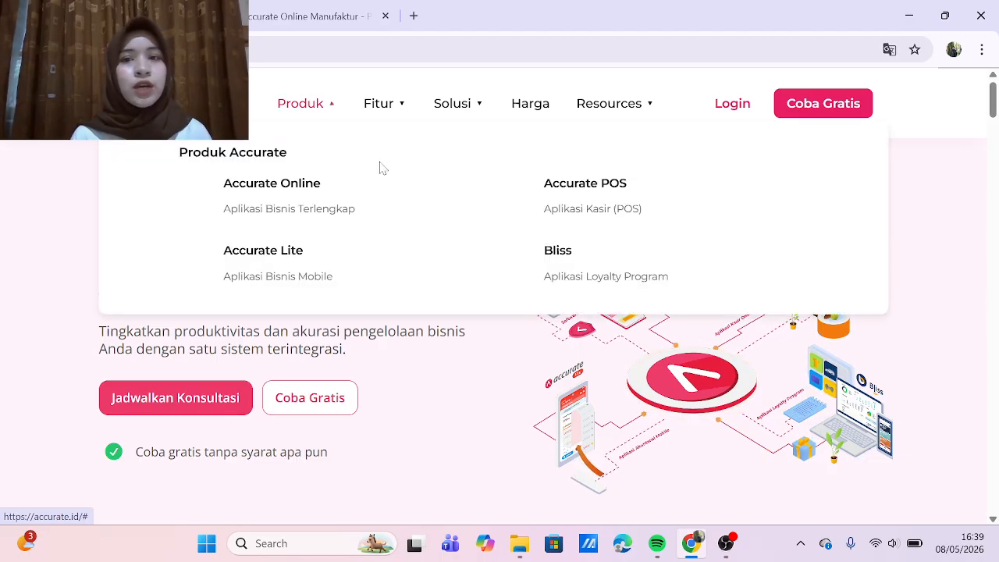
Step: Log in to Accurate with the prefilled account and open the UTS 2026 business database, dismissing the browser permission request
click(727, 110)
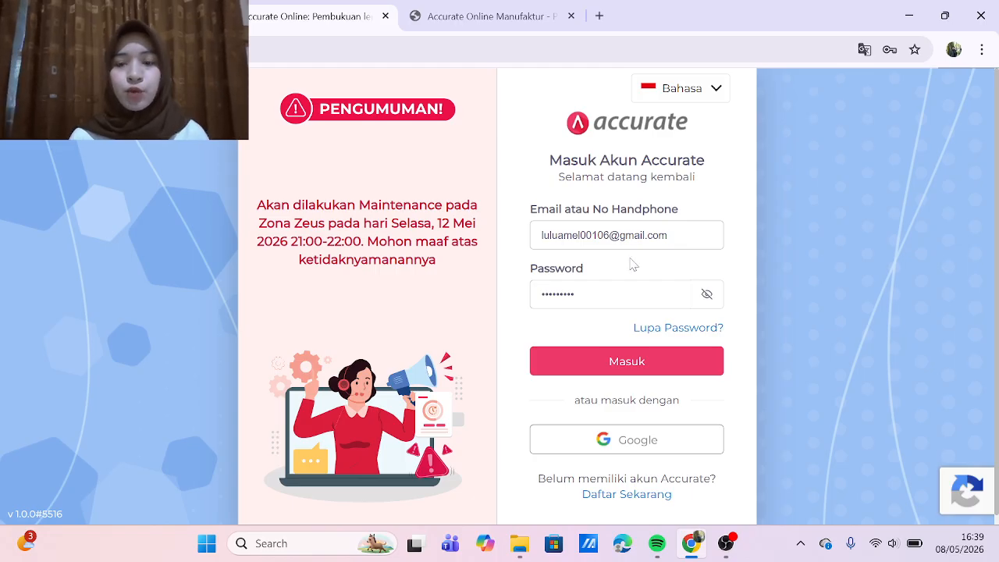
click(622, 367)
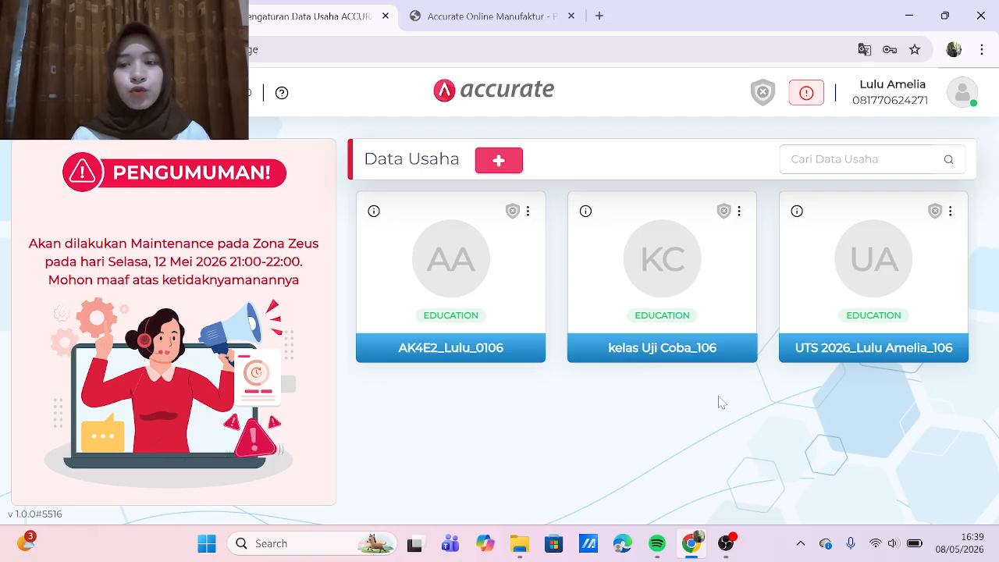
click(849, 291)
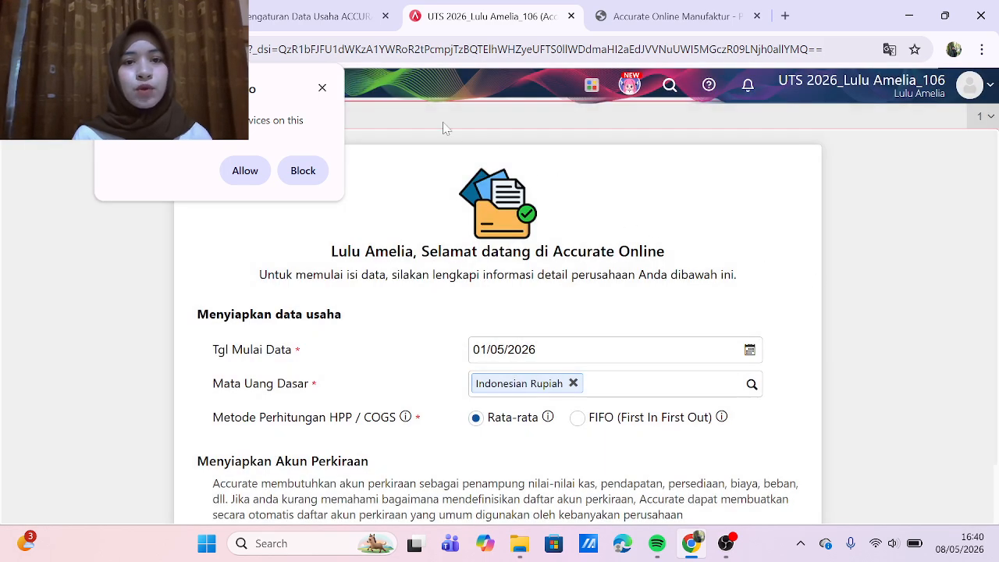
click(322, 88)
Step: Read Bagian 1 of the Kopi Kita case PDF for the company details, cut-off date, inventory costing method and chart-of-accounts instruction
click(614, 9)
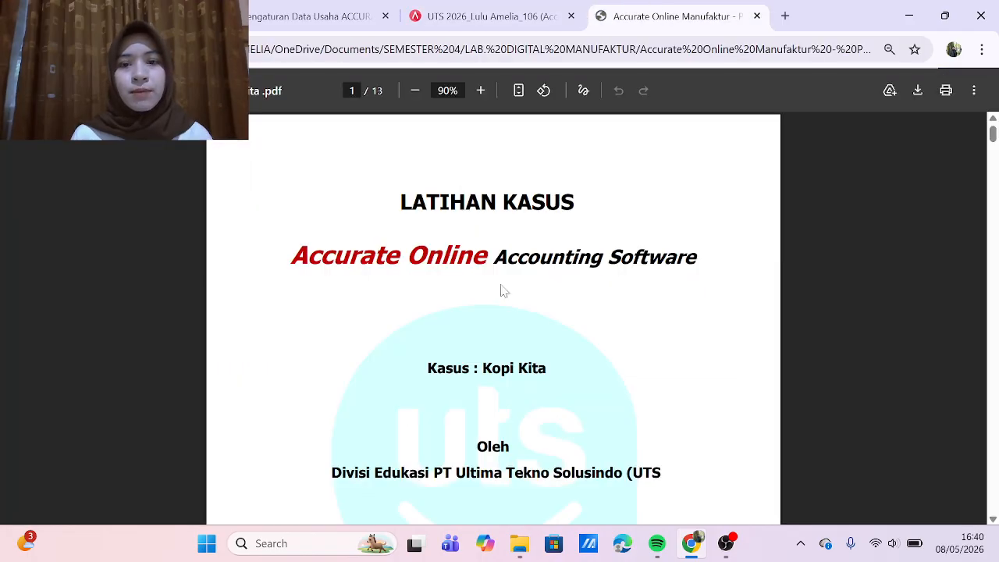
scroll(502, 289, down, 2)
scroll(502, 312, down, 7)
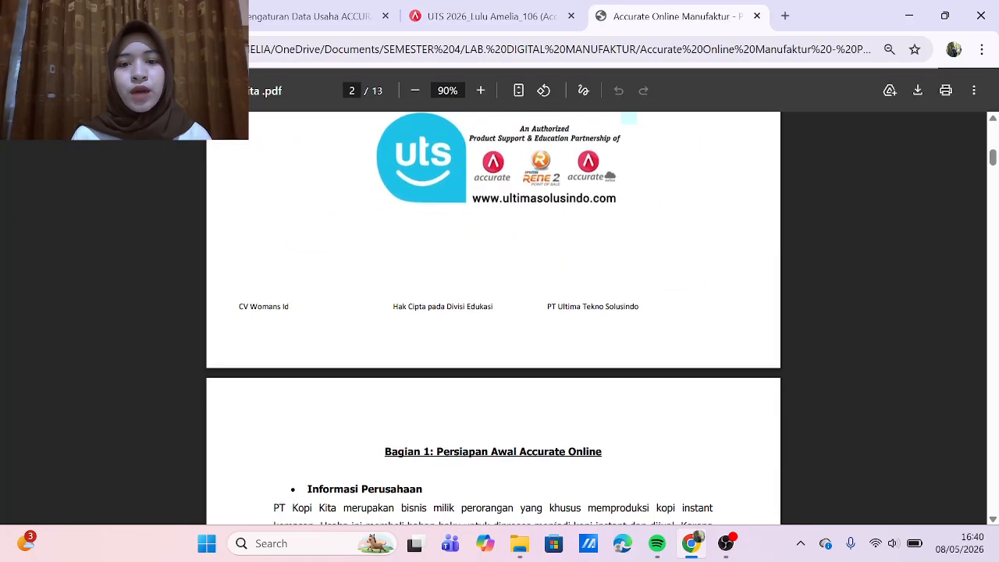
scroll(501, 312, down, 1)
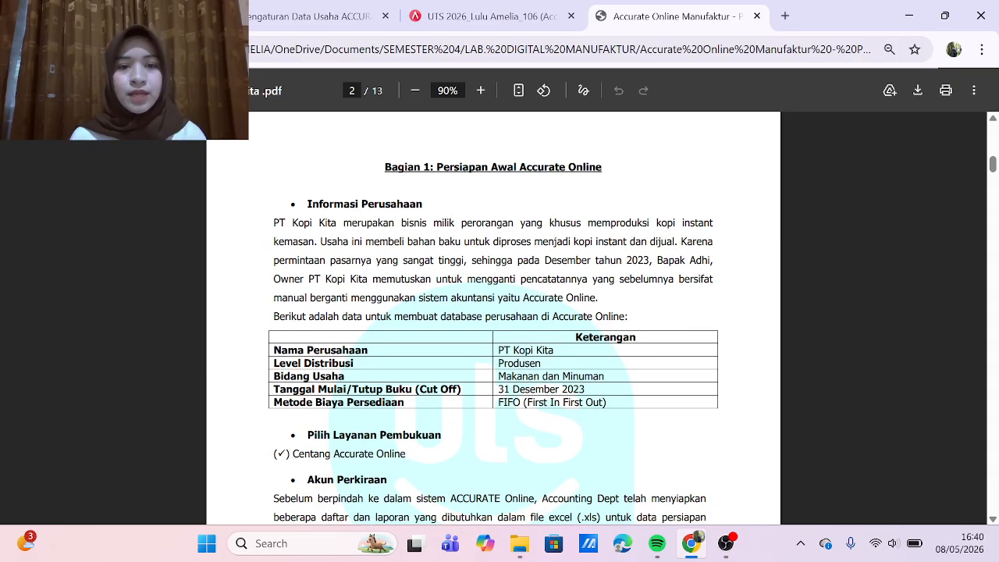
scroll(502, 312, down, 1)
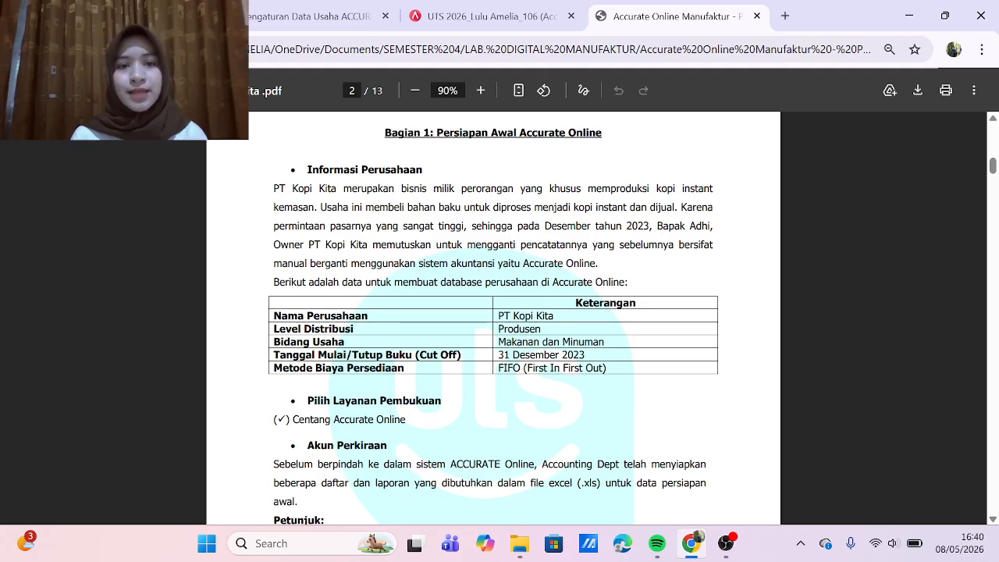
scroll(493, 312, down, 1)
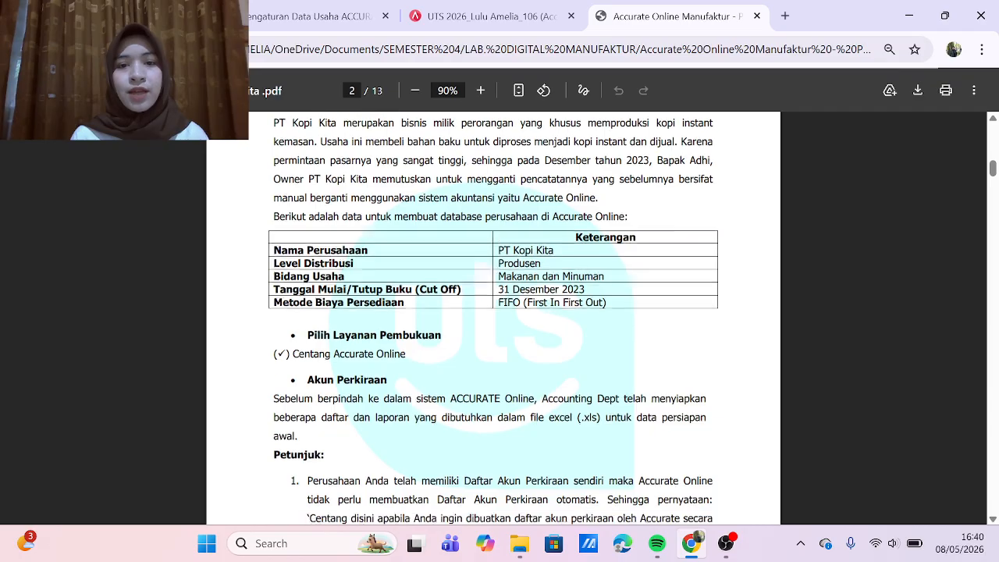
scroll(493, 312, down, 1)
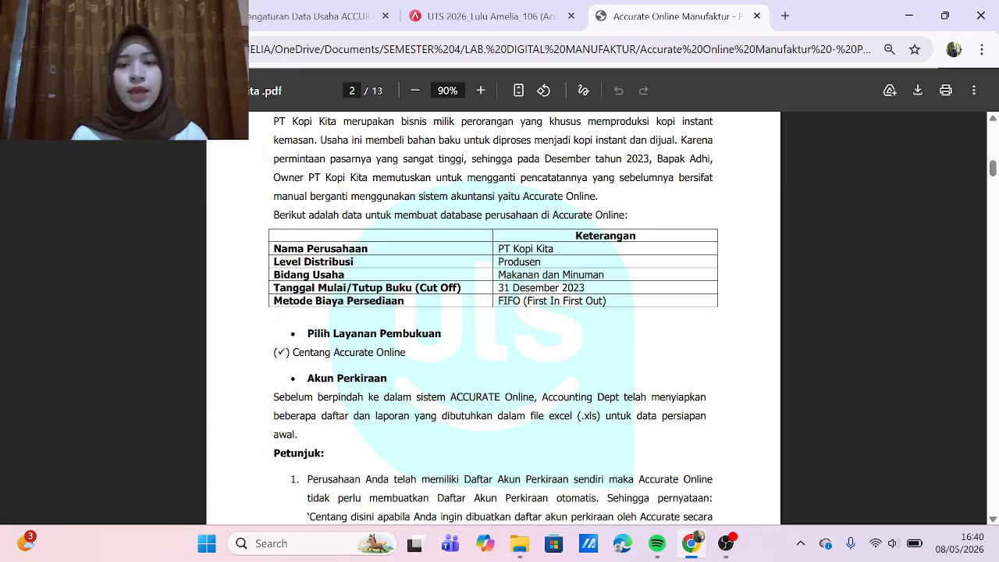
scroll(493, 317, down, 1)
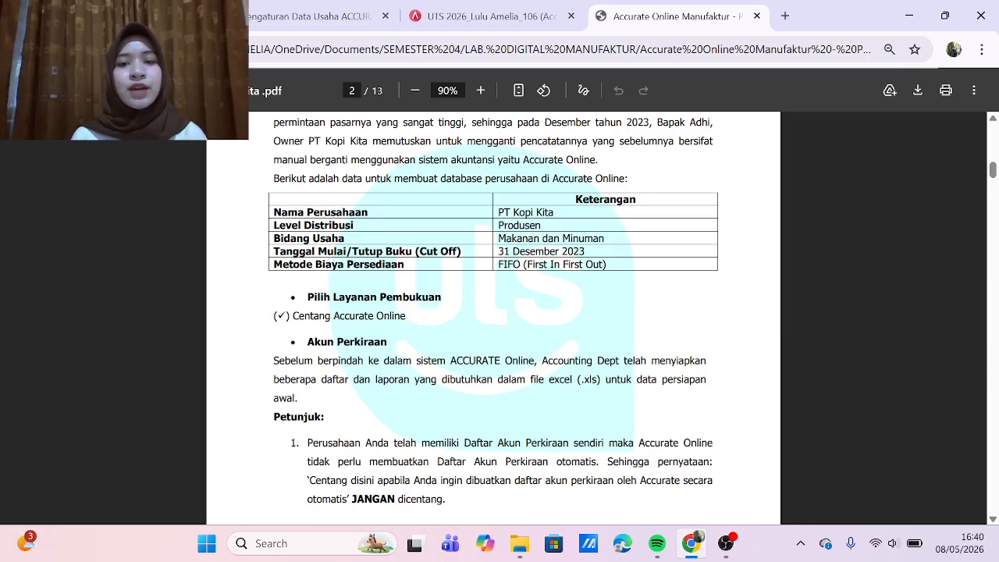
scroll(493, 312, down, 2)
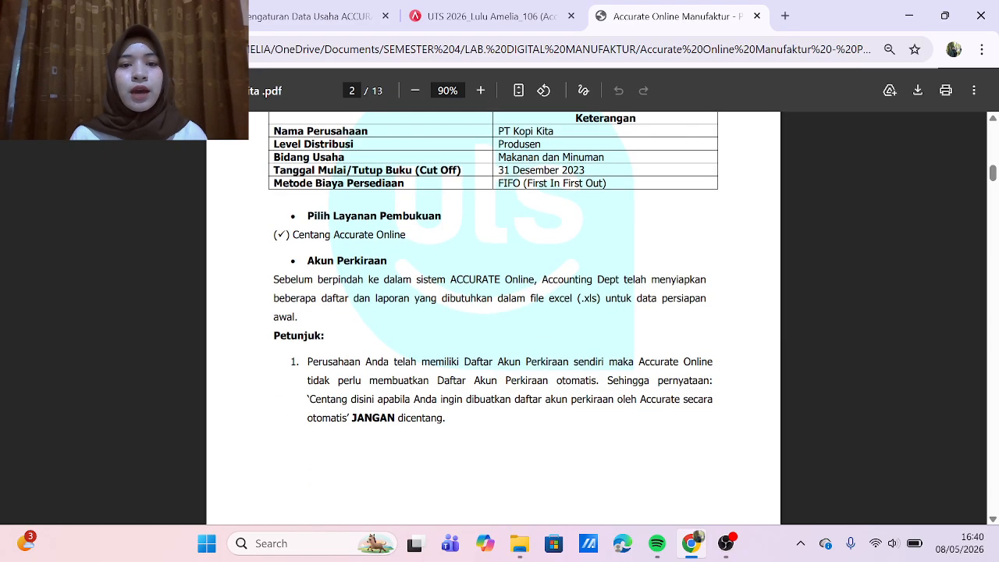
Step: Set the data start date to 31/12/2023 and the HPP / COGS calculation method to FIFO (First In First Out)
click(485, 17)
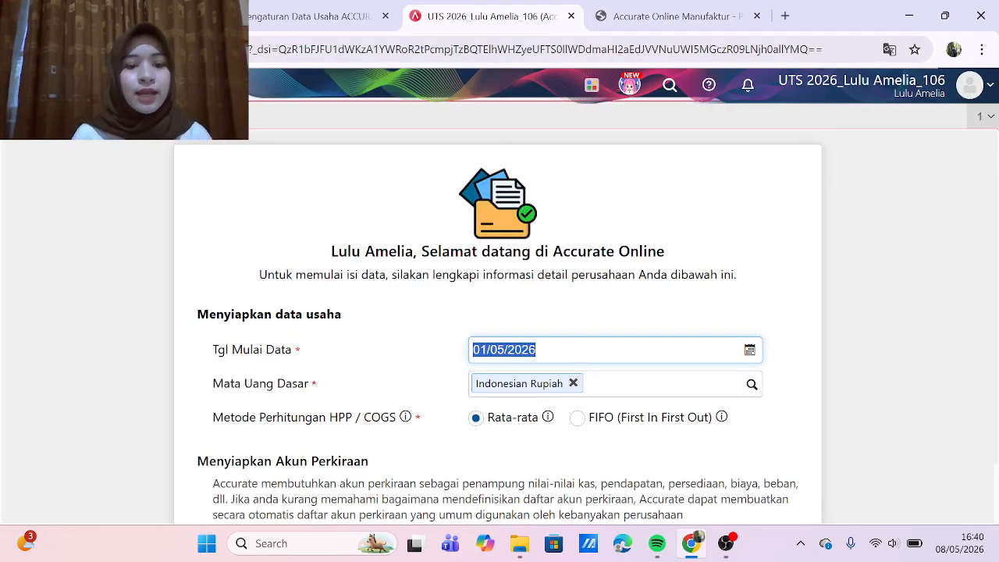
text(31/)
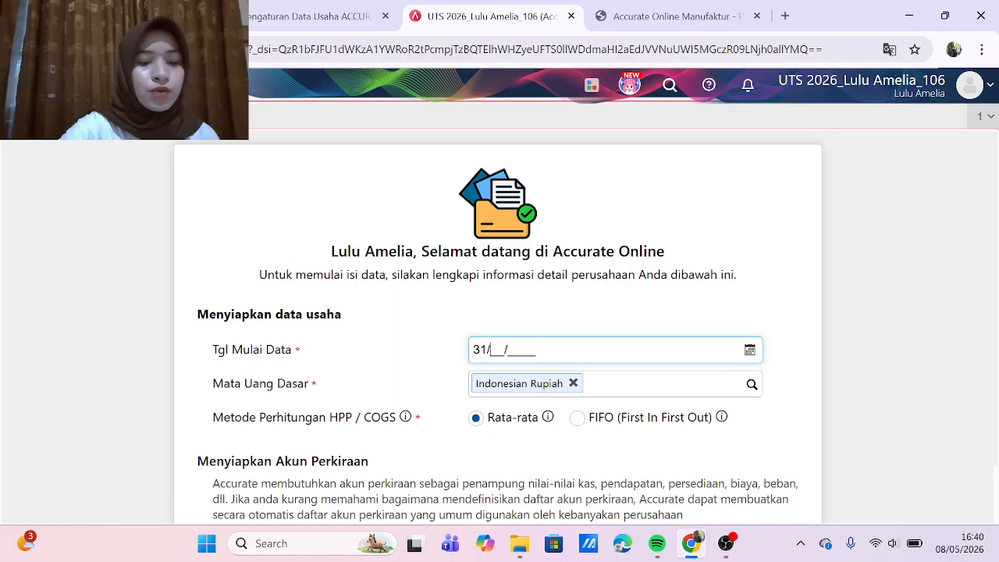
text(12/2023)
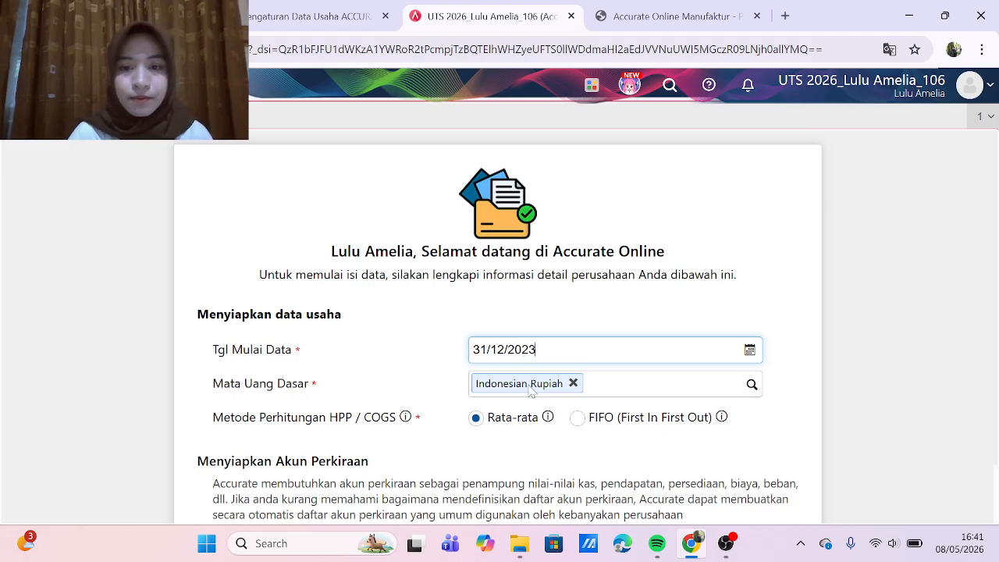
click(579, 422)
Step: Turn off automatic creation of the chart of accounts and complete the initial company data setup
scroll(578, 422, down, 1)
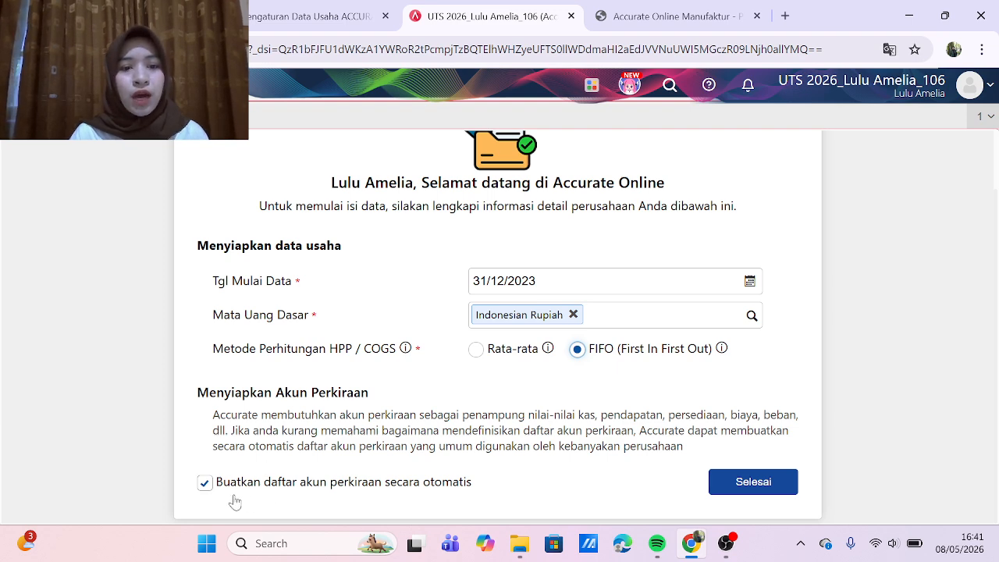
click(204, 484)
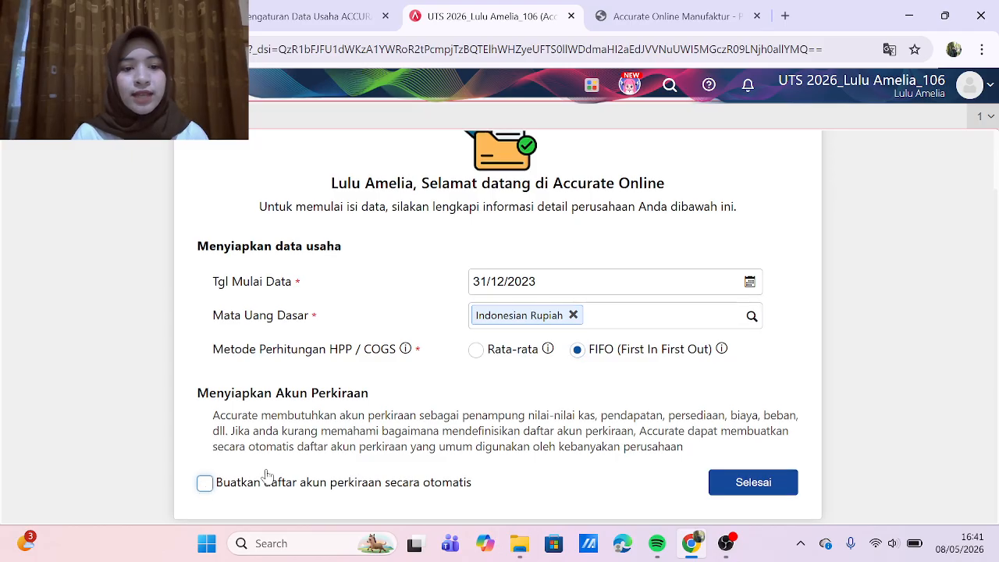
click(746, 484)
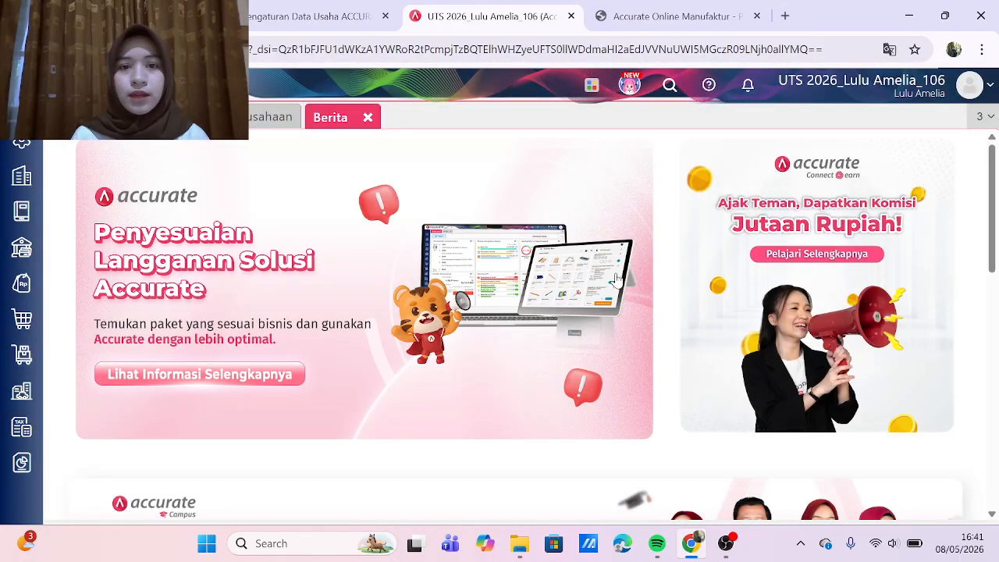
click(367, 117)
Step: Examine Bagian 2 of the case PDF for the company information table and the required feature settings
click(667, 17)
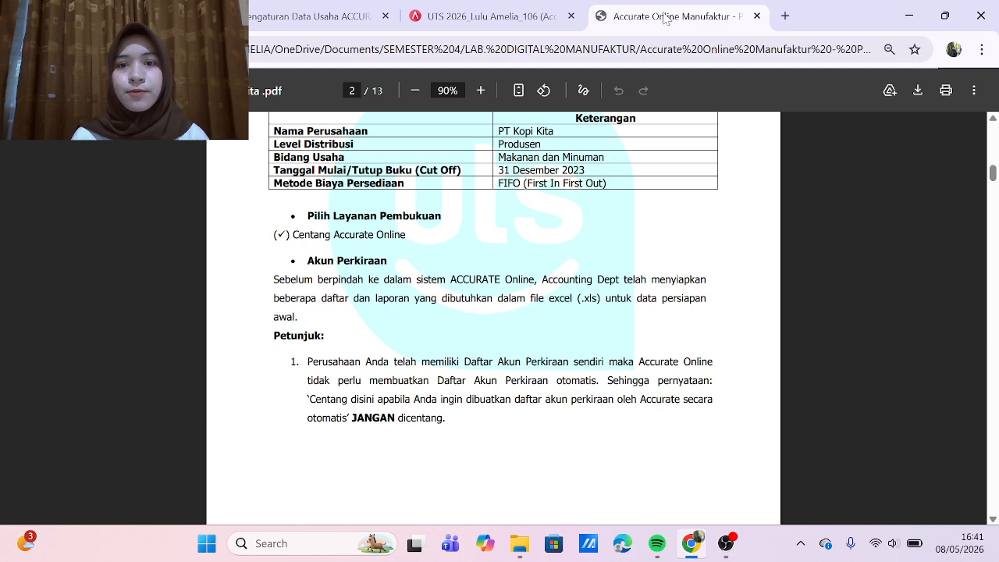
scroll(493, 280, down, 3)
scroll(493, 312, down, 7)
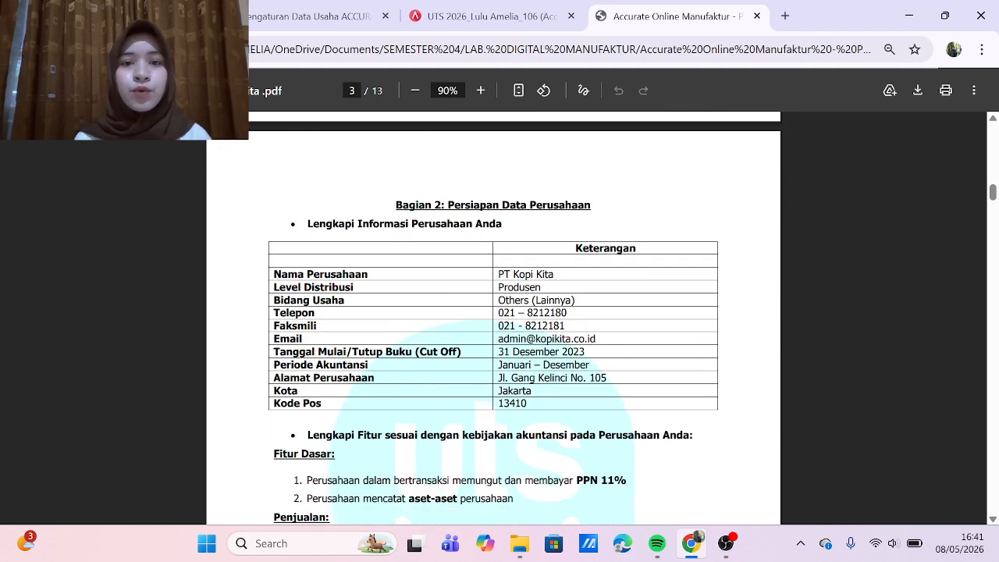
scroll(493, 312, down, 1)
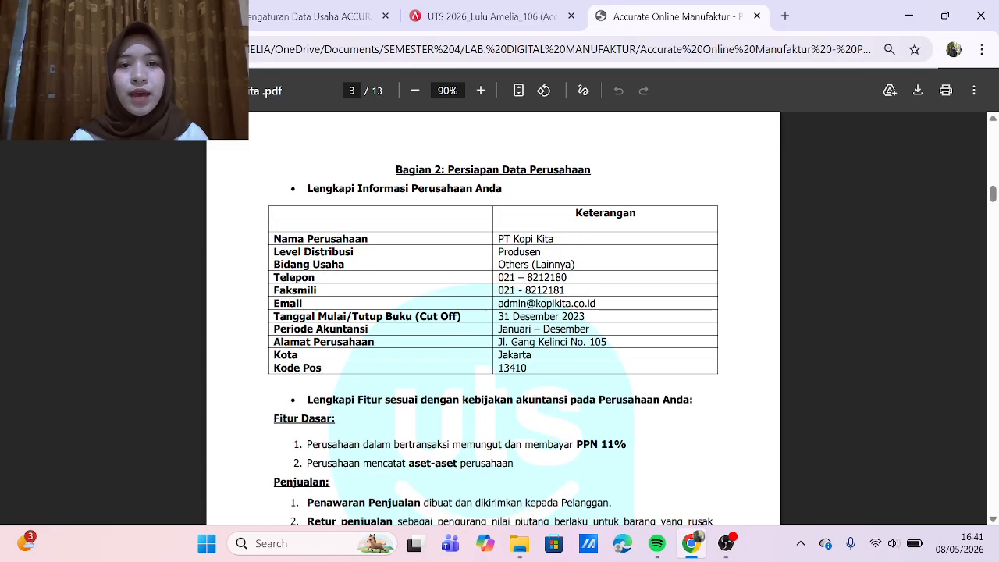
scroll(493, 312, down, 1)
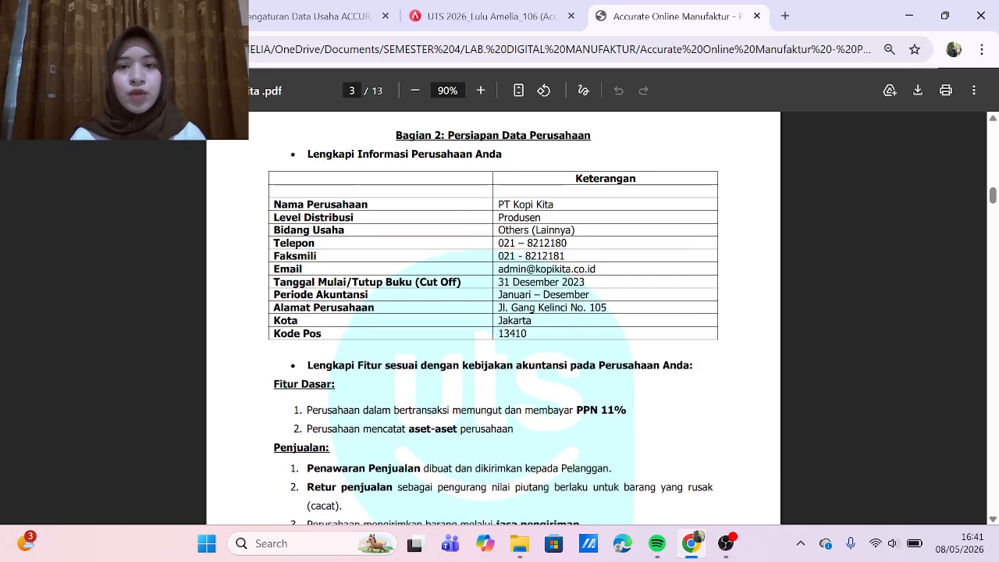
scroll(493, 313, down, 2)
scroll(493, 318, down, 1)
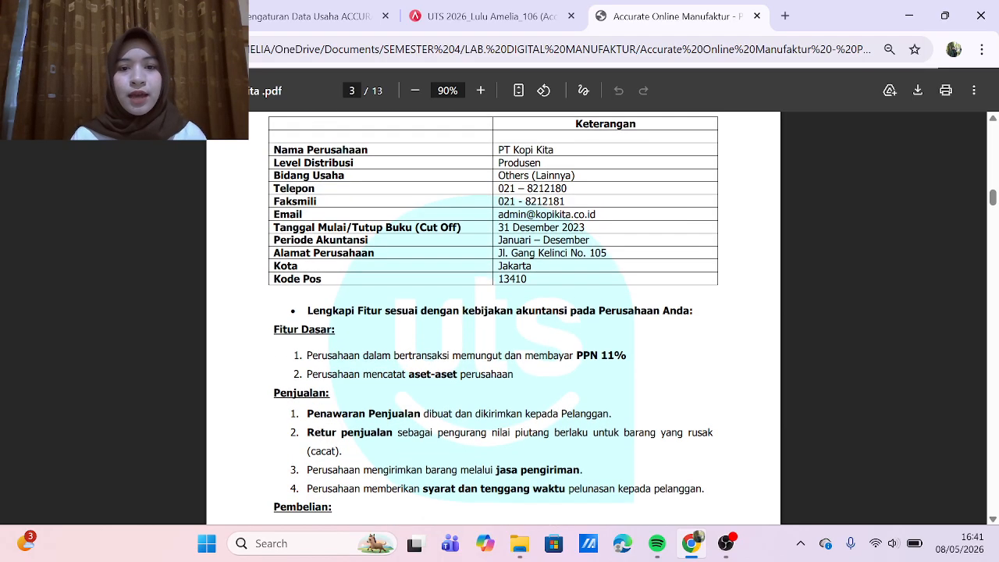
scroll(493, 319, up, 1)
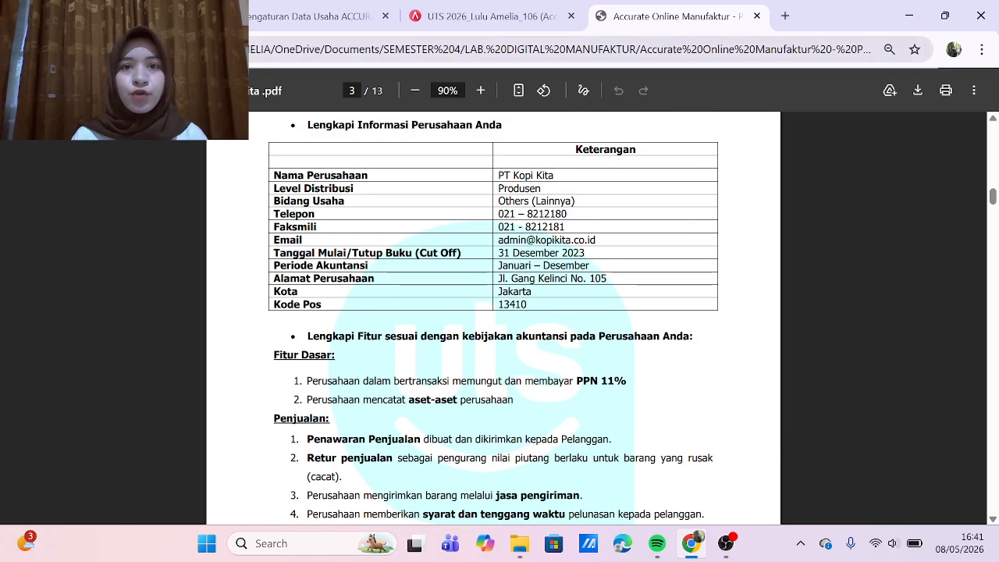
Step: Return to the accounting database and open its company information preferences (Preferensi)
click(484, 16)
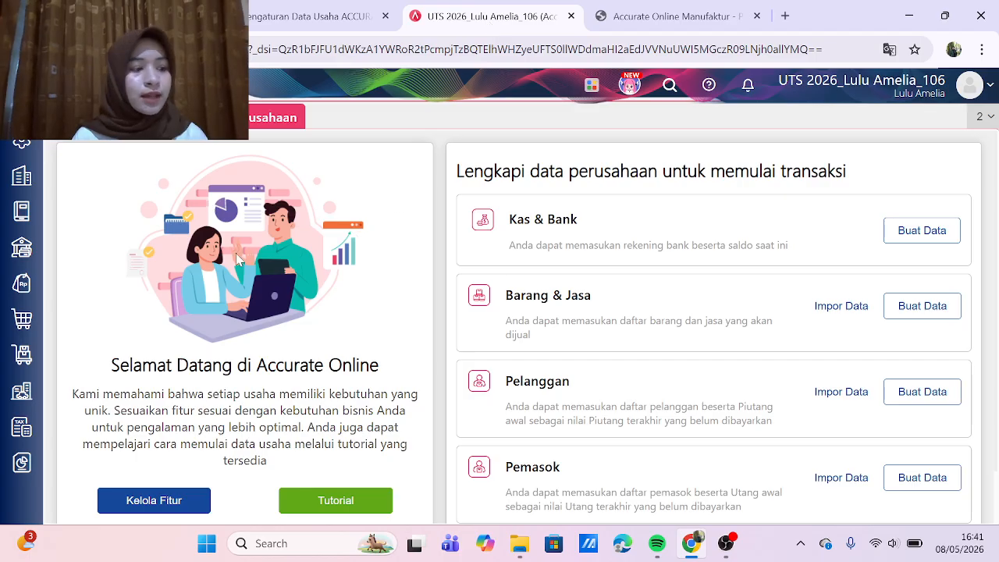
click(21, 149)
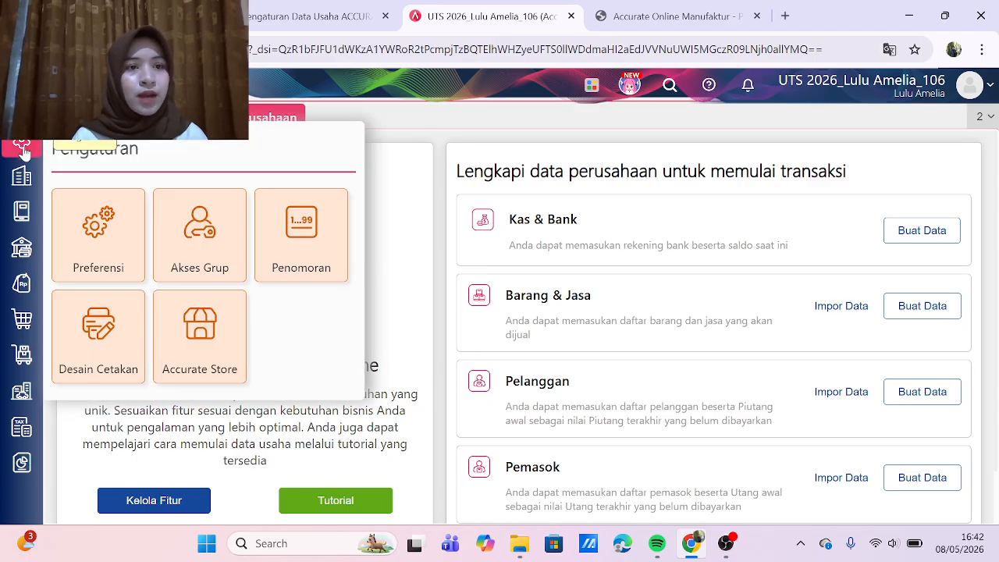
click(123, 251)
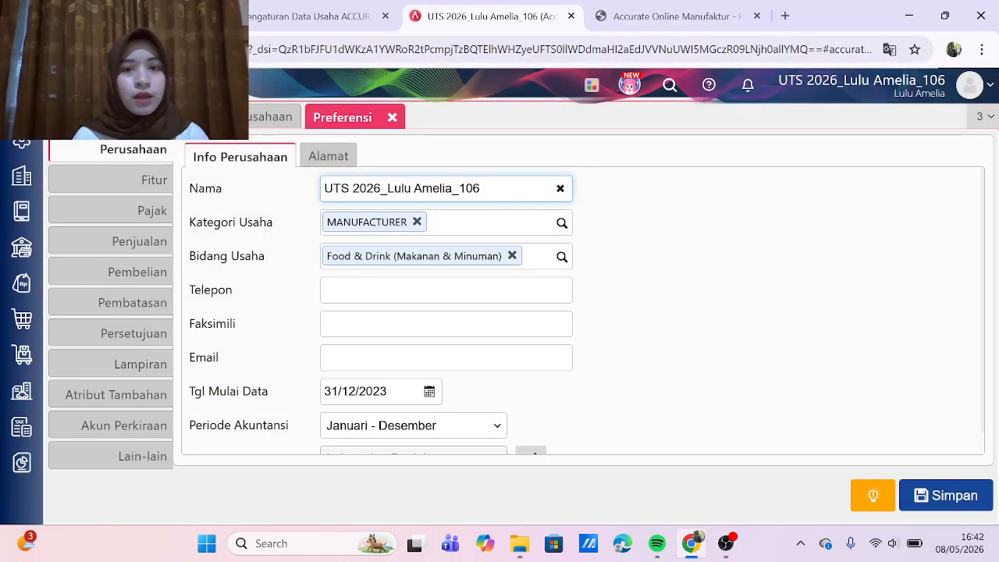
Step: Copy the company's phone number from the case PDF into the Telepon field of the company information
click(437, 290)
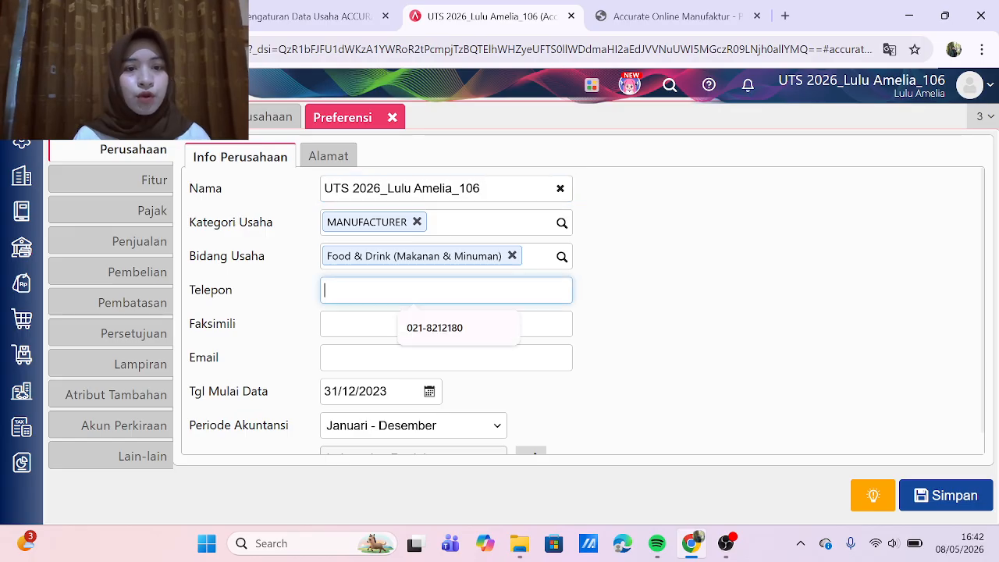
click(671, 16)
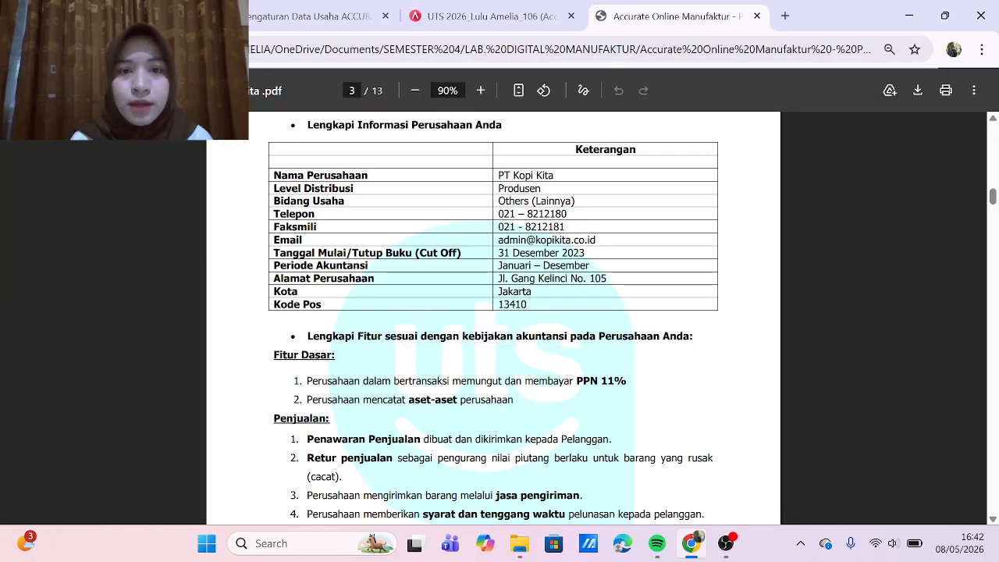
drag(498, 214, 568, 215)
key(ctrl+c)
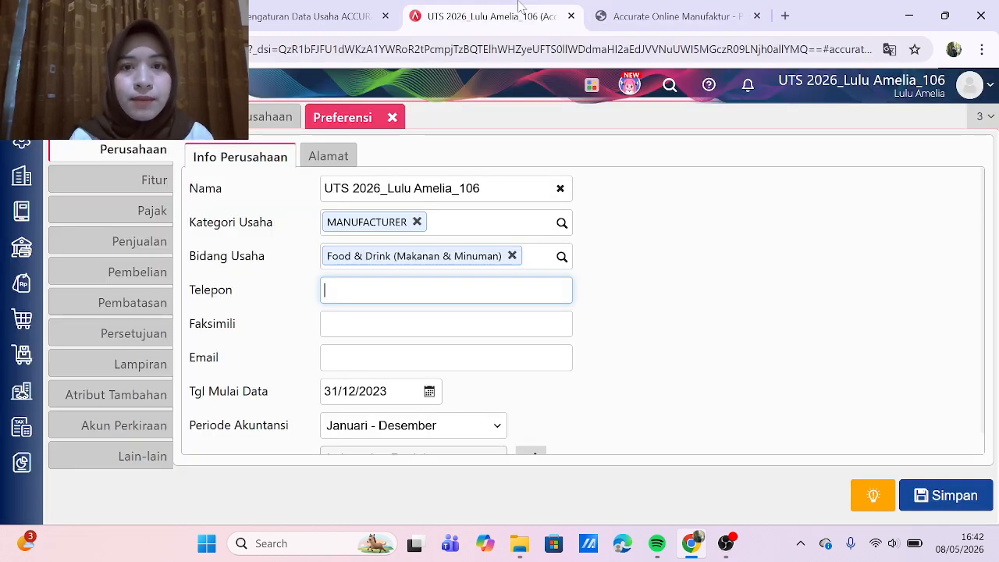
click(484, 15)
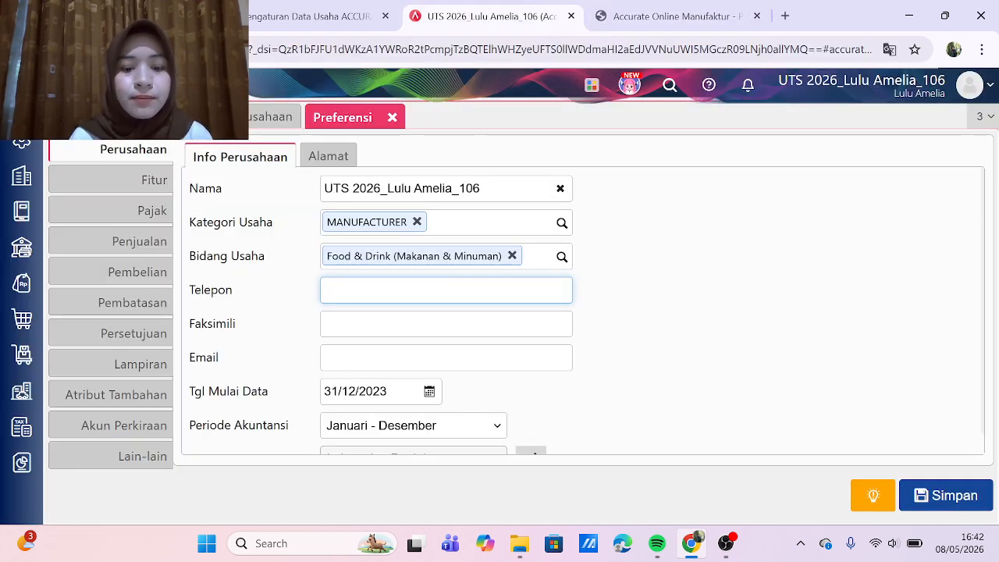
key(ctrl+v)
Step: Copy the company's fax number from the case PDF into the Faksimili field of the company information
click(671, 16)
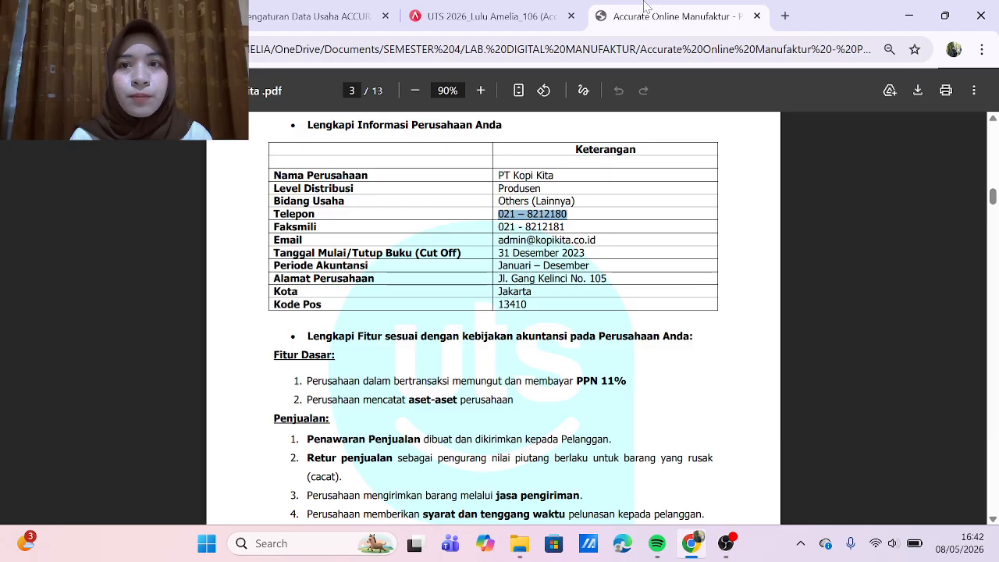
drag(497, 227, 566, 227)
key(ctrl+c)
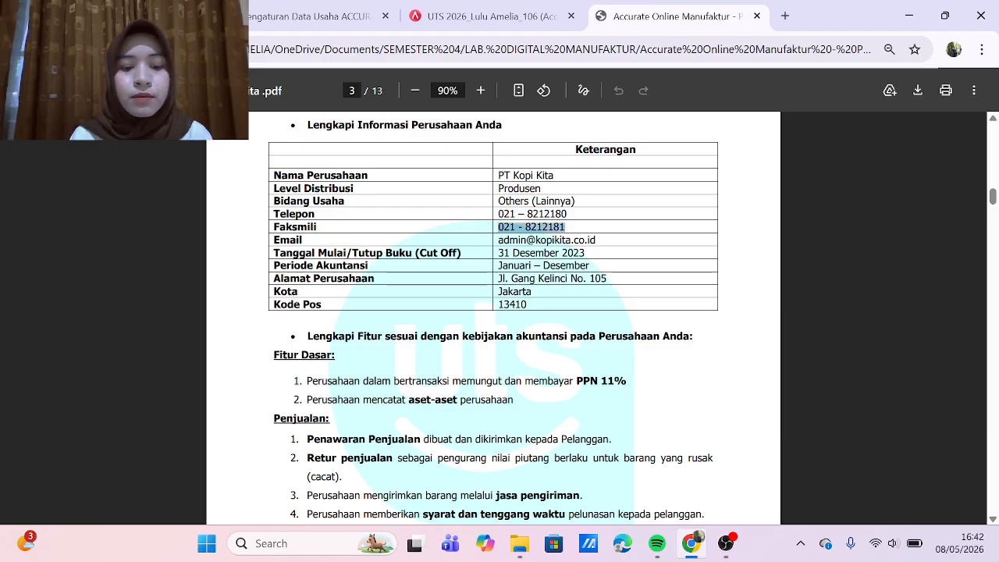
click(480, 10)
click(421, 324)
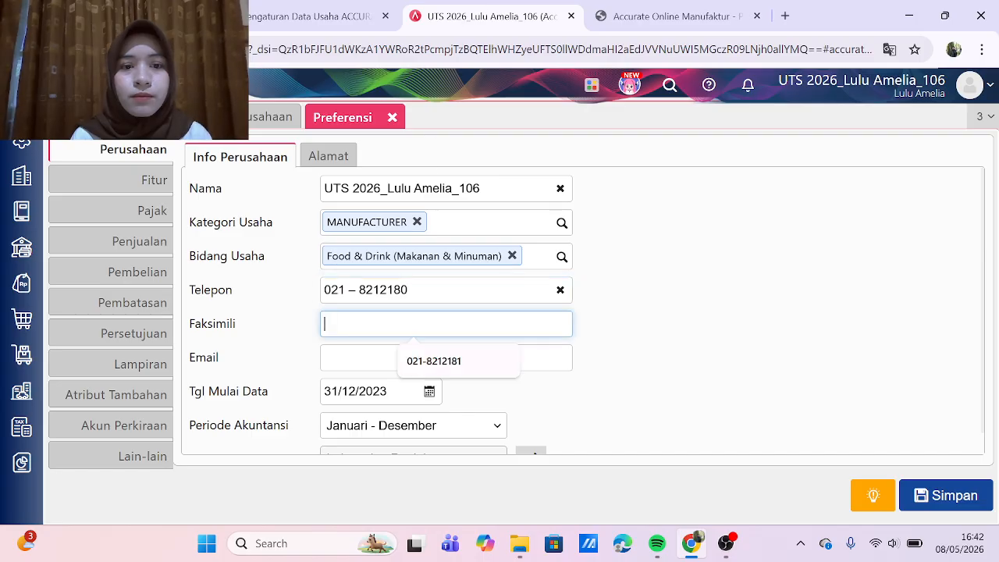
key(ctrl+v)
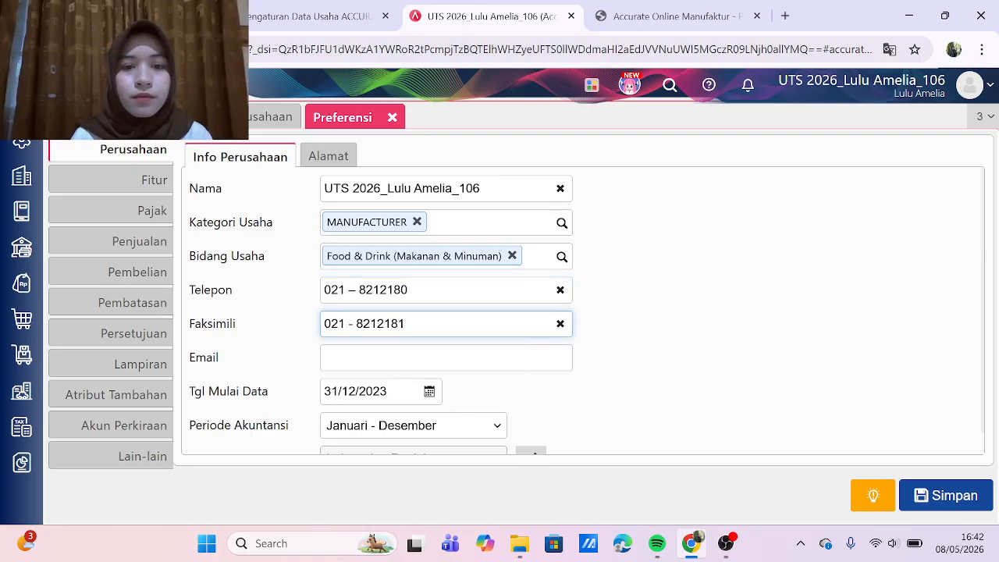
Step: Fill in the Email field of the company information with the company's e-mail address from the case PDF
click(421, 358)
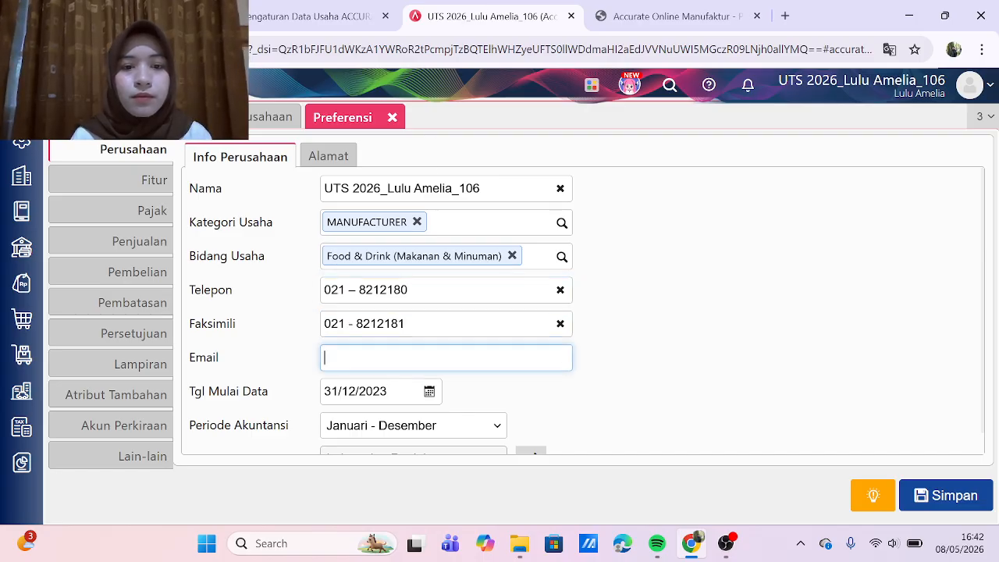
click(675, 11)
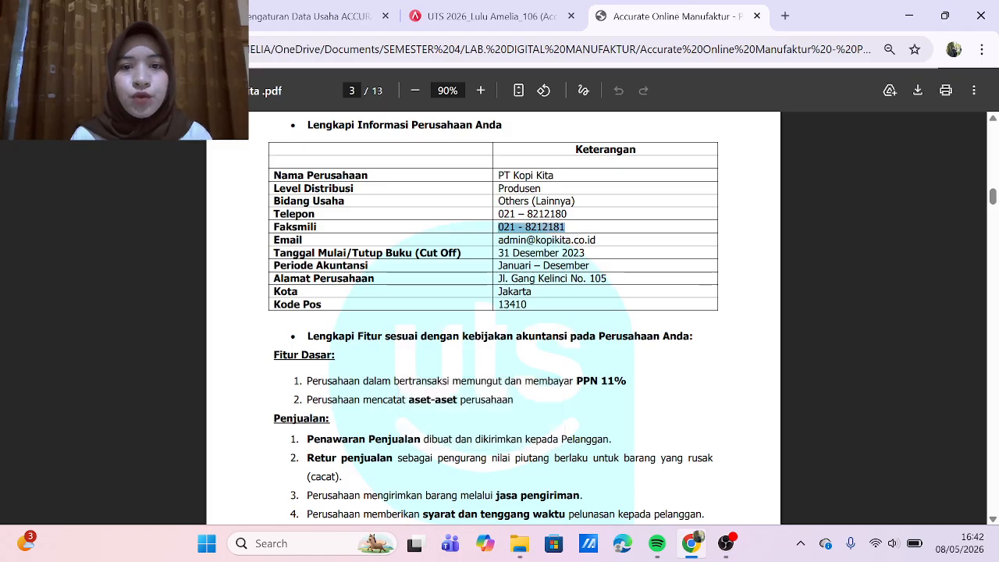
click(506, 245)
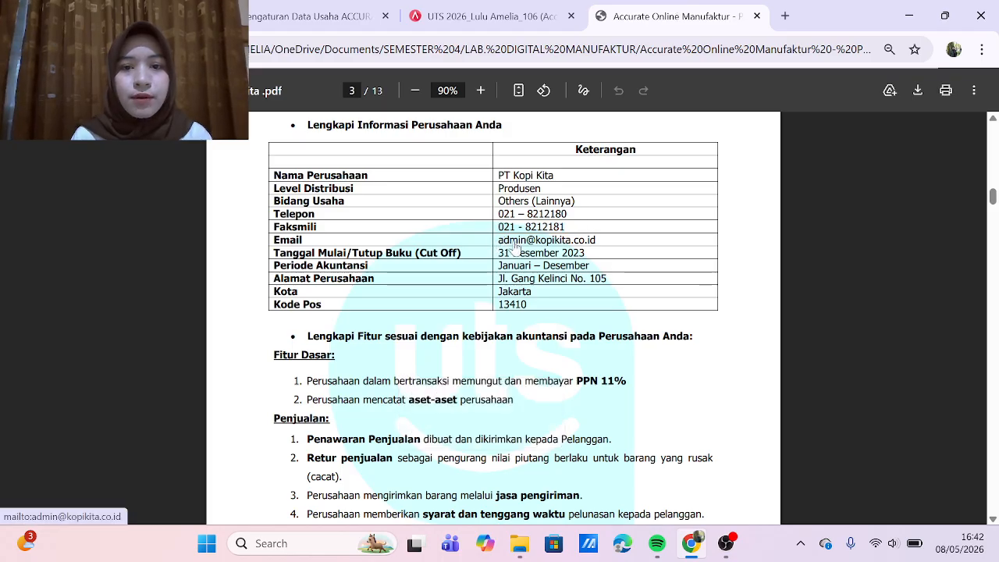
click(544, 243)
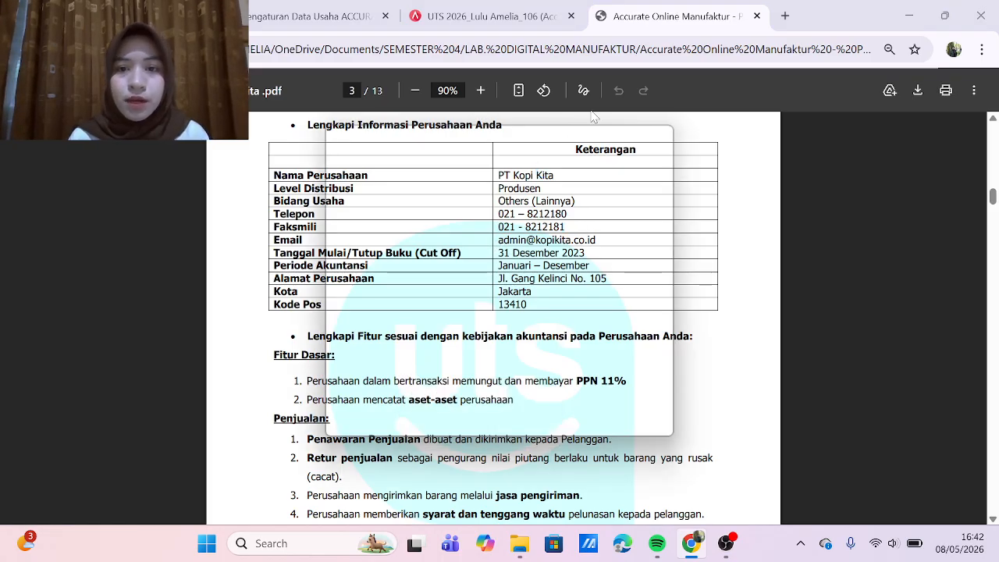
click(484, 15)
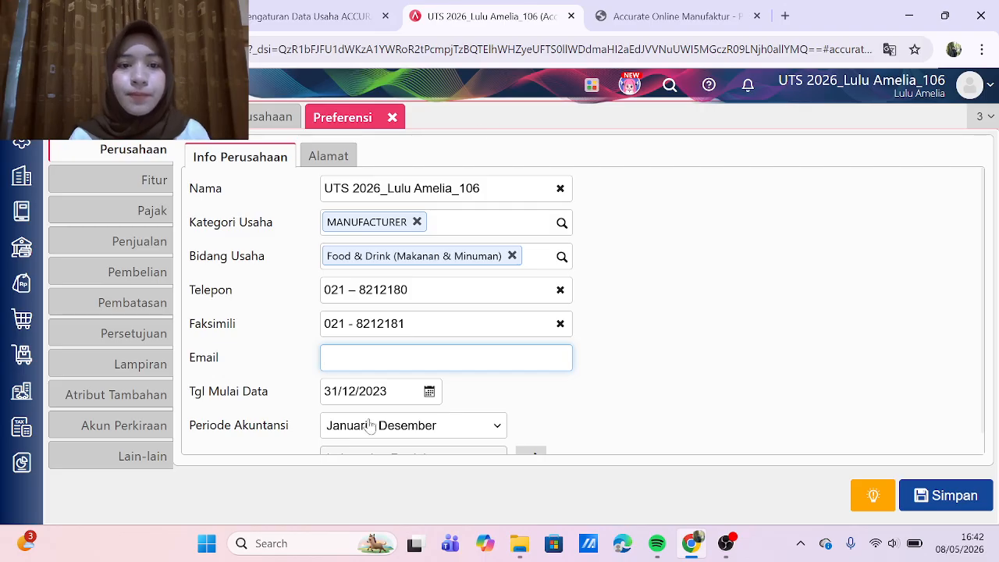
text(ad)
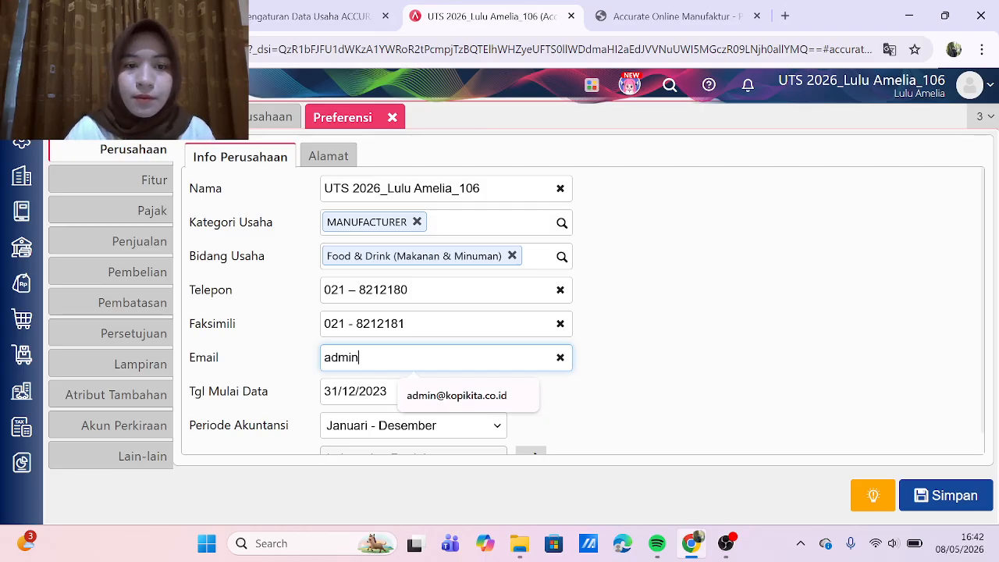
text(min)
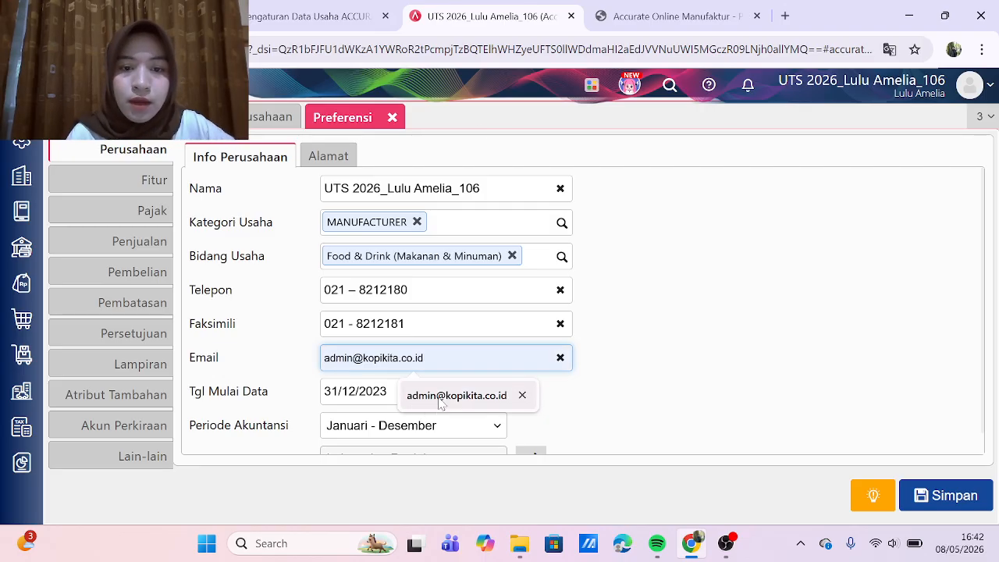
click(440, 396)
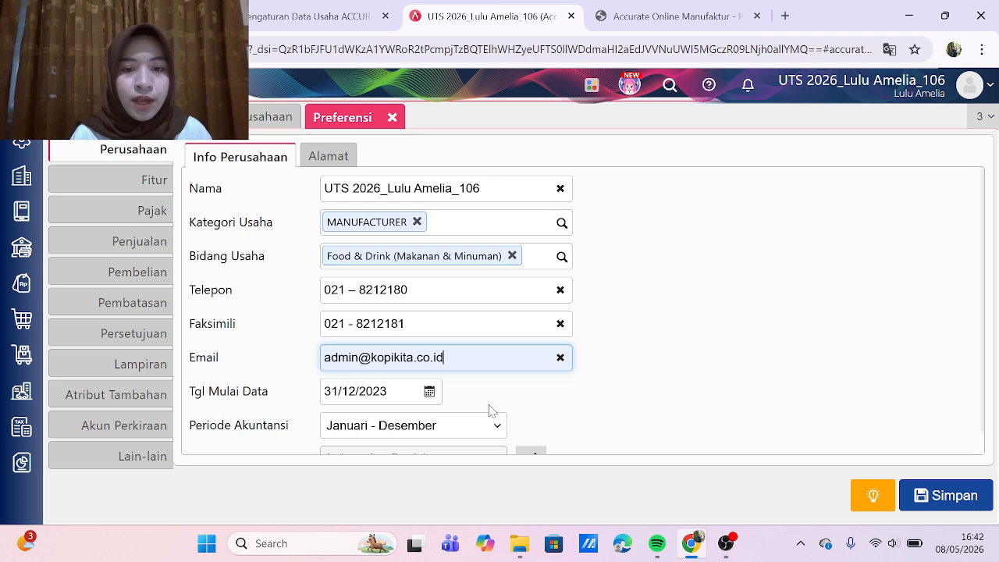
scroll(493, 421, down, 1)
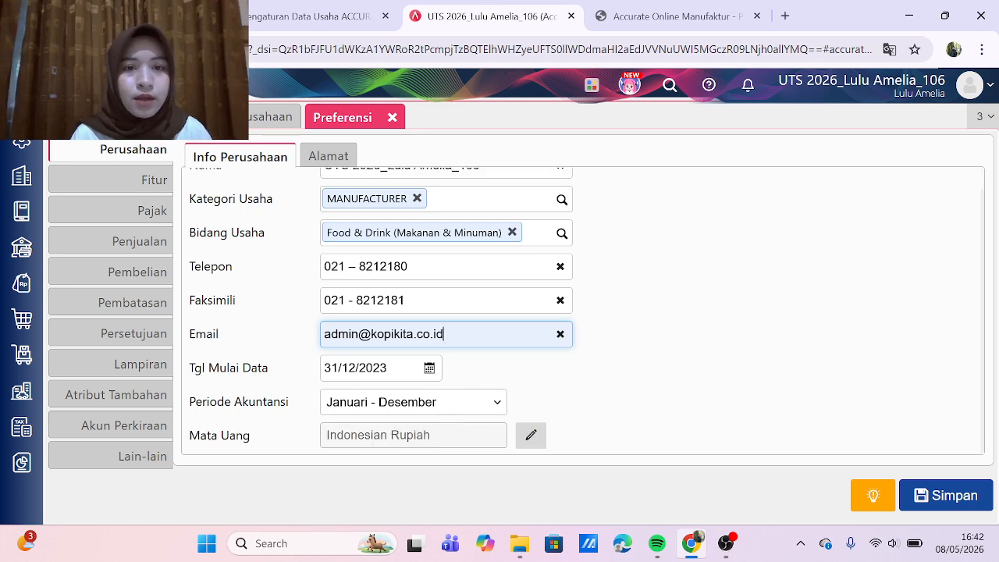
Step: Copy the company's street address from the case PDF into the Jalan field of the company's Alamat settings
click(334, 157)
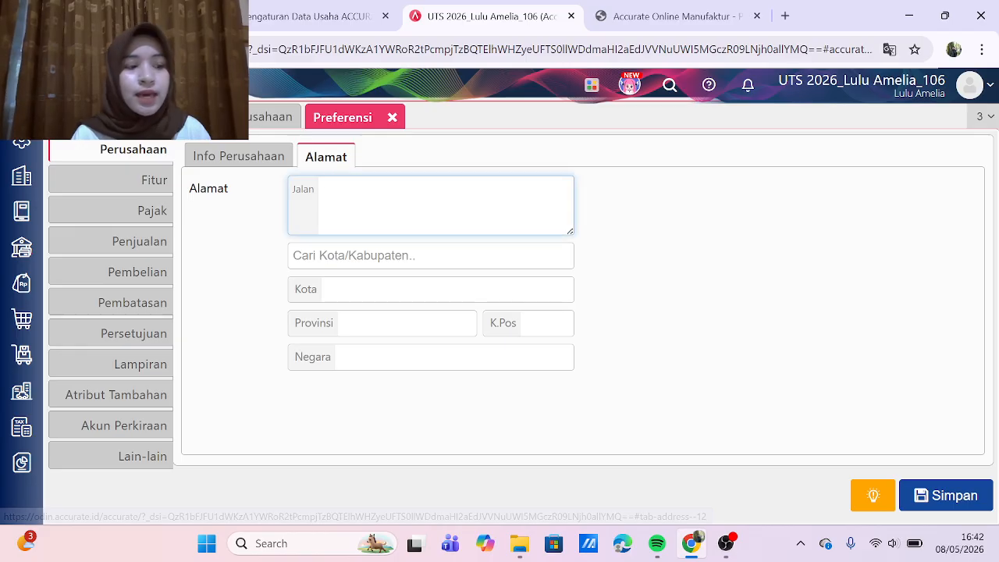
click(648, 9)
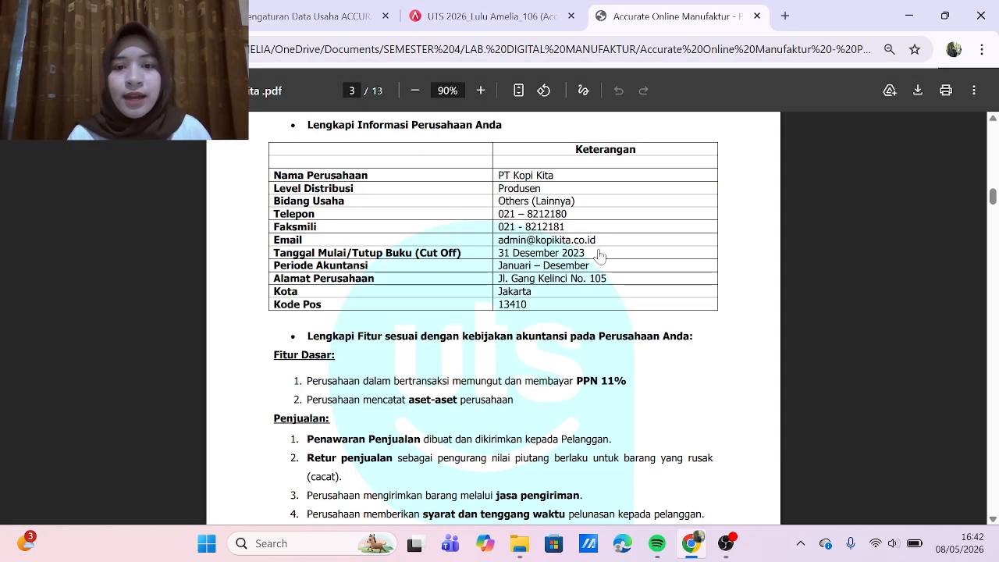
drag(497, 278, 607, 278)
key(ctrl+c)
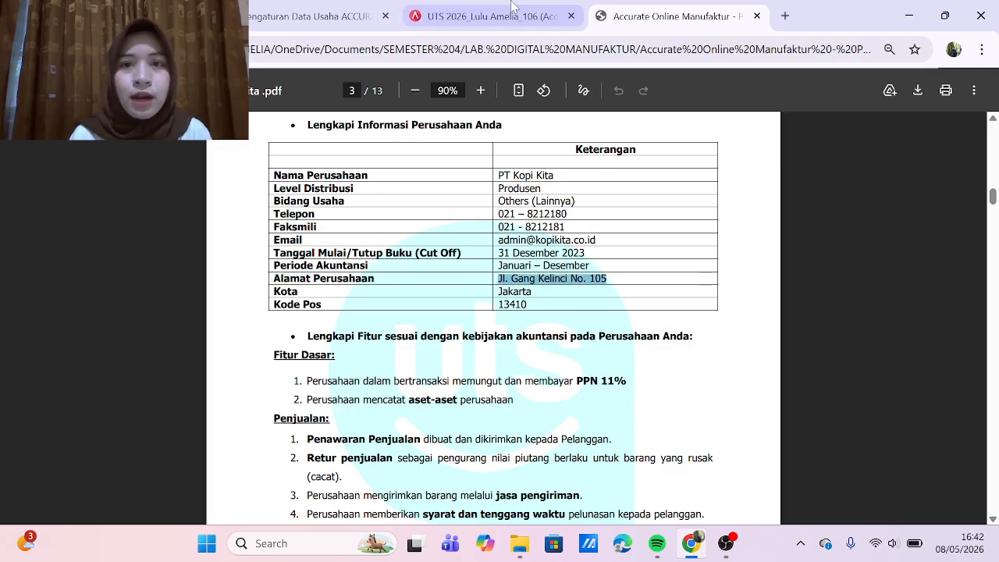
click(484, 15)
key(ctrl+v)
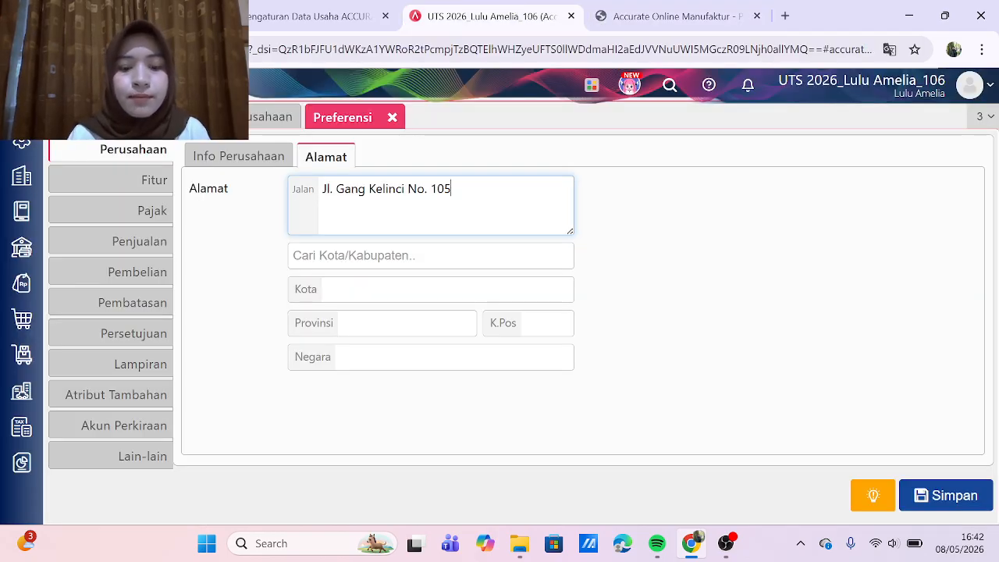
Step: Select DKI Jakarta as the city of the company address and enter the company's postal code in K.Pos
click(359, 256)
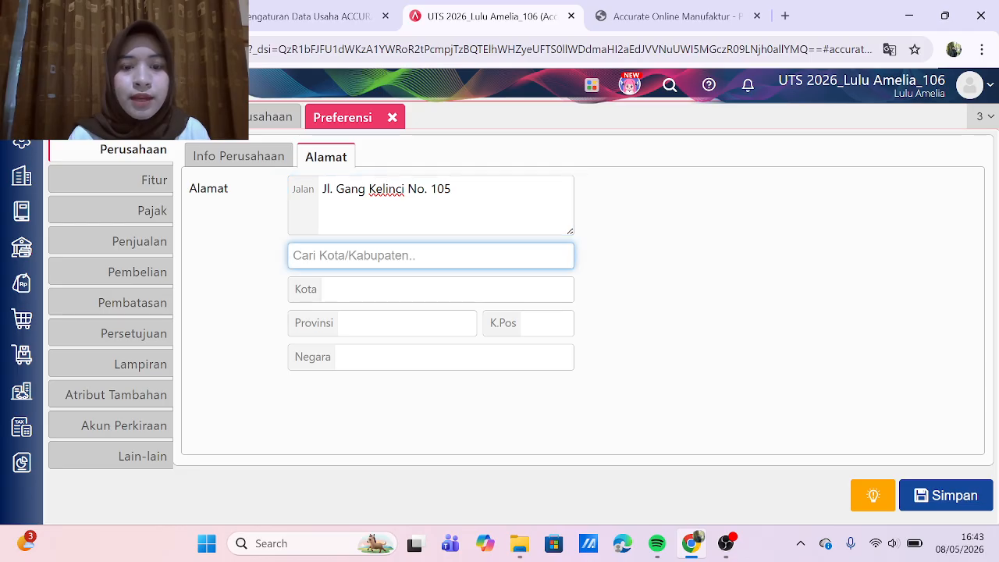
text(dki)
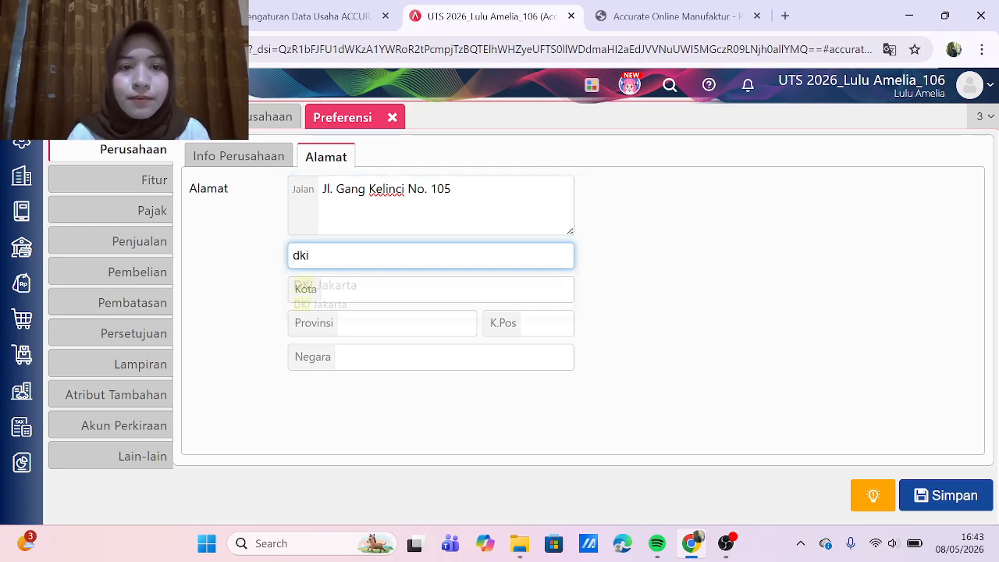
key(Return)
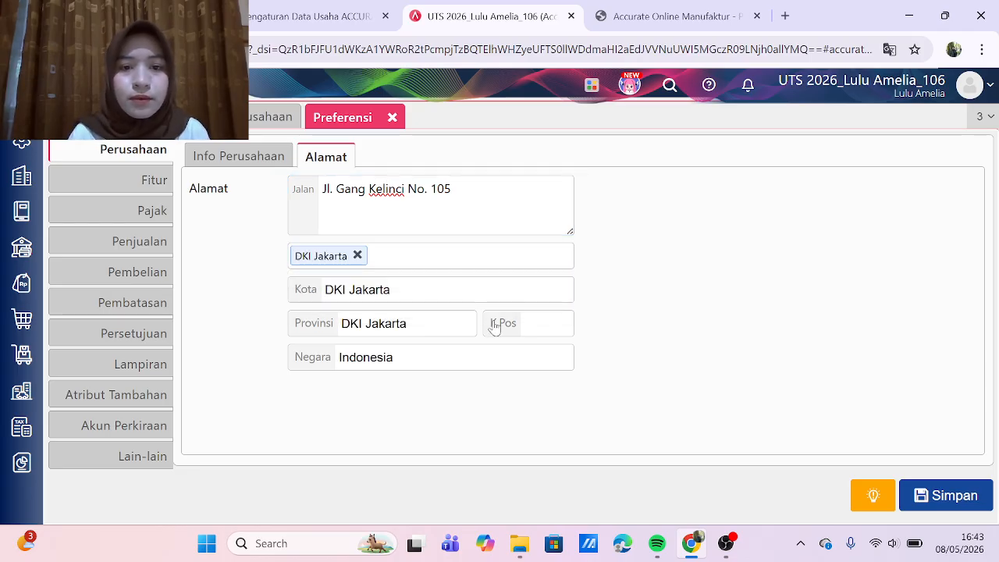
click(546, 323)
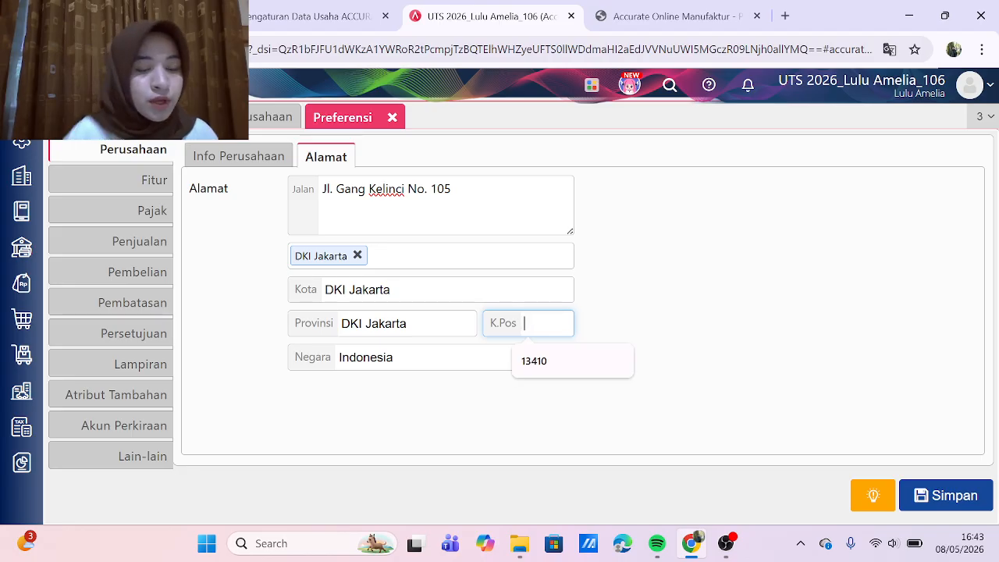
text(13)
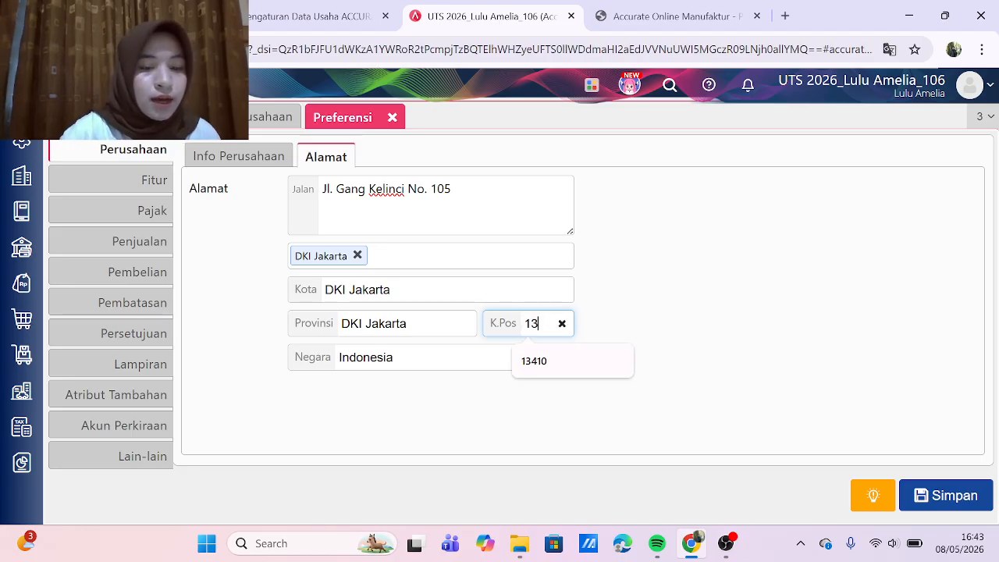
text(410)
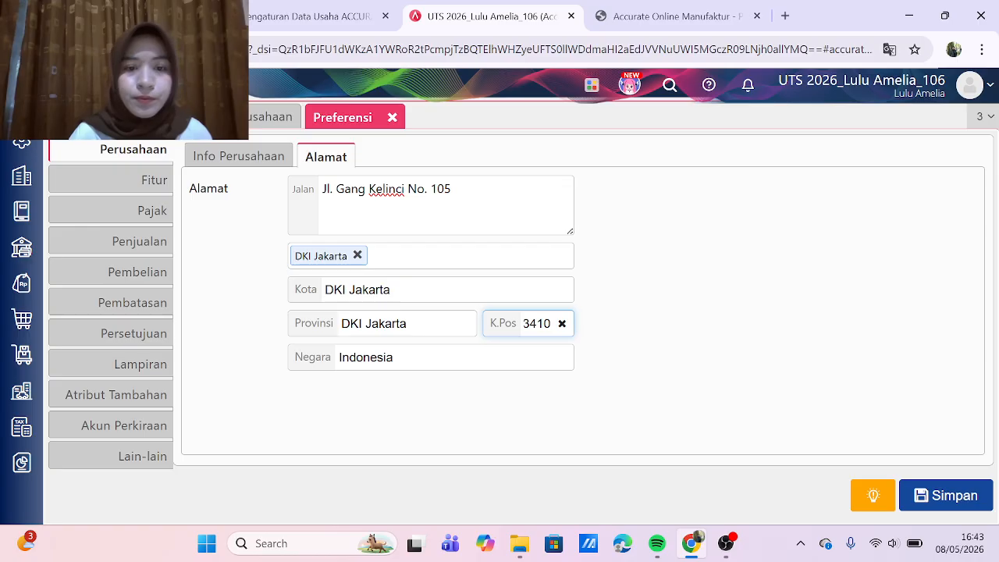
click(466, 378)
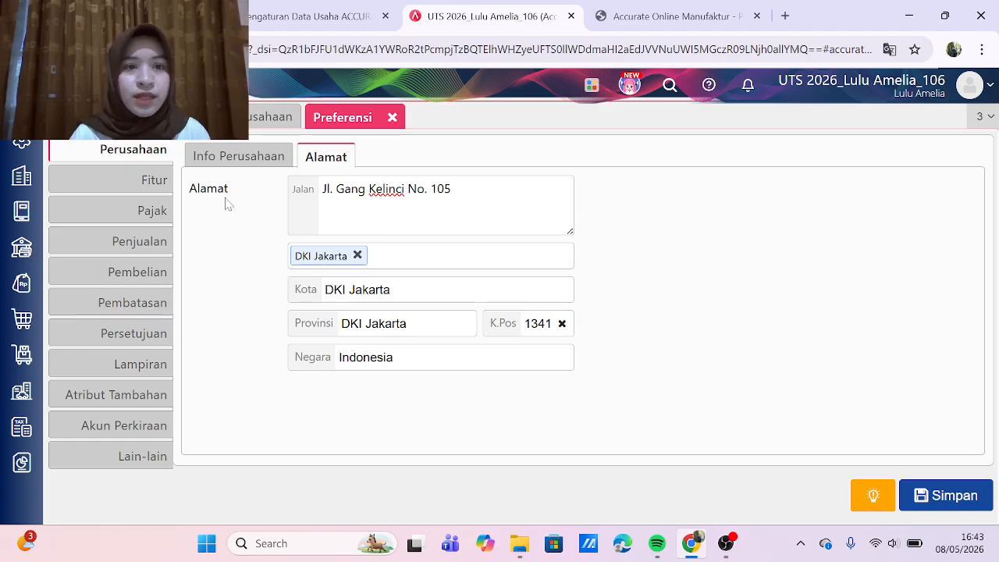
Step: Compare the Perusahaan and Penjualan feature settings (Fitur) with the feature requirements in Bagian 2 of the case PDF
click(145, 182)
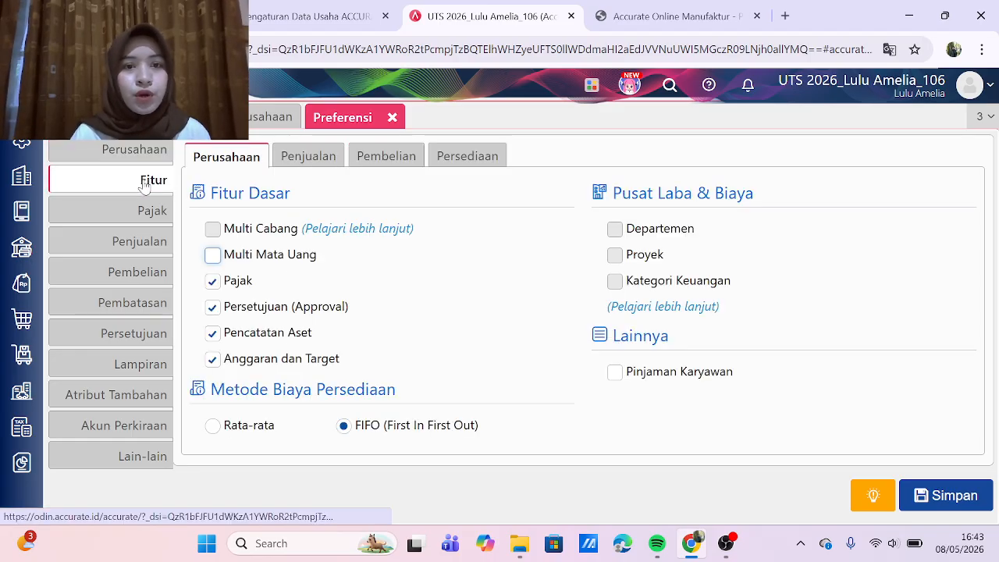
click(667, 9)
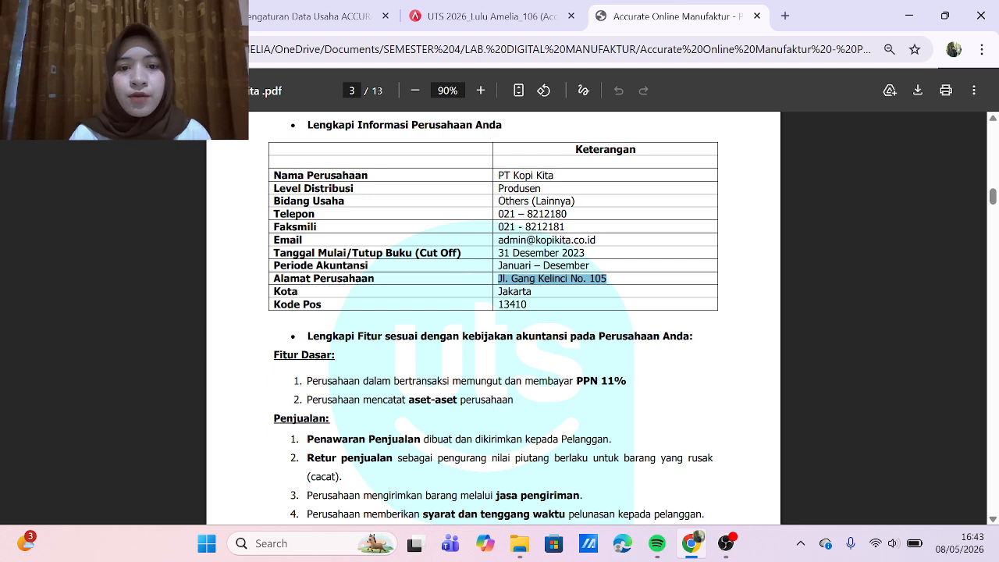
scroll(493, 312, down, 2)
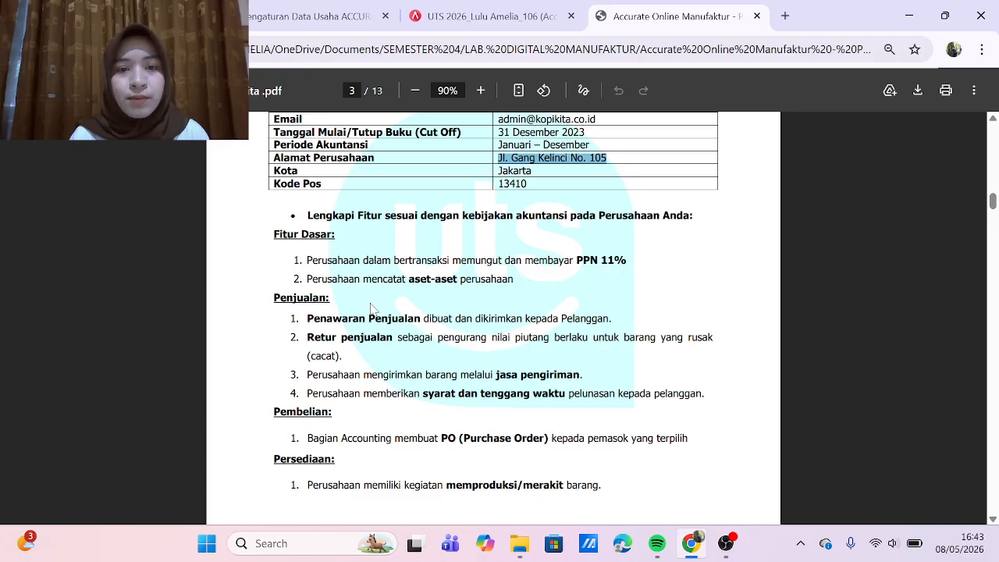
click(505, 17)
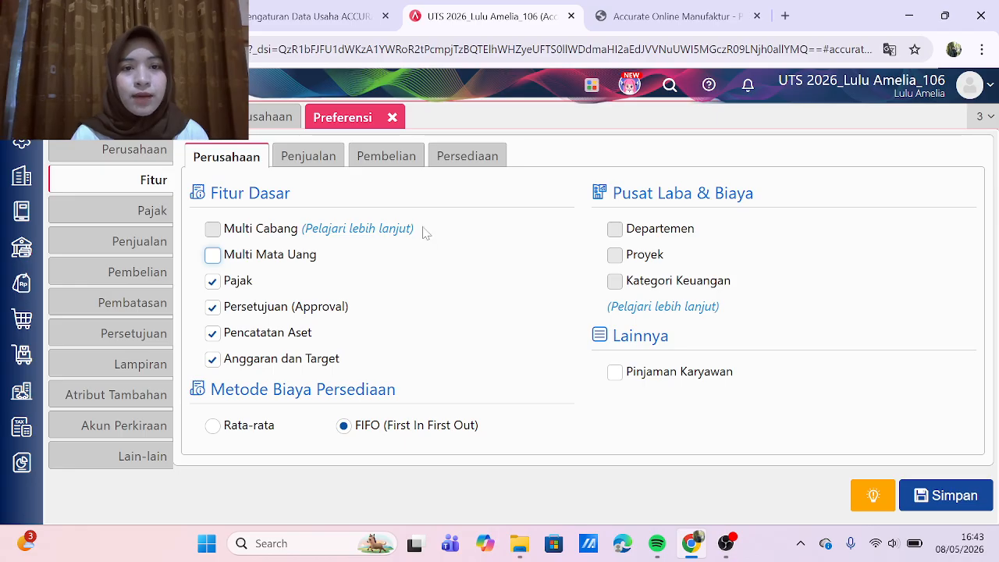
click(319, 164)
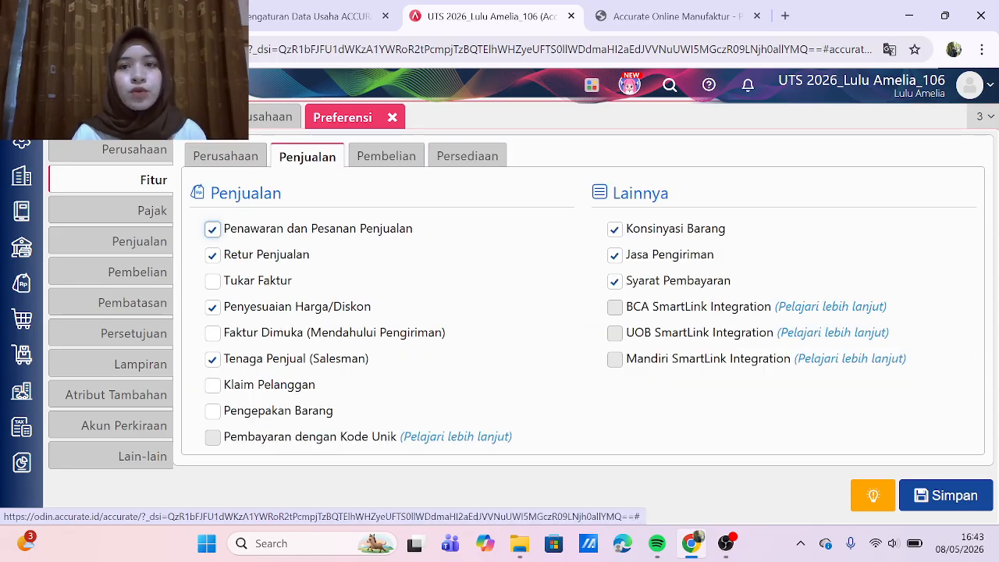
click(667, 11)
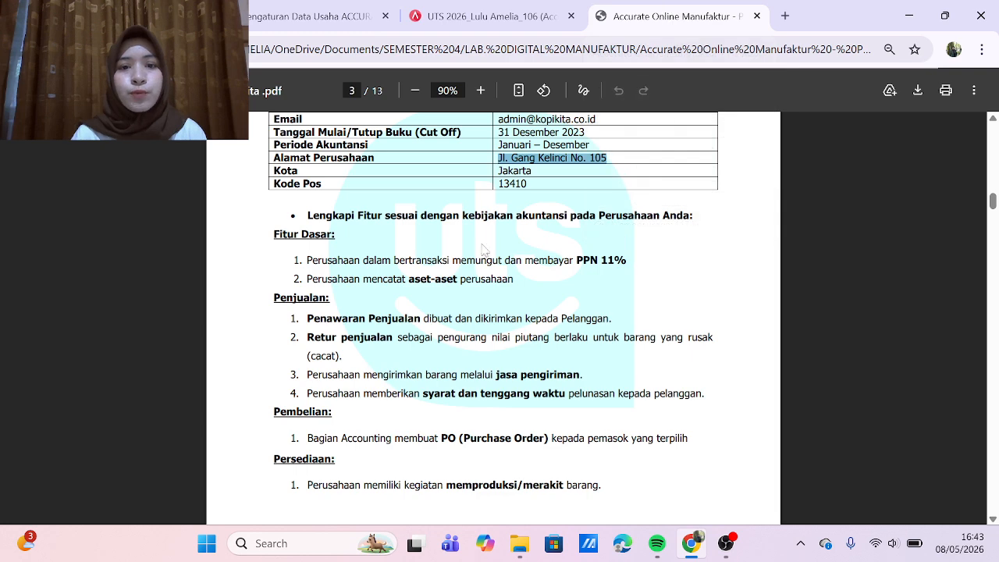
scroll(493, 312, down, 2)
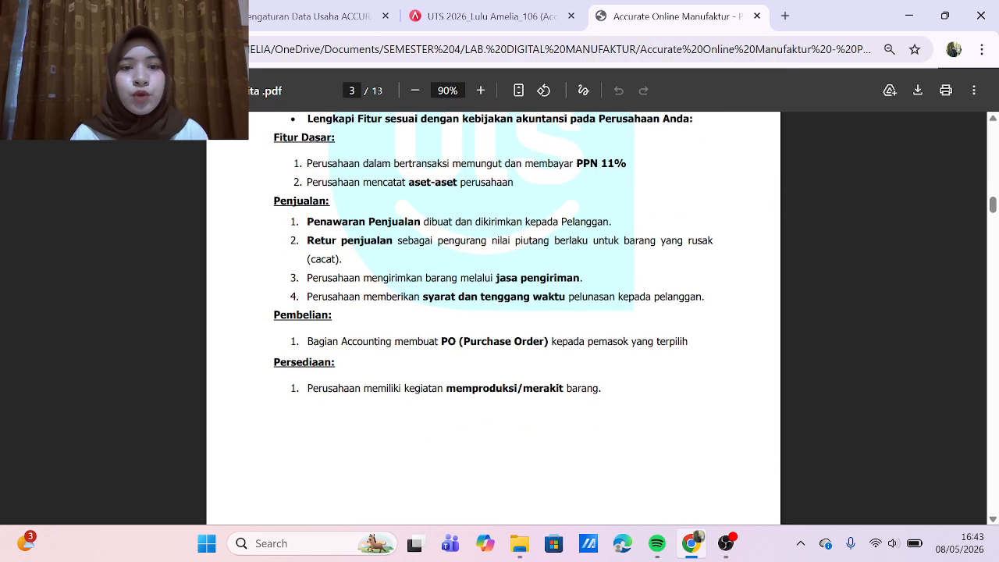
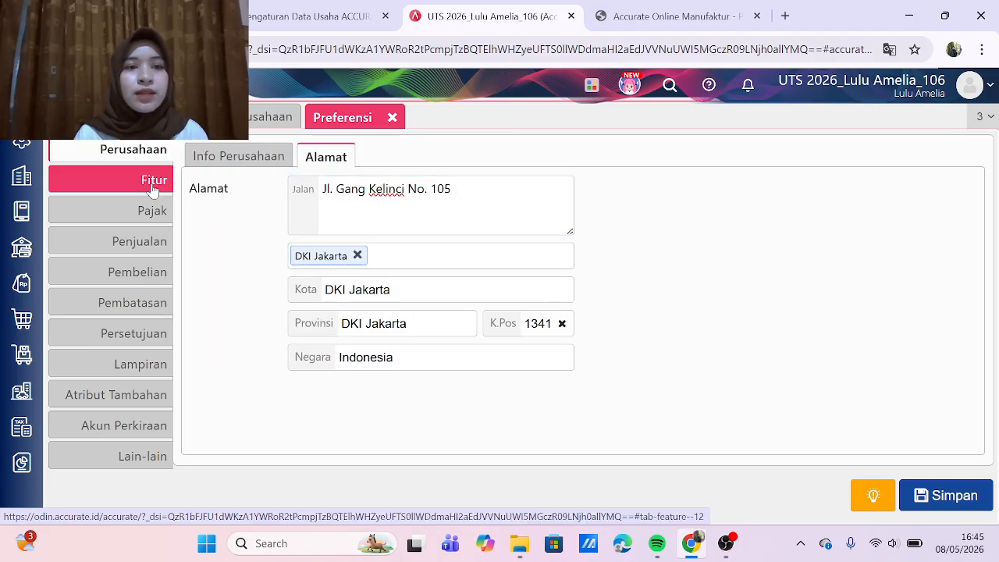
Step: Return to the Fitur preferences, save all preferences, and dismiss the browser's offer to store the address
click(152, 181)
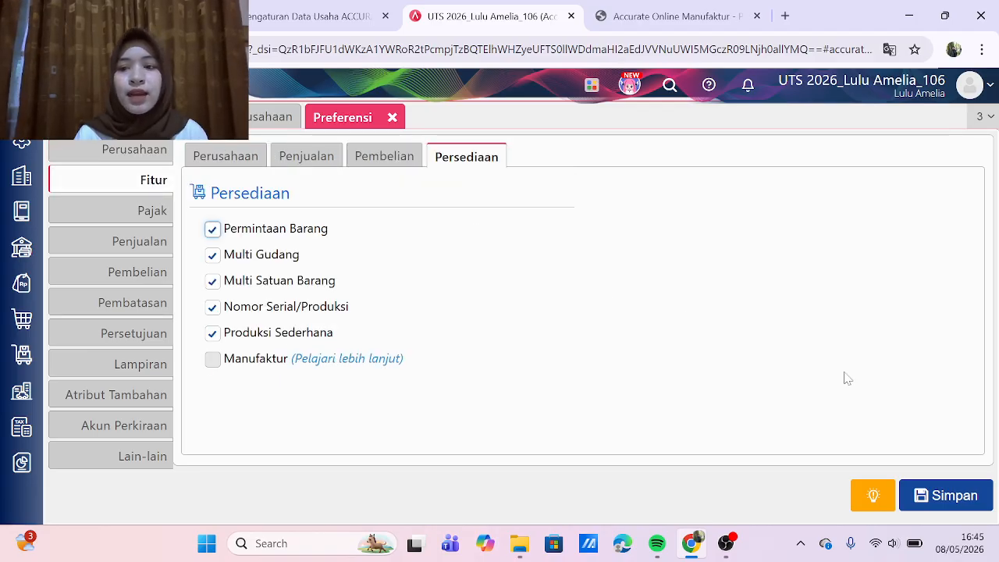
click(937, 502)
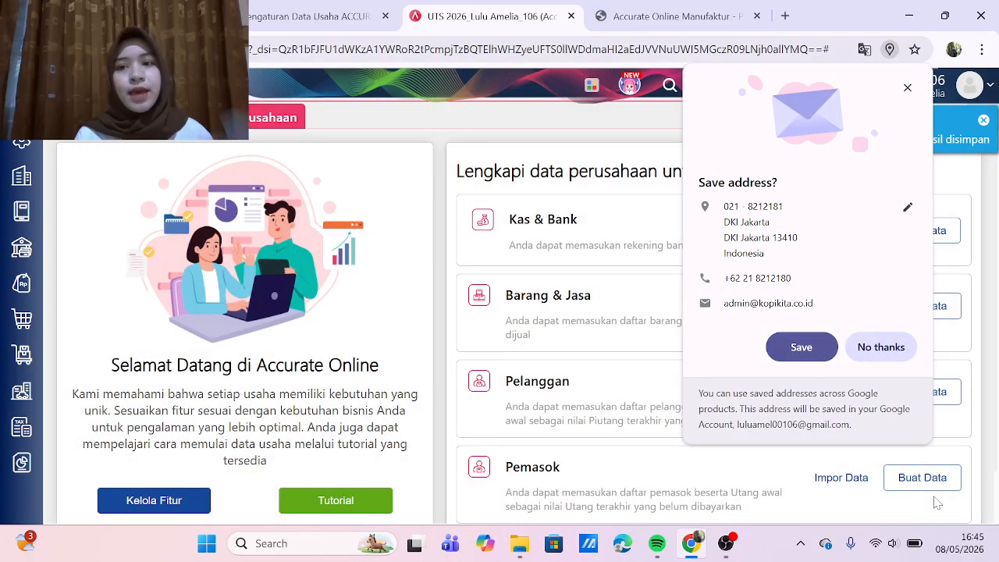
click(908, 88)
Step: Examine Bagian 3 of the case PDF for the account list (Daftar Akun) and the instructions for importing accounts and opening balances
click(656, 16)
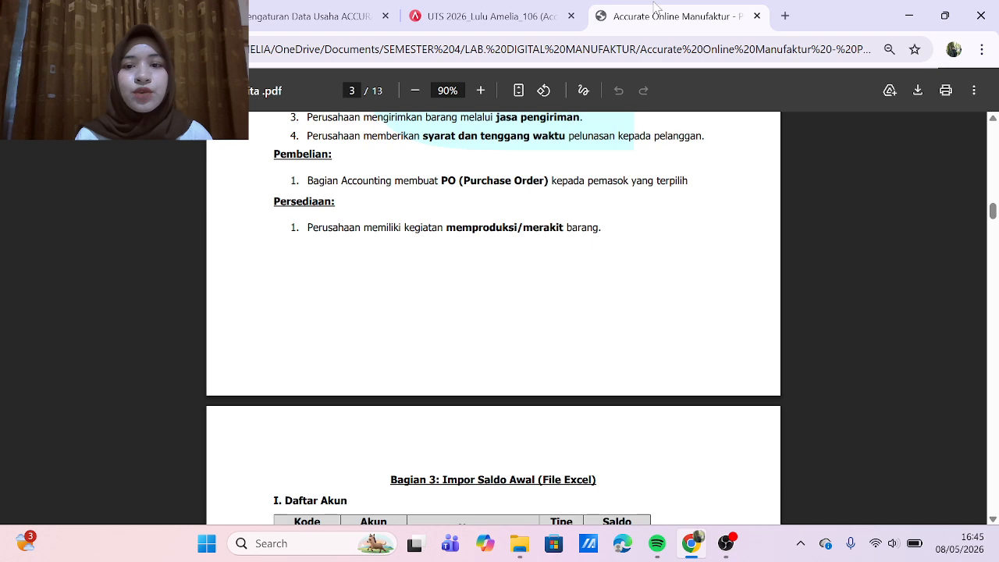
scroll(531, 316, down, 5)
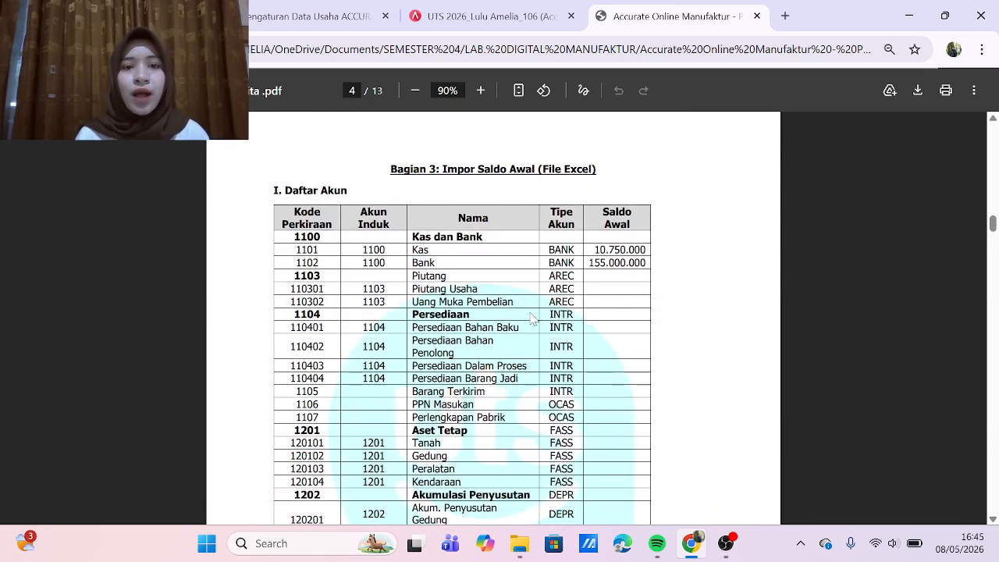
scroll(530, 316, down, 1)
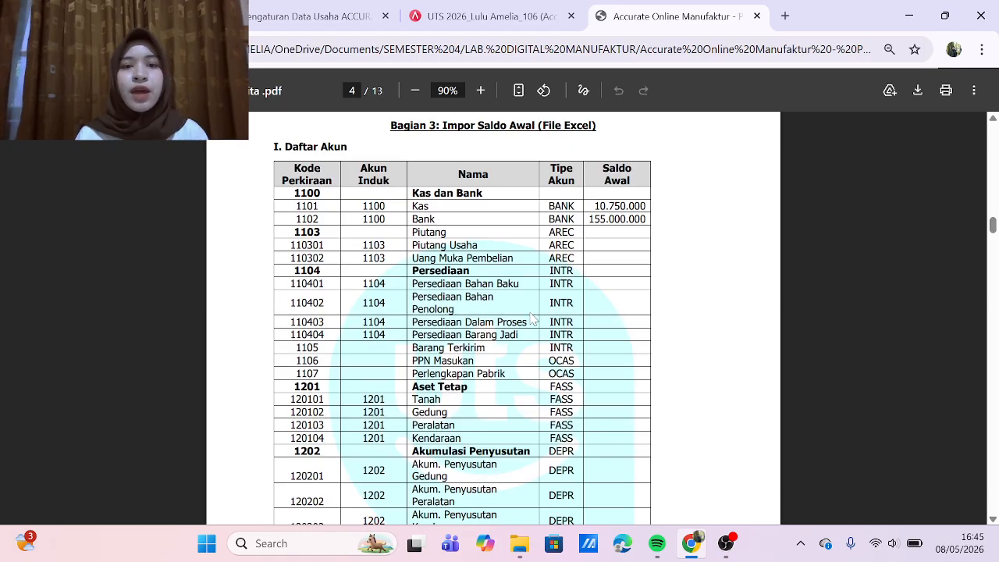
scroll(531, 317, down, 1)
scroll(532, 319, down, 6)
scroll(533, 318, down, 12)
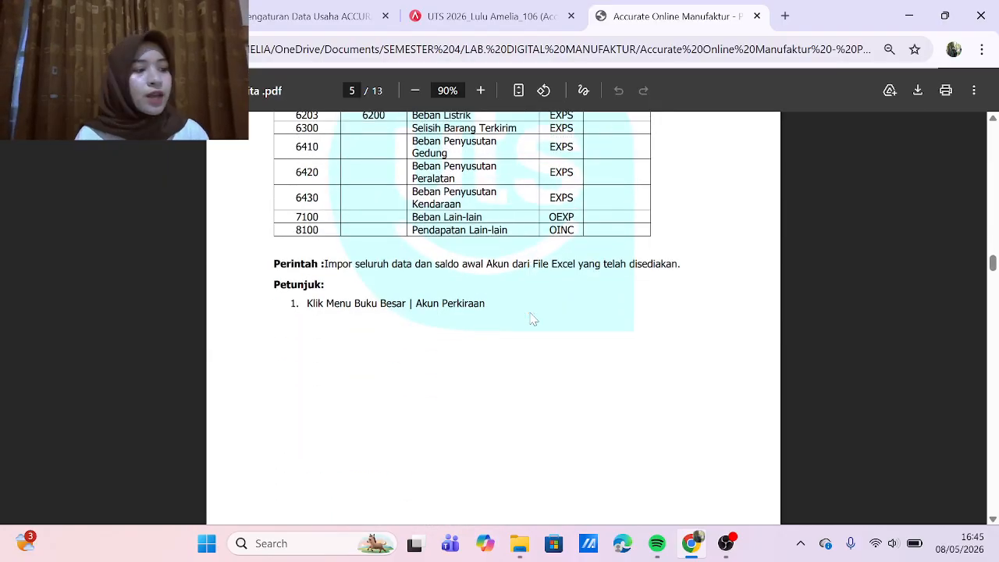
scroll(533, 318, down, 1)
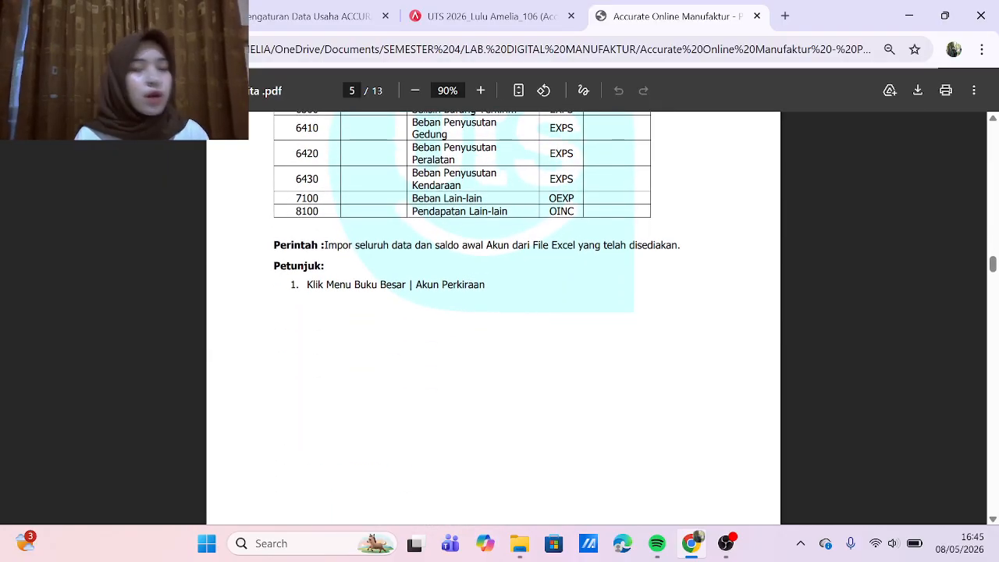
Step: Return to Accurate Online and open the Excel import for the Akun Perkiraan list under Buku Besar
click(484, 16)
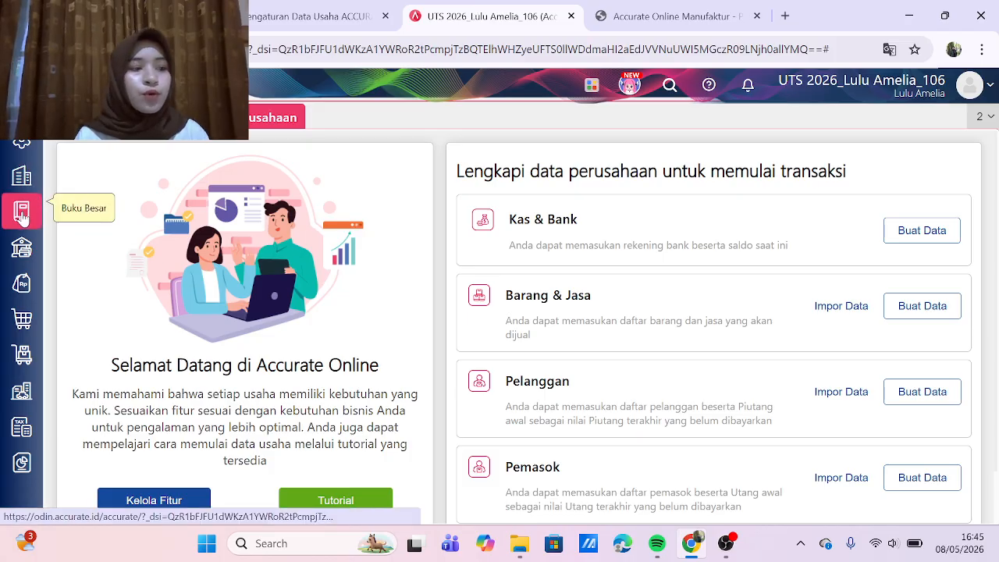
click(22, 215)
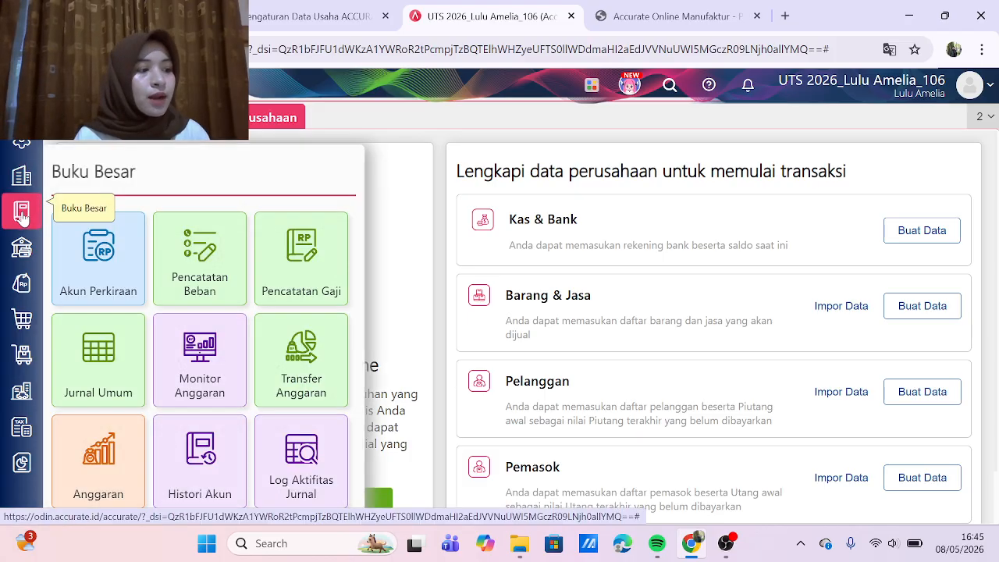
click(93, 249)
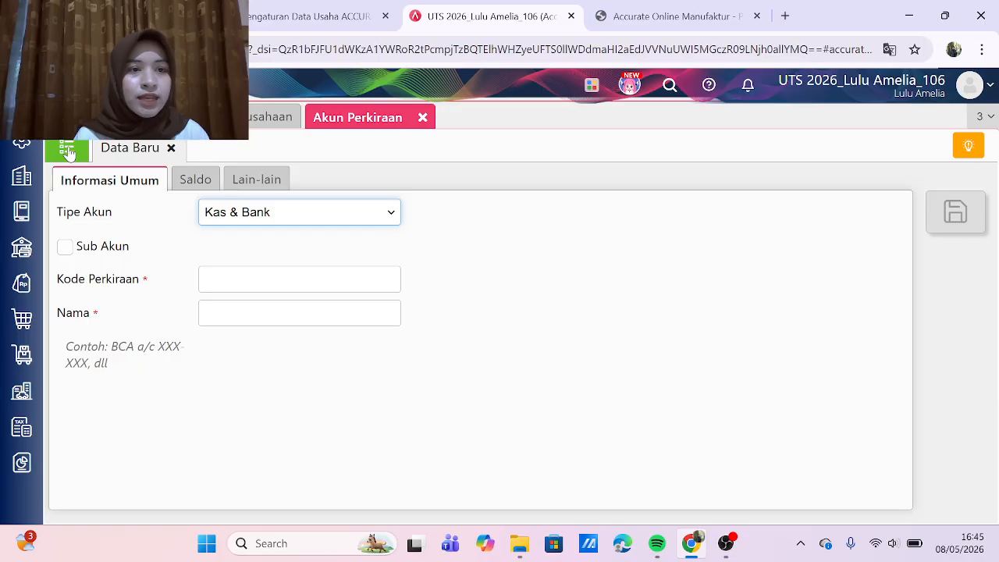
click(67, 151)
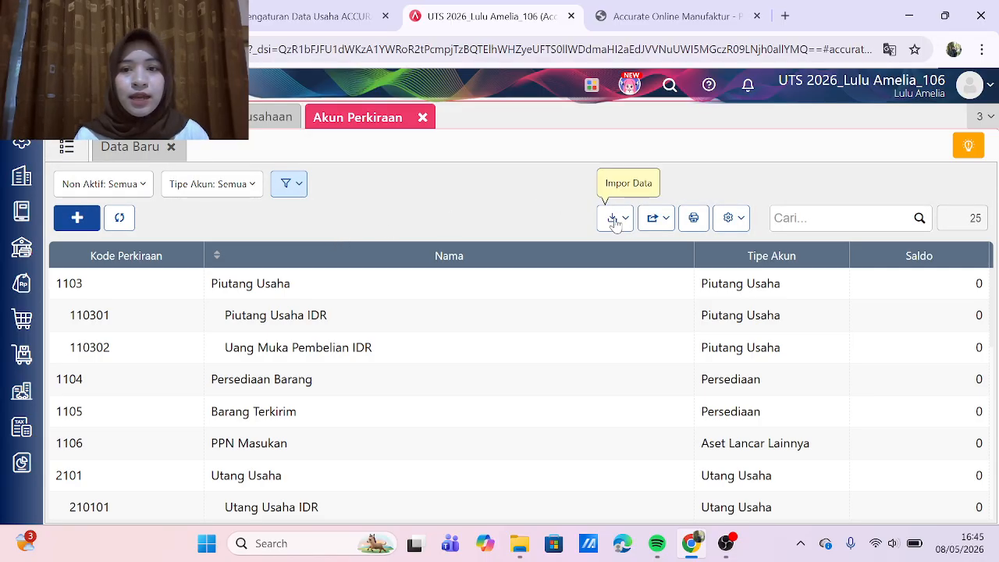
click(614, 220)
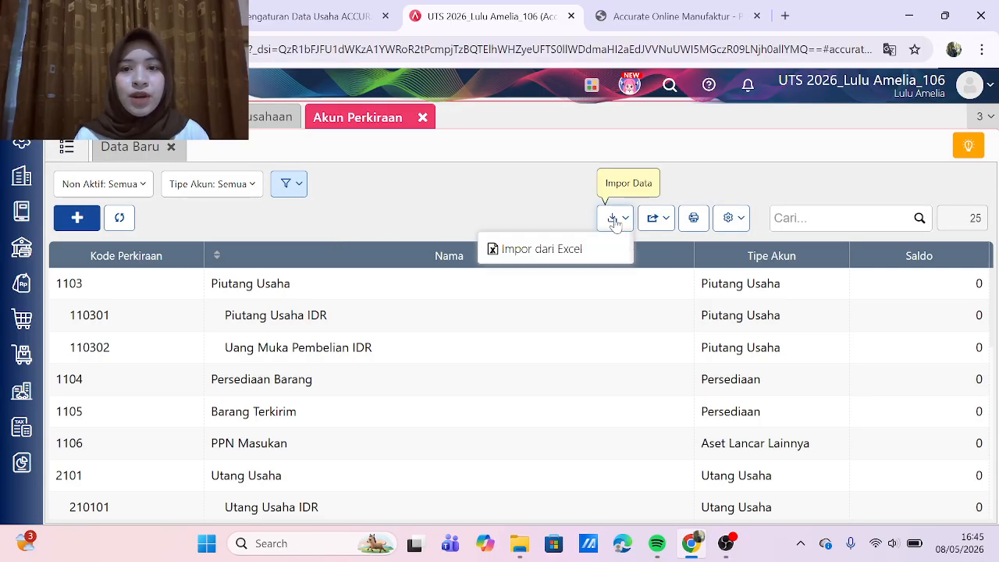
click(553, 251)
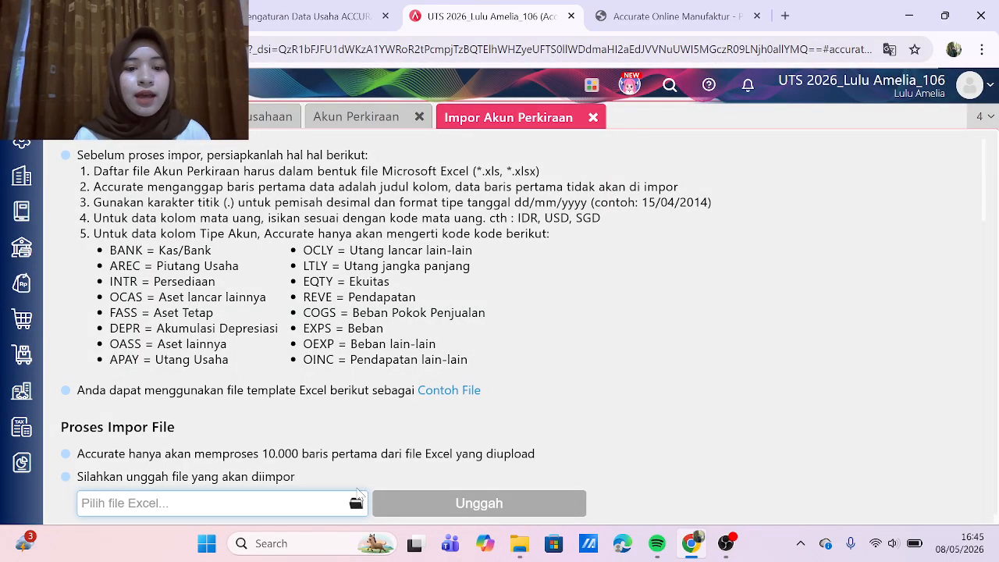
Step: Upload 1. Daftar Akun - PT Kopi Kita.xls from the LAB. DIGITAL MANUFAKTUR folder in Documents, SEMESTER 4, for the account import
click(356, 503)
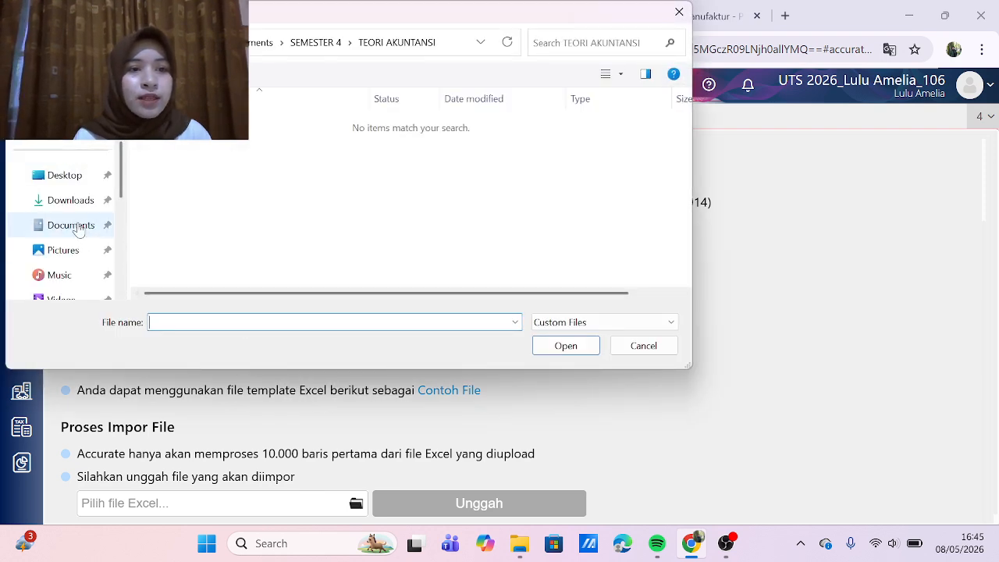
click(78, 226)
click(234, 287)
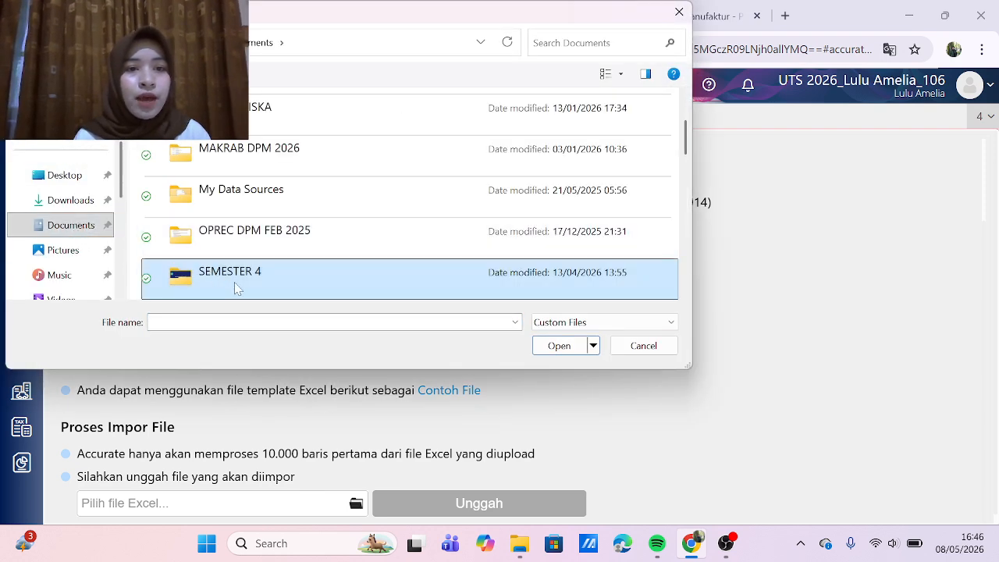
double_click(234, 287)
double_click(234, 200)
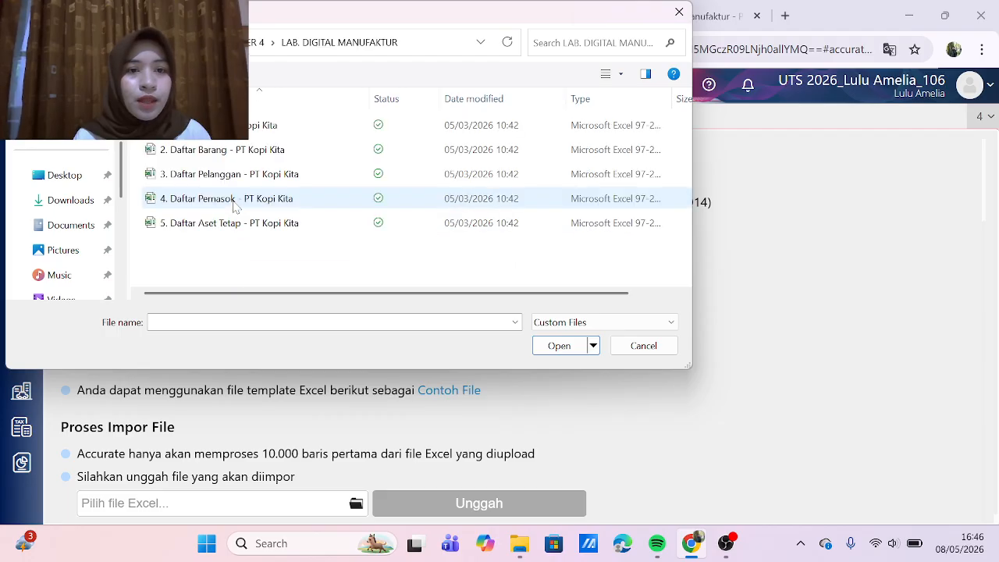
click(253, 131)
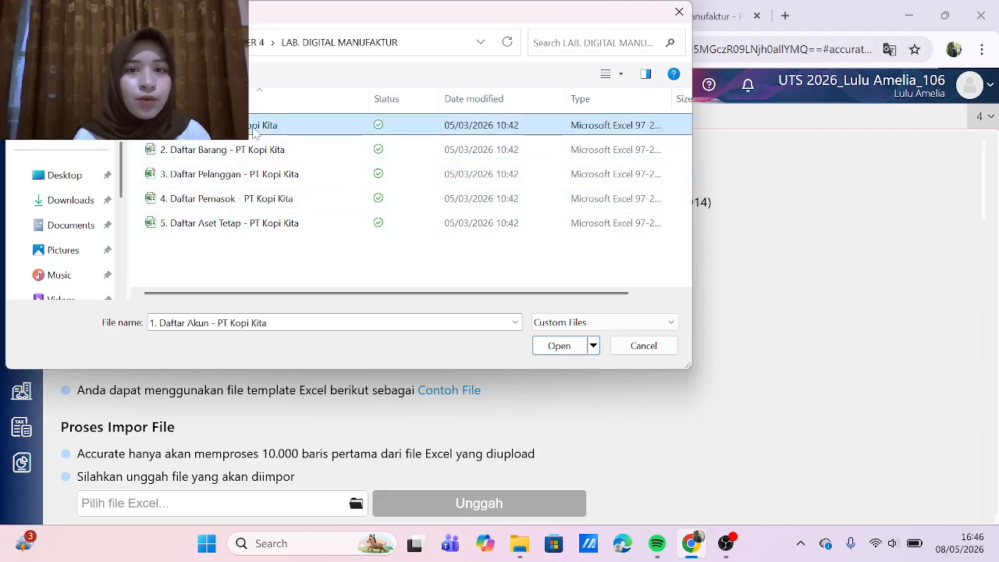
click(537, 348)
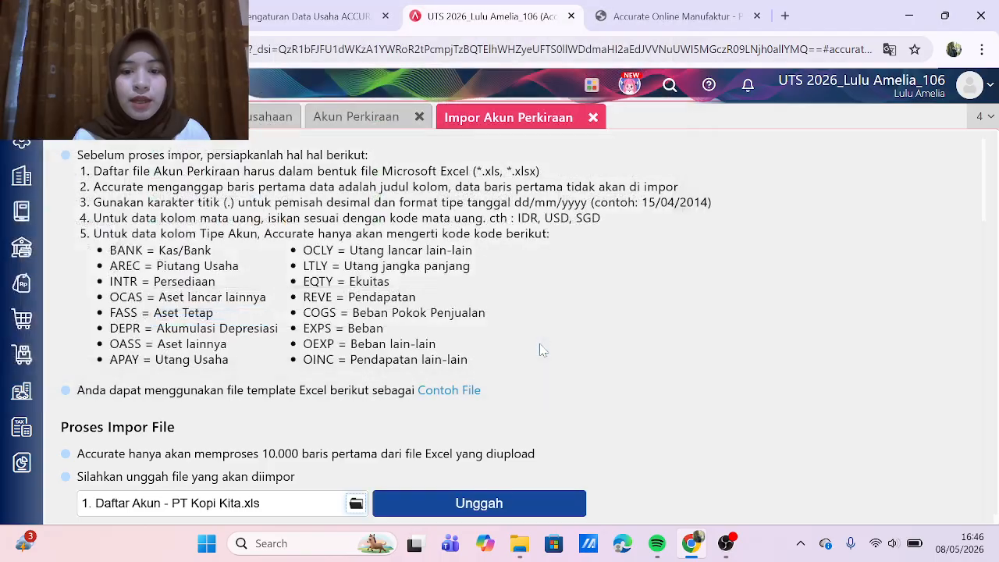
click(489, 509)
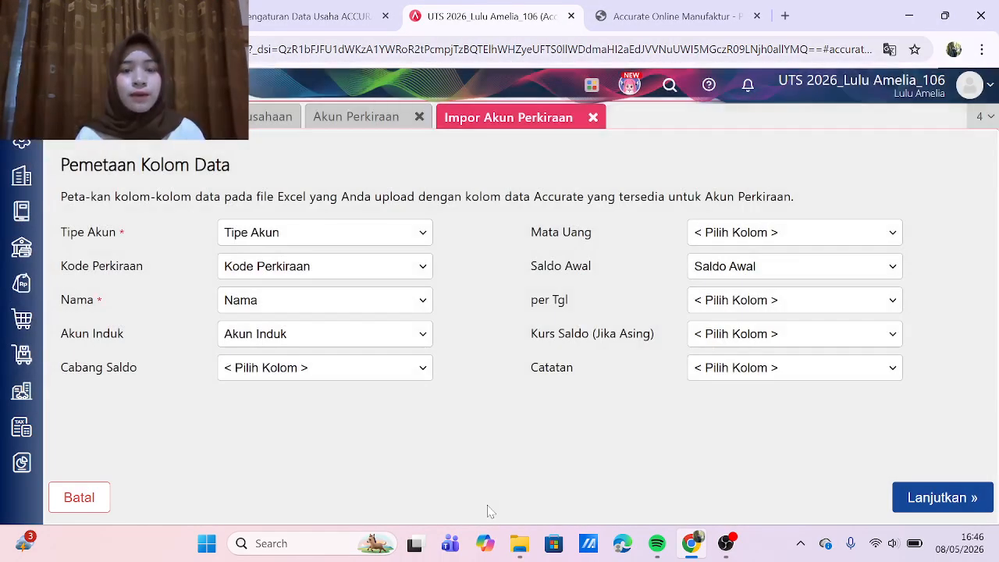
Step: Accept the account column mapping, enable updating of existing data, run the import, and close the result and the Akun Perkiraan list
click(934, 500)
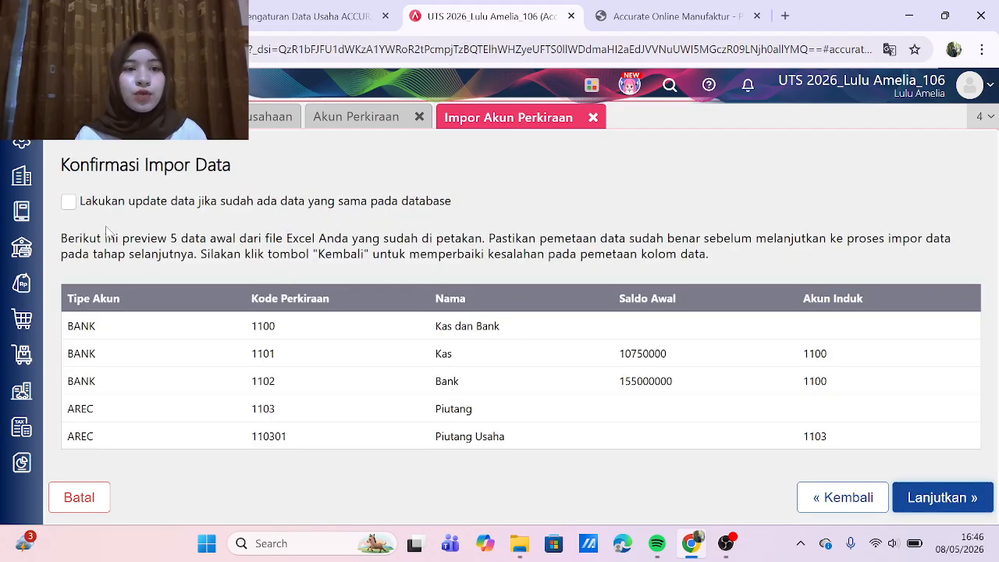
click(70, 204)
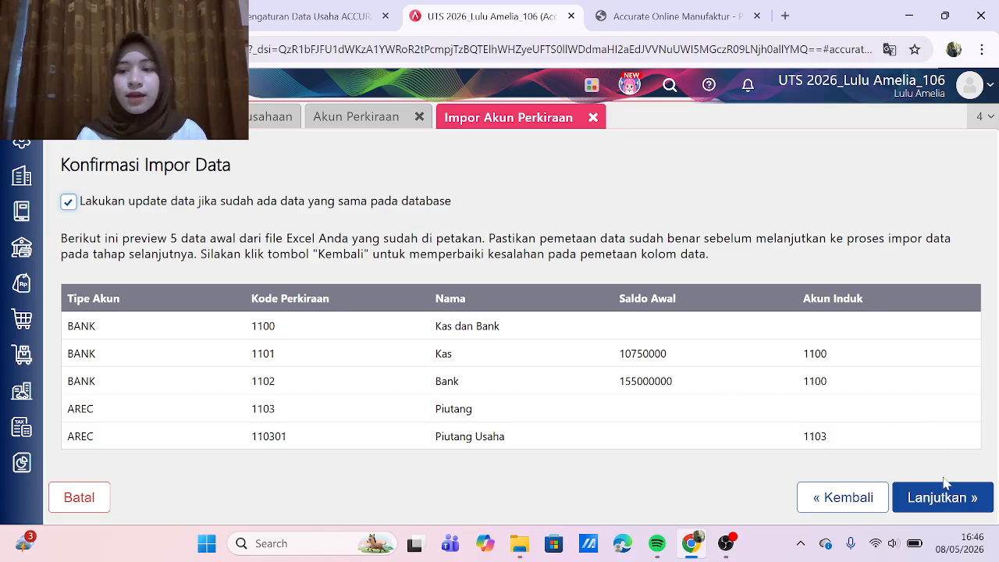
click(942, 503)
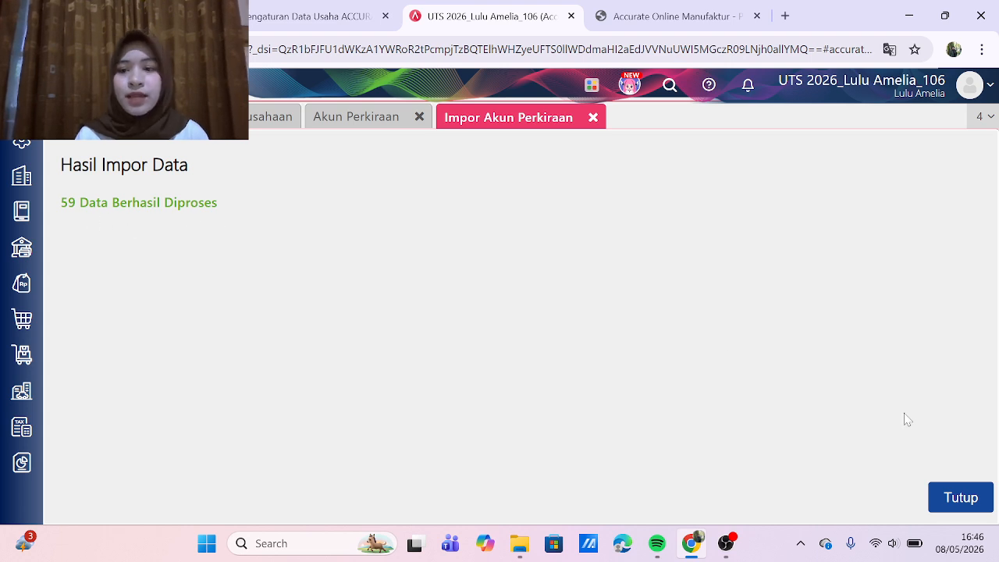
click(960, 498)
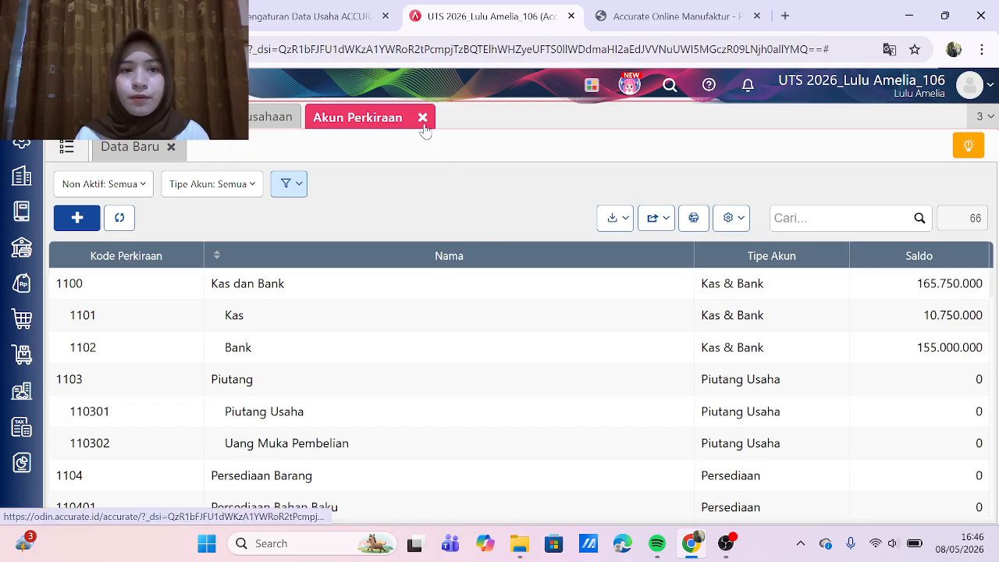
click(422, 118)
Step: Check the Daftar Barang section of the case PDF and upload 2. Daftar Barang - PT Kopi Kita for the Barang & Jasa import
click(656, 22)
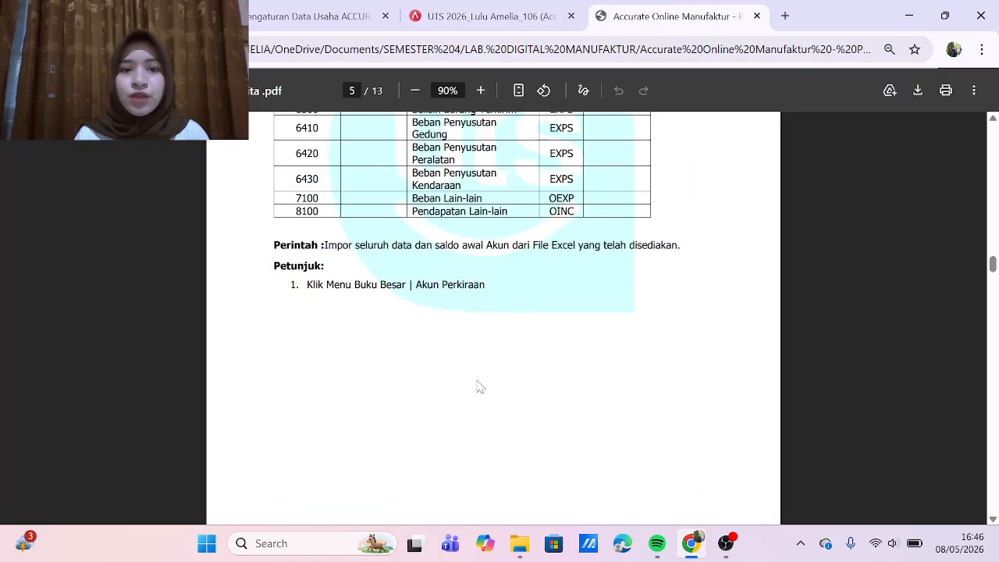
scroll(480, 387, down, 6)
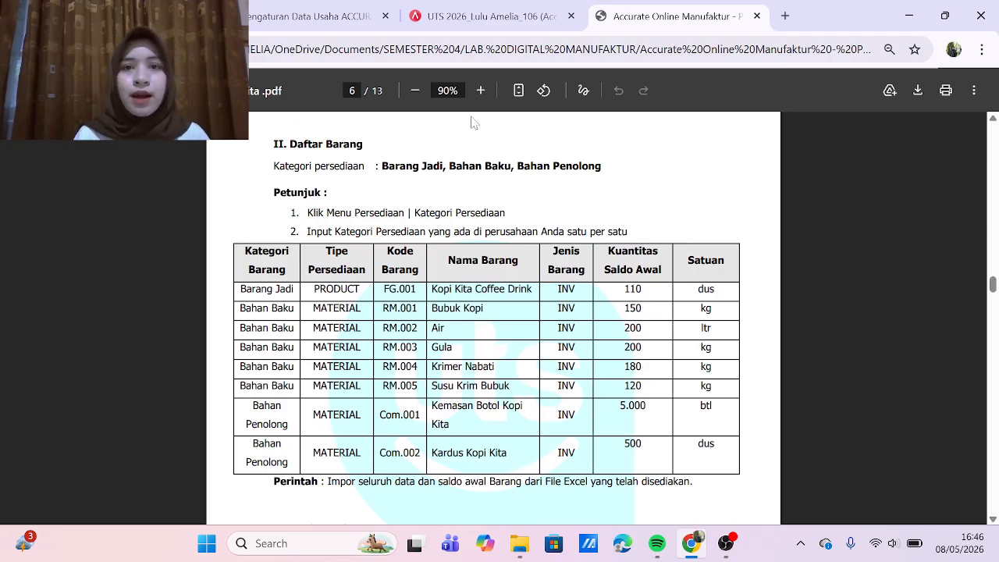
click(496, 8)
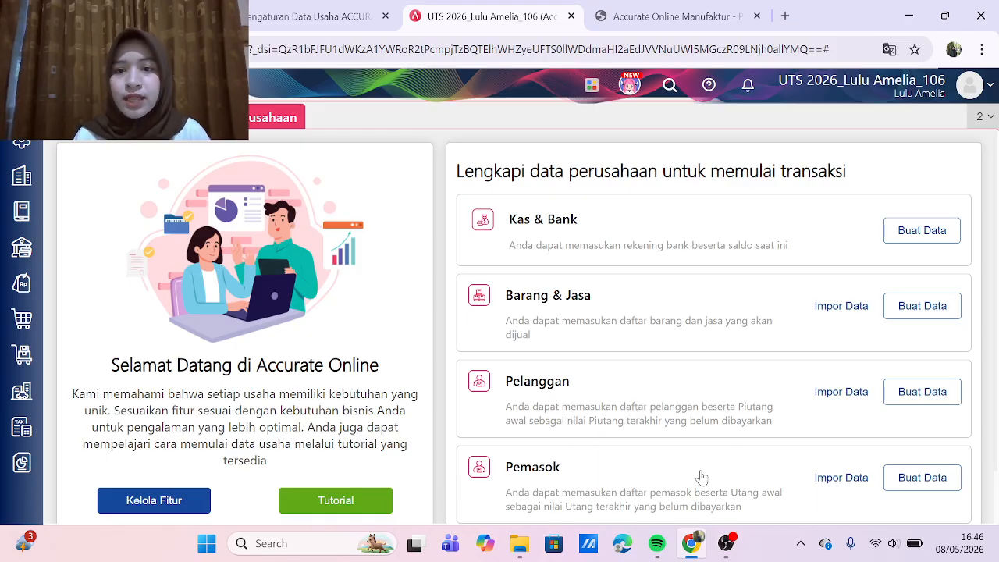
click(839, 306)
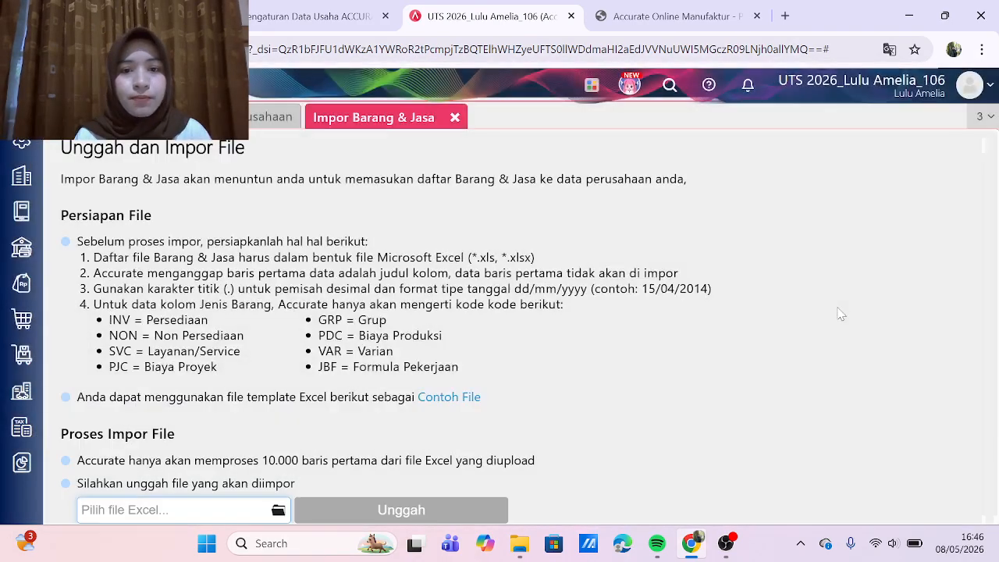
click(278, 511)
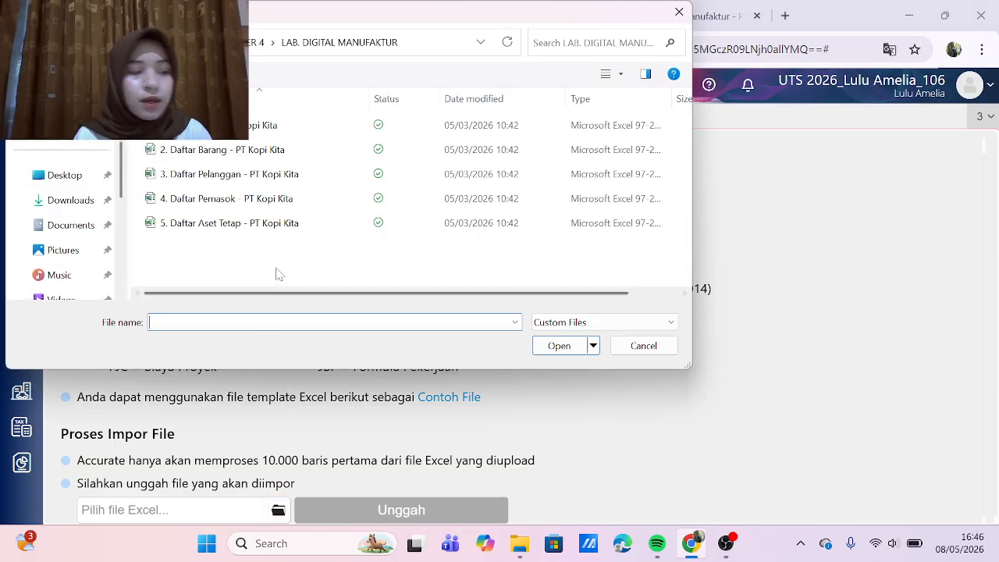
click(217, 151)
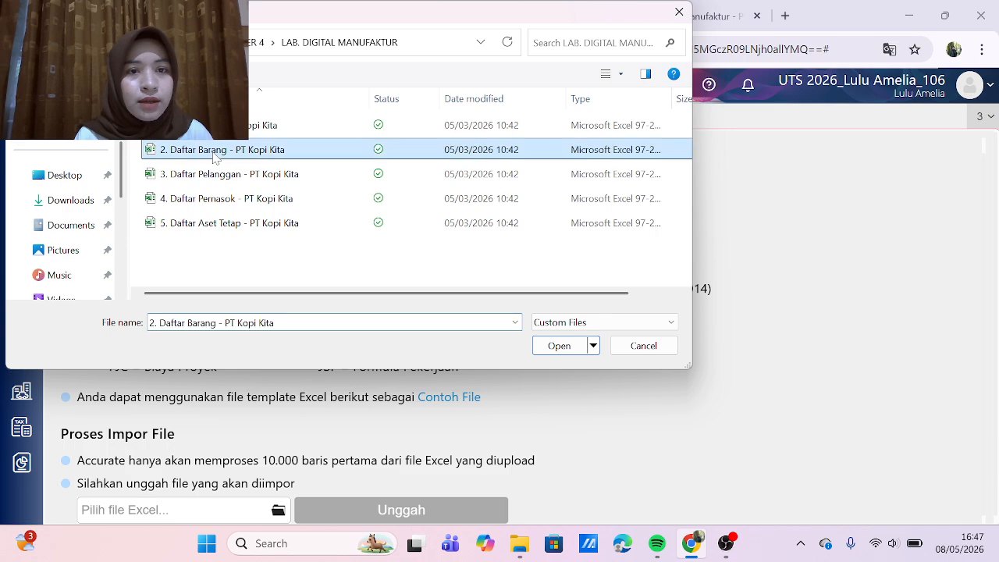
click(554, 345)
click(440, 511)
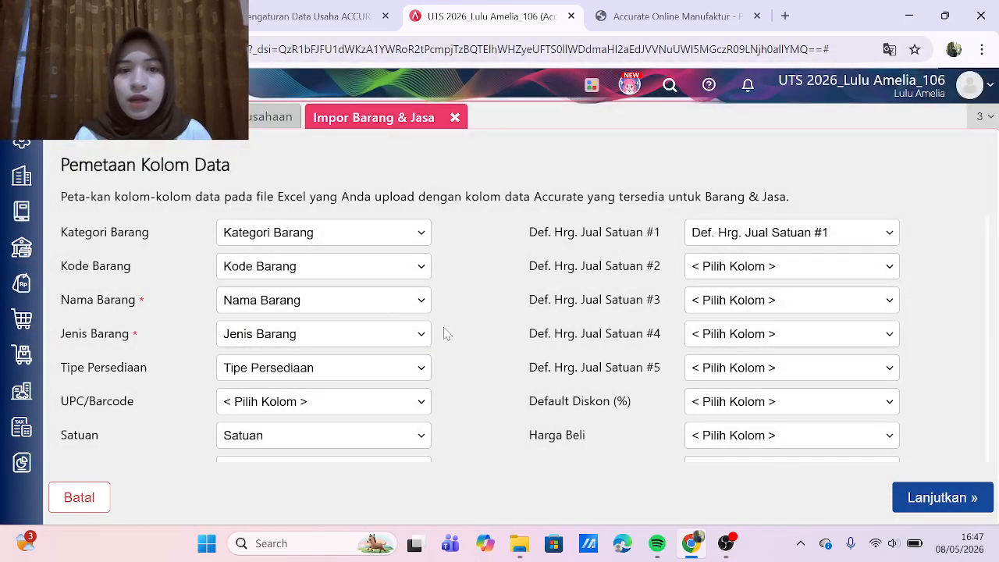
Step: Accept the Barang & Jasa column mapping, enable updating of existing data, run the import, and close its result
click(917, 502)
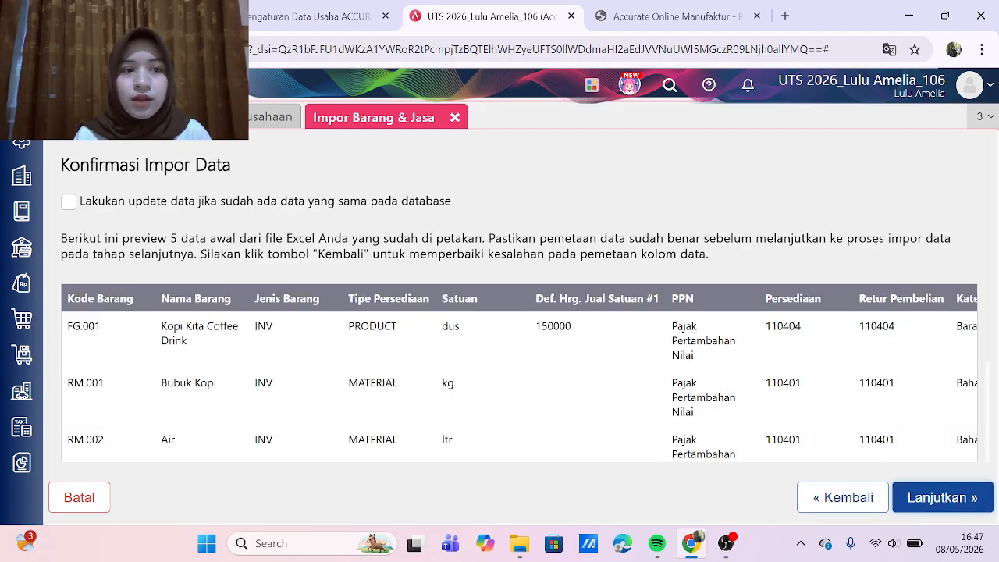
click(69, 201)
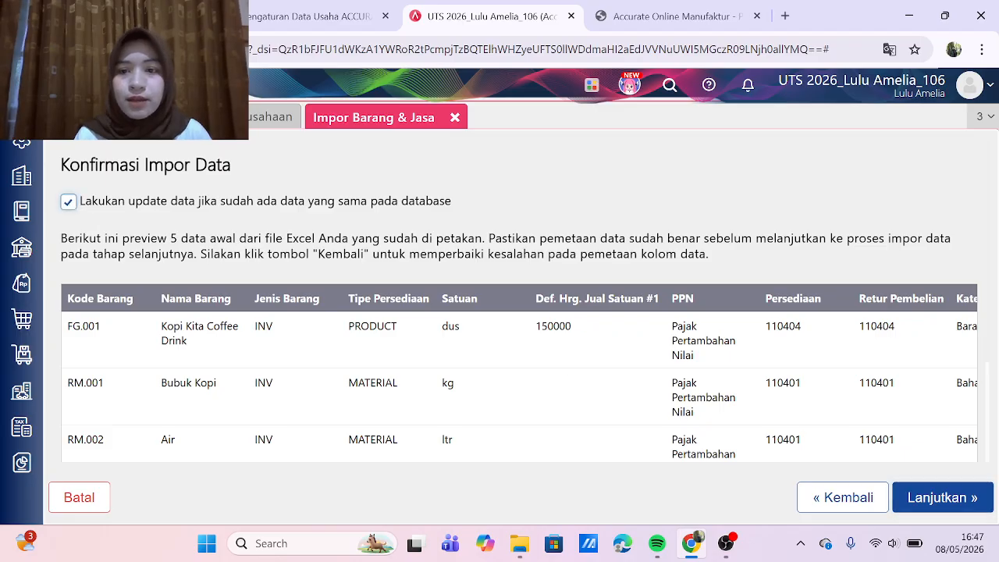
click(923, 497)
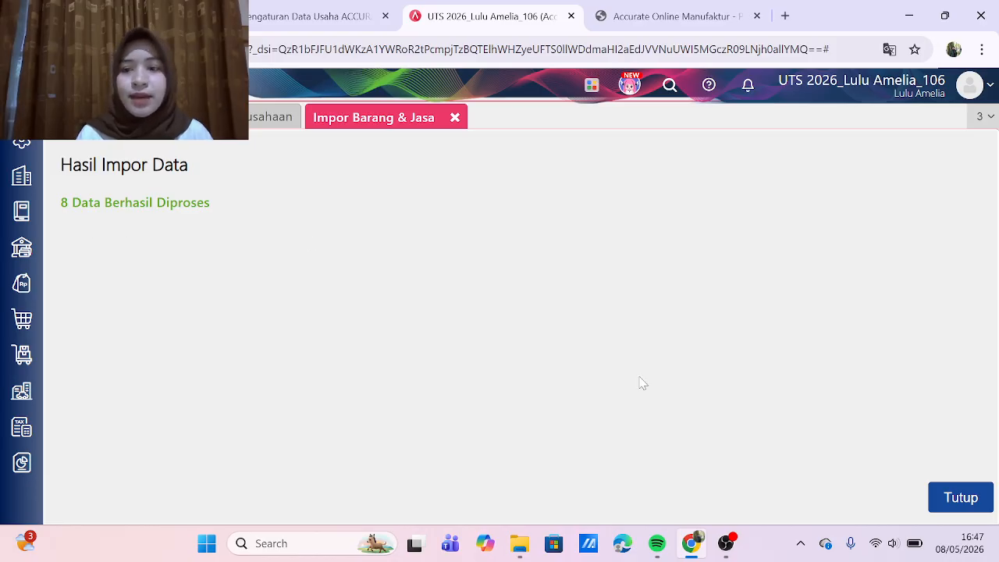
click(950, 505)
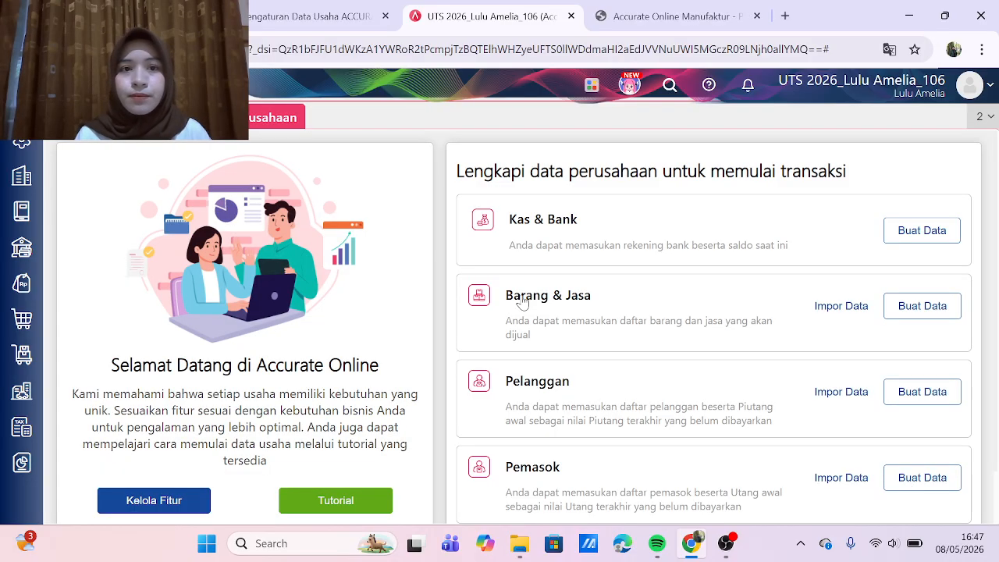
Step: Start the Pelanggan data import and upload the file 3. Daftar Pelanggan - PT Kopi Kita
click(838, 393)
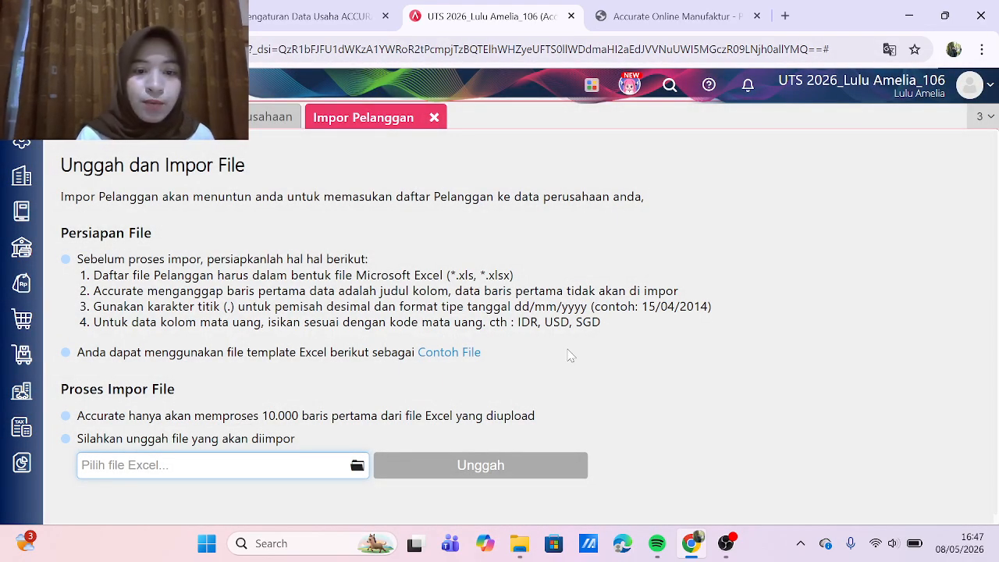
click(356, 466)
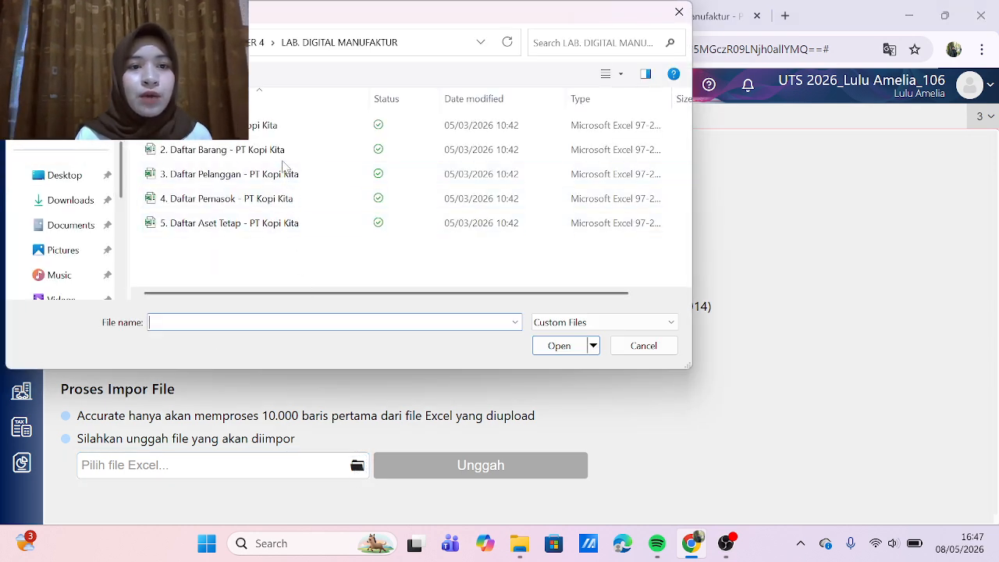
click(284, 173)
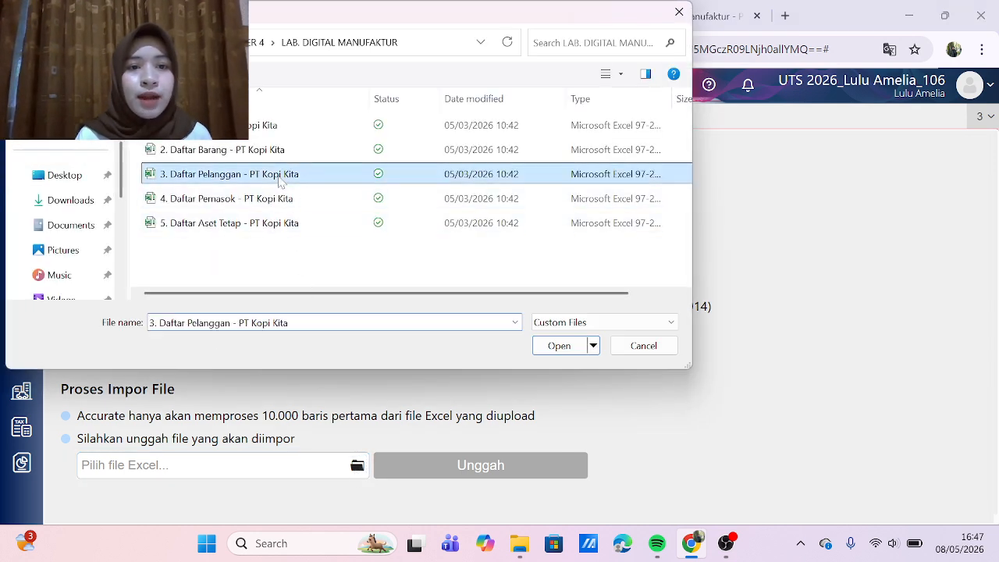
click(558, 346)
click(480, 466)
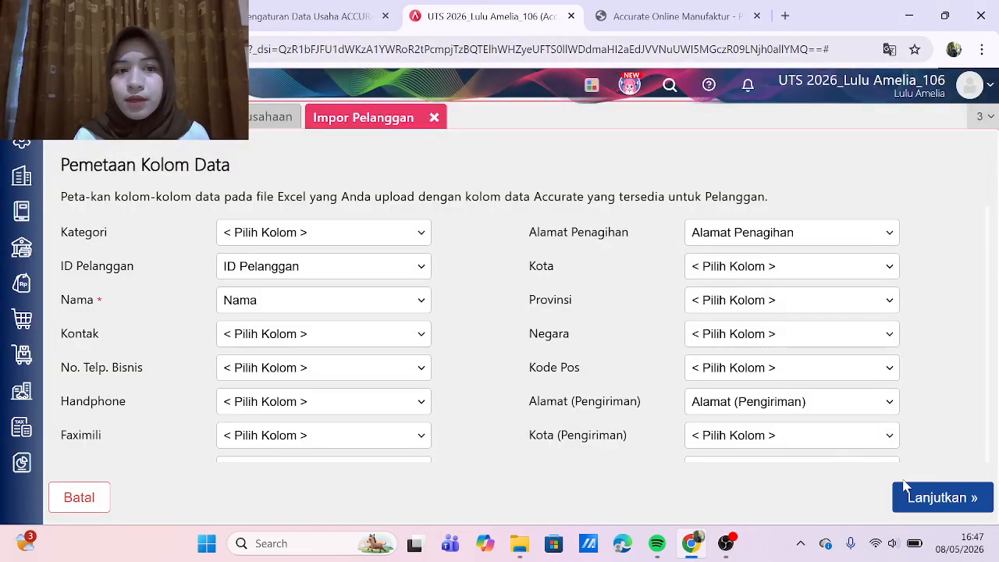
Step: Accept the Pelanggan column mapping, enable updating data with opening balances added as new balances, run the import, and close its result
click(920, 504)
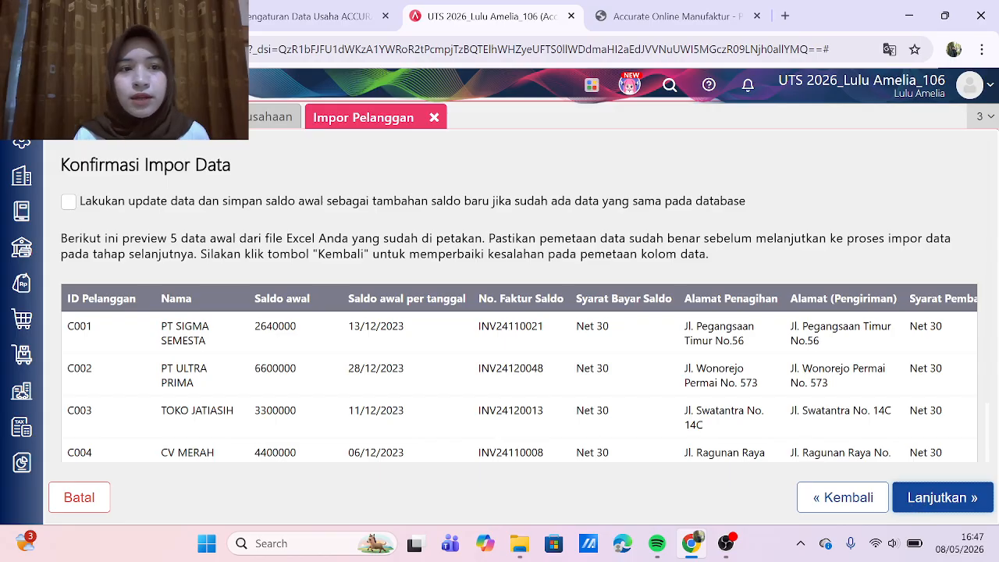
click(69, 203)
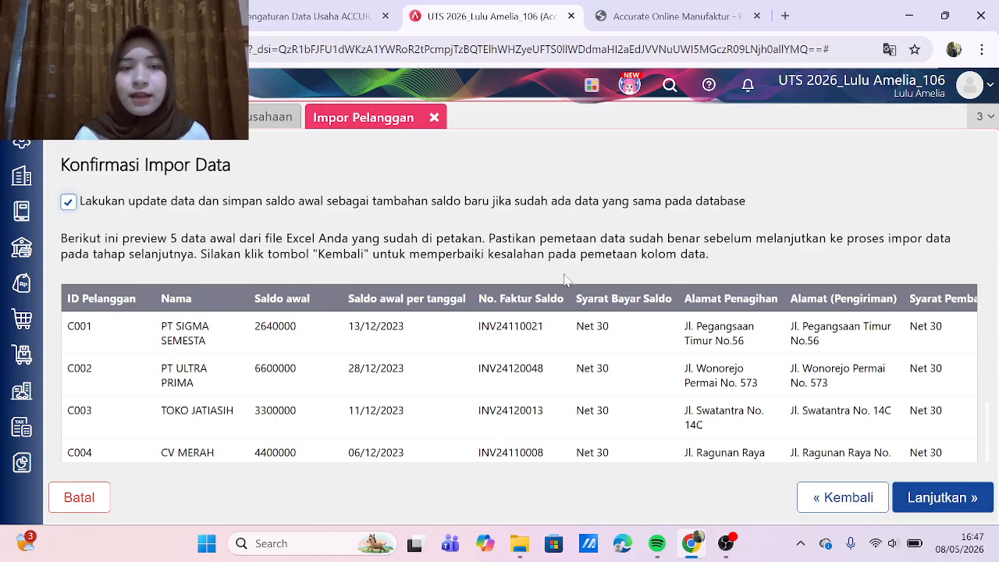
click(930, 496)
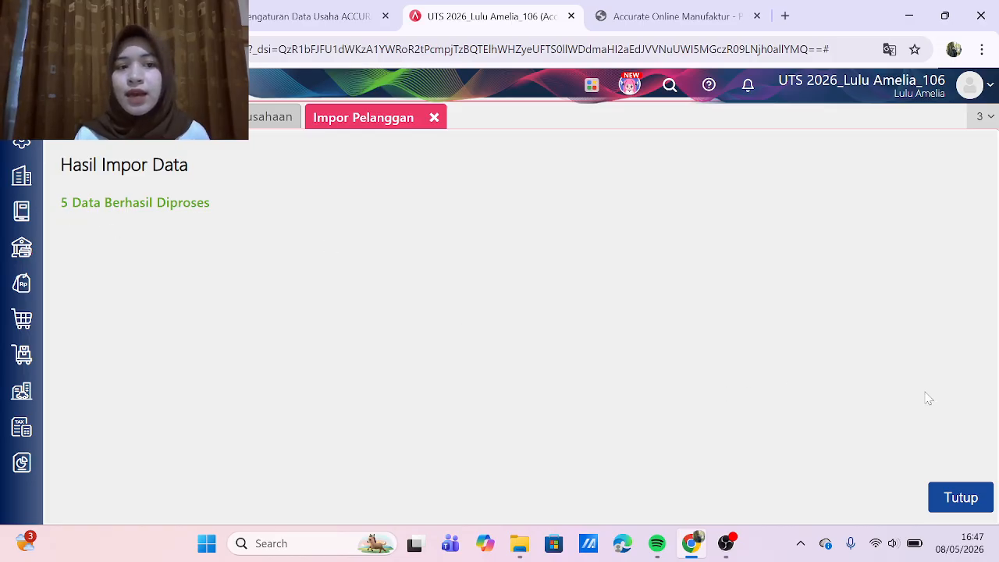
click(964, 499)
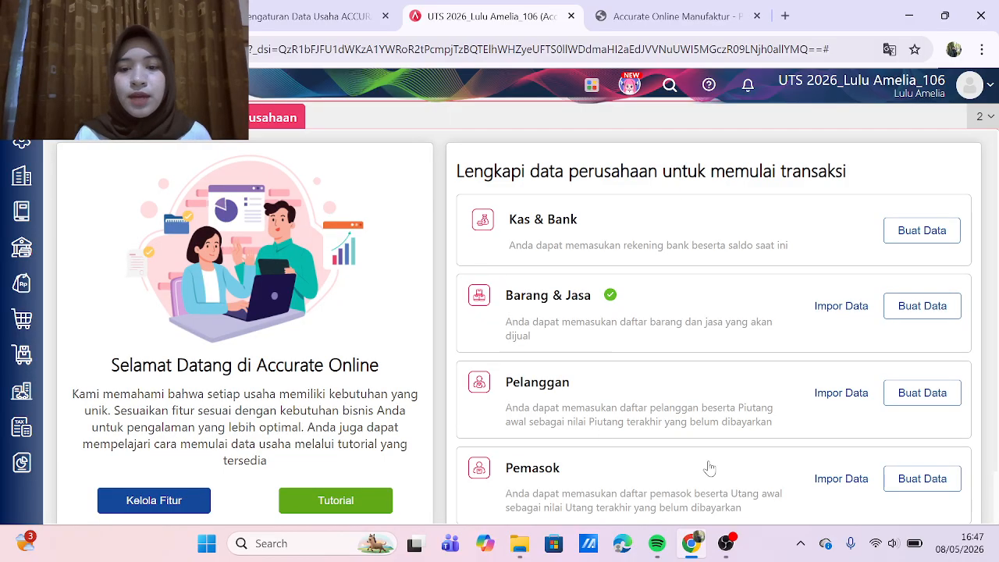
Step: Start the Pemasok data import and upload the file 4. Daftar Pemasok - PT Kopi Kita
click(840, 478)
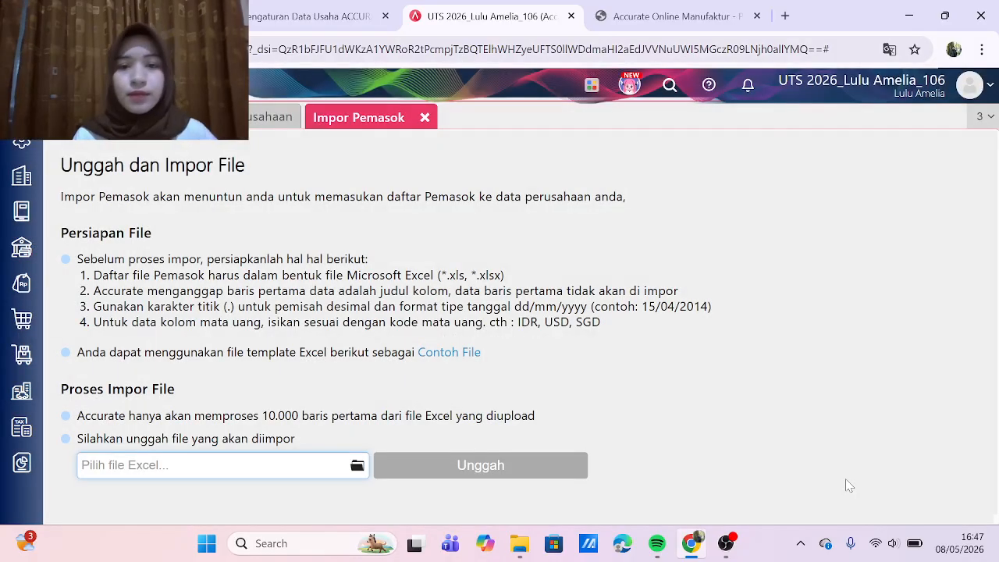
click(358, 471)
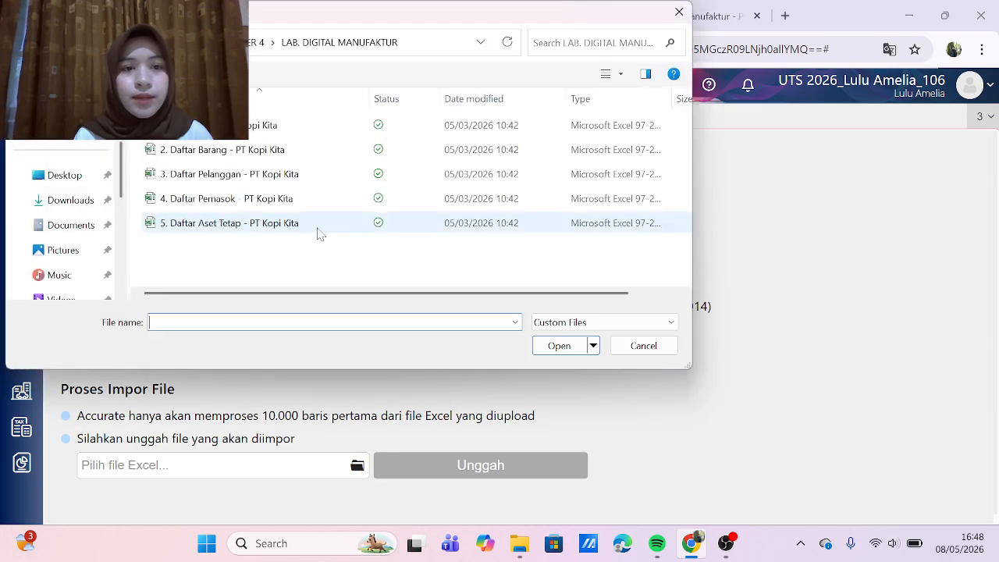
click(300, 201)
click(571, 347)
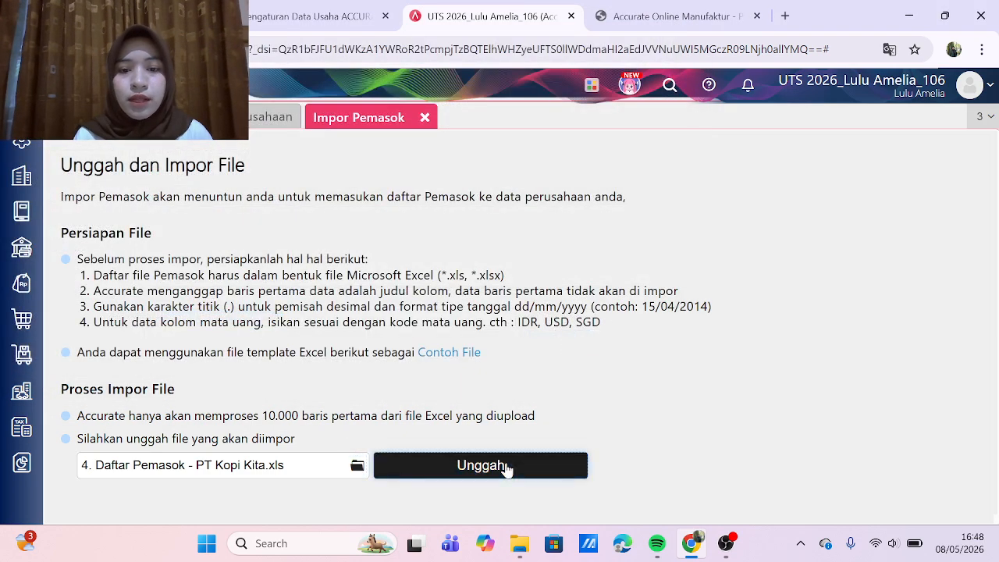
click(505, 466)
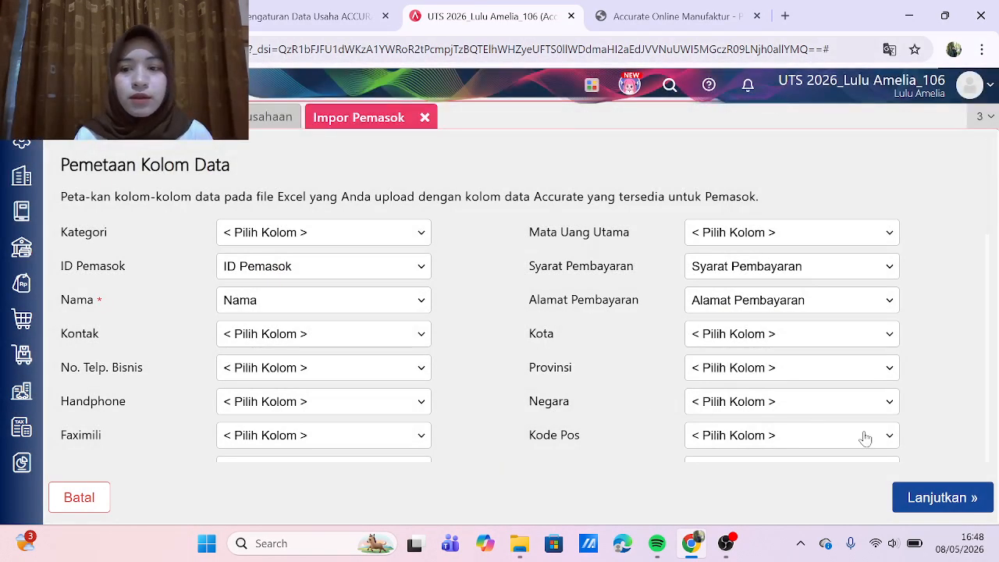
Step: Accept the Pemasok column mapping, enable updating data with opening balances added as new balances, run the import, and close its result
click(926, 500)
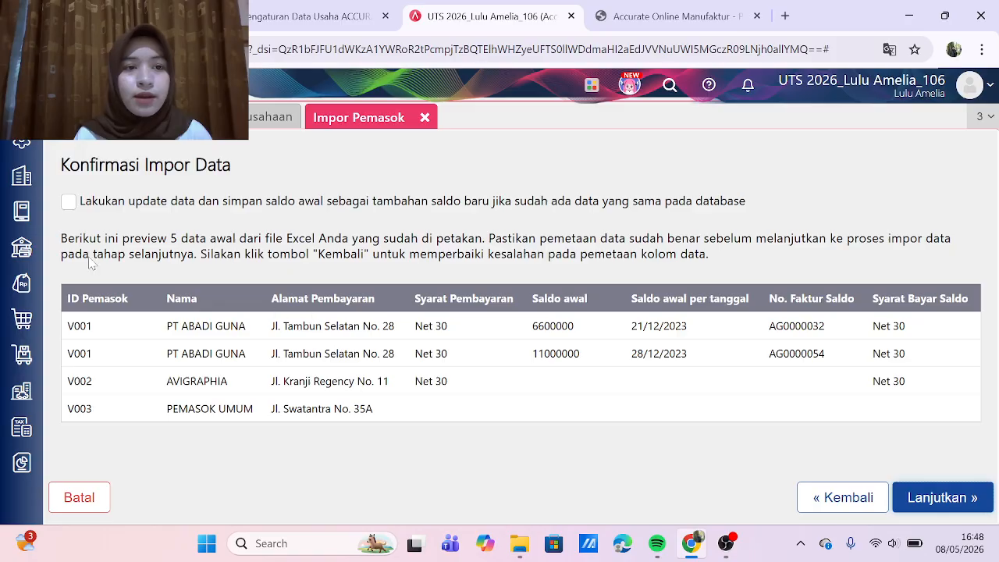
click(69, 202)
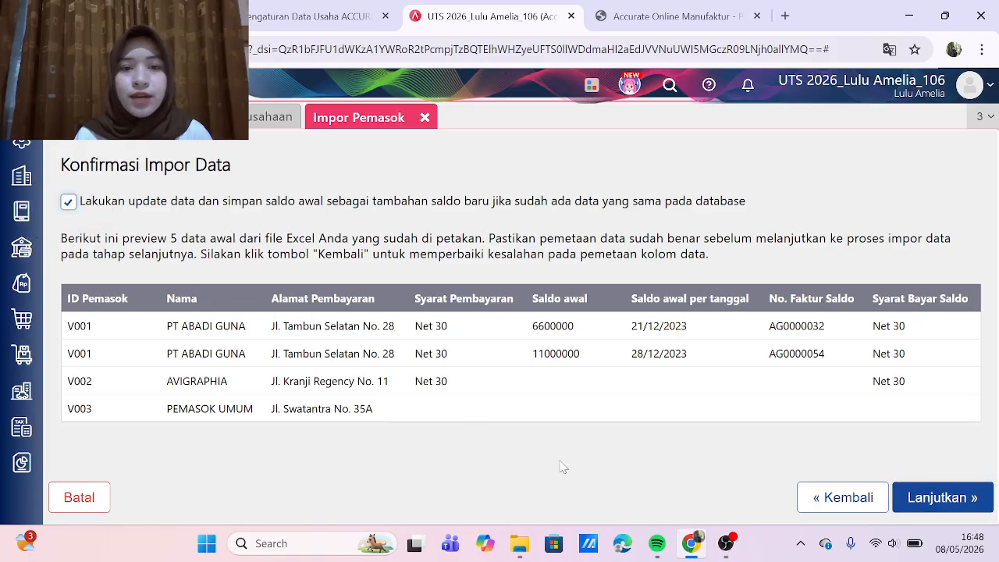
click(919, 499)
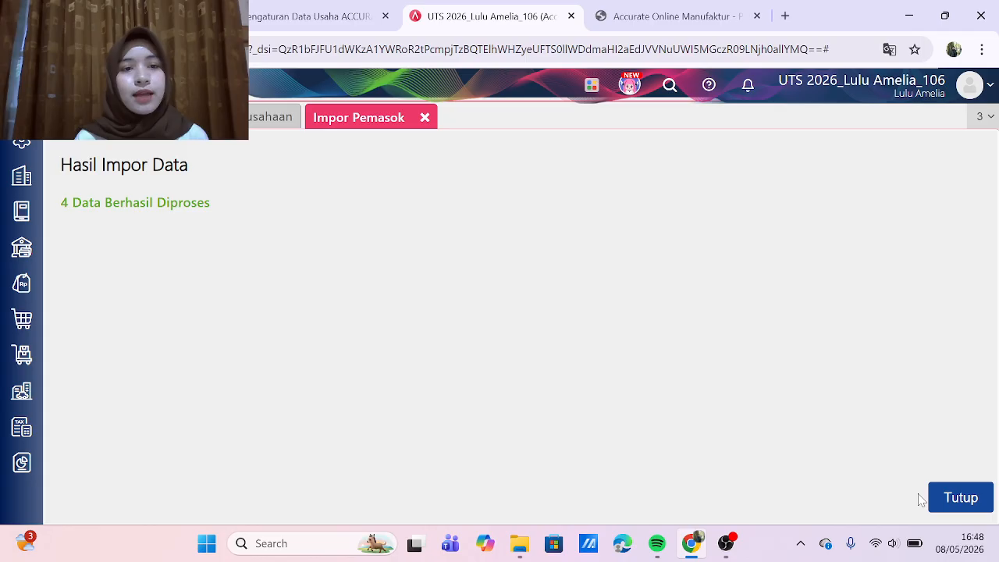
click(951, 500)
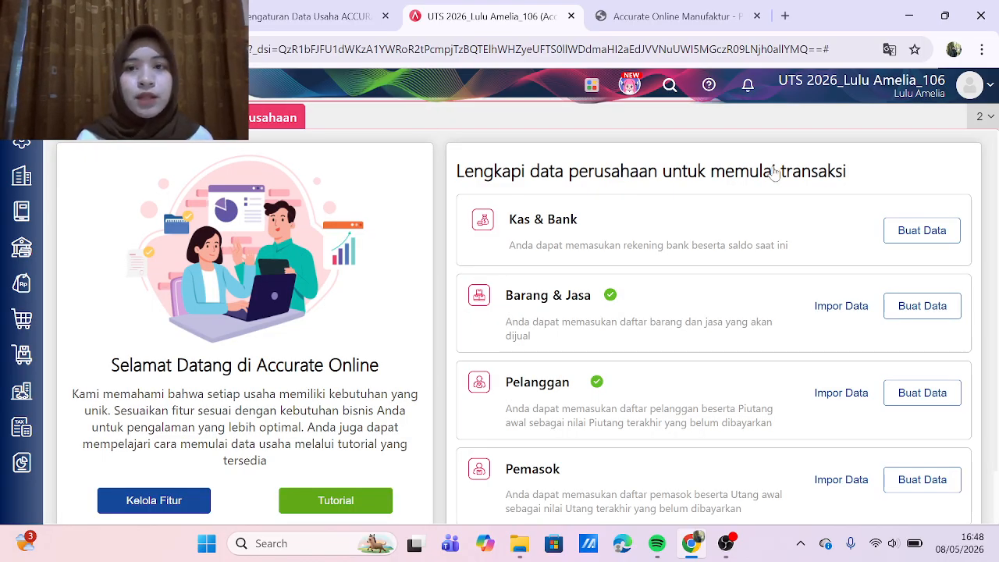
Step: Check the Daftar Aset Tetap section of the case PDF for the asset categories and return to the company data
click(667, 22)
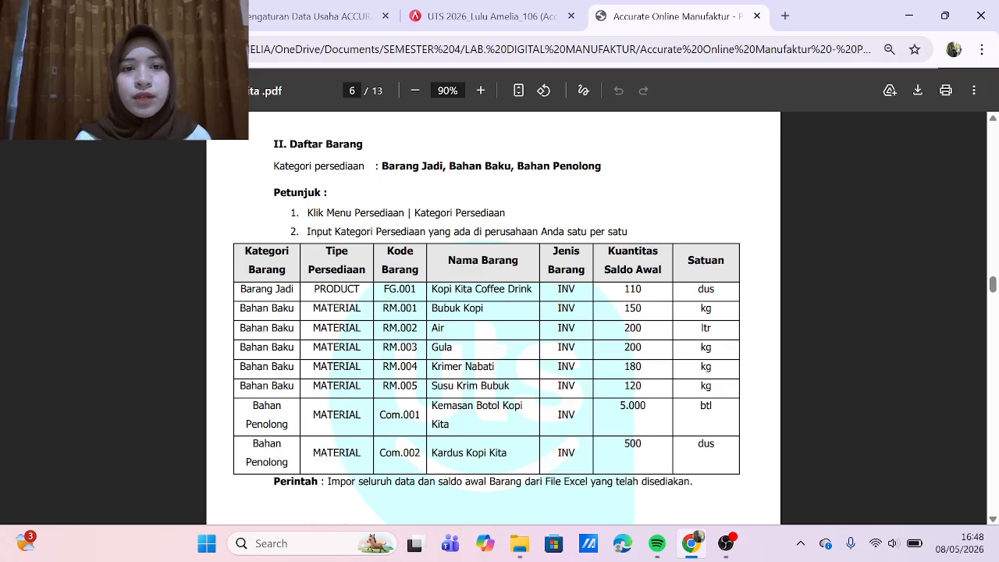
scroll(493, 312, down, 8)
scroll(493, 312, down, 5)
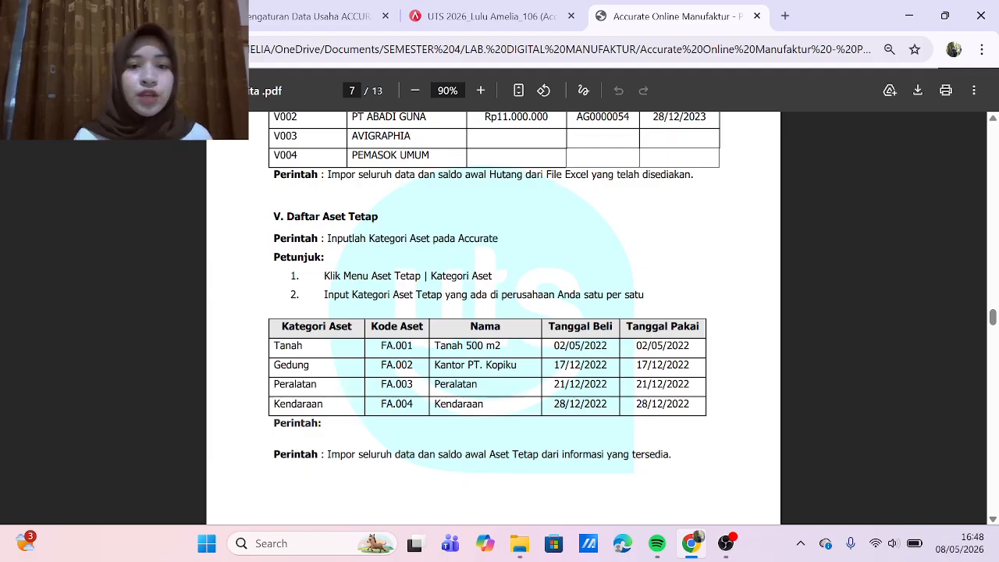
click(503, 17)
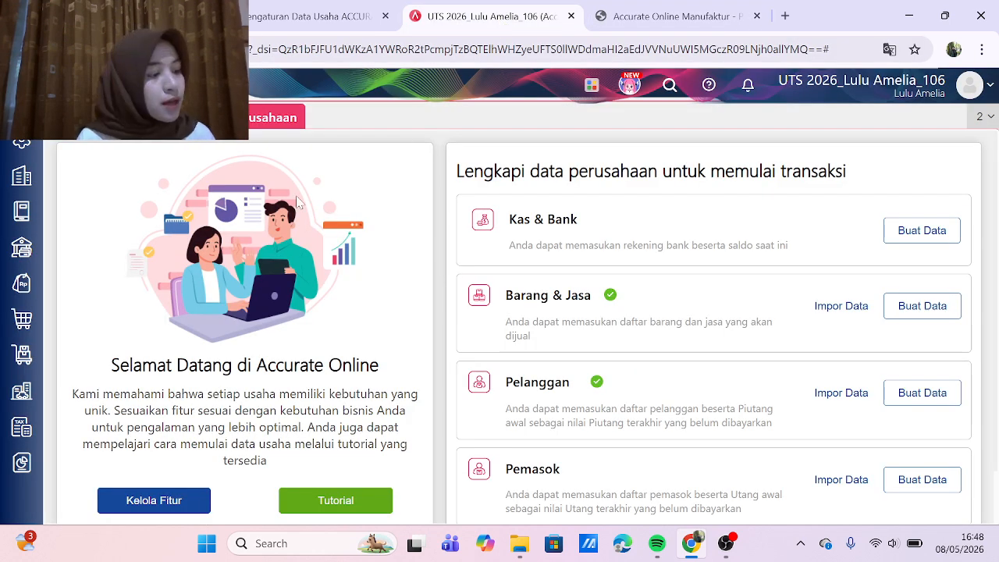
click(30, 392)
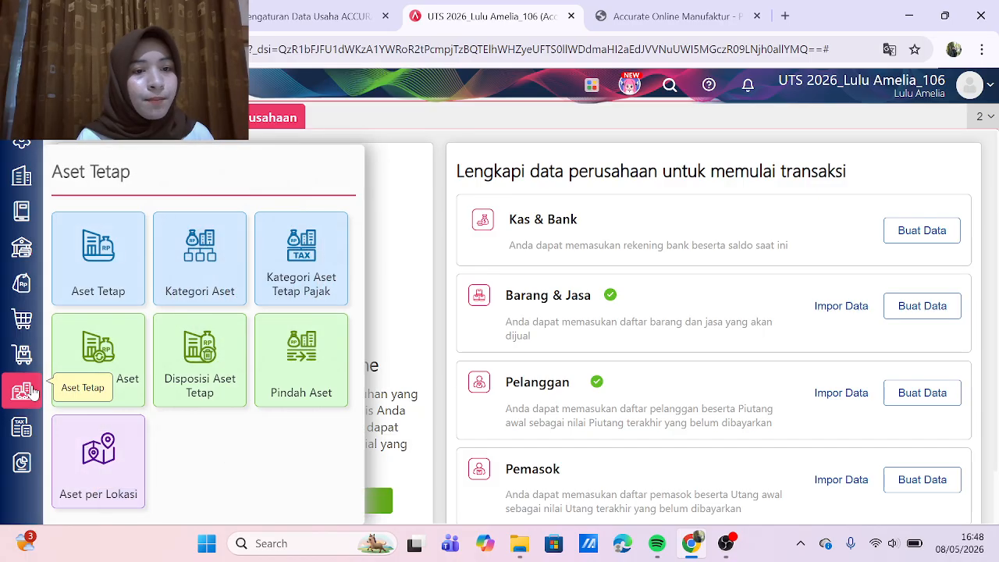
click(128, 259)
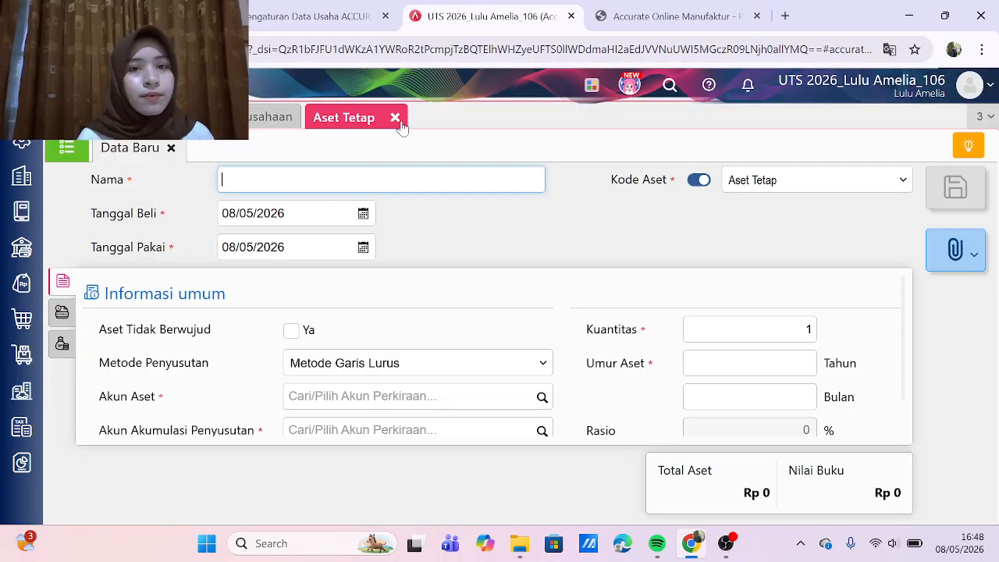
click(396, 119)
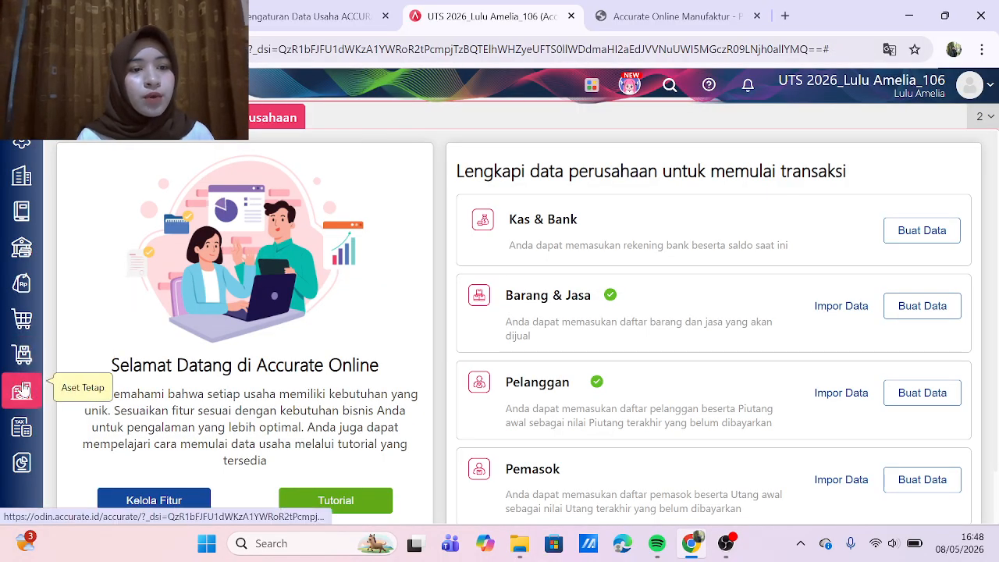
Step: Open Kategori Aset in the Aset Tetap module and save a new asset category named Tanah
click(21, 390)
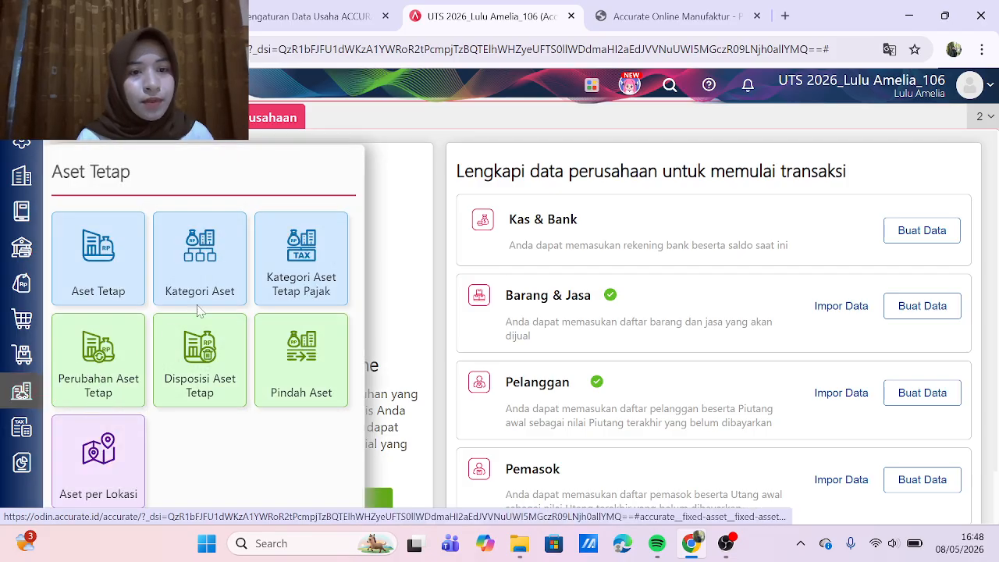
click(219, 280)
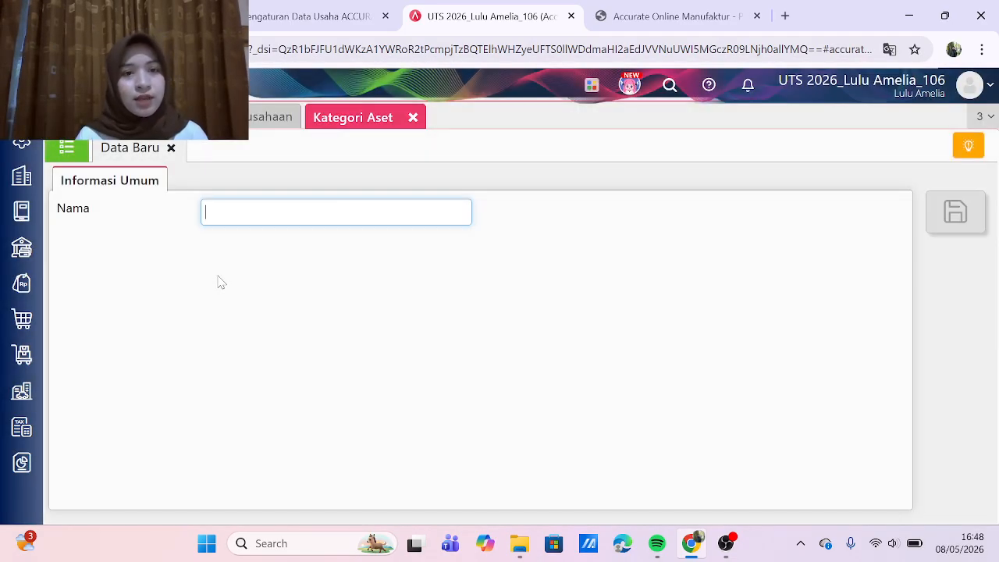
click(320, 212)
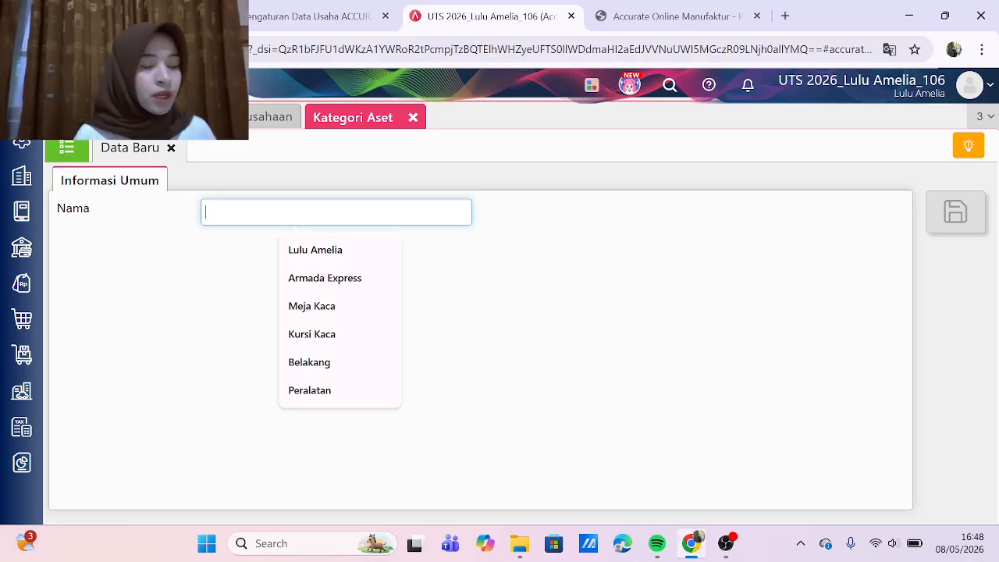
text(Tanah)
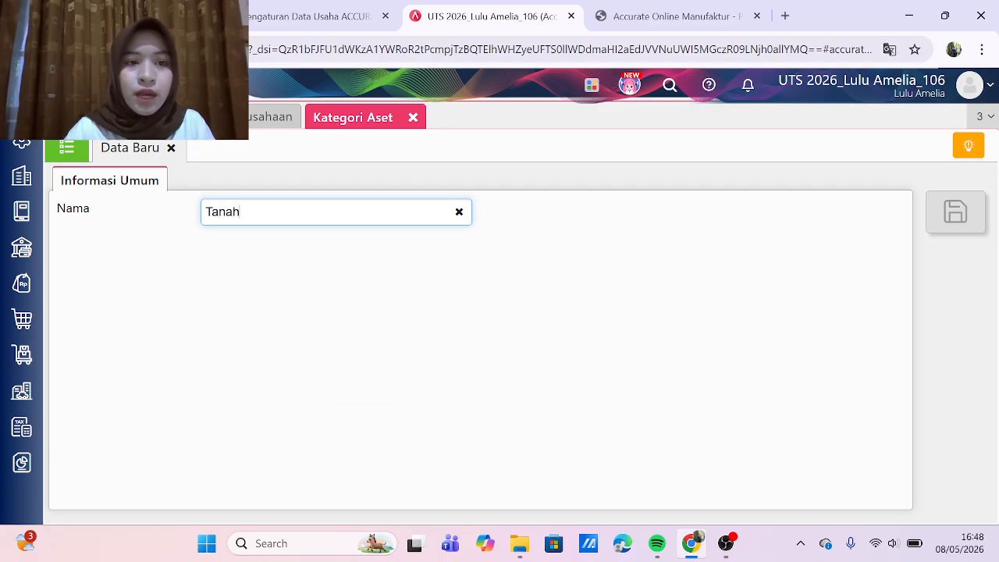
click(443, 295)
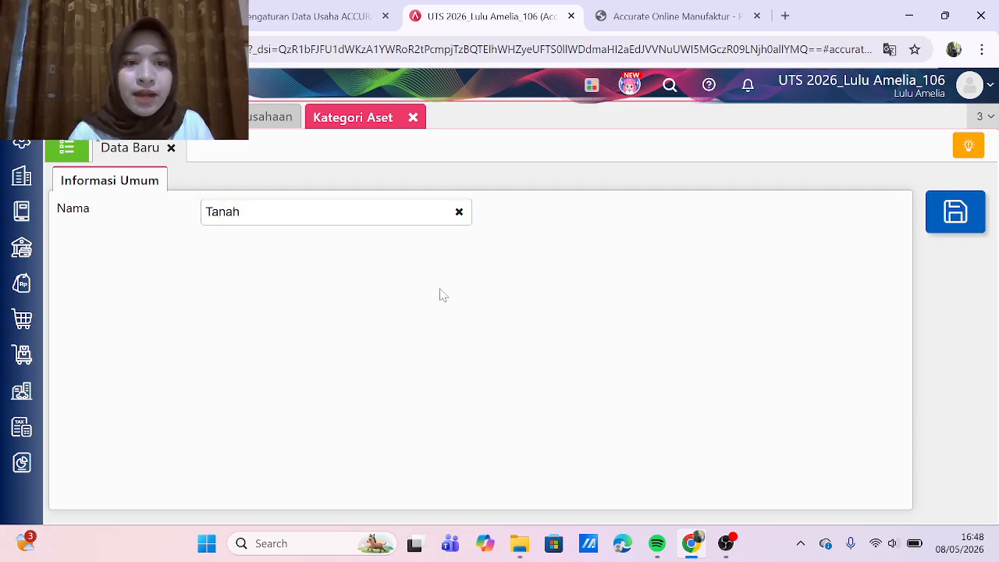
click(979, 224)
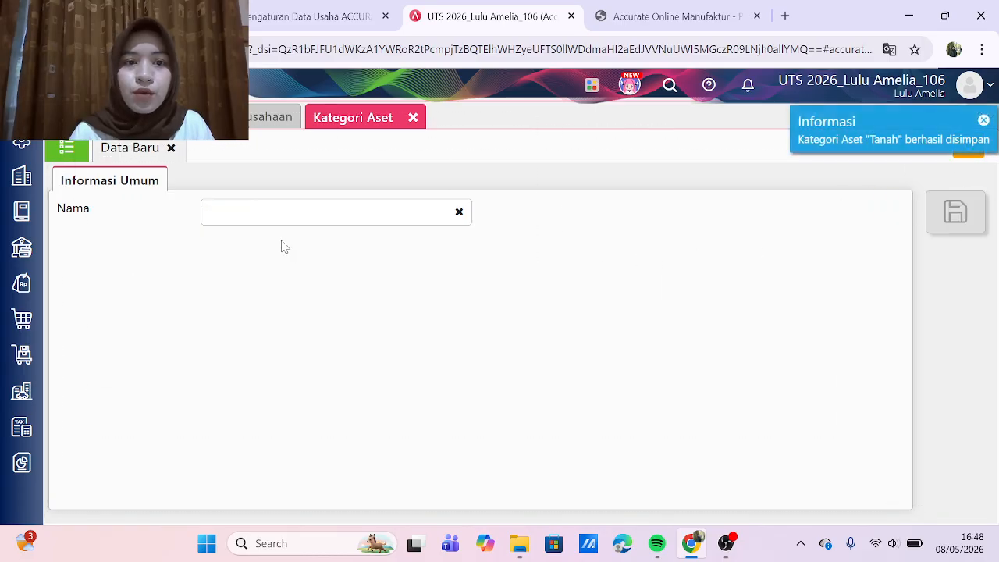
Step: Add and save two more asset categories, Gedung and Peralatan
click(336, 212)
text(Gedung)
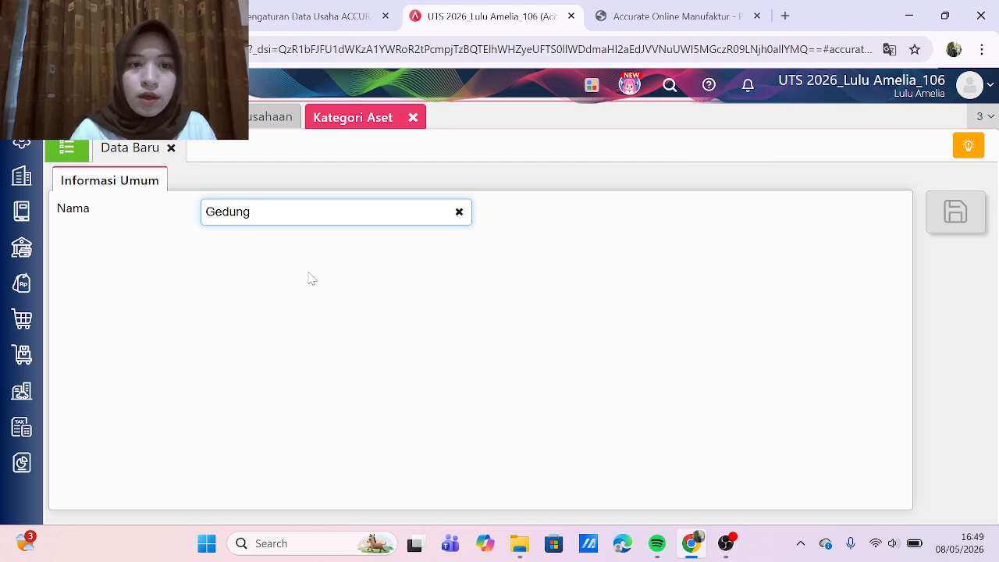
click(346, 315)
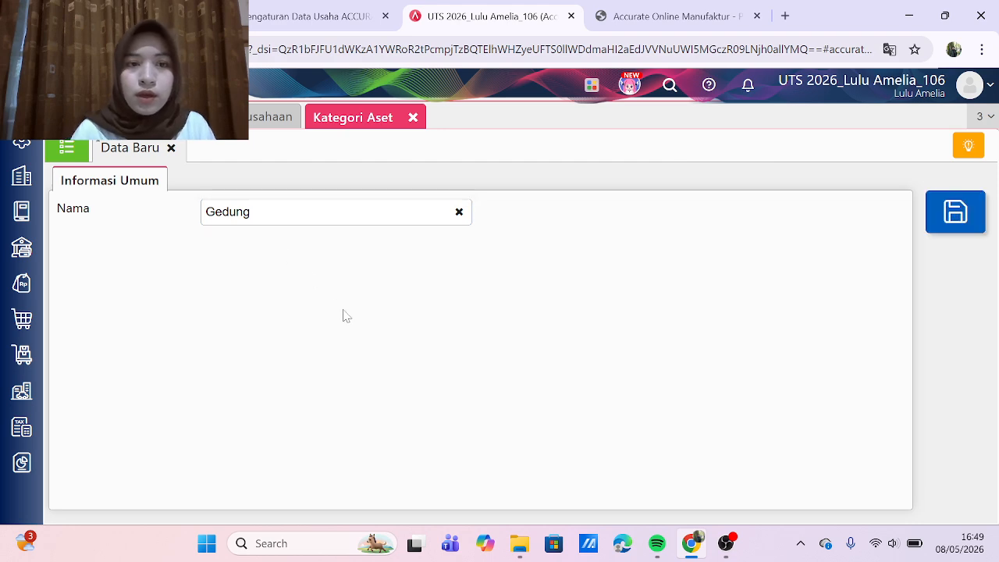
click(955, 211)
click(335, 212)
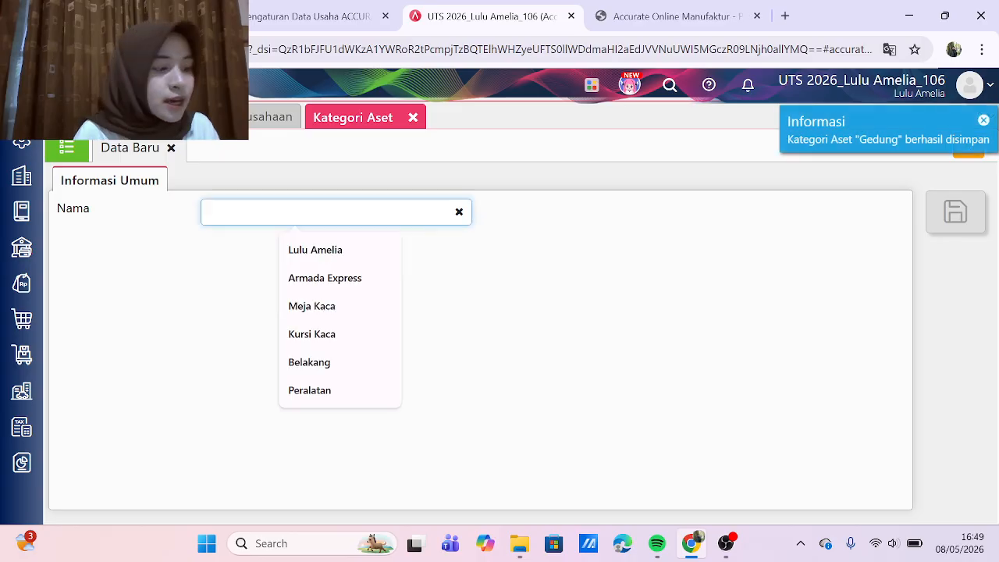
text(Peralatan)
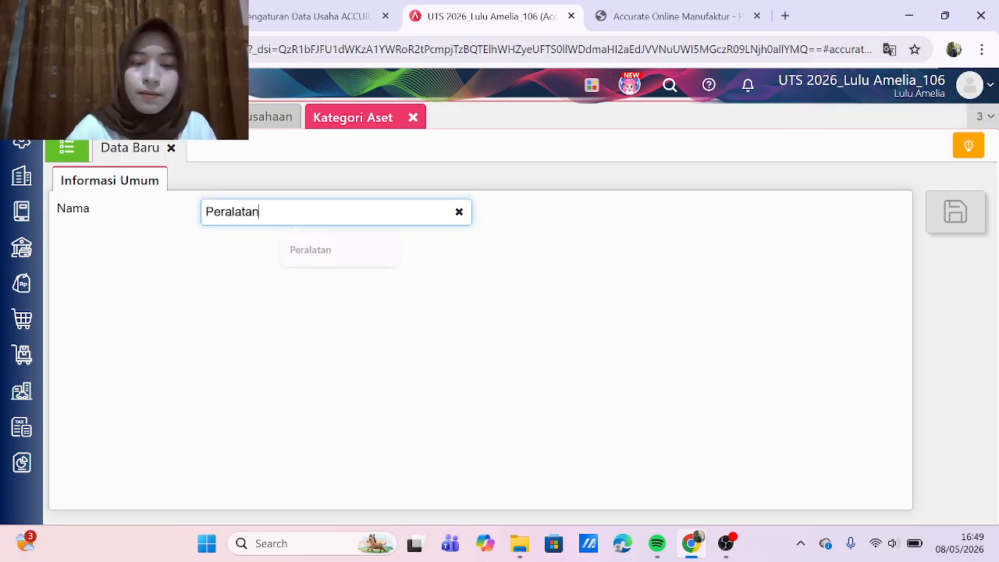
click(504, 373)
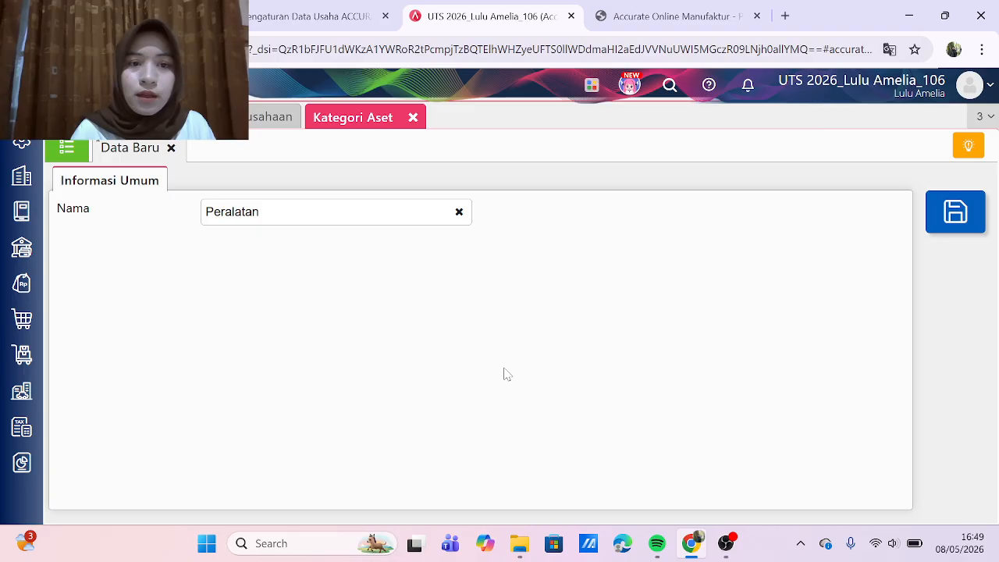
click(960, 223)
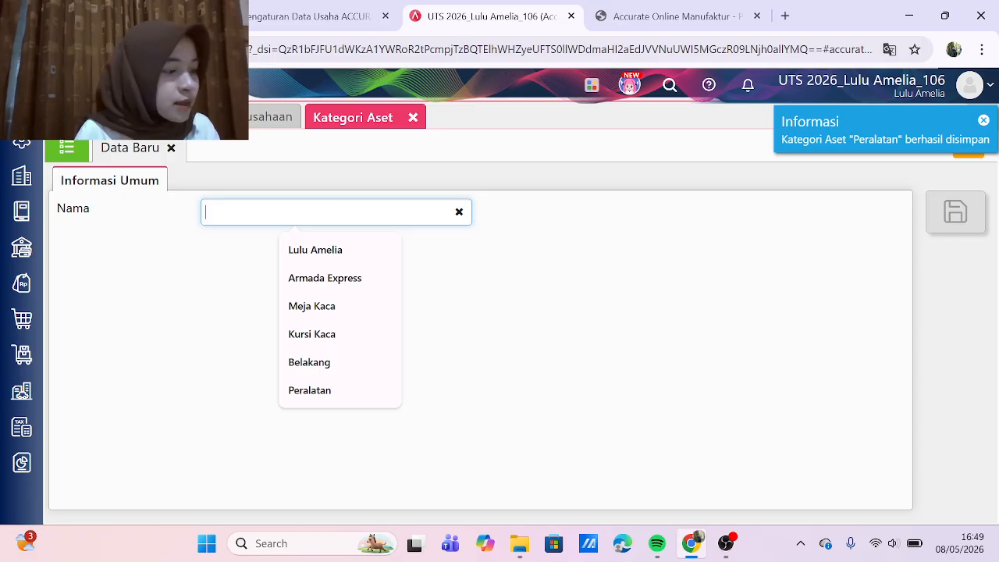
Step: Save a new asset category named Kendaraan and close Kategori Aset
text(Kendaraan)
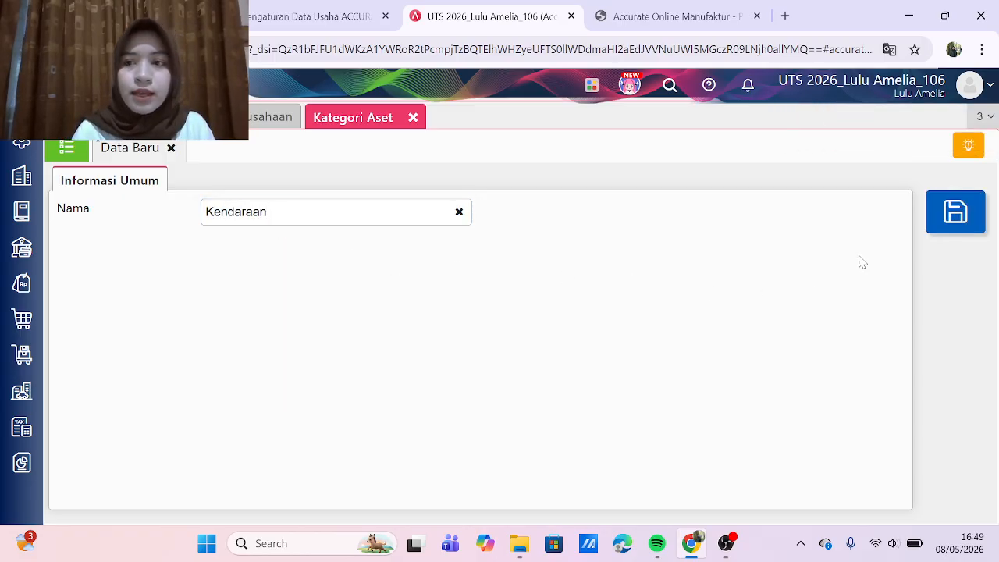
click(953, 222)
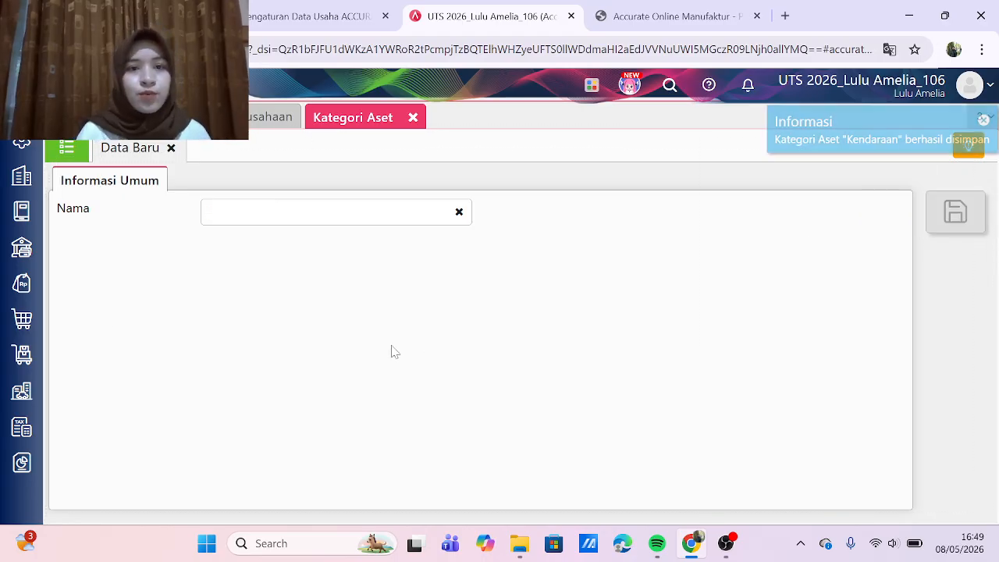
click(413, 118)
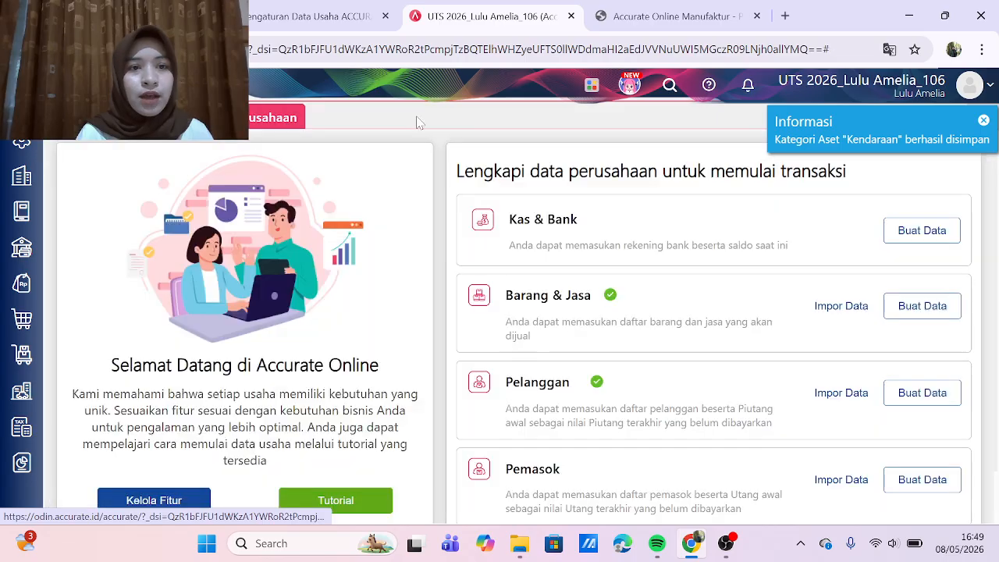
Step: Open the Aset Tetap list in the Aset Tetap module and start importing fixed assets from Excel
click(21, 390)
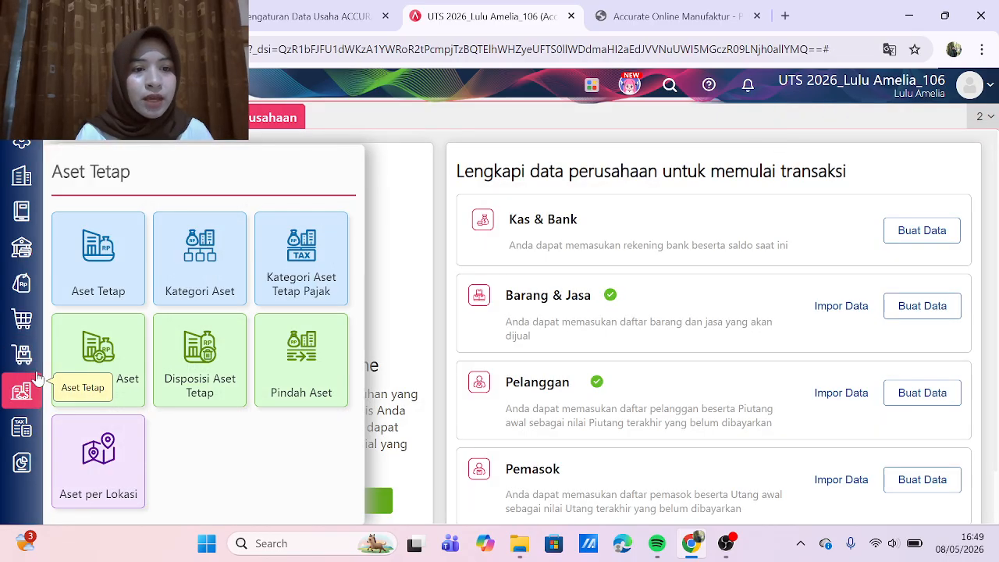
click(80, 285)
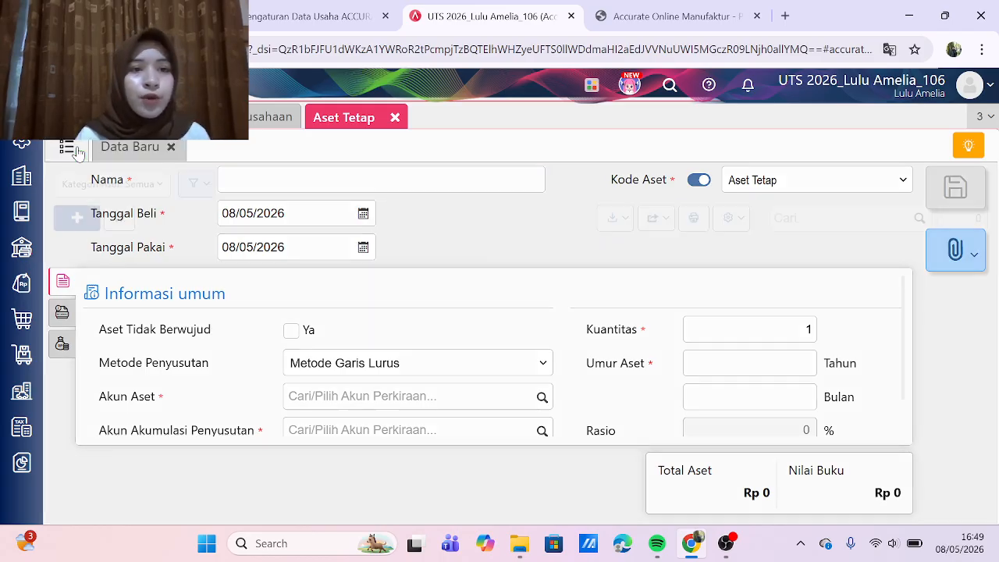
click(76, 152)
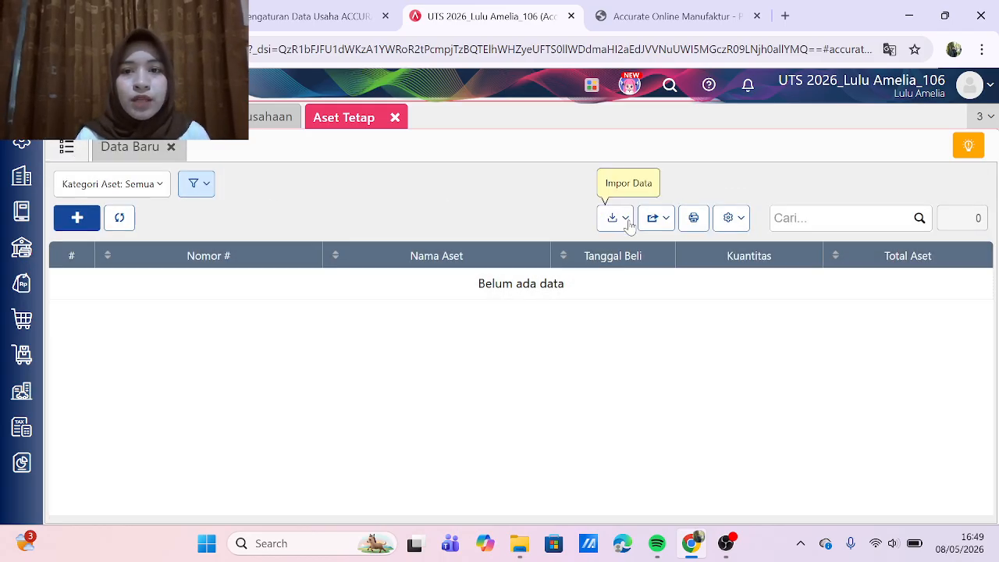
click(629, 225)
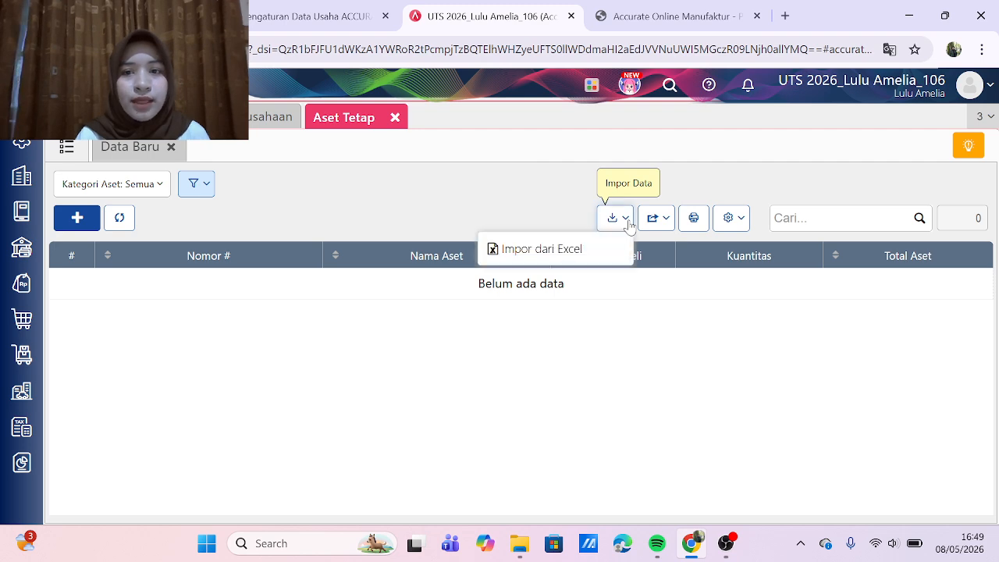
click(556, 251)
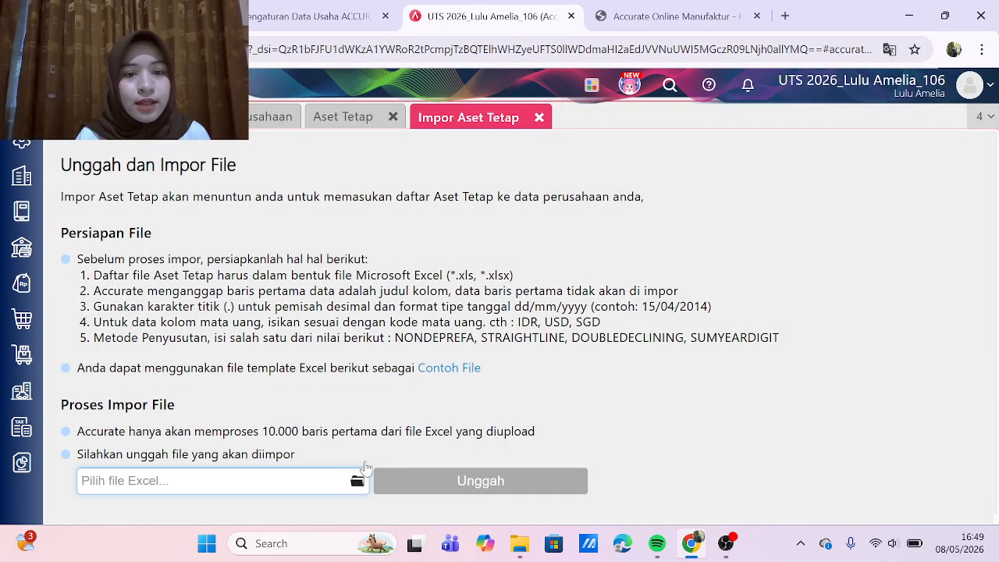
Step: Choose the file "5. Daftar Aset Tetap - PT Kopi Kita" from the LAB. DIGITAL MANUFAKTUR folder and upload it
click(358, 481)
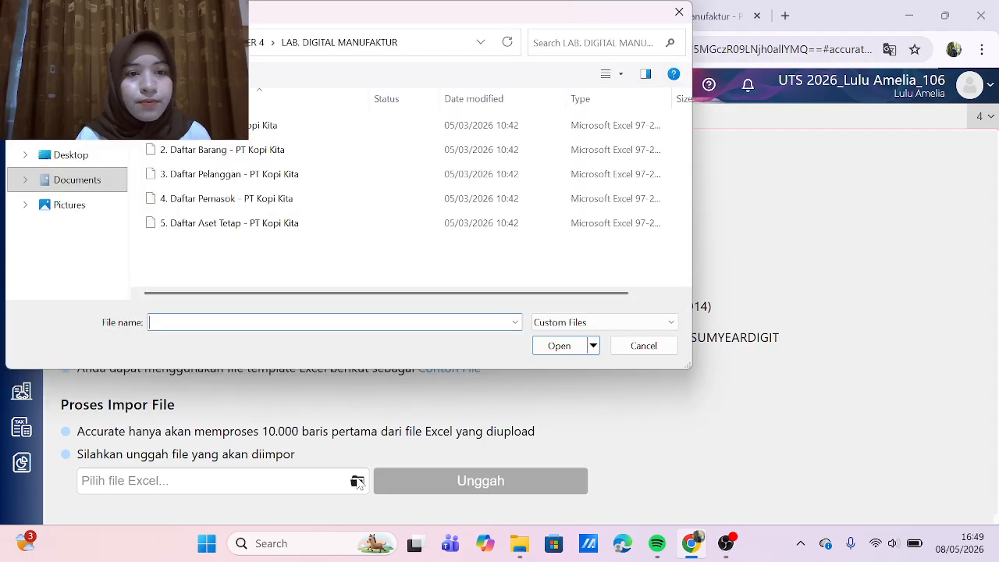
click(260, 224)
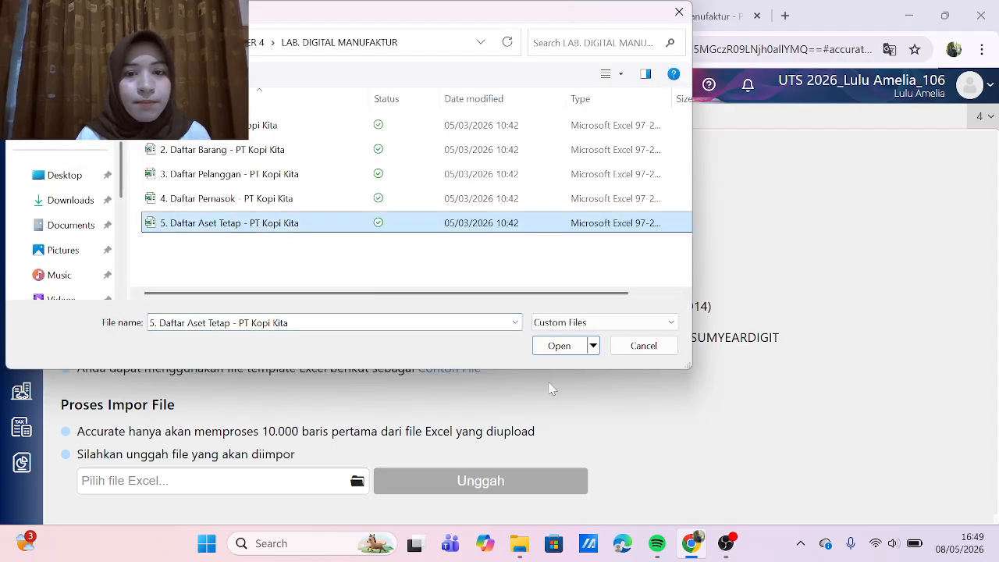
click(560, 345)
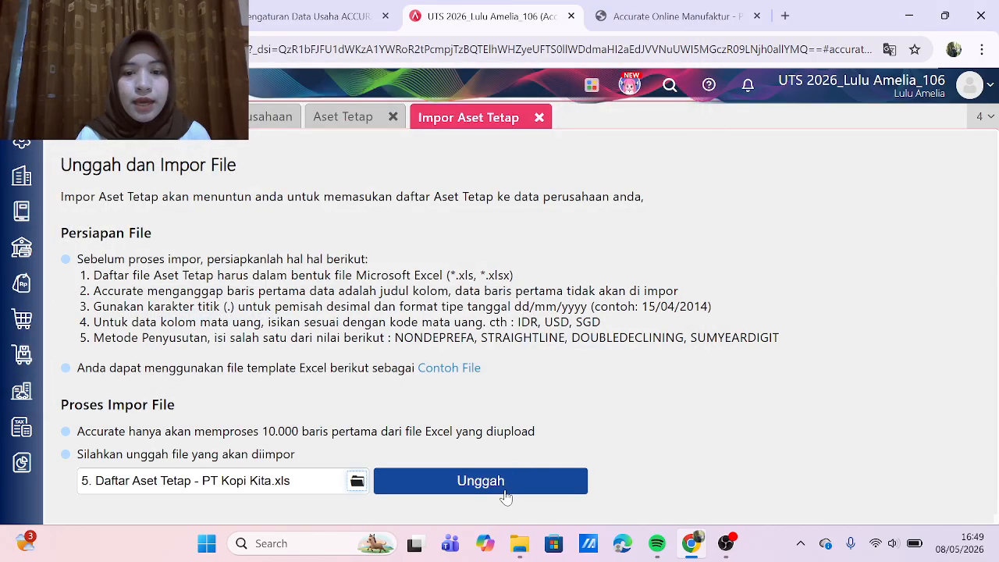
click(495, 482)
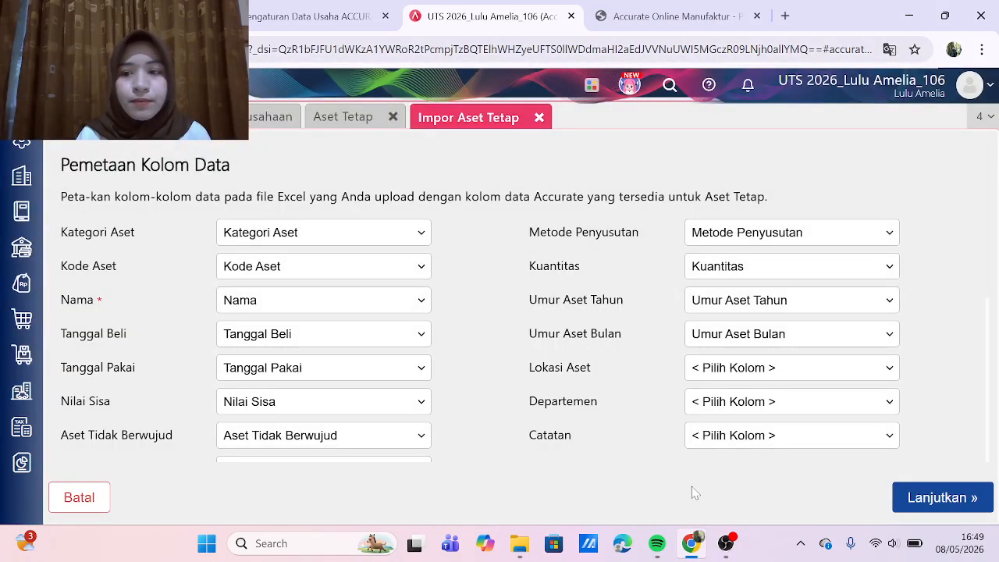
Step: Accept the proposed column mapping, import the previewed fixed assets and close the Aset Tetap list
click(902, 498)
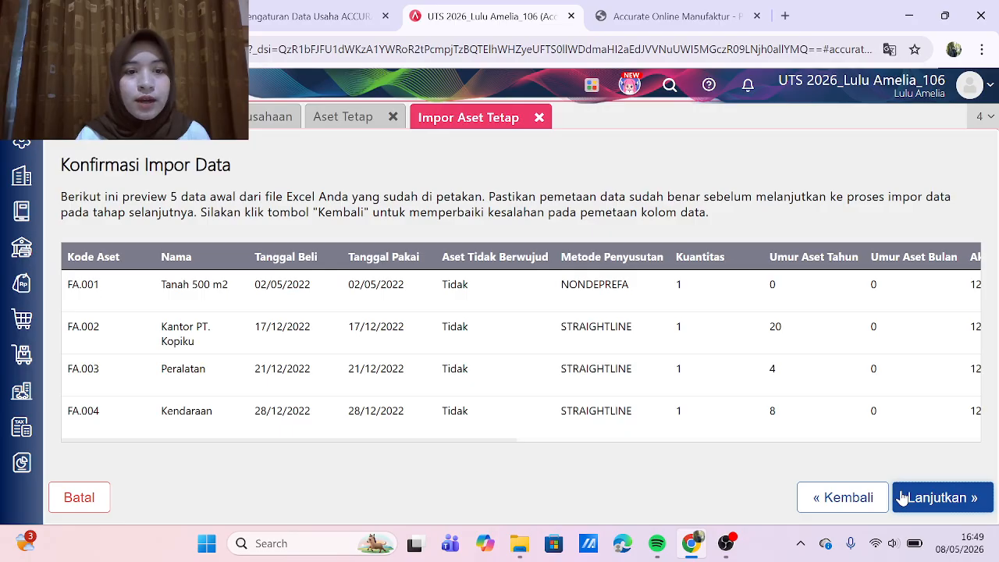
click(902, 498)
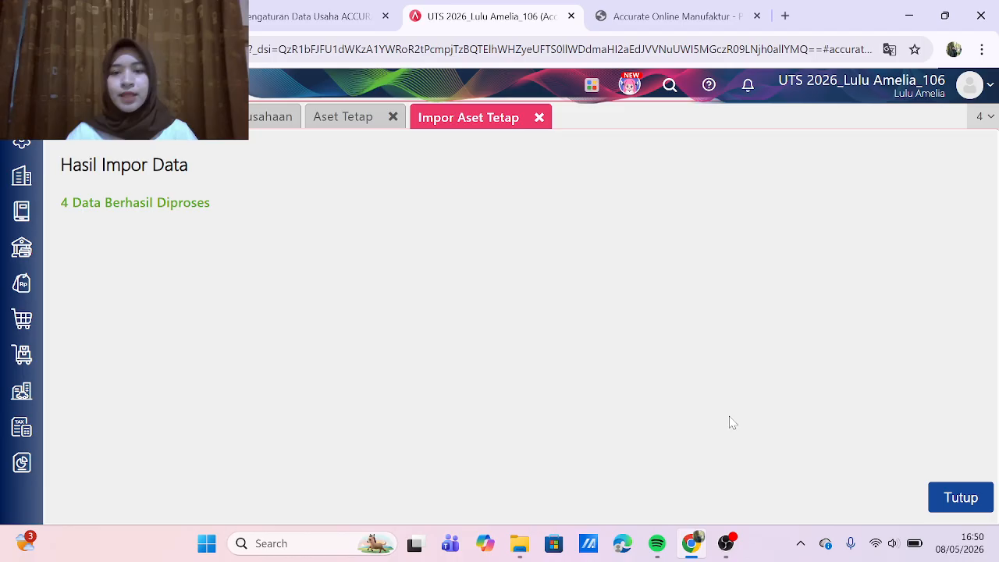
click(966, 498)
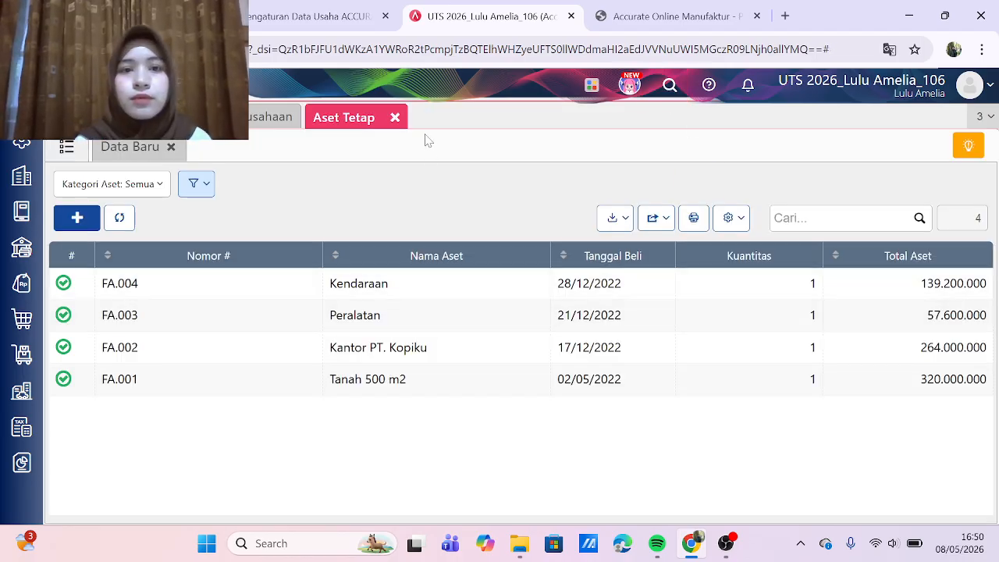
click(394, 117)
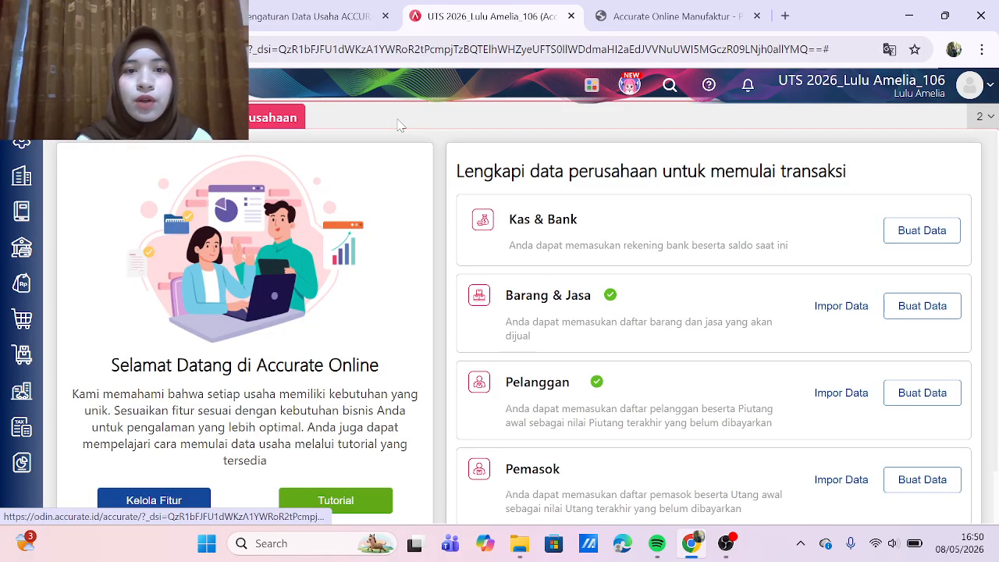
Step: Read the case PDF's instructions for the month-end process and the reference Neraca (Induk Skontro), and return to Accurate
click(664, 15)
scroll(493, 312, down, 10)
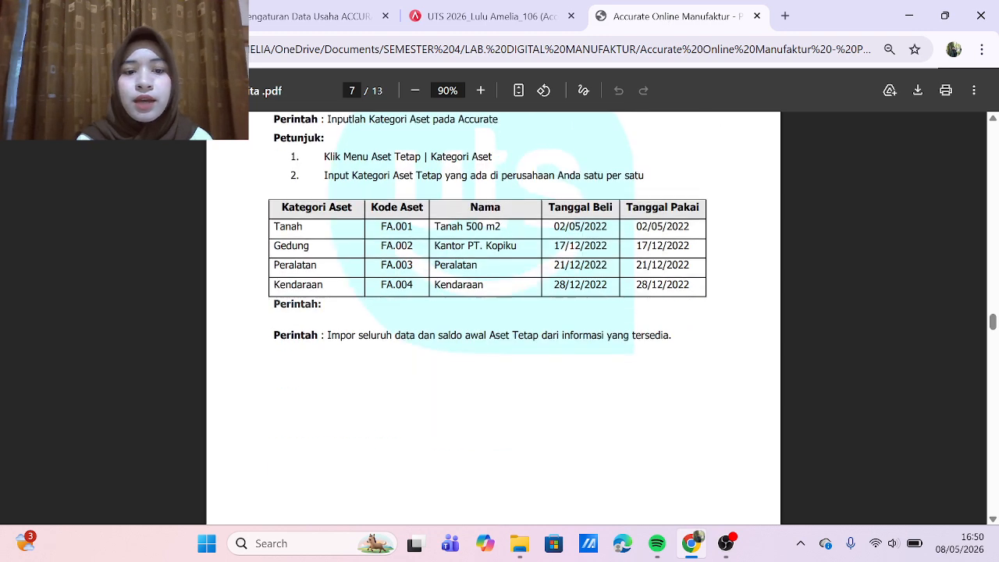
scroll(493, 312, down, 3)
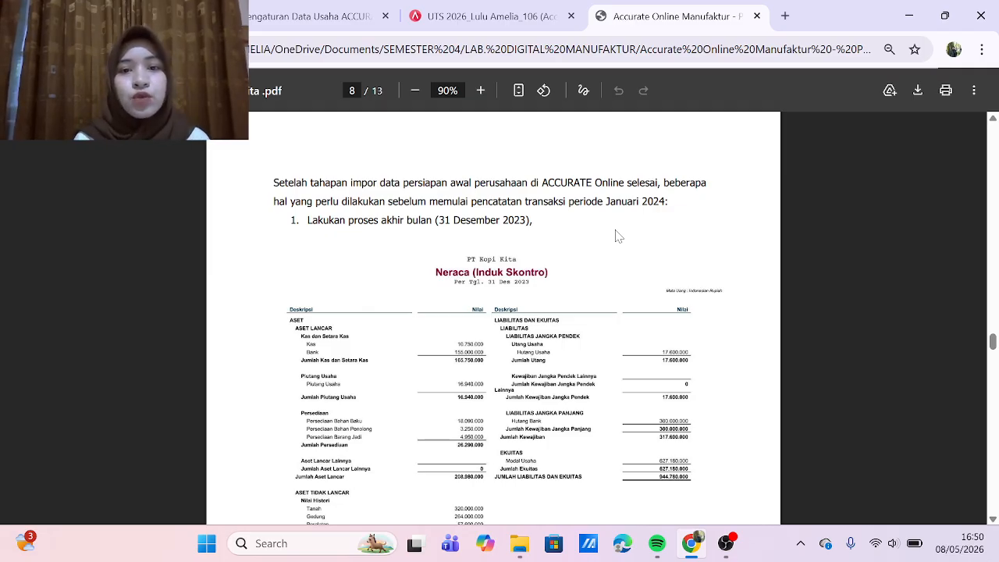
scroll(616, 236, down, 2)
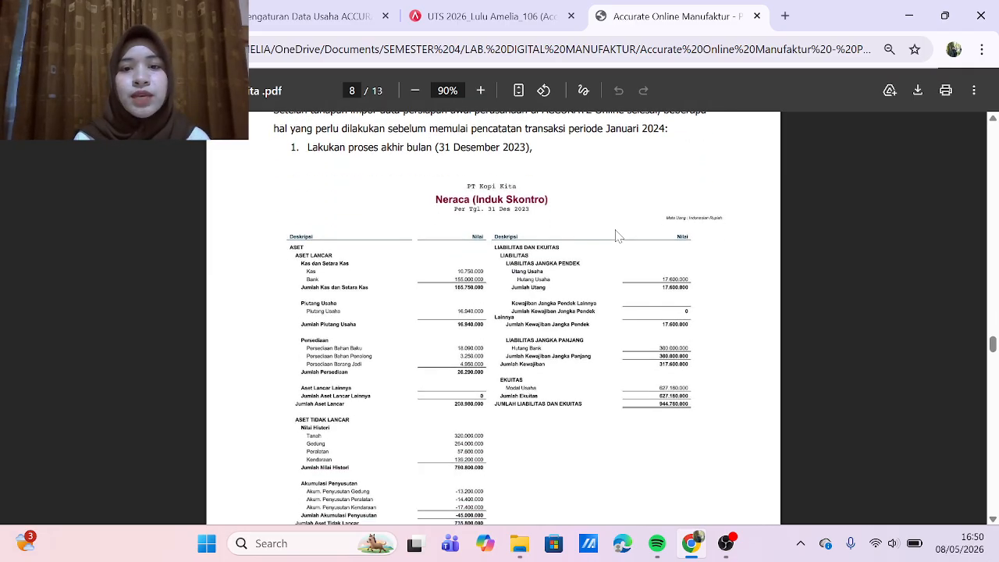
click(491, 14)
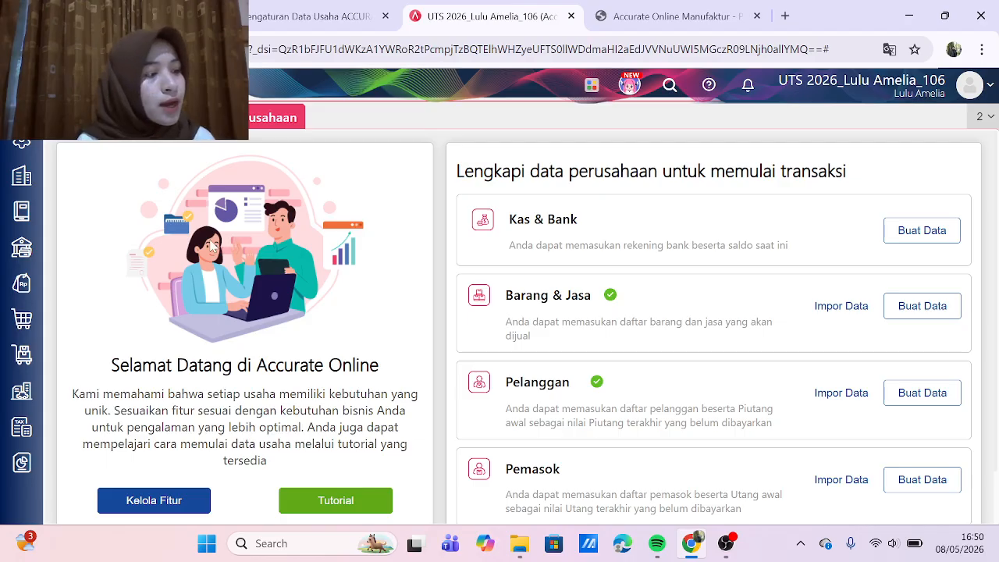
Step: Save a Proses Akhir Bulan for Desember 2023 in the Perusahaan module and close it
click(22, 181)
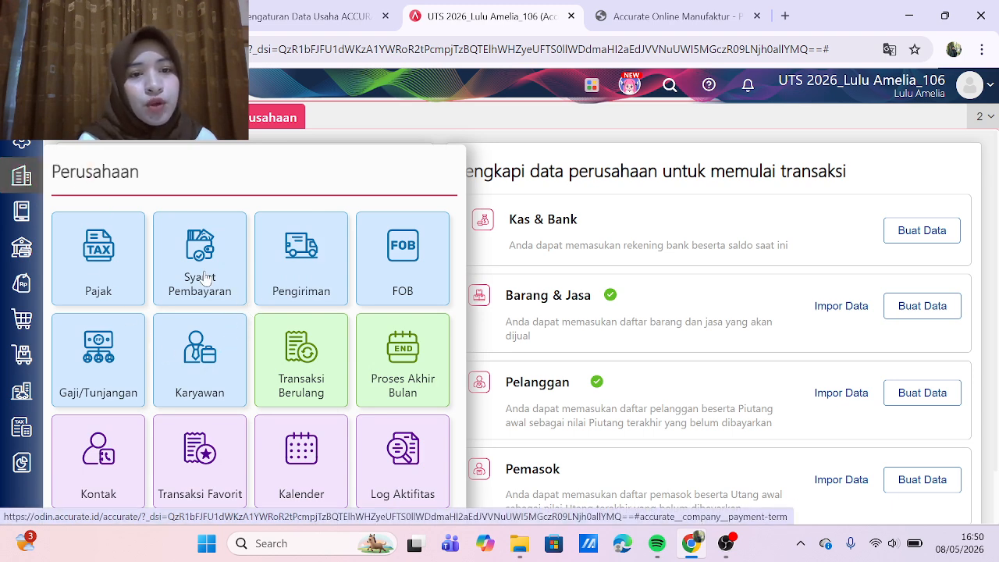
click(374, 396)
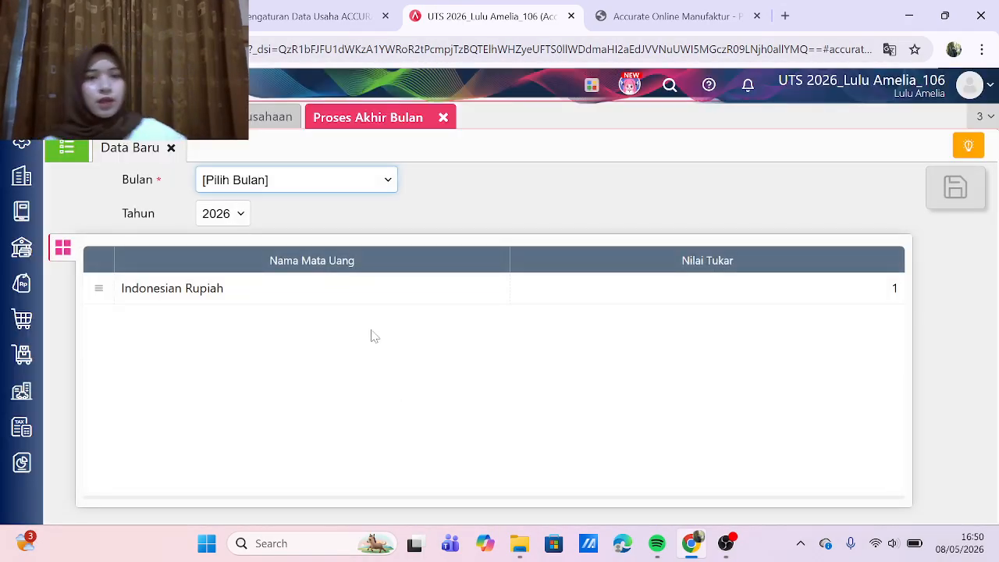
click(382, 183)
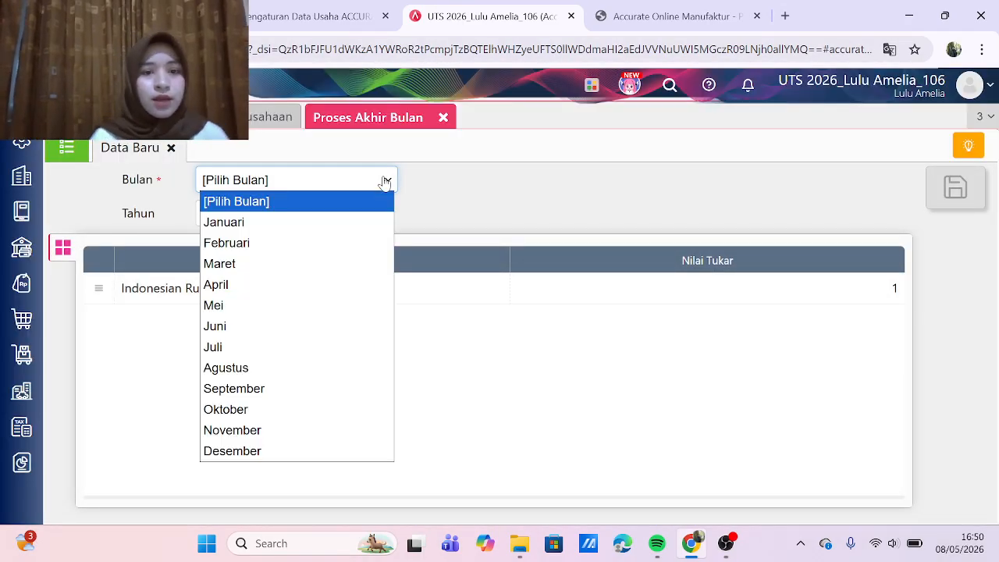
click(279, 453)
click(237, 224)
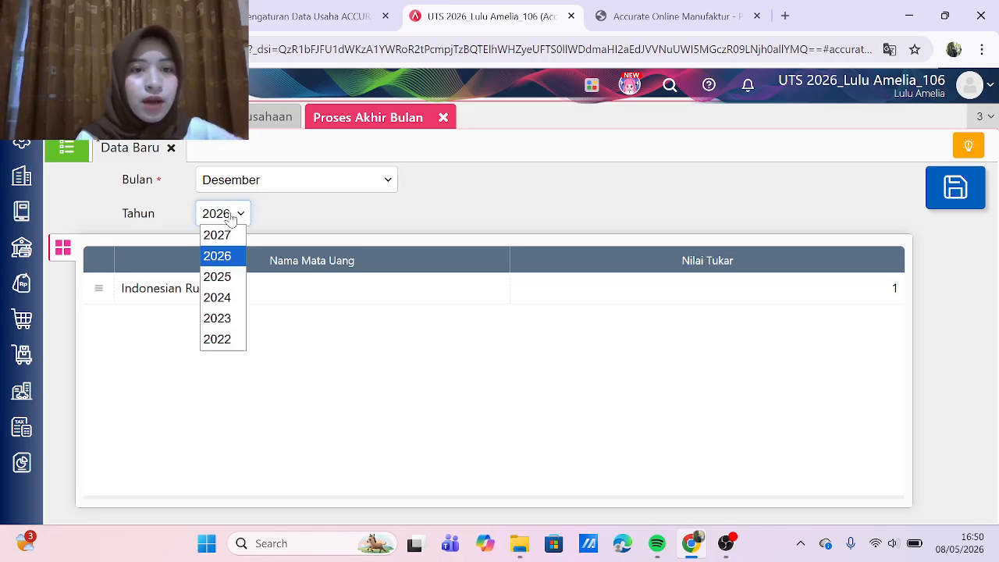
click(237, 319)
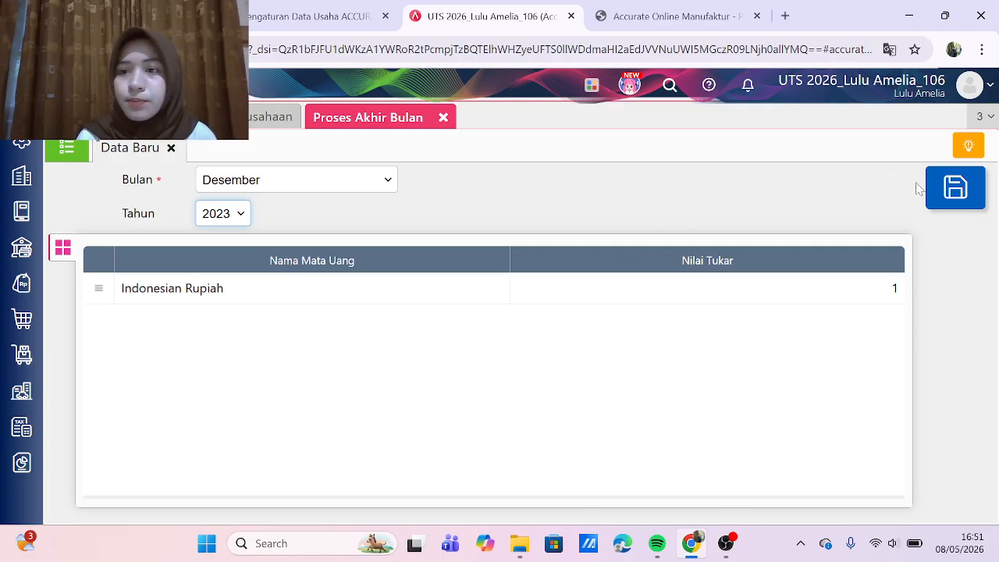
click(943, 193)
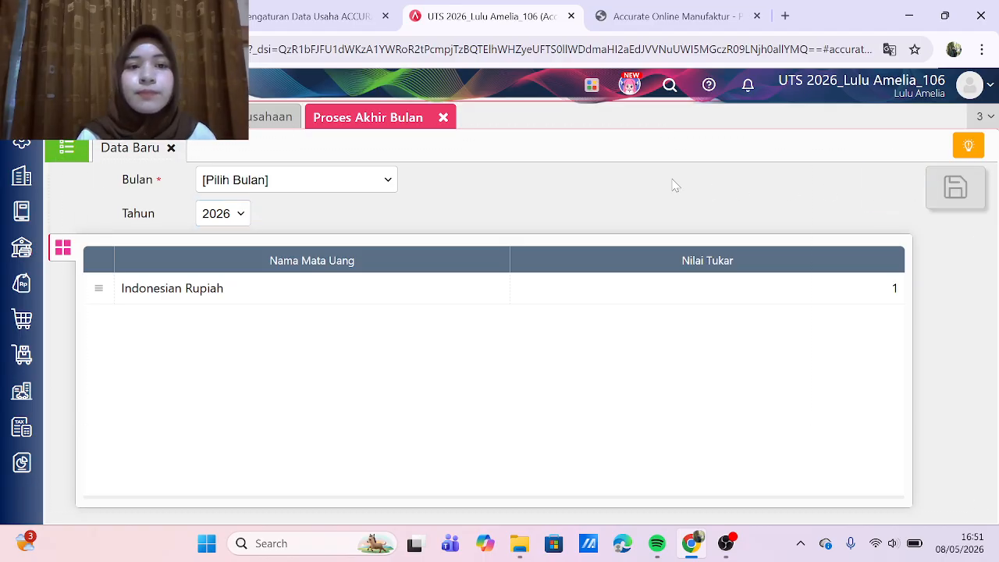
click(443, 119)
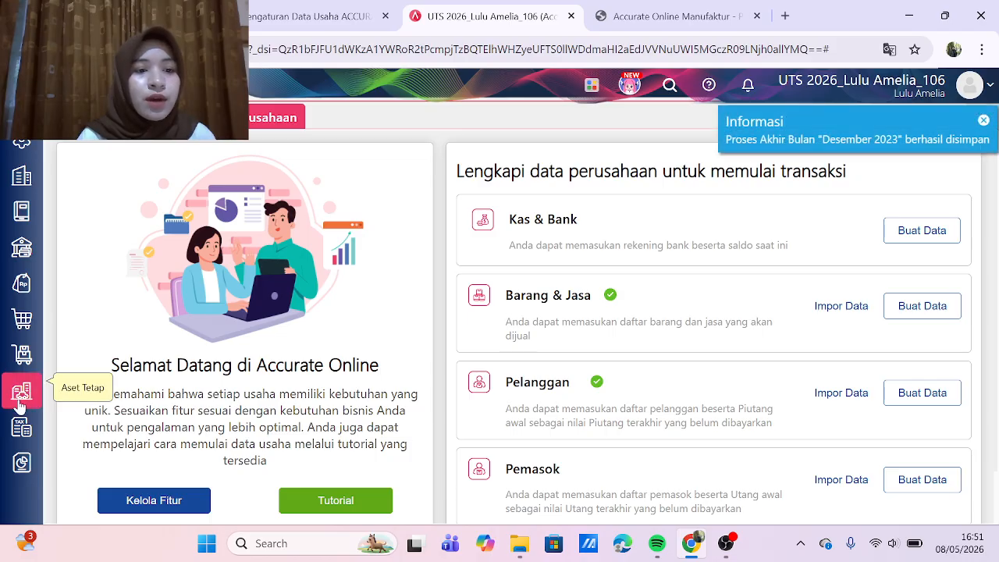
Step: Display the Neraca (Induk Skontro) financial report from Daftar Laporan as of 31/12/2023
click(21, 466)
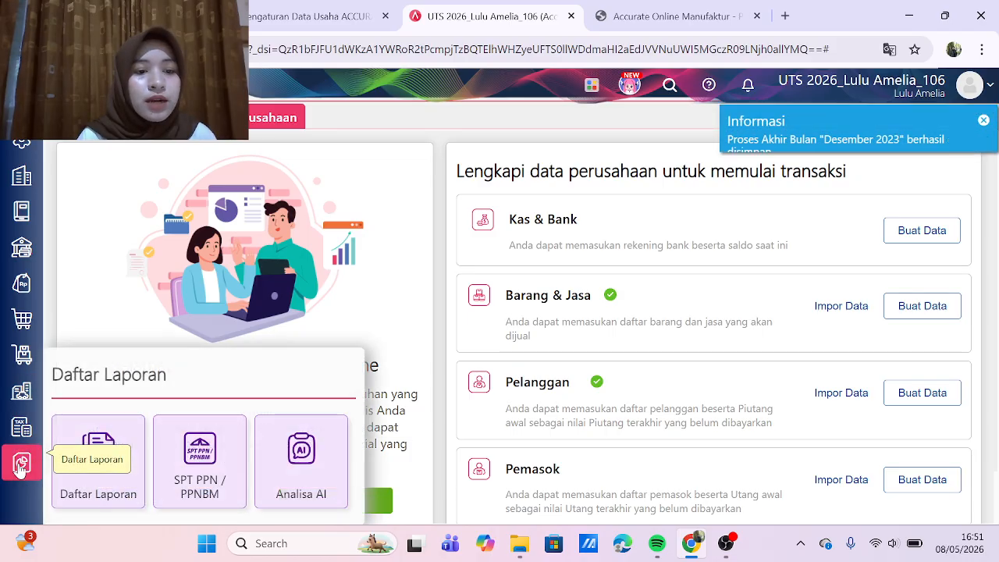
click(104, 490)
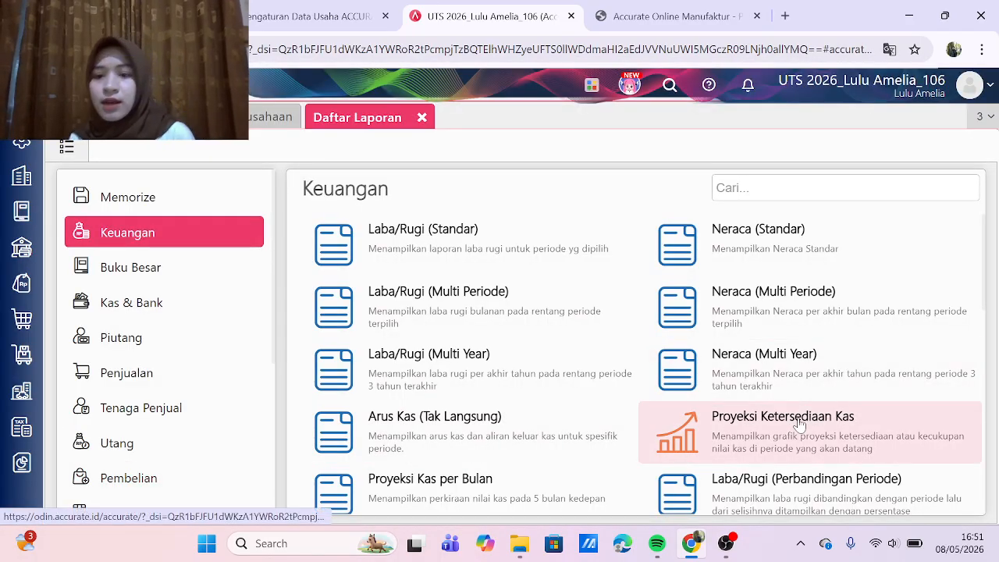
scroll(811, 406, down, 1)
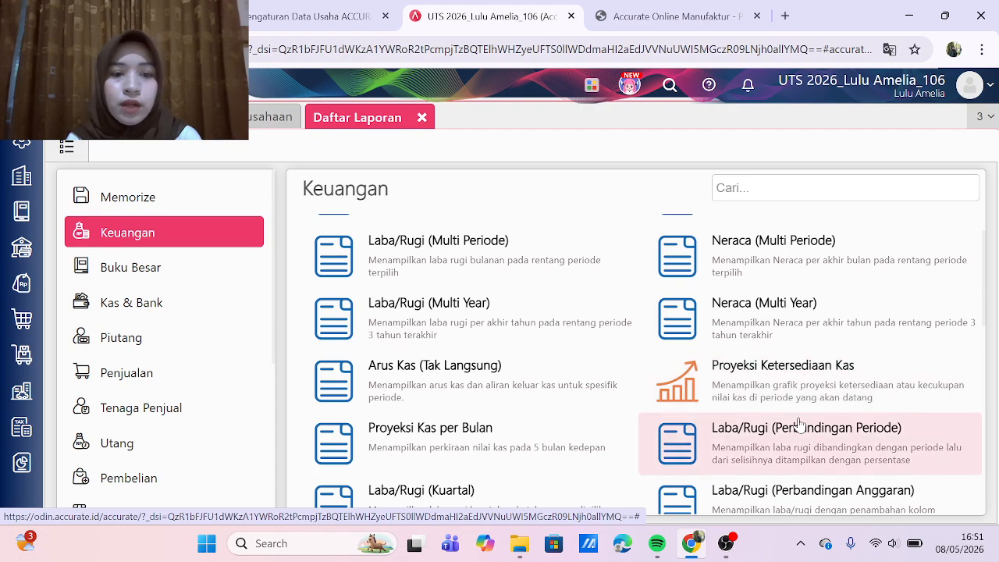
scroll(798, 421, down, 3)
click(761, 400)
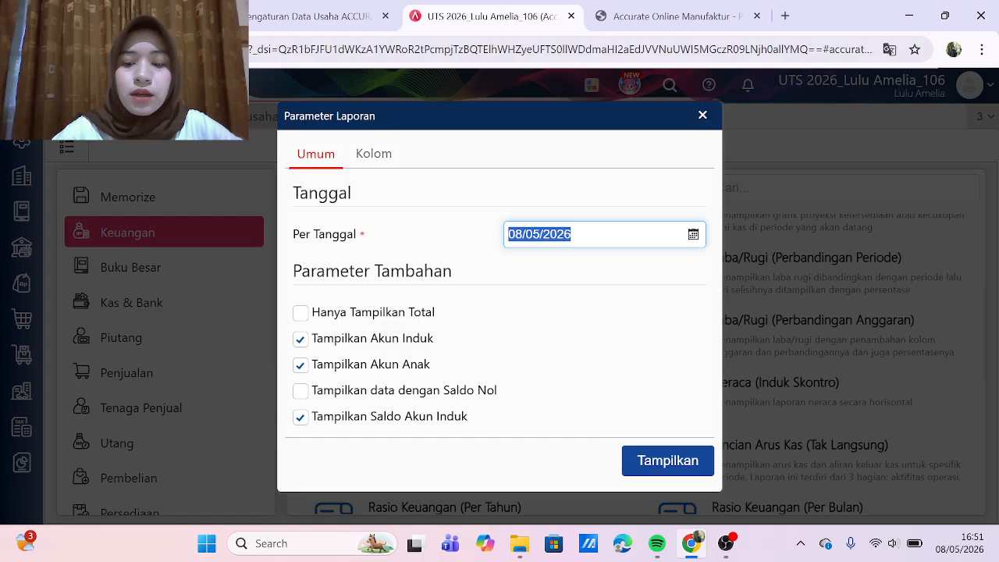
text(31)
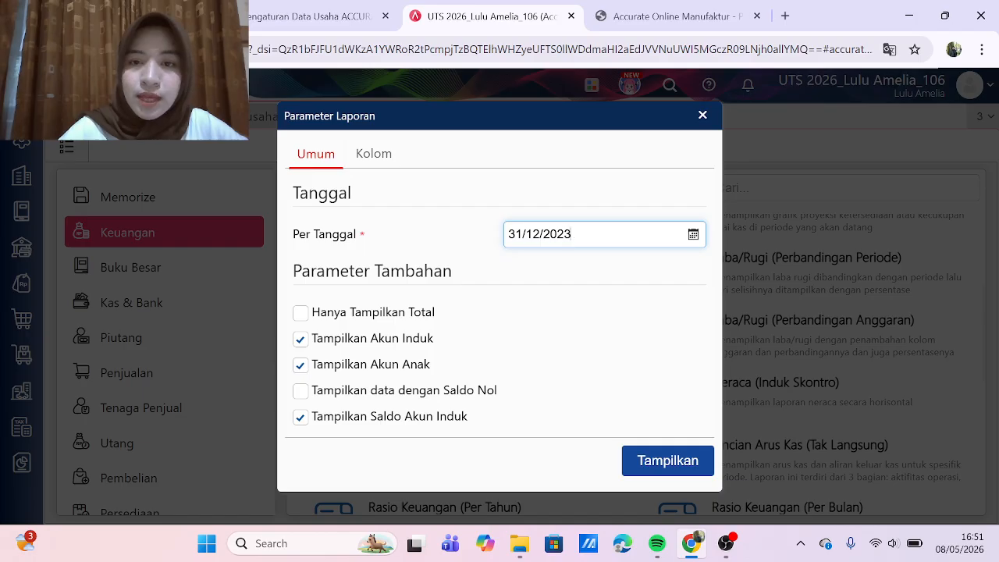
click(657, 461)
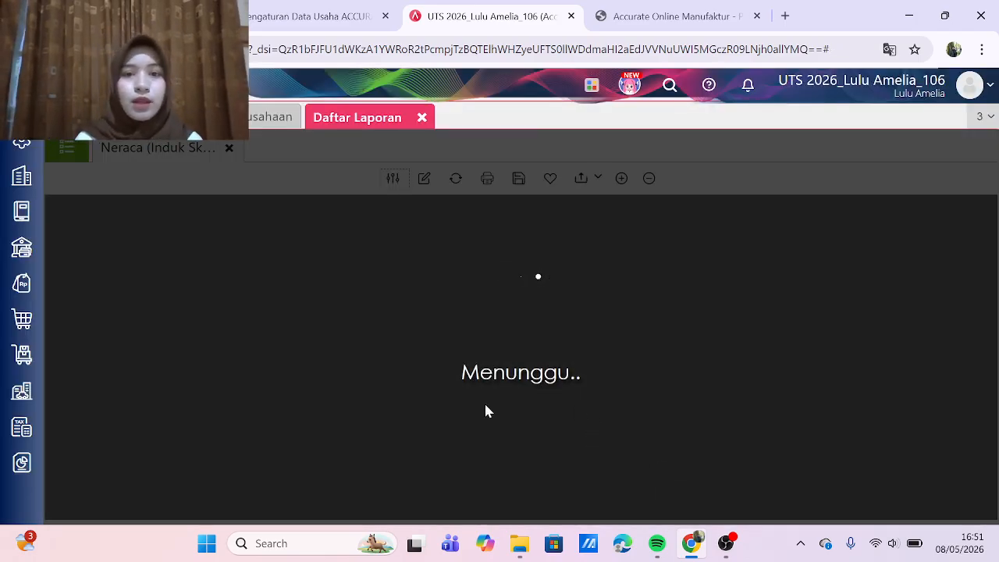
Step: Examine the Neraca report down to Jumlah Aset and compare it with the balance sheet in the case PDF
scroll(481, 399, down, 1)
scroll(481, 399, up, 1)
scroll(481, 400, down, 5)
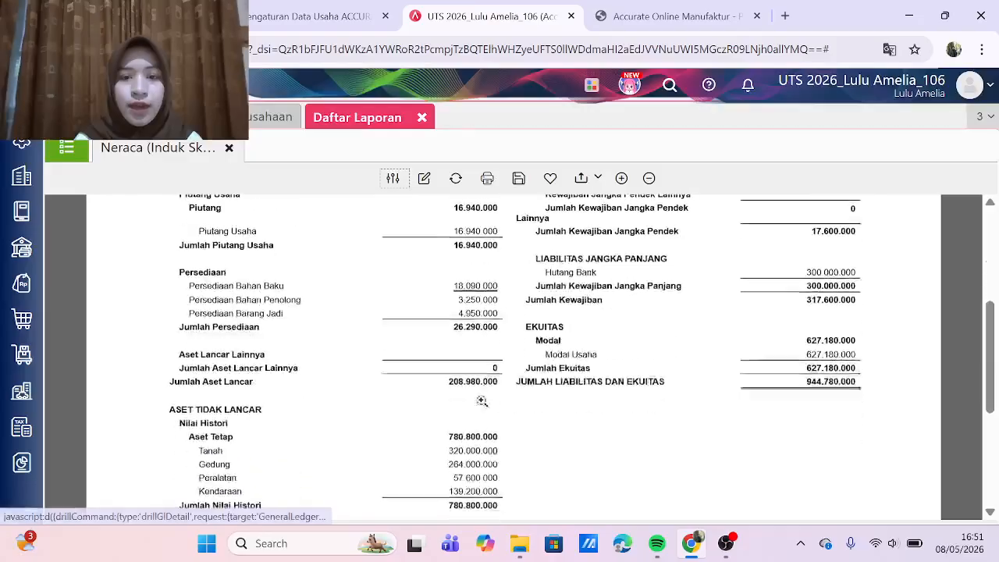
scroll(482, 406, down, 3)
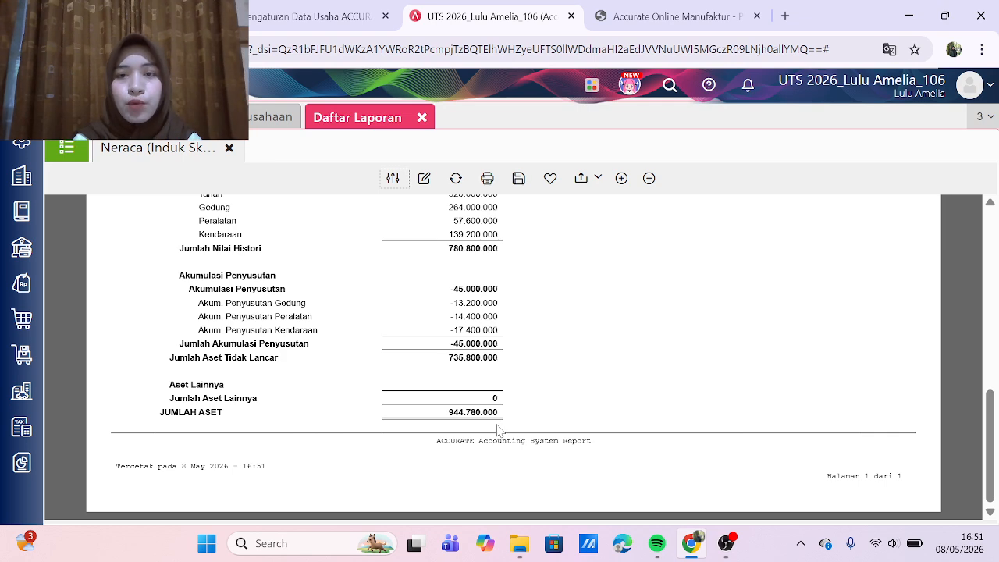
click(645, 22)
scroll(456, 398, down, 3)
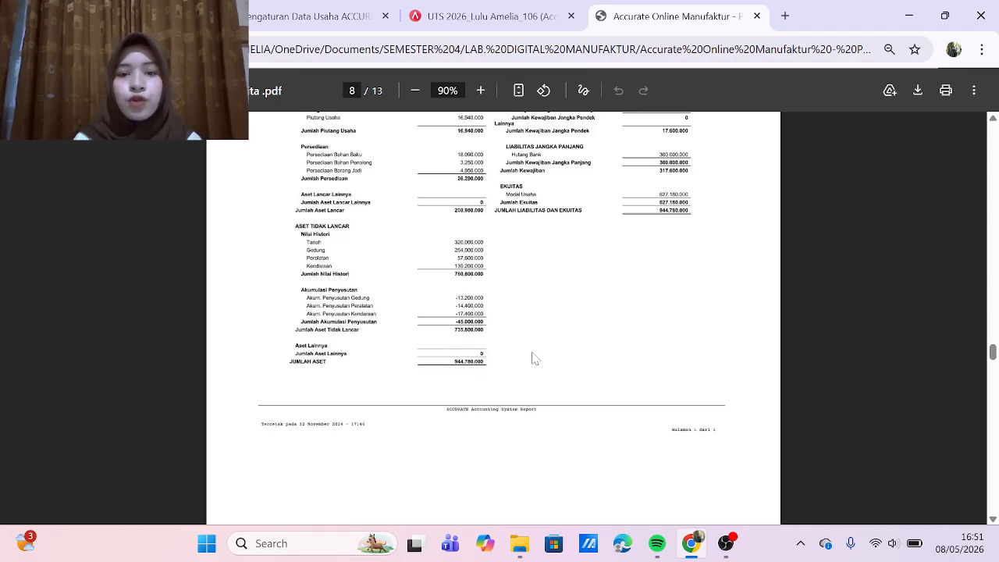
Step: Close Daftar Laporan in Accurate and return to the case PDF
click(490, 17)
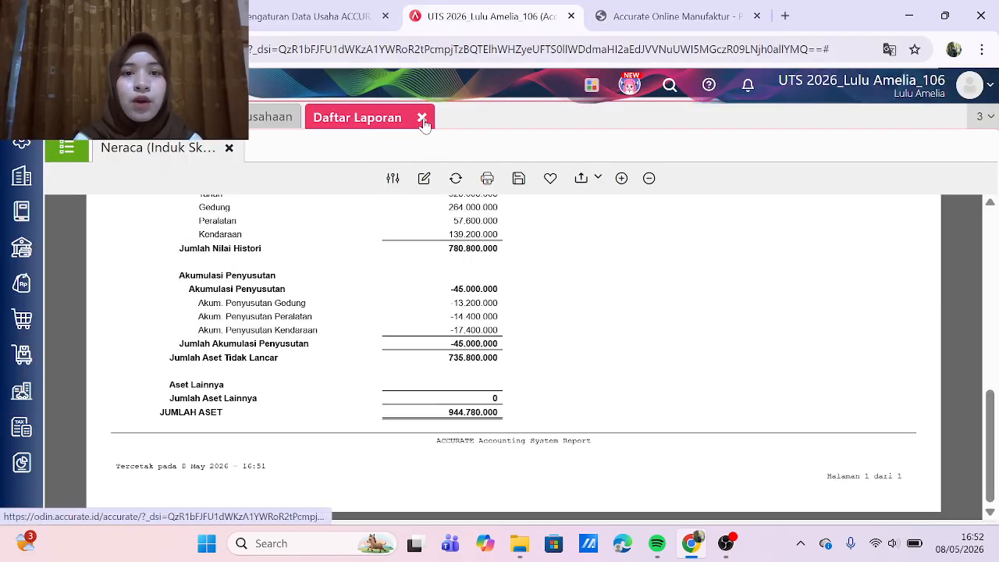
click(422, 118)
click(667, 17)
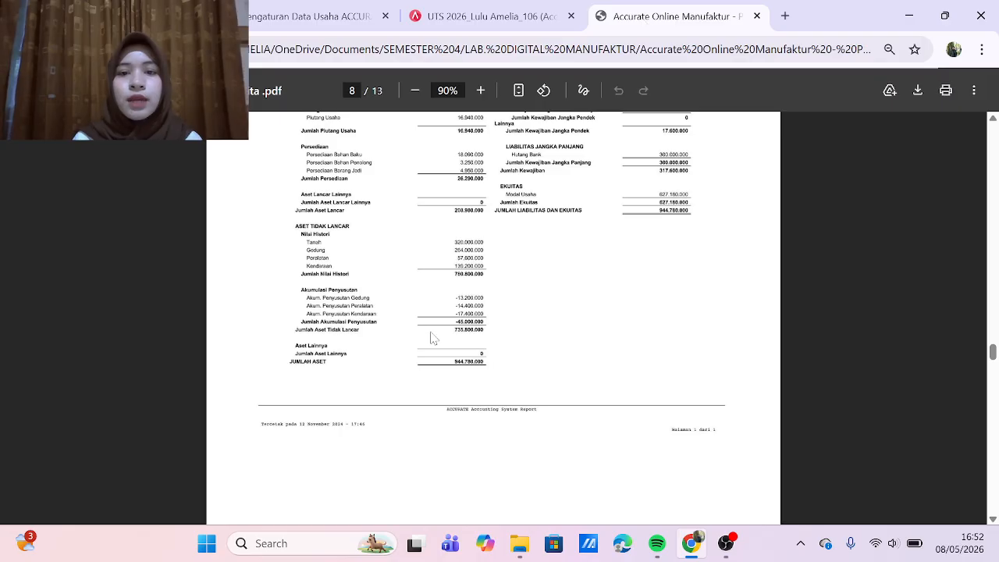
Step: Read the add-on installation instructions under Bagian 4: Persiapan Awal Manufaktur on page 9 of the case PDF
scroll(433, 338, down, 4)
scroll(433, 338, down, 2)
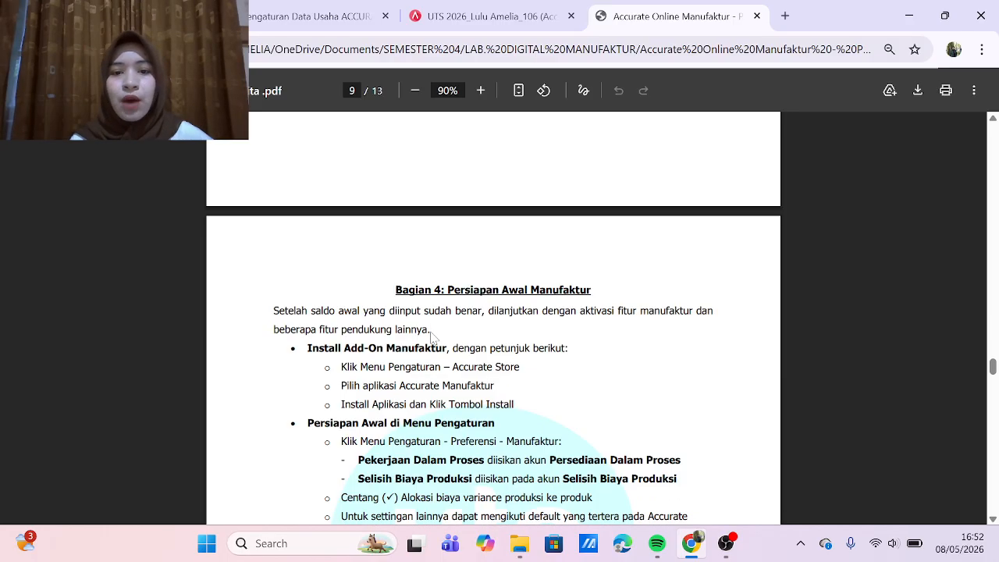
scroll(432, 337, down, 2)
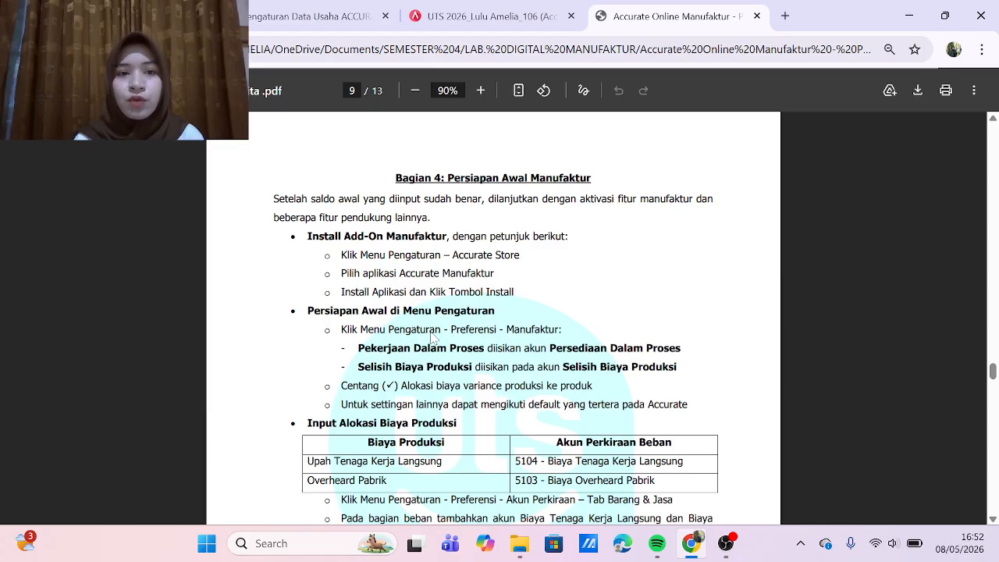
scroll(432, 336, down, 1)
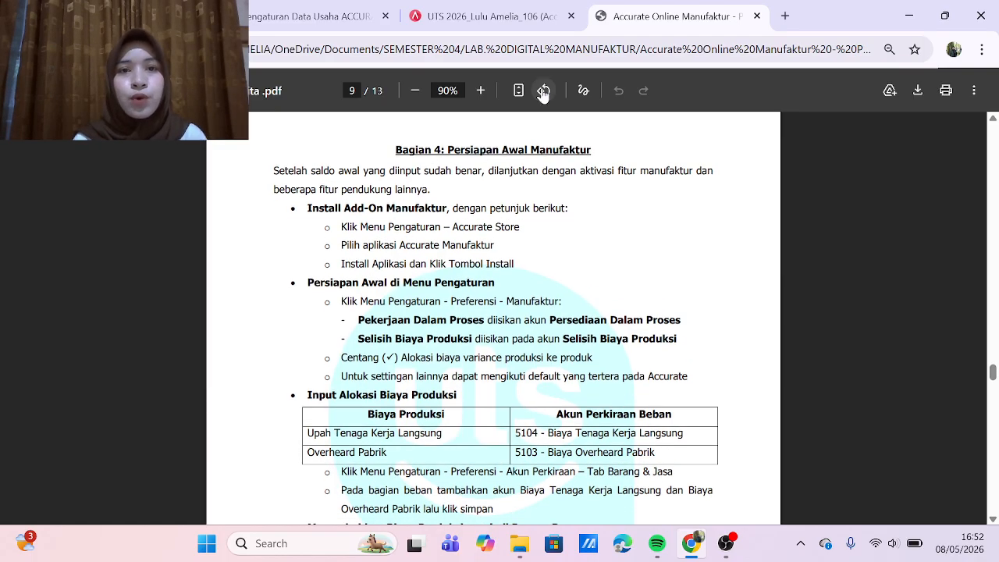
Step: Switch to Accurate Online, install the Accurate Manufaktur add-on from the Accurate Store, and close the store
click(503, 26)
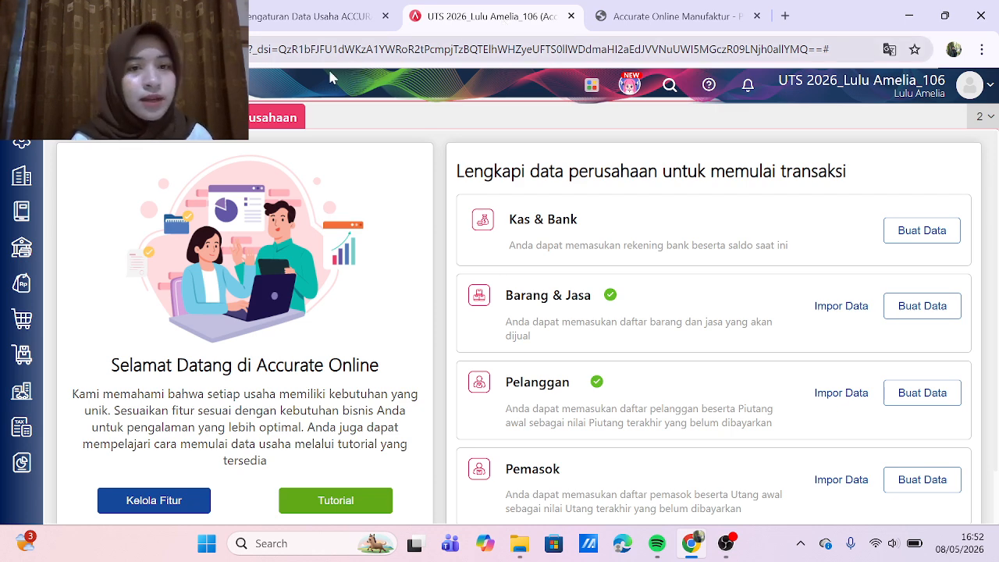
click(23, 149)
click(198, 342)
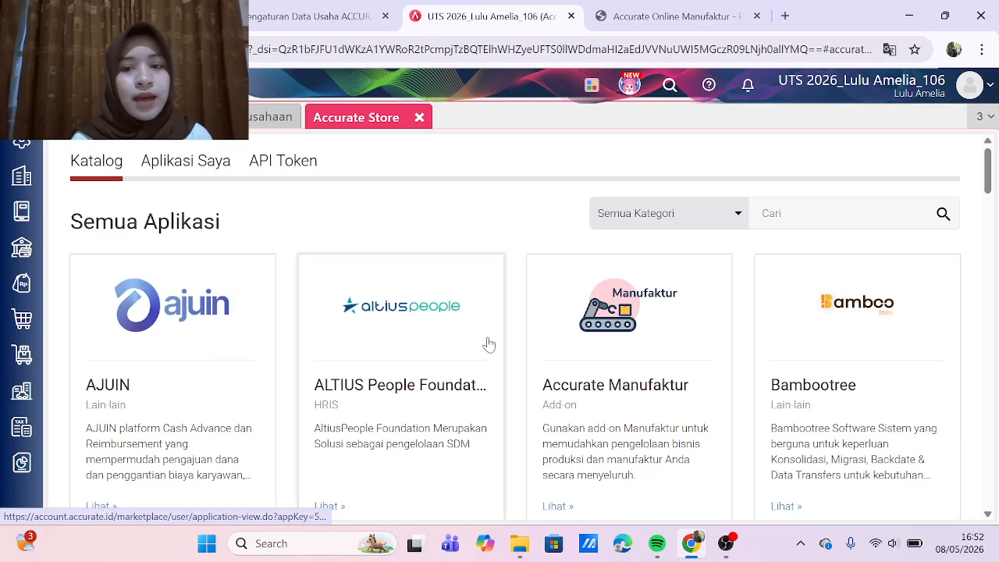
scroll(522, 350, down, 1)
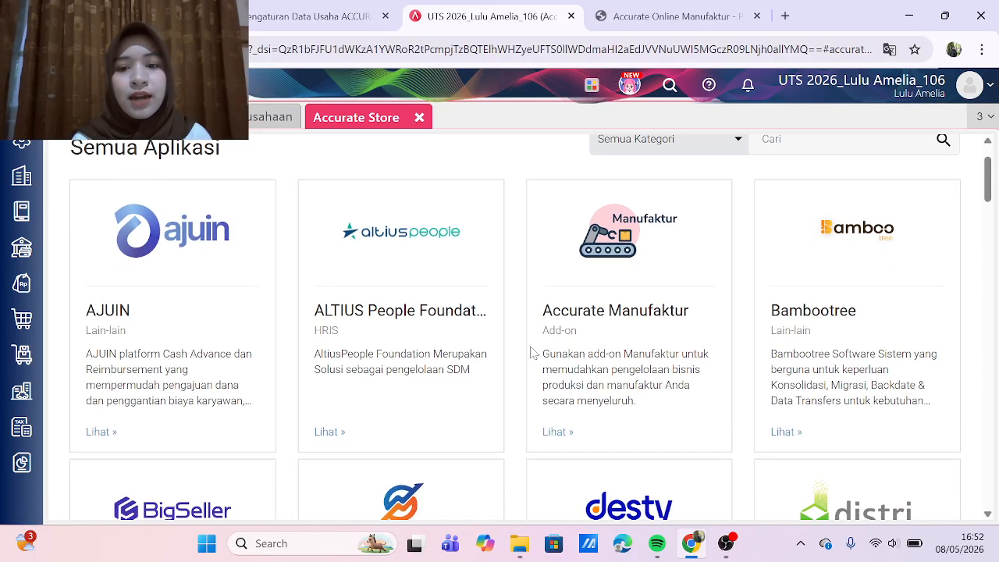
click(558, 432)
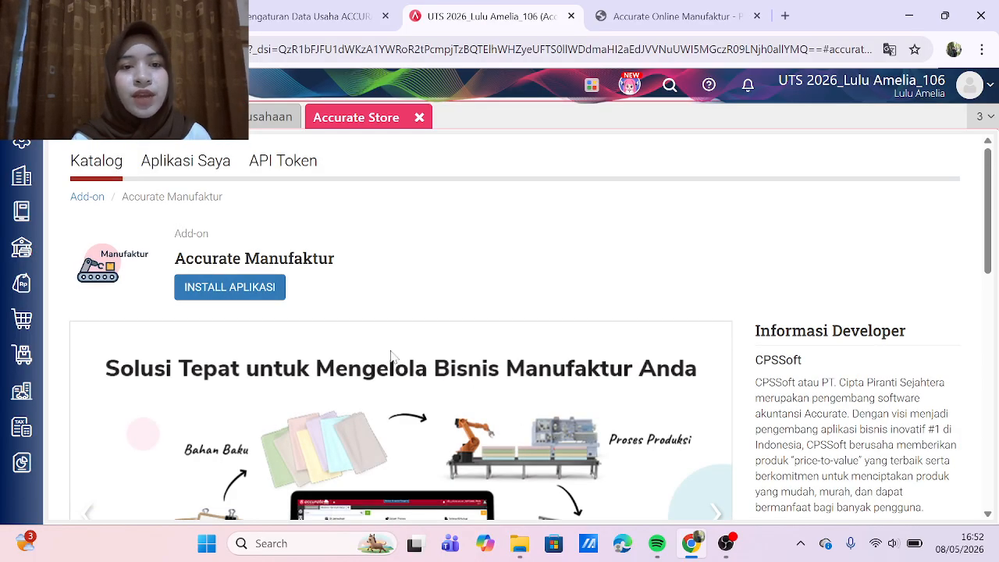
click(254, 293)
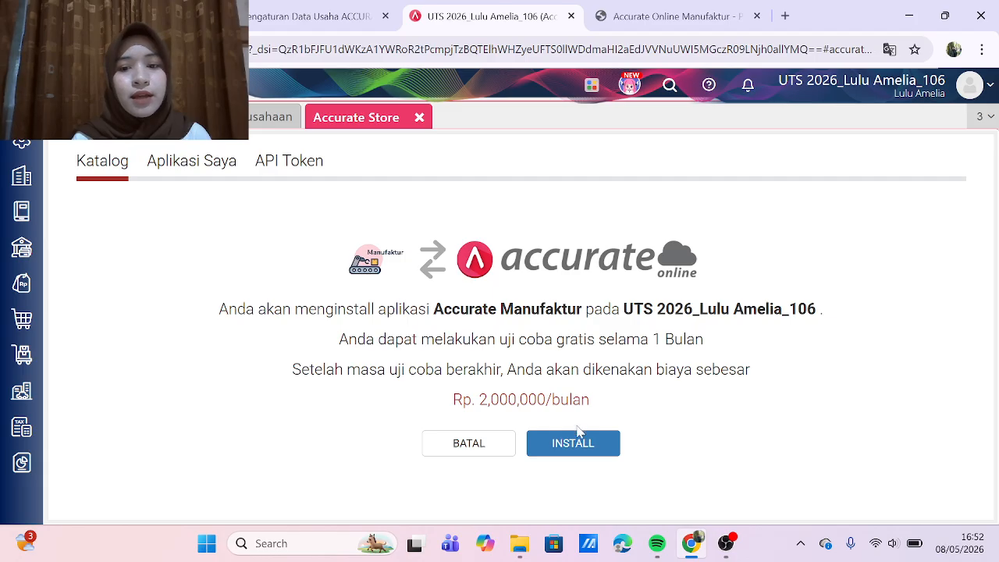
click(573, 443)
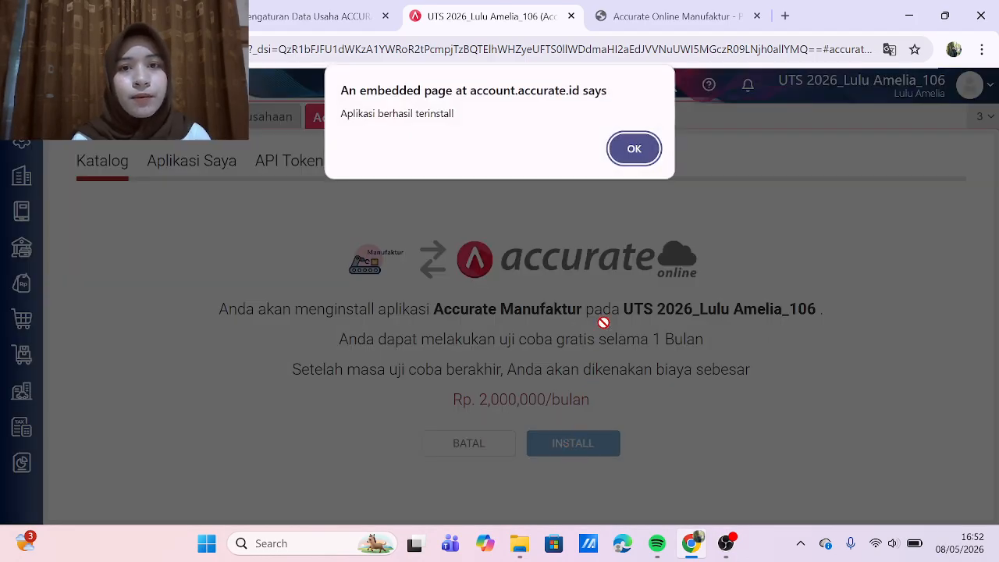
click(634, 149)
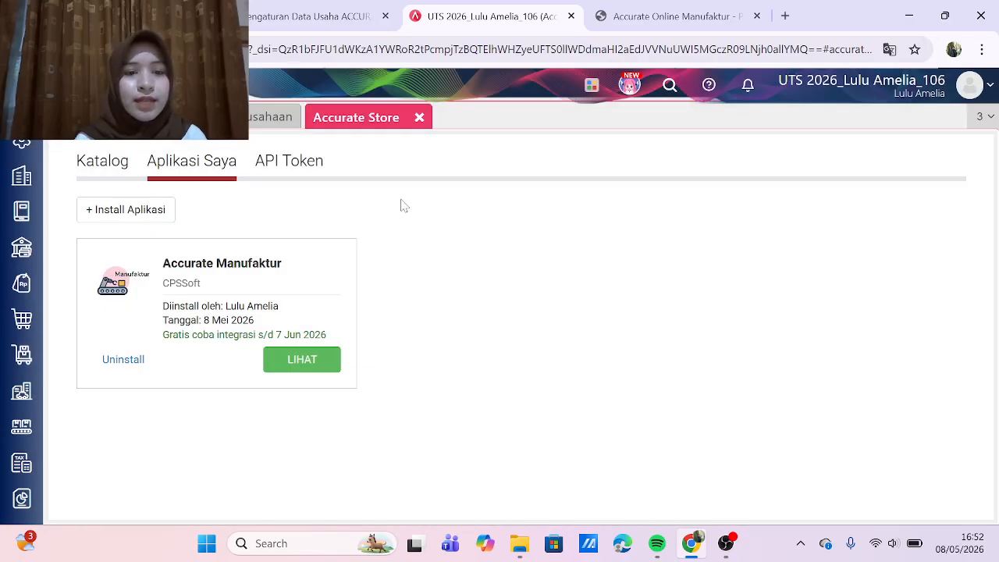
click(419, 117)
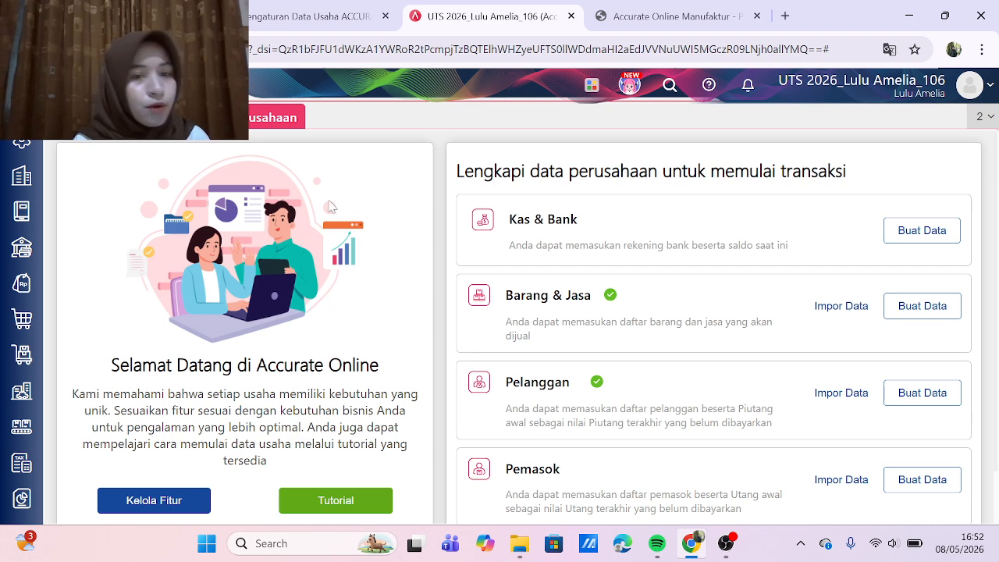
Step: Check the Persiapan Awal di Menu Pengaturan instructions in the case PDF and return to Accurate Online
click(649, 17)
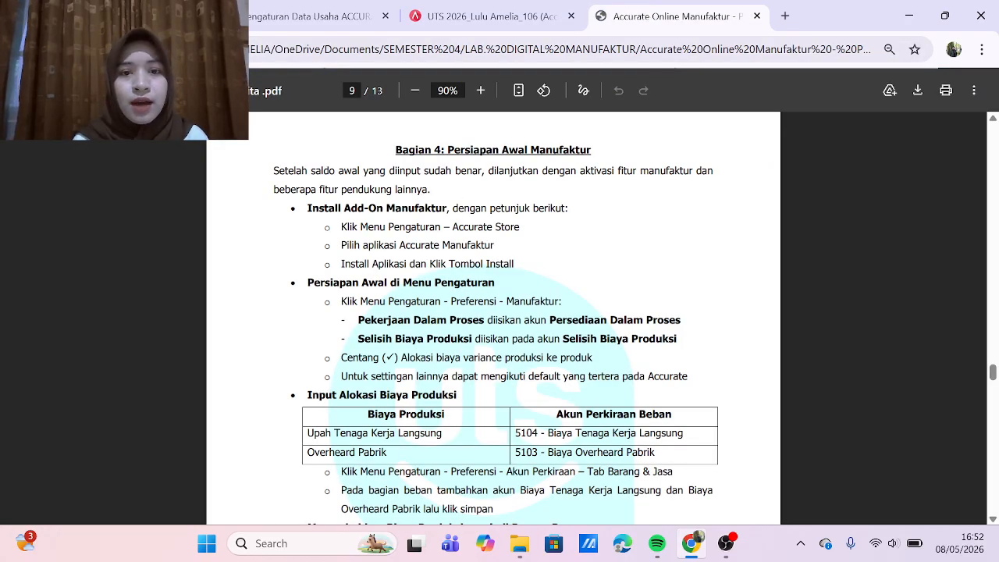
scroll(493, 318, down, 3)
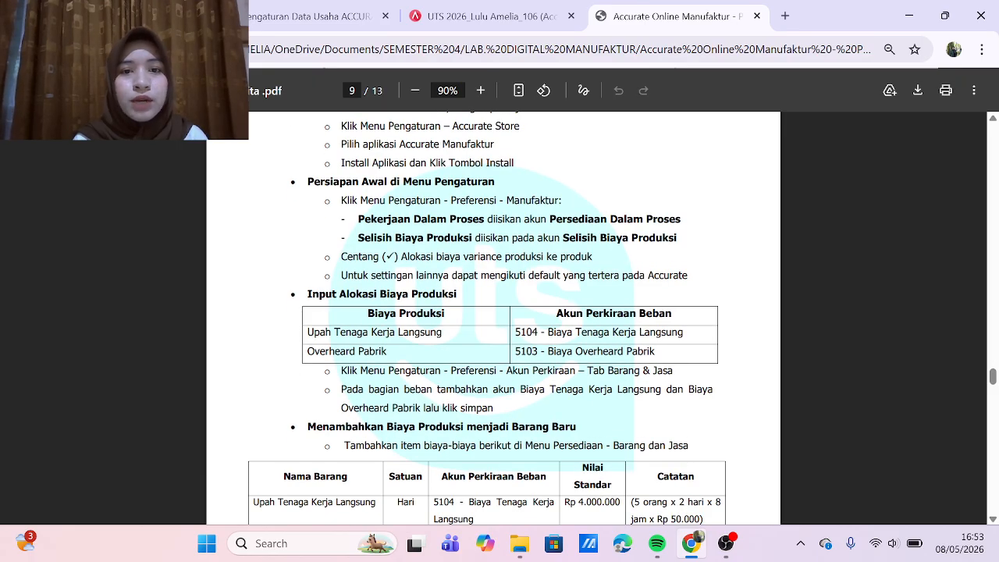
click(481, 24)
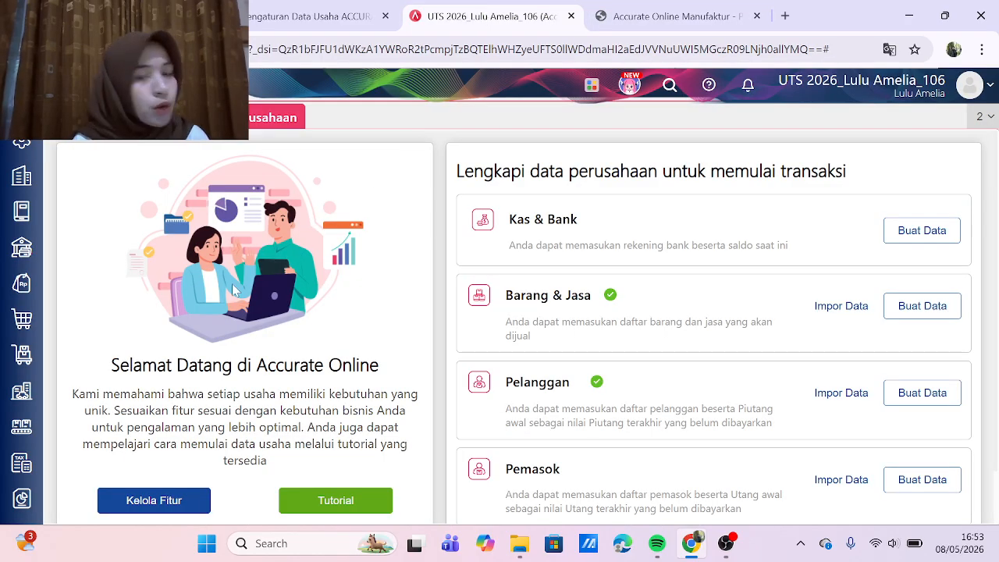
Step: In the Manufaktur preferences, set the Pekerjaan Dalam Proses account to [110403] Persediaan Dalam Proses
click(14, 146)
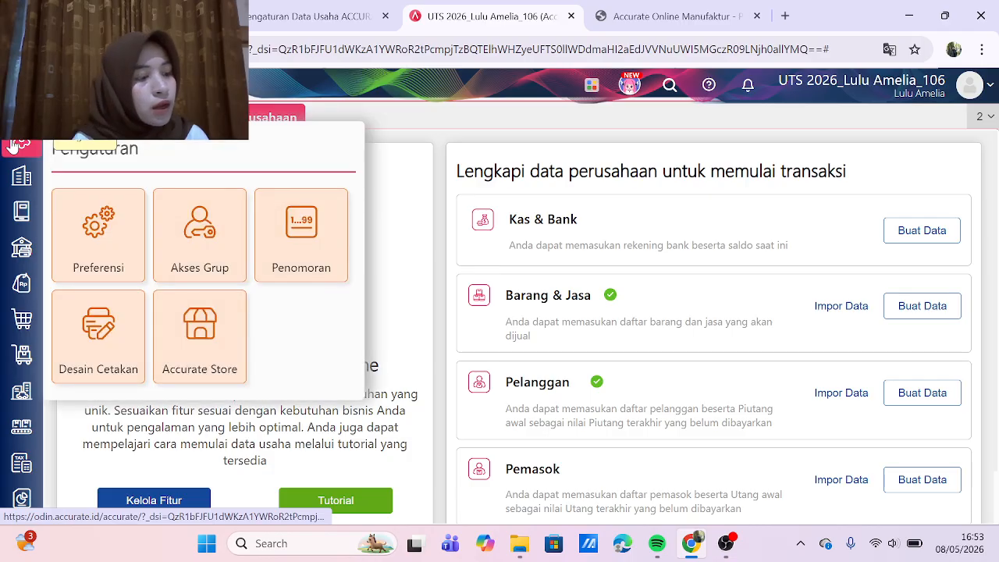
click(113, 239)
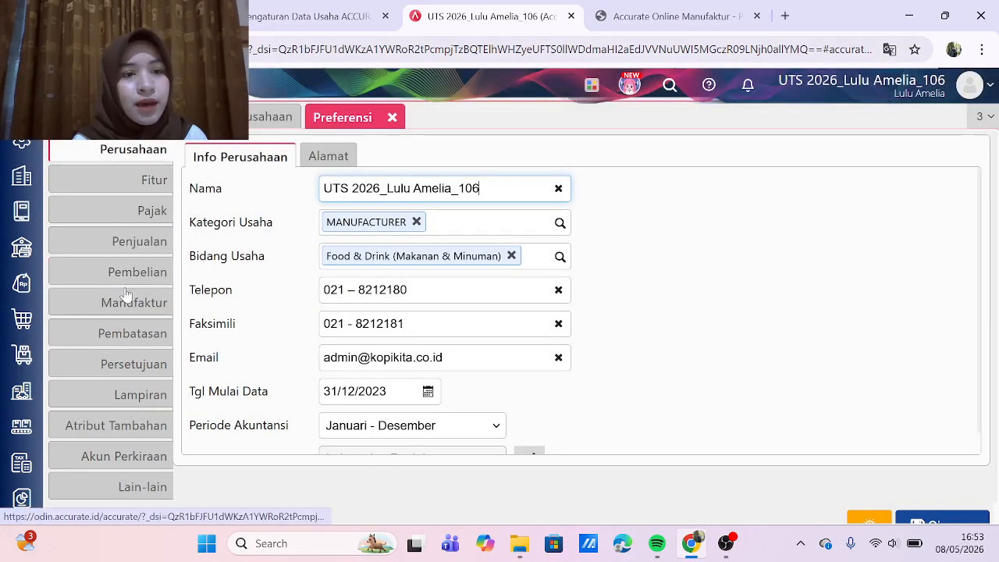
click(128, 300)
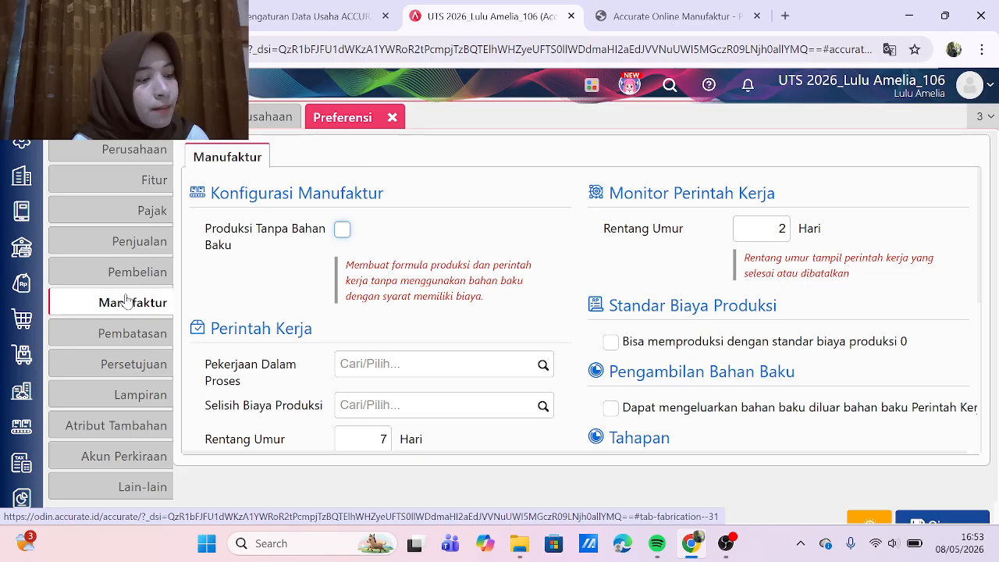
scroll(323, 344, down, 1)
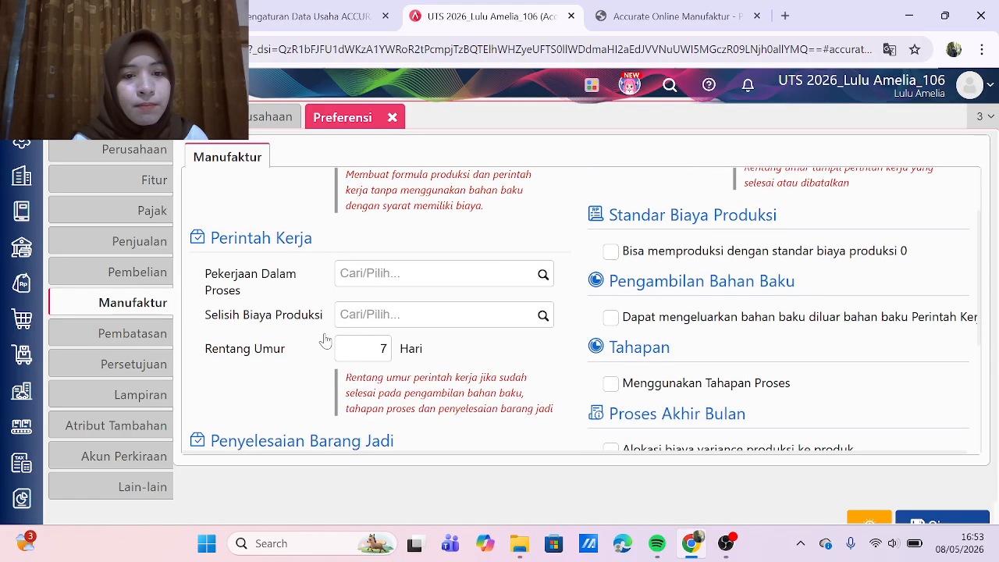
click(340, 271)
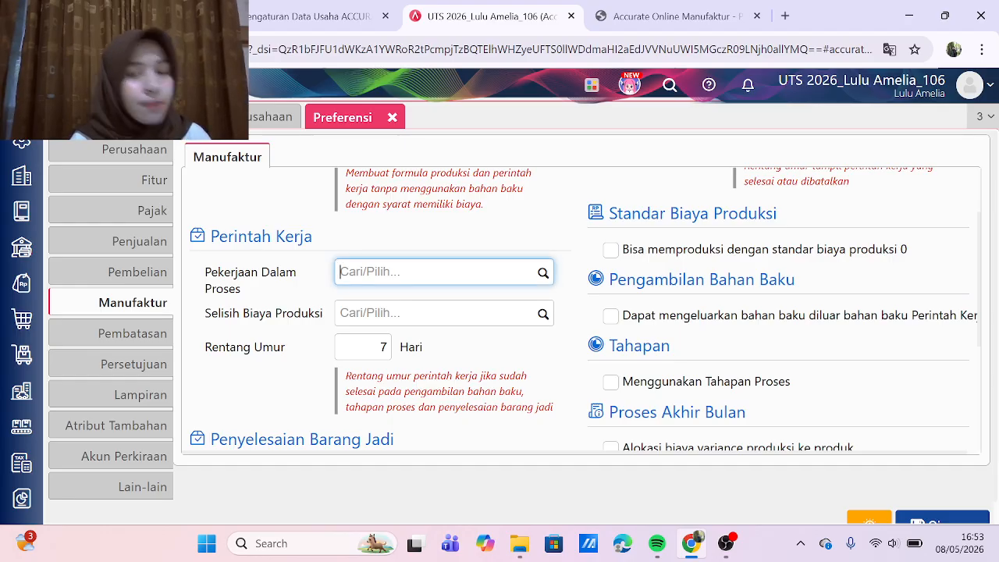
text(Pe)
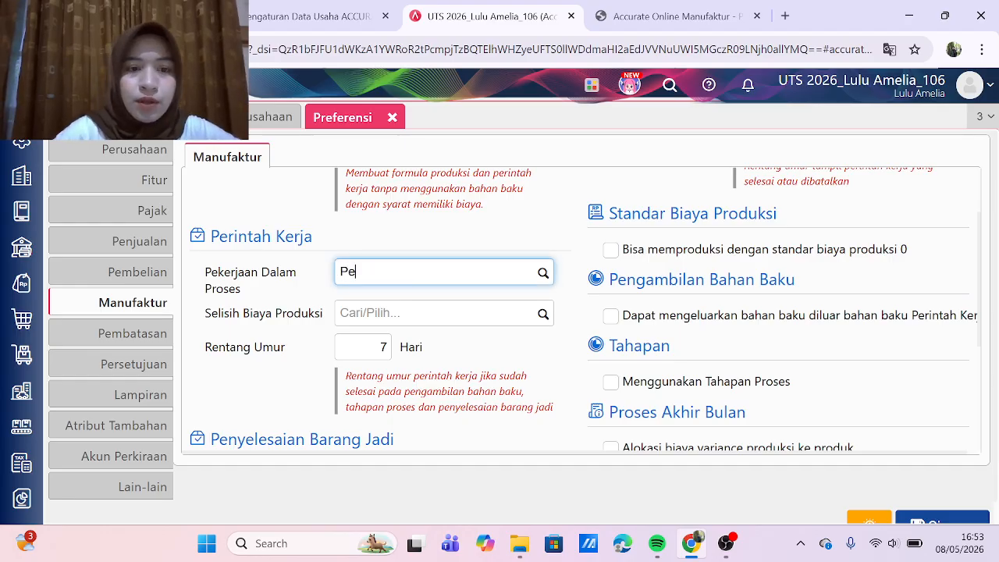
text(rsediaan Dalam Proses)
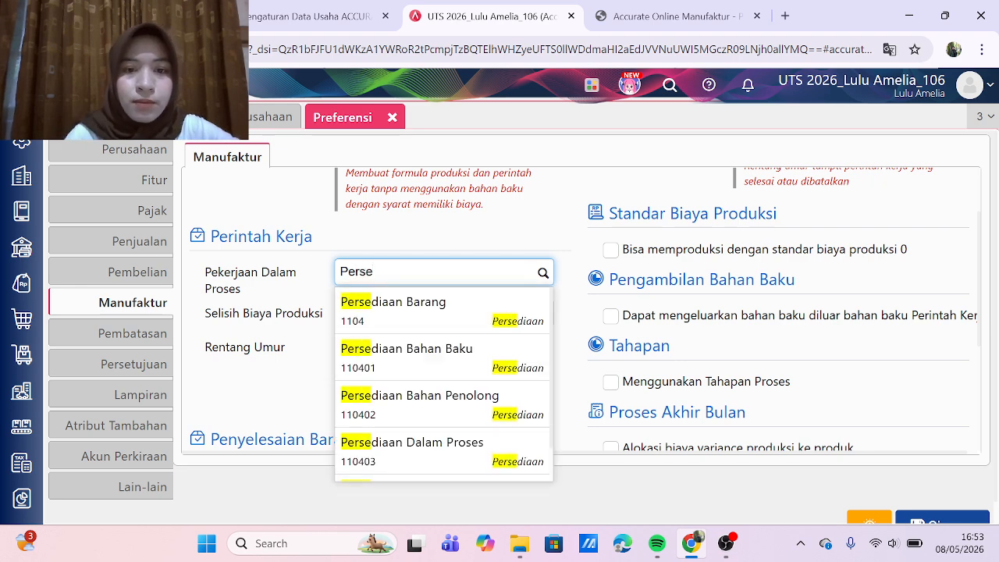
click(402, 455)
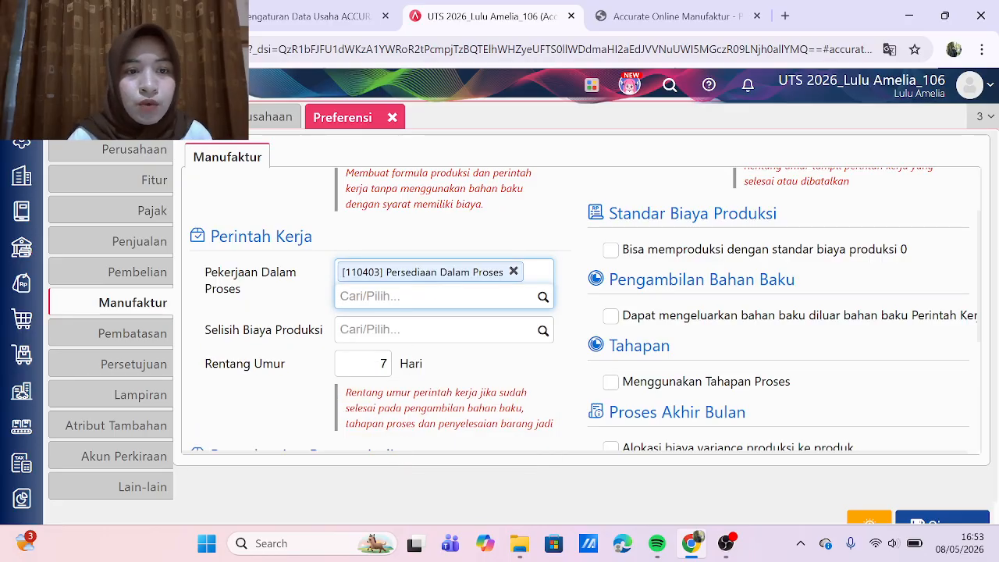
Step: Set the Selisih Biaya Produksi account to [5106] Selisih Biaya Produksi
click(421, 330)
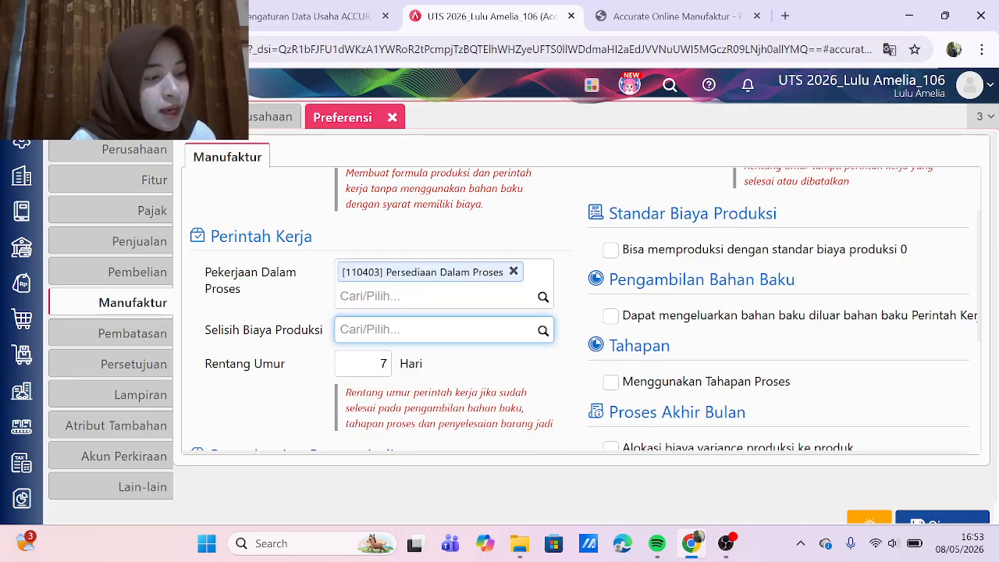
text(Selisih biaya)
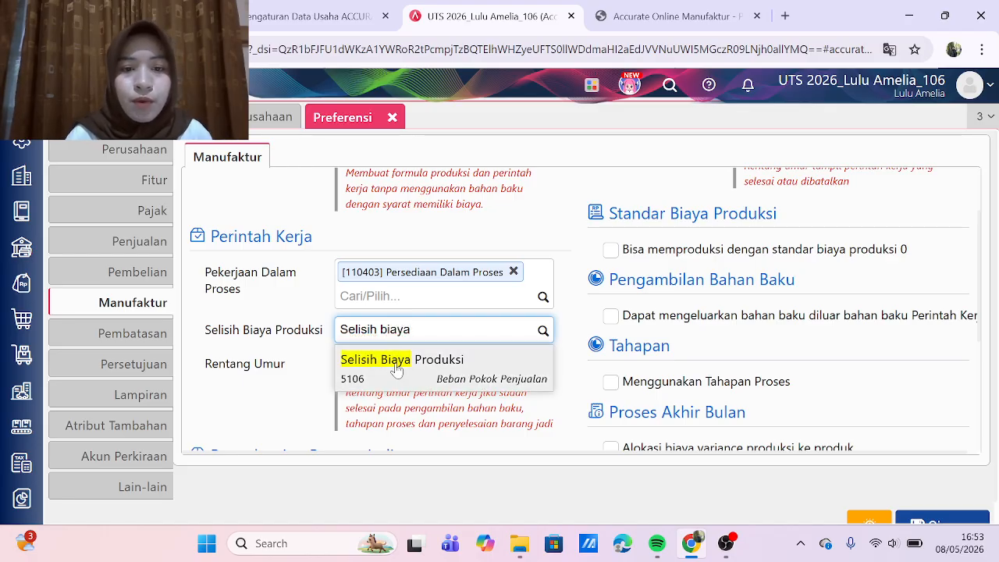
click(397, 360)
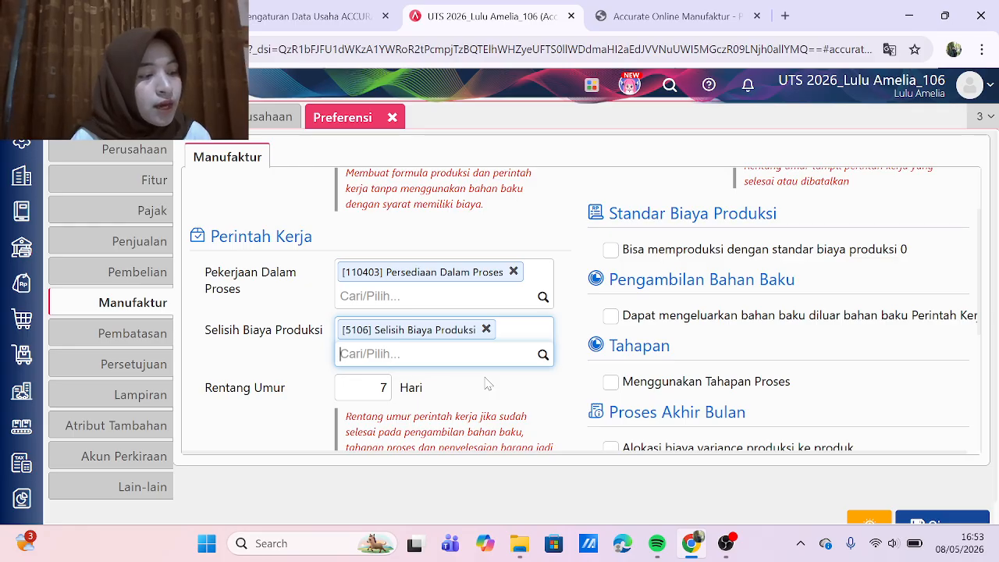
Step: Enable Alokasi biaya variance produksi ke produk for Proses Akhir Bulan, review the other Manufaktur settings, and save the preferences
scroll(484, 383, down, 2)
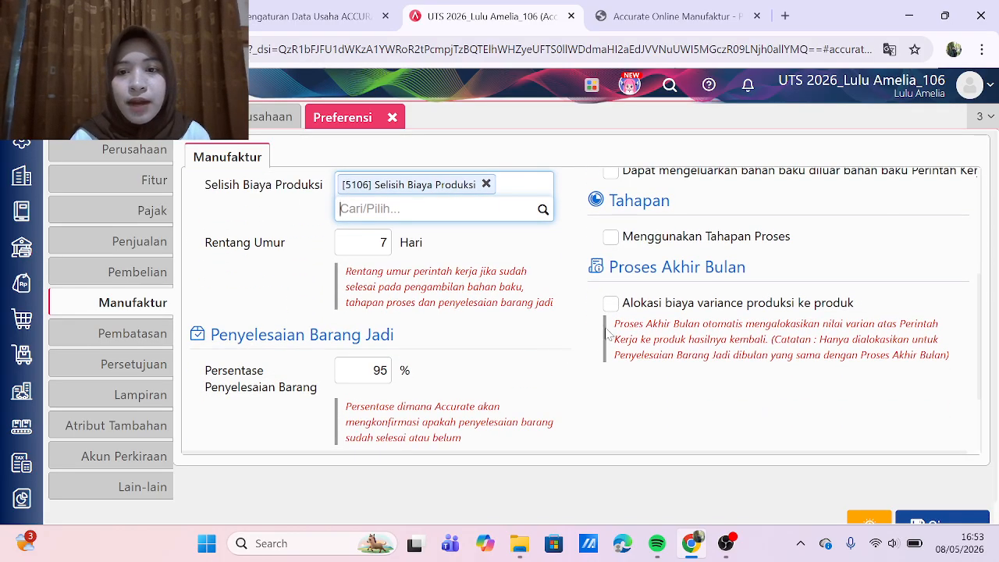
click(610, 304)
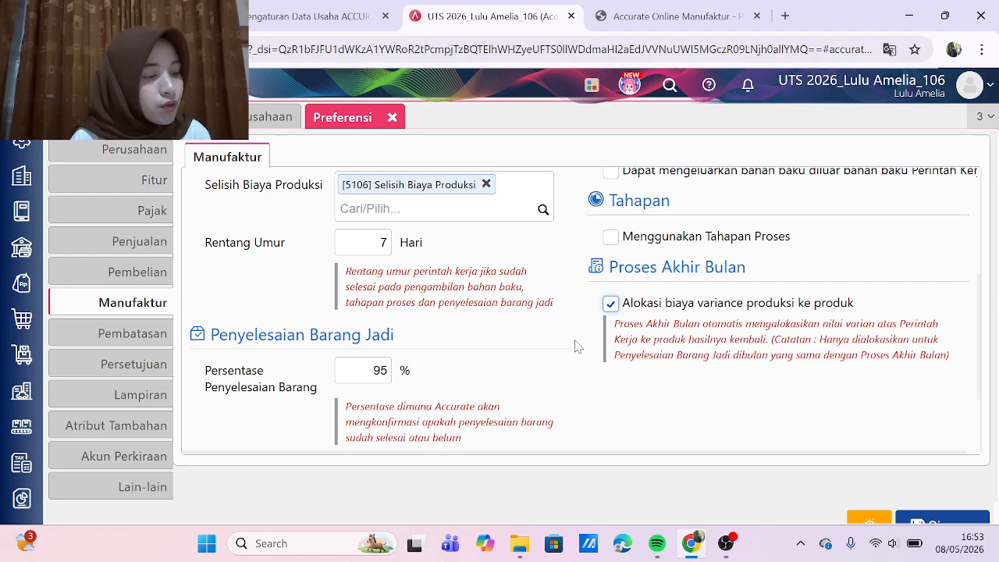
scroll(577, 346, down, 3)
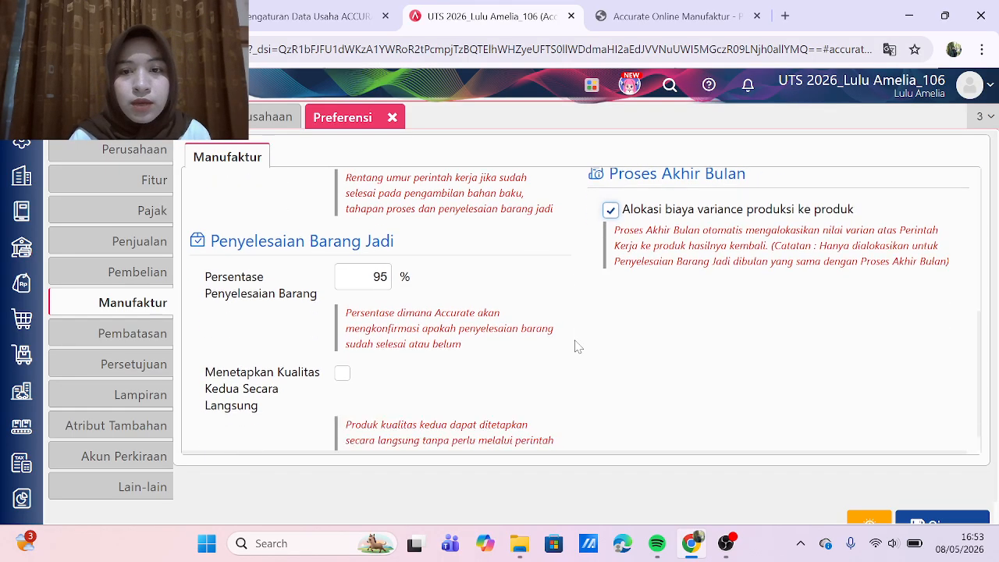
scroll(578, 347, up, 5)
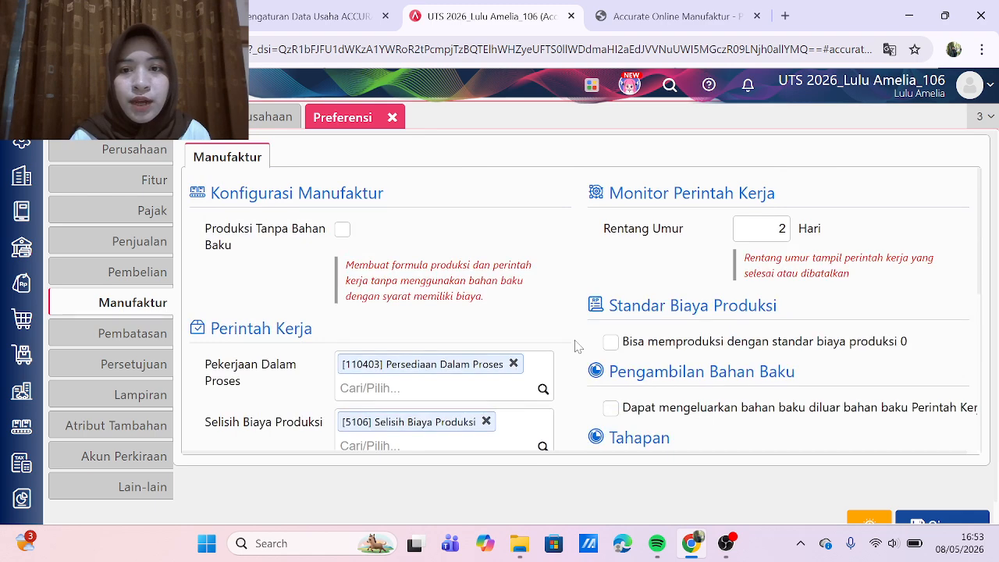
scroll(559, 261, down, 4)
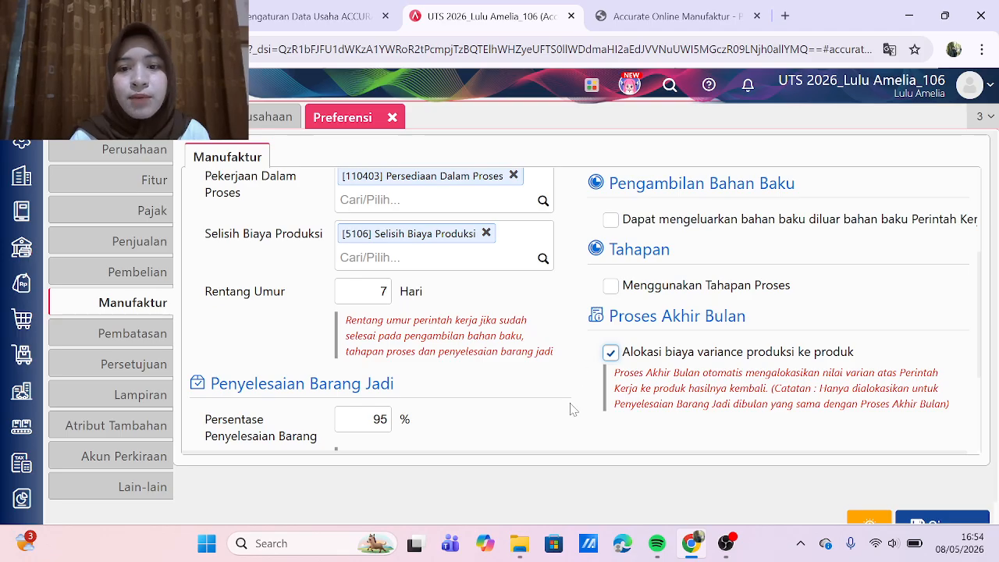
scroll(571, 408, down, 1)
scroll(719, 423, down, 2)
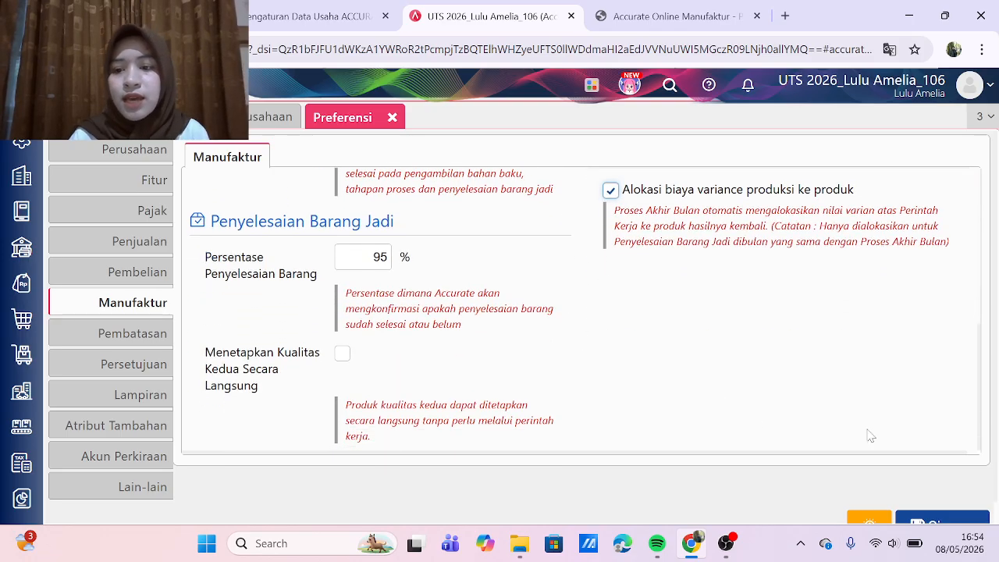
click(929, 522)
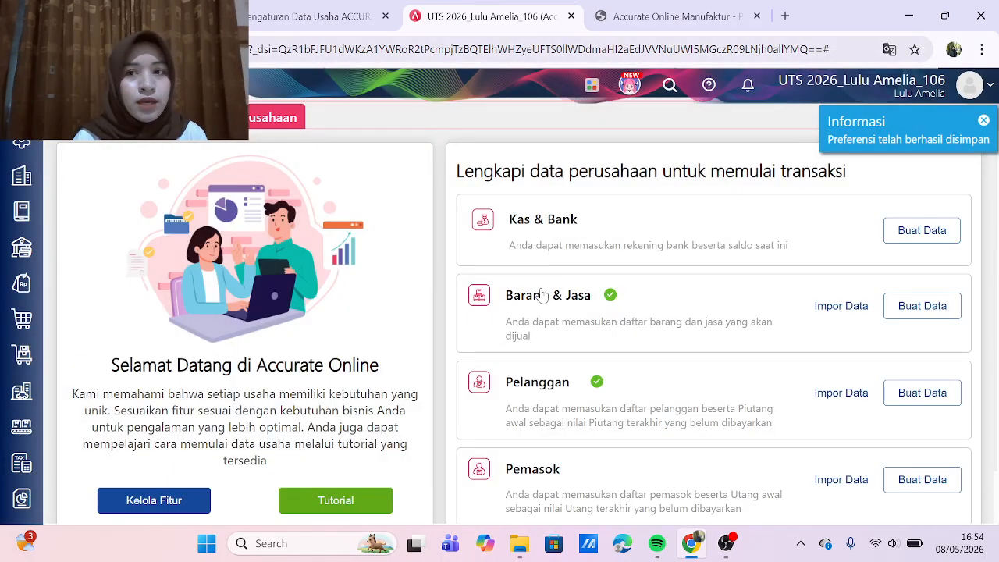
Step: Read the Input Alokasi Biaya Produksi and new cost item instructions in the case PDF, and return to Accurate Online
click(641, 21)
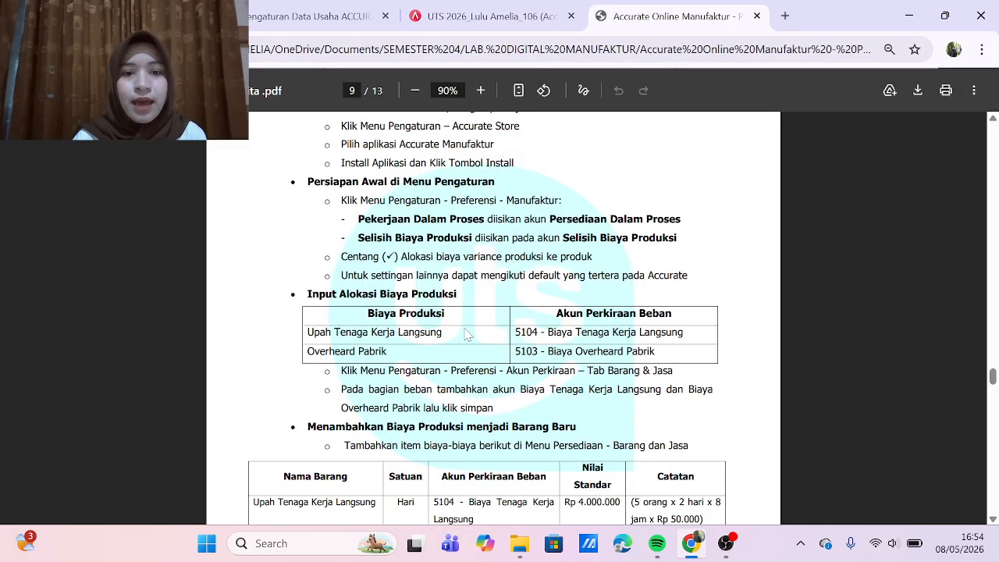
scroll(466, 334, down, 2)
scroll(466, 334, down, 1)
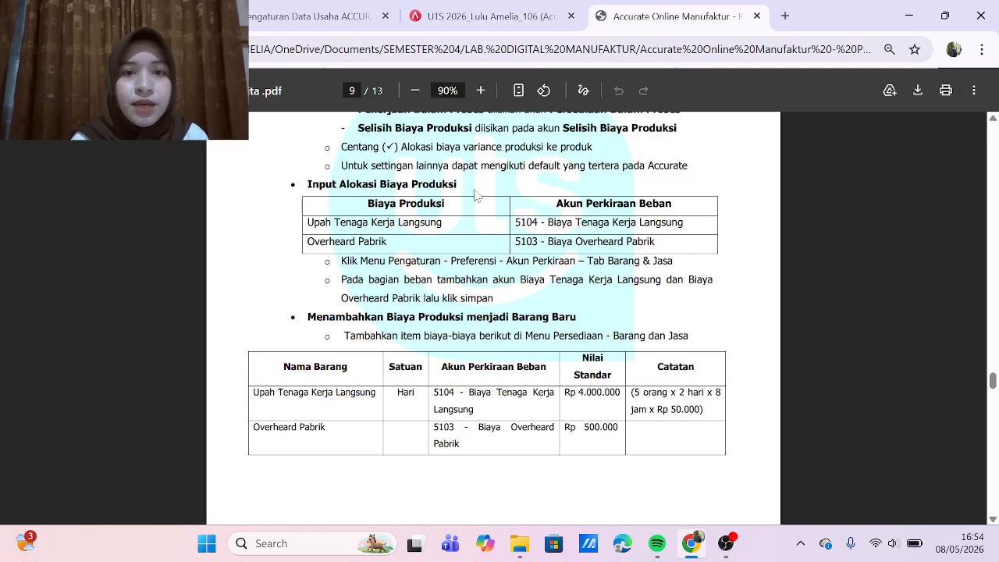
click(478, 21)
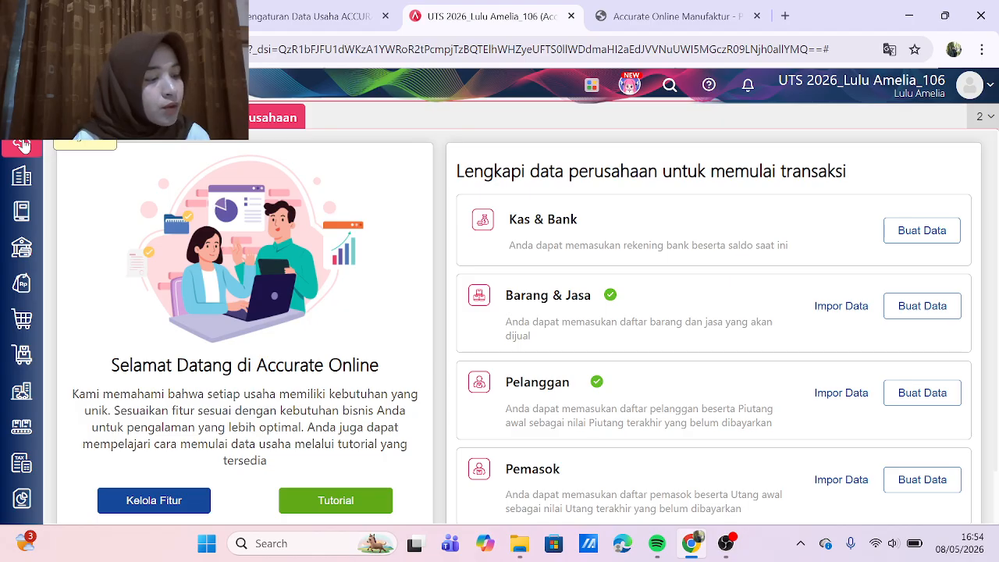
Step: Open the Akun Perkiraan section of Preferensi and go to the Beban accounts for Barang & Jasa
click(22, 145)
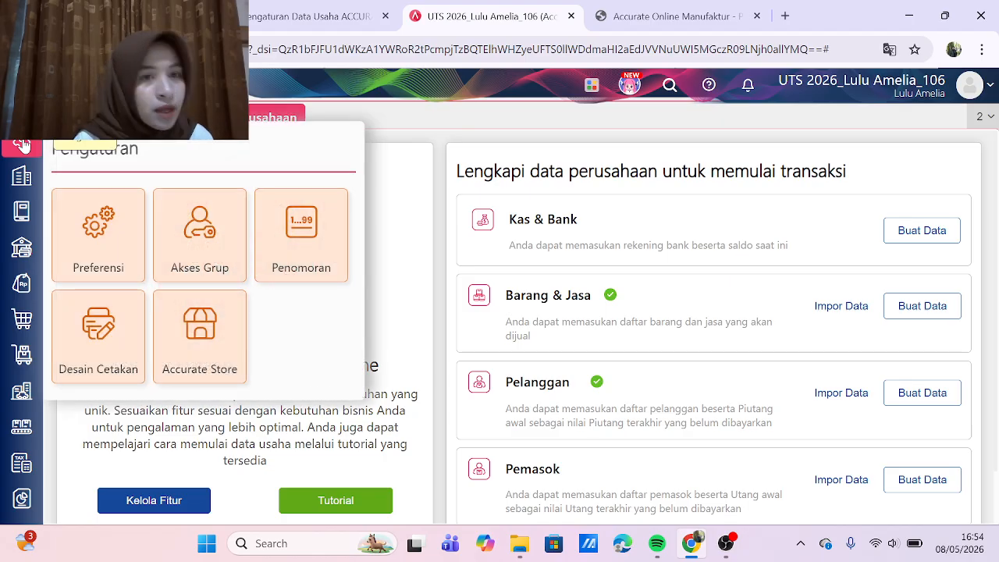
click(109, 253)
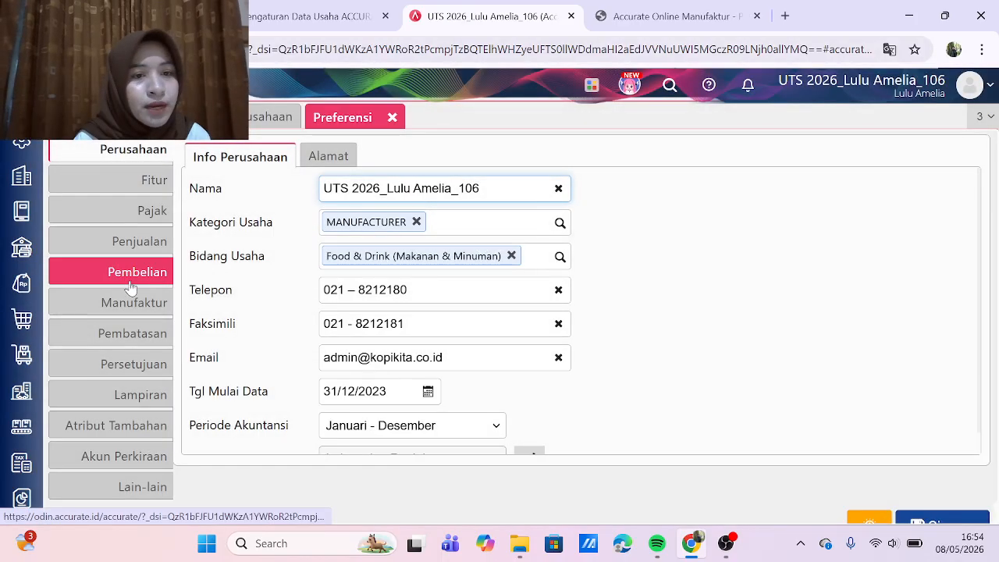
click(130, 455)
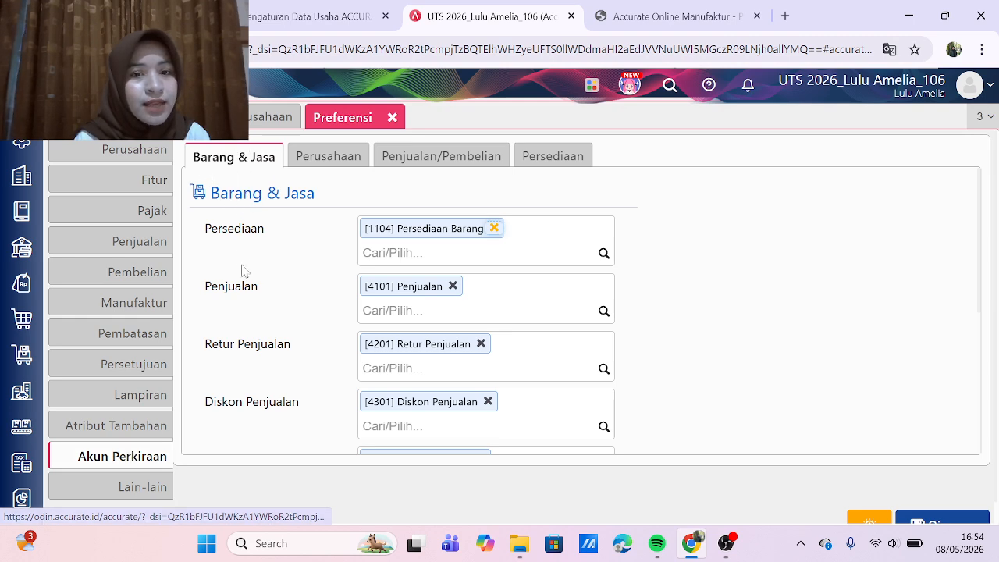
scroll(303, 385, down, 3)
scroll(304, 385, down, 5)
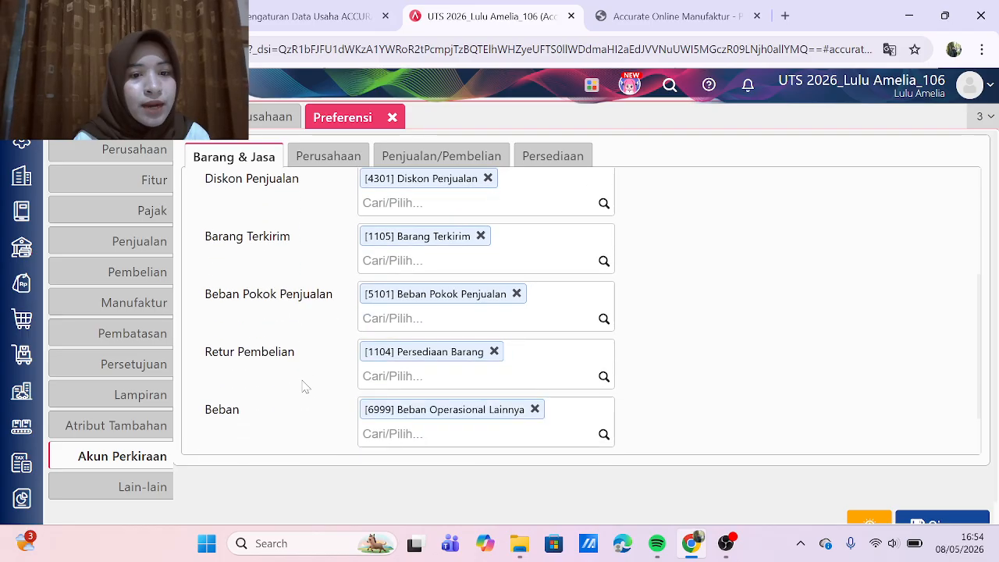
click(436, 354)
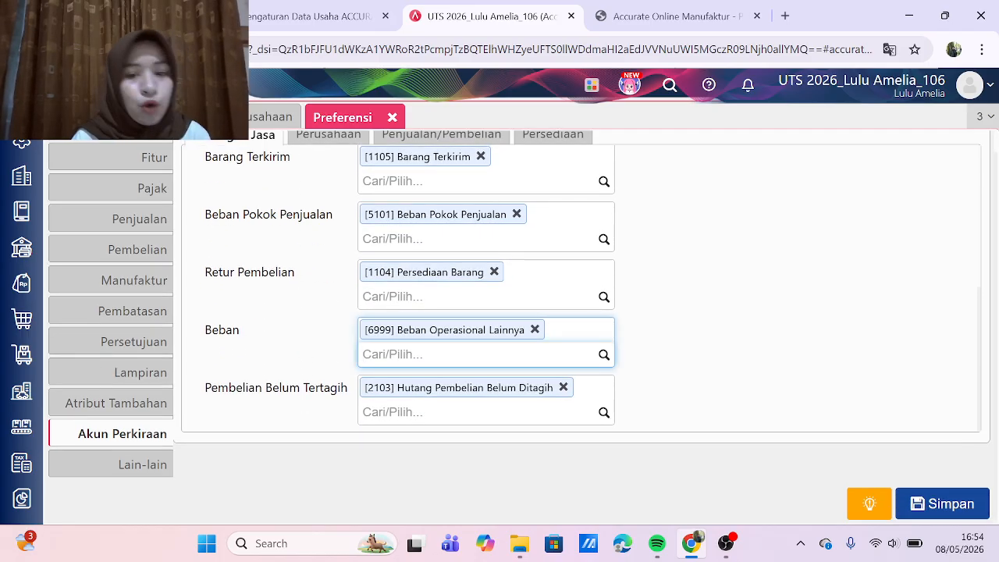
text(upah tenaga)
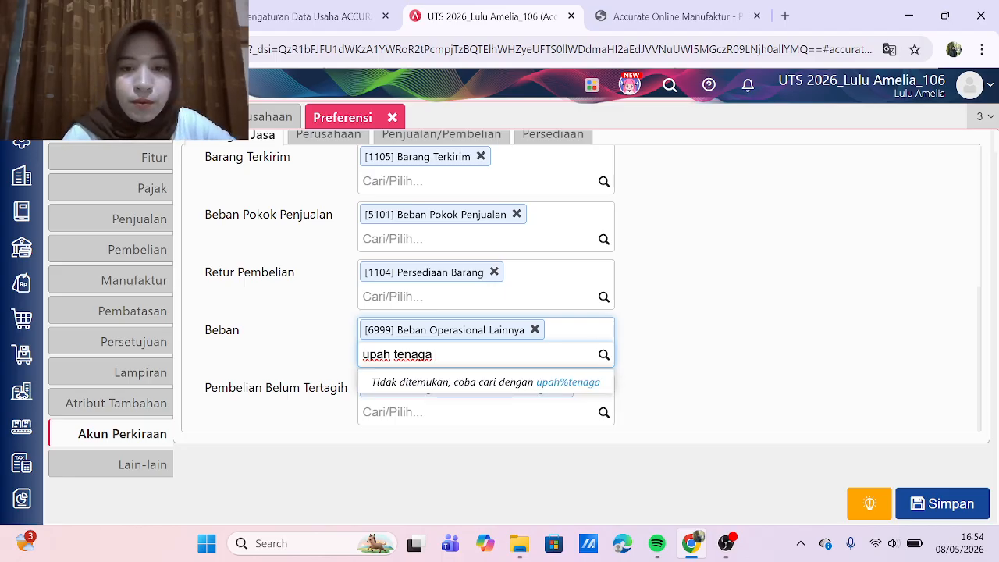
text(kerja la)
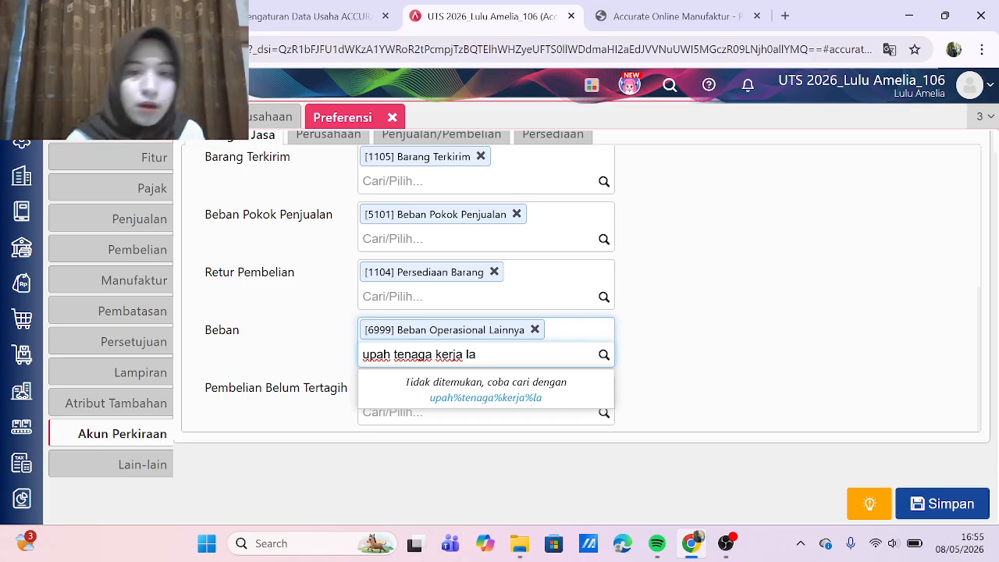
key(BackSpace)
key(BackSpace)
key(BackSpace)
key(BackSpace)
key(BackSpace)
key(BackSpace)
key(BackSpace)
key(BackSpace)
key(BackSpace)
key(BackSpace)
key(BackSpace)
key(BackSpace)
key(BackSpace)
key(BackSpace)
key(BackSpace)
key(BackSpace)
key(BackSpace)
key(BackSpace)
key(BackSpace)
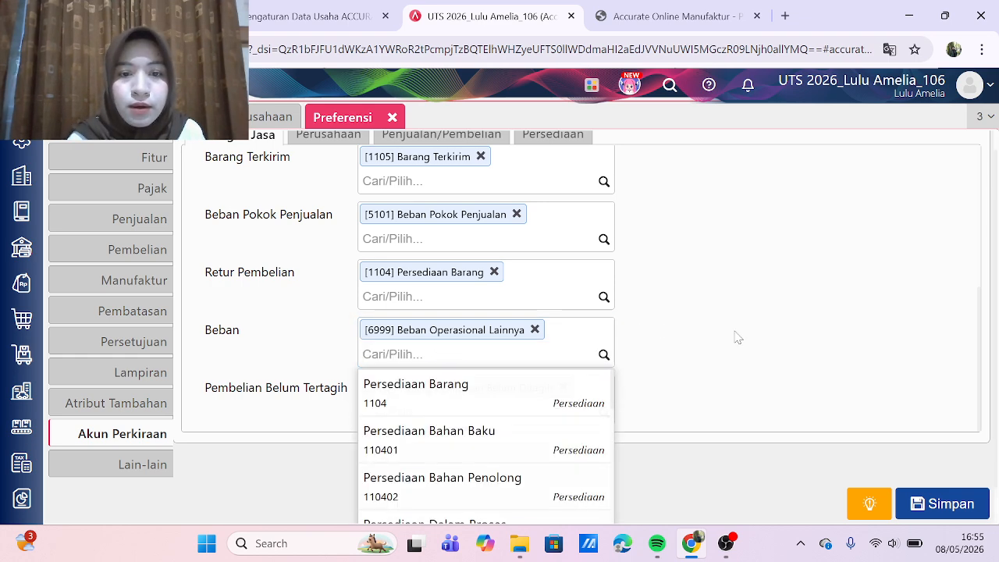
click(663, 337)
Step: Find account 5104 and add [5104] Biaya Tenaga Kerja Langsung to the Beban accounts
click(476, 354)
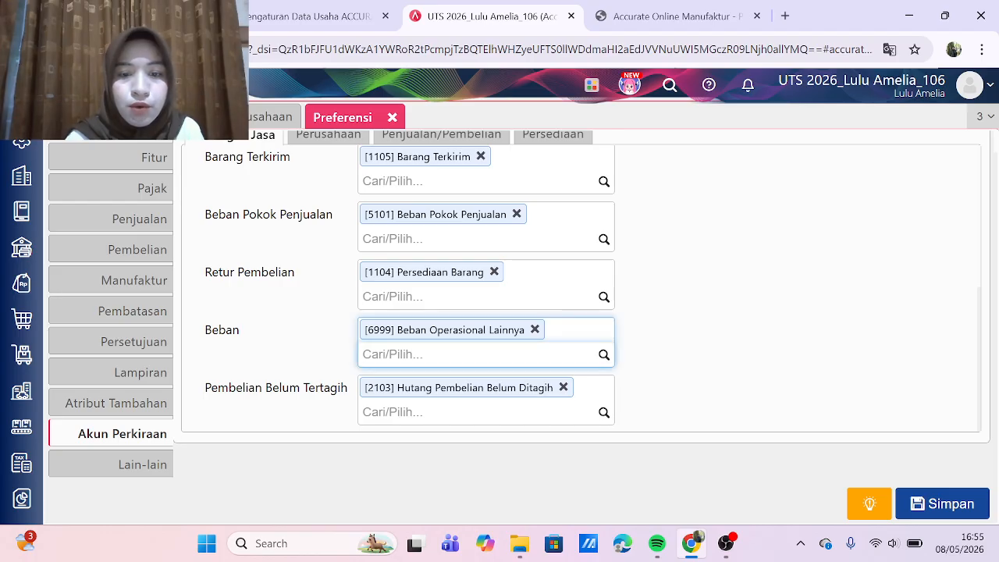
text(5104)
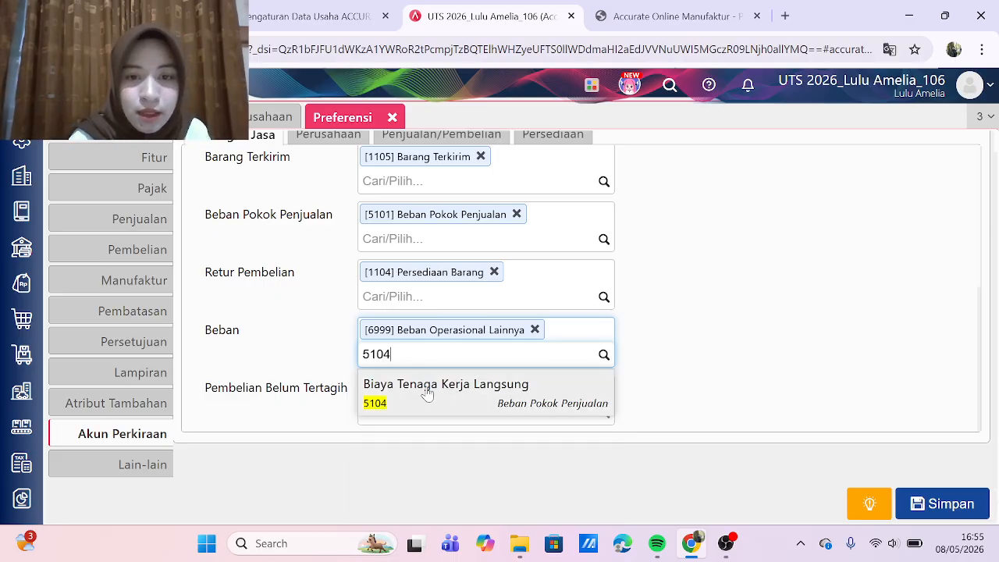
click(426, 397)
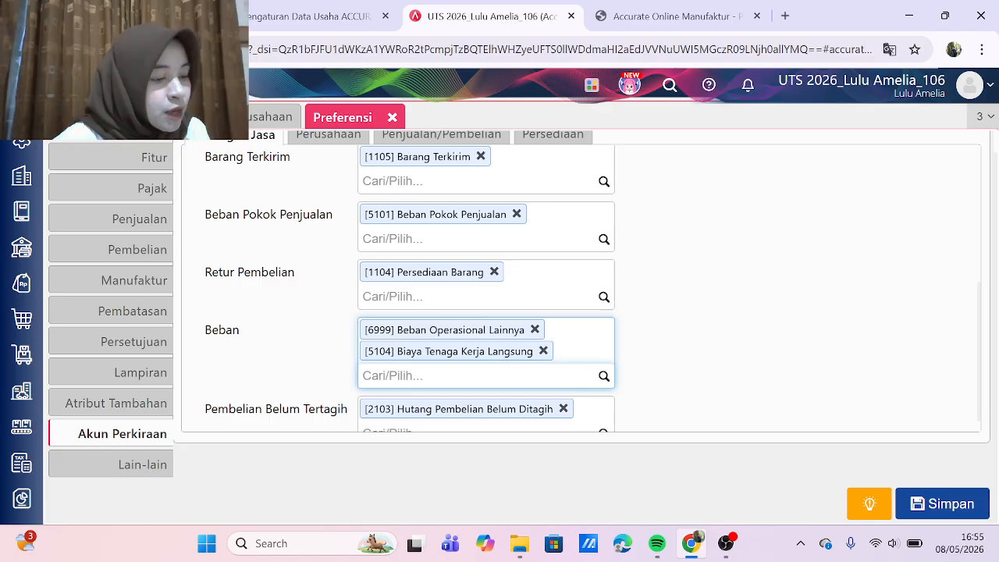
Step: Add [5103] Biaya Overhead Pabrik to the Beban accounts and save the preferences
text(5)
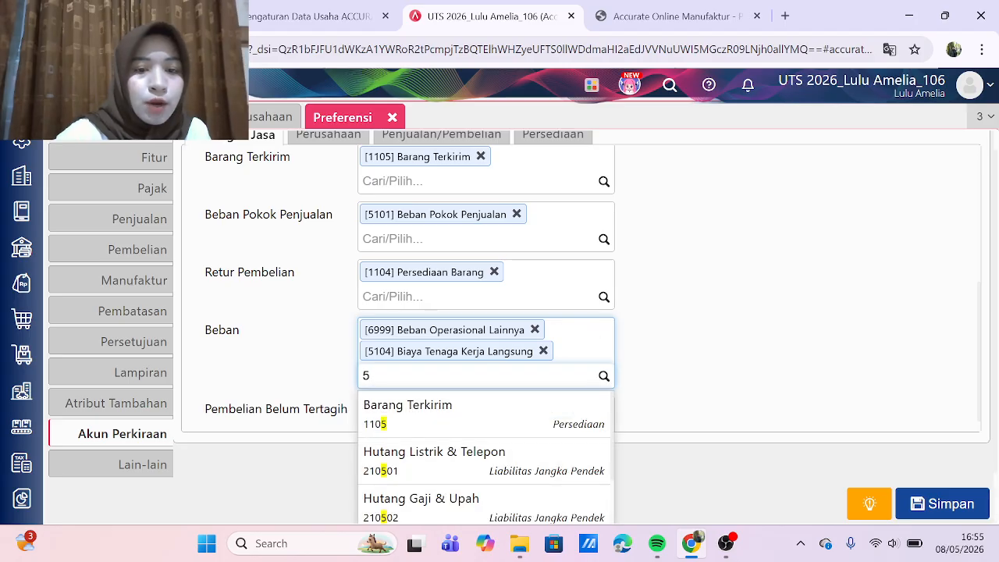
text(103)
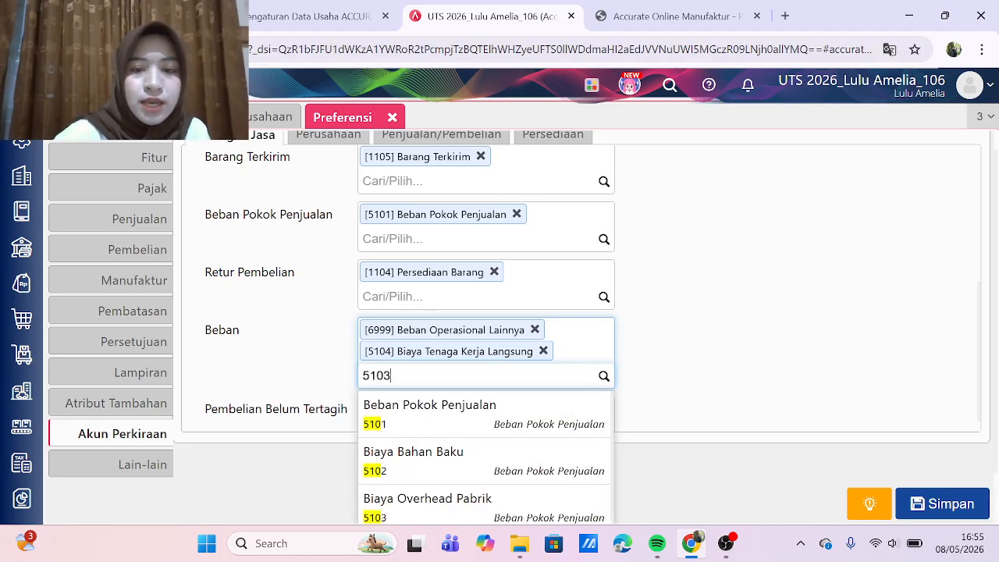
click(424, 418)
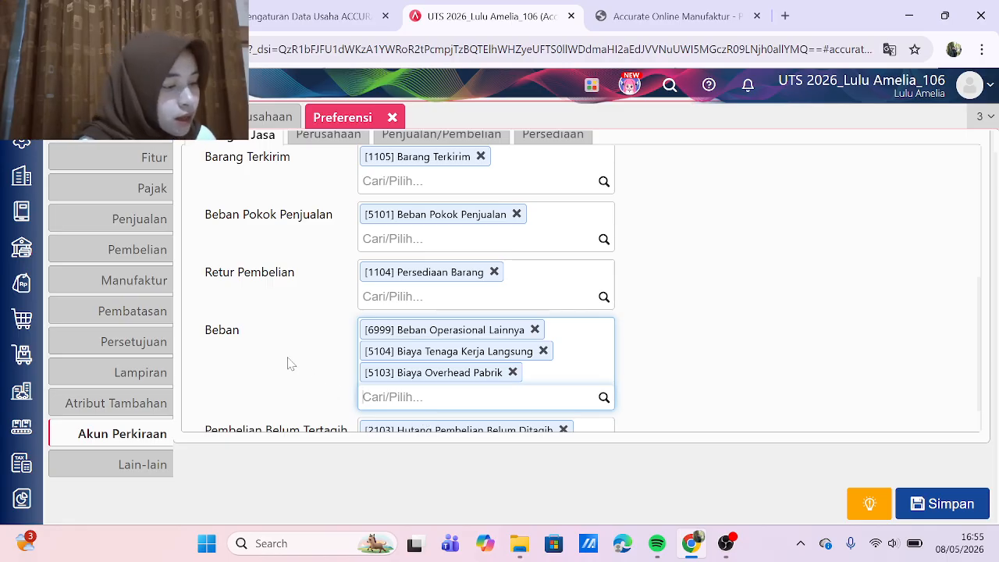
scroll(289, 363, down, 1)
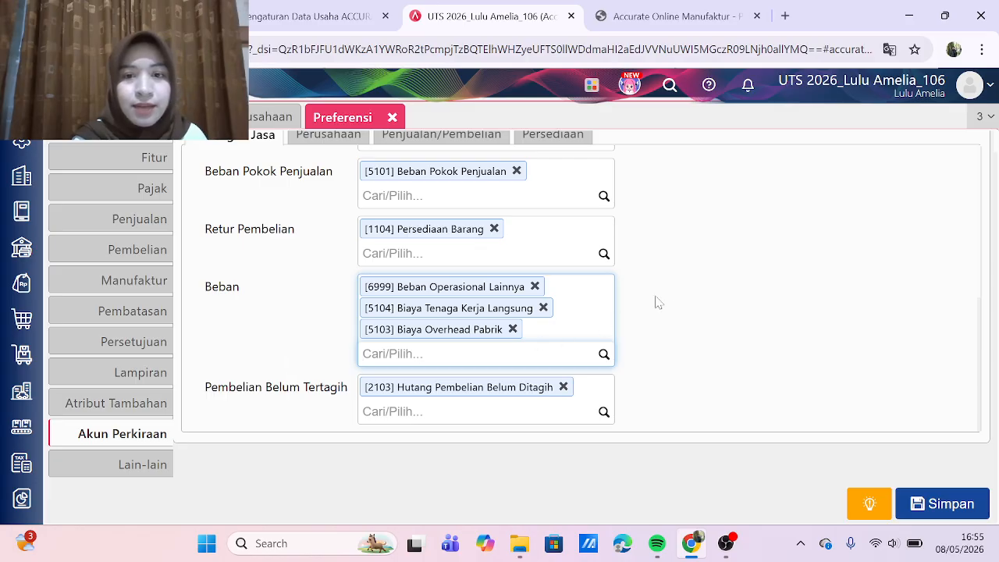
click(940, 509)
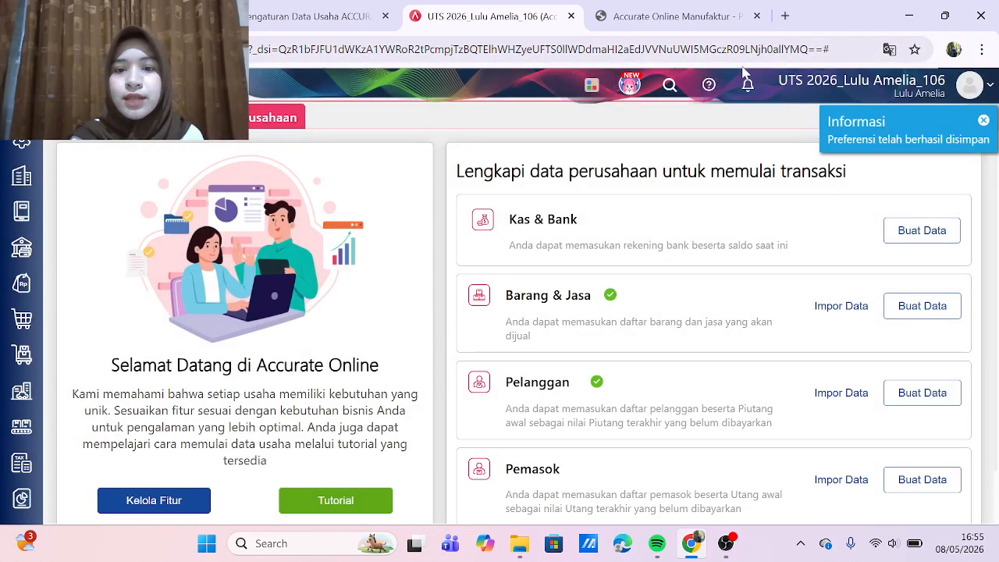
Step: Read the Menambahkan Biaya Produksi menjadi Barang Baru instructions and cost item table in the case PDF, and return to Accurate Online
click(678, 16)
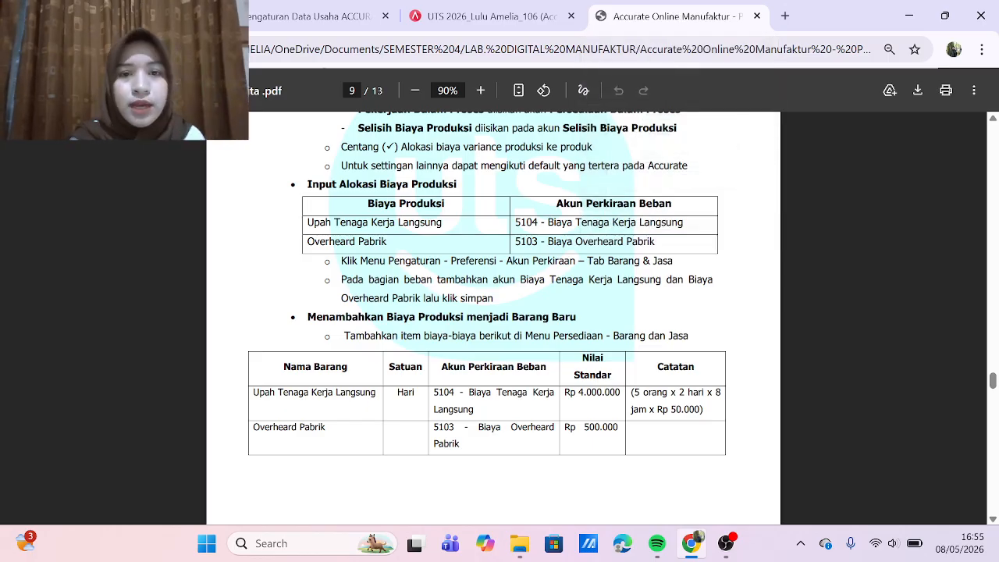
scroll(491, 312, down, 1)
scroll(492, 312, down, 3)
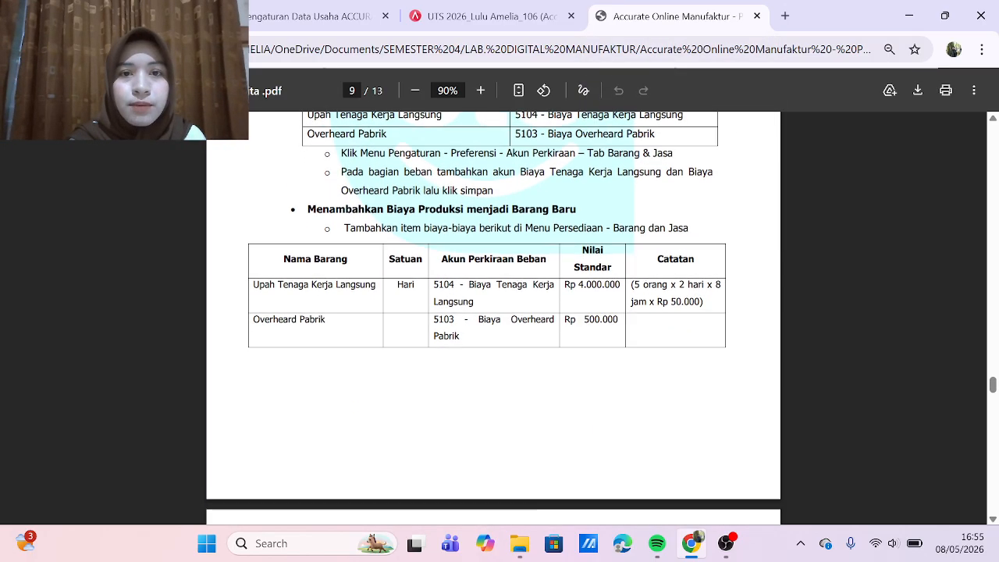
scroll(491, 312, down, 1)
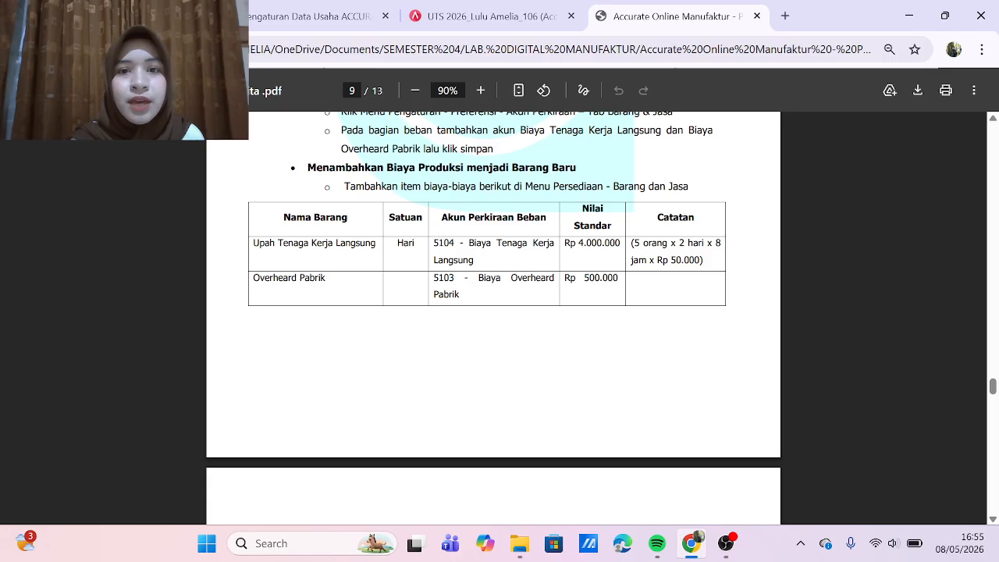
scroll(492, 312, down, 1)
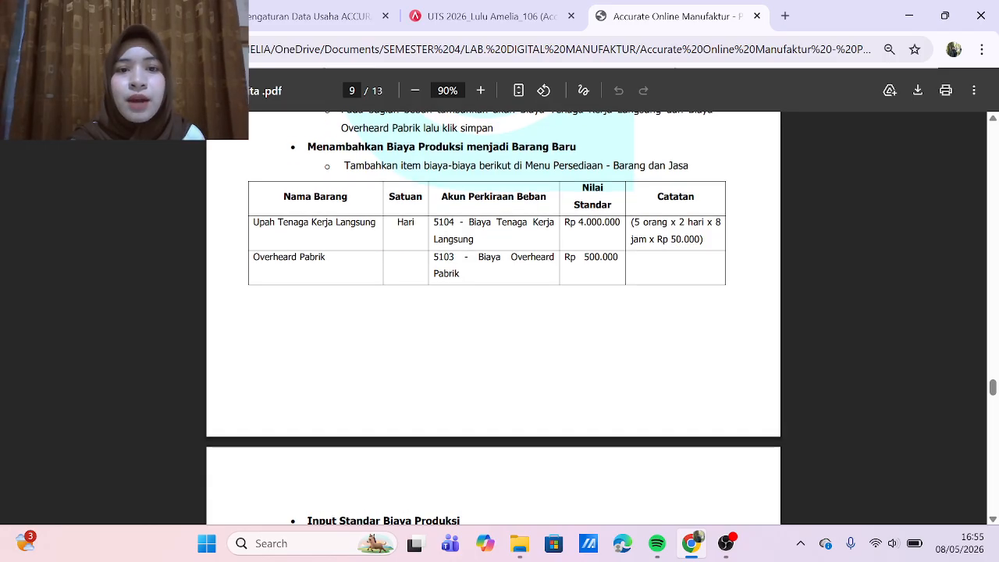
click(480, 8)
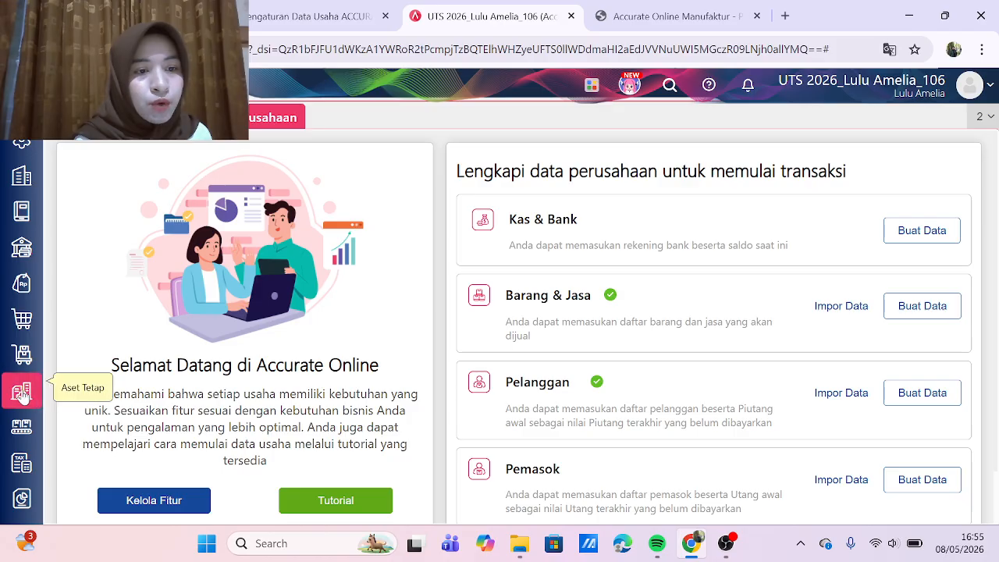
Step: Start a new Barang & Jasa record under Persediaan and set its Jenis Barang to Biaya Produksi
click(21, 356)
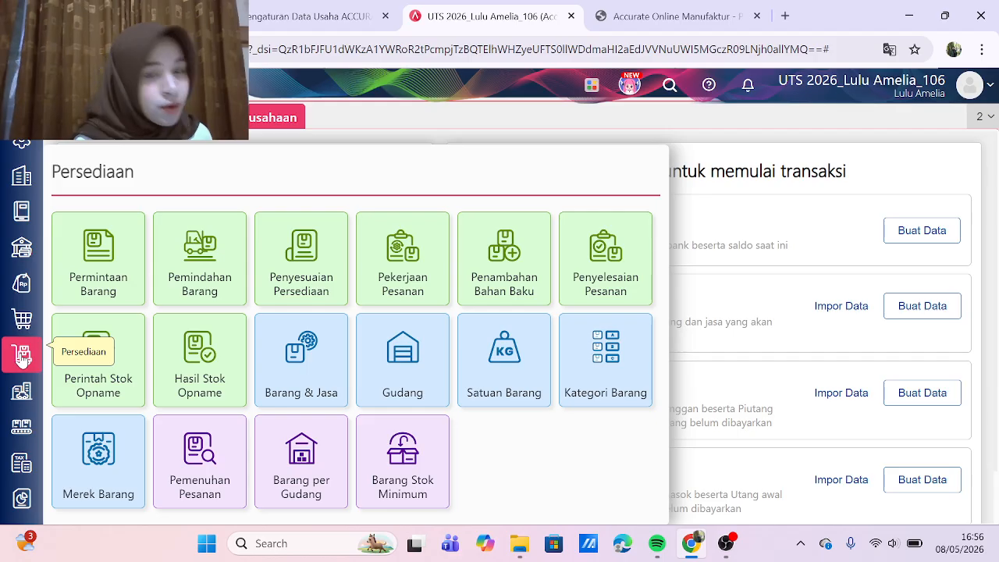
click(281, 376)
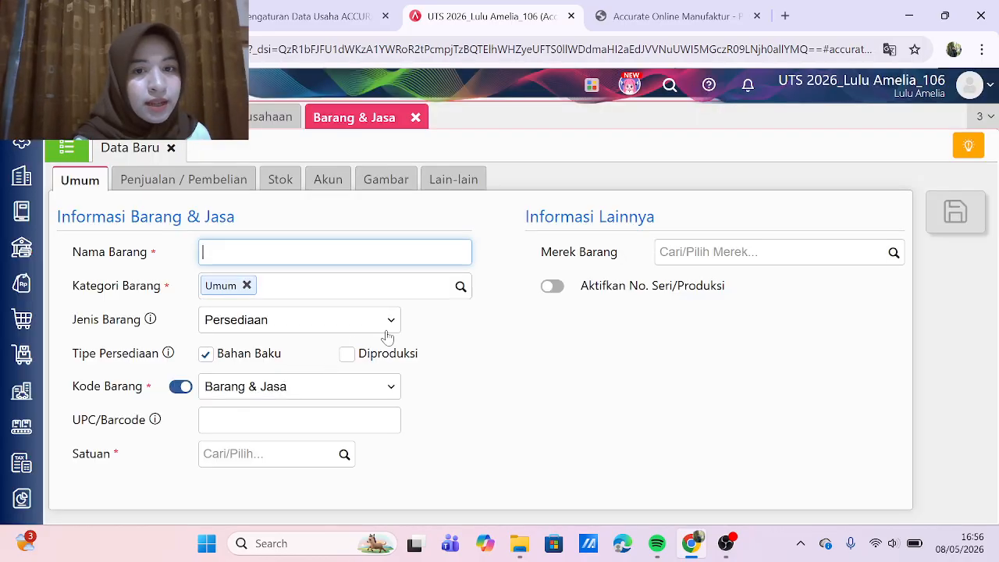
click(392, 321)
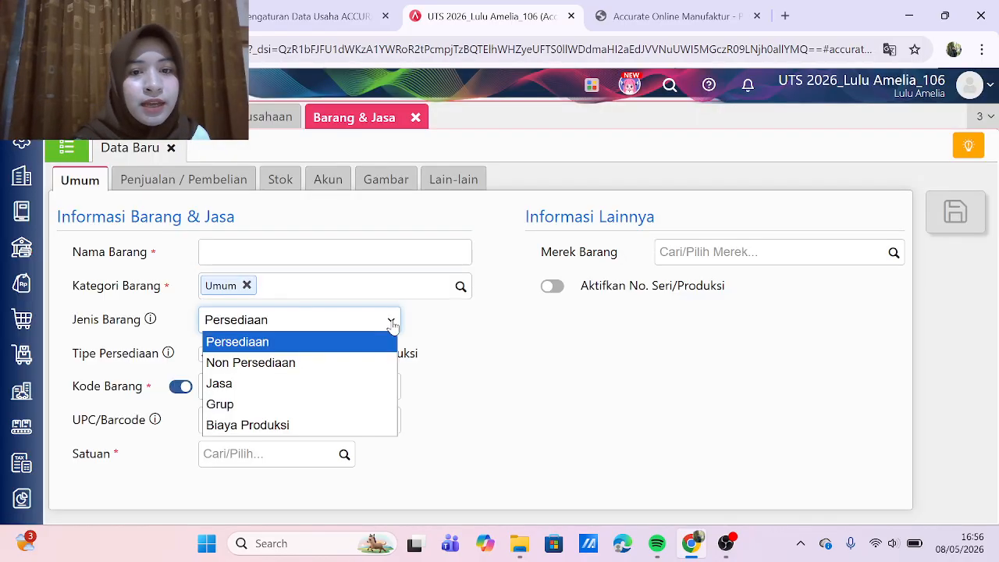
click(289, 425)
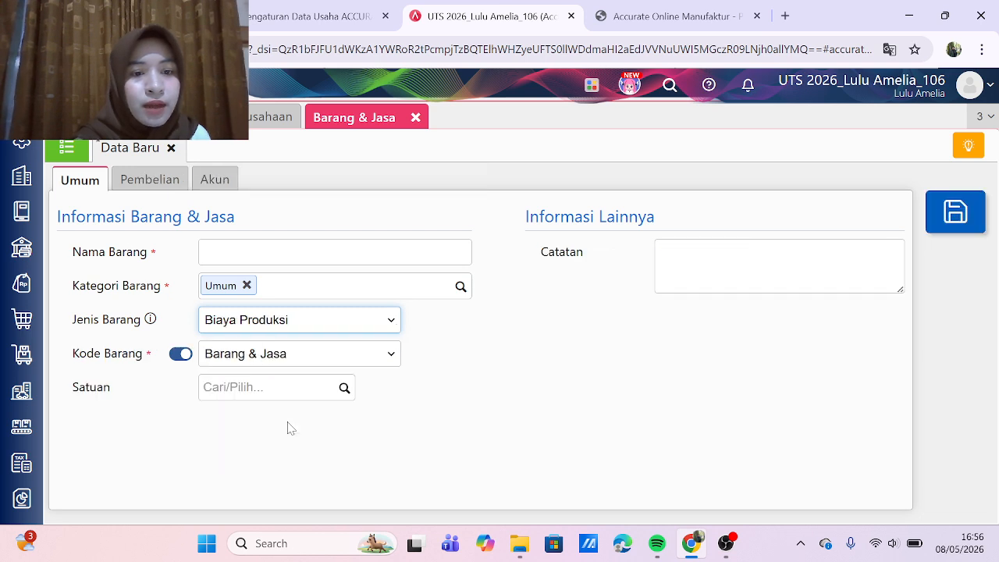
Step: Check the item name in the case PDF and enter Upah Tenaga Kerja Langsung as the Nama Barang
click(312, 252)
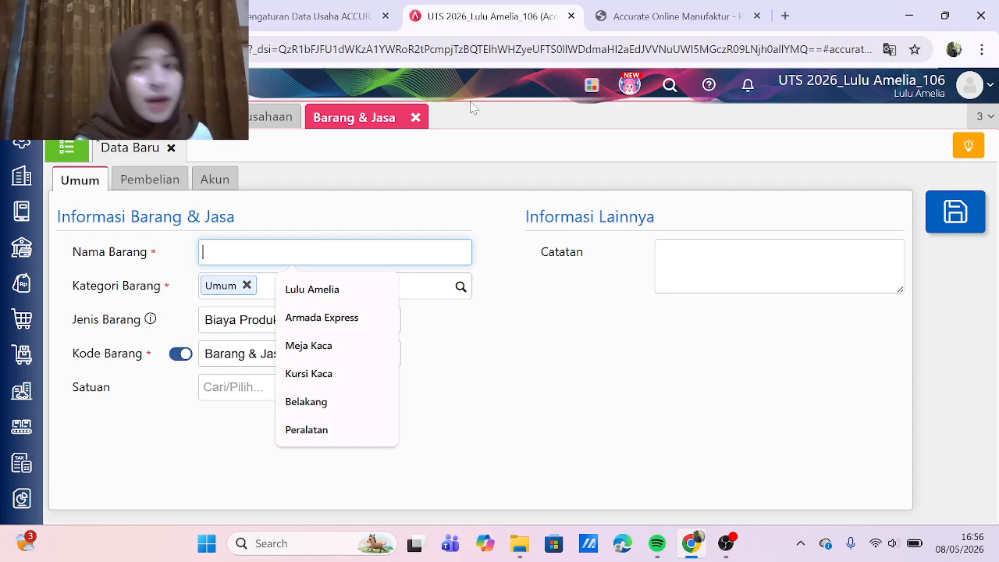
click(673, 6)
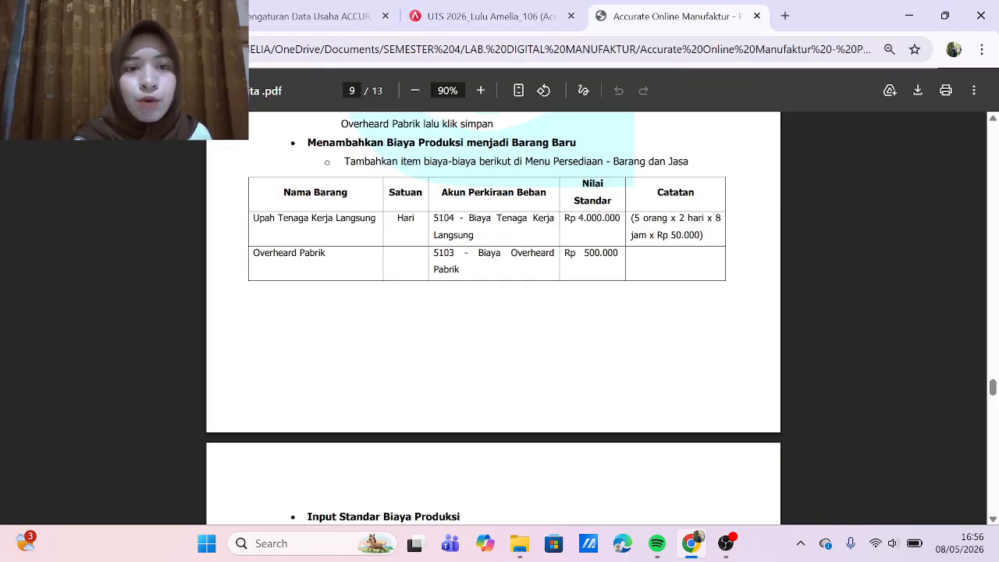
click(464, 19)
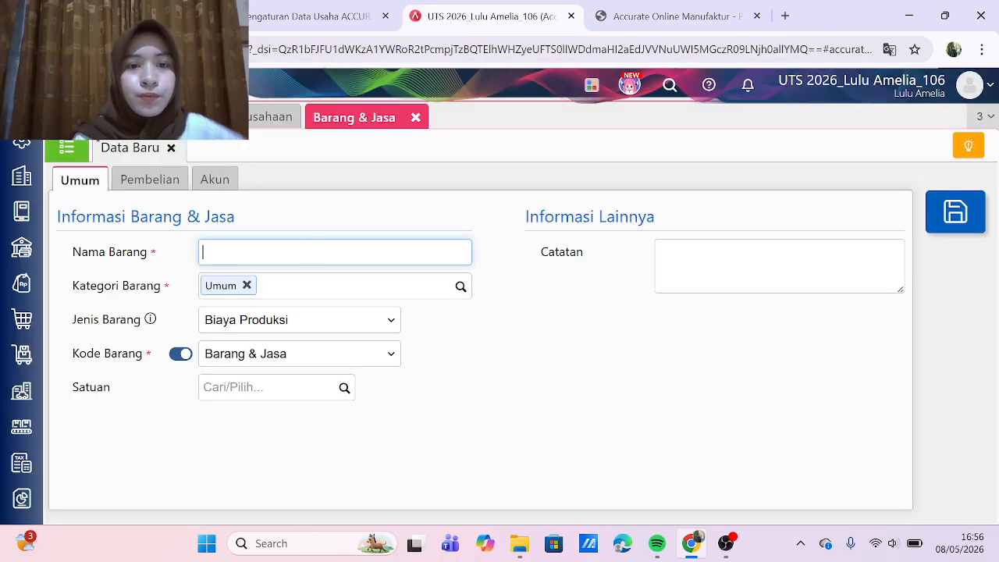
text(Upah )
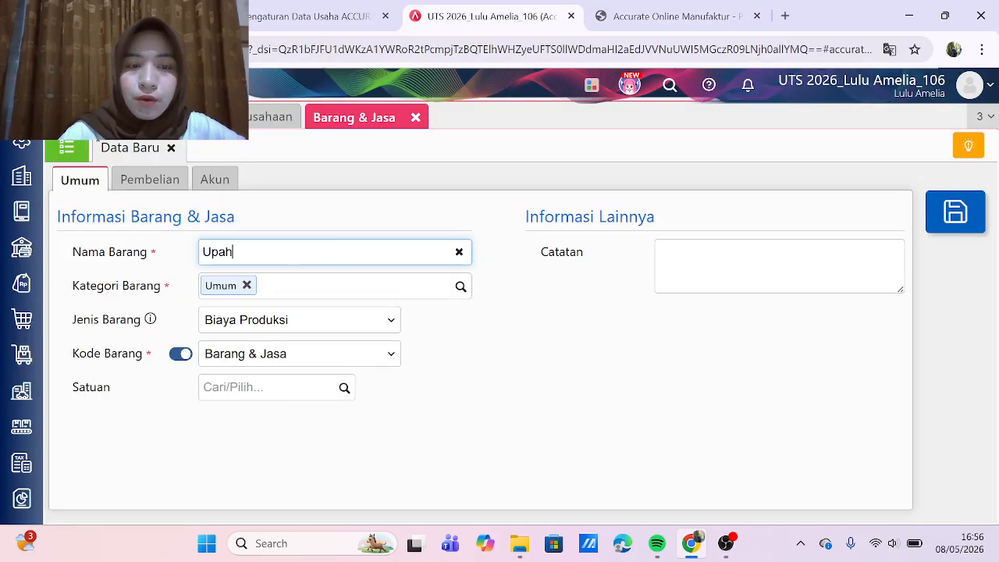
text(Tenaga Kerja Langsung)
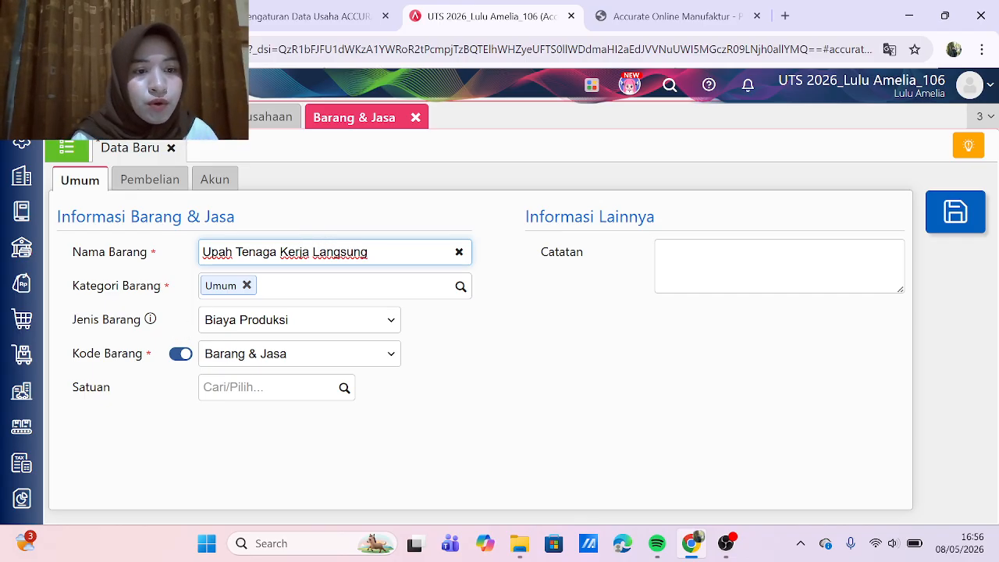
Step: Create Hari as a new unit and assign it as the item's Satuan
click(267, 387)
text(ha)
key(BackSpace)
key(BackSpace)
text(J)
key(BackSpace)
text(Ha)
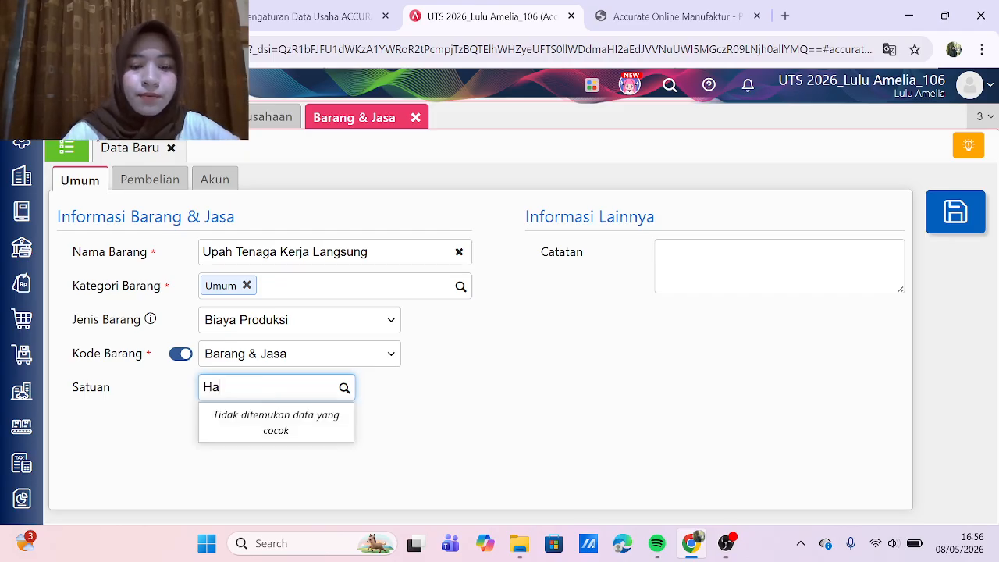
text(ri)
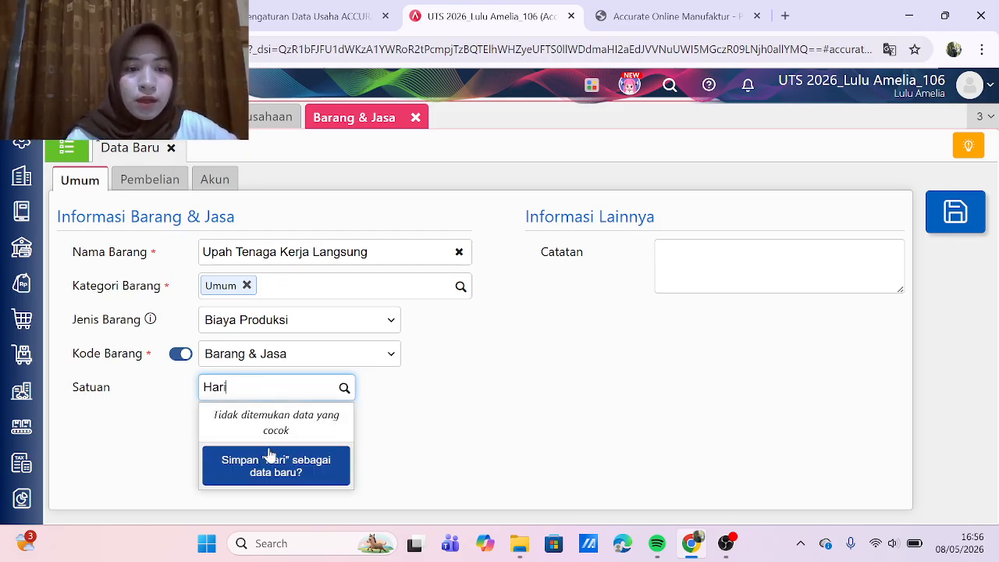
click(275, 463)
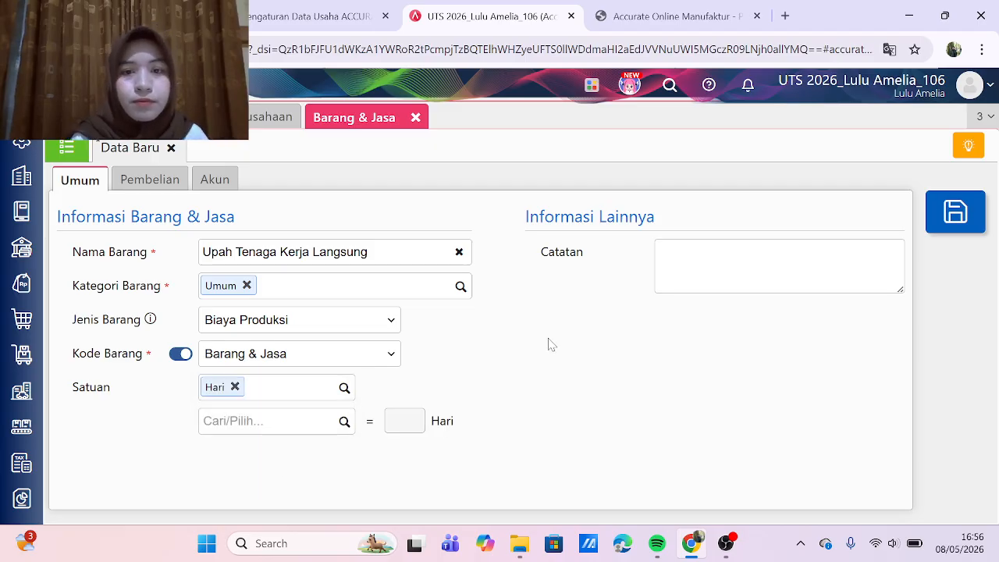
Step: Copy the wage note "(5 orang x 2 hari x 8 jam x Rp 50.000)" from the case PDF into the item's Catatan and save the item
click(686, 262)
click(671, 16)
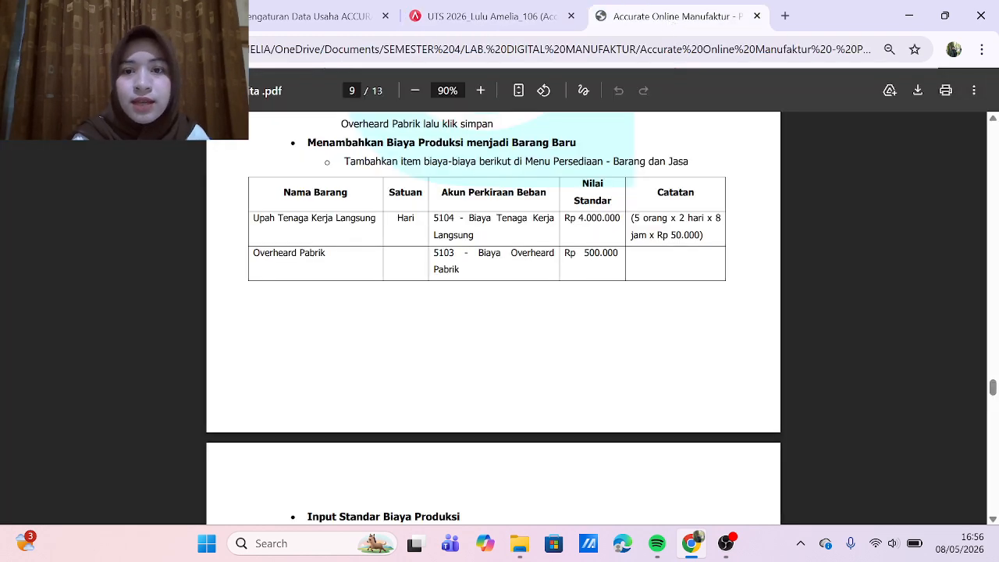
drag(630, 219, 703, 235)
key(ctrl+c)
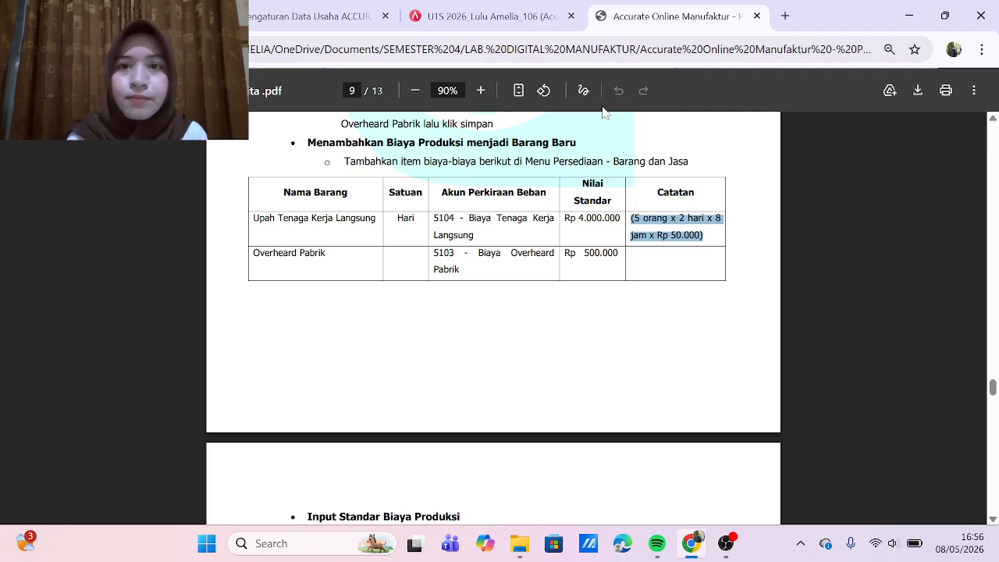
click(525, 17)
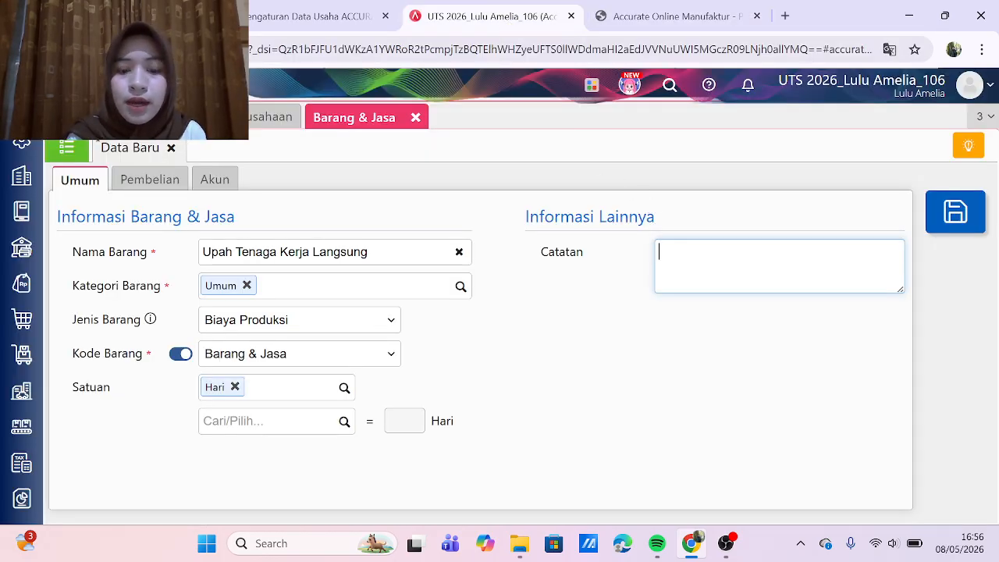
key(ctrl+v)
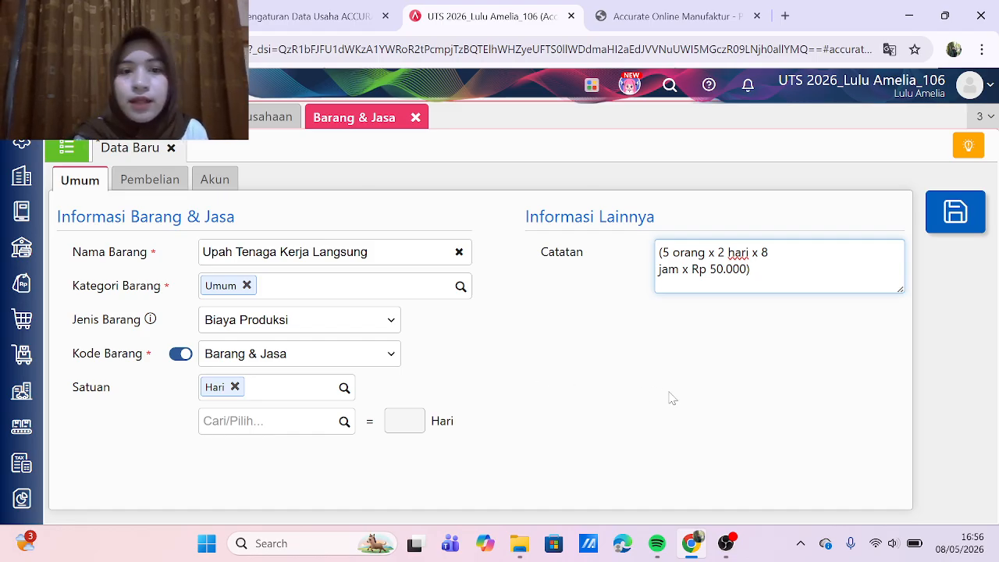
click(957, 214)
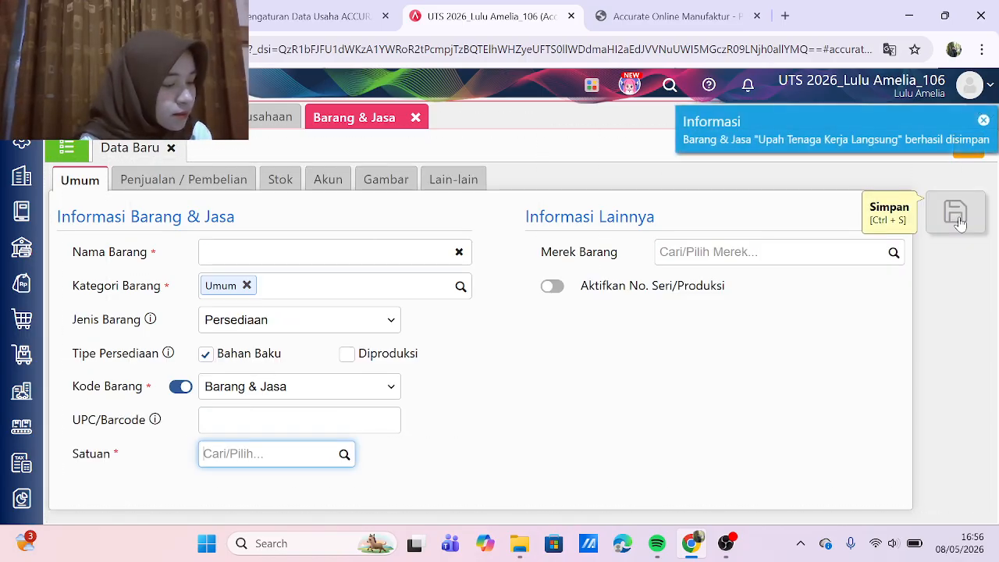
Step: Reopen the Upah Tenaga Kerja Langsung item, set its Beban account to 5104 Biaya Tenaga Kerja Langsung, and save it
click(69, 155)
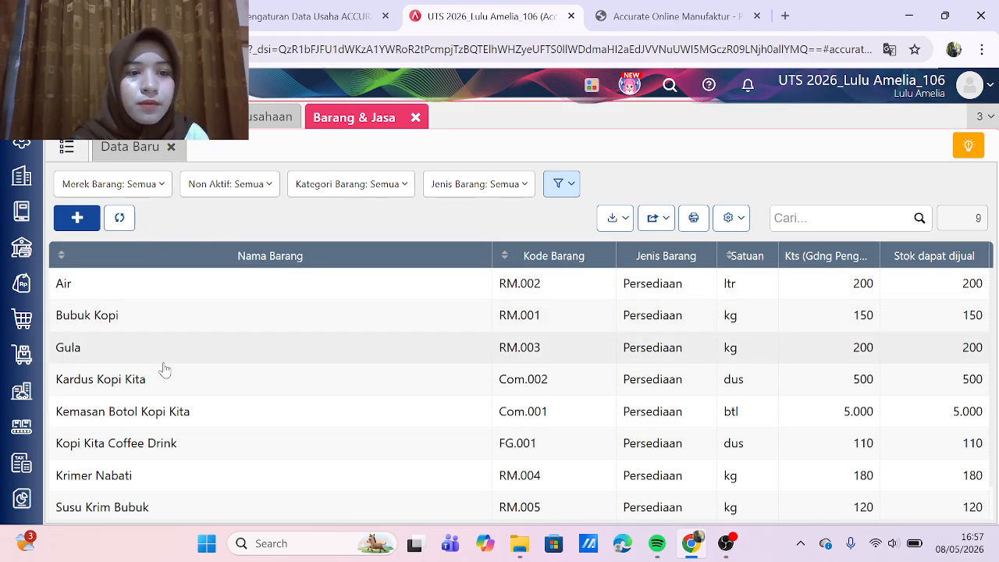
scroll(171, 396, down, 1)
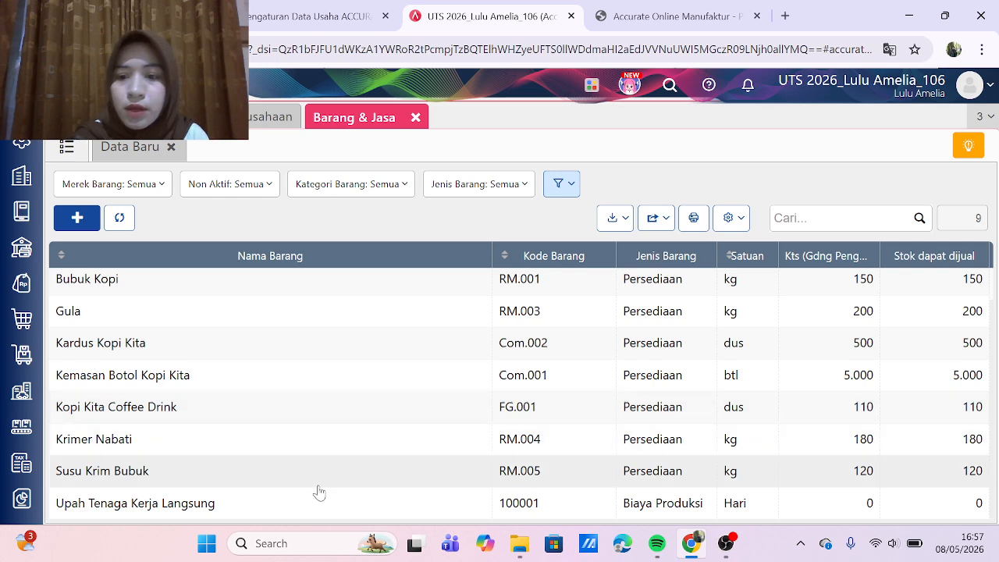
click(263, 507)
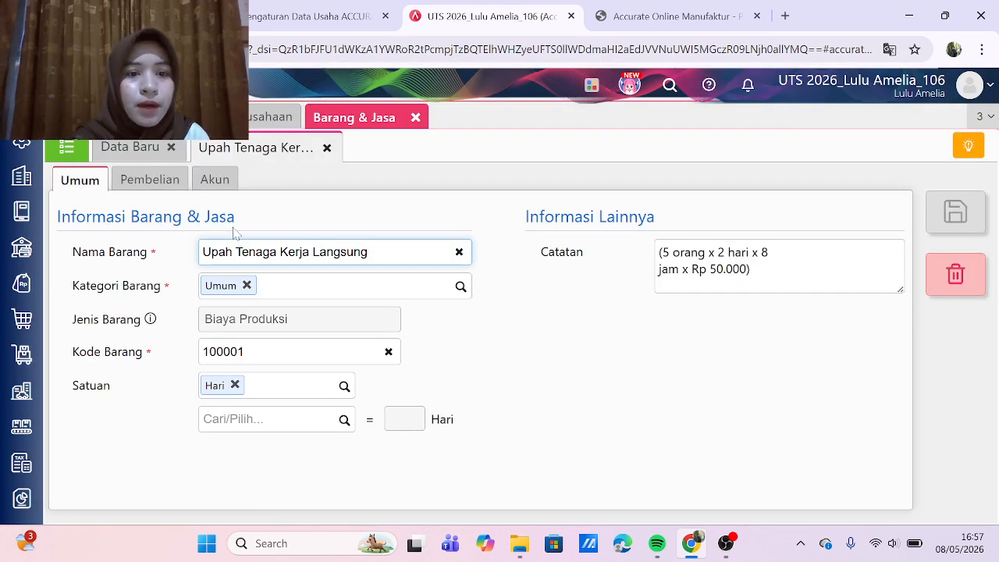
click(220, 181)
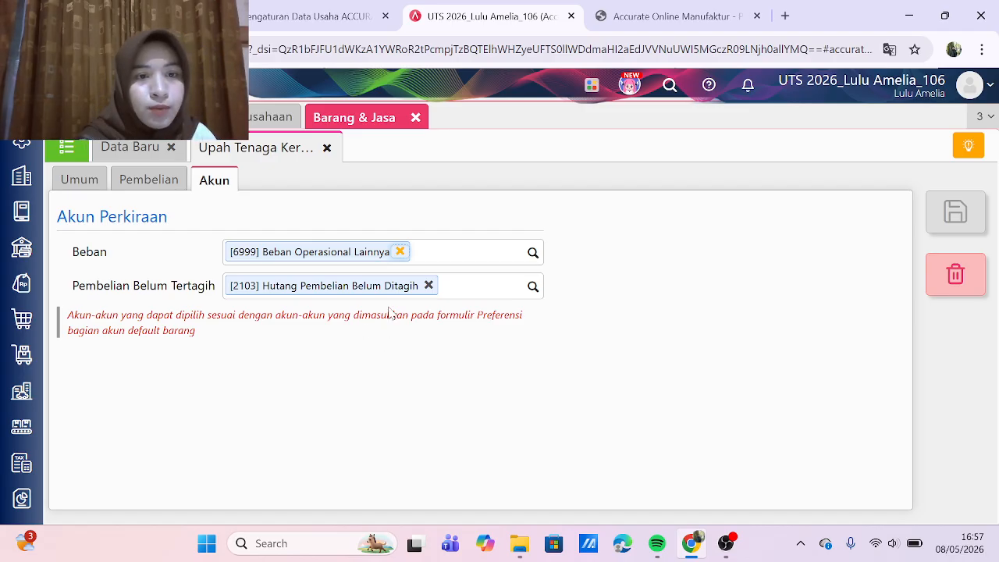
click(531, 259)
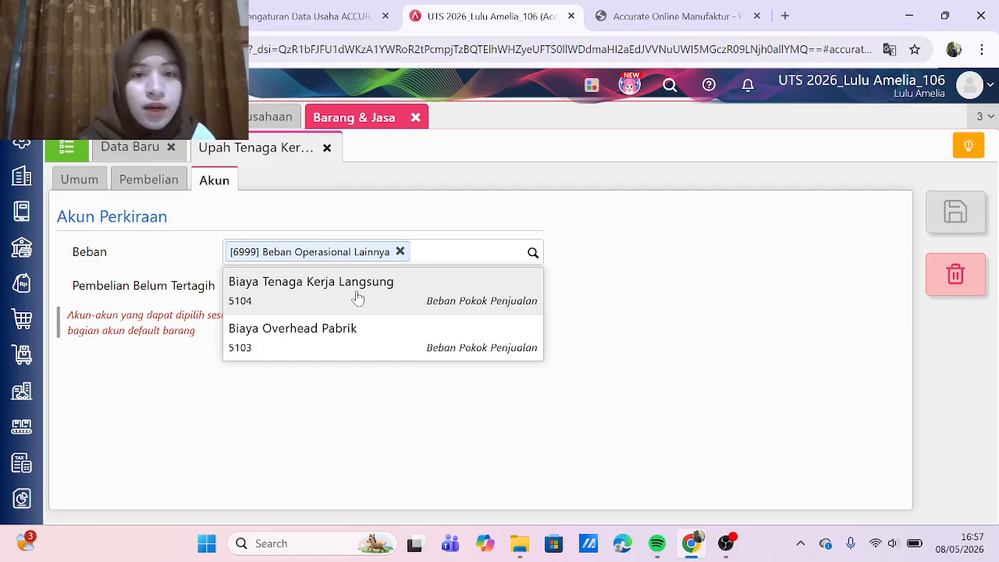
click(358, 298)
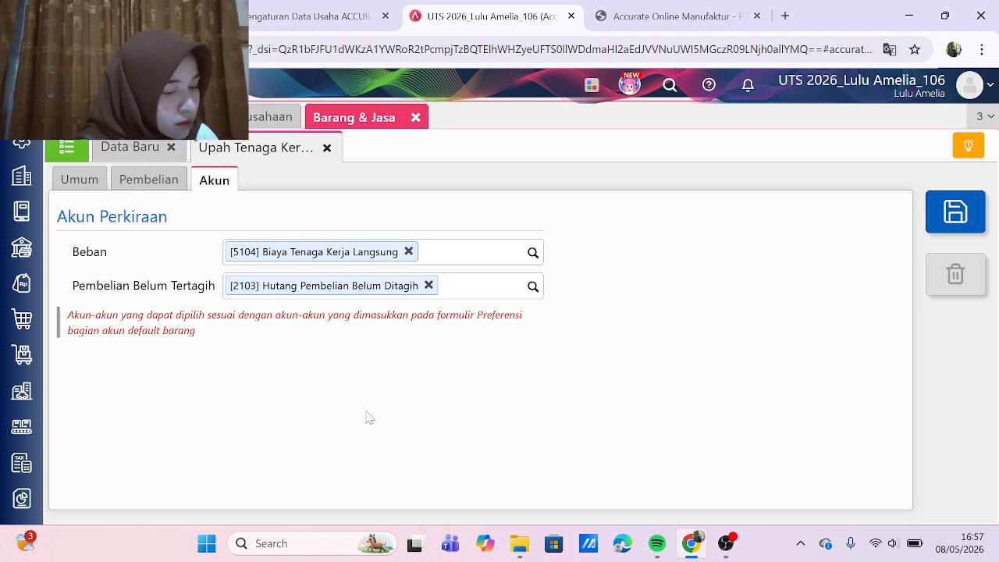
click(950, 212)
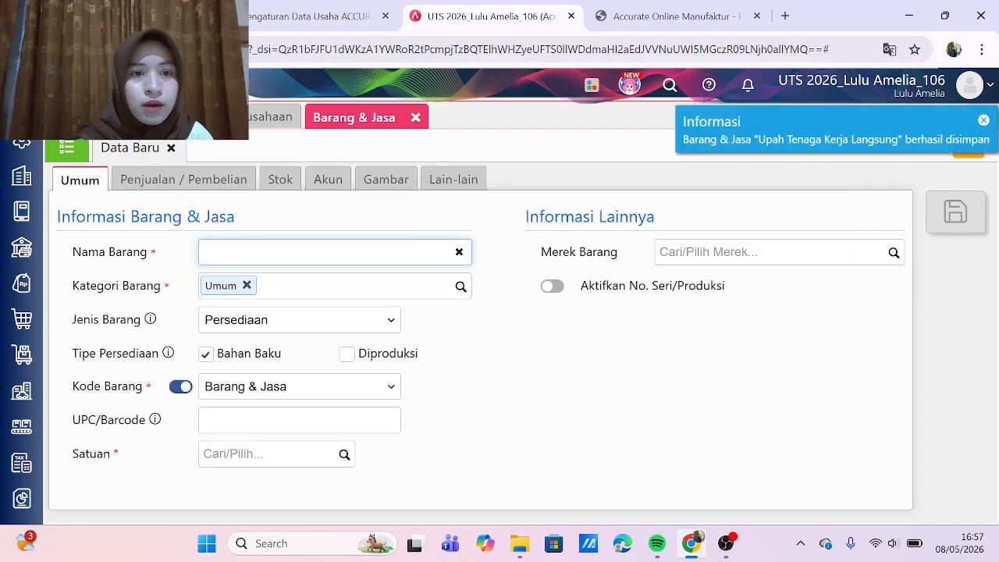
Step: Set the new item's Jenis Barang to Biaya Produksi and enter Overhead Pabrik as its Nama Barang
click(299, 334)
click(275, 425)
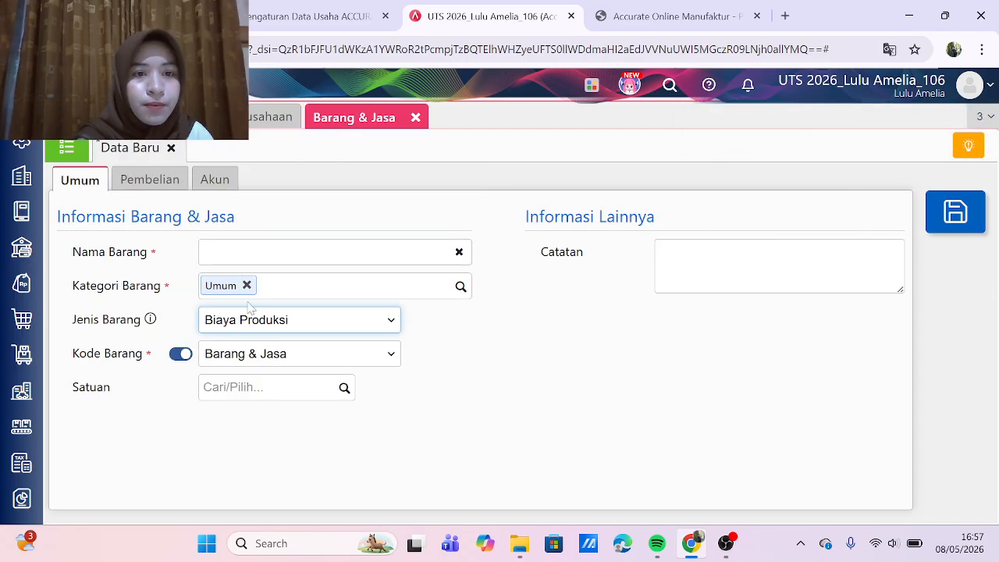
click(290, 252)
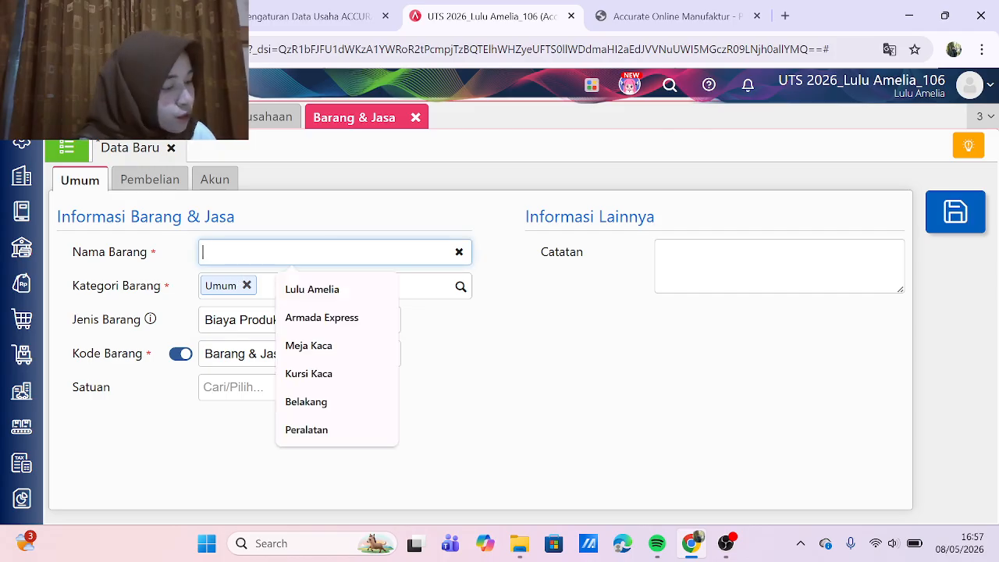
text(Overhead Pabrik)
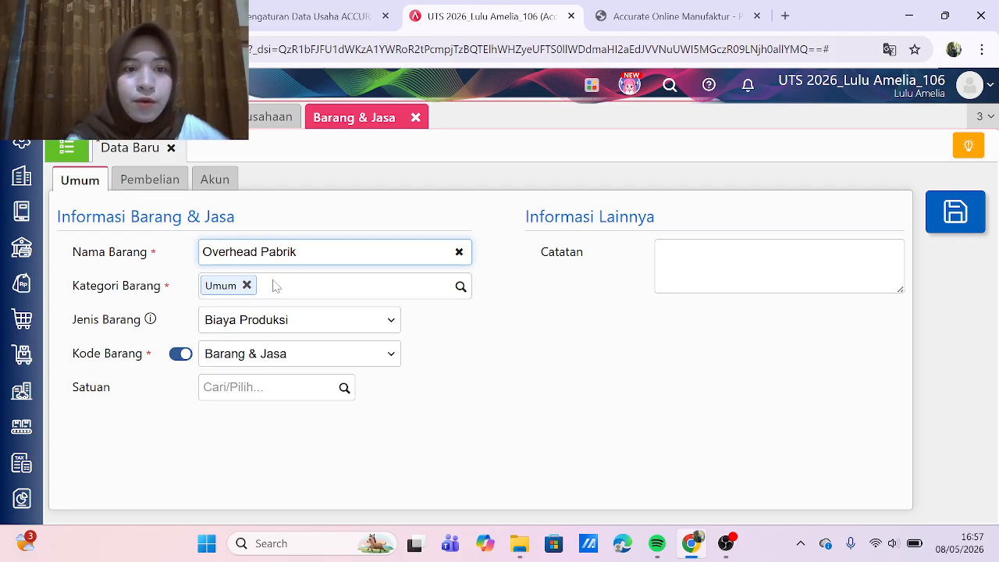
click(523, 361)
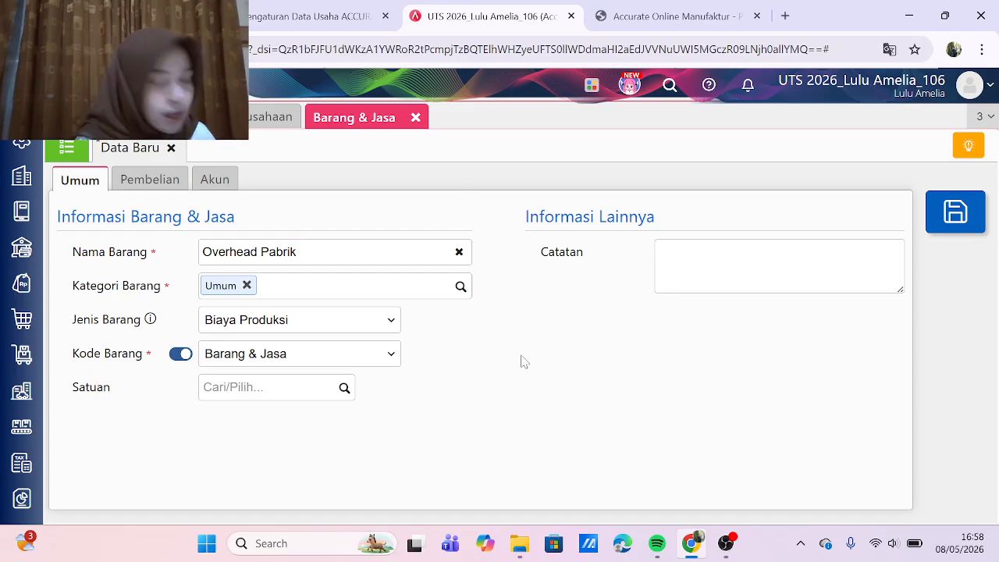
Step: Set the item's Beban account to 5103 Biaya Overhead Pabrik, save it without a unit, and close Barang & Jasa
click(215, 181)
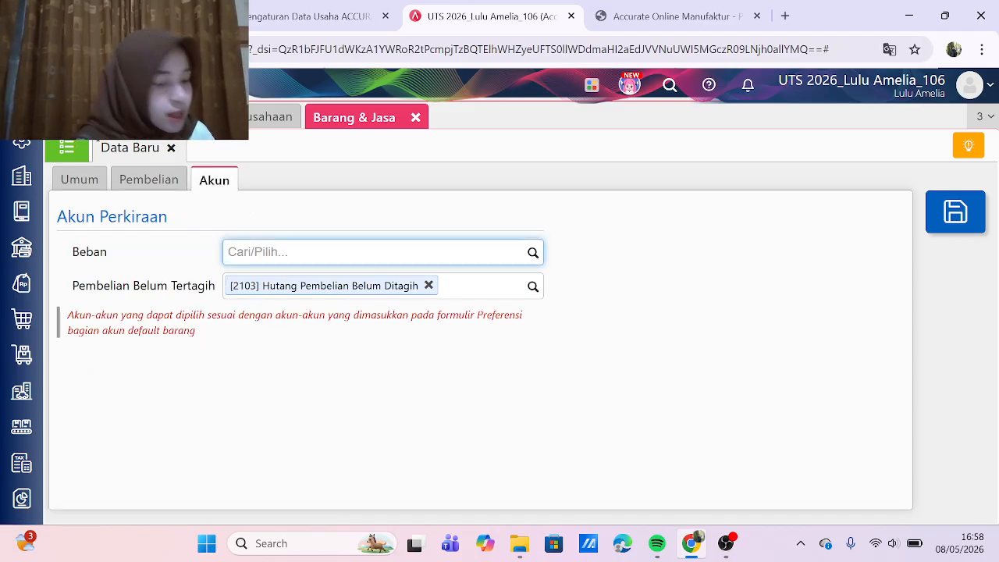
text(5103)
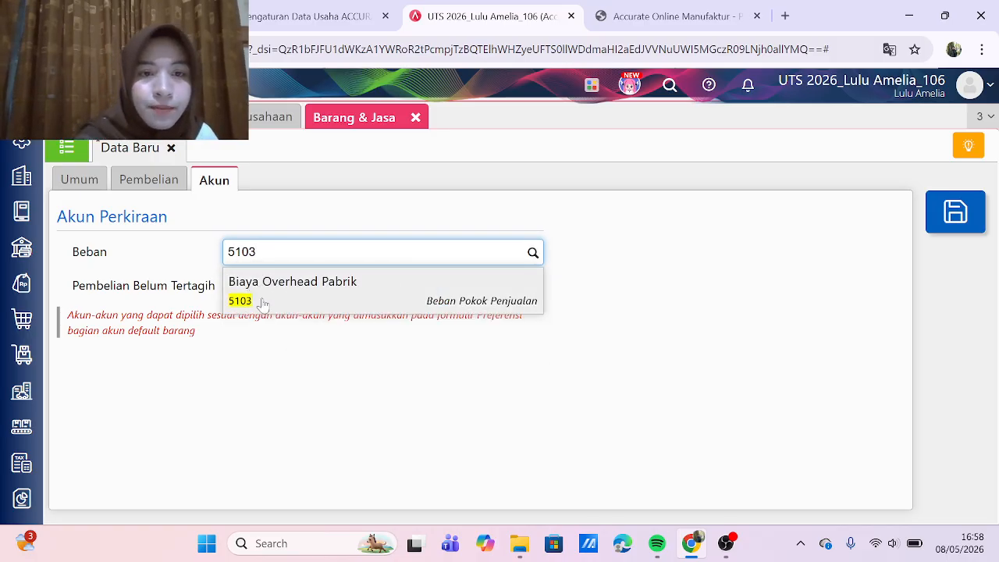
click(261, 297)
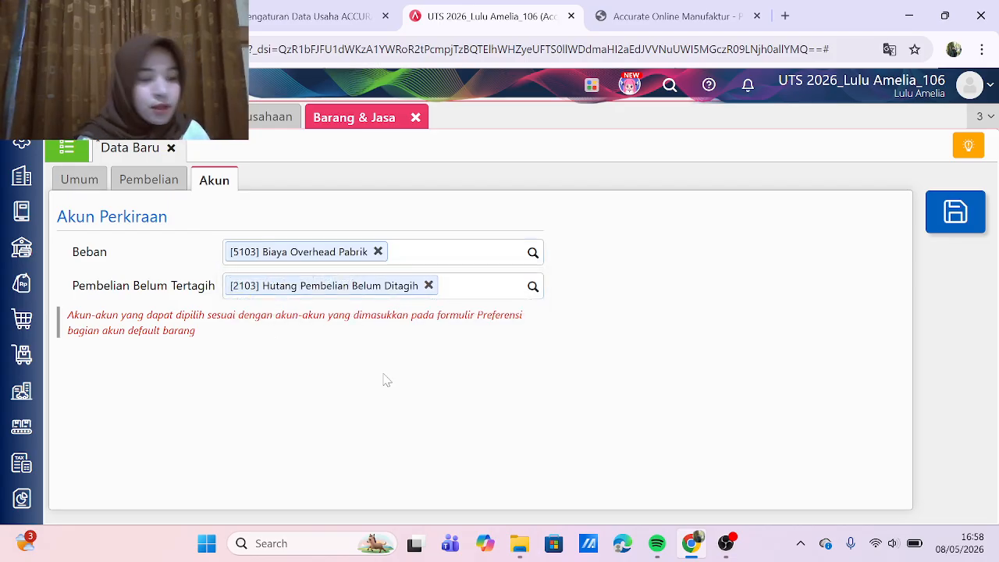
click(955, 214)
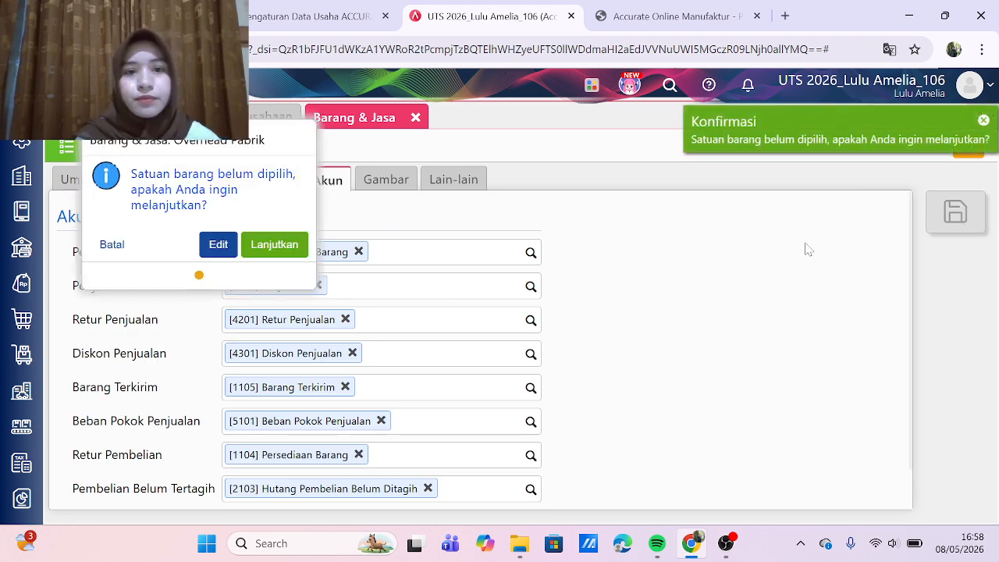
click(274, 246)
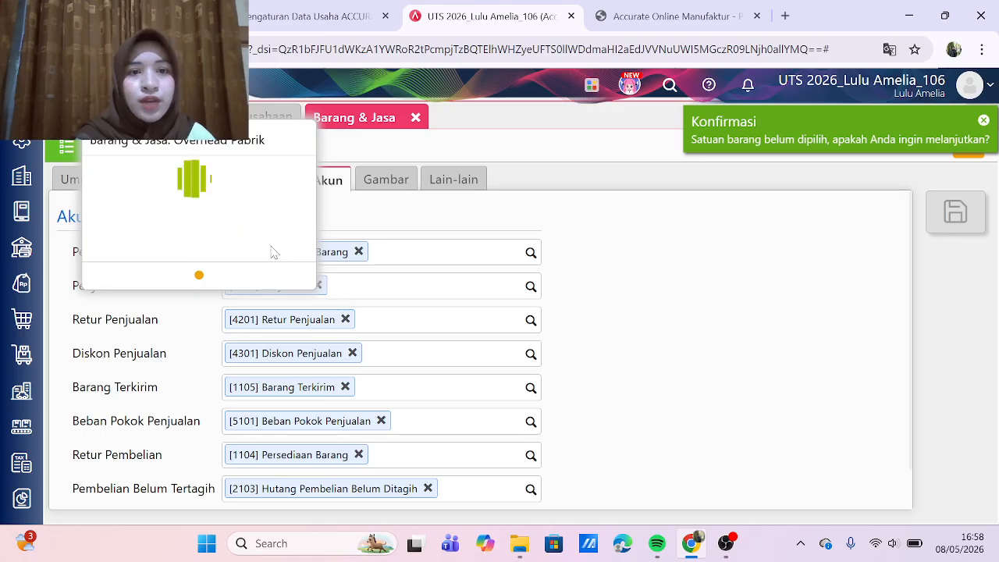
click(415, 117)
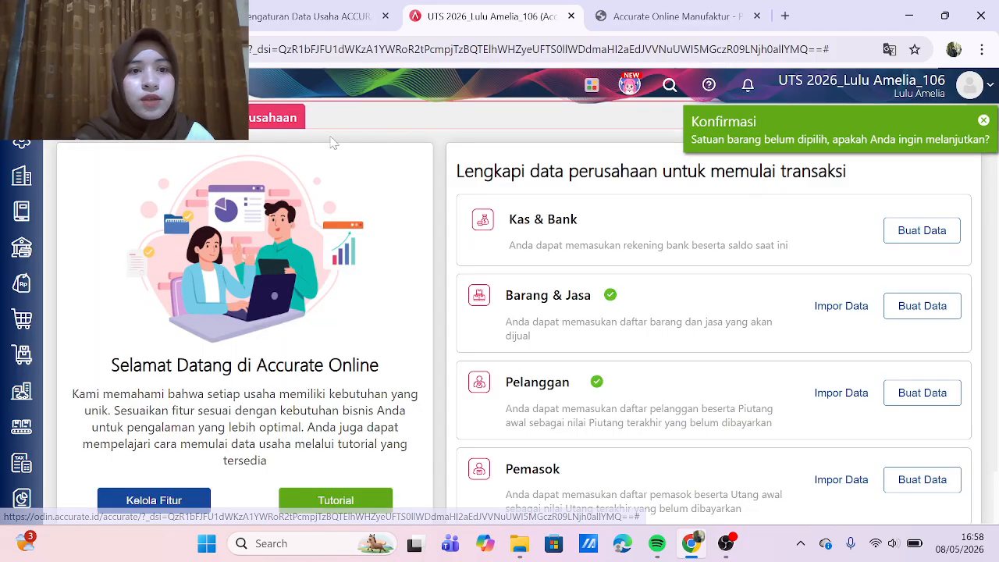
Step: Read the Input Standar Biaya Produksi instructions and standard price table in the case PDF, and return to Accurate Online
click(647, 9)
scroll(425, 304, down, 3)
scroll(425, 304, down, 2)
scroll(427, 304, down, 2)
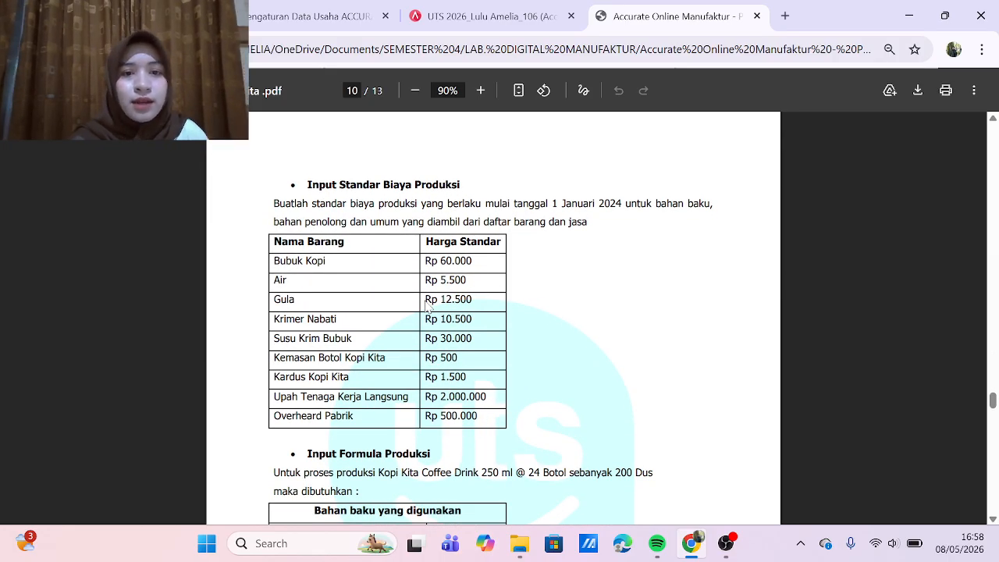
scroll(428, 307, down, 1)
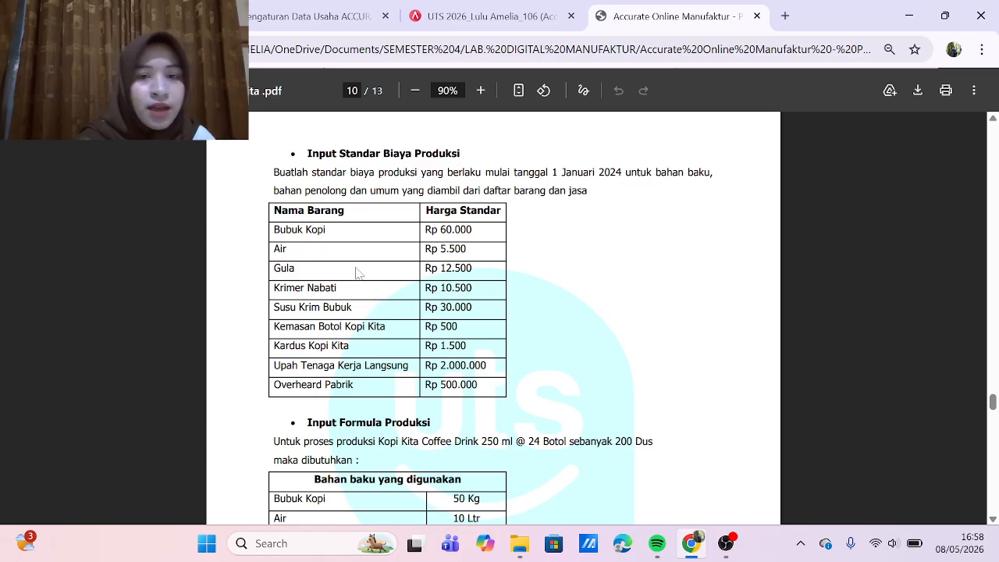
click(482, 9)
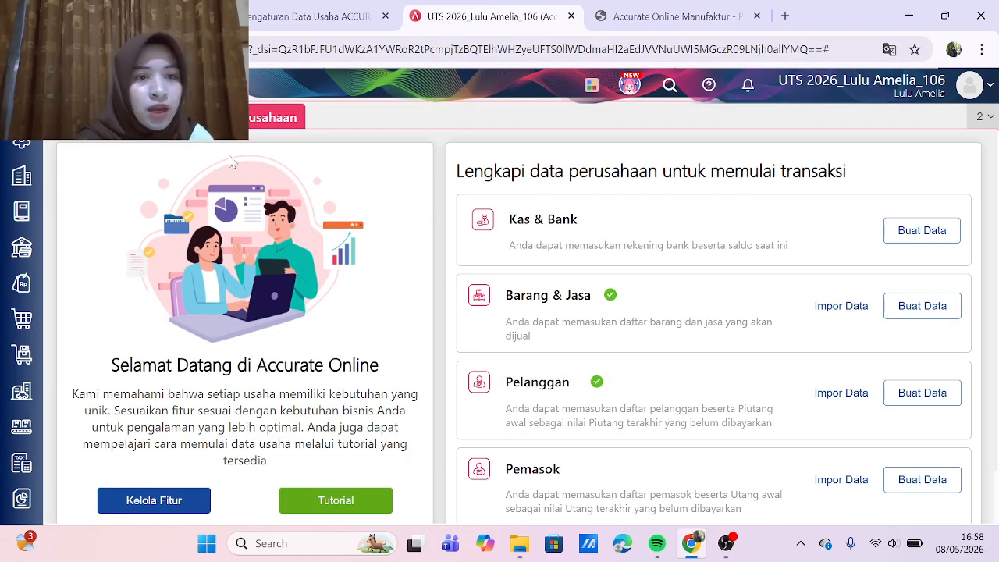
Step: Start a new Standar Biaya Produksi record under Manufaktur and set its Mulai Berlaku date to 01/01/2024
click(23, 438)
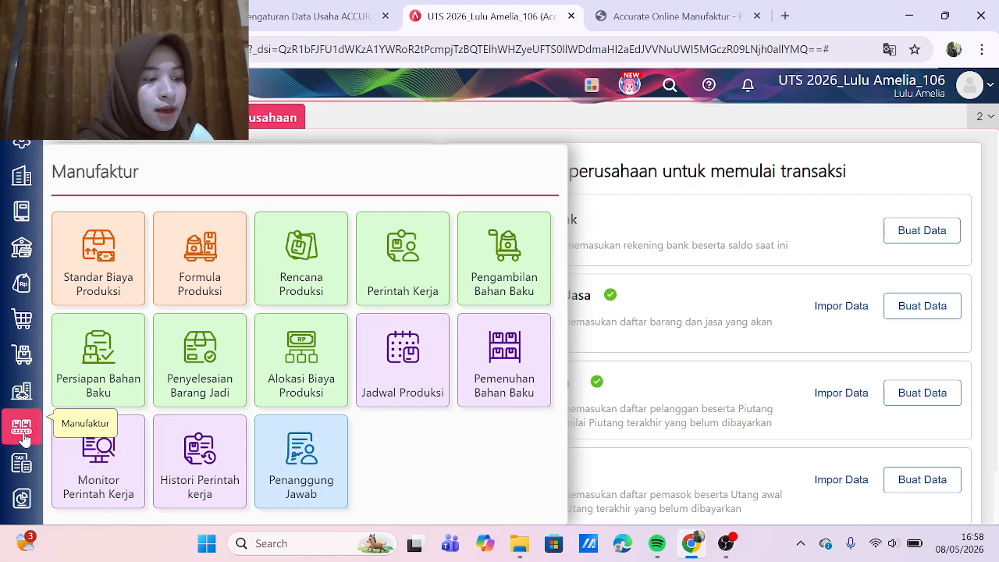
click(98, 270)
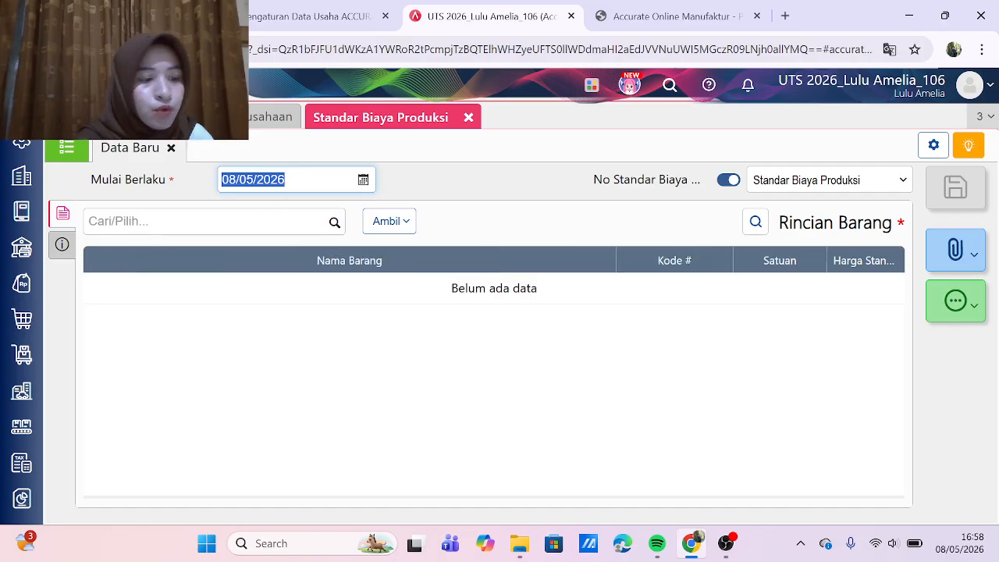
text(0)
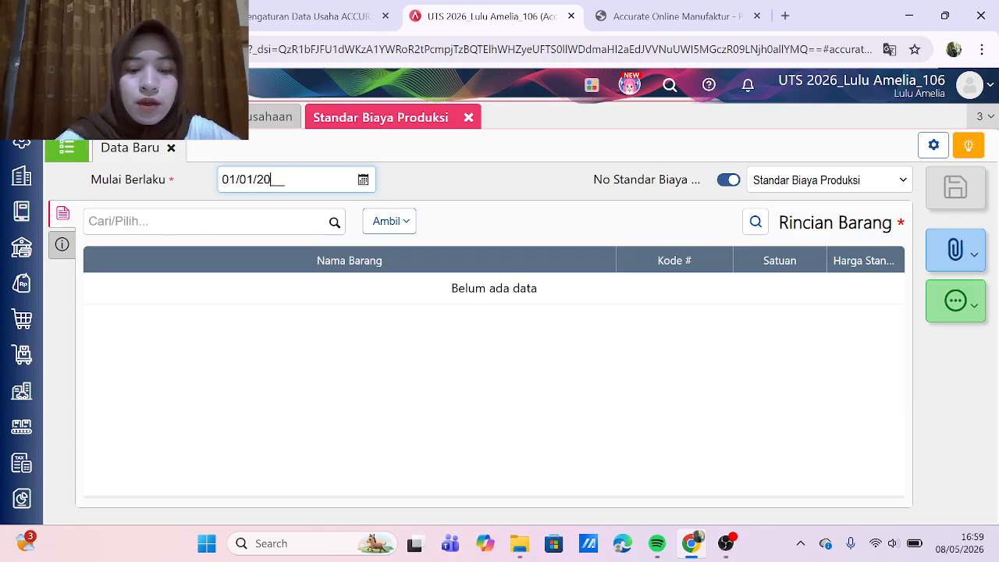
text(10102024)
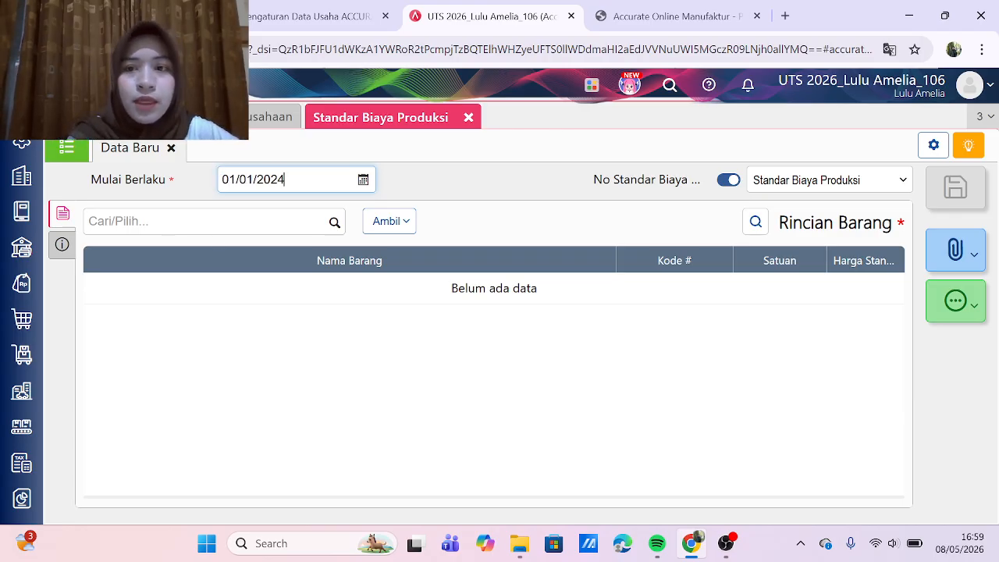
key(Tab)
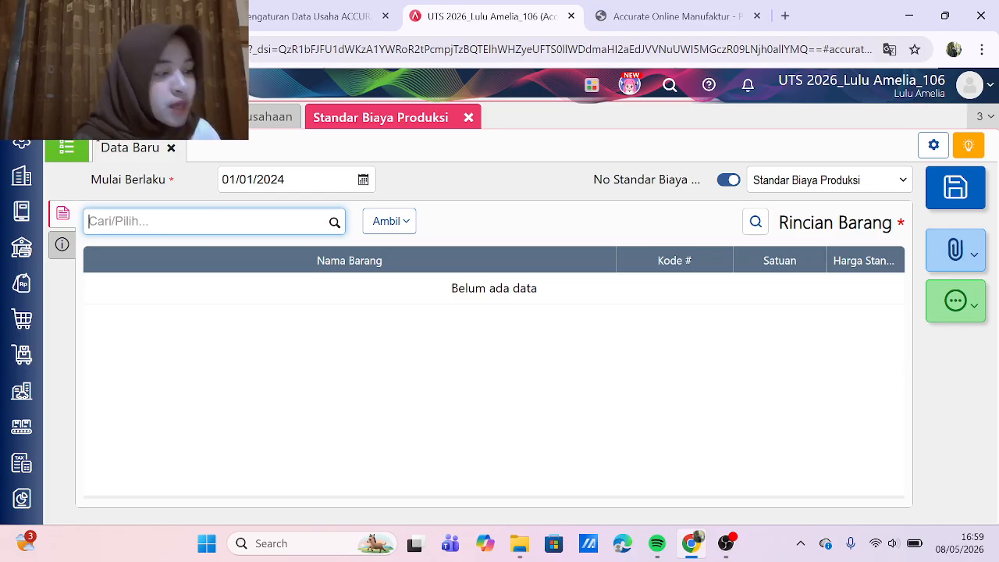
Step: Add Bubuk Kopi to the standard cost record with a Harga Standar of 60.000
text(bubuk)
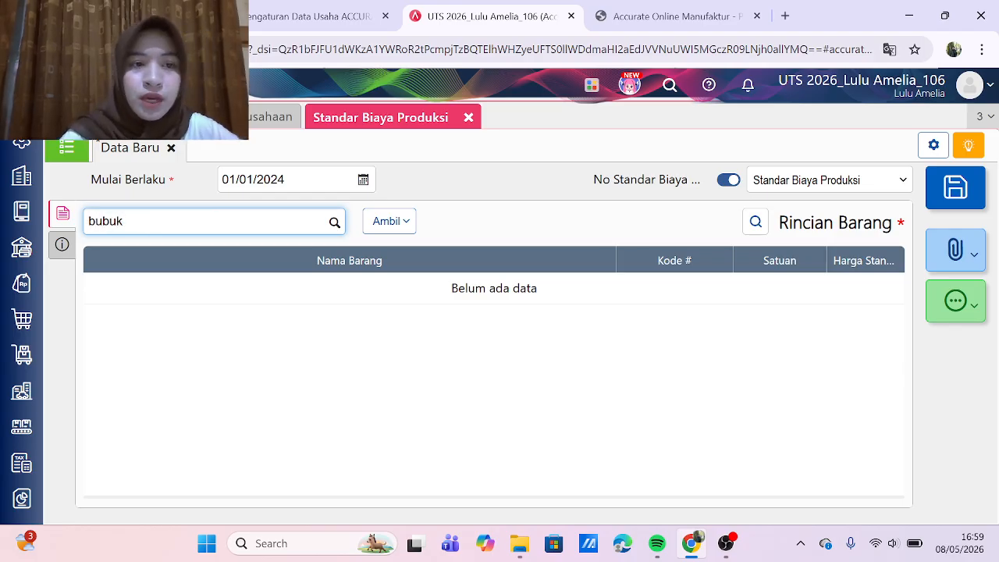
click(175, 275)
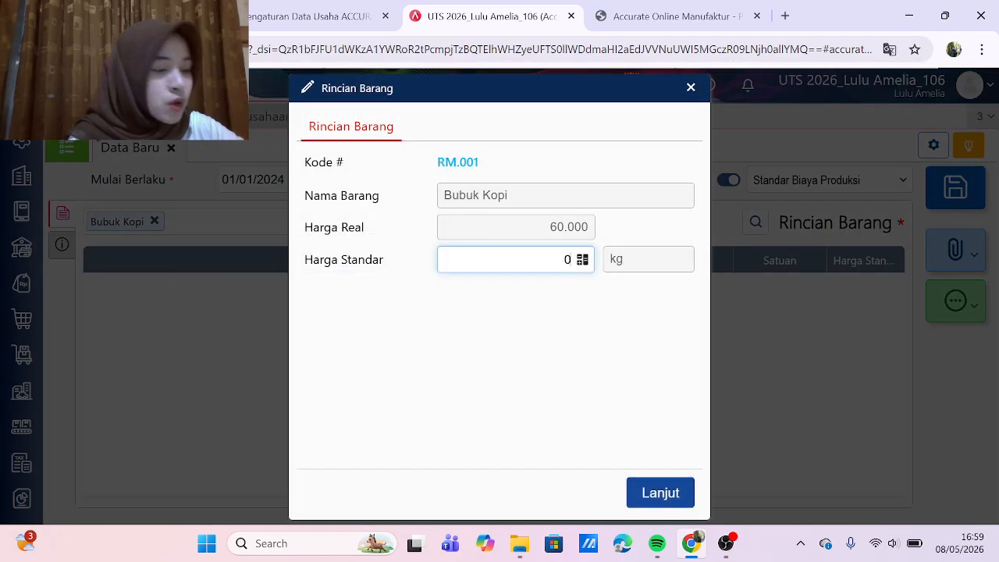
text(60.000)
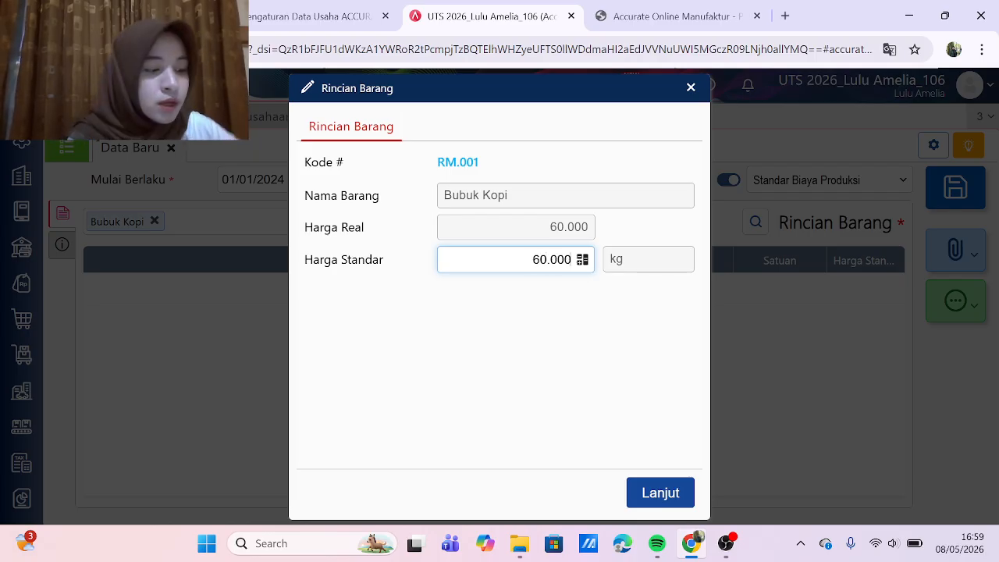
click(650, 495)
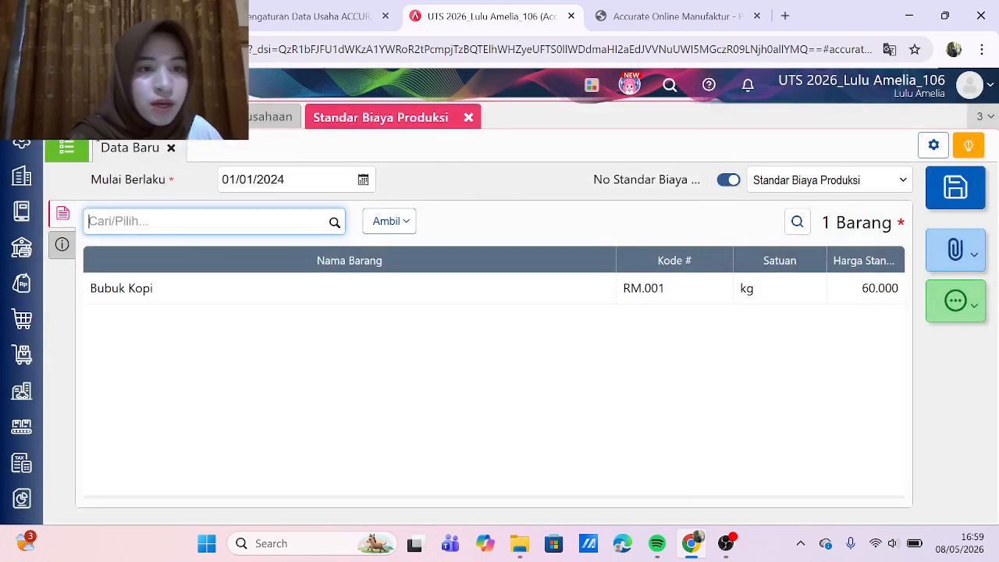
Step: Add Air (RM.002) to the standard cost record with a Harga Standar of 5.500
text(air)
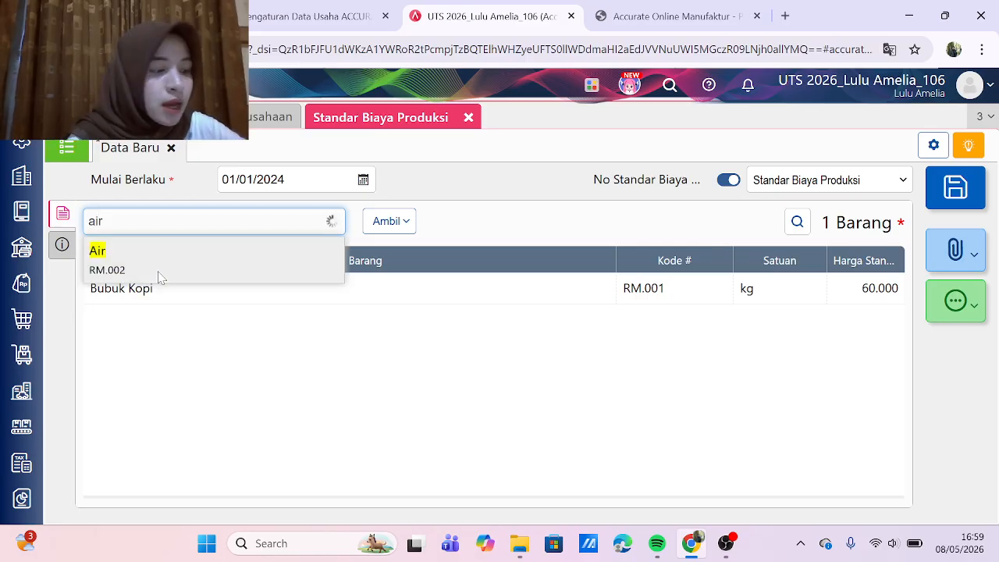
click(158, 277)
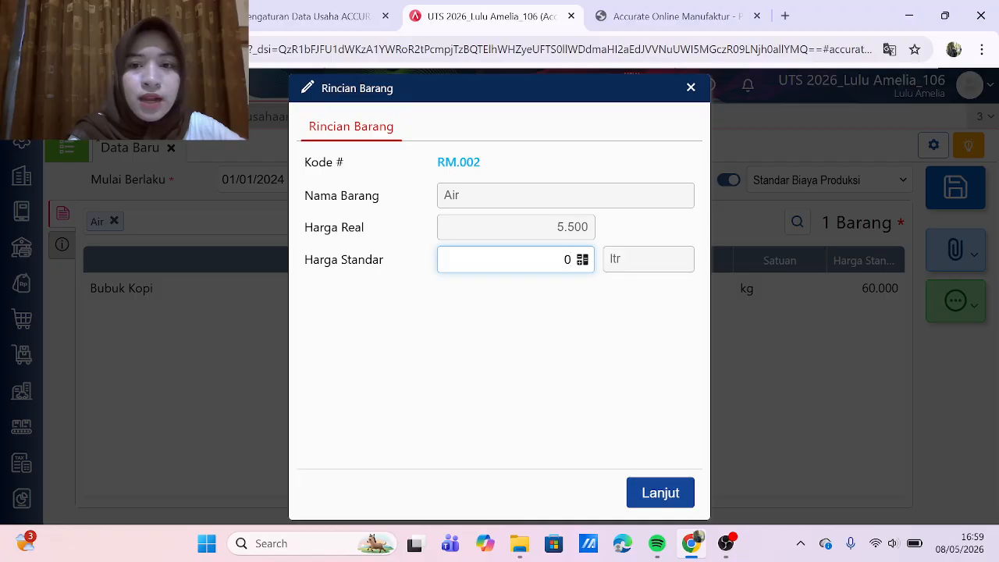
text(5.500)
click(660, 493)
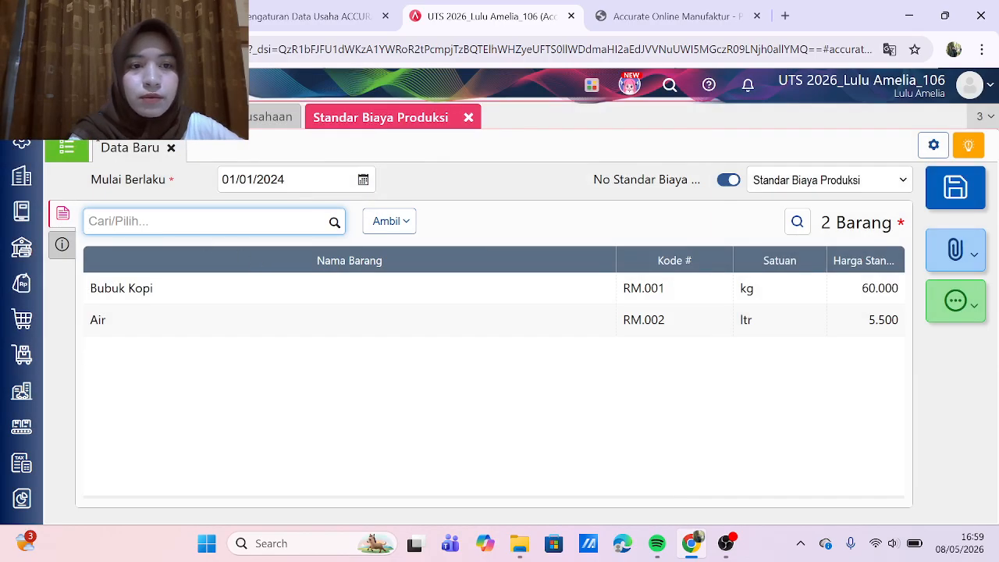
Step: Add Gula (RM.003) to the standard cost record with a Harga Standar of 12.500
text(gula)
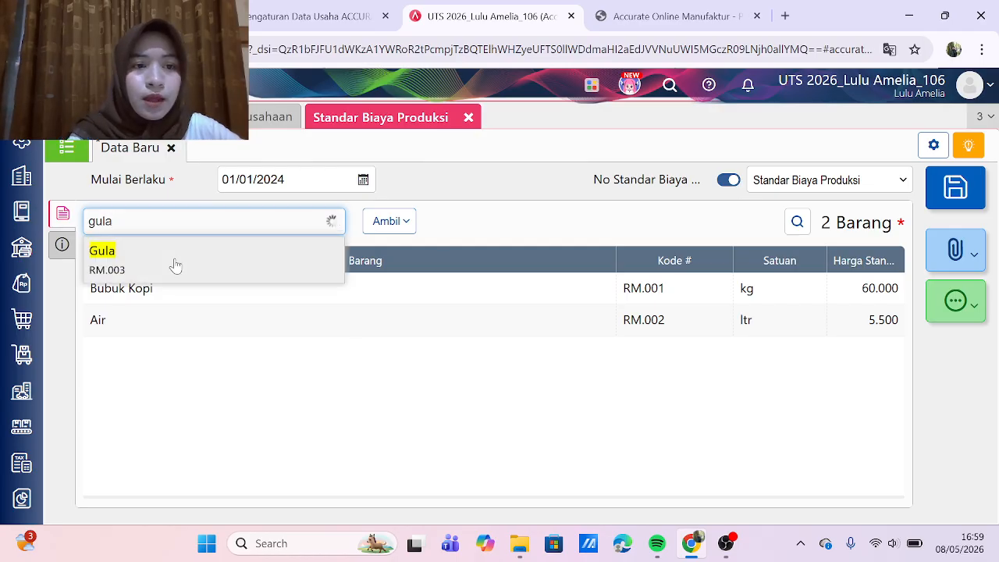
click(175, 265)
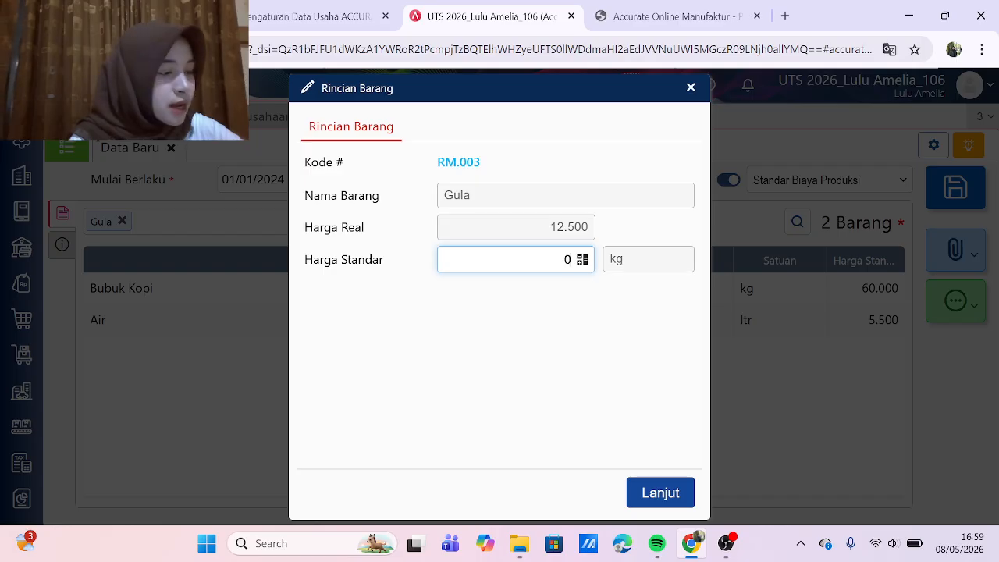
text(124)
key(BackSpace)
text(500)
click(650, 490)
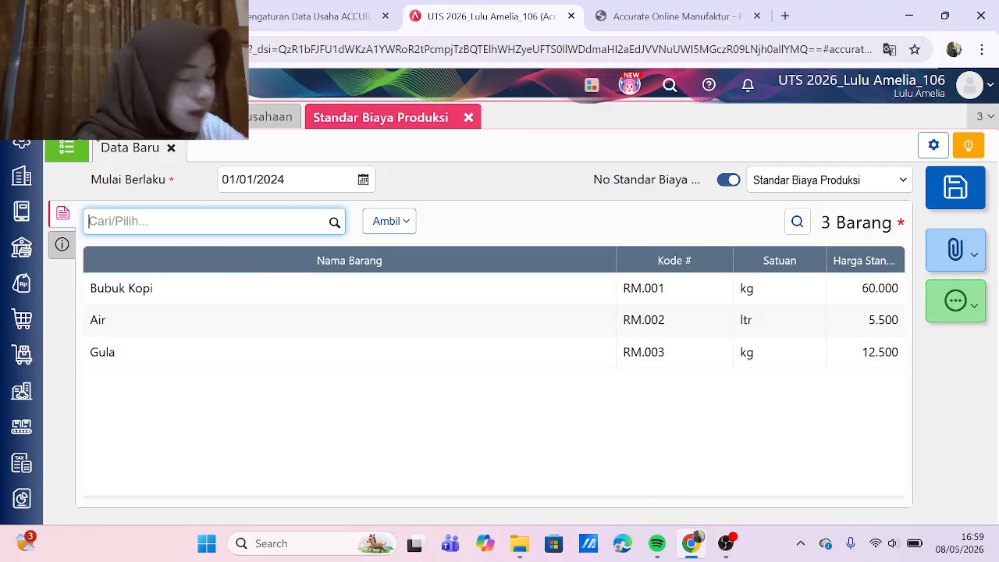
Step: Add Krimer Nabati (RM.004) to the standard cost record with a Harga Standar of 10.500
text(krimer)
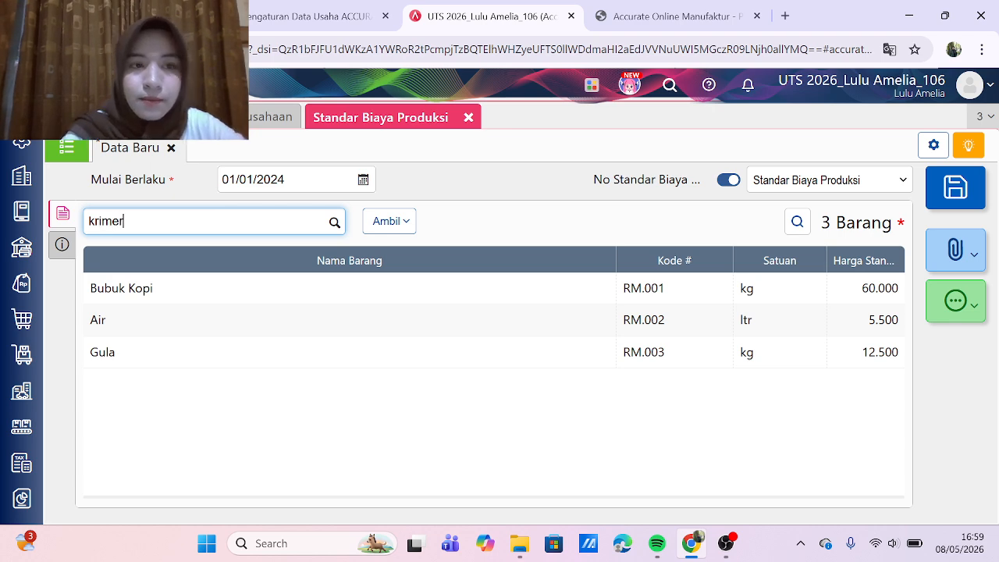
click(154, 253)
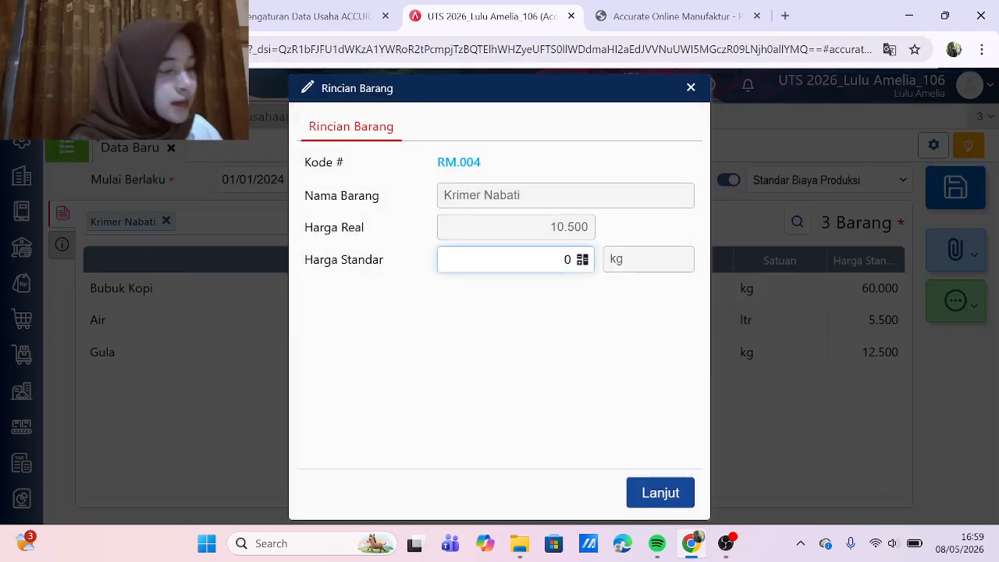
text(10.500)
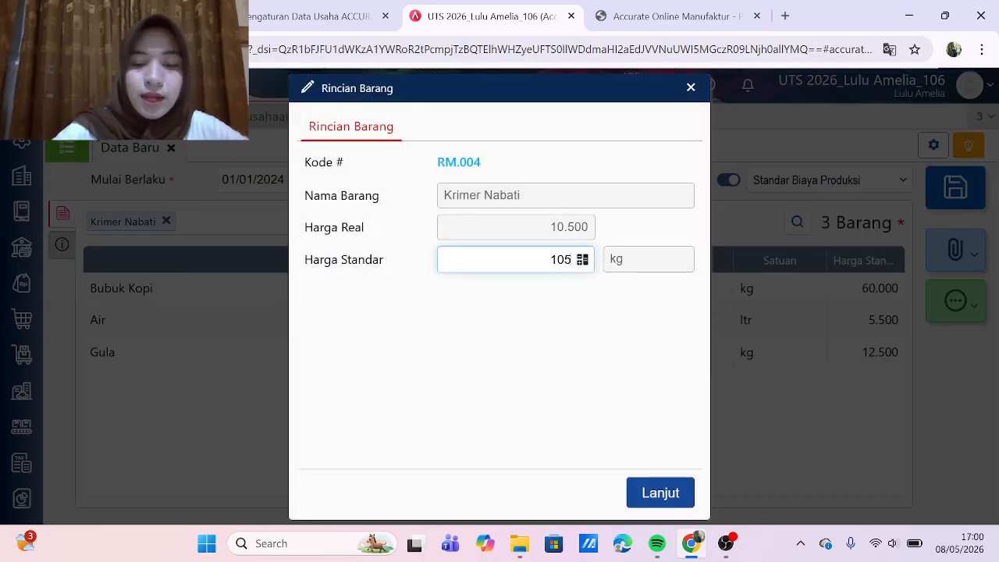
click(663, 494)
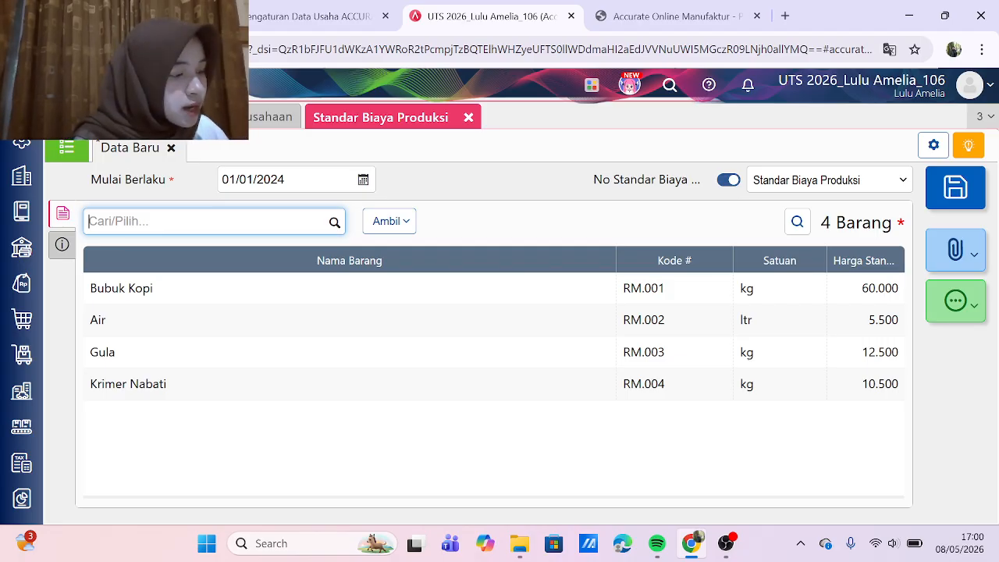
Step: Add Susu Krim Bubuk (RM.005) to the standard cost record with a Harga Standar of 30.000
text(susu krim)
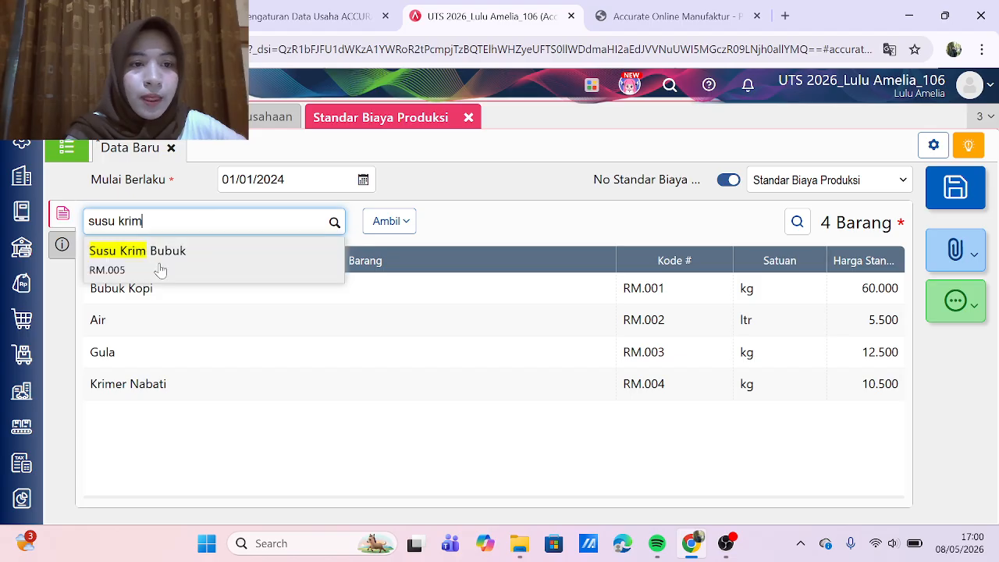
click(160, 268)
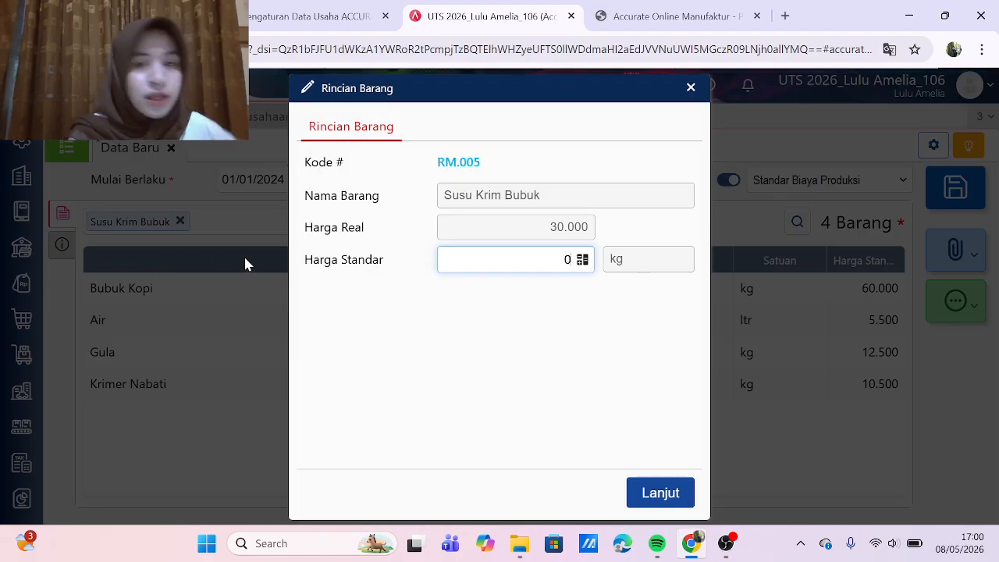
text(300)
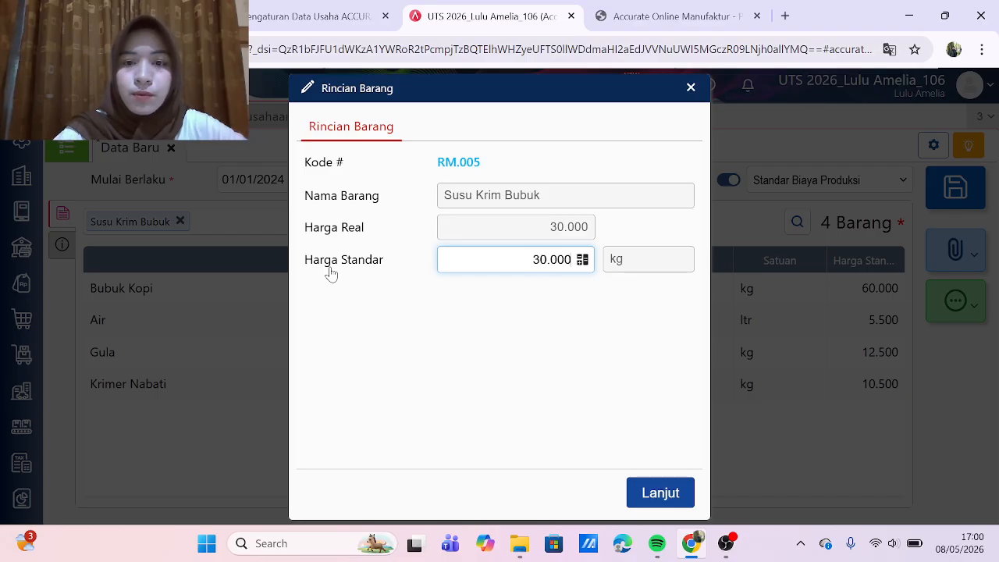
click(642, 494)
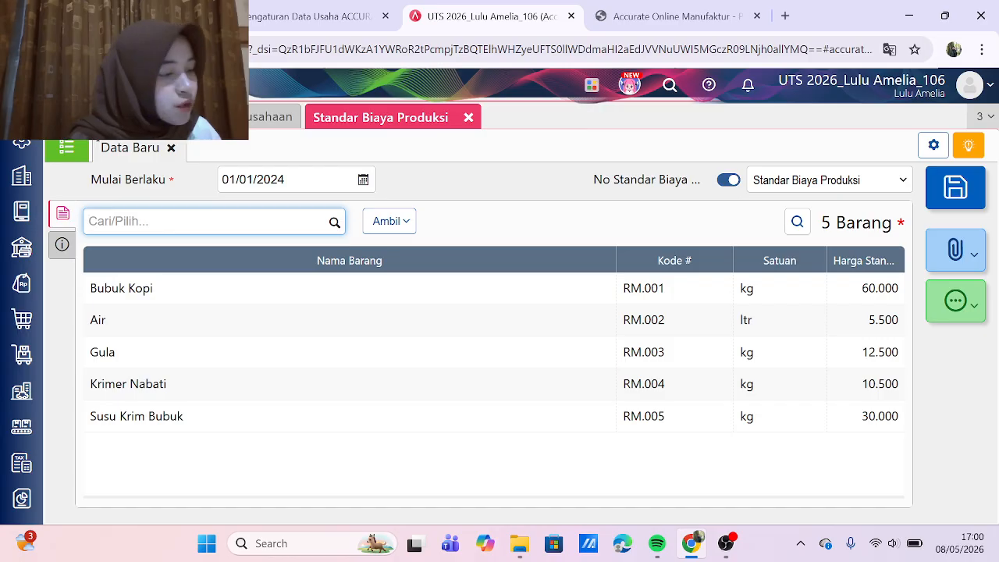
Step: Add Kemasan Botol Kopi Kita (Com.001) to the standard cost record with a Harga Standar of 500
text(kemasan)
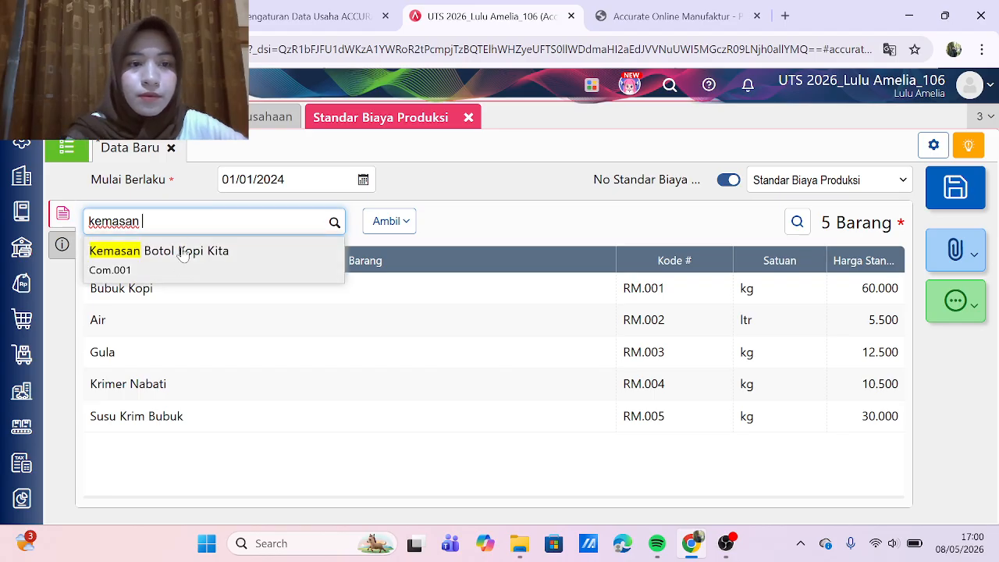
click(182, 263)
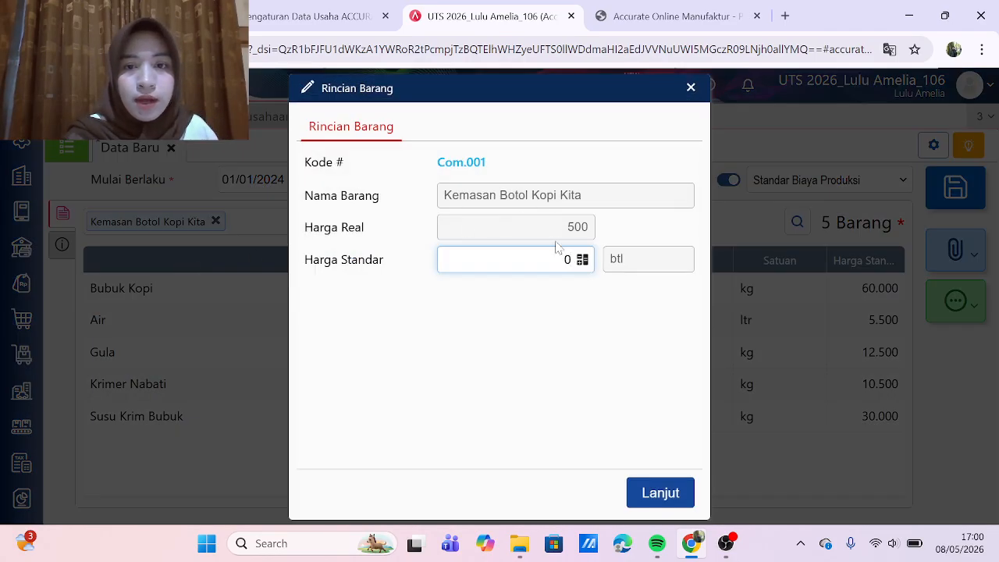
text(500)
click(648, 489)
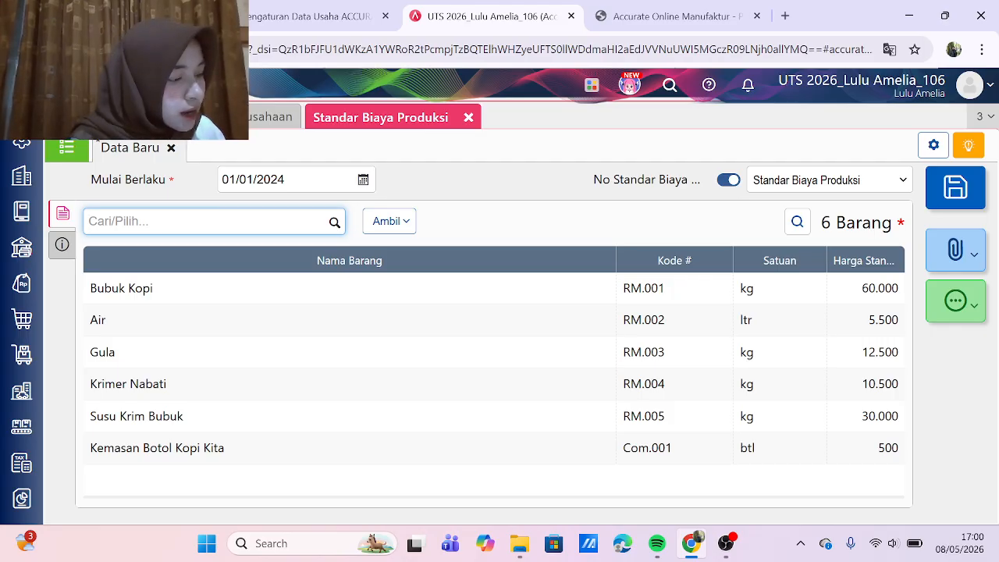
Step: Add Kardus Kopi Kita (Com.002) to the standard cost record with a Harga Standar of 1.500
text(ka)
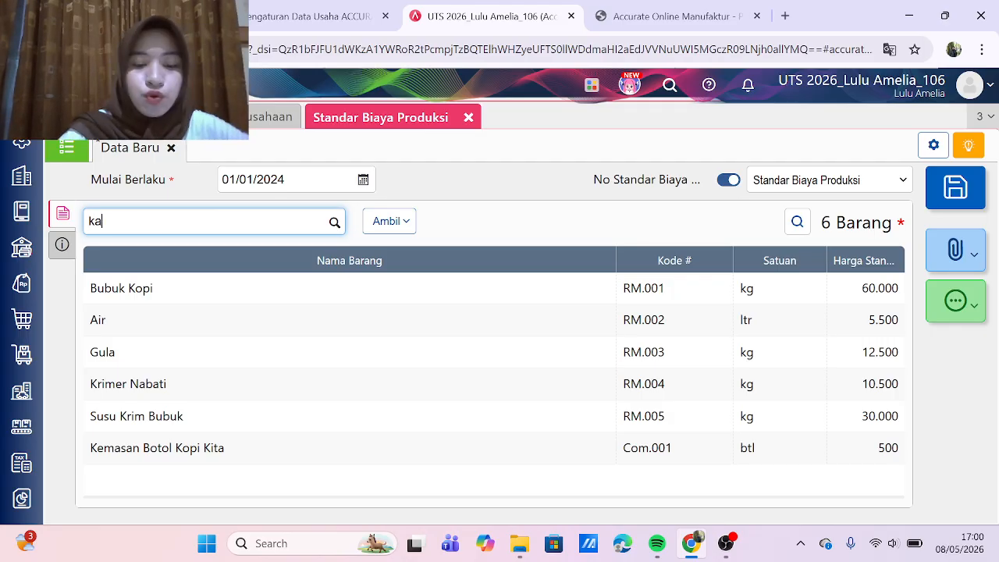
text(rdus)
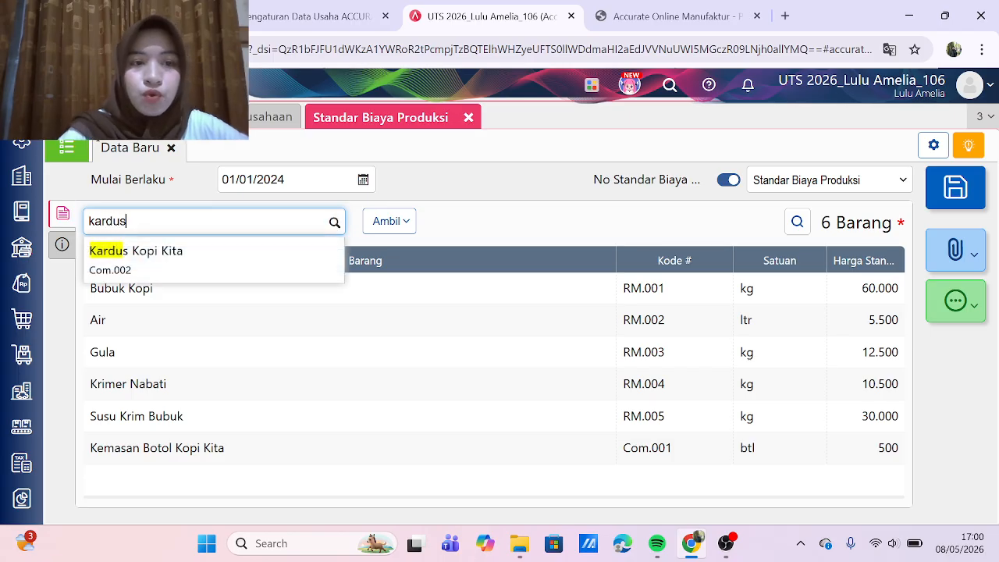
click(144, 272)
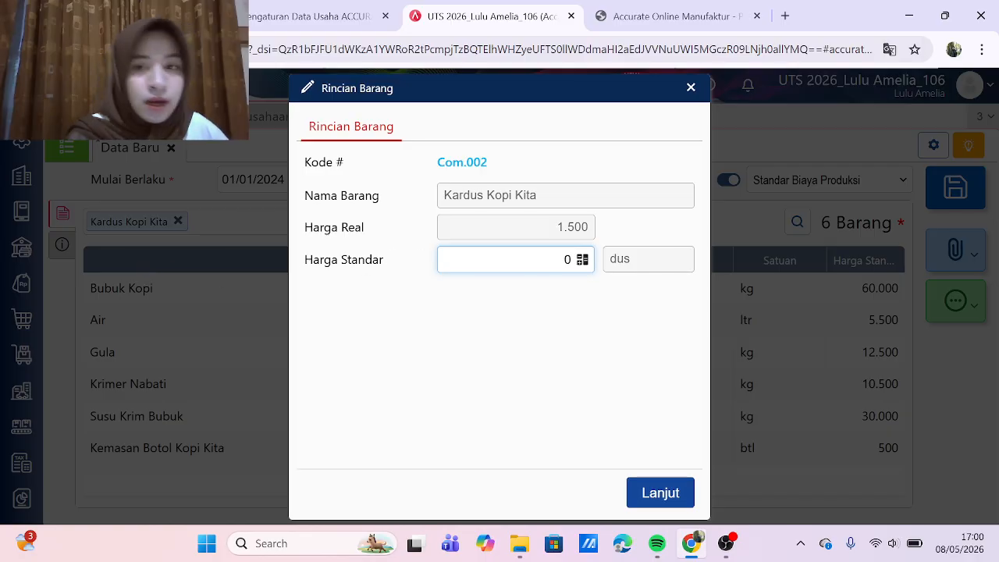
text(15)
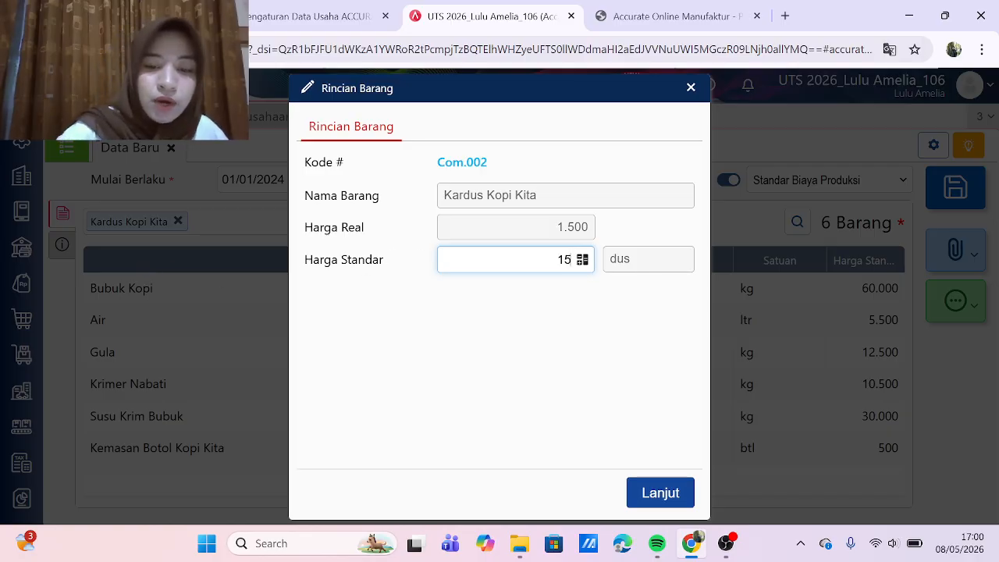
text(00)
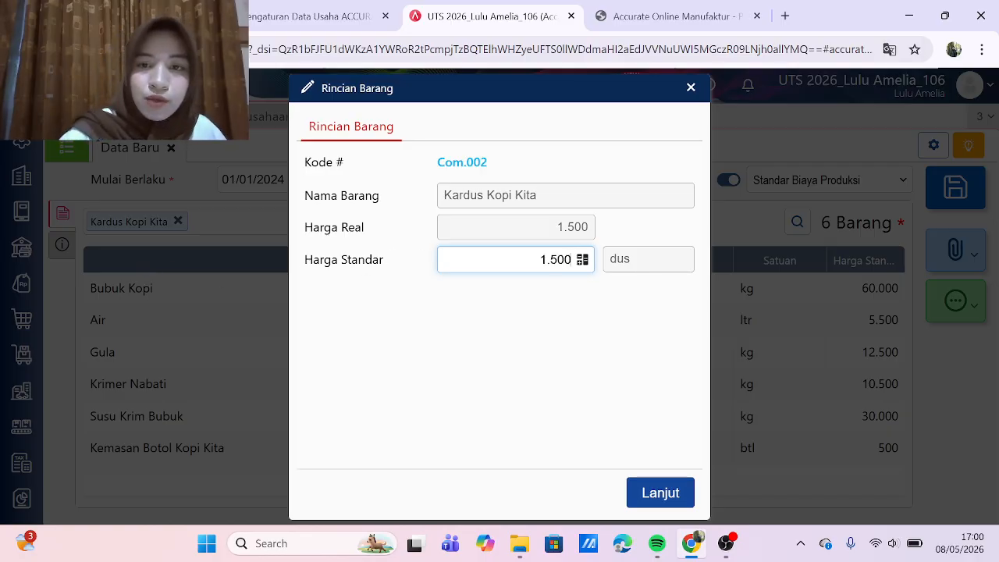
click(664, 492)
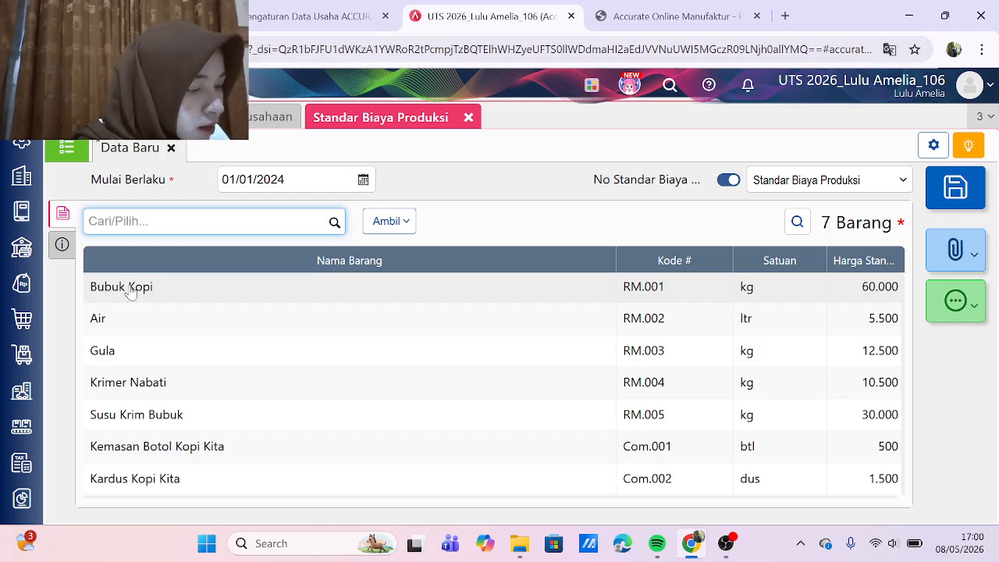
Step: Add Upah Tenaga Kerja Langsung to the standard cost record with a Harga Standar of 2.000.000
click(67, 248)
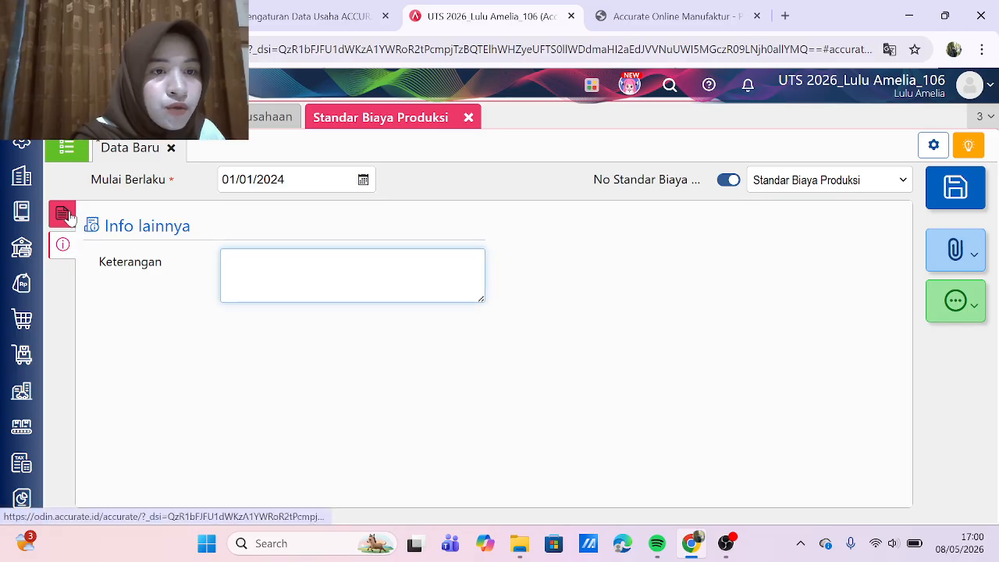
click(63, 213)
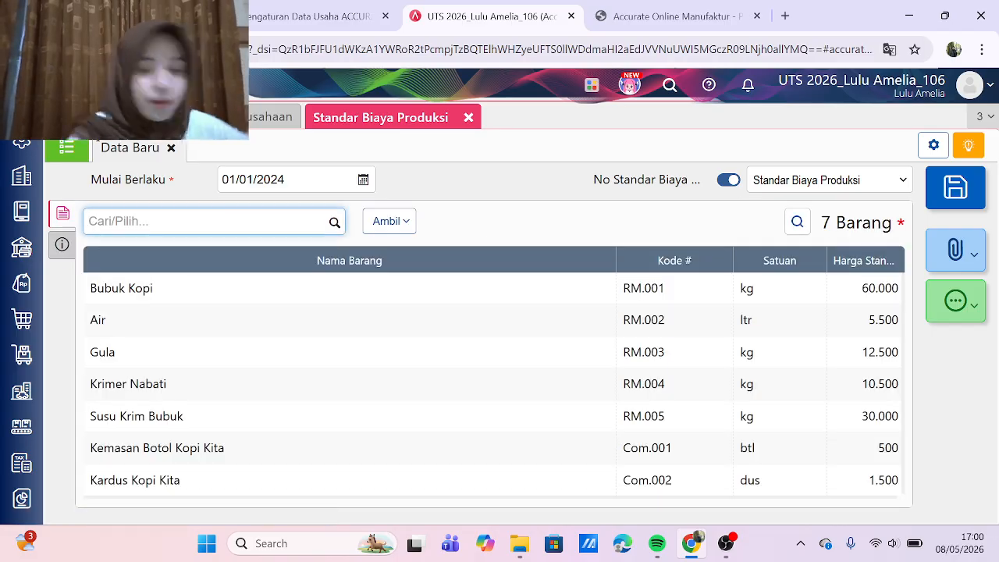
text(upah)
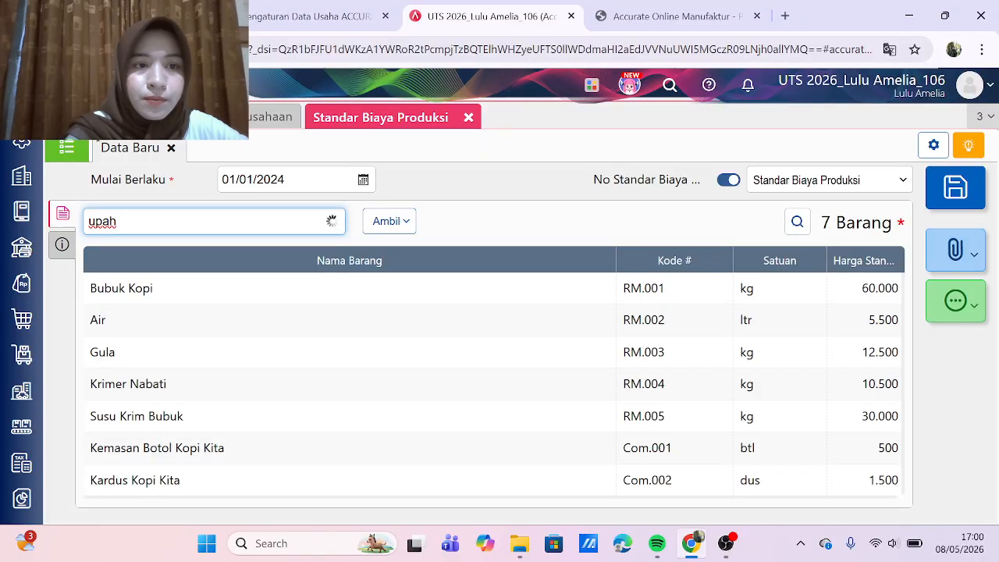
click(135, 267)
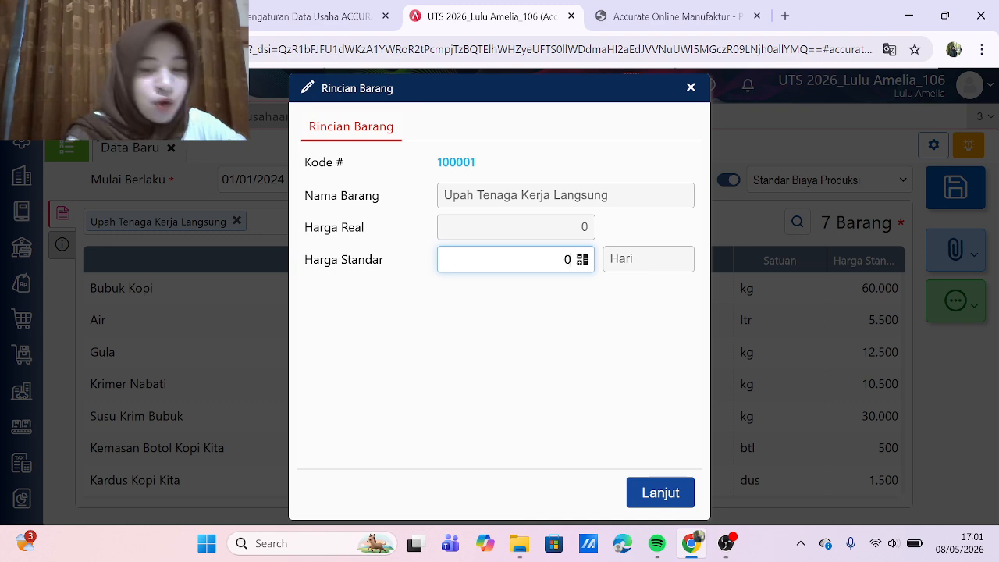
text(2.000.000)
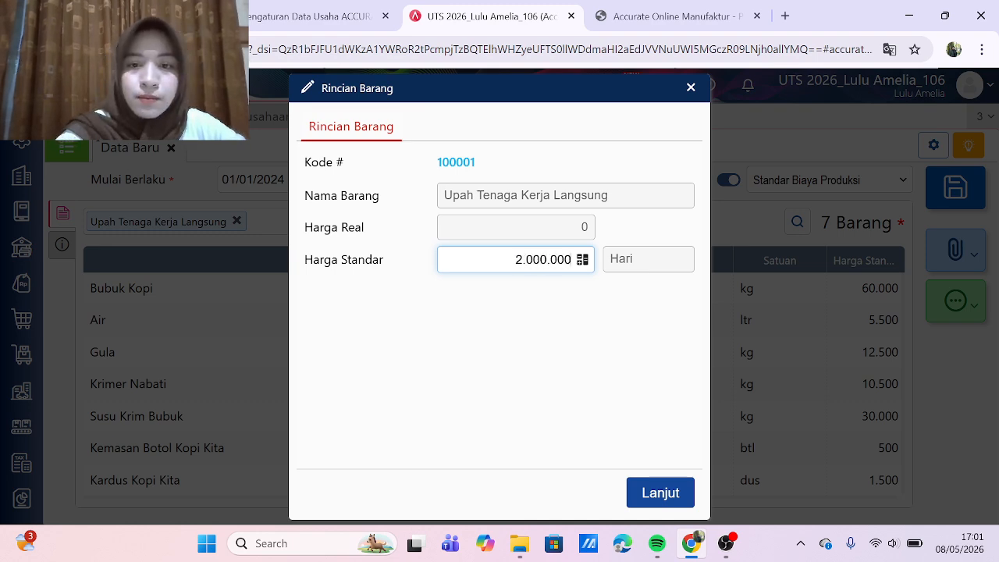
click(653, 493)
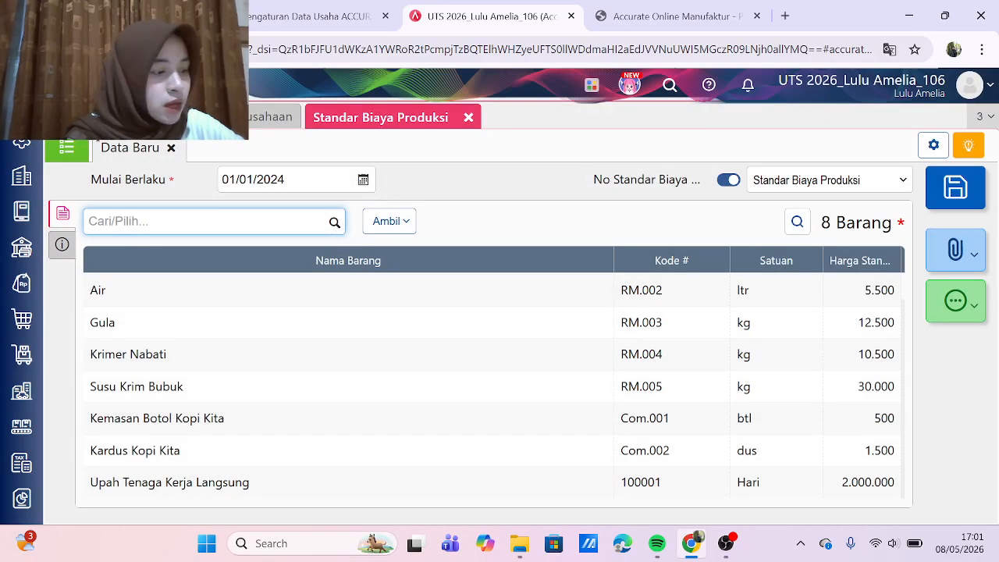
Step: Add Overhead Pabrik to the standard cost record with a Harga Standar of 500.000
text(over)
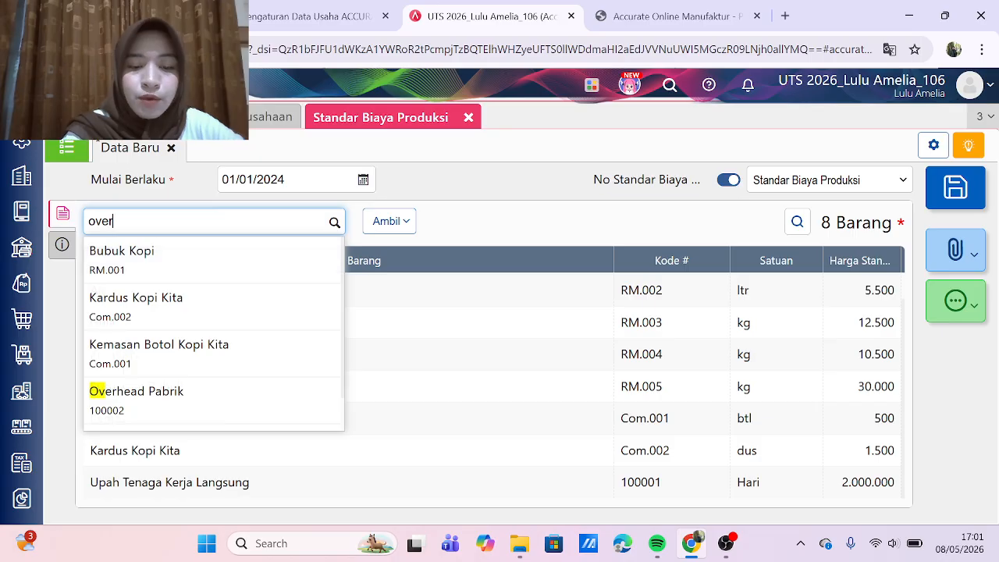
click(150, 261)
text(500)
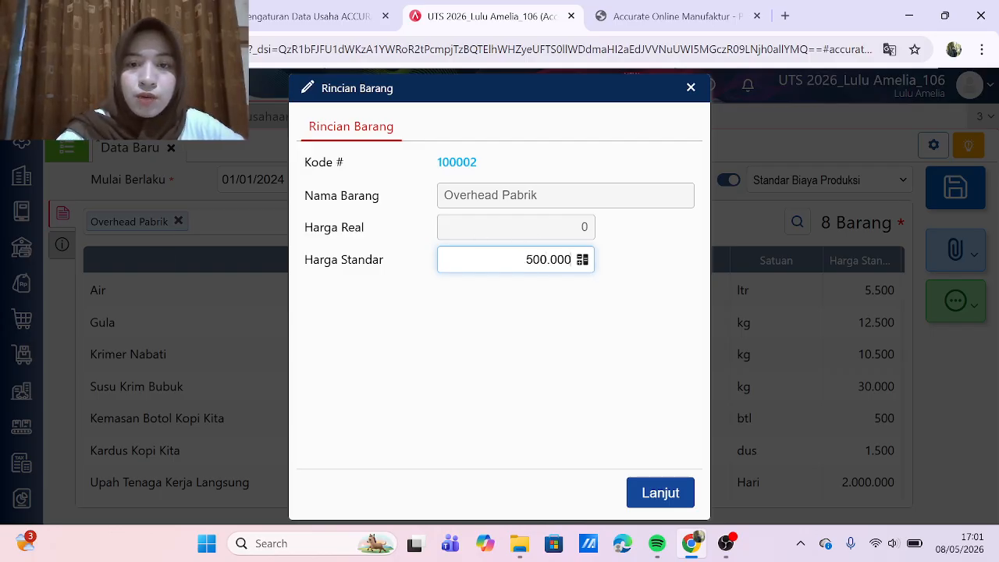
click(647, 494)
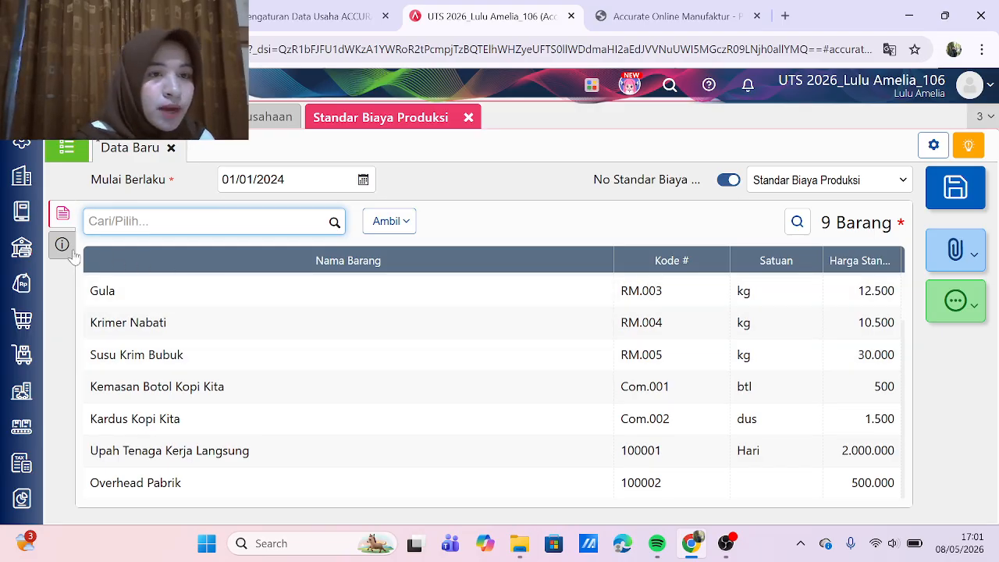
Step: Enter "Standar biaya produksi efektif januari 2024" as the Keterangan of the standard cost record and save it
click(62, 247)
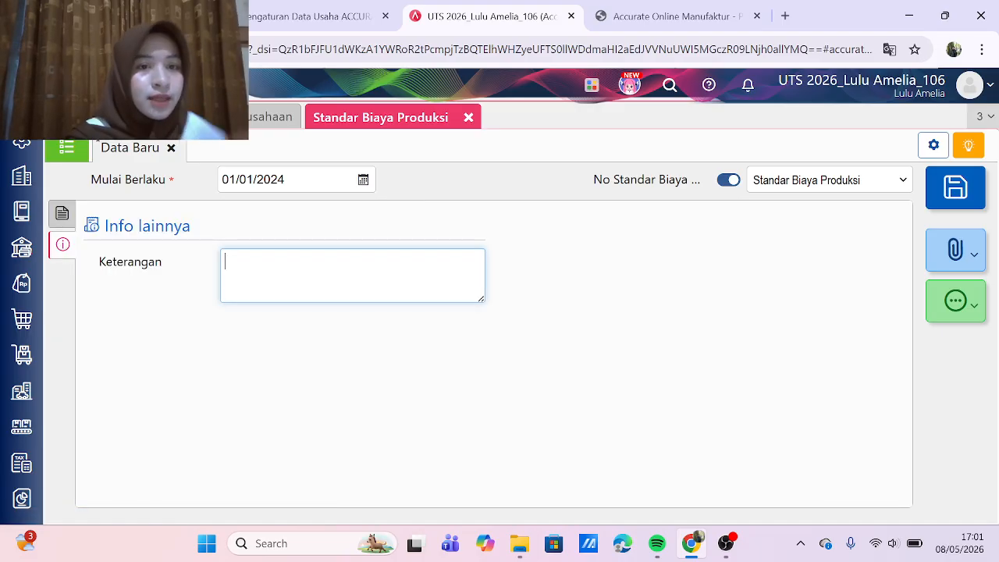
text(Standar )
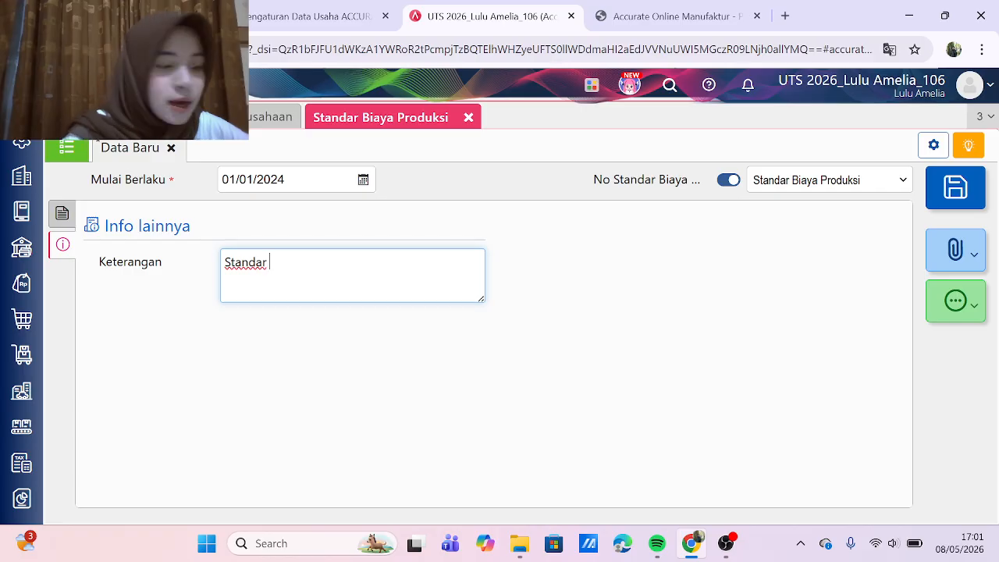
text(biaya produksi efekti)
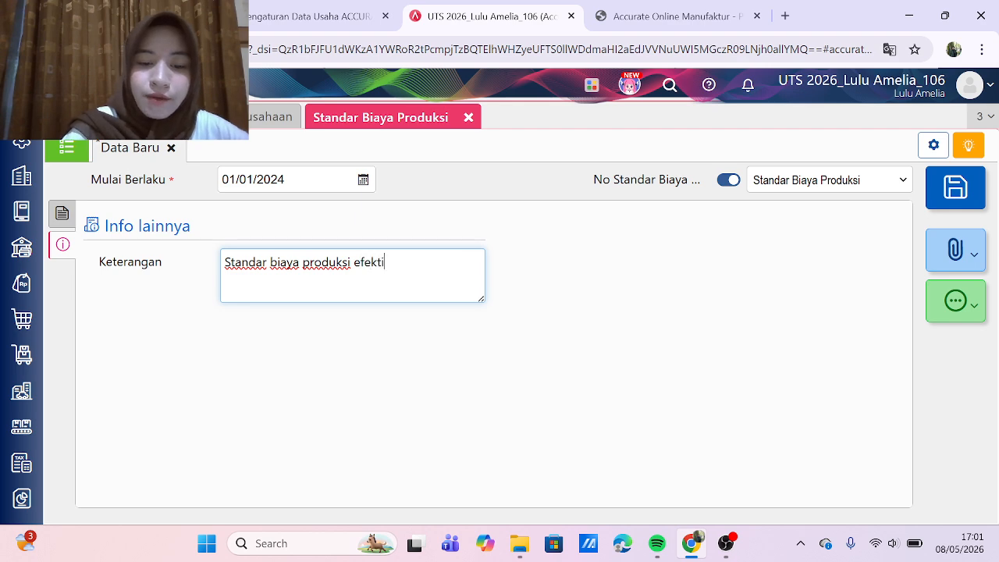
text(f januari 2024)
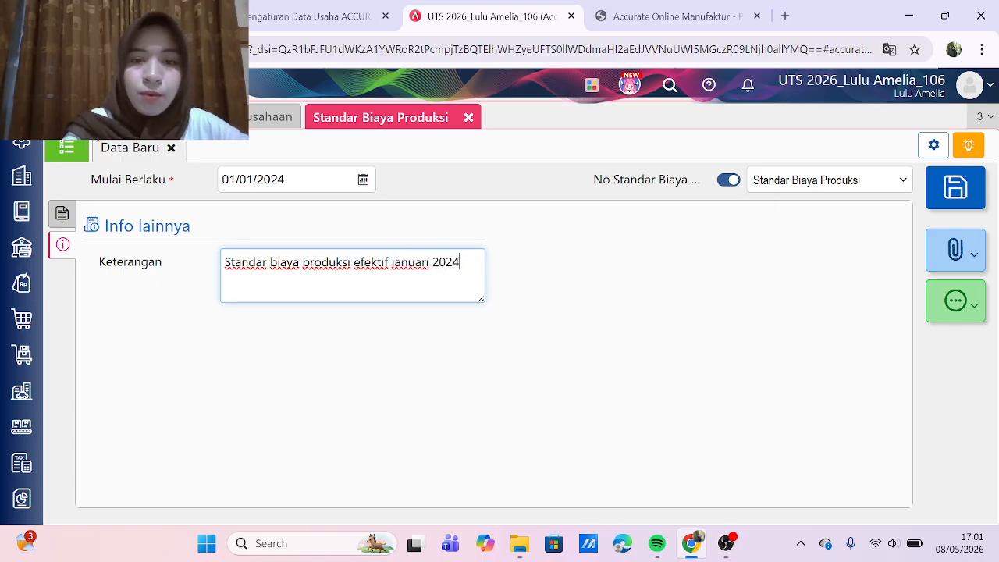
click(535, 386)
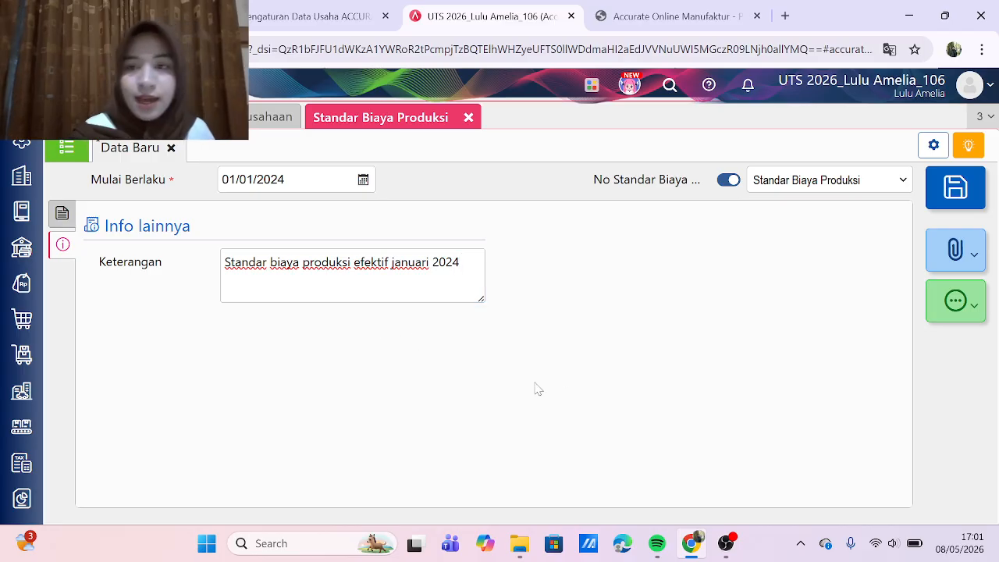
click(957, 201)
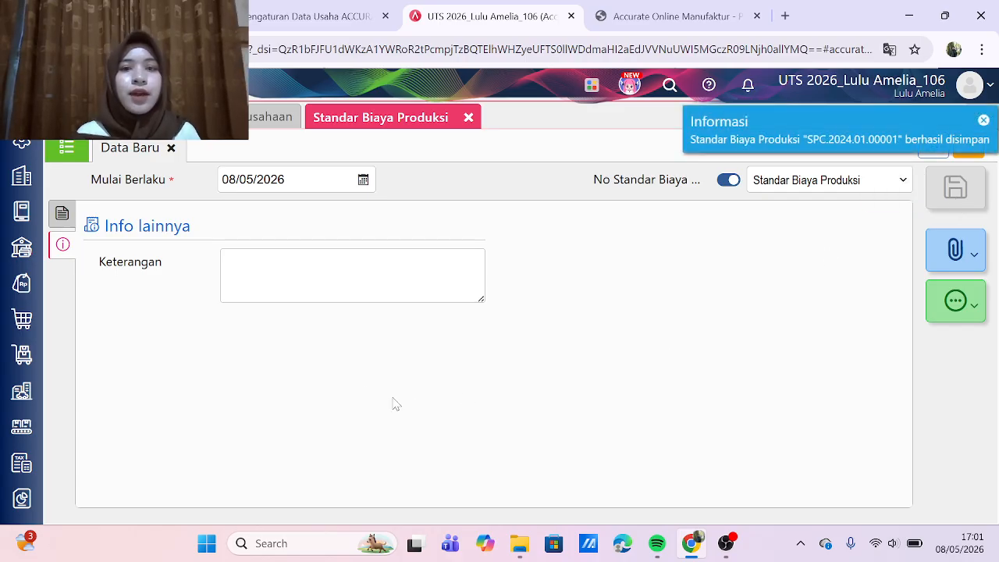
Step: Open the saved January 2024 standard cost record from the list to review its items, and close Standar Biaya Produksi
click(69, 150)
click(203, 286)
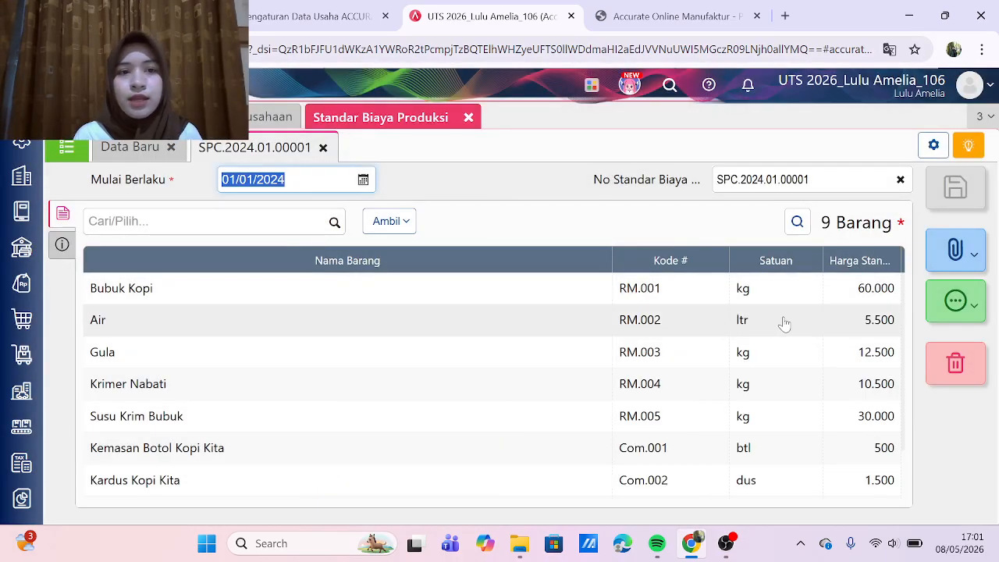
click(953, 306)
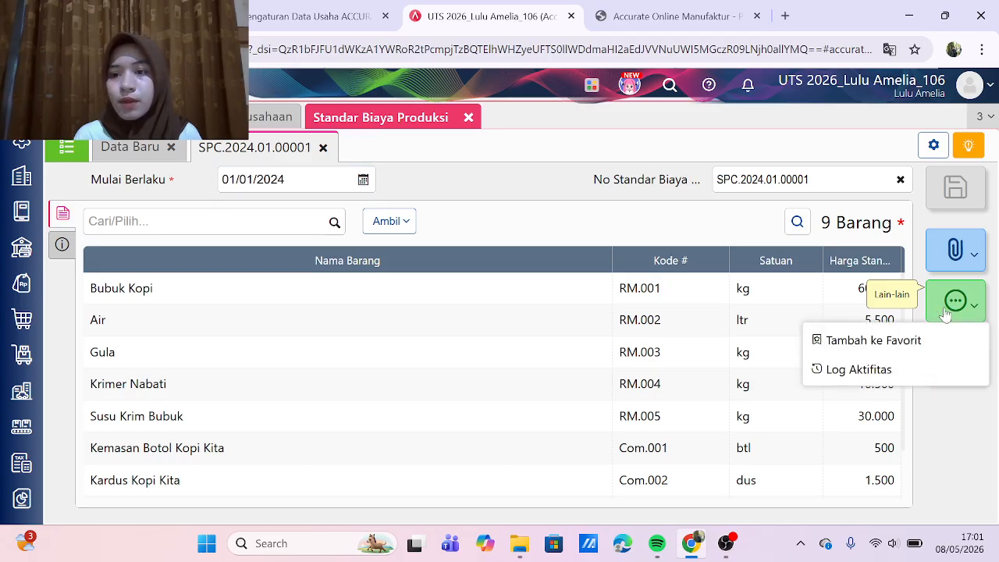
click(547, 216)
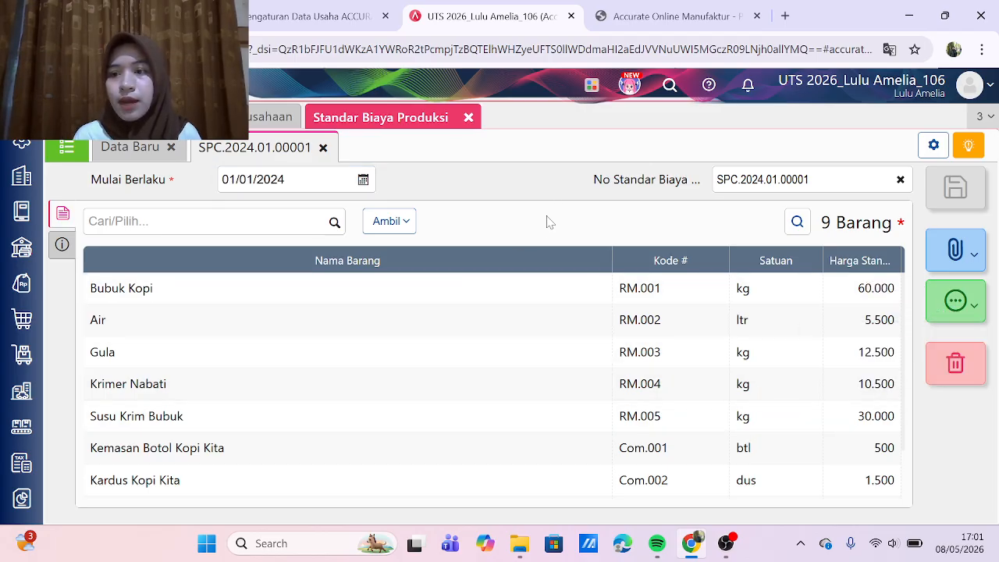
click(468, 117)
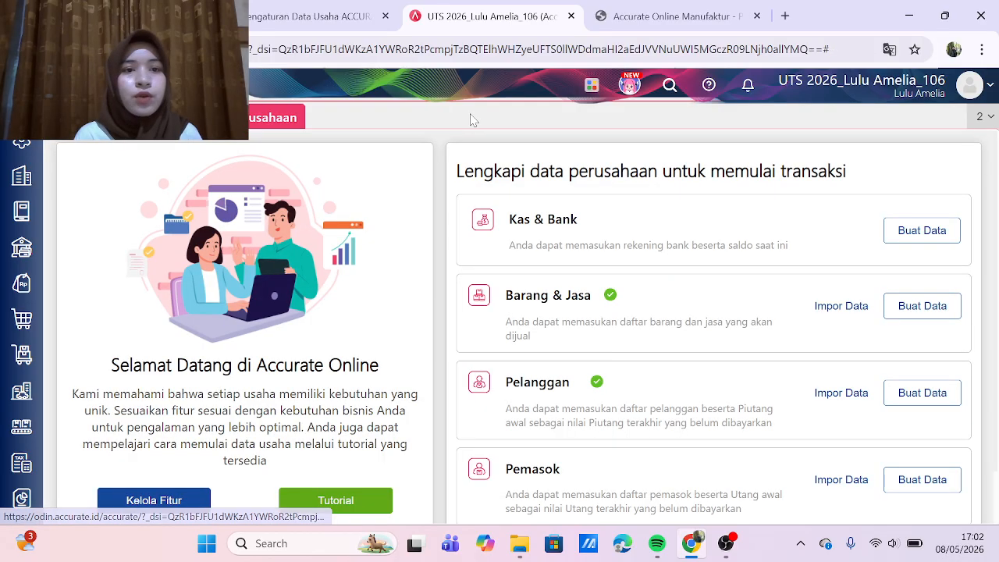
Step: Read the Input Formula Produksi section in the exercise PDF and open a new Formula Produksi record in Accurate Online
click(651, 18)
scroll(499, 312, down, 5)
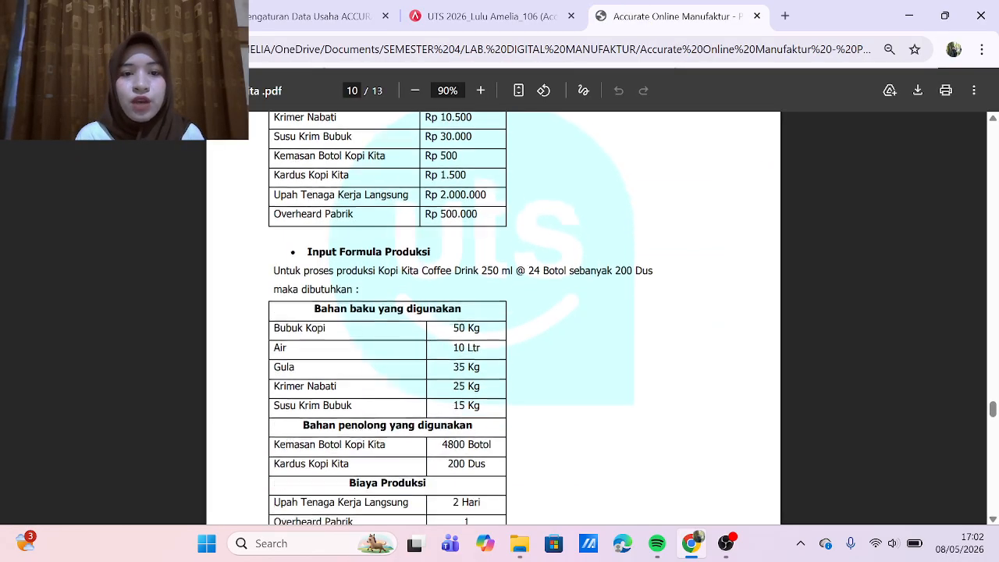
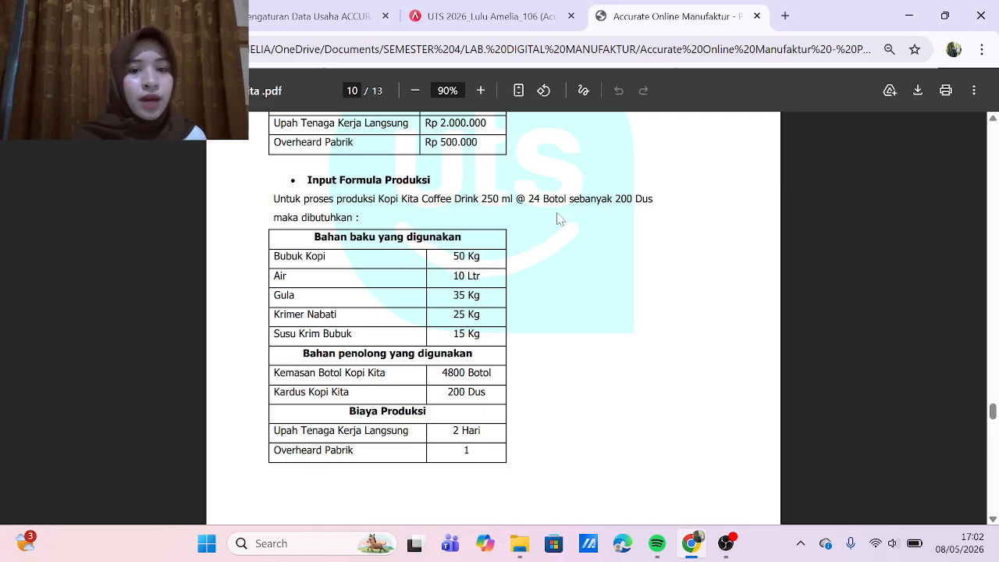
click(490, 22)
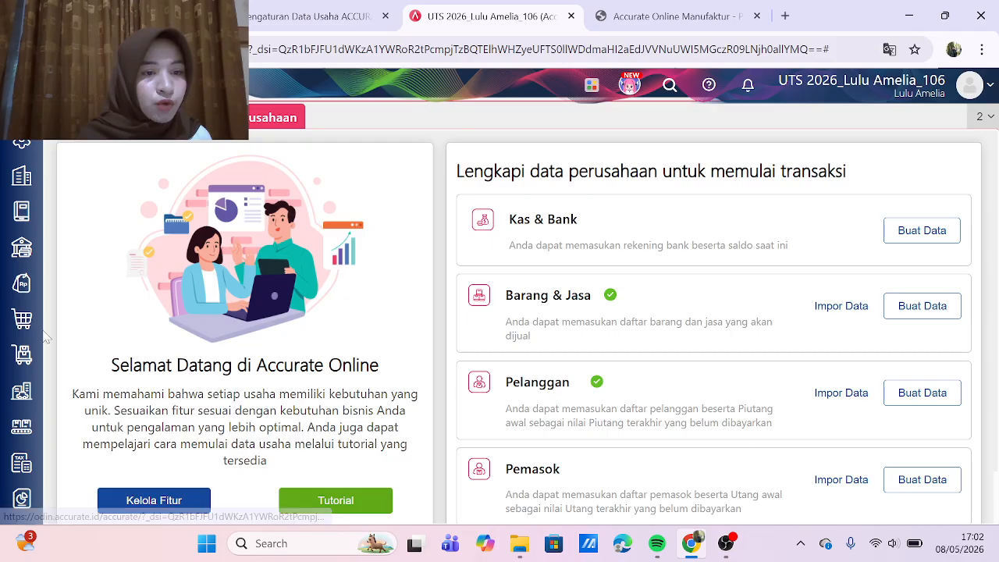
click(22, 429)
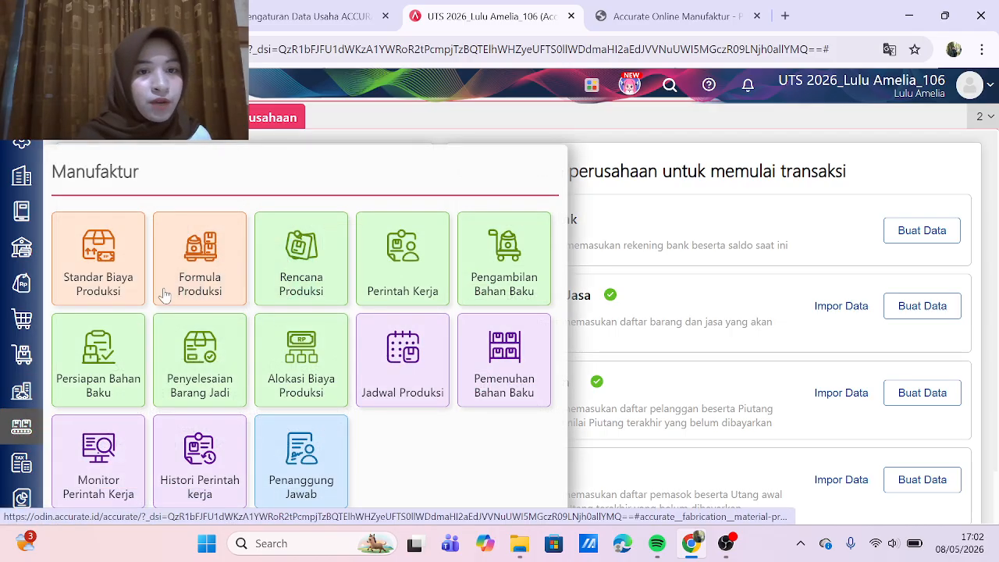
click(189, 269)
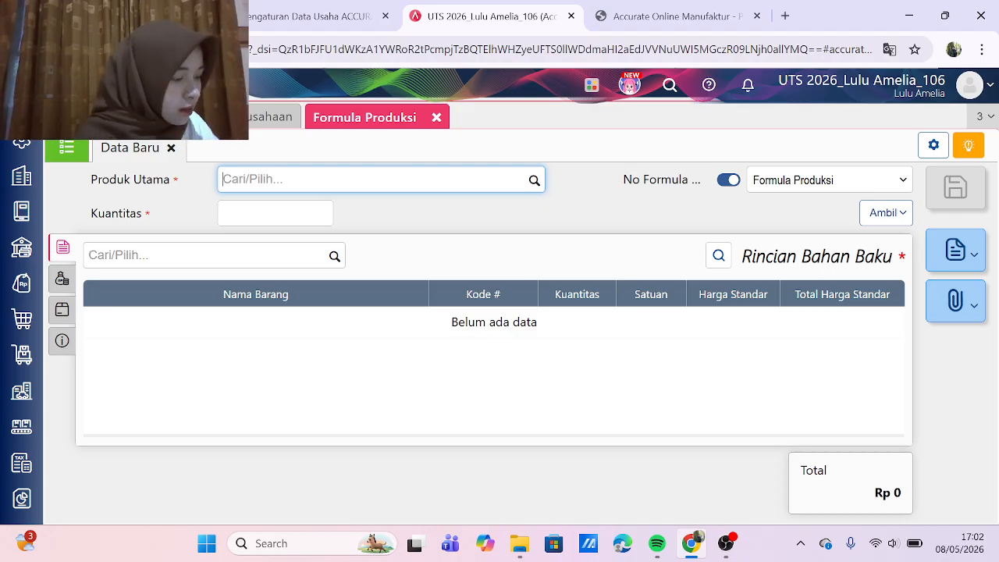
Step: Set the formula's Produk Utama to Kopi Kita Coffee Drink (FG.001) with a Kuantitas of 200 dus
text(Ko)
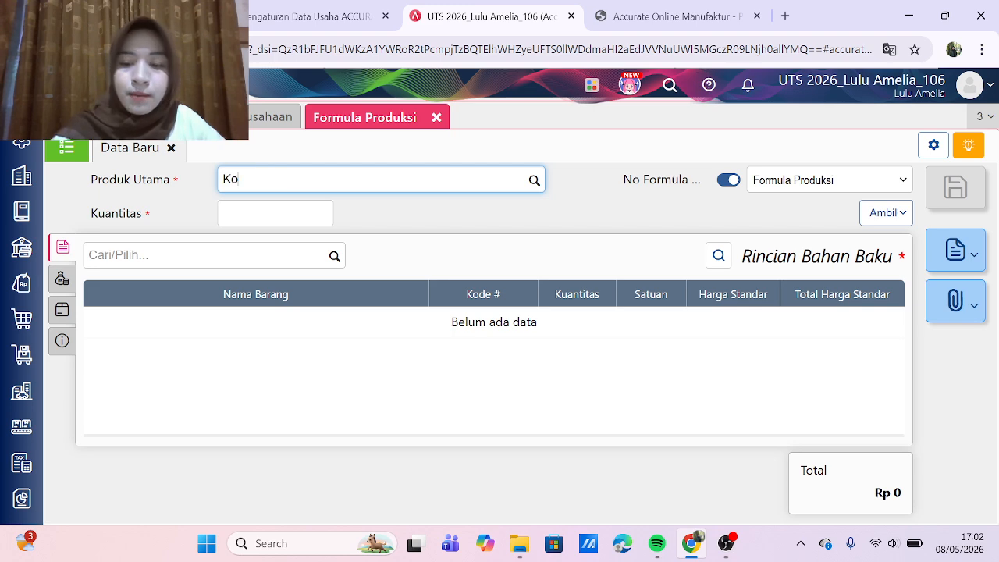
text(pi Kita)
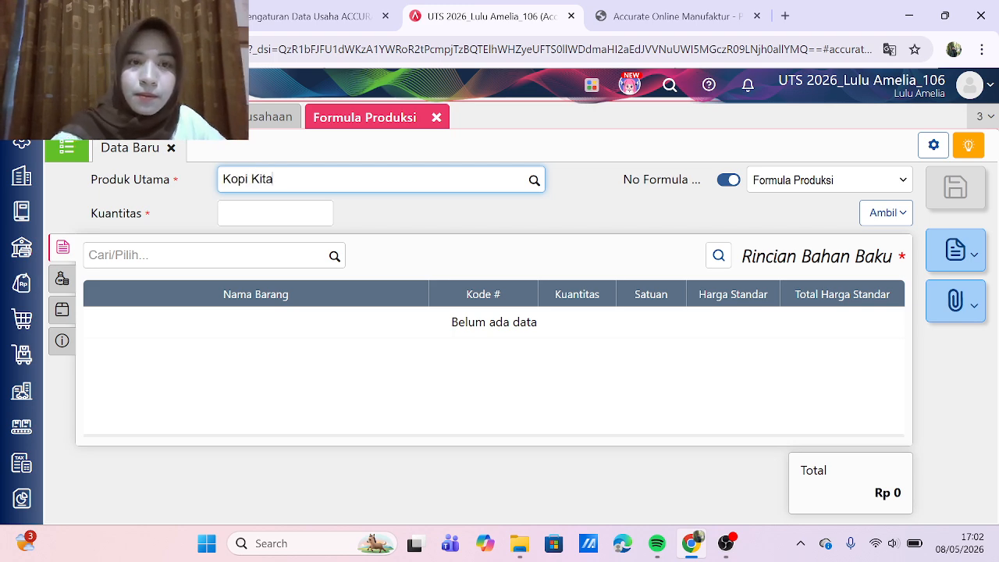
text( Coffe )
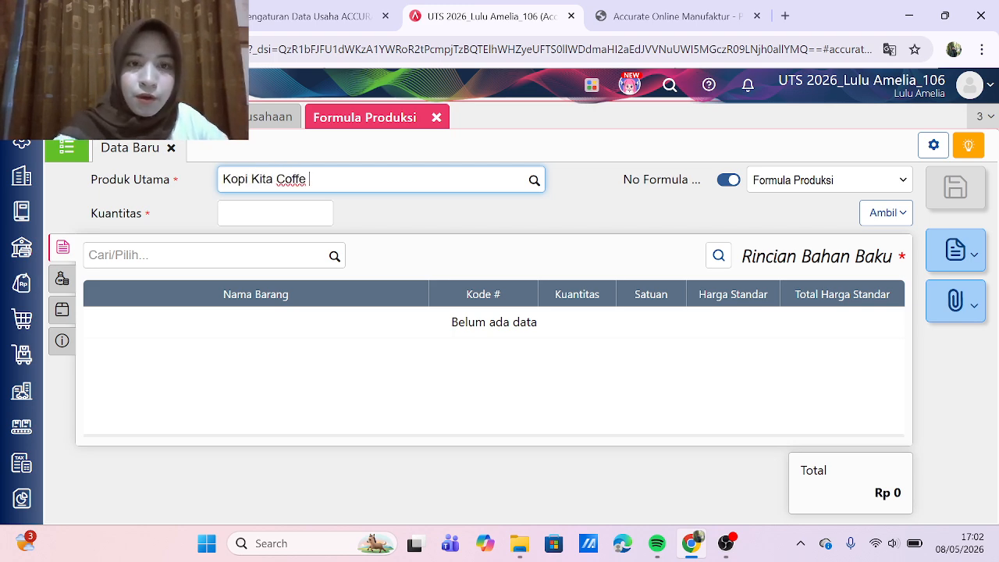
text(Drink)
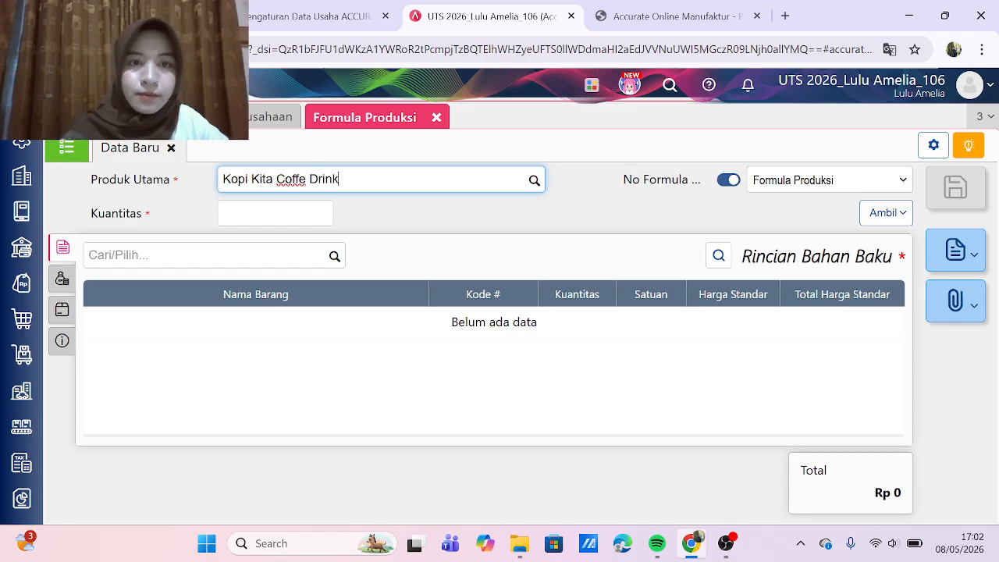
click(232, 215)
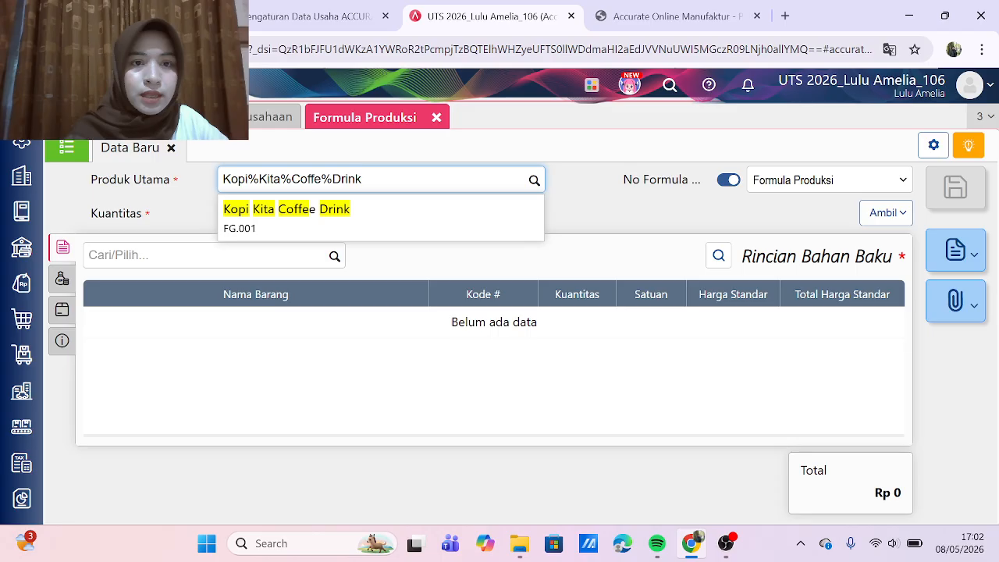
click(297, 218)
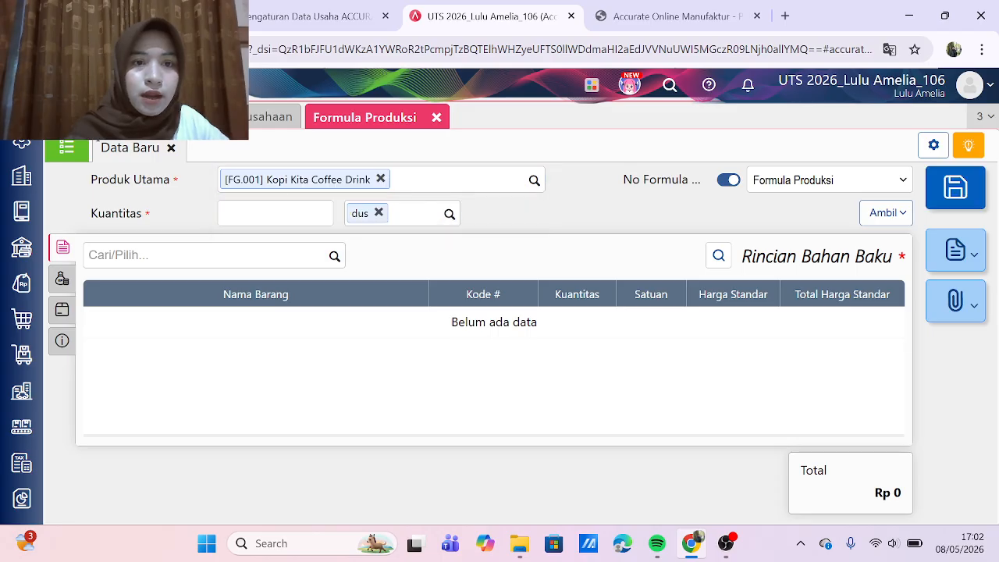
click(275, 213)
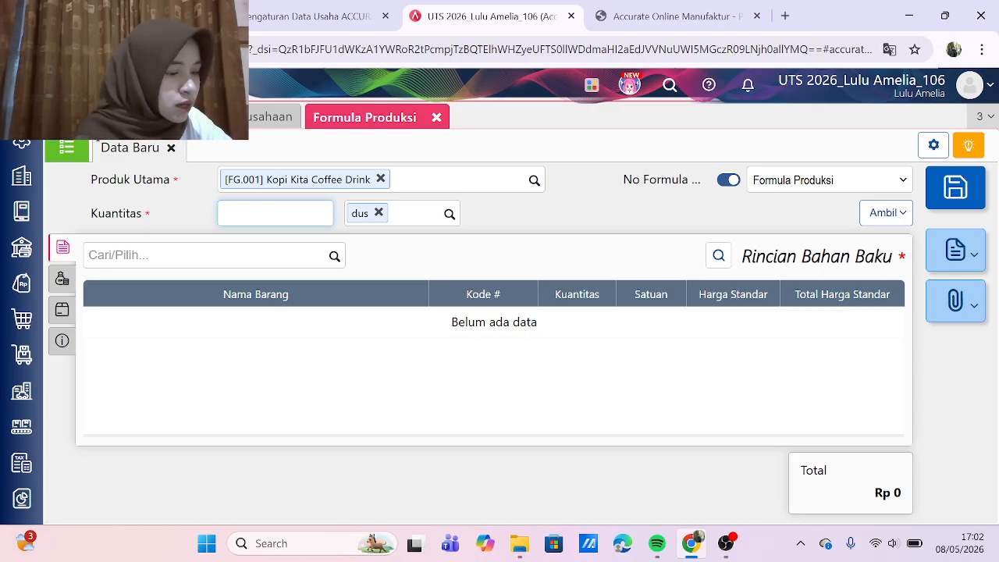
text(200)
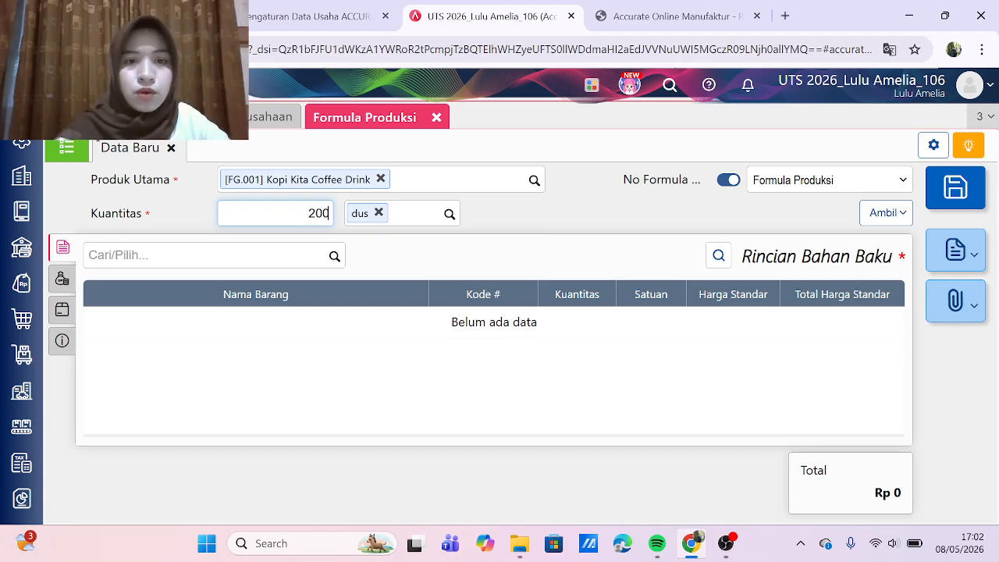
click(343, 361)
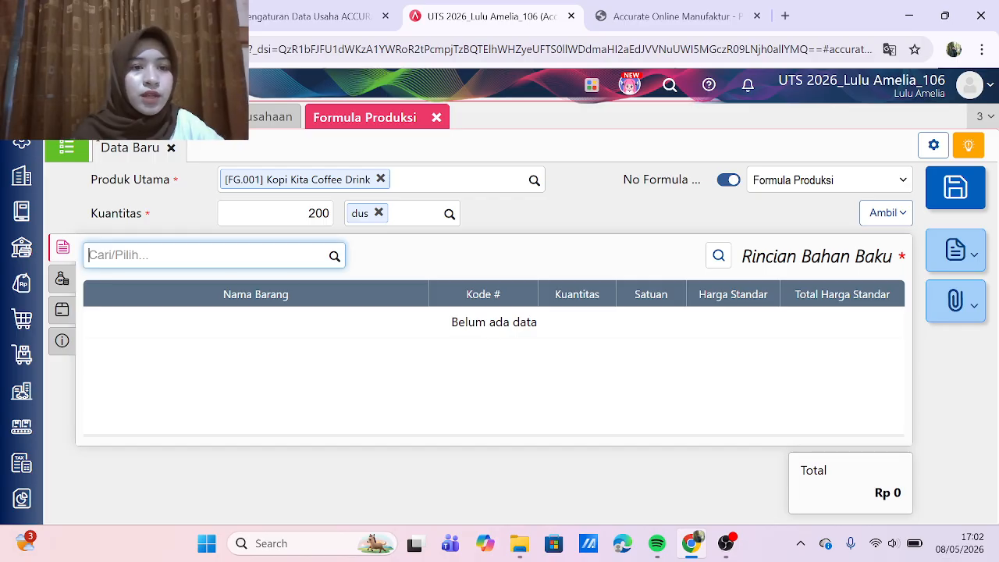
Step: Add Bubuk Kopi (RM.001) to the formula's raw materials with a Kuantitas of 50 kg
click(205, 255)
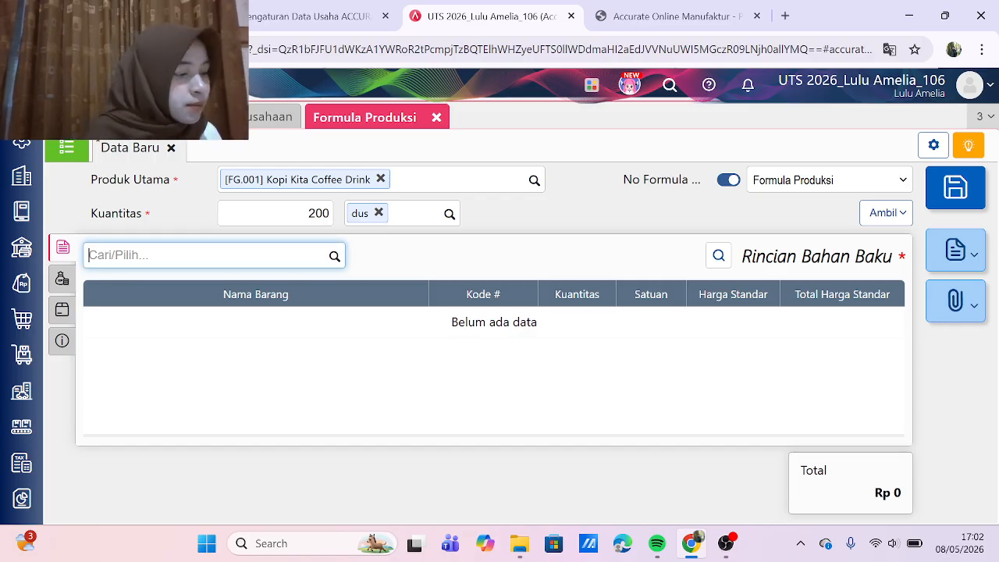
text(bubuk)
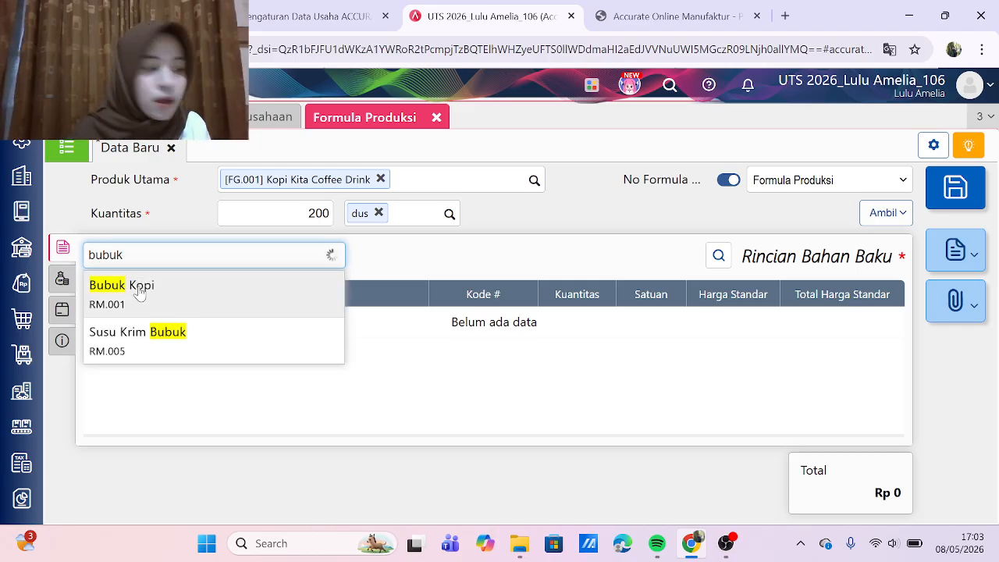
click(138, 287)
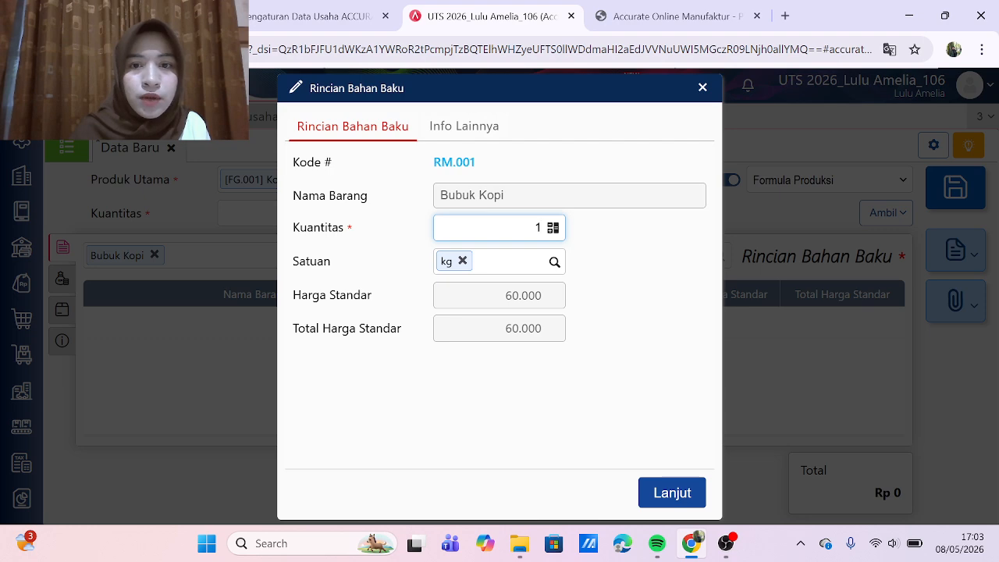
text(50)
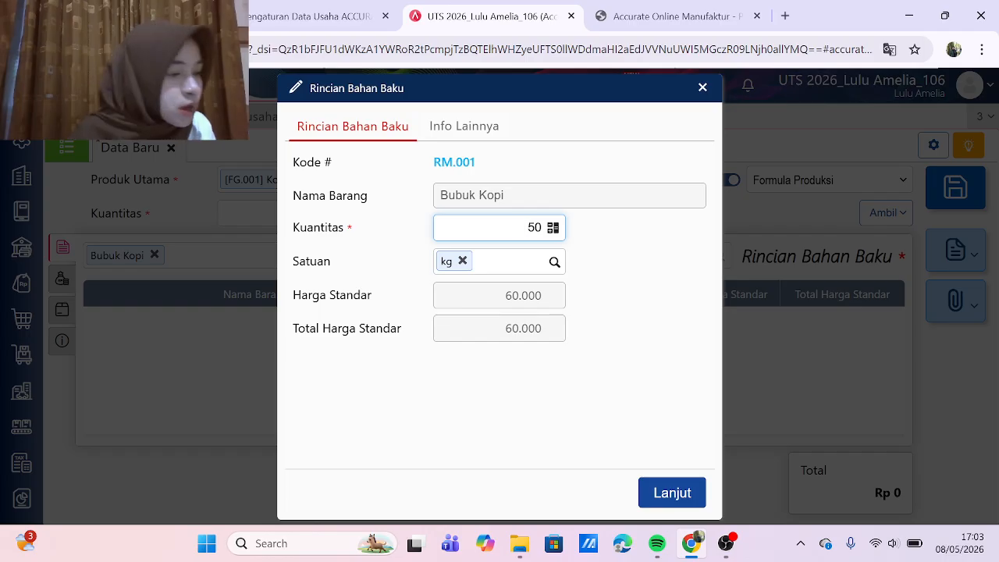
click(671, 490)
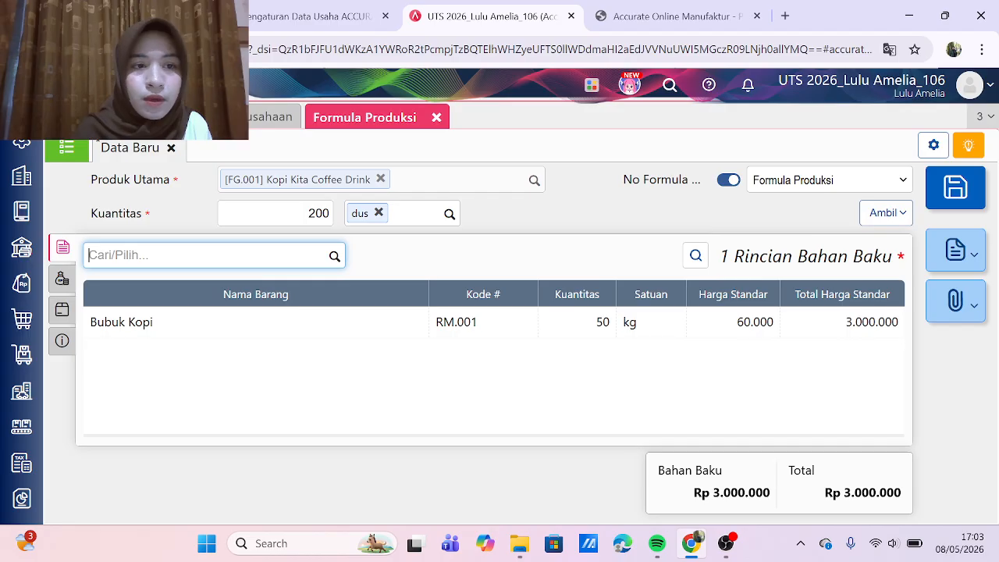
Step: Add Air (RM.002) to the formula's raw materials with a Kuantitas of 10 ltr
text(air)
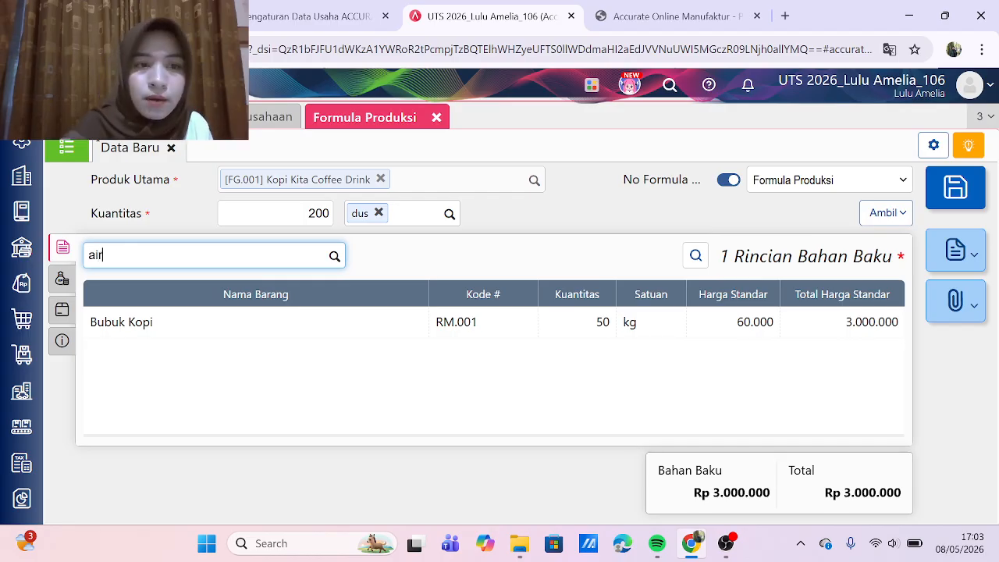
click(163, 294)
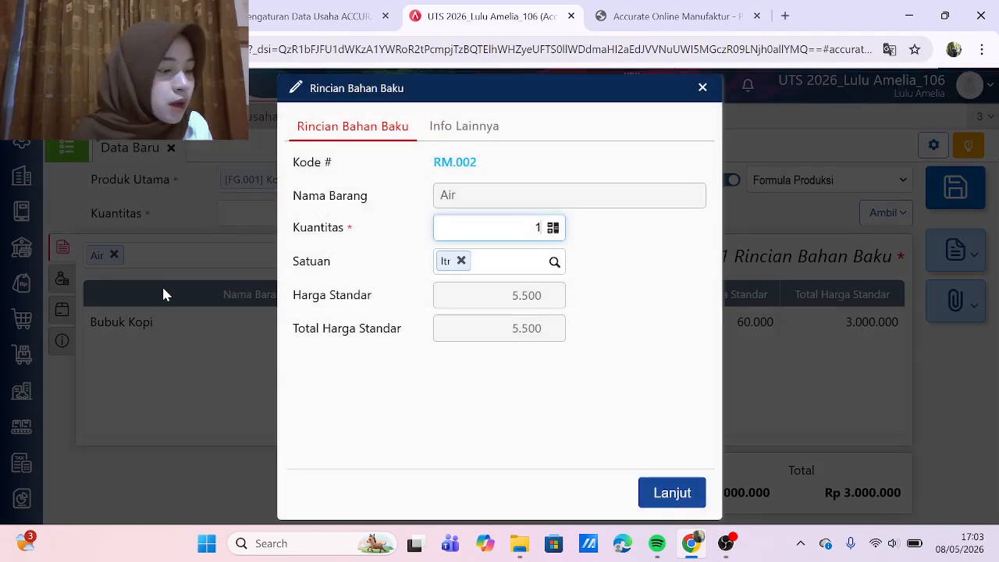
text(0)
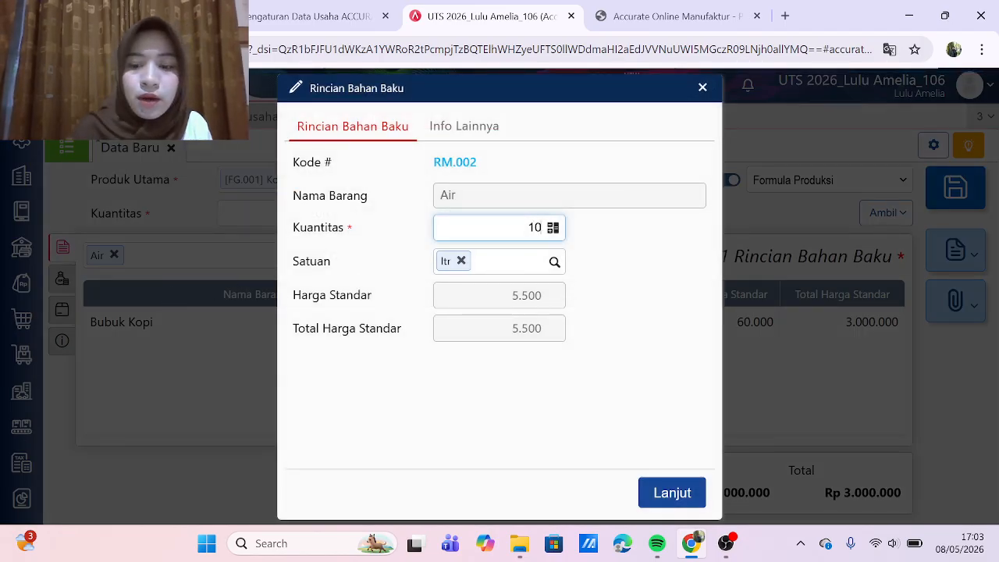
click(653, 503)
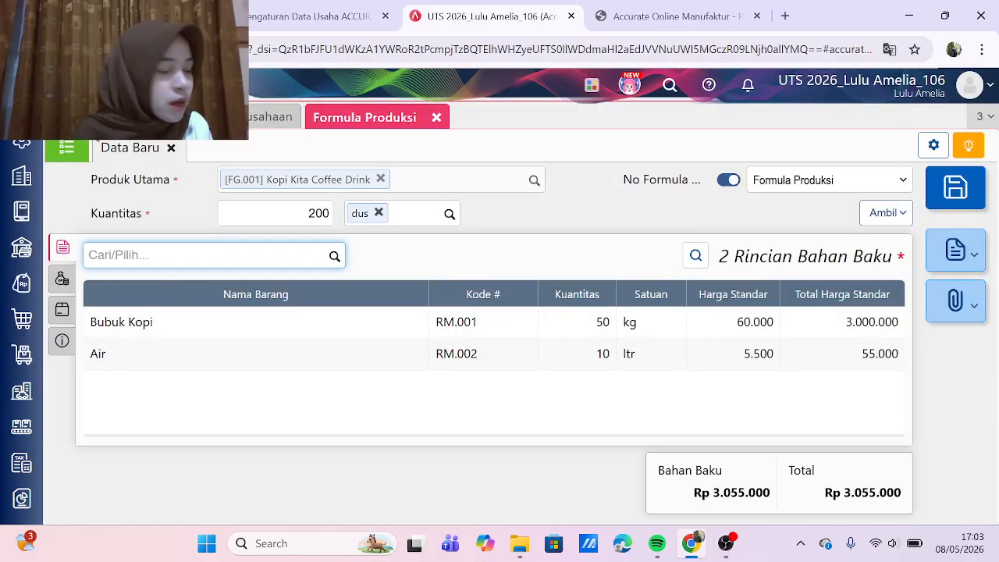
Step: Add Gula (RM.003) to the formula's raw materials with a Kuantitas of 35 kg
text(gula)
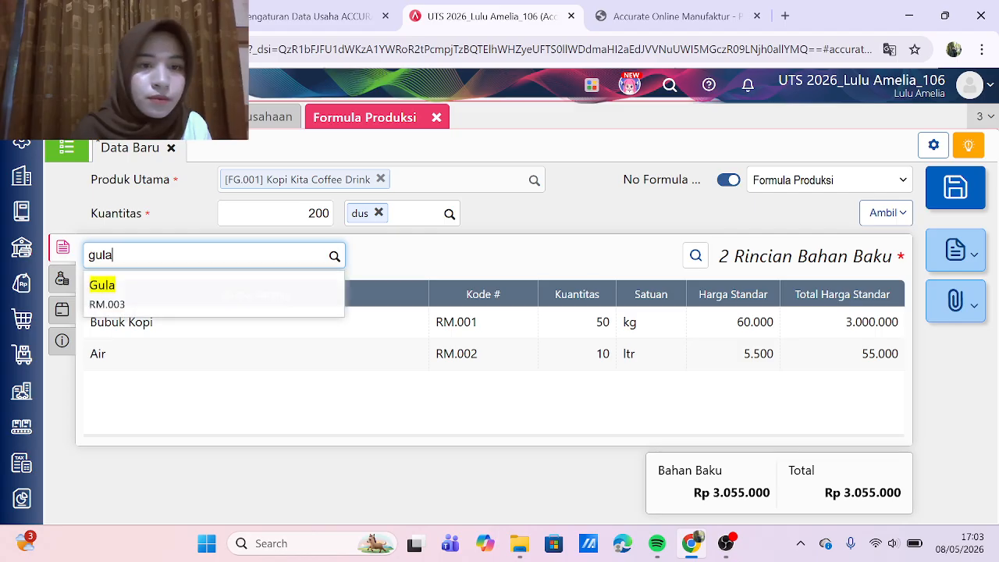
click(192, 297)
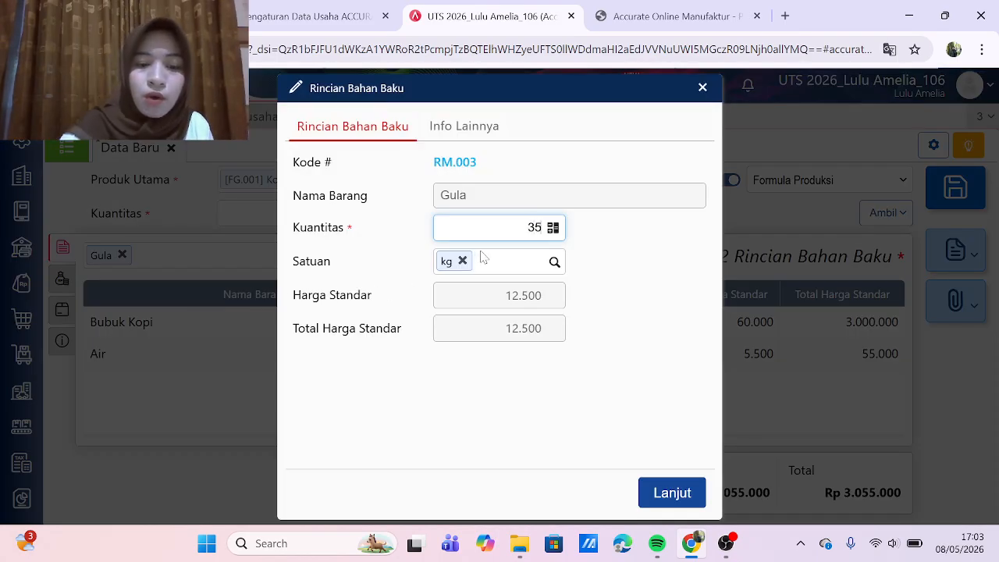
click(672, 492)
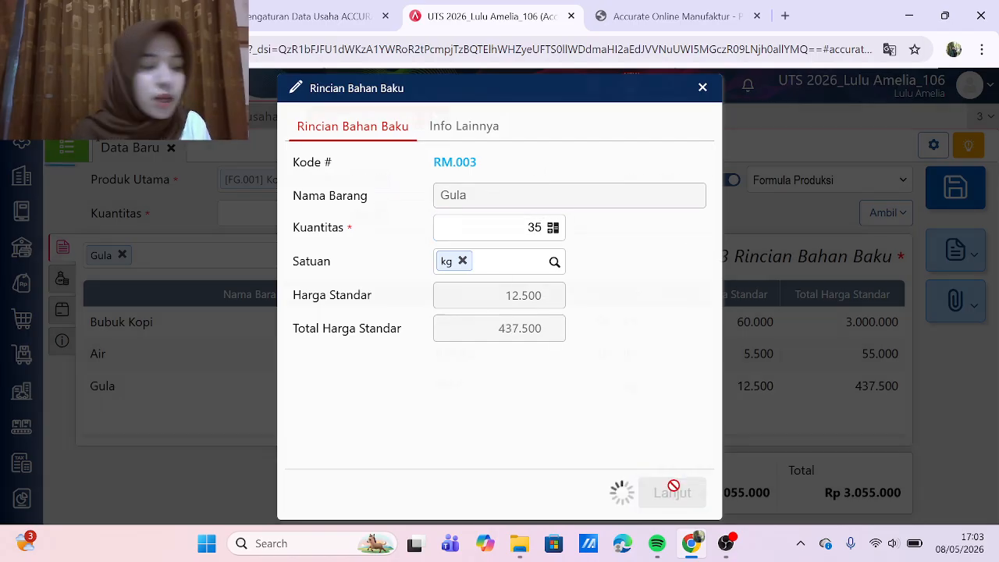
Step: Add Krimer Nabati (RM.004) to the formula's raw materials with a Kuantitas of 25 kg
text(krimer)
click(145, 283)
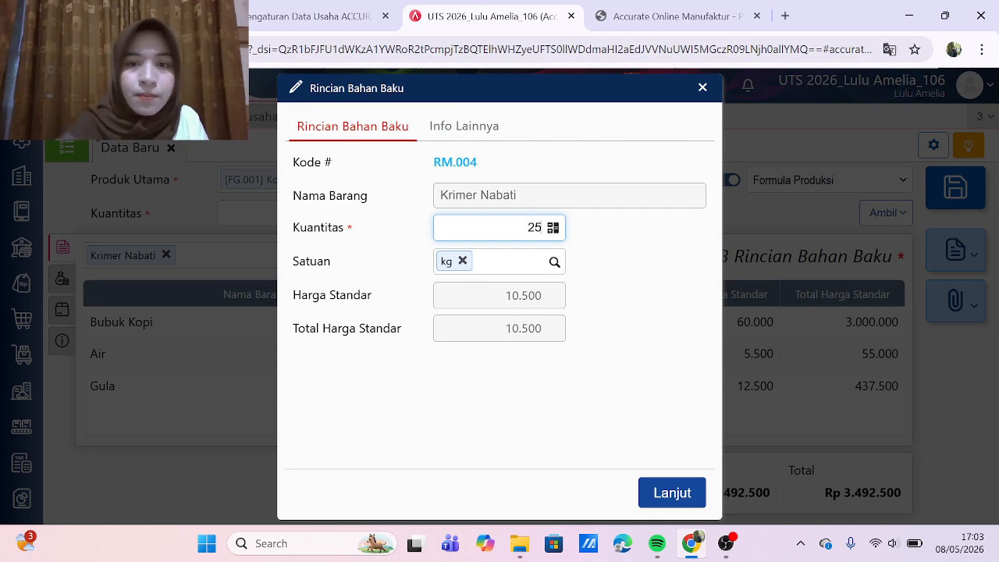
click(664, 490)
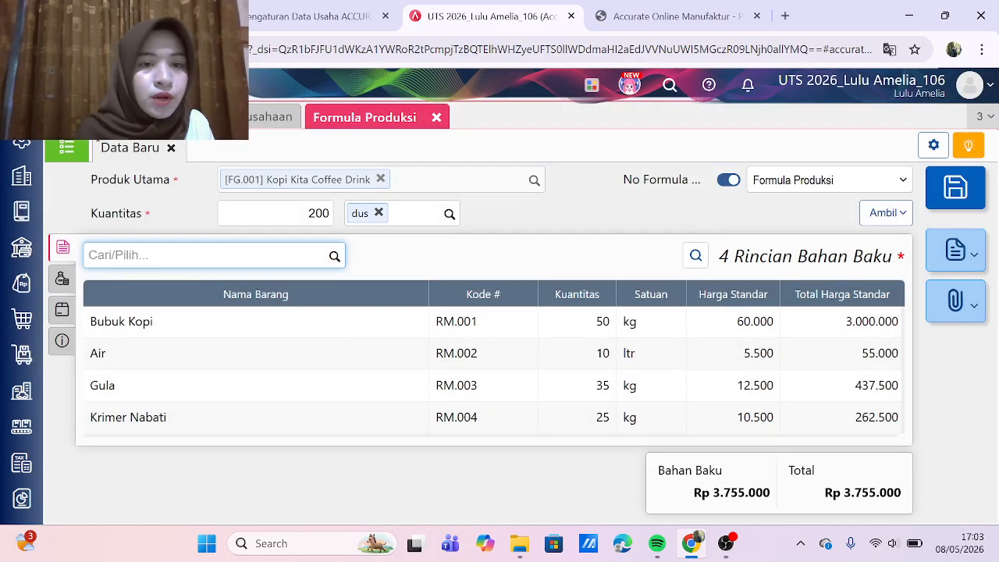
Step: Add Susu Krim Bubuk to the formula's raw materials with a quantity of 15 kg
text(susu)
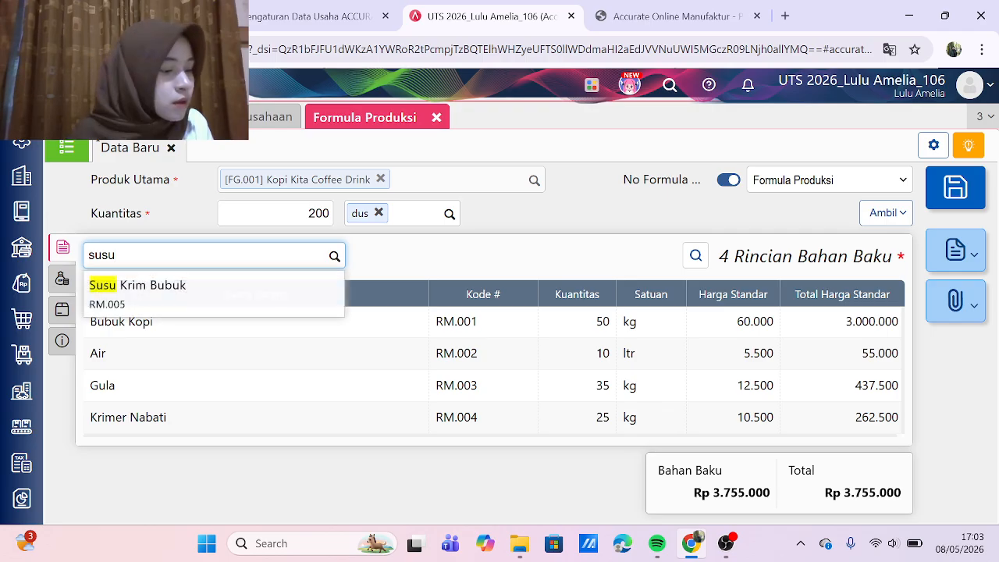
click(232, 289)
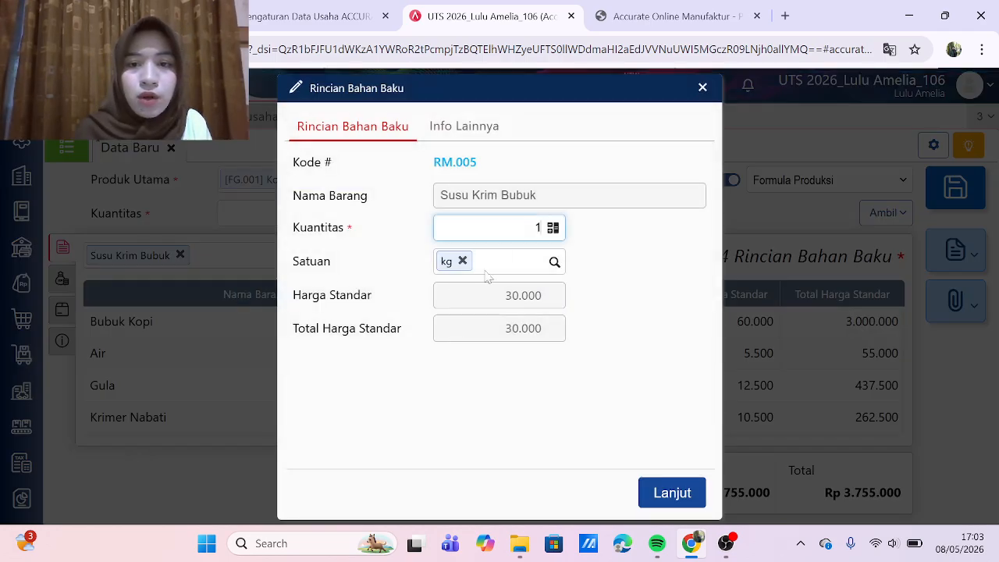
key(BackSpace)
text(15)
click(672, 493)
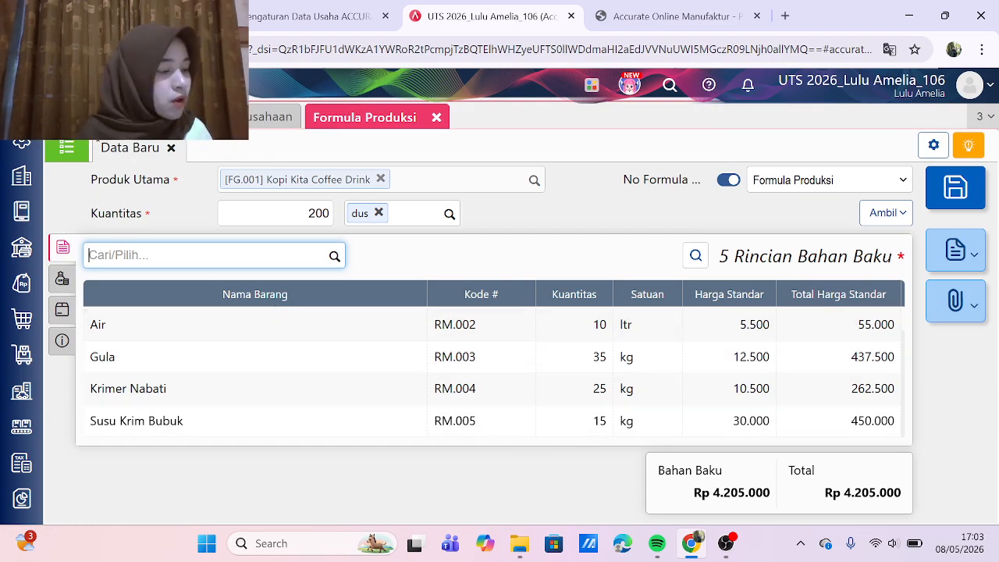
Step: Add Kemasan Botol Kopi Kita to the formula's raw materials with a quantity of 4800 btl
text(kemasa)
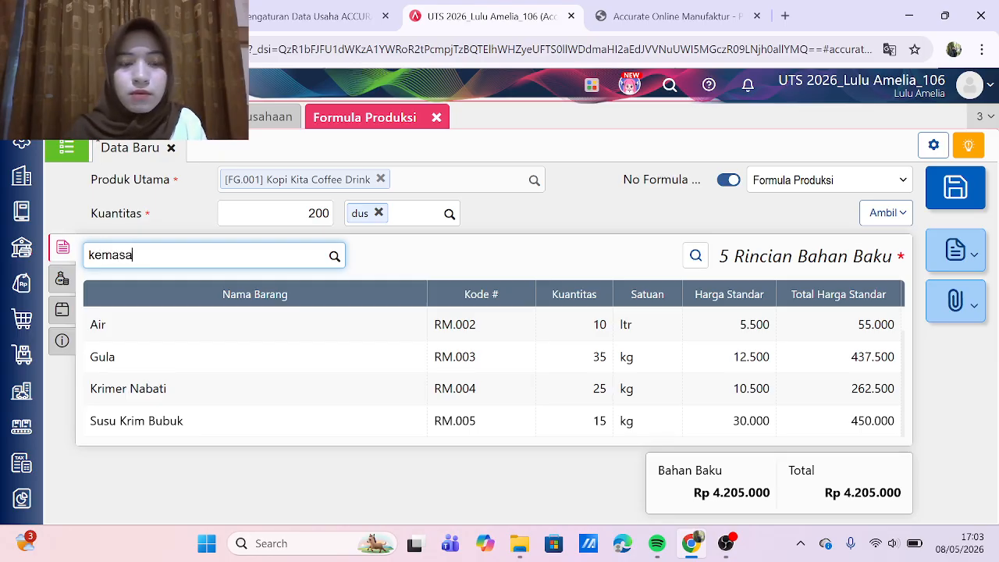
text(n)
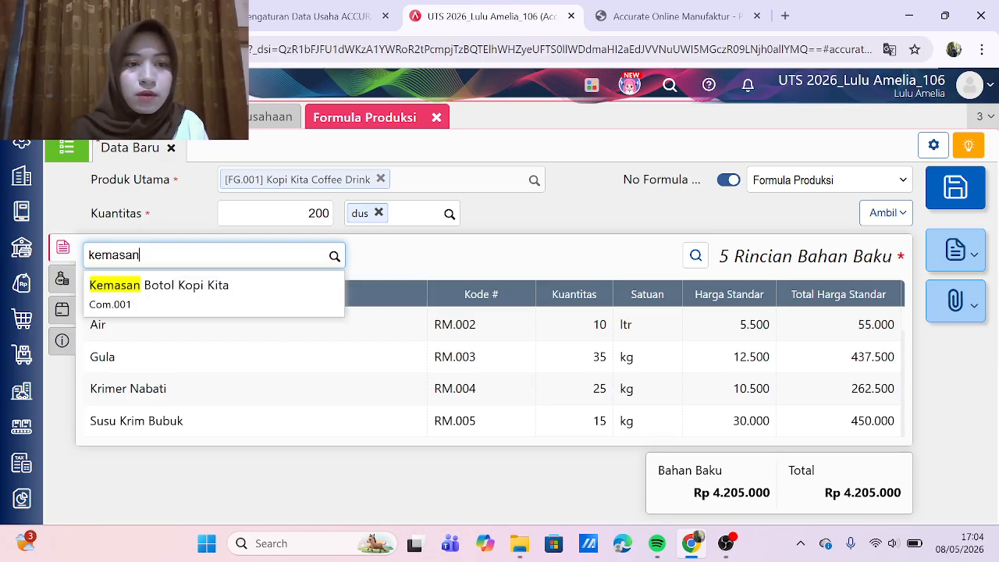
click(161, 293)
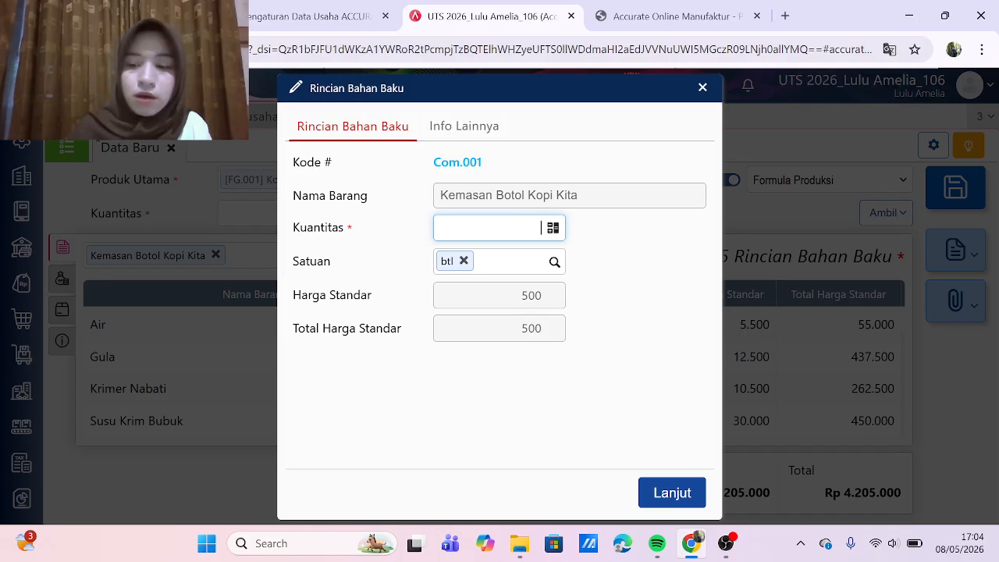
text(4800)
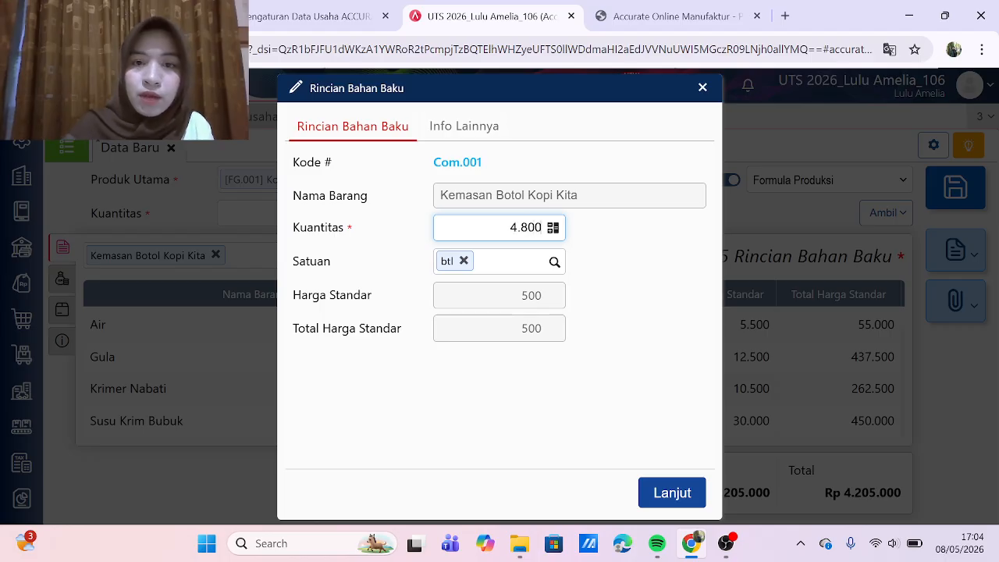
click(669, 493)
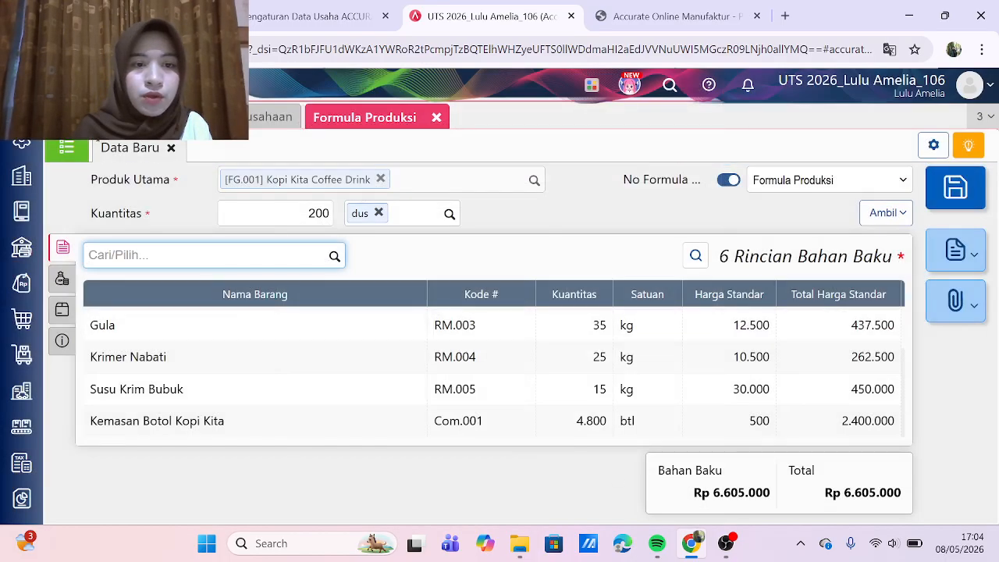
Step: Add Kardus Kopi Kita to the formula's raw materials with a quantity of 200 dus
text(kard)
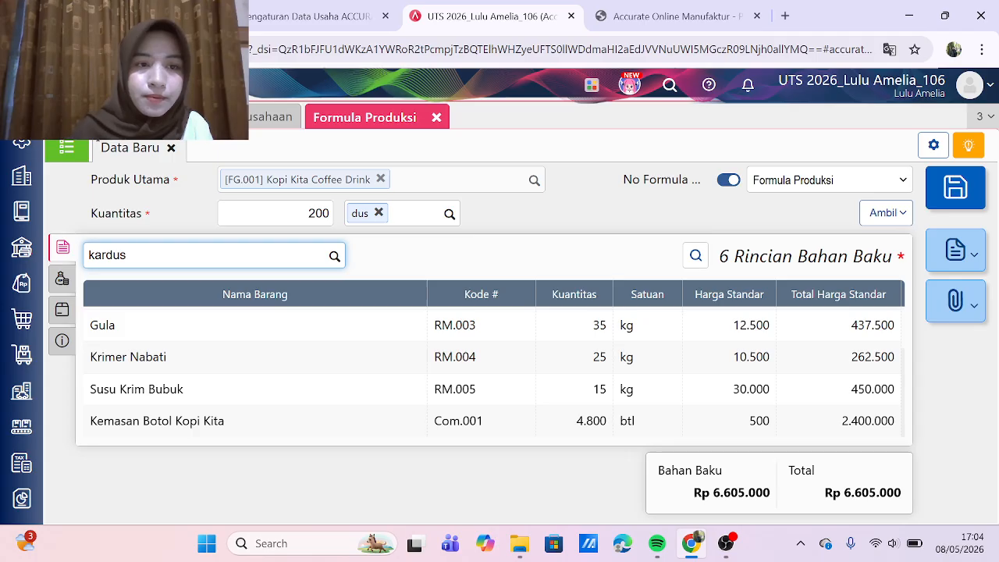
text(us)
click(170, 286)
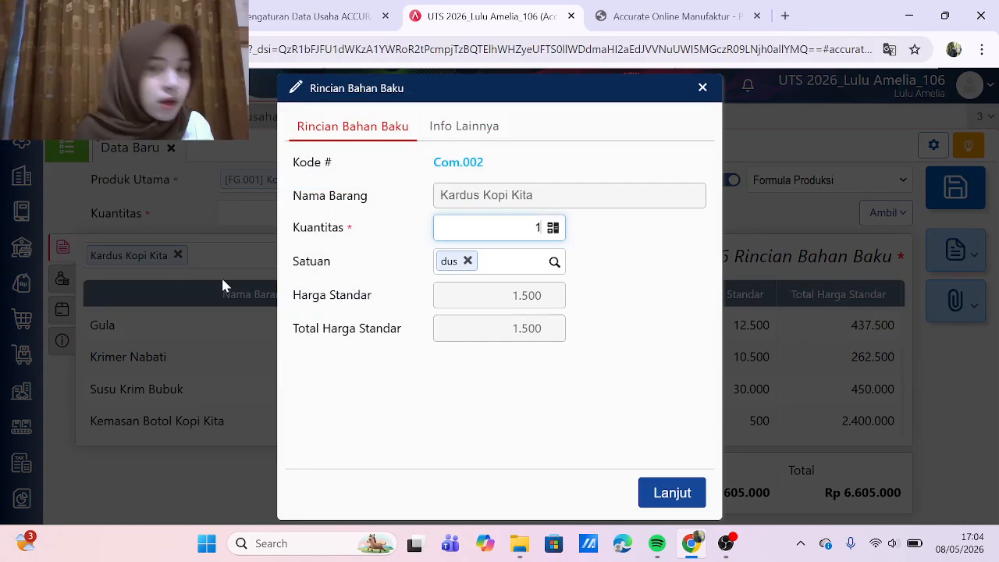
text(200)
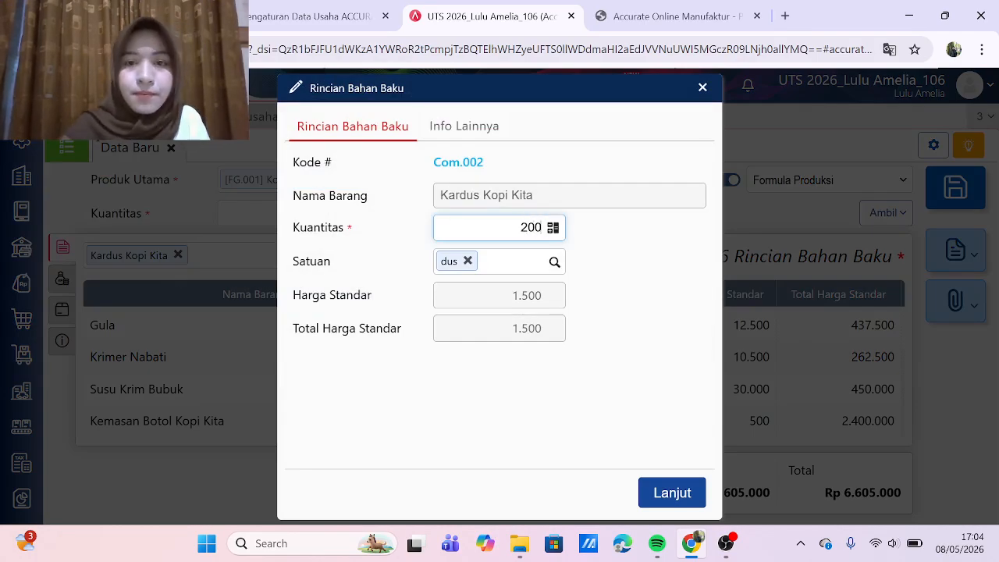
click(655, 502)
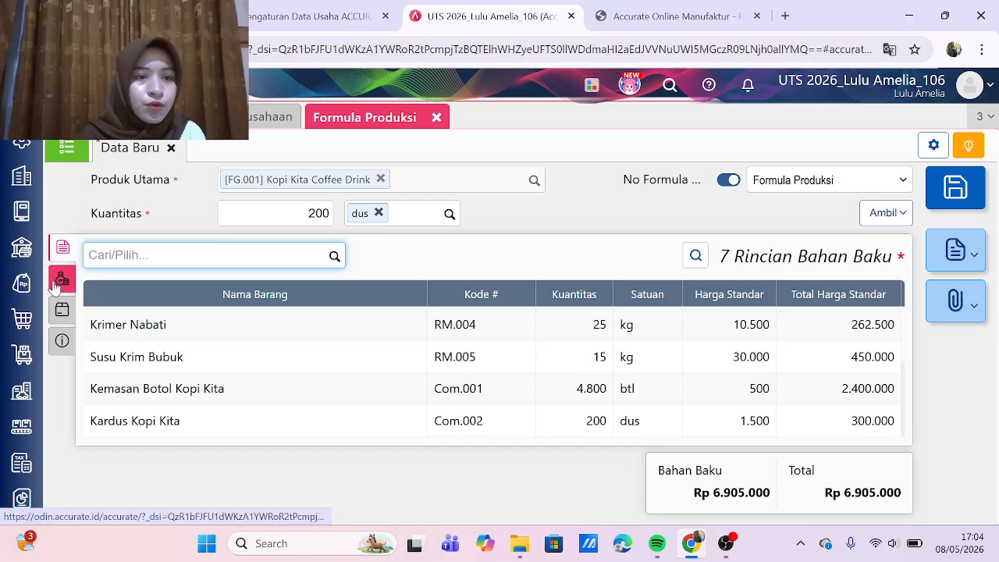
Step: Add Upah Tenaga Kerja Langsung to the formula's cost details with a quantity of 2 Hari
click(63, 281)
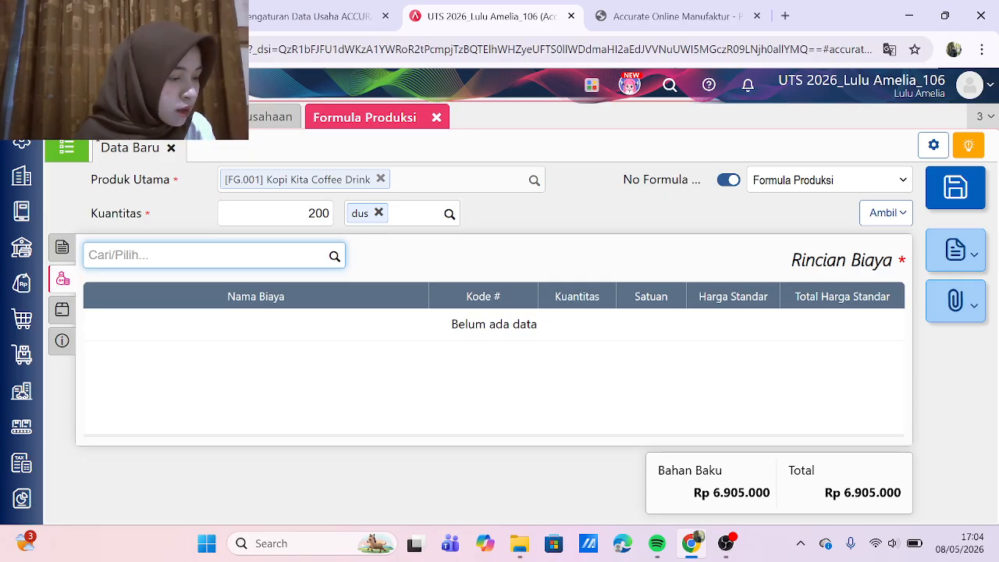
text(upah)
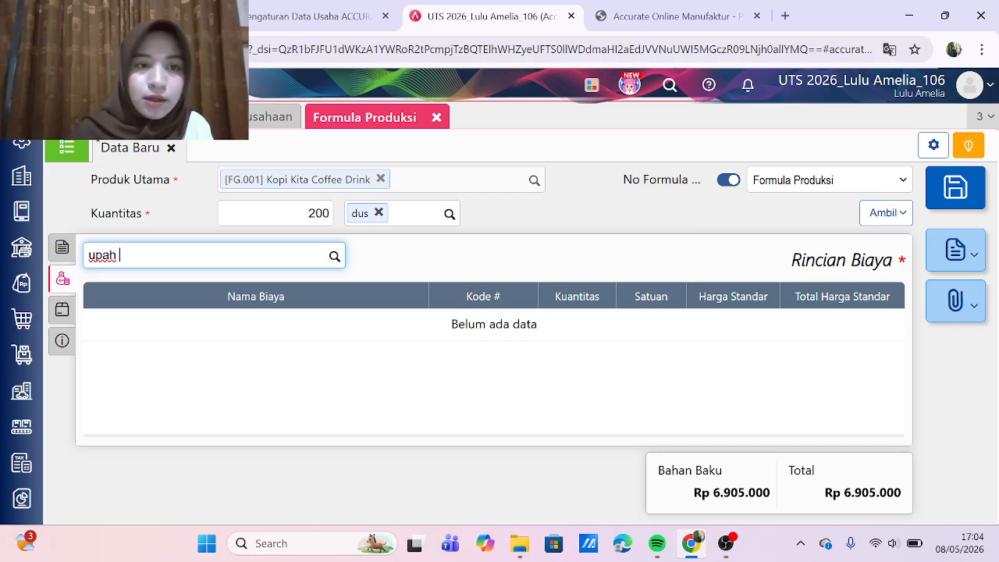
click(147, 286)
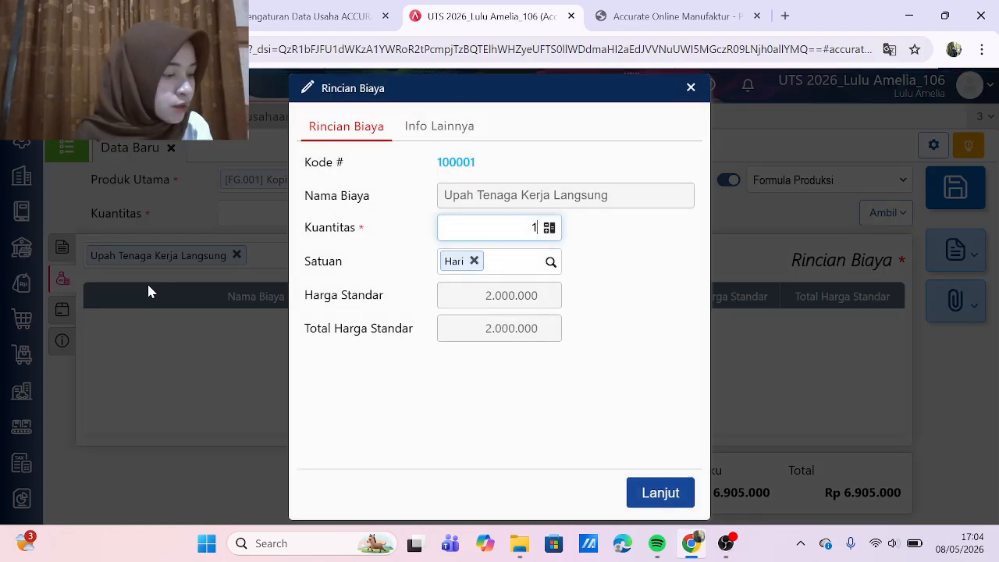
key(BackSpace)
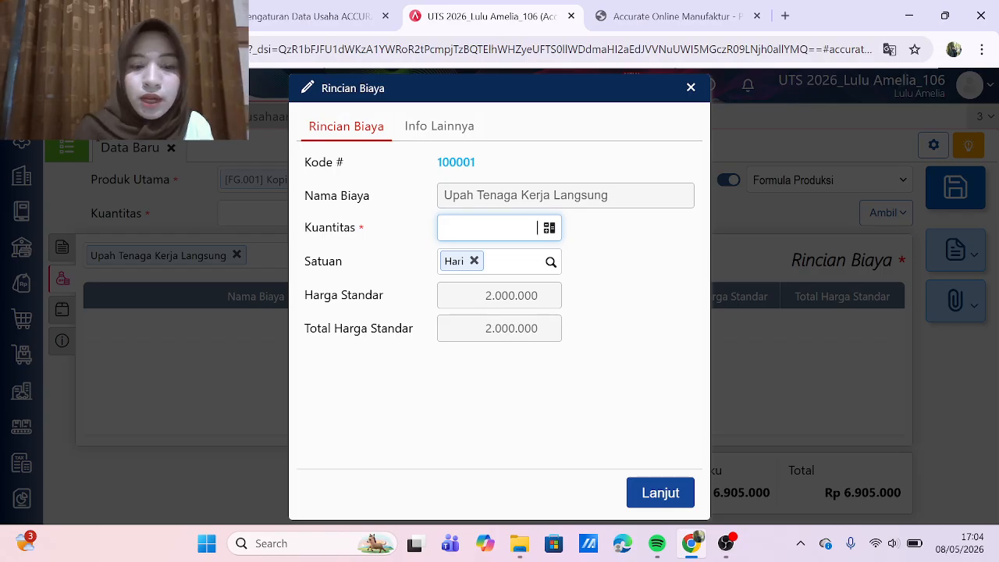
click(654, 492)
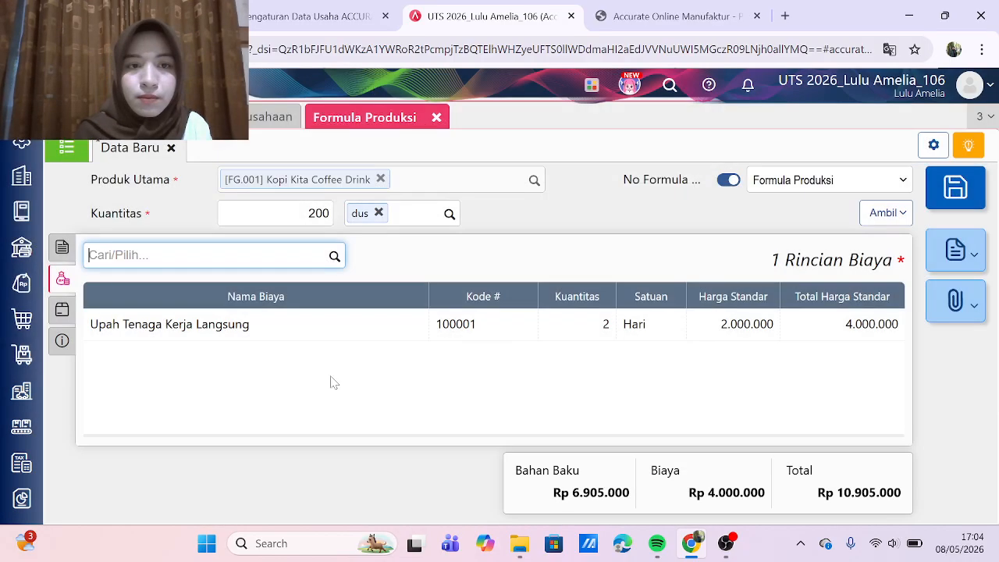
Step: Add Overhead Pabrik to the formula's cost details with a quantity of 1
text(over)
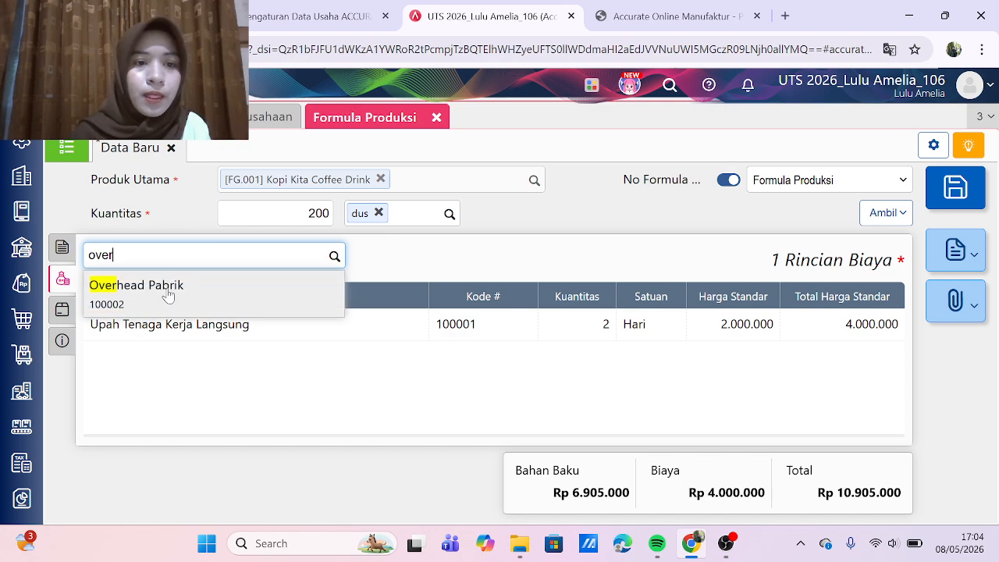
click(167, 294)
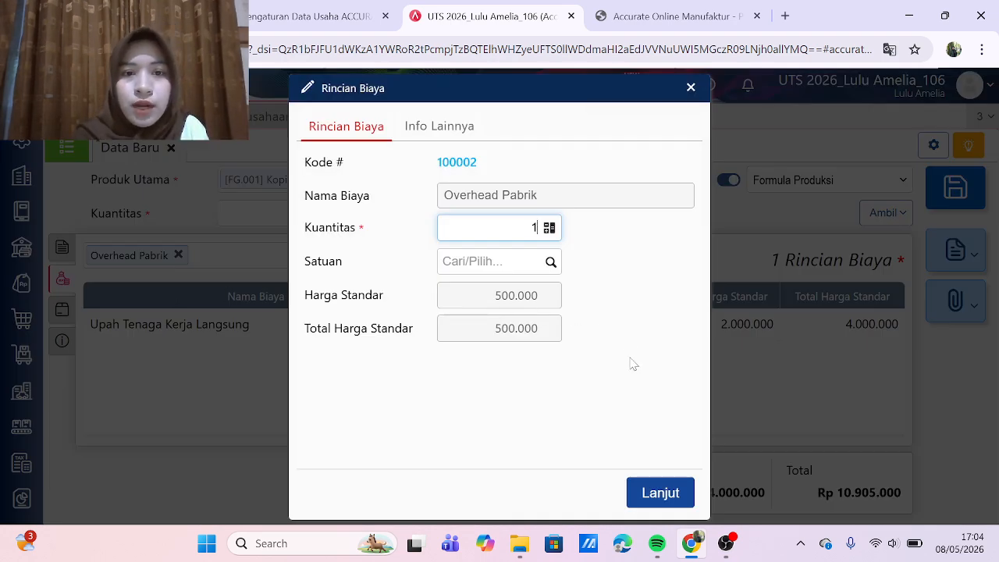
click(659, 494)
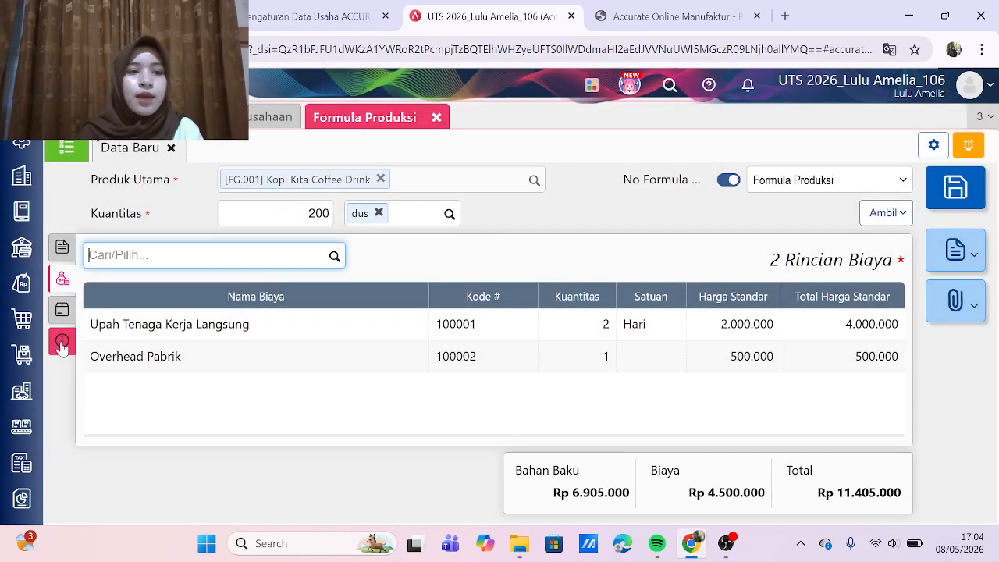
click(62, 343)
click(313, 347)
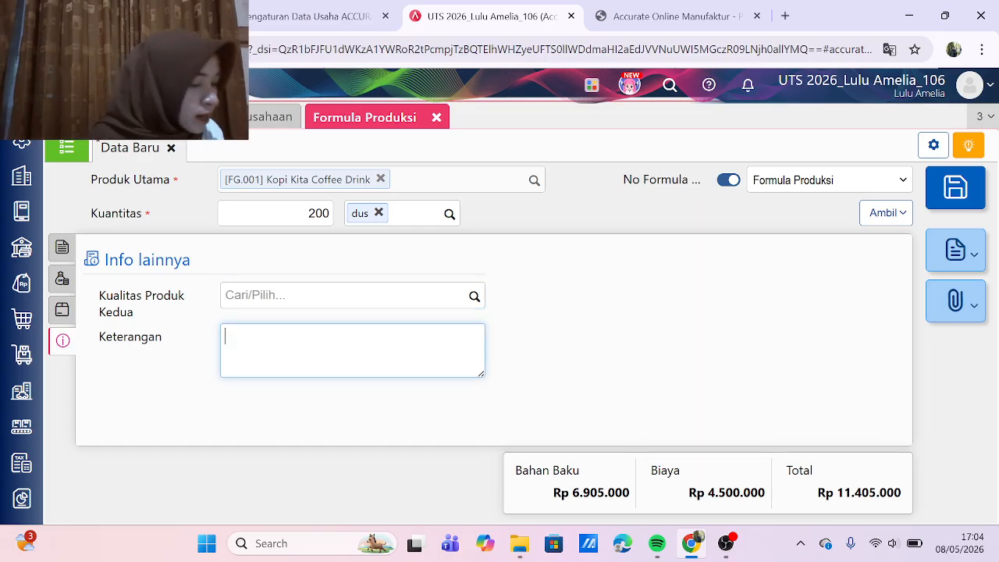
text(Formula )
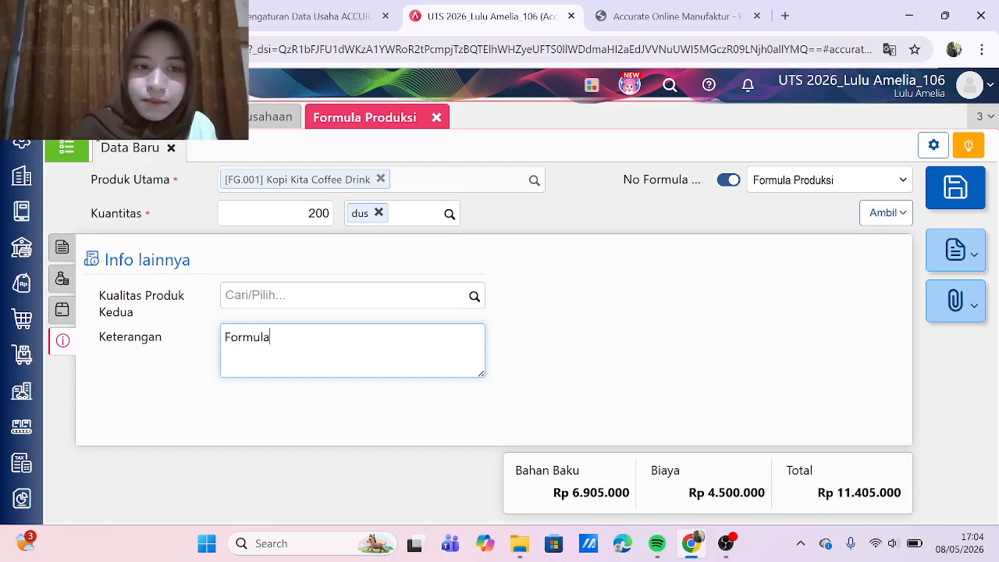
text(produ)
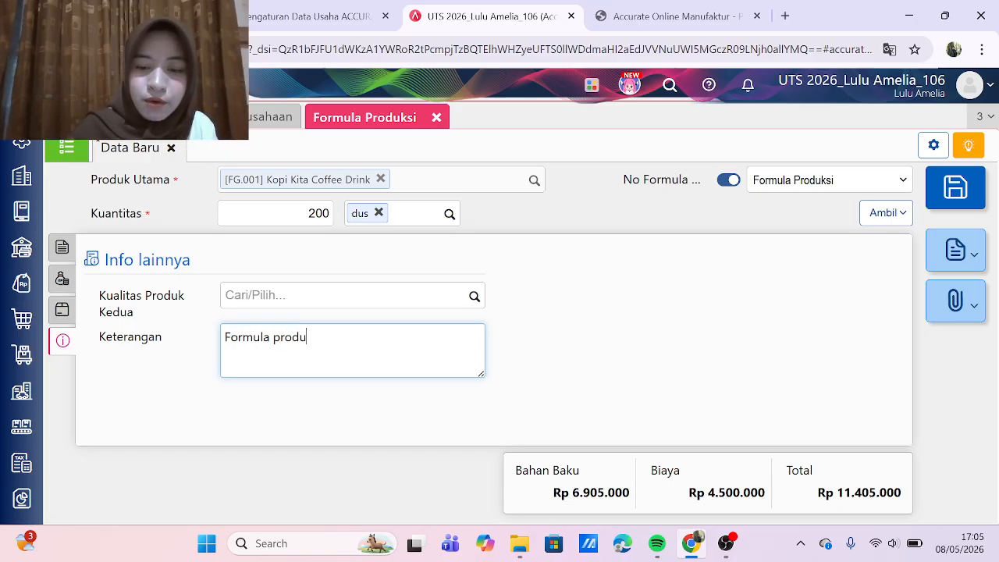
text(ksi)
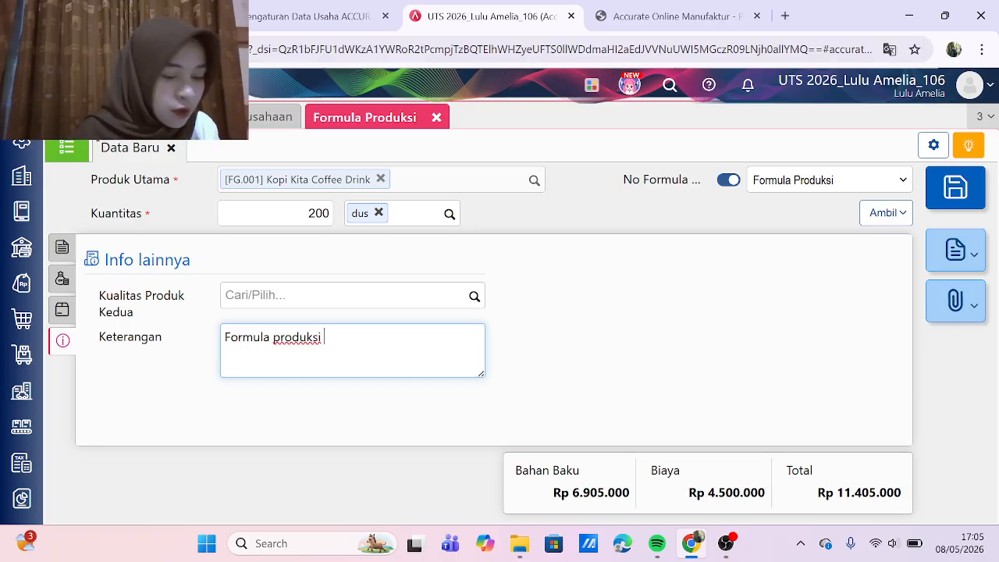
text( kopi kita co)
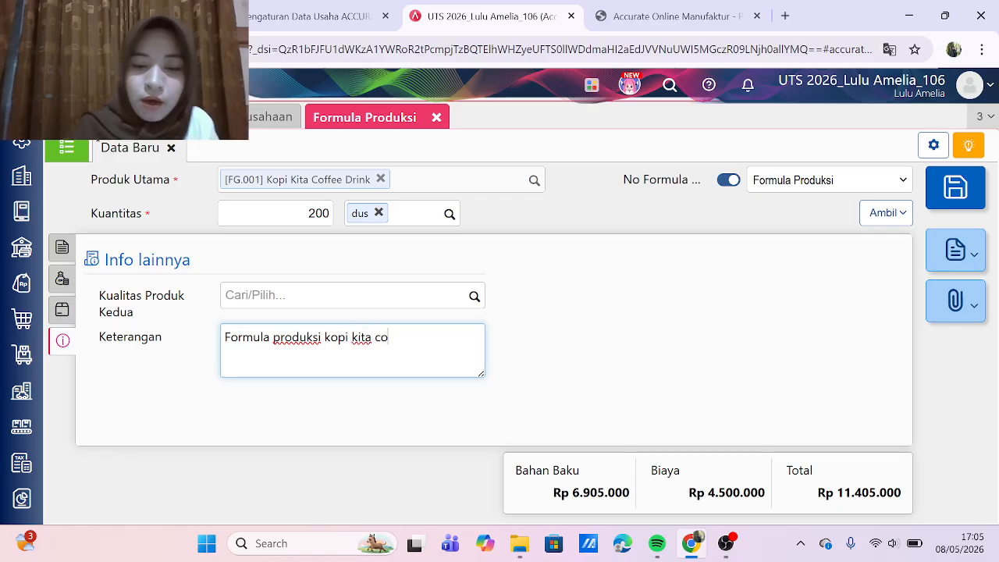
text(ffe drink)
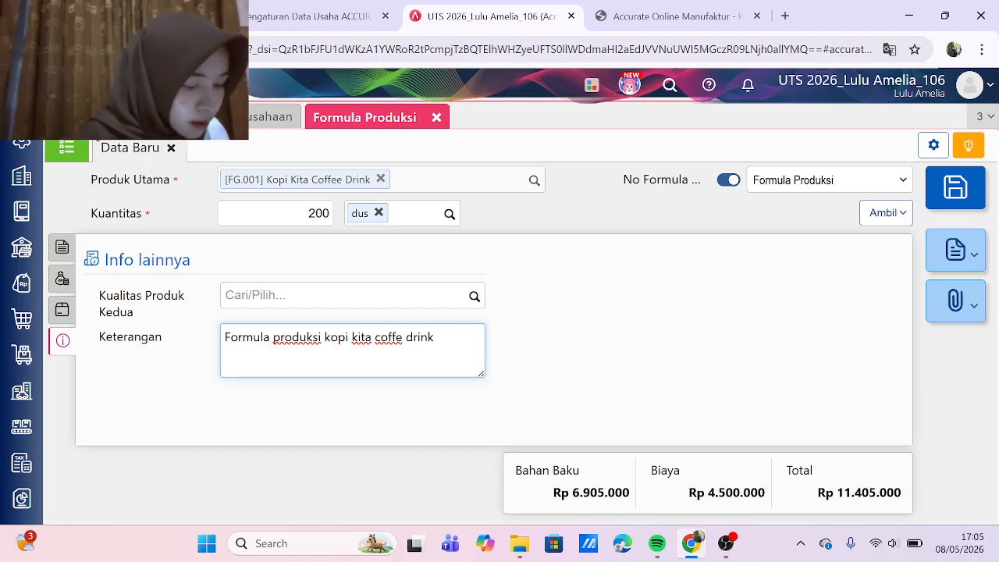
text( 250)
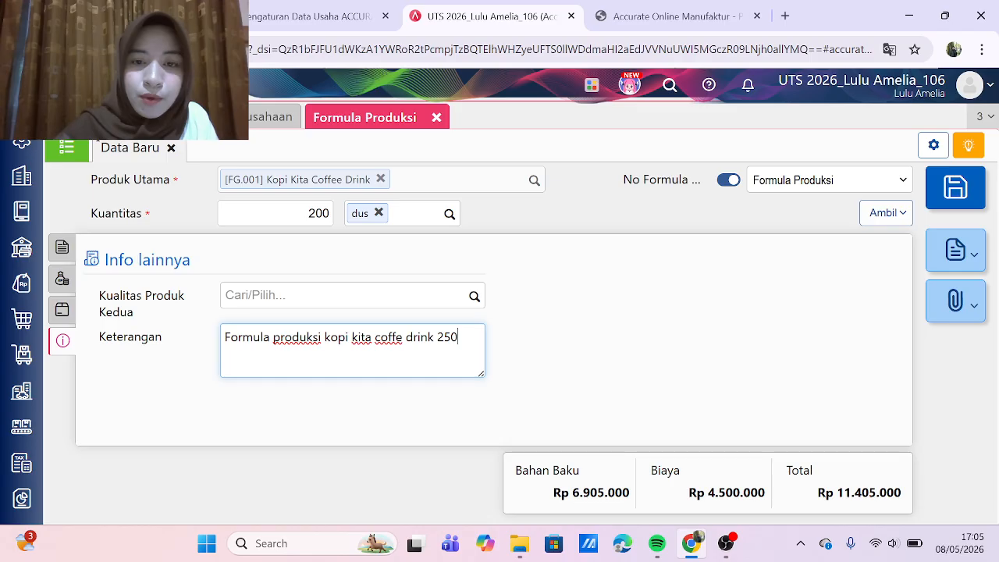
text( ml @24 botol)
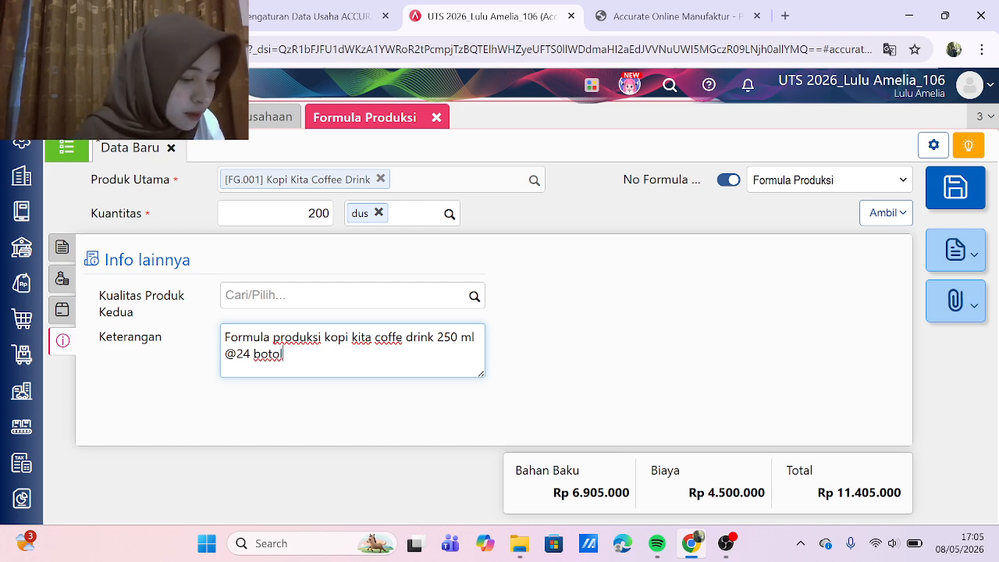
text( sebanya)
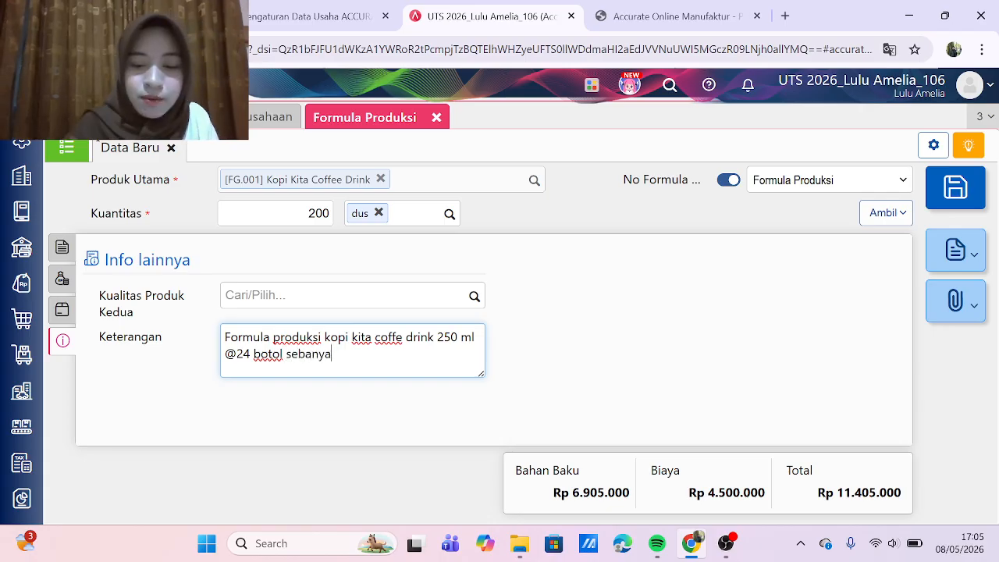
text(k 200 dus)
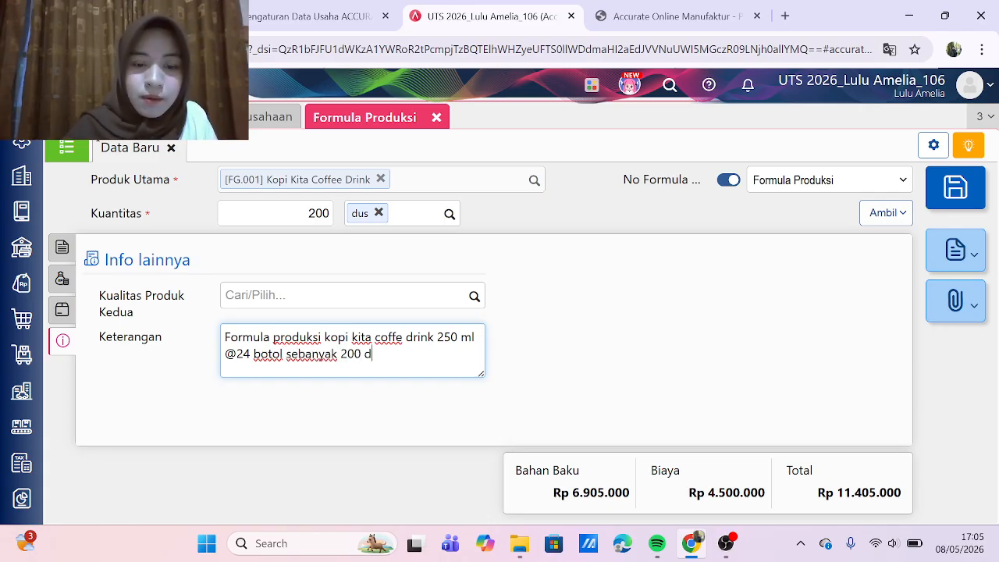
Step: Review the formula's cost and raw material details and save the production formula
click(64, 283)
click(62, 247)
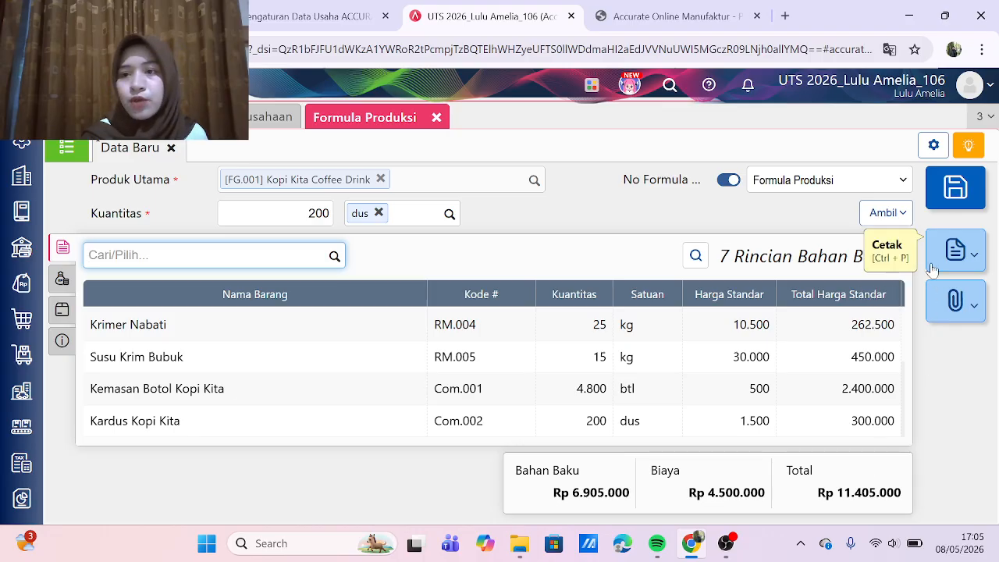
click(958, 193)
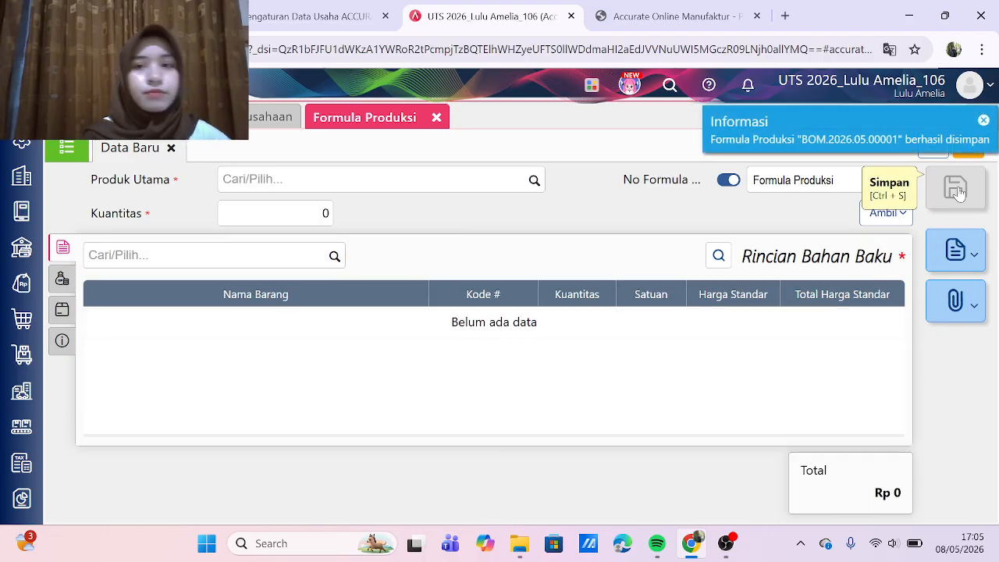
Step: Switch to the assignment PDF and read the January 2024 transactions in Bagian 5
click(671, 16)
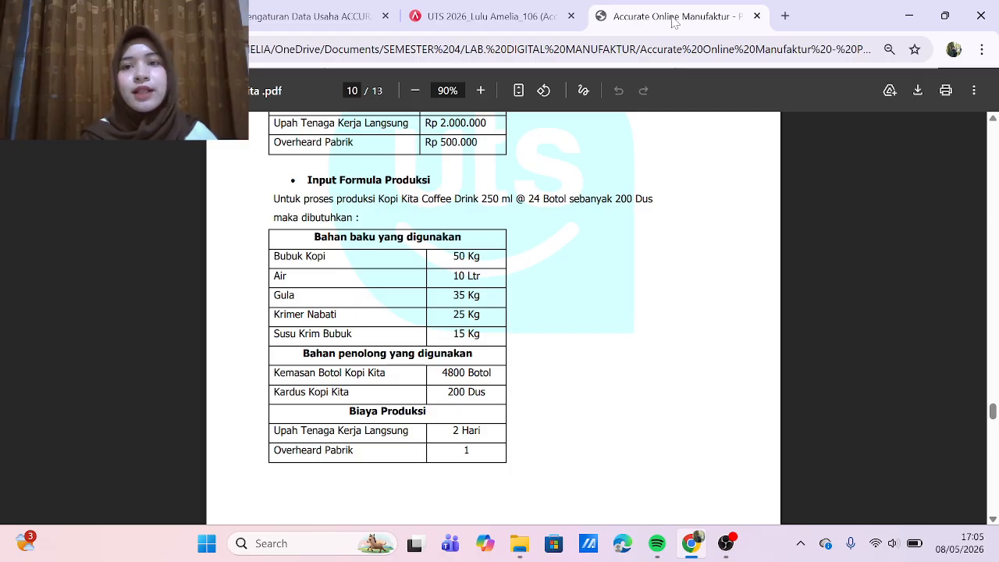
scroll(508, 298, down, 3)
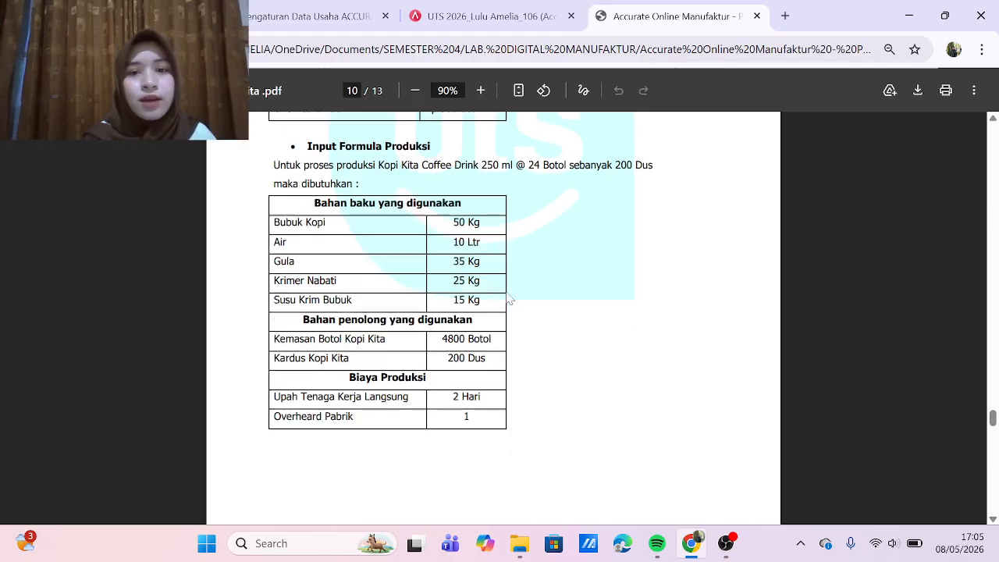
scroll(508, 297, down, 3)
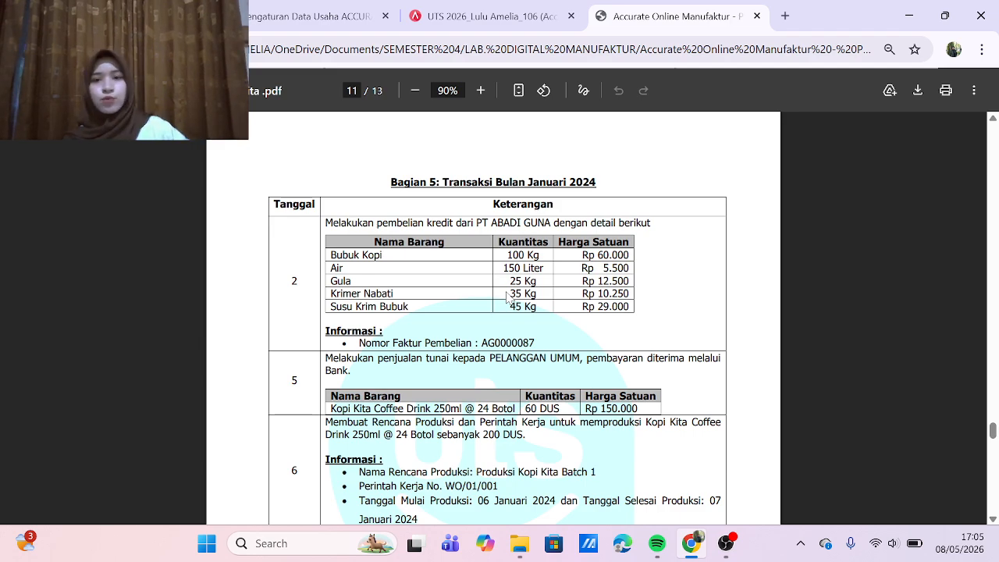
Step: Return to Accurate Online, close the production formula form and open a new Faktur Pembelian
scroll(505, 297, down, 1)
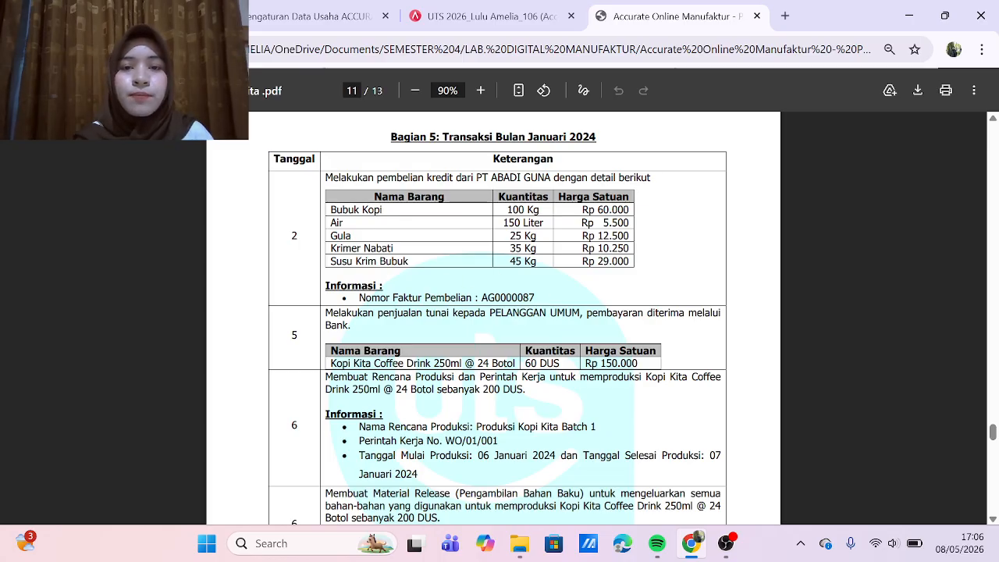
click(480, 17)
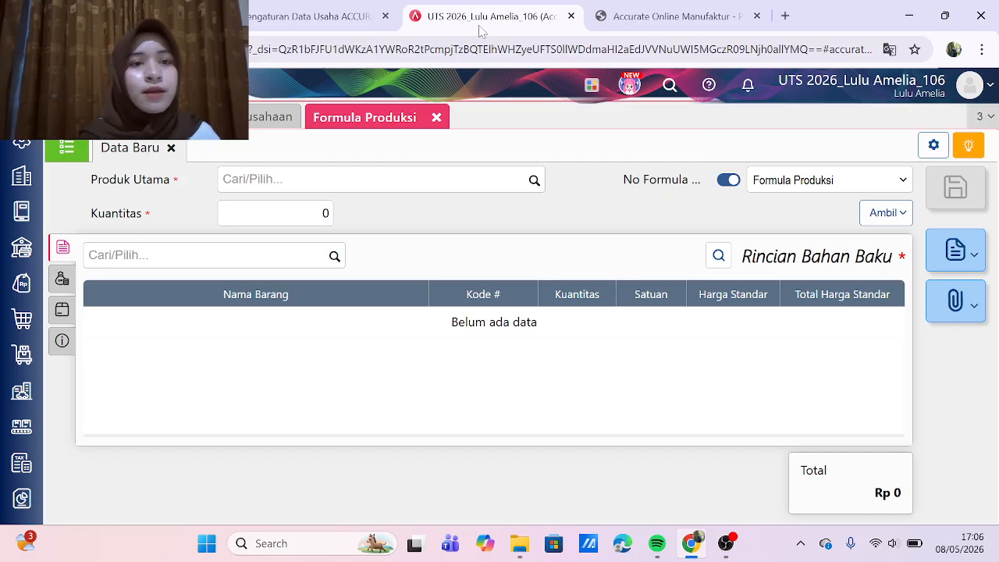
click(437, 118)
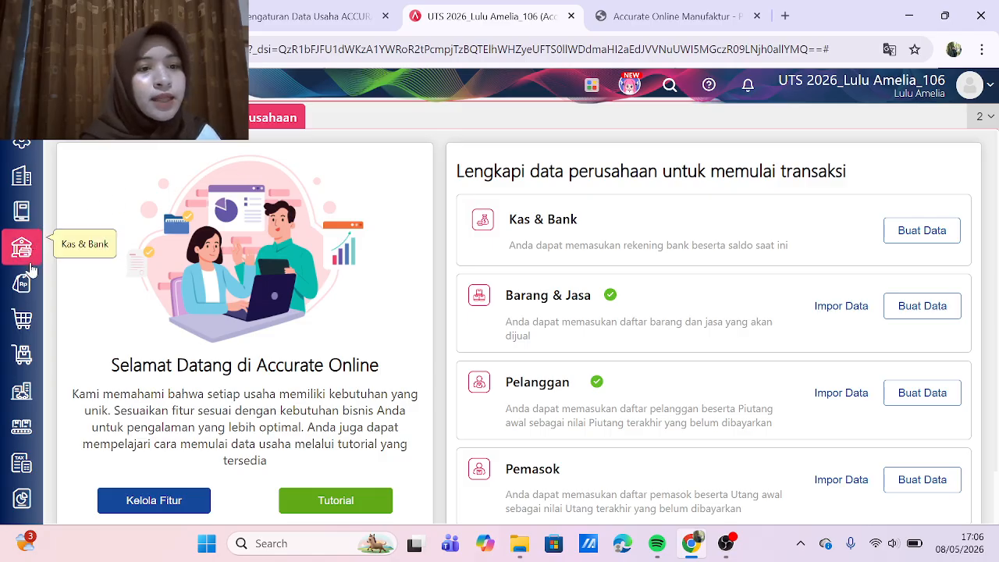
click(24, 314)
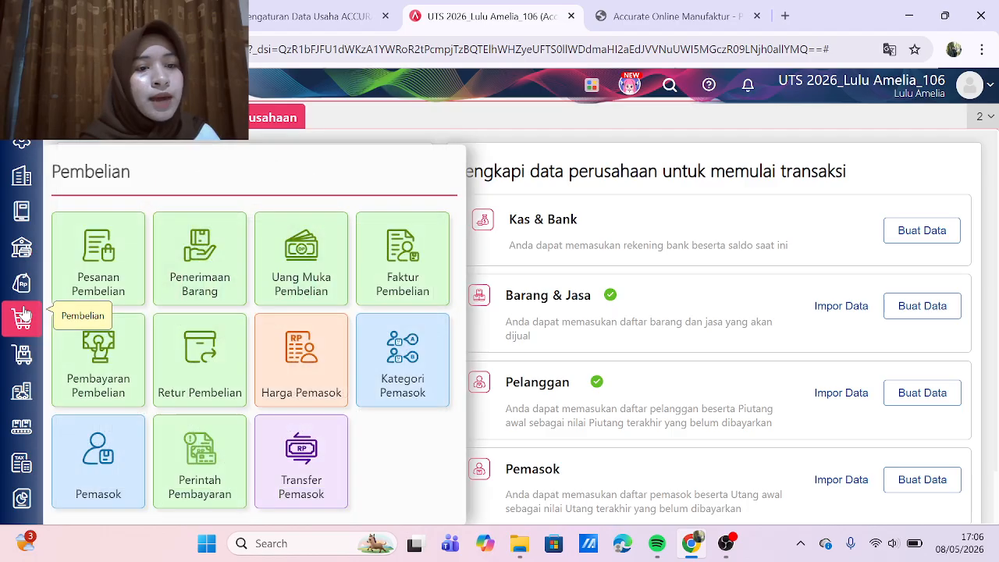
click(396, 265)
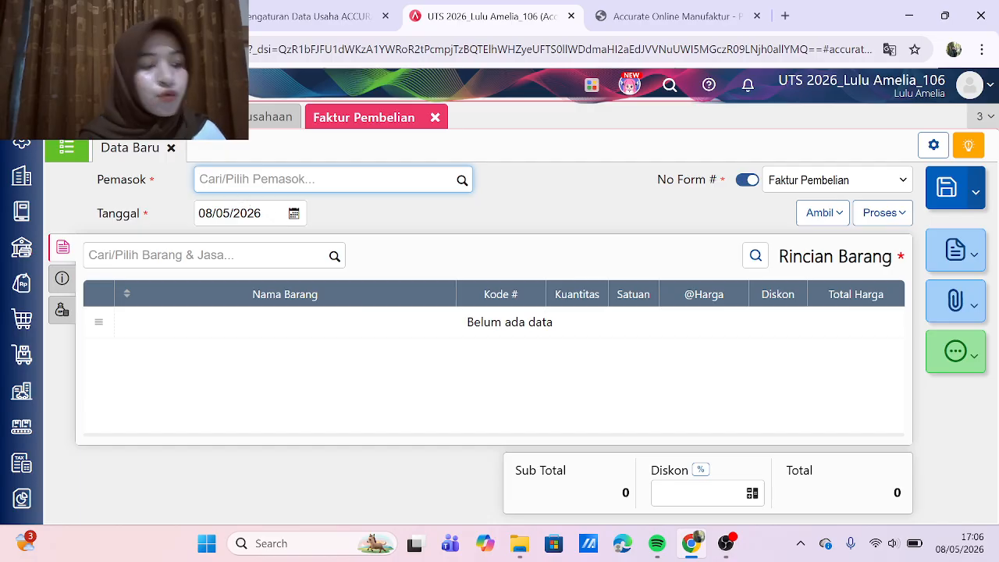
Step: Set the purchase invoice's supplier to PT ABADI GUNA and its date to 02/01/2024
text(PT)
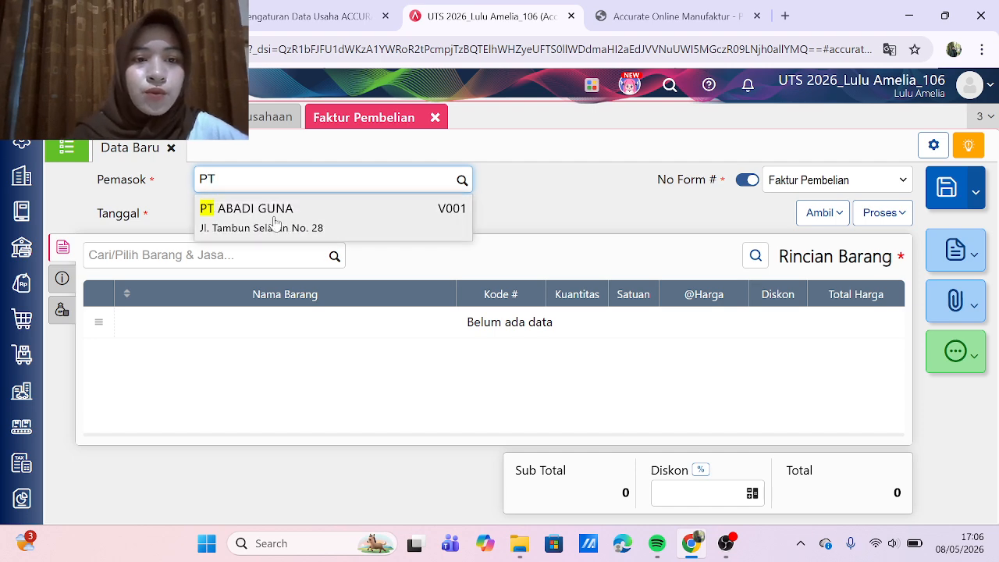
click(273, 212)
click(241, 212)
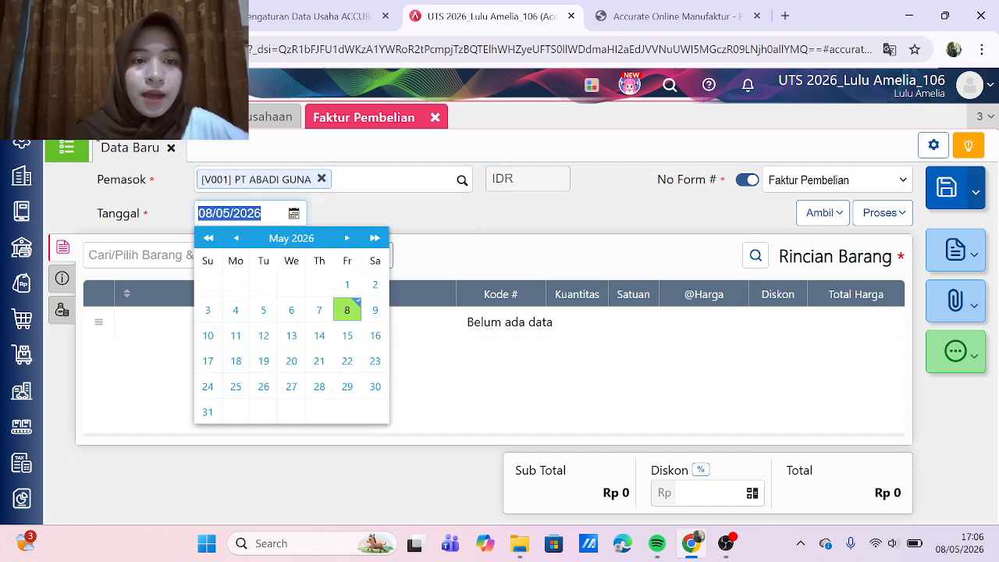
text(02/01/2024)
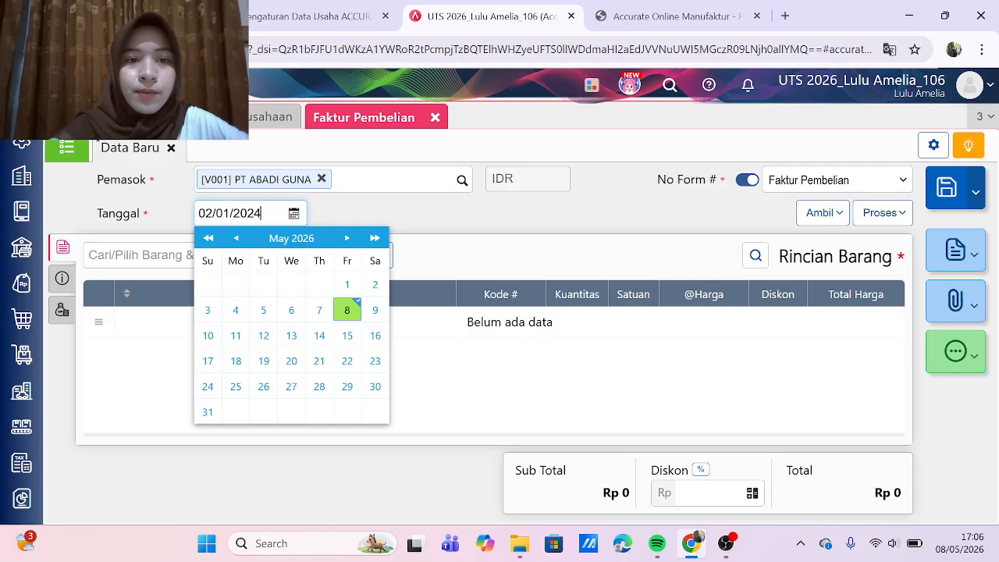
click(460, 231)
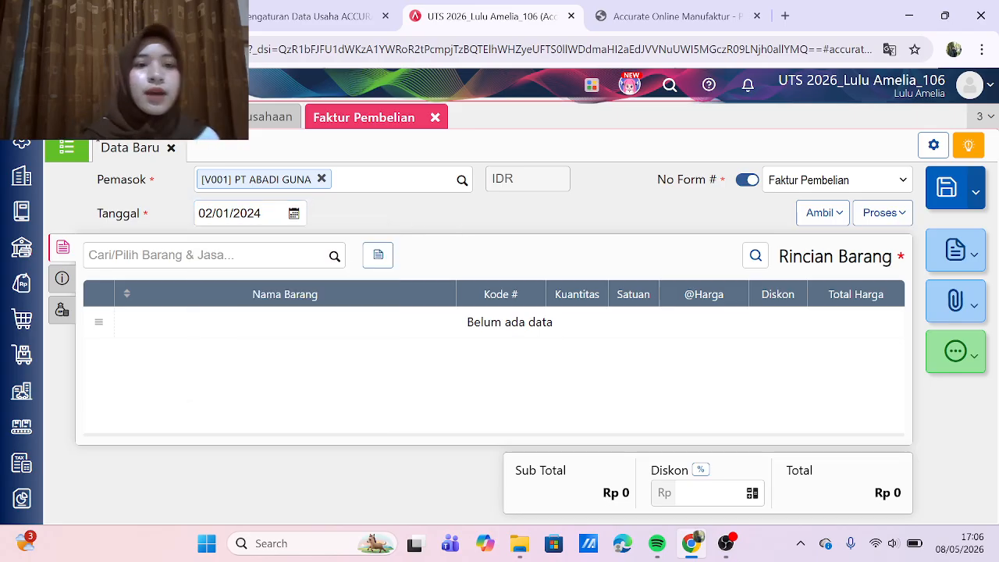
Step: Add Bubuk Kopi to the purchase invoice with a quantity of 100 kg at a unit price of Rp 60.000
click(204, 255)
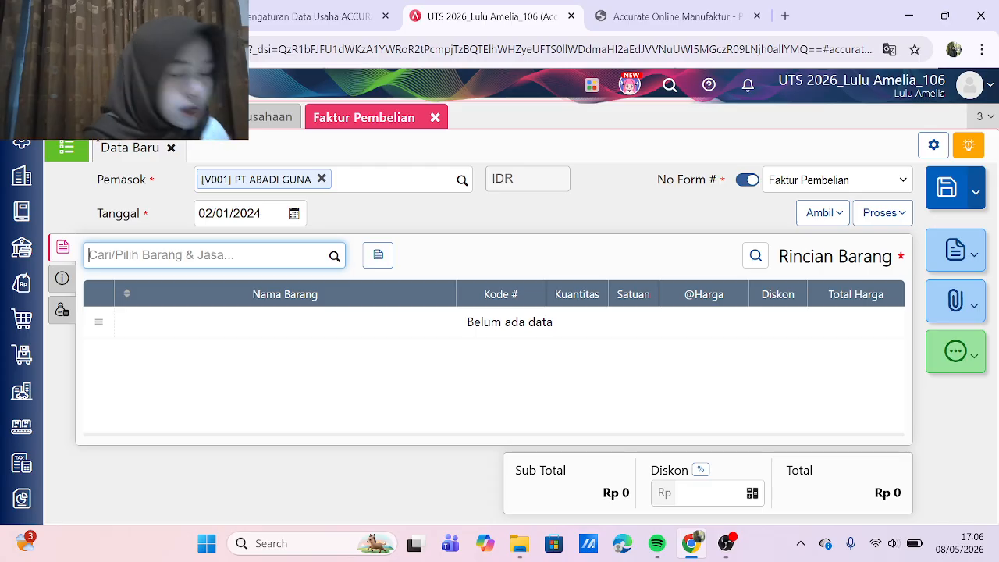
text(BUBUK)
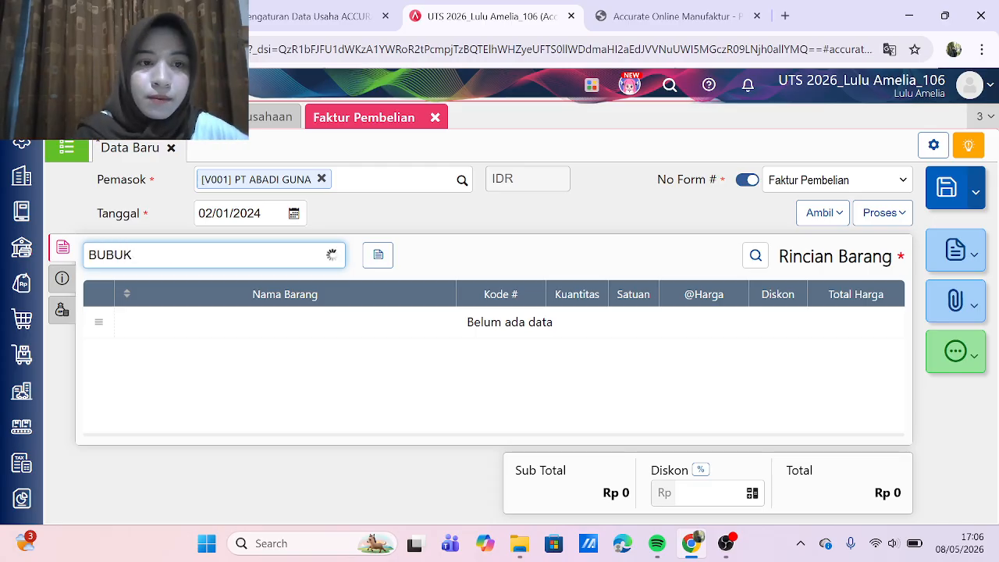
click(187, 299)
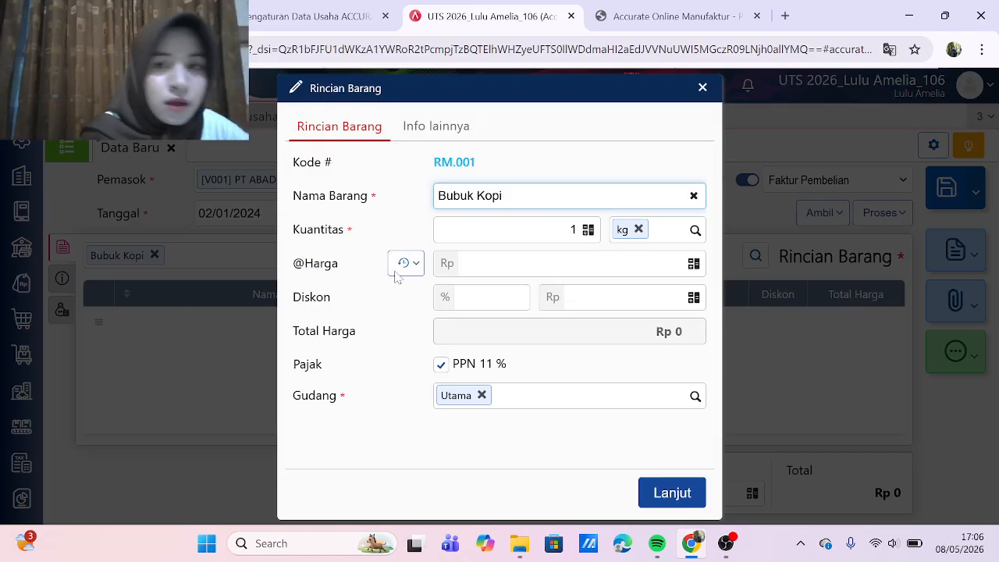
click(573, 229)
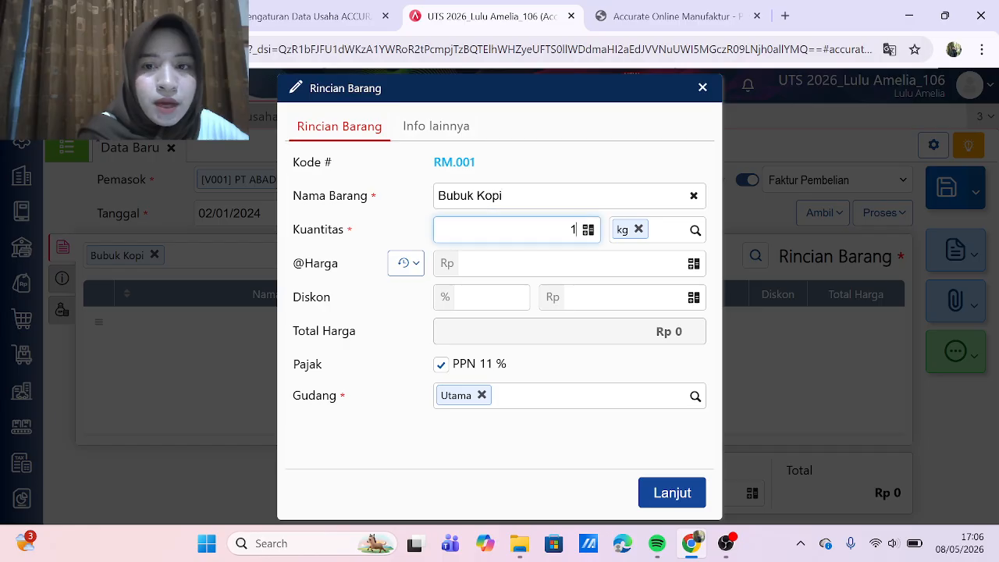
text(00)
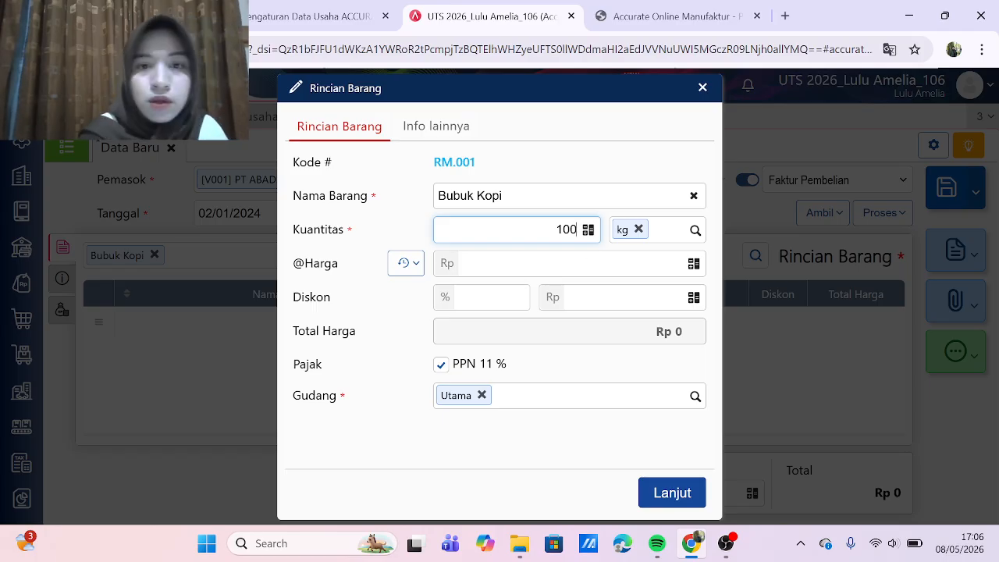
click(574, 264)
text(60)
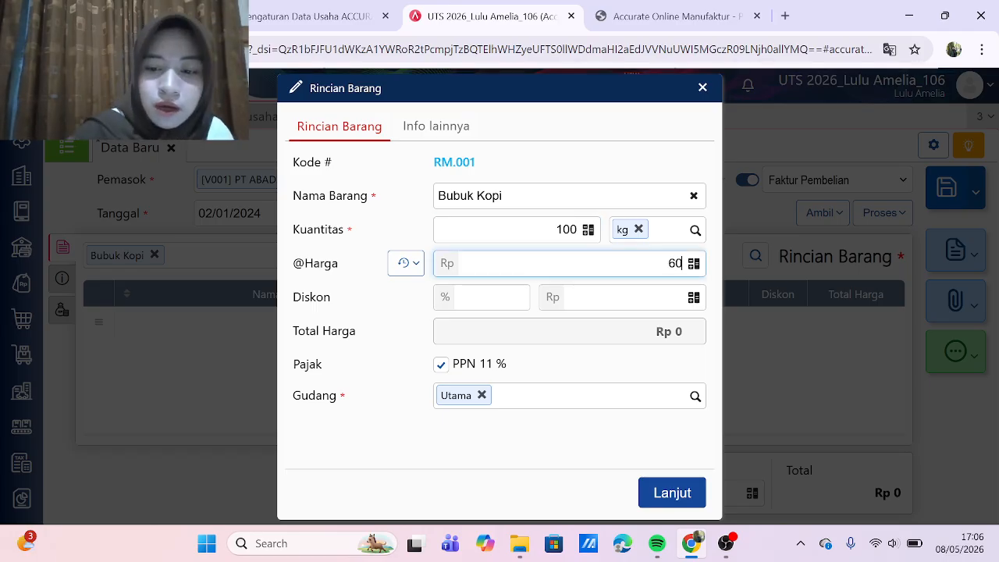
text(.000)
click(661, 494)
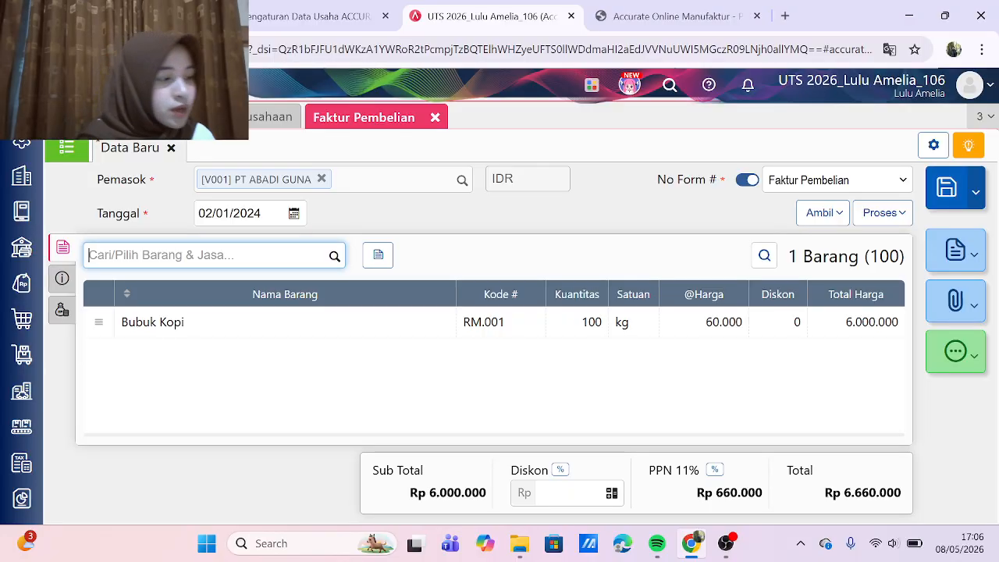
Step: Add Air to the purchase invoice with a quantity of 150 ltr at a unit price of Rp 5.500
text(AIR)
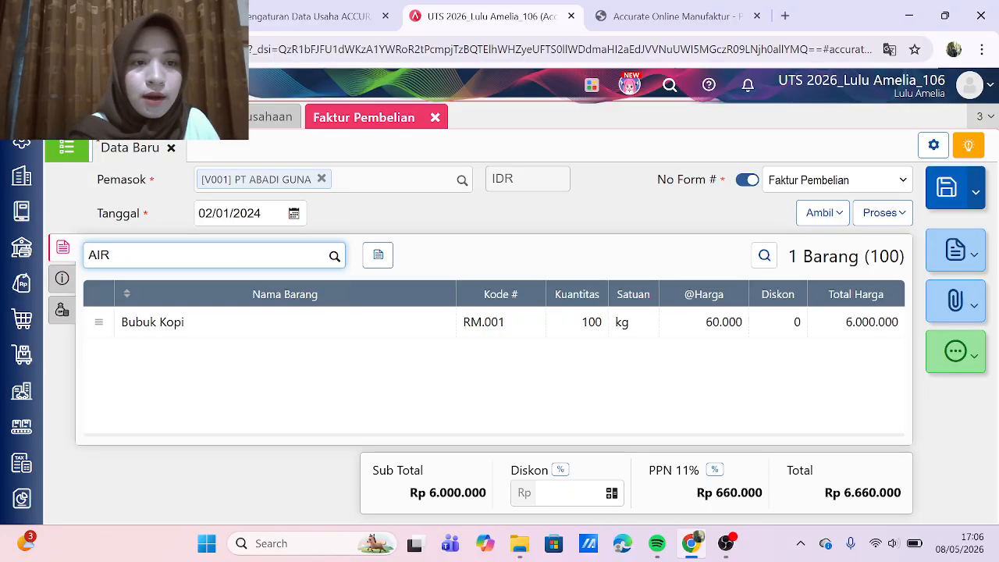
click(167, 296)
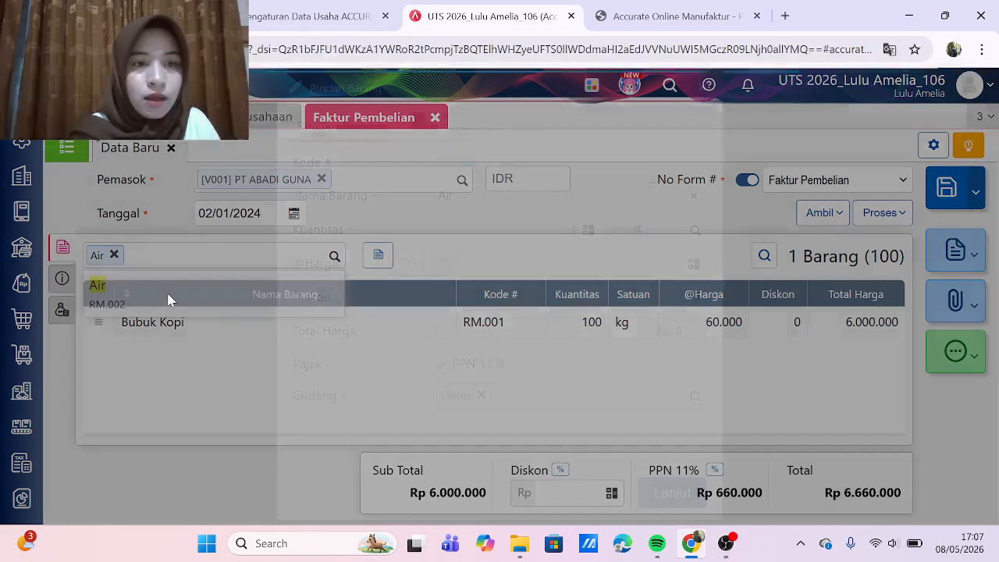
click(575, 230)
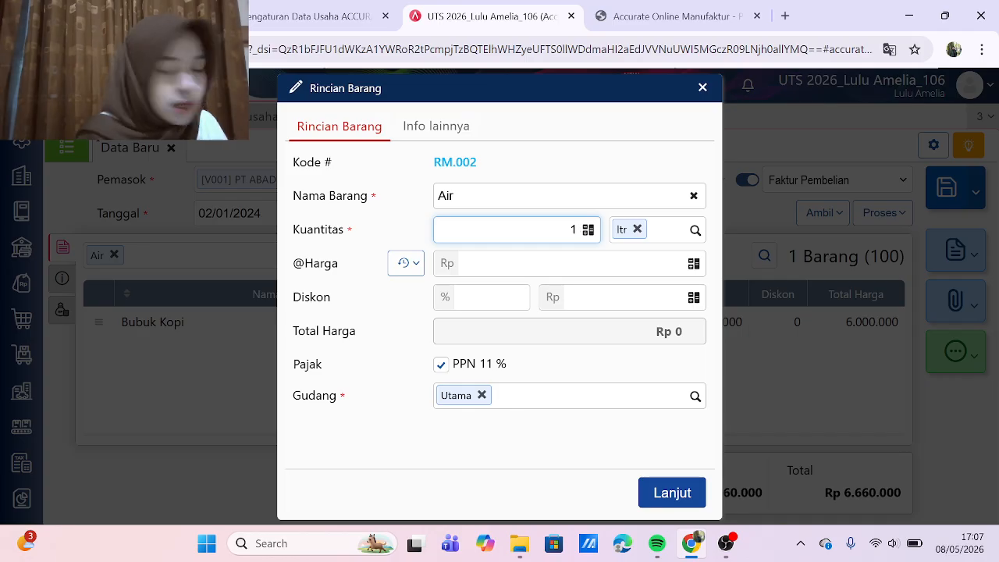
text(50)
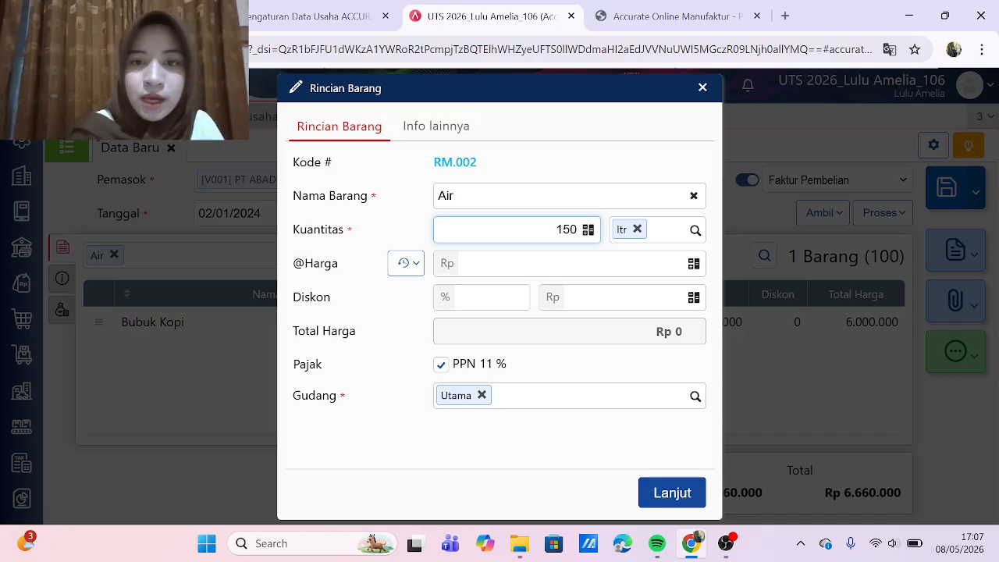
click(681, 263)
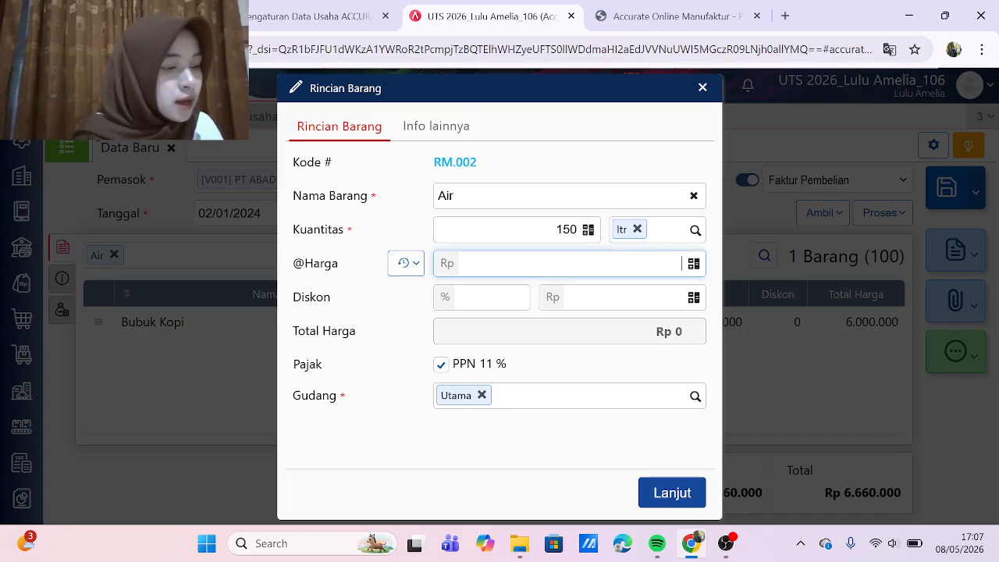
text(5500)
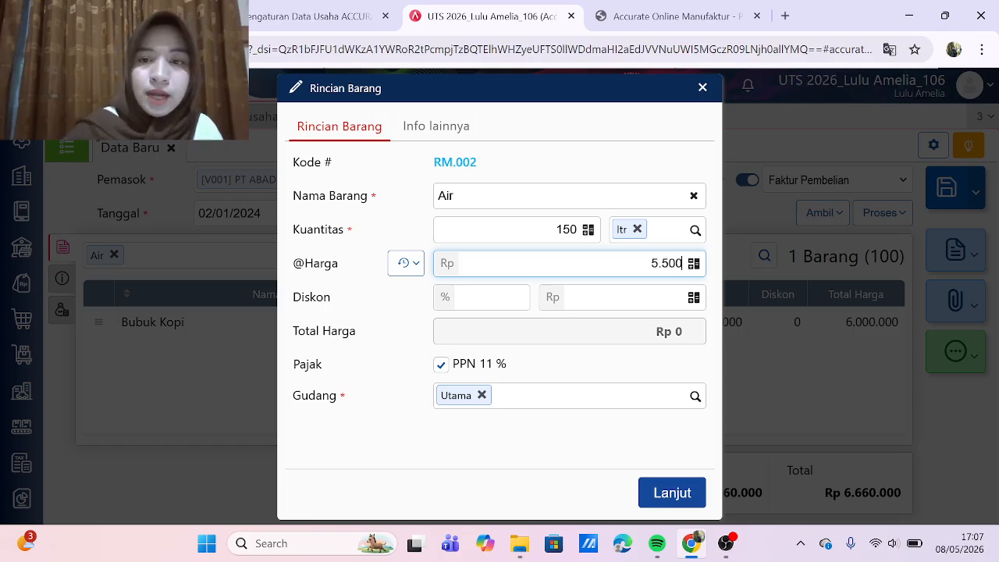
click(664, 492)
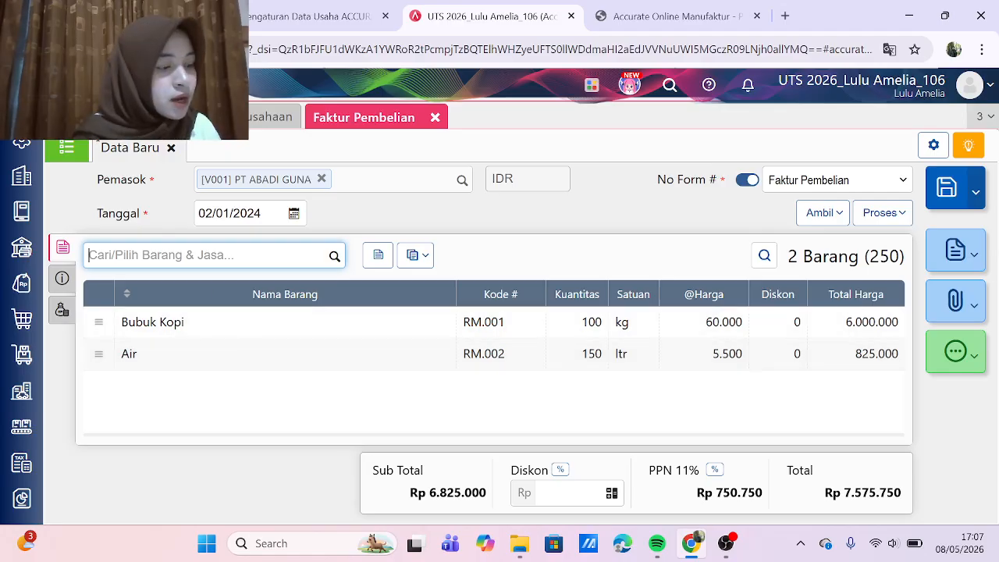
Step: Add Gula to the purchase invoice with a quantity of 25 kg at a unit price of Rp 12.500
text(gula)
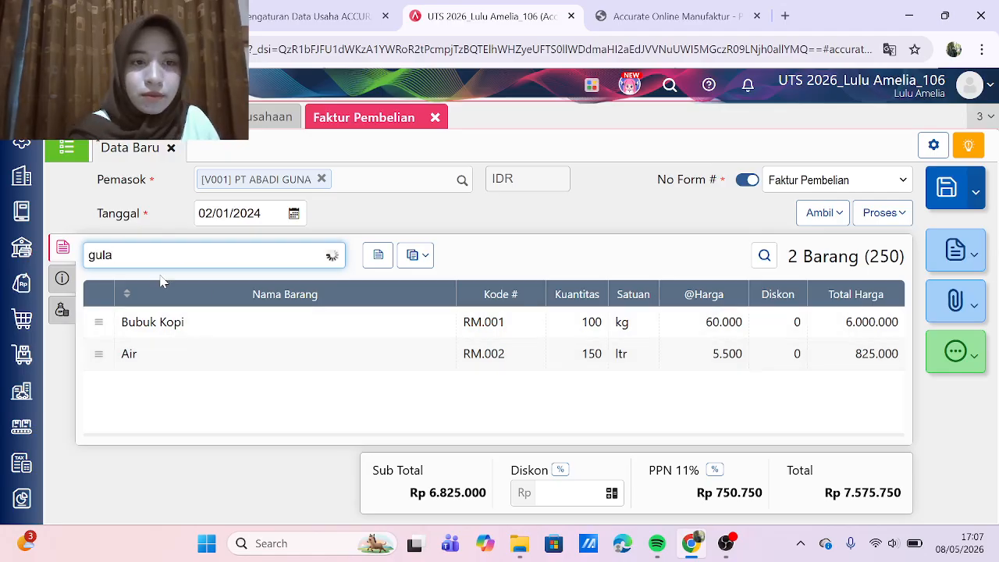
click(156, 299)
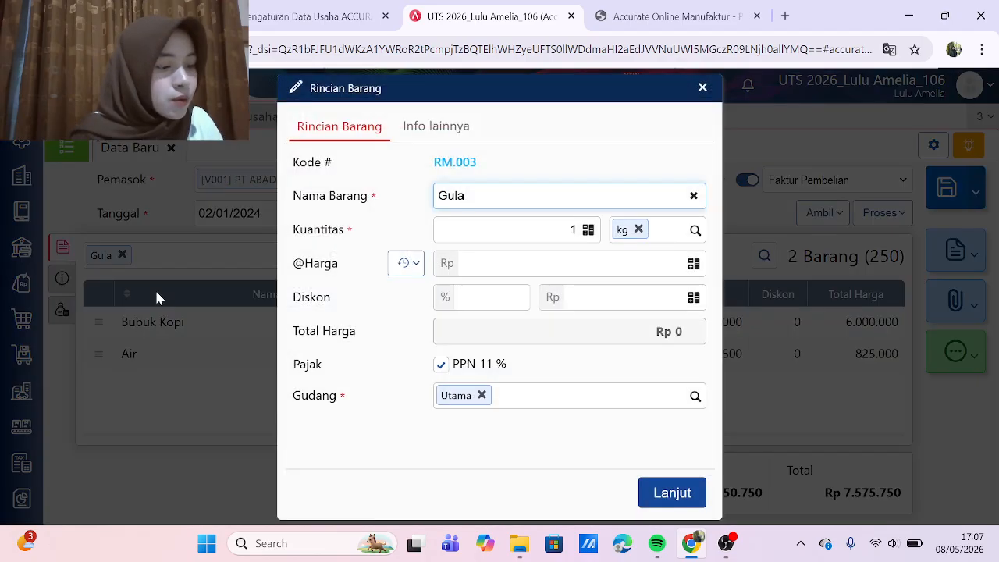
click(574, 229)
key(BackSpace)
text(25)
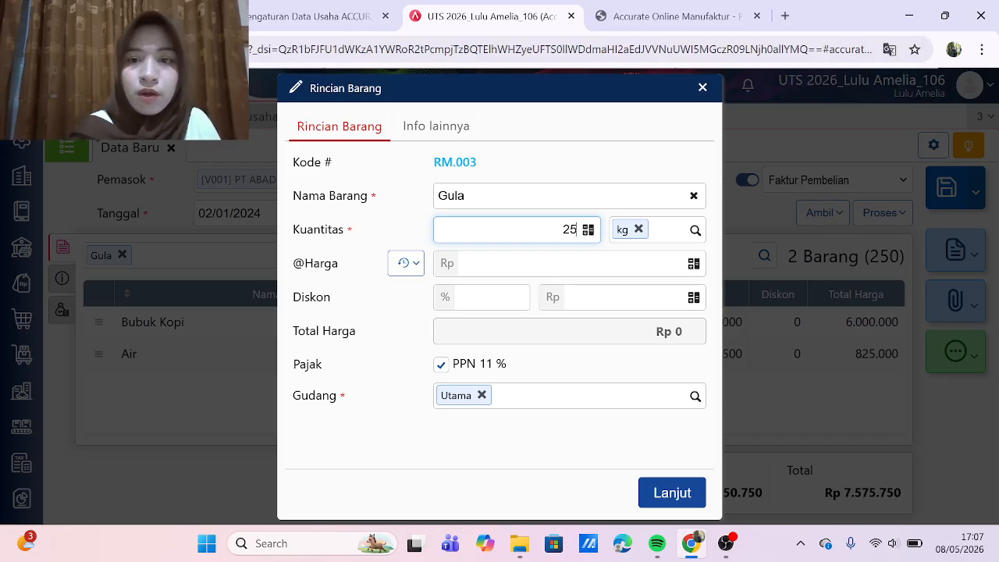
click(625, 264)
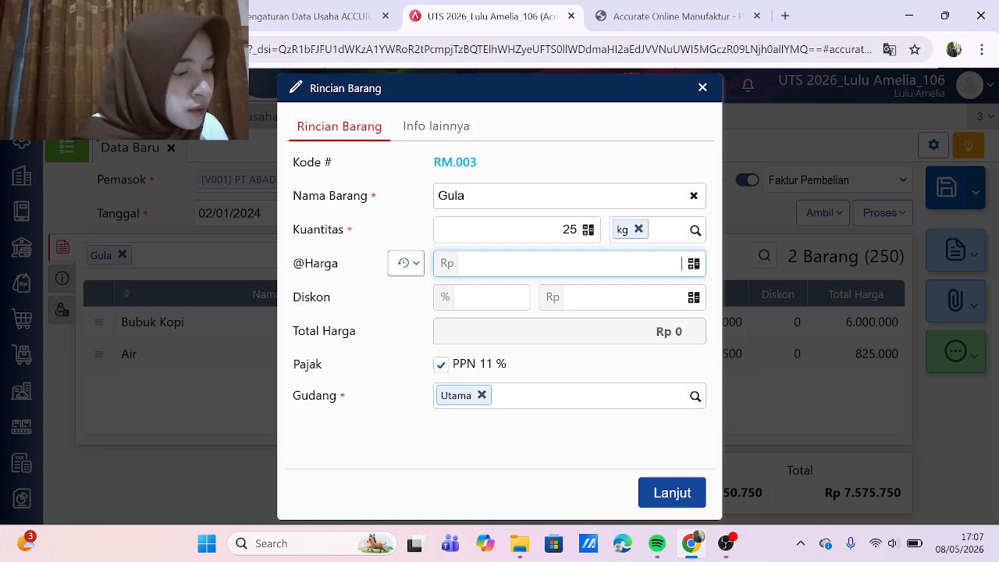
text(12.50)
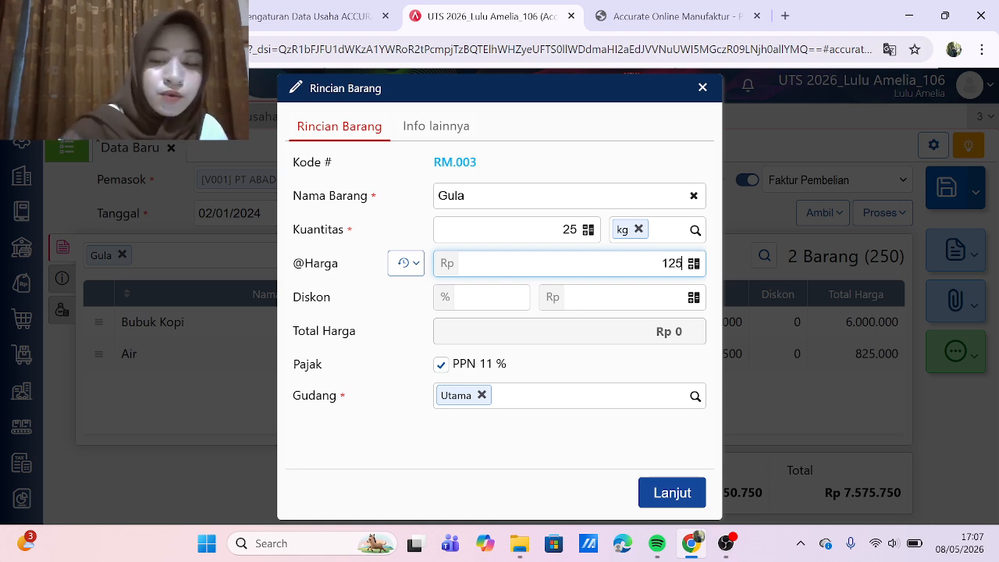
text(0)
click(660, 490)
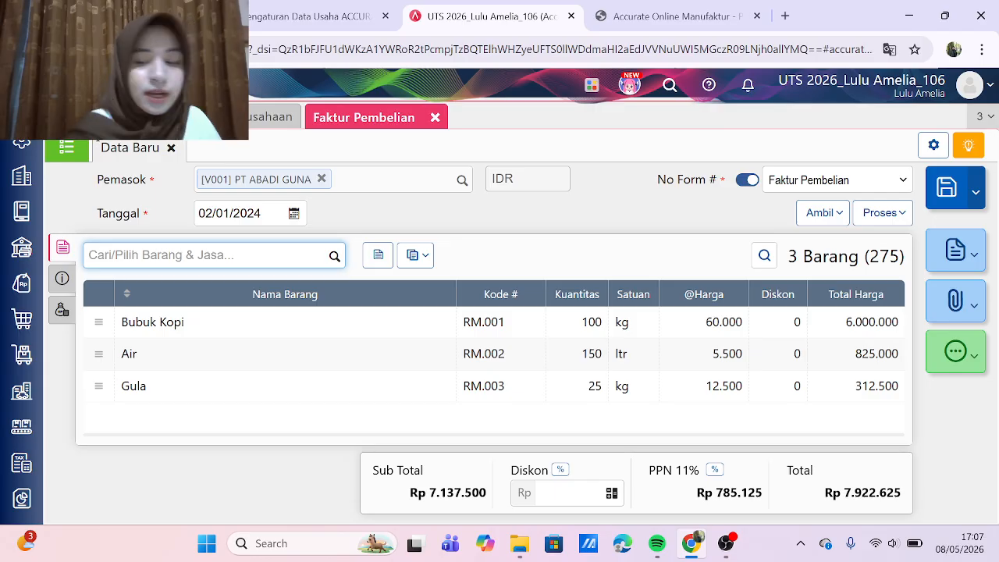
Step: Add Krimer Nabati to the purchase invoice with a quantity of 35 kg at a unit price of Rp 10.250
text(krimer)
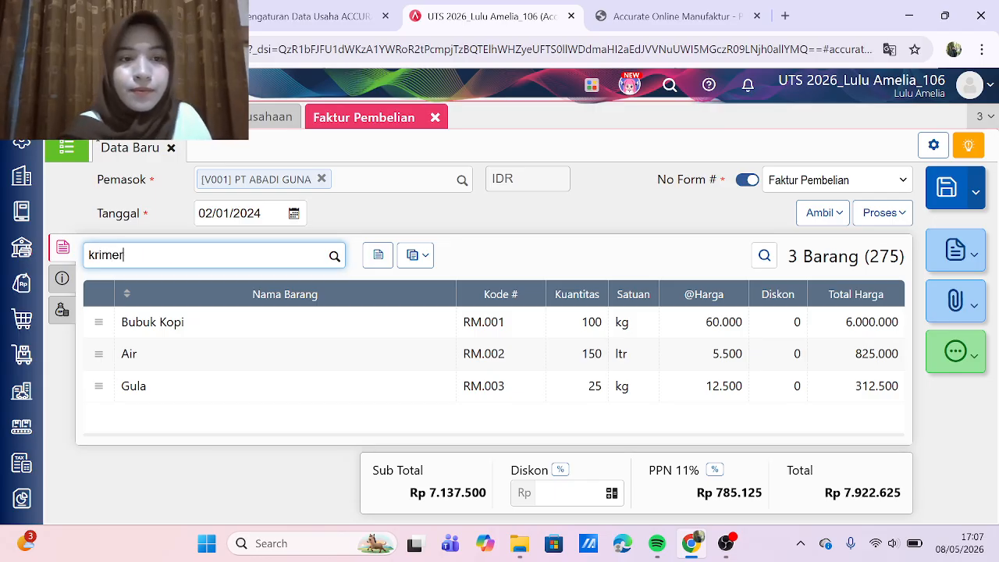
click(140, 287)
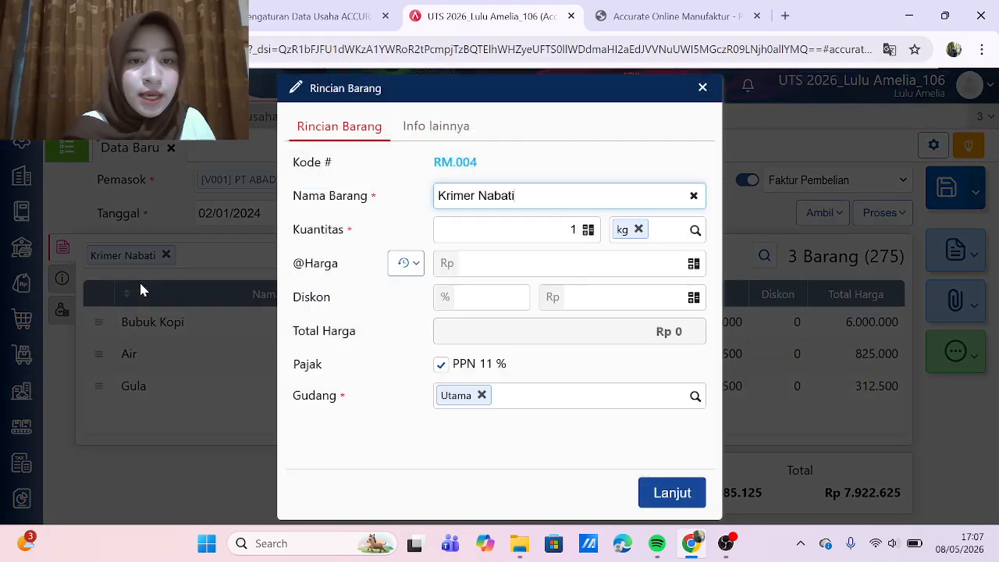
click(575, 230)
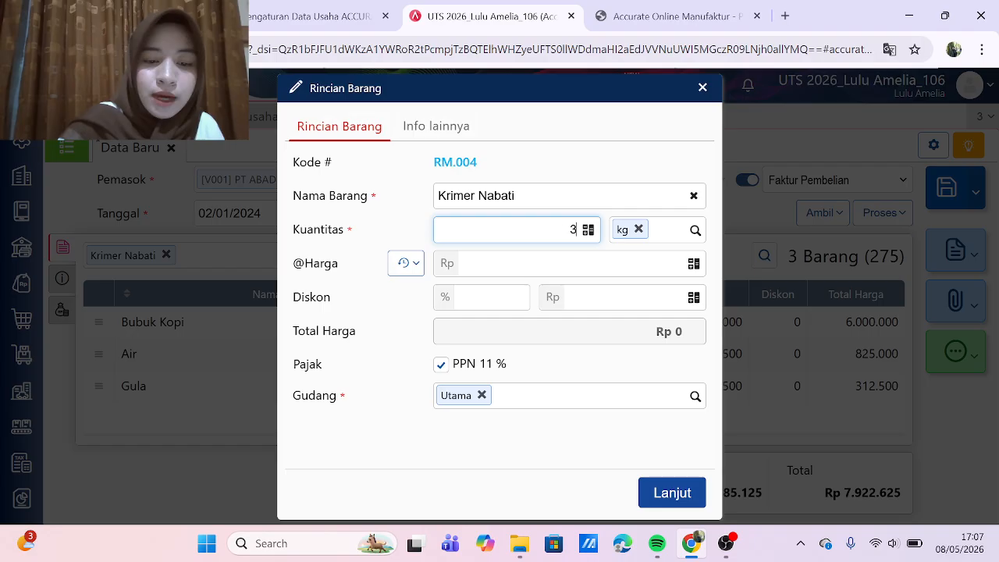
click(672, 264)
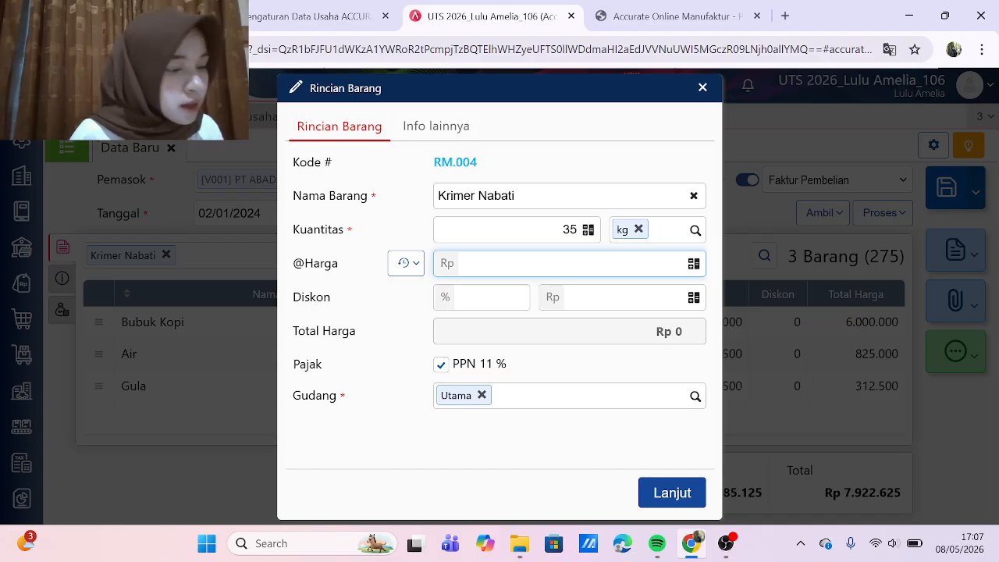
text(10.250)
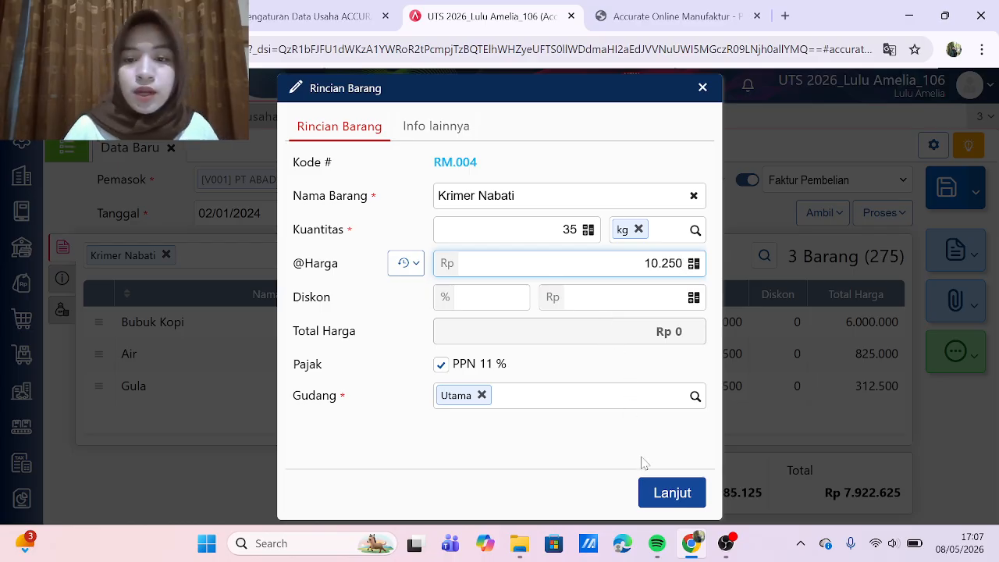
click(658, 492)
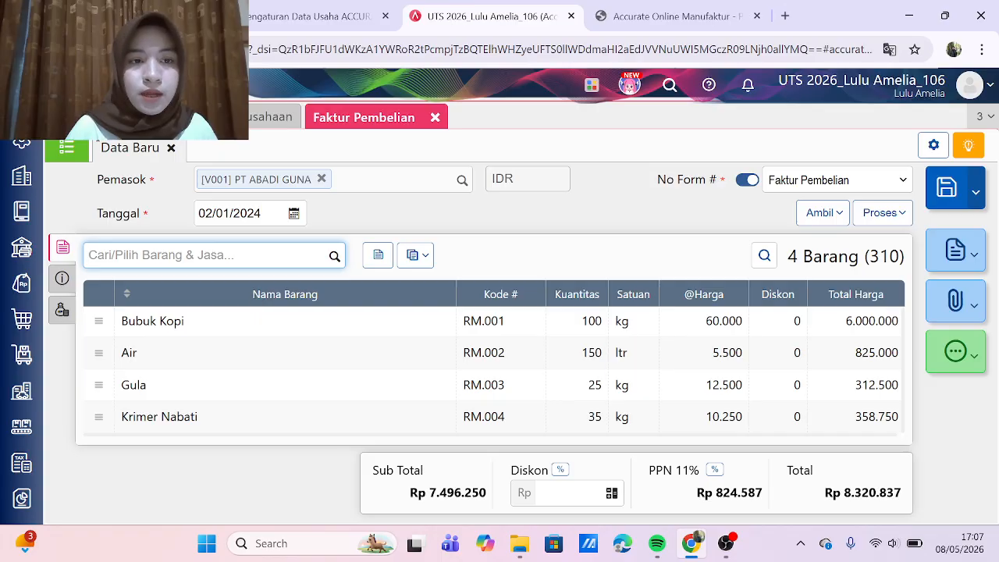
Step: Add Susu Krim Bubuk to the purchase invoice with a quantity of 45 kg at a unit price of Rp 29.000
text(susu)
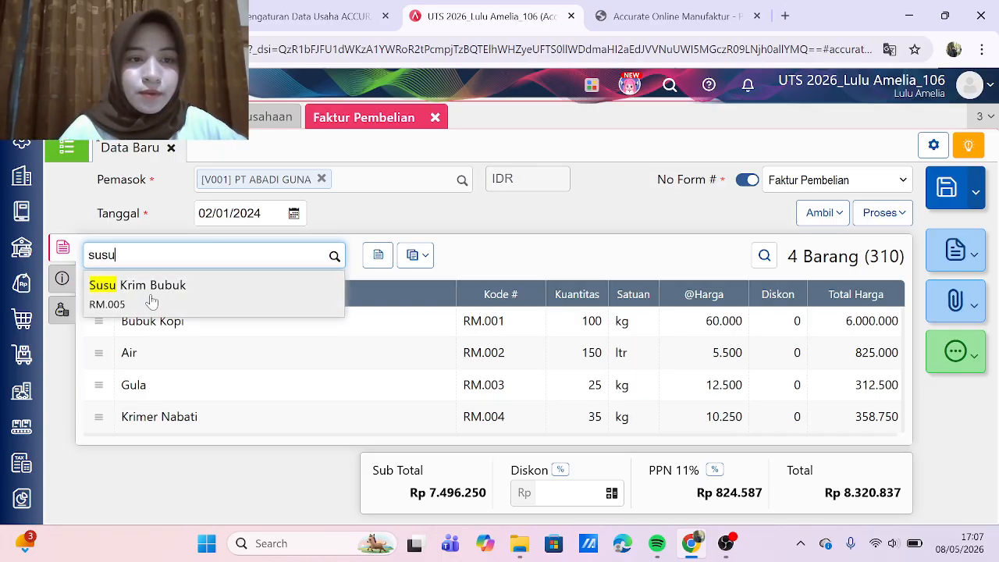
click(152, 303)
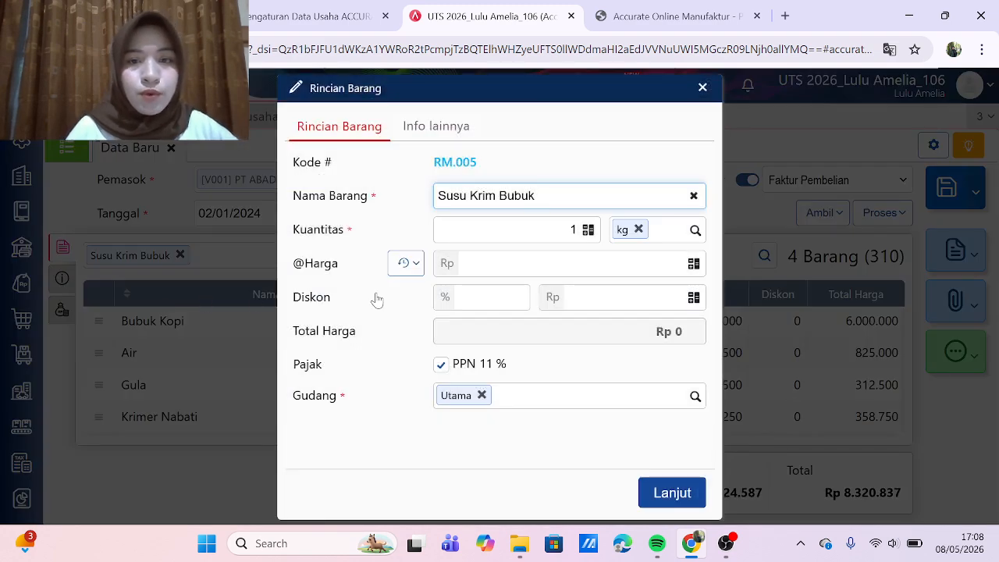
click(565, 229)
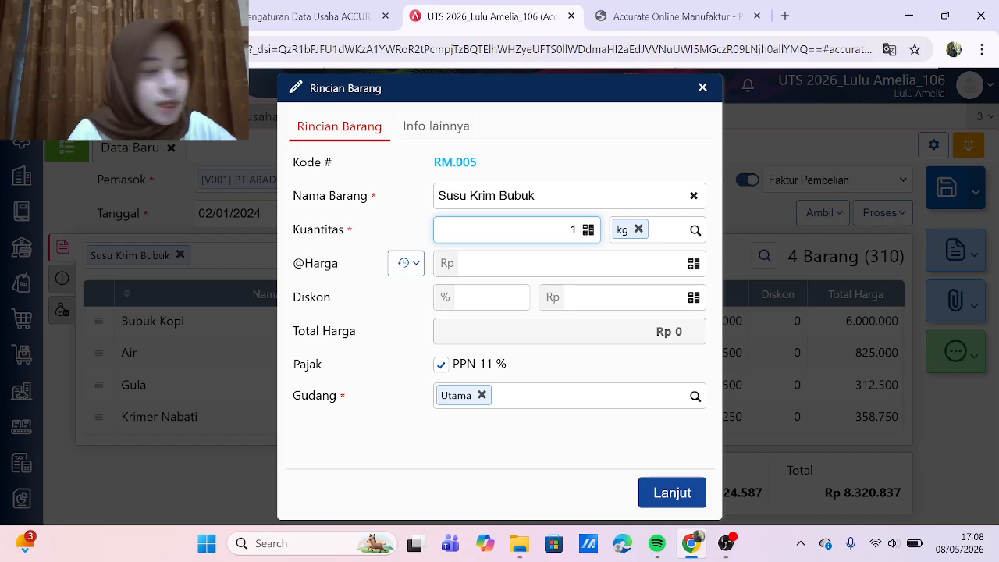
key(BackSpace)
text(45)
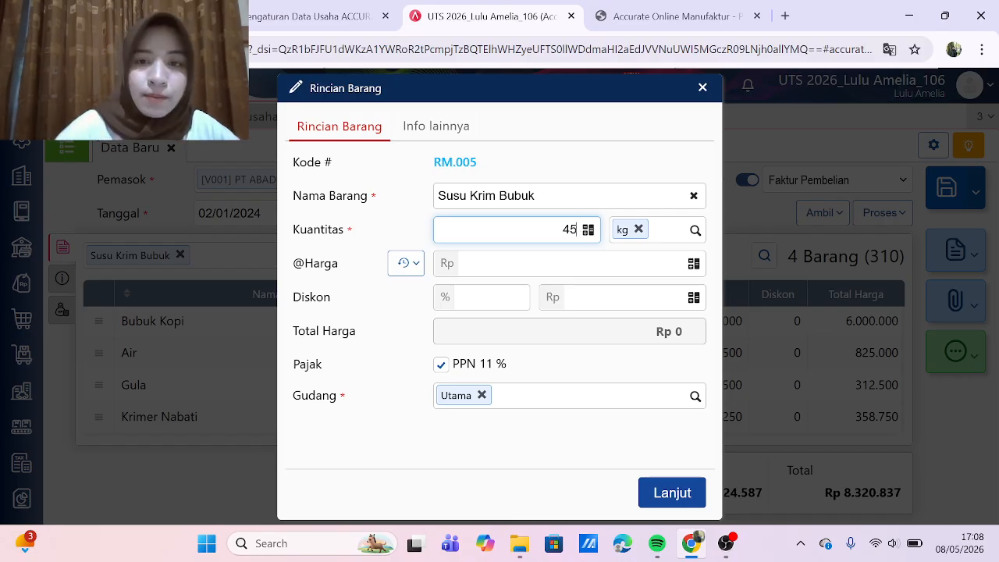
key(Tab)
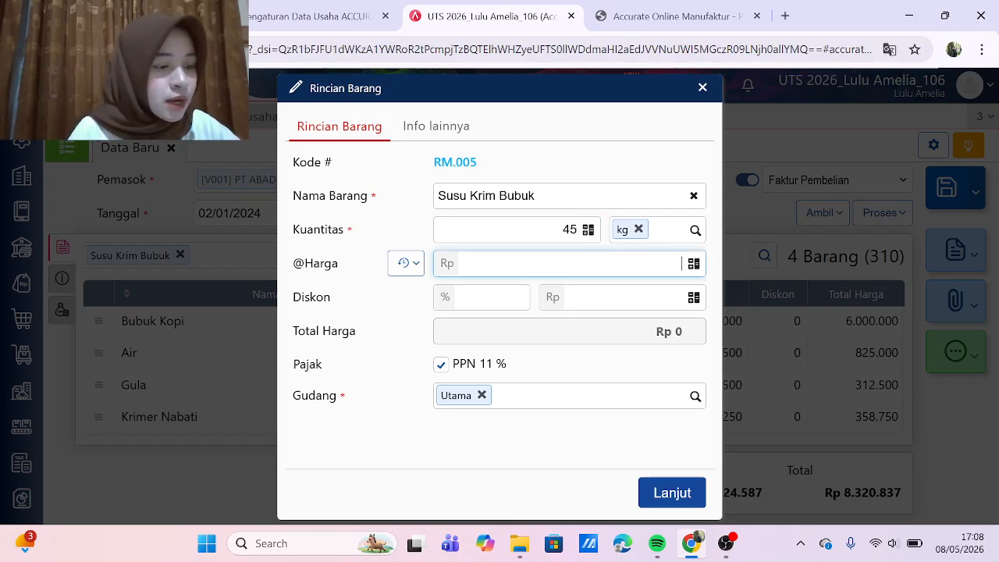
text(290000)
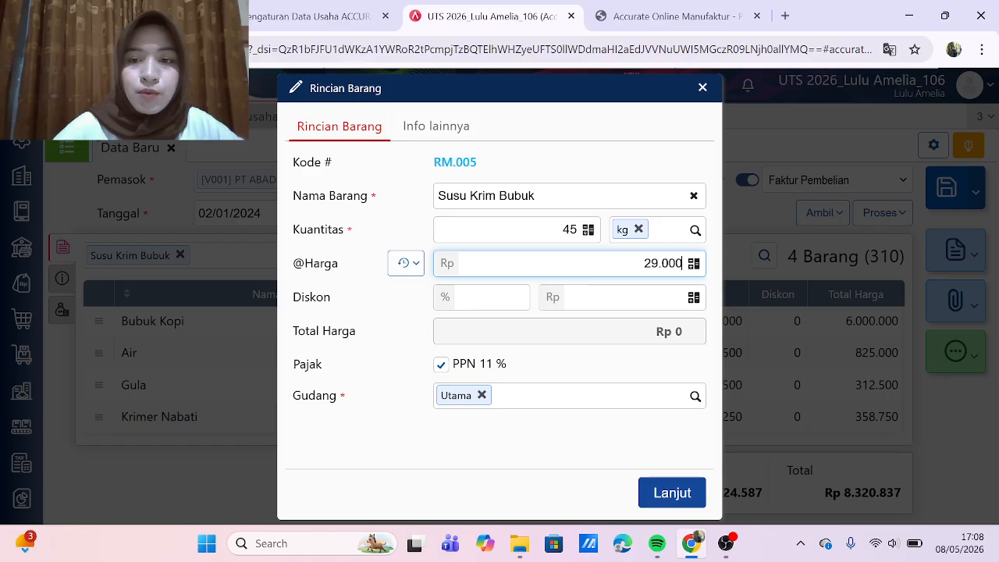
click(669, 498)
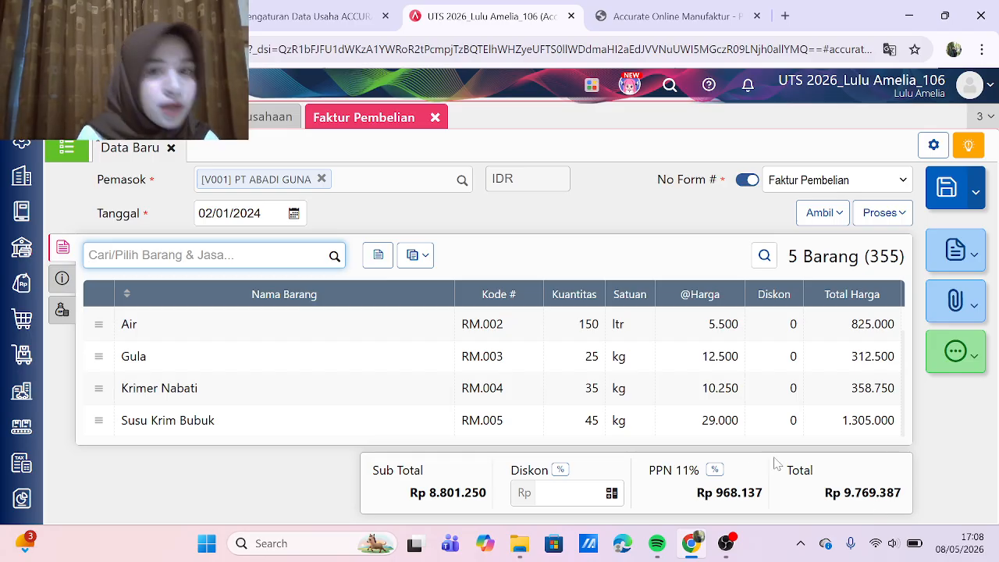
Step: Copy the purchase invoice number AG0000087 from the assignment PDF into the invoice's No Faktur field
click(64, 280)
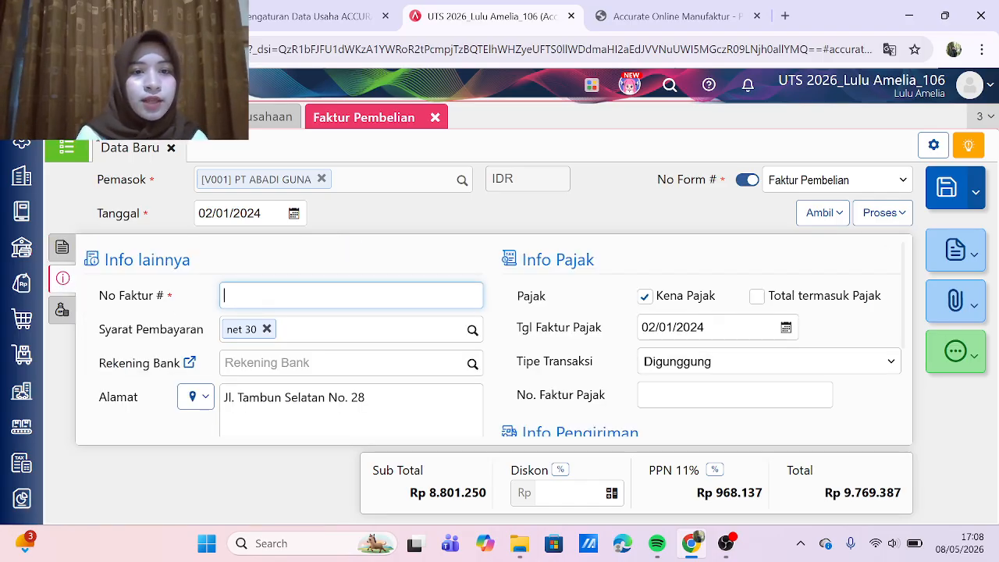
click(635, 16)
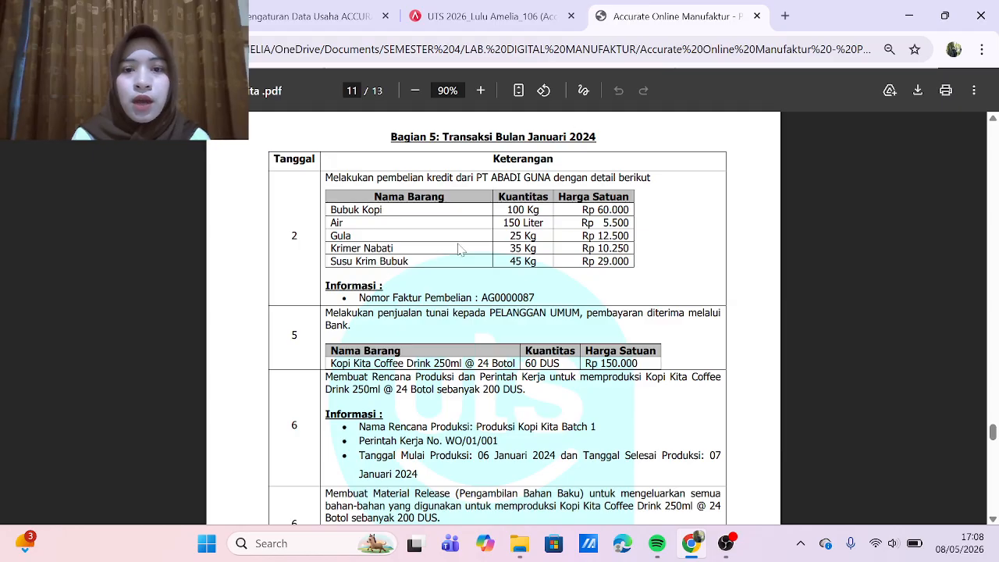
drag(481, 298, 551, 298)
key(ctrl+c)
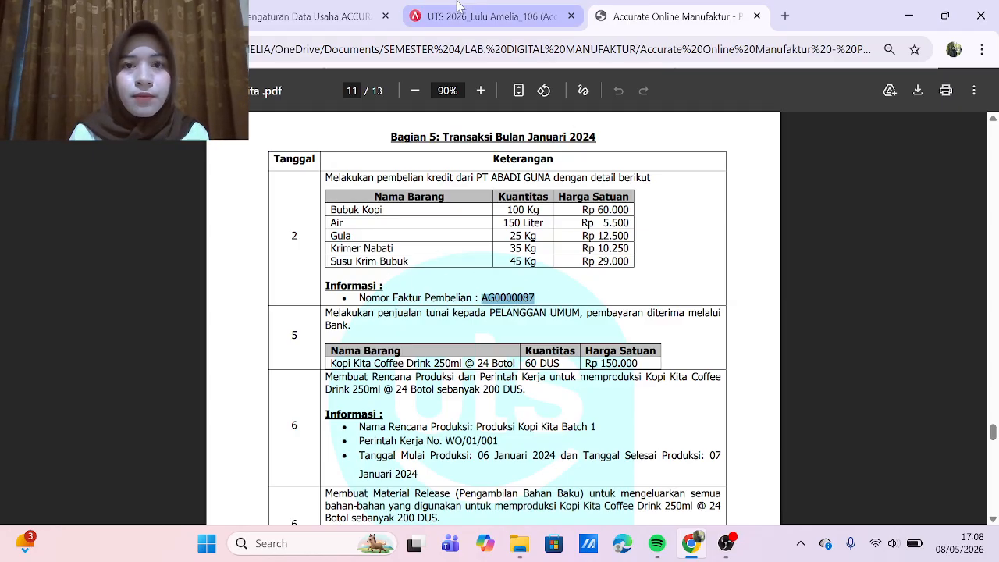
click(484, 16)
key(ctrl+v)
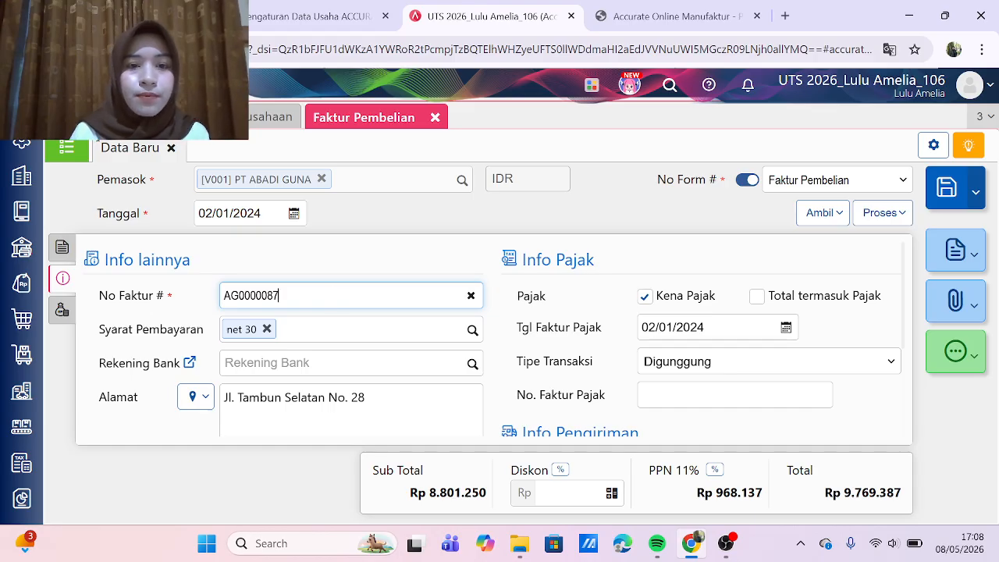
Step: Set the purchase invoice's delivery date to 02/01/2024
scroll(616, 362, down, 2)
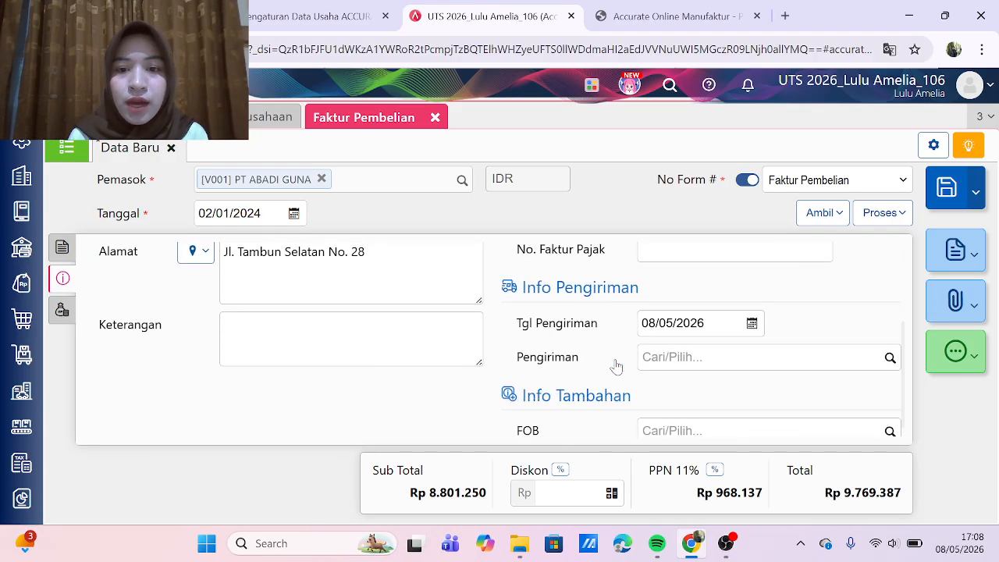
click(690, 322)
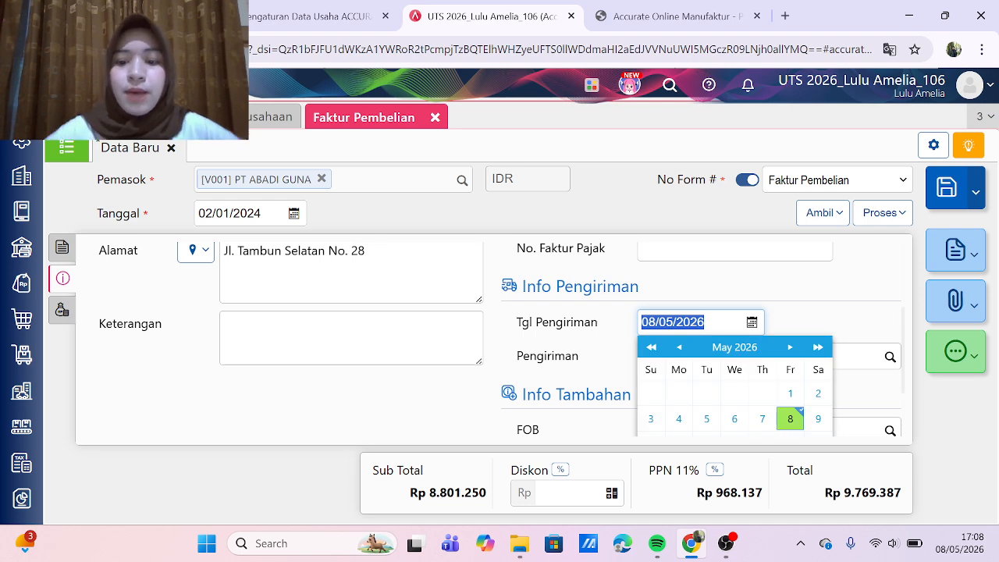
text(02/01/2024)
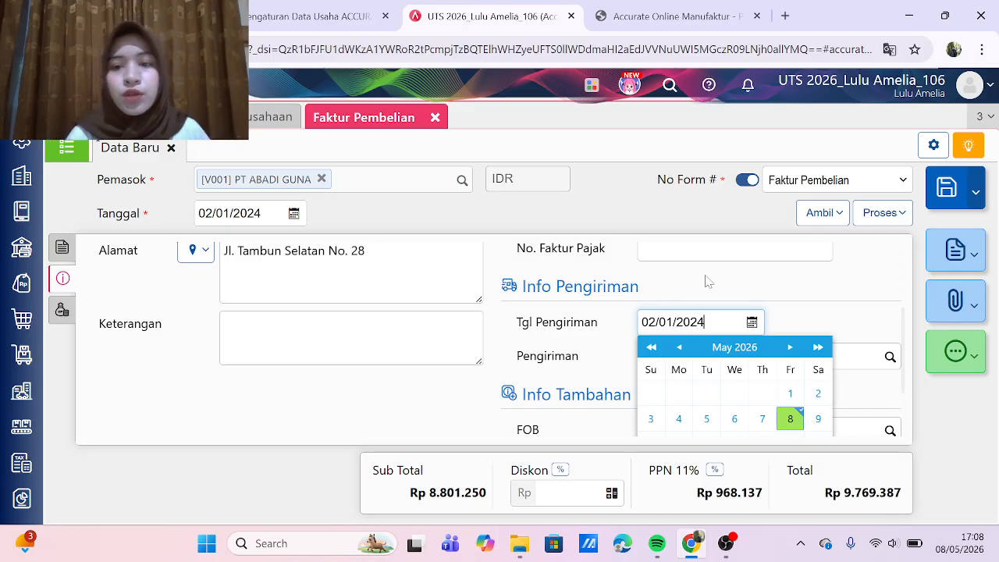
Step: Enter "Pembelian kredit pada PT ABADI GUNA" as the purchase invoice's description and save the invoice
click(350, 338)
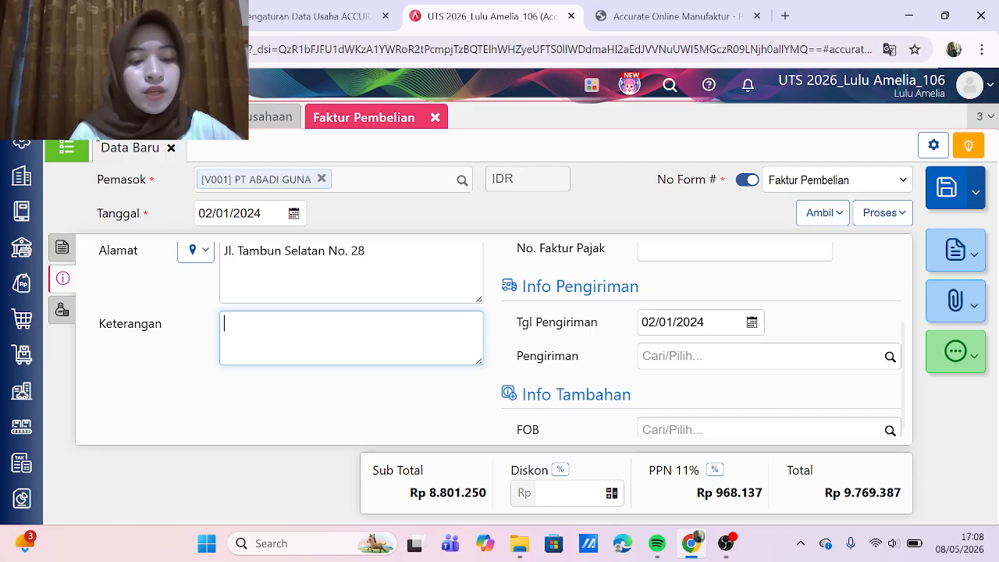
text(P)
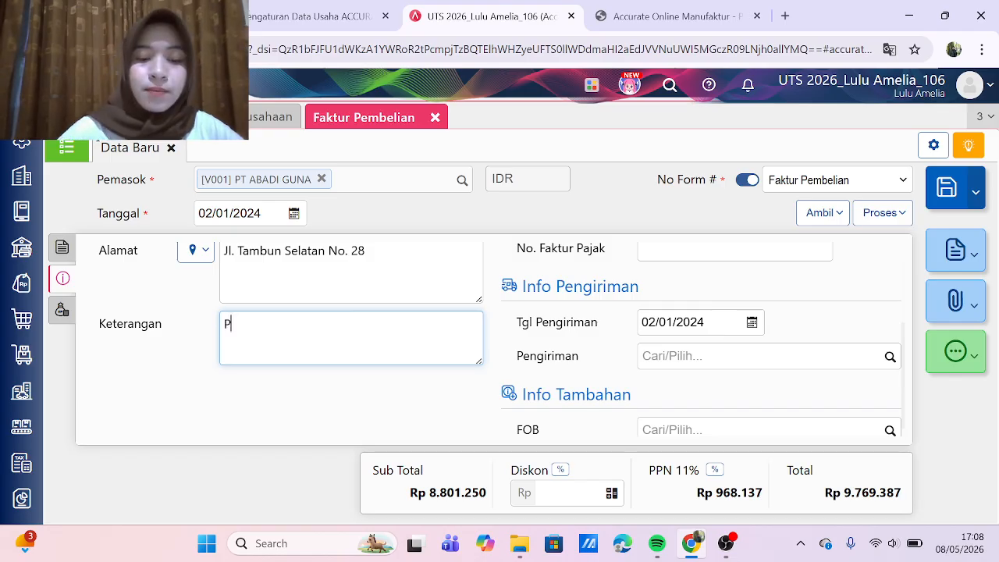
text(embelian k)
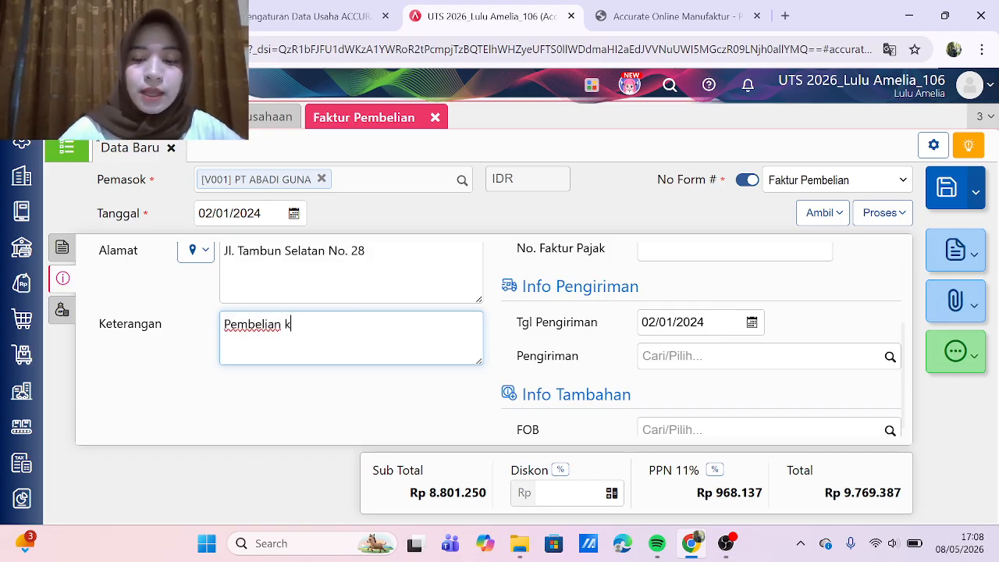
text(redit pa)
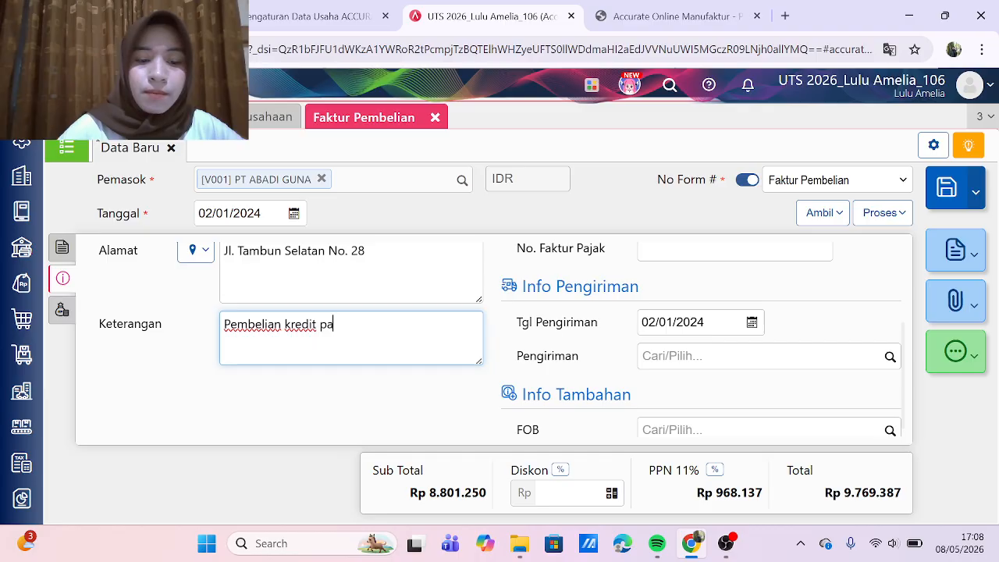
text(da P)
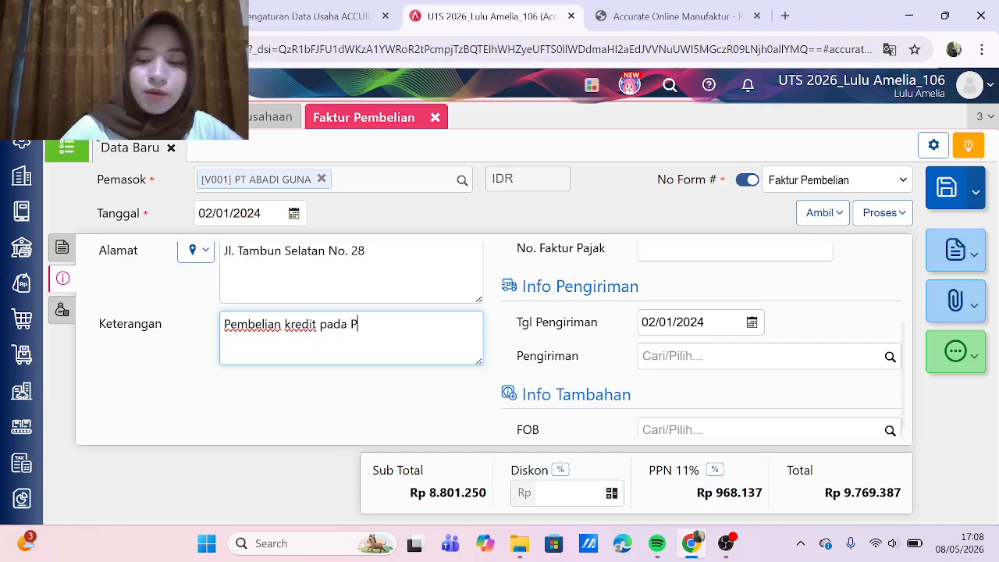
text(T ABADI GUNA)
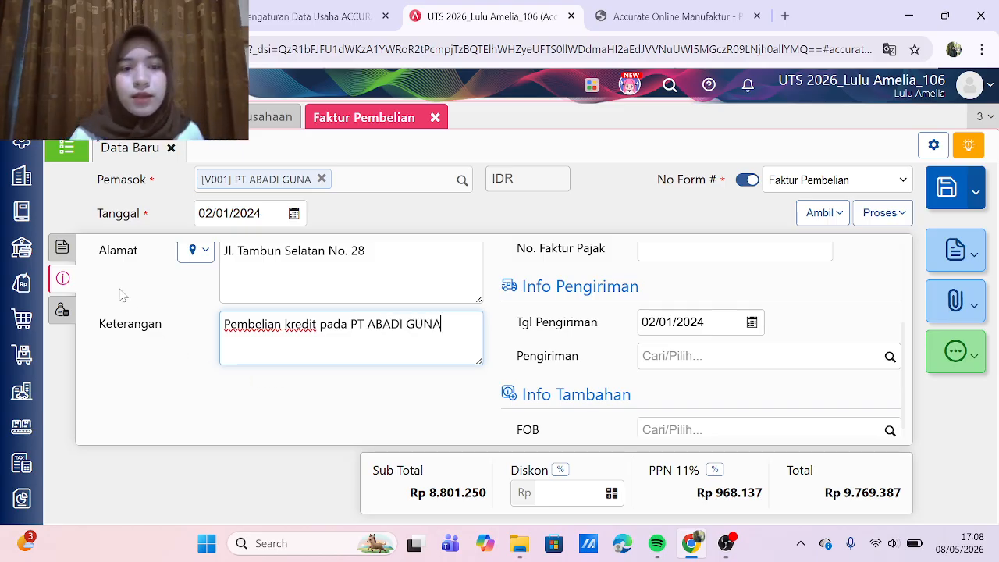
click(62, 249)
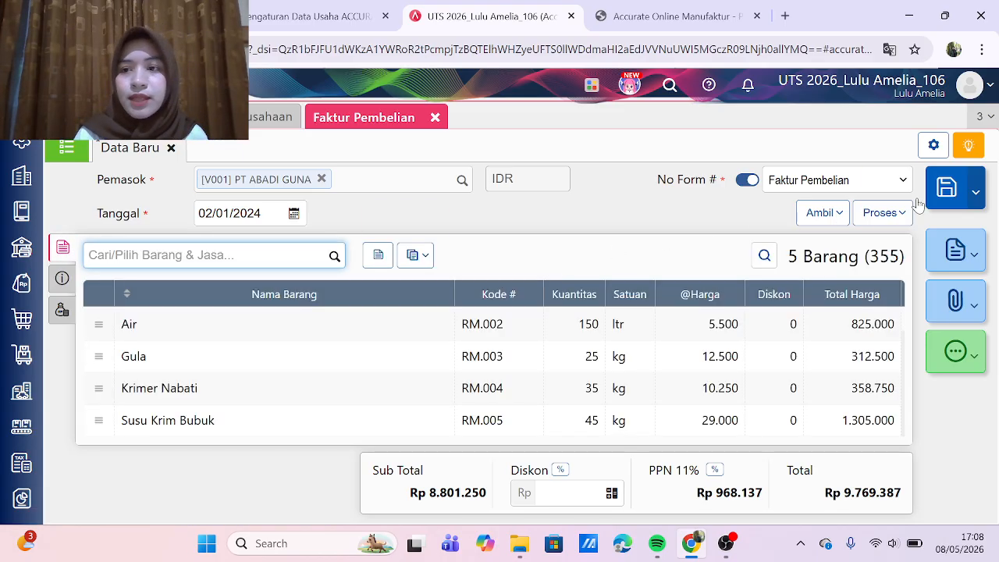
click(946, 195)
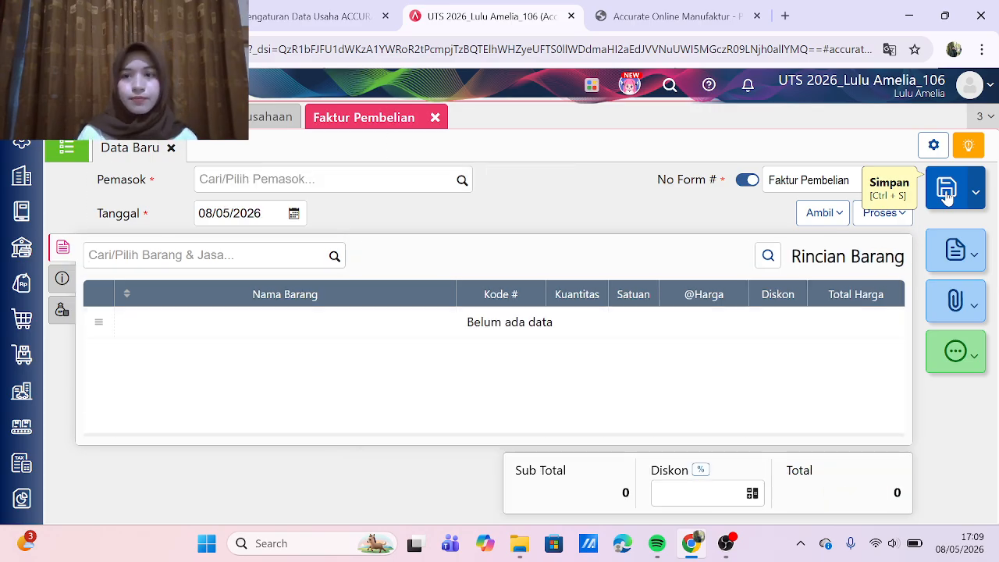
Step: Reopen the saved 2 January PT ABADI GUNA purchase invoice, review its journal details, and close the purchase invoices
click(65, 149)
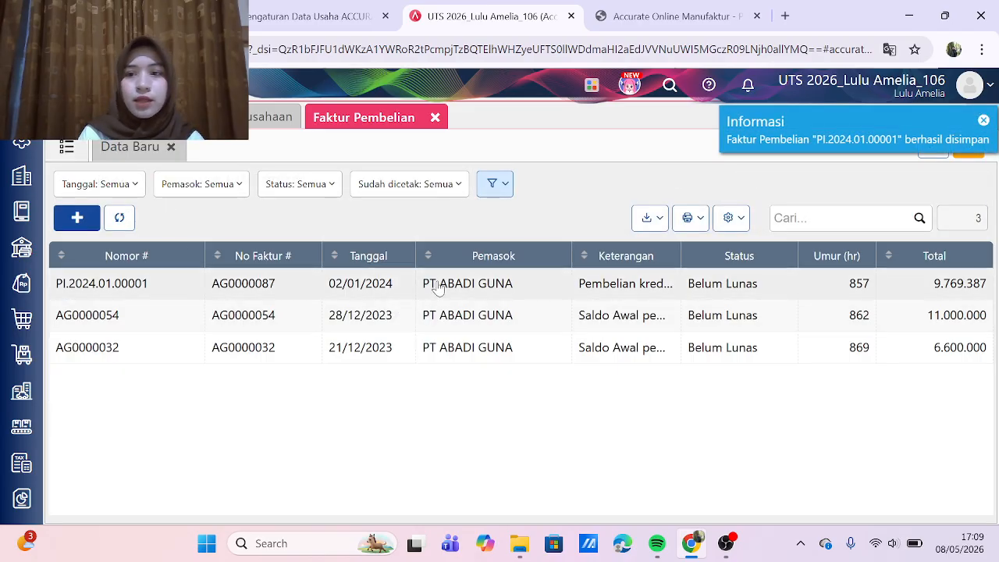
click(438, 286)
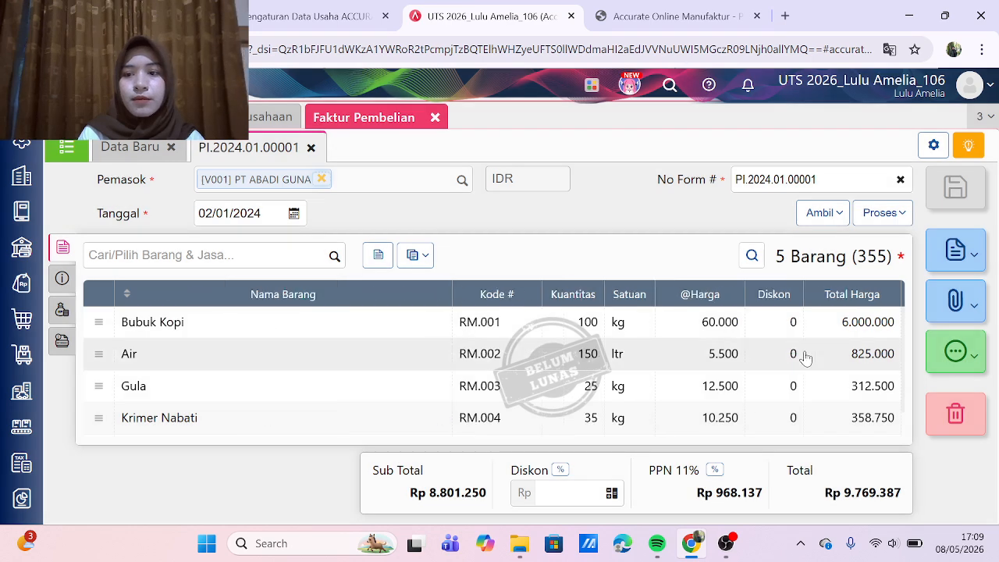
click(956, 352)
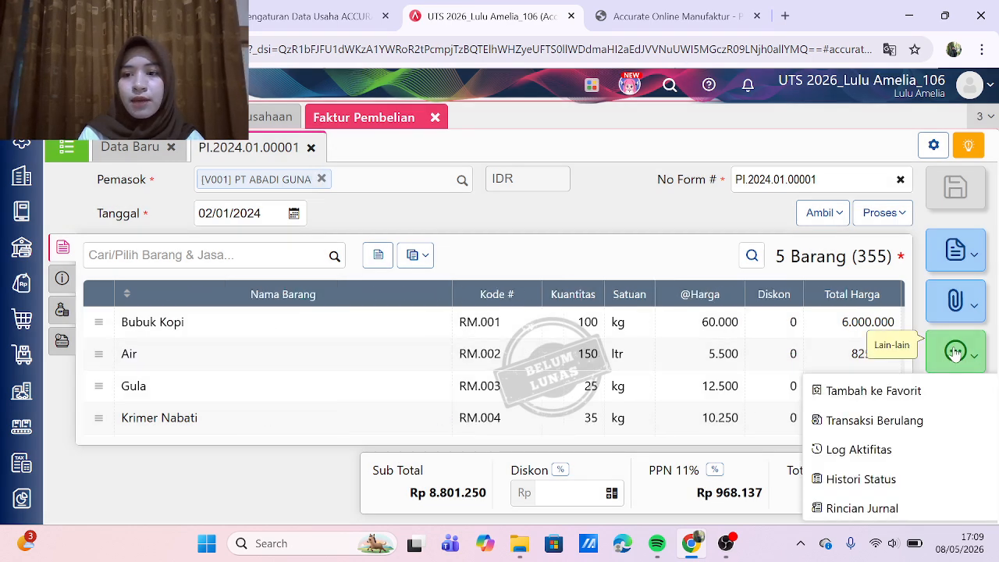
click(853, 505)
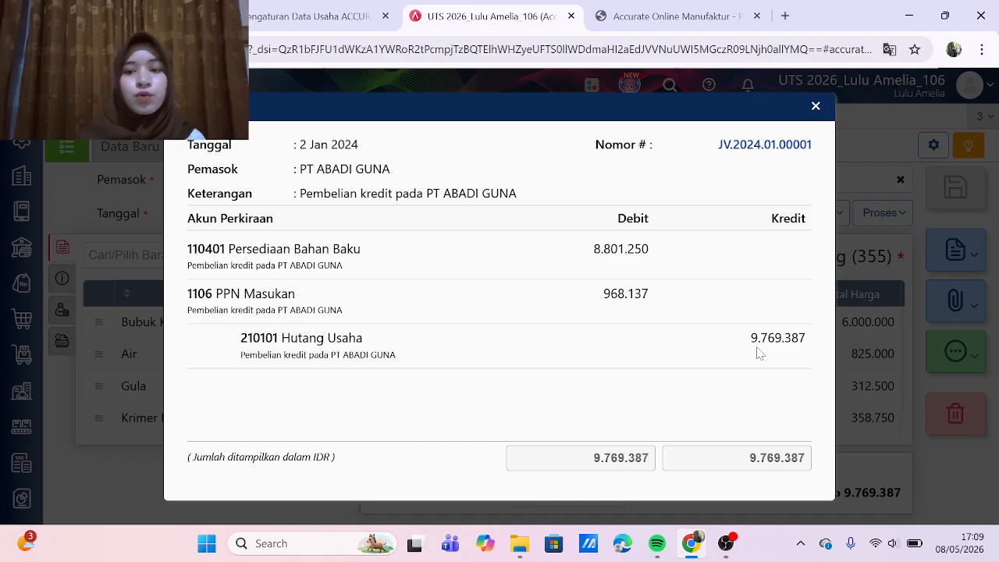
click(815, 107)
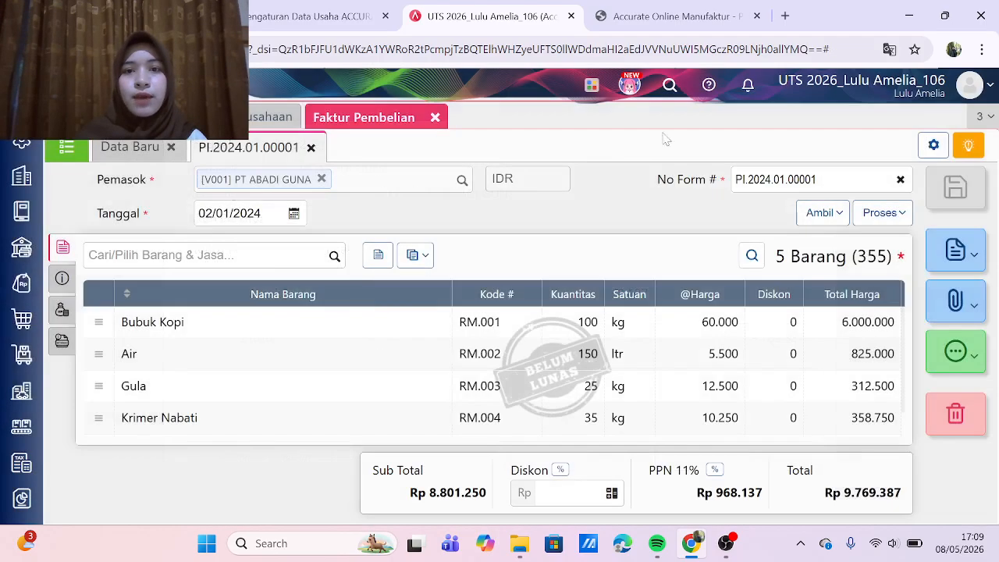
click(435, 119)
Step: Consult the 5 January cash sale in the assignment PDF and start a new sales invoice for customer PELANGGAN UMUM
click(632, 18)
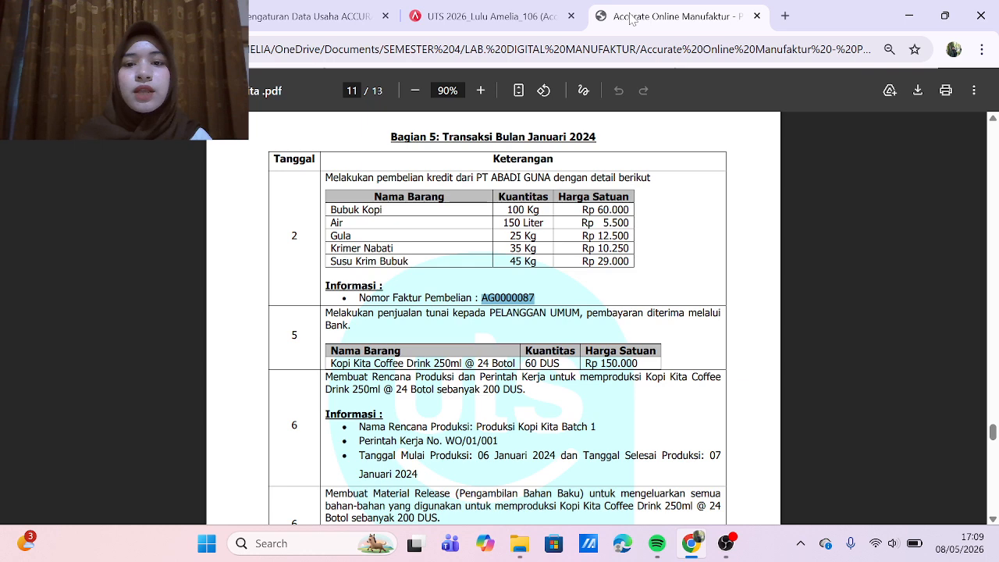
scroll(497, 320, down, 3)
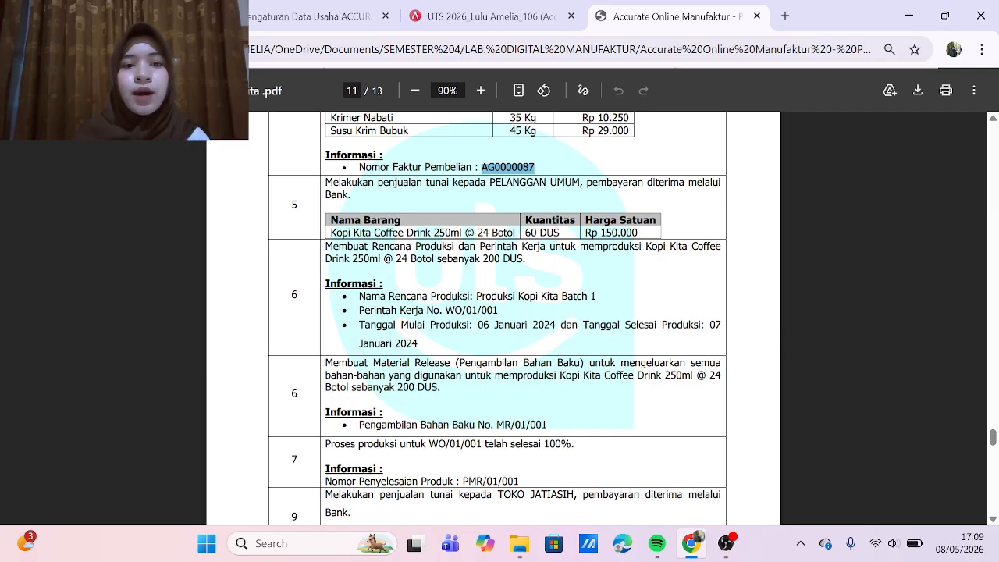
click(476, 23)
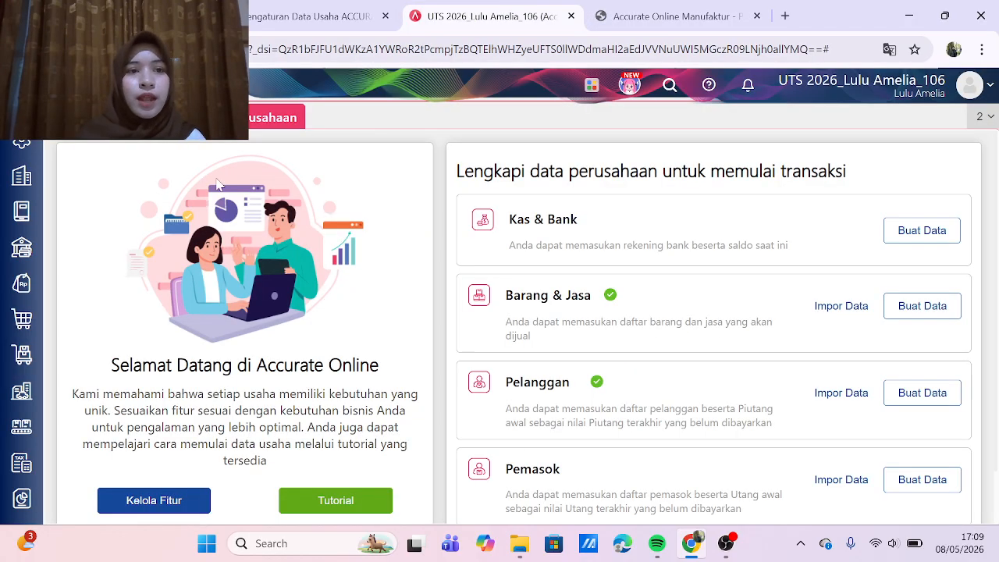
click(21, 287)
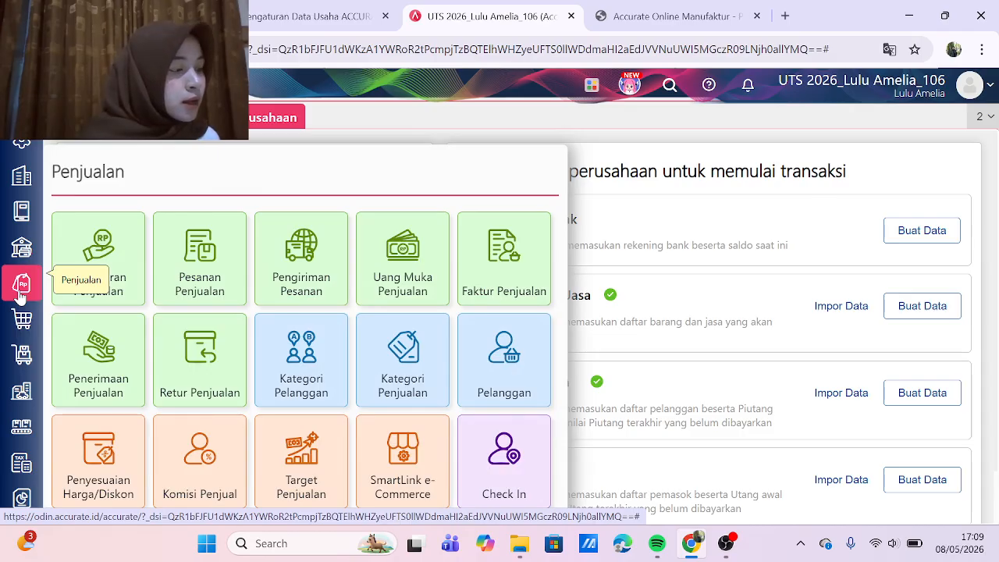
click(497, 281)
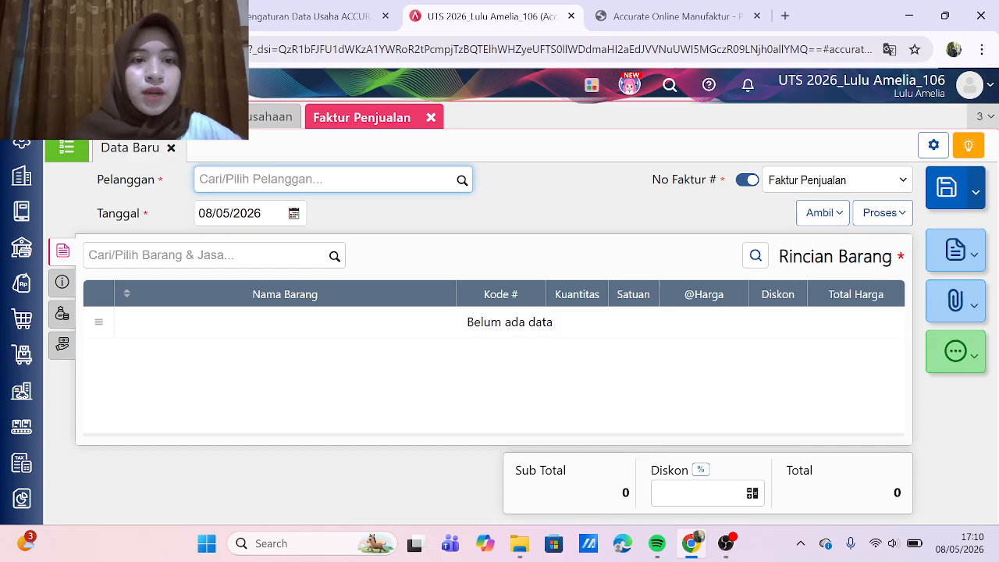
text(PELAN)
click(263, 223)
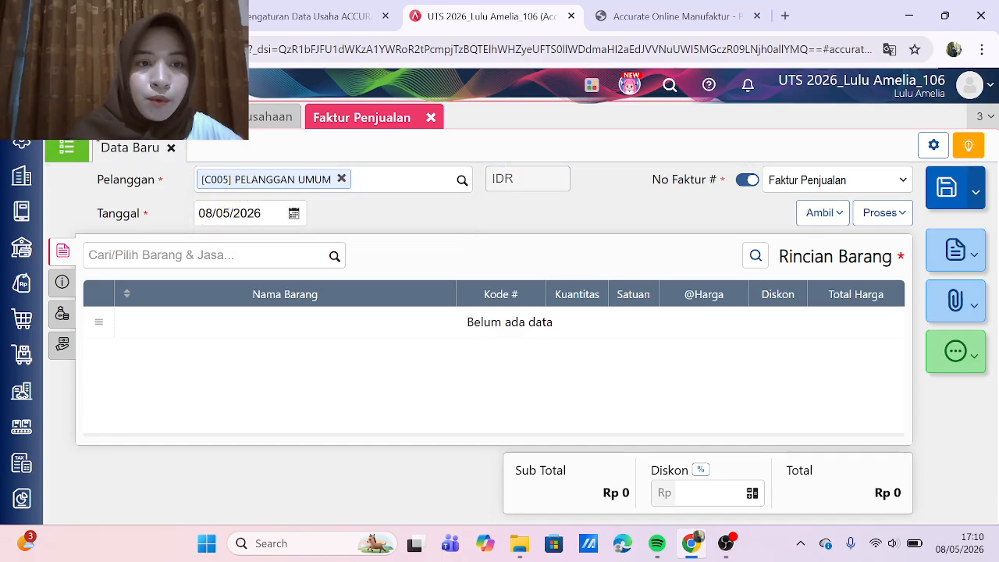
Step: Set the PELANGGAN UMUM sales invoice's date to 05/01/2024
click(294, 213)
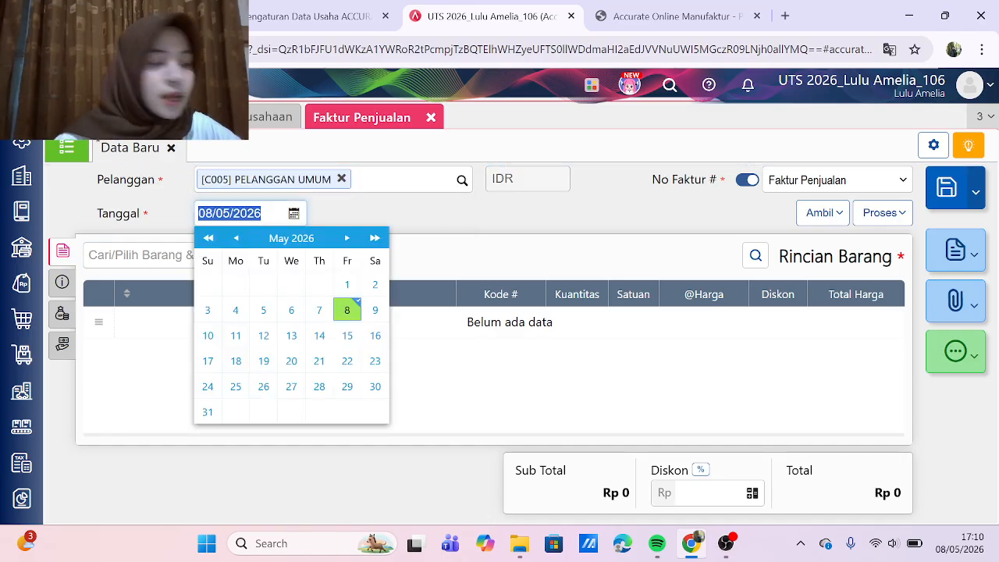
text(0)
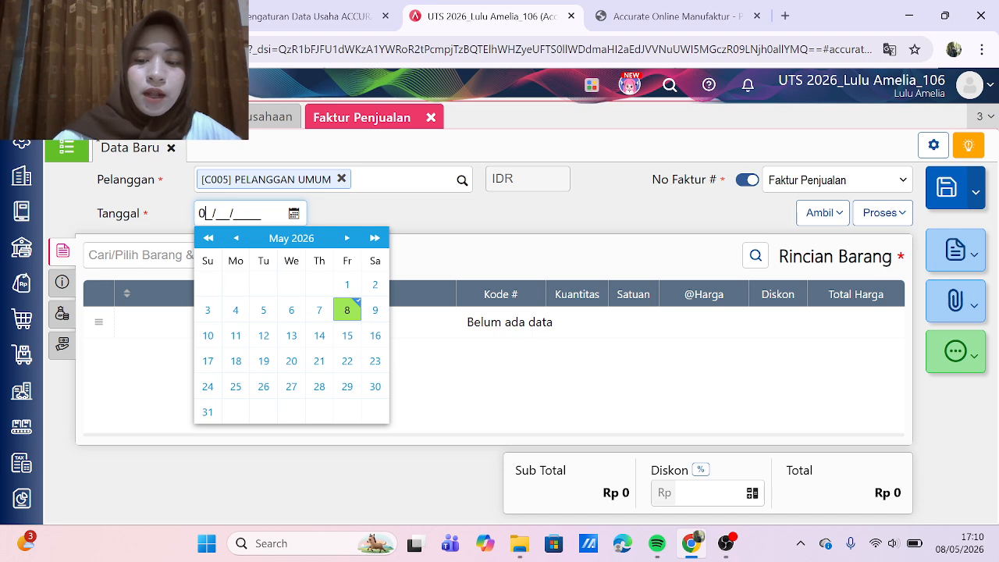
text(5/01/2024)
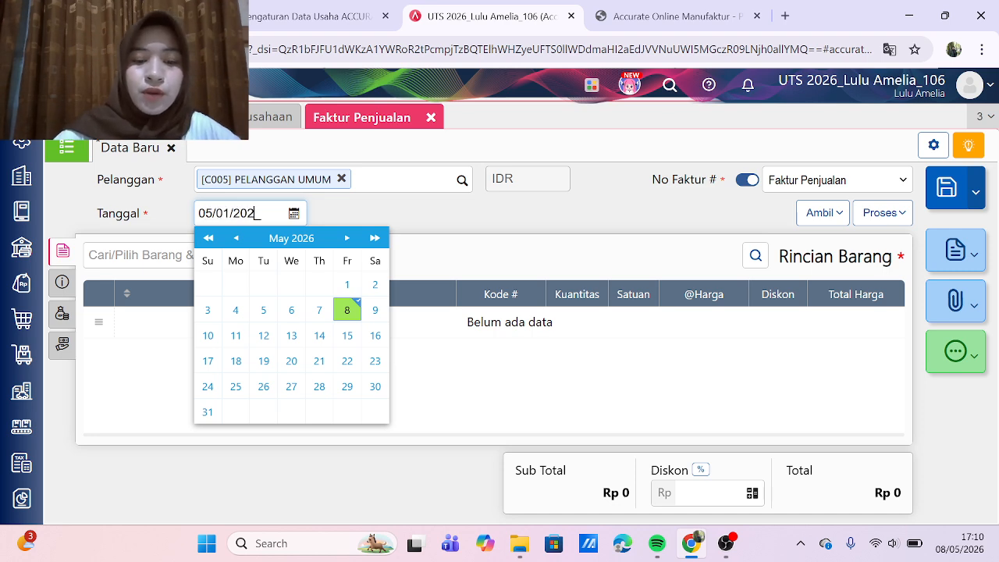
click(468, 212)
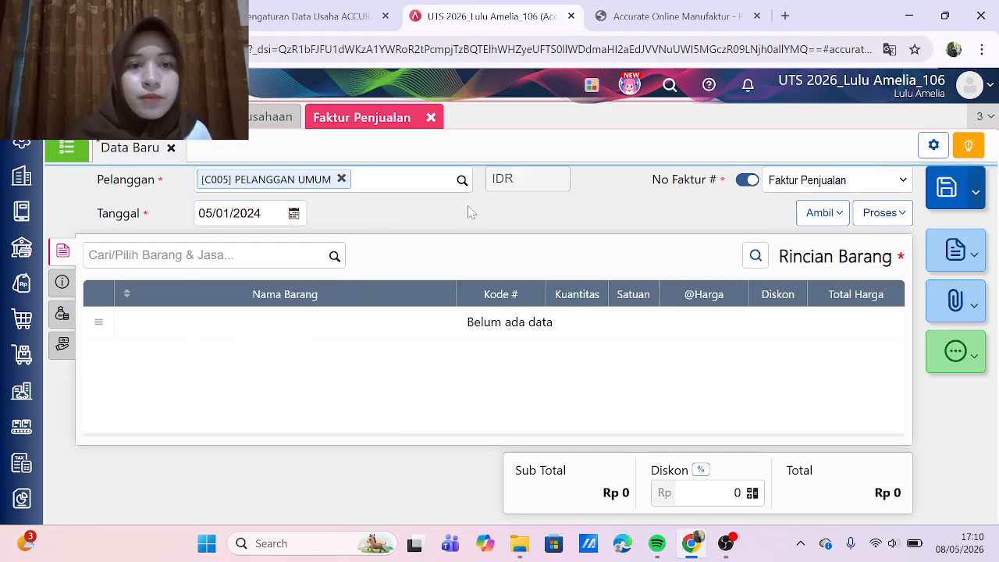
Step: Add 60 dus of Kopi Kita Coffee Drink (FG.001) to the sales invoice
click(206, 255)
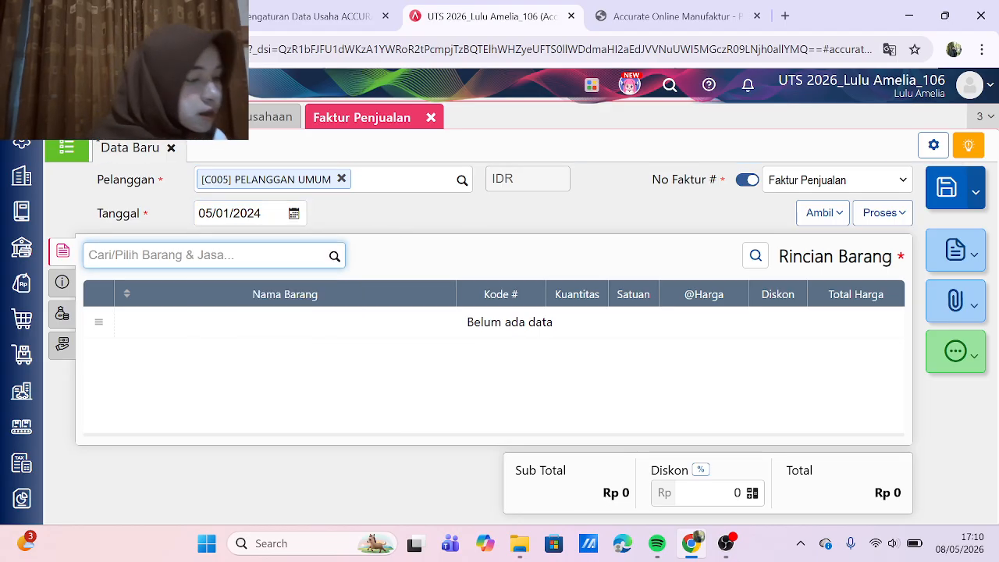
text(Kopi kita)
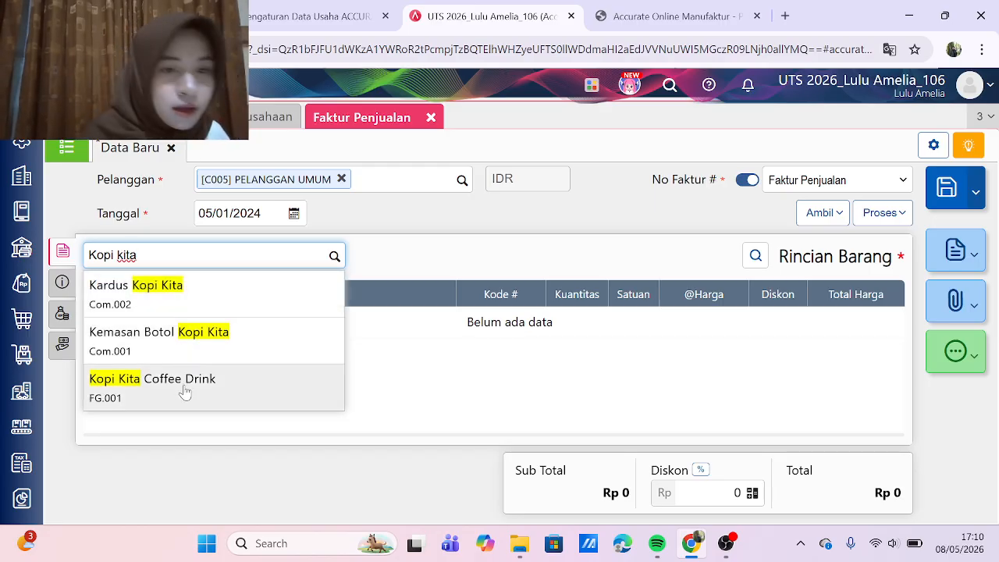
click(185, 390)
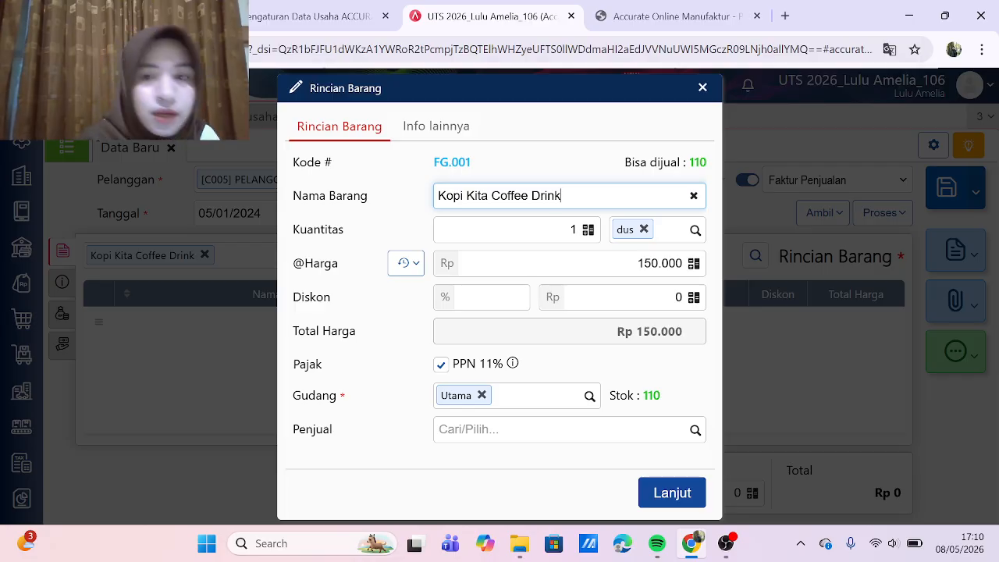
click(575, 230)
text(60)
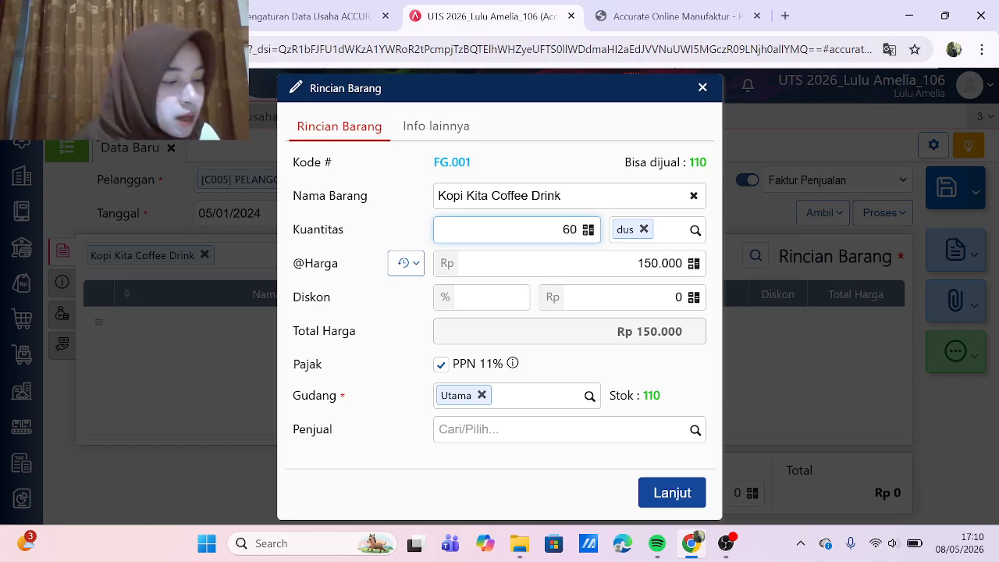
click(662, 485)
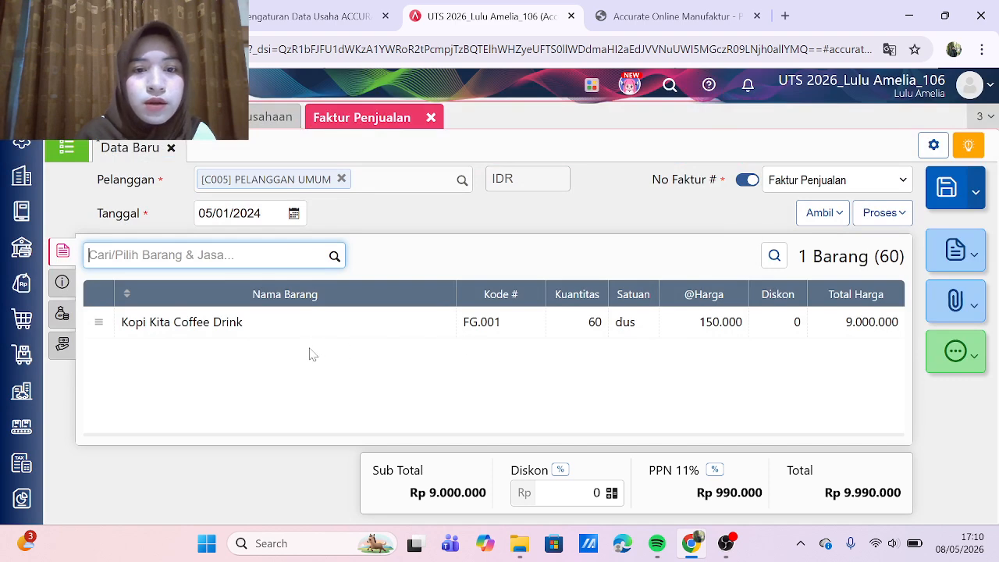
Step: Check the sales invoice's additional information and process the invoice into a payment (Pembayaran)
click(62, 285)
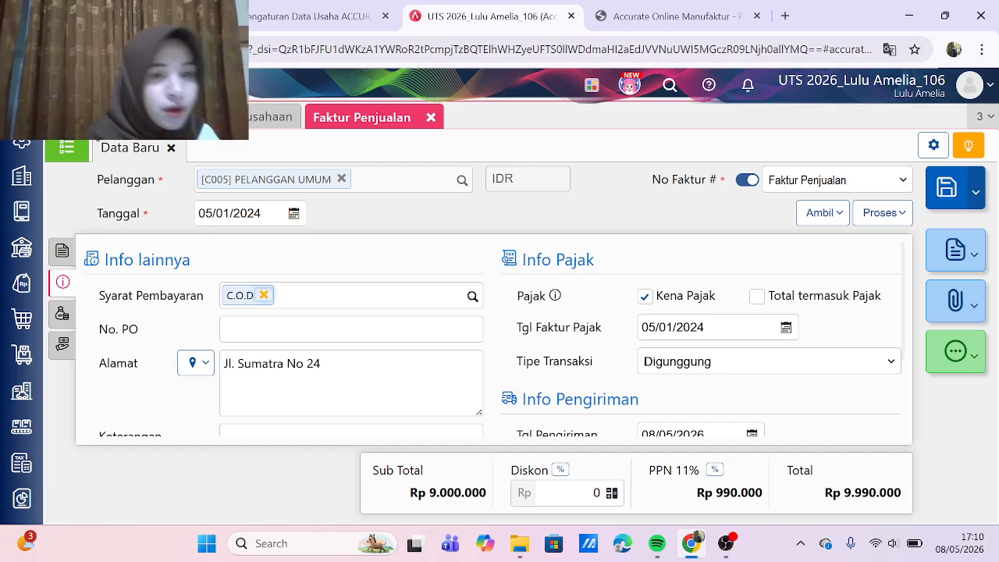
scroll(419, 312, down, 2)
scroll(419, 312, up, 2)
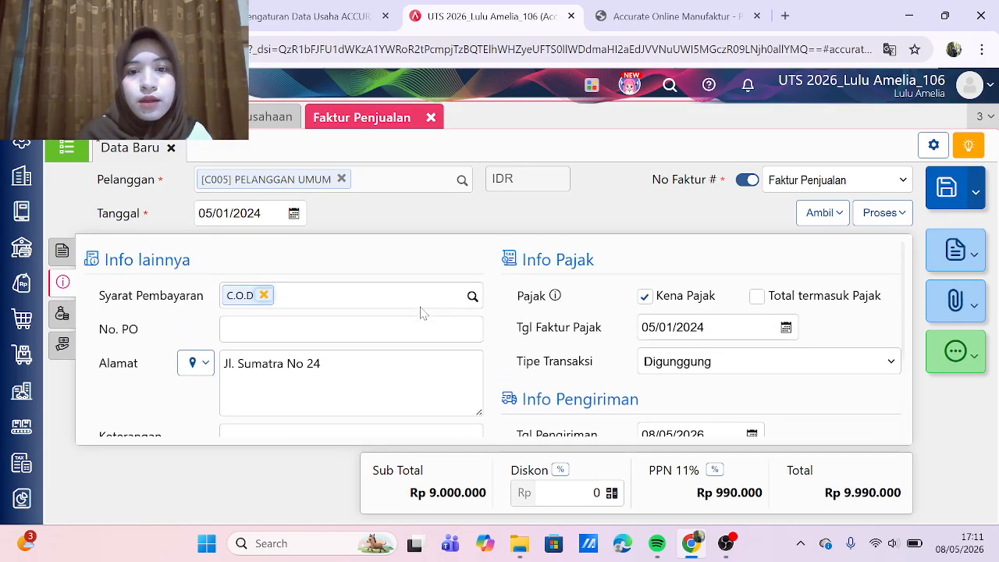
click(62, 253)
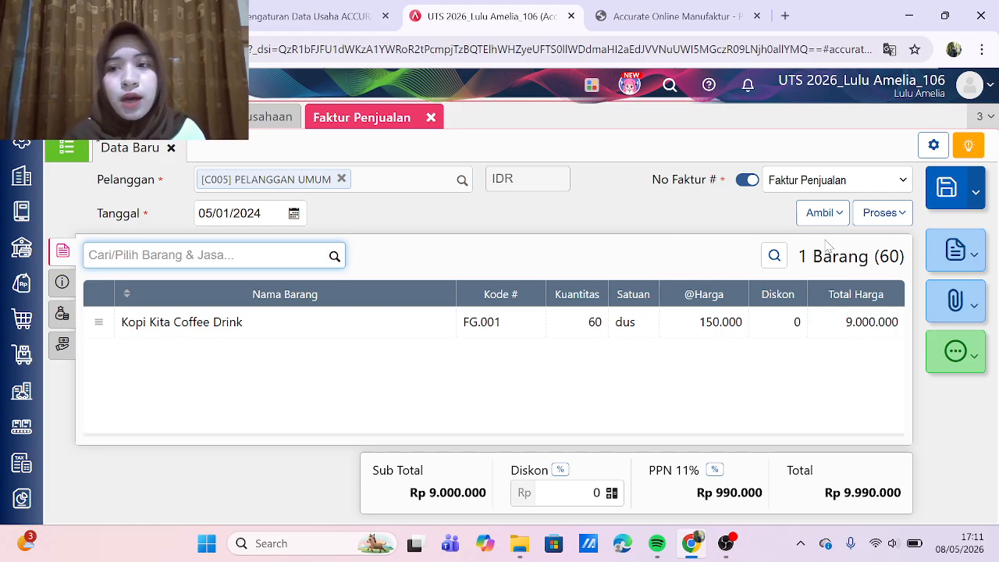
click(892, 219)
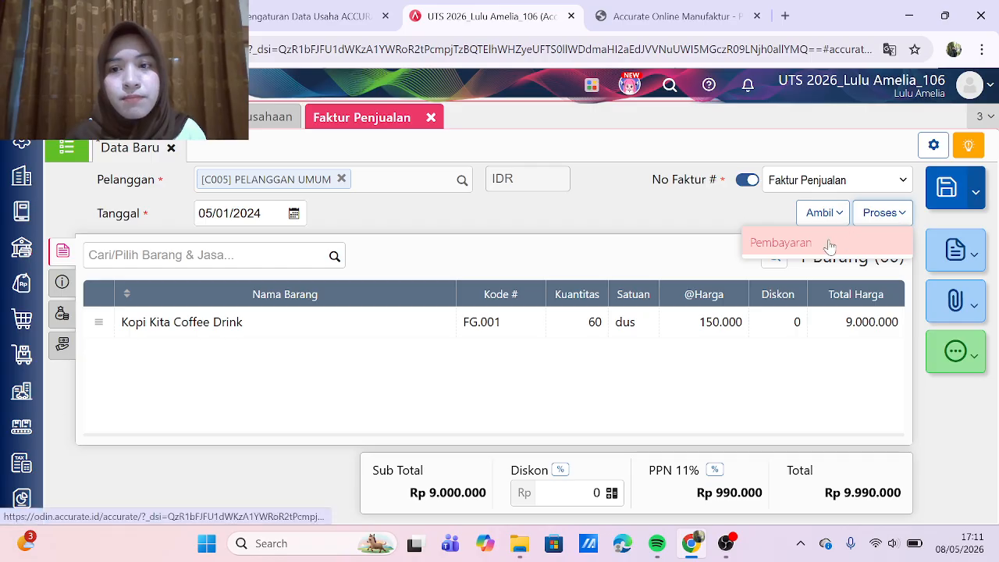
click(826, 243)
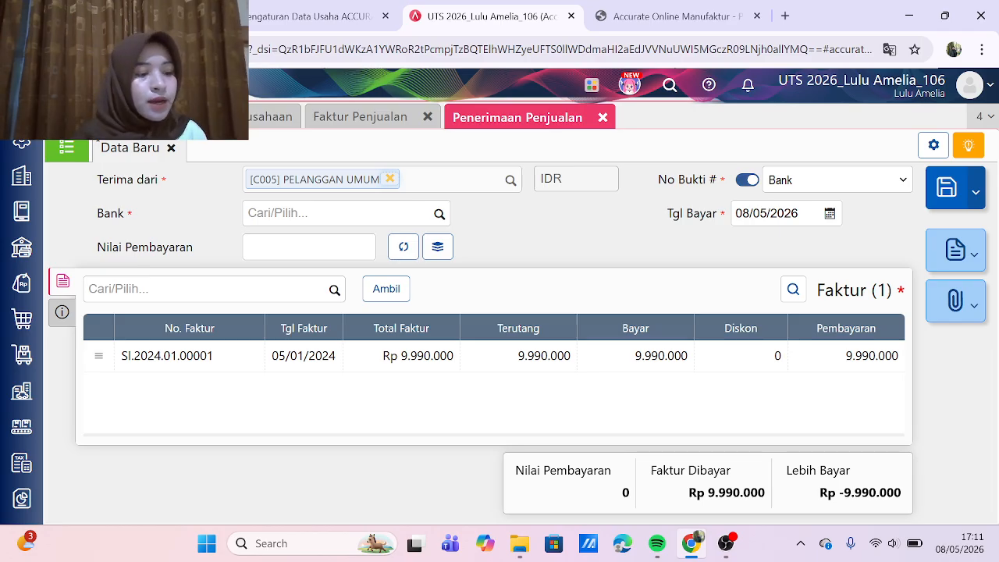
Step: Choose Bank as the sales receipt's receiving account and fill the payment value with the invoice amount of 9.990.000
click(327, 213)
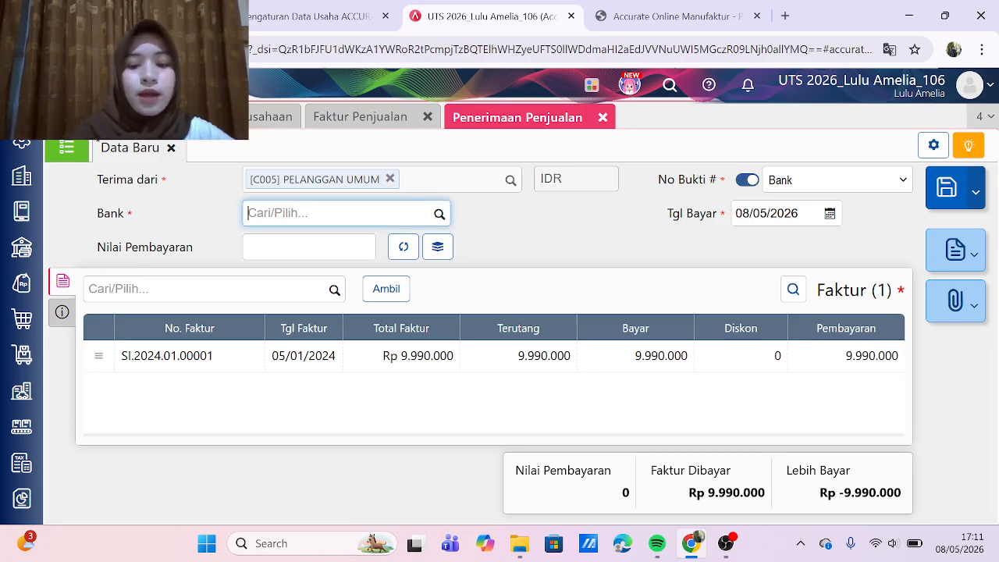
text(ban)
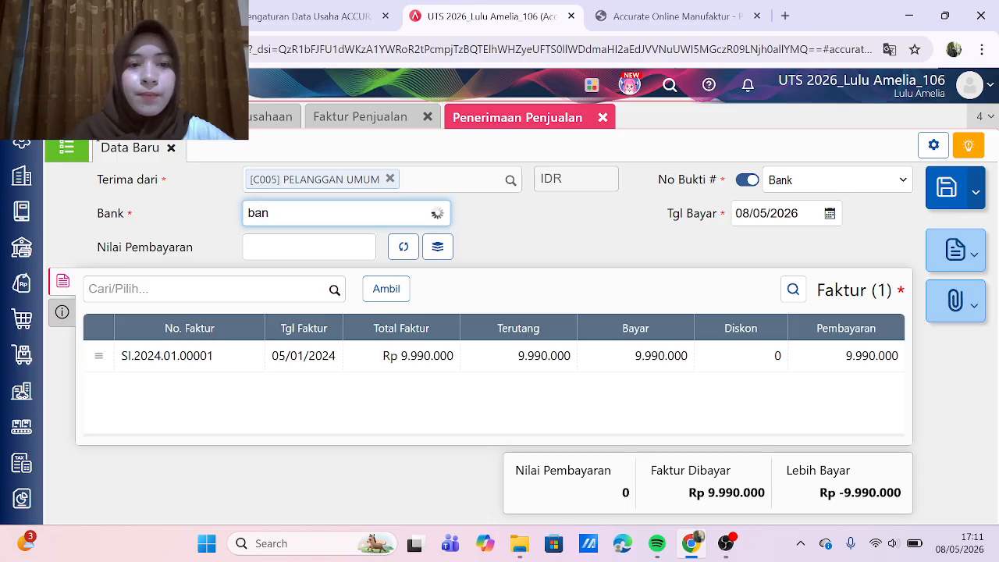
click(304, 252)
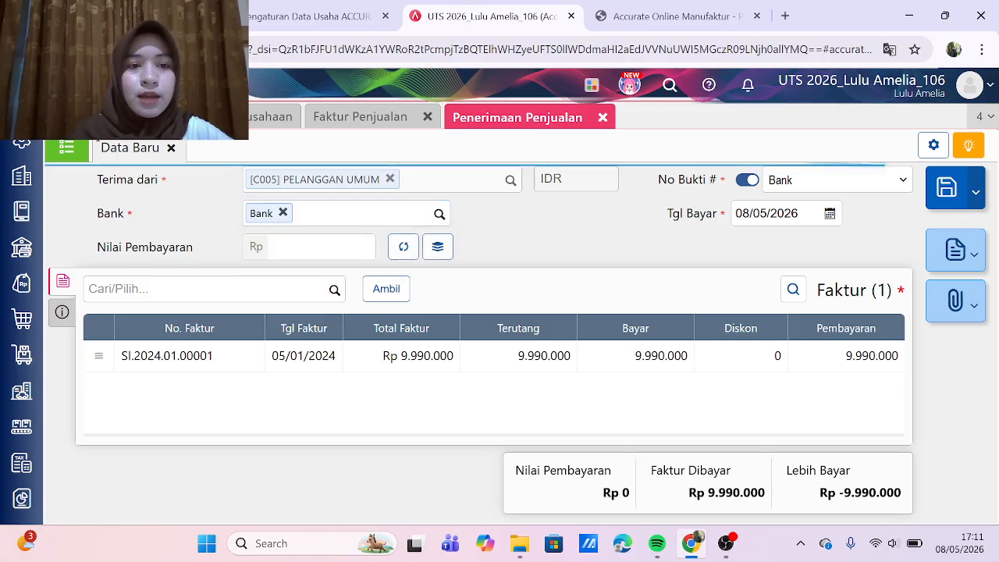
click(404, 248)
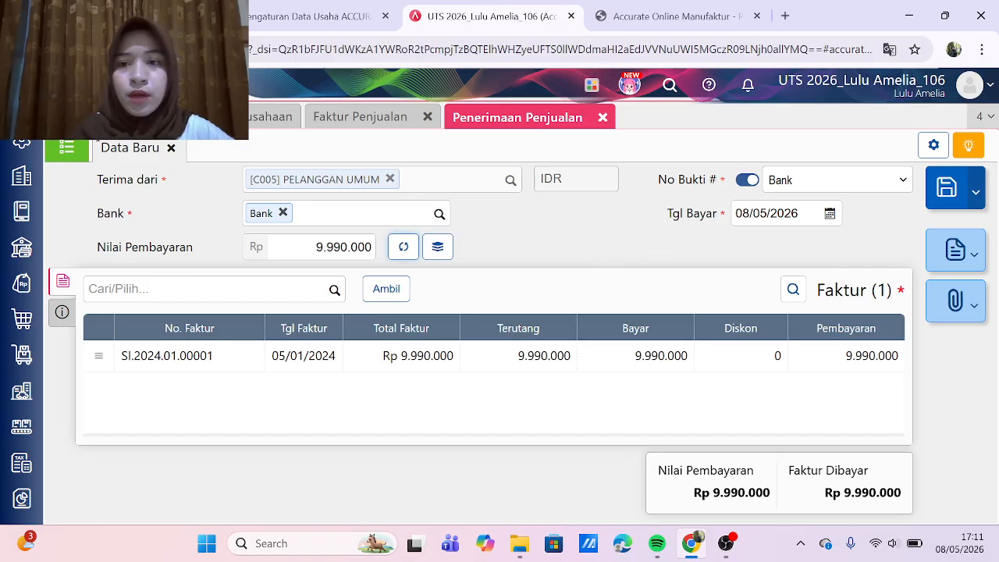
Step: Set the sales receipt's payment date to 05/01/2024
click(769, 213)
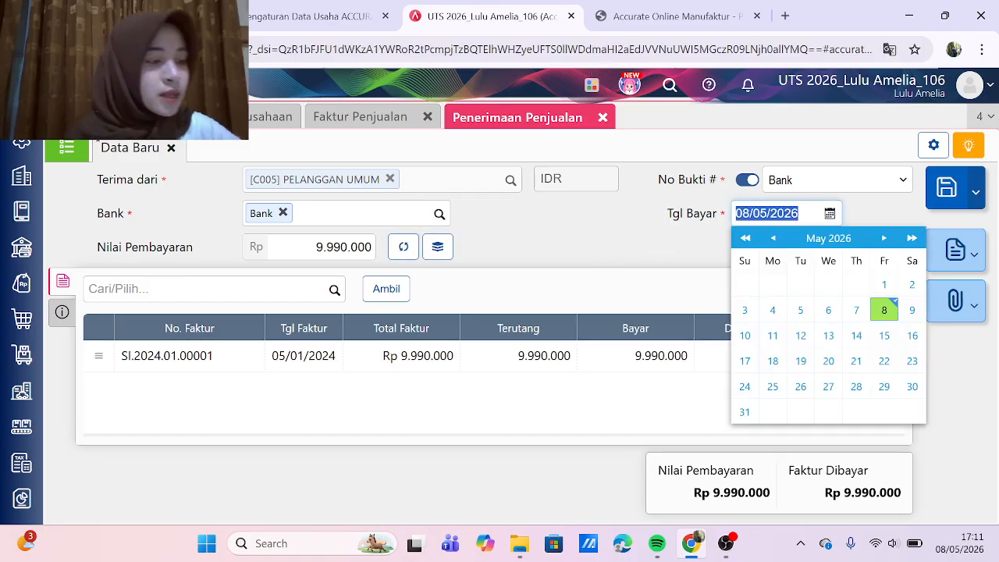
text(05/01/2)
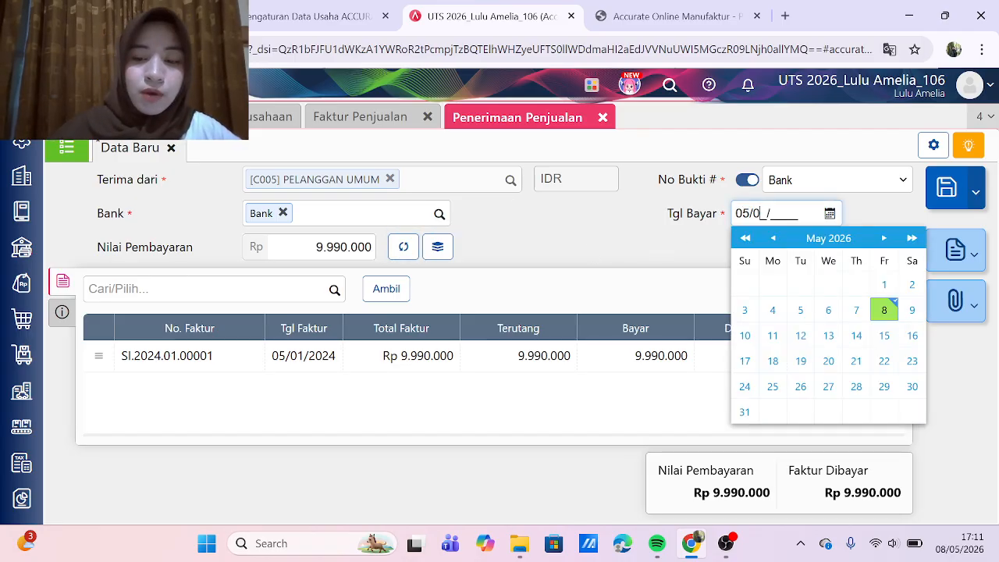
text(024)
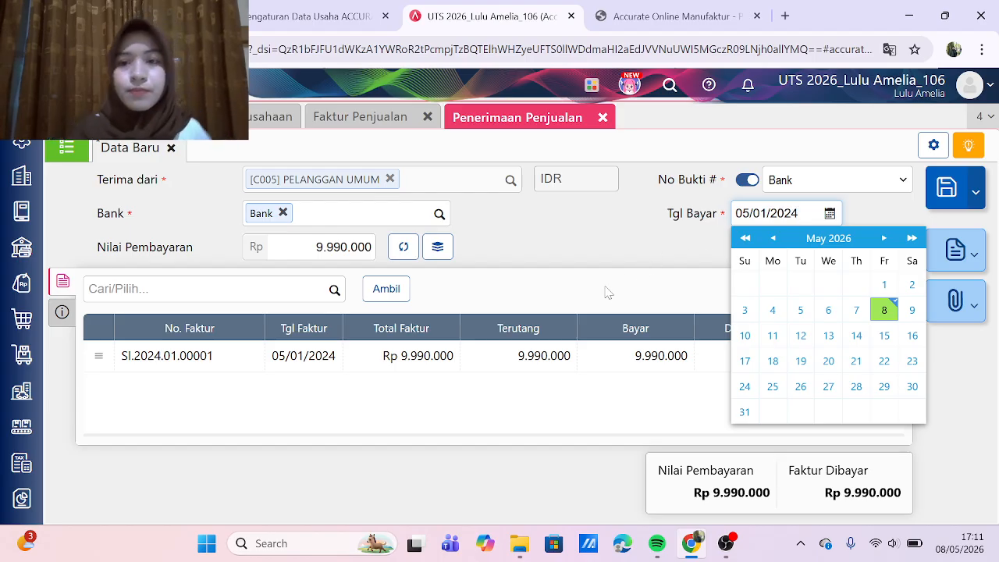
click(597, 301)
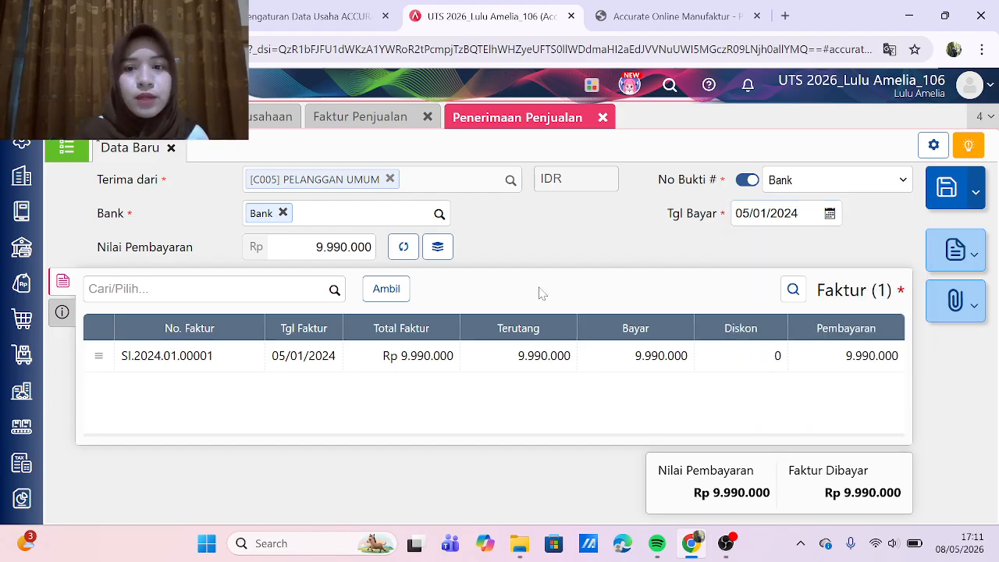
Step: Set the payment method to Transfer Bank, enter "Penjualan tunai kepada PELANGGAN UMUM" as the description, and save the sales receipt
click(63, 313)
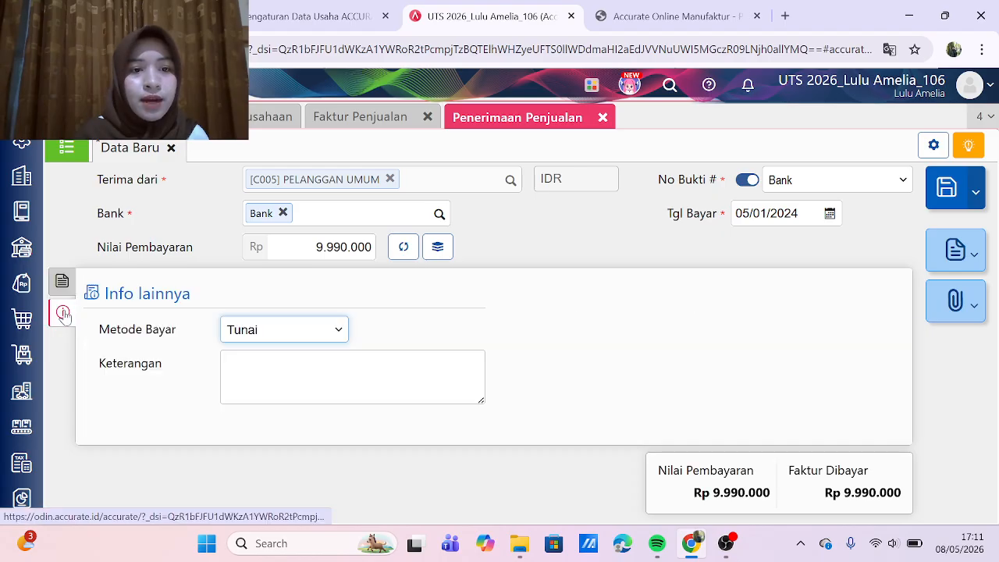
click(285, 334)
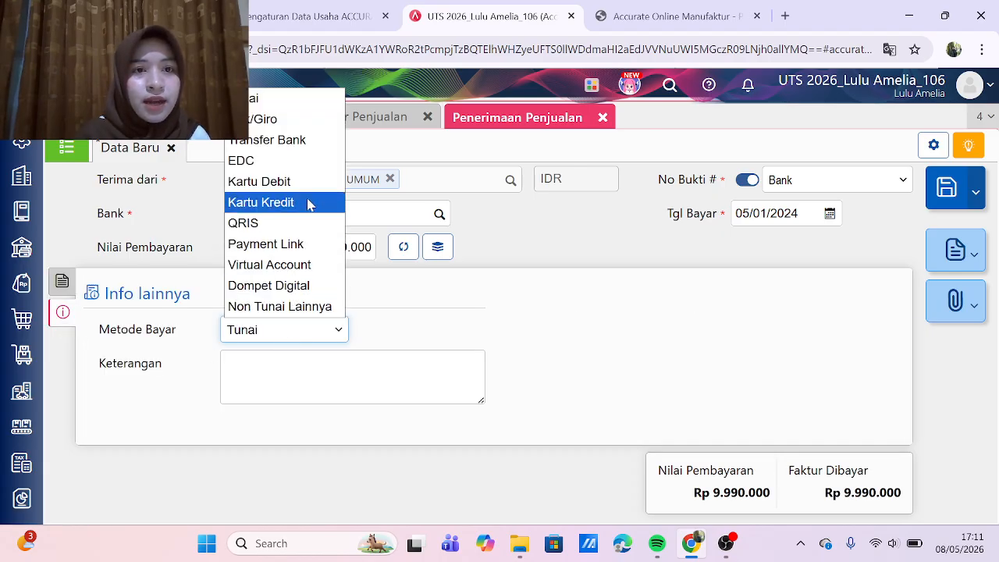
click(314, 141)
click(312, 375)
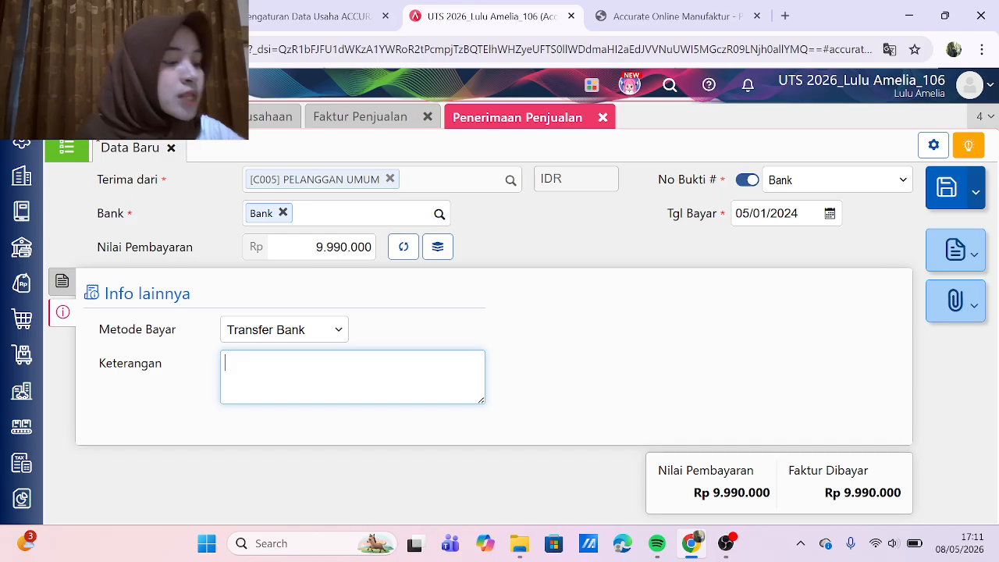
text(Penjualan tunai kepada PELANGGAN UMUM)
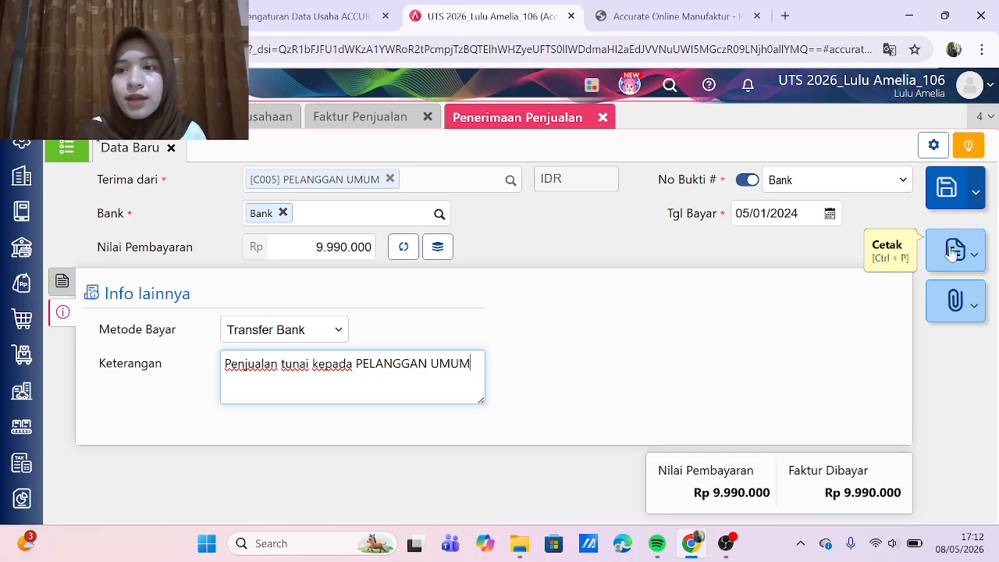
click(953, 201)
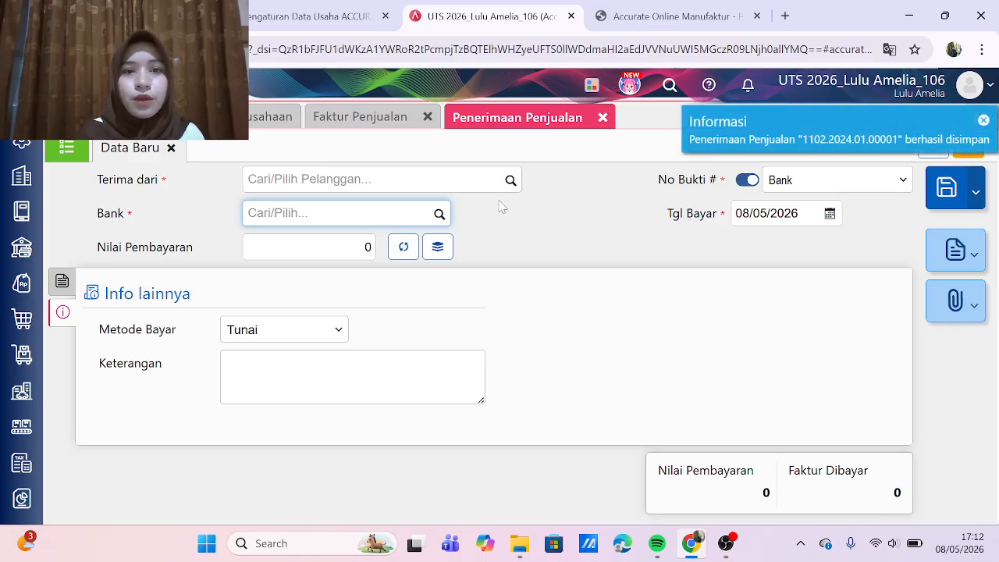
Step: Reopen the saved 5 January sales receipt, review its journal details, and close the sales receipts and sales invoices
click(70, 148)
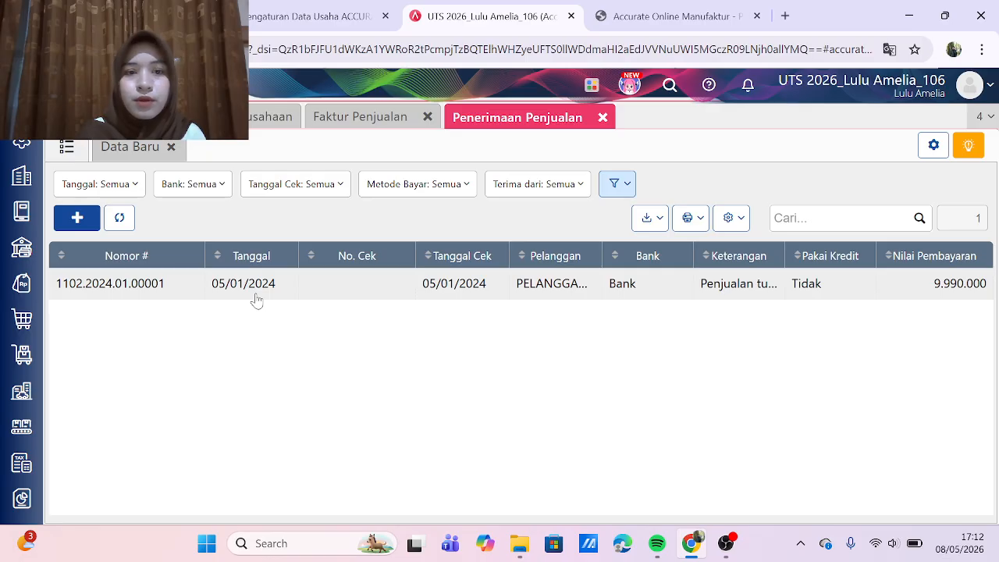
click(245, 285)
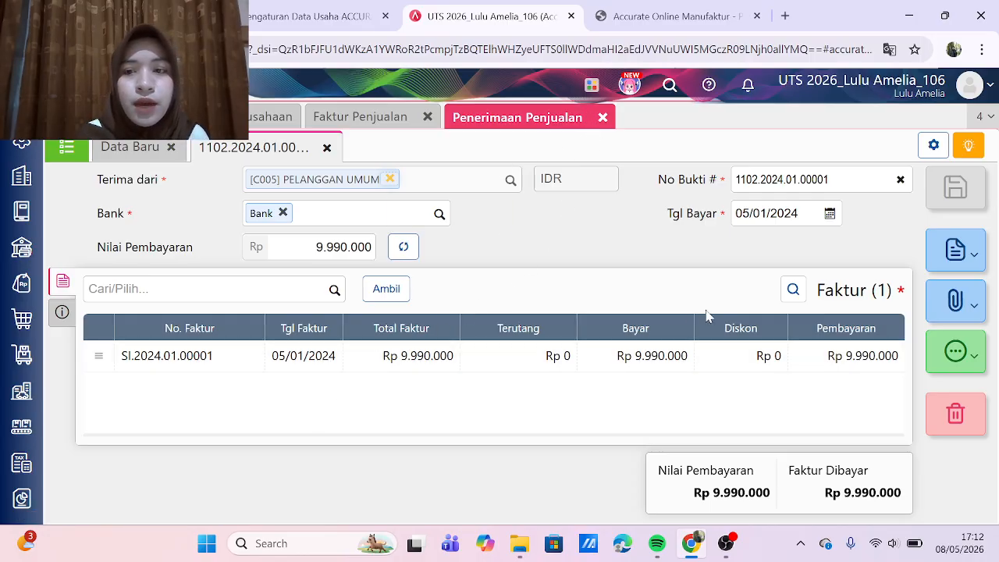
click(954, 351)
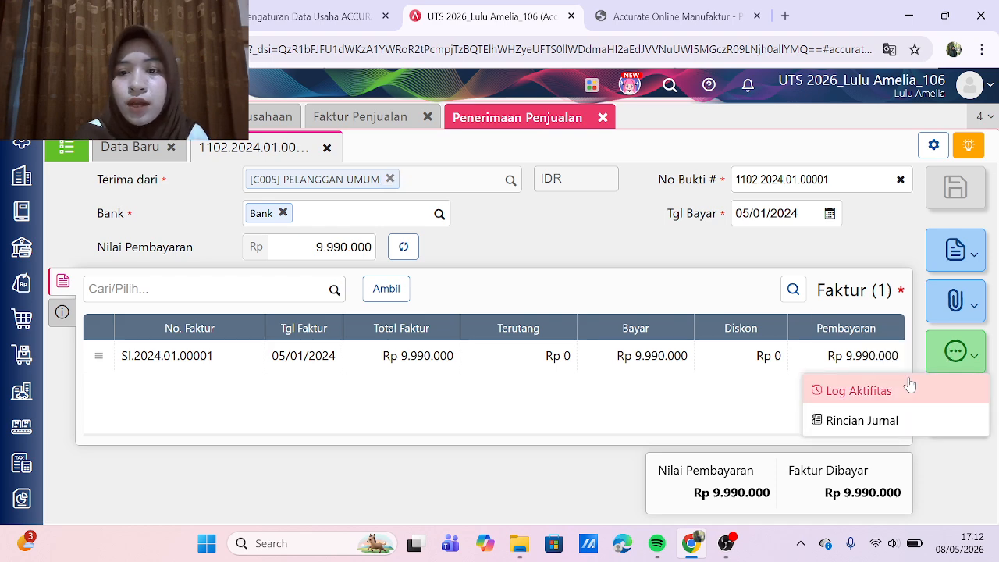
click(858, 419)
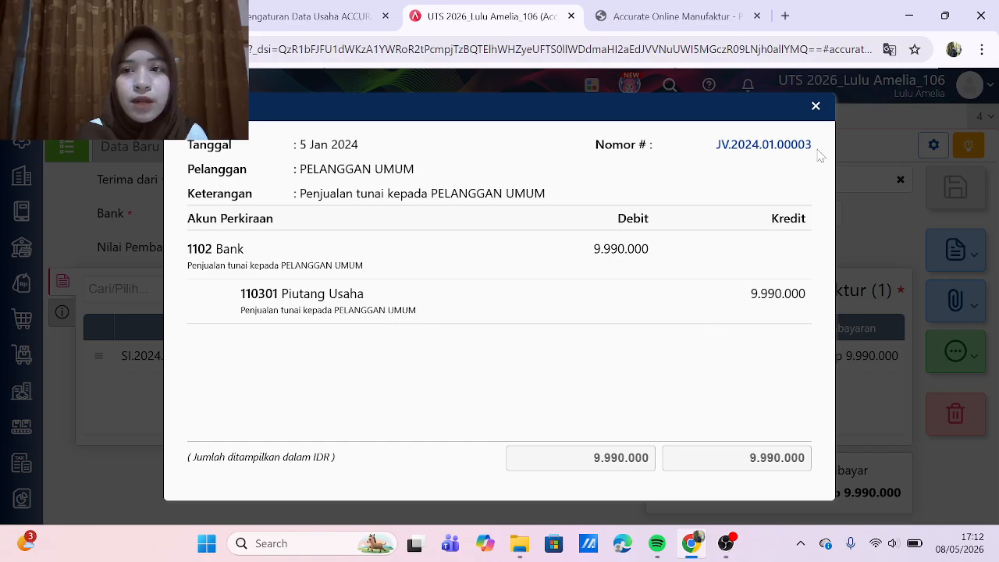
click(815, 110)
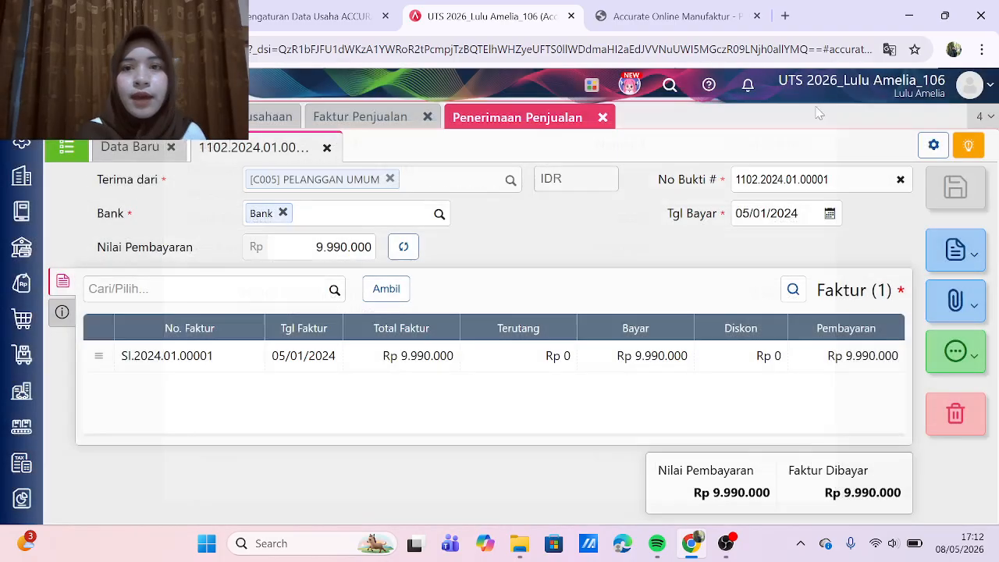
click(603, 118)
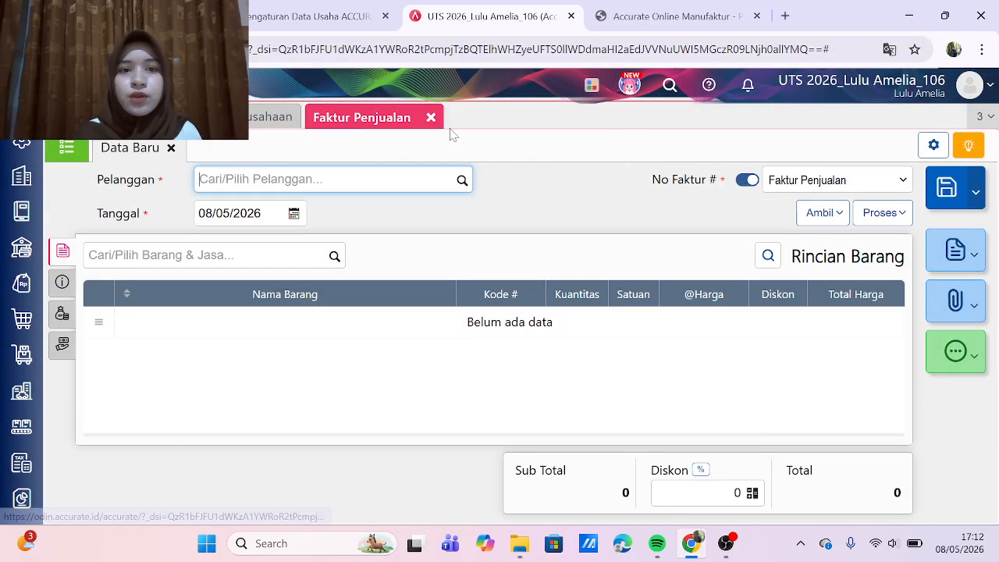
click(430, 118)
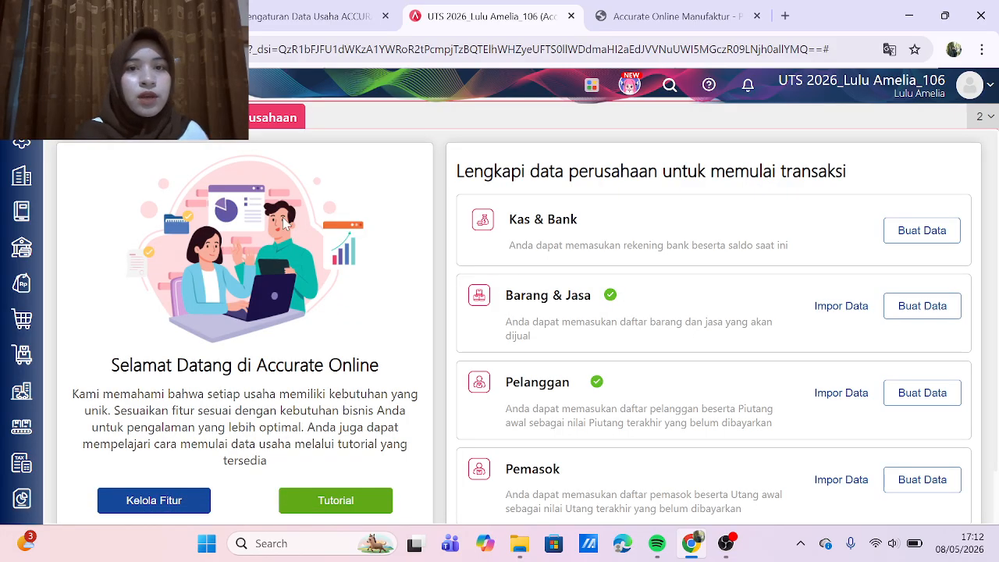
Step: Check the assignment PDF for the 6 January production plan, work order and material release details, and return to Accurate Online
click(643, 8)
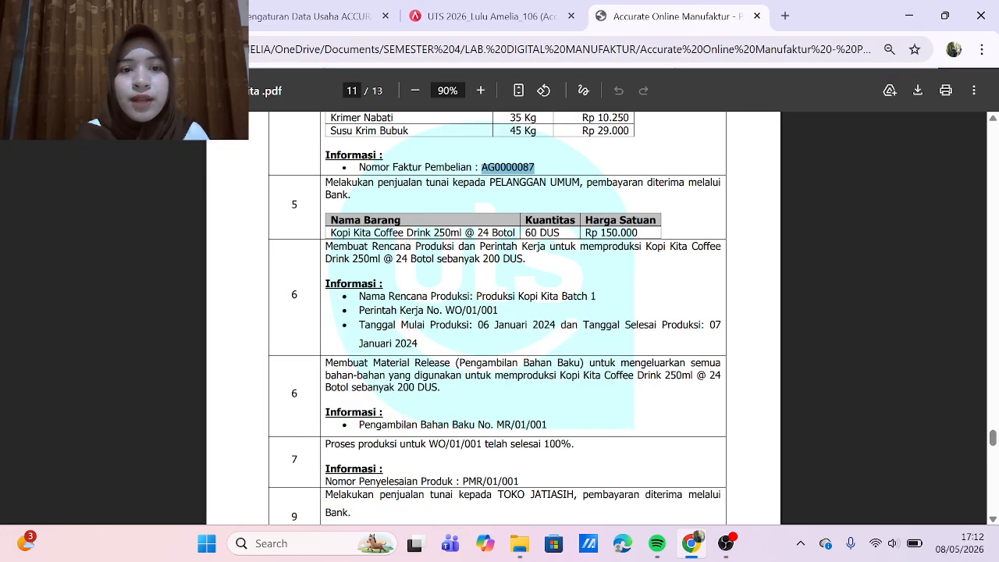
scroll(497, 319, down, 3)
scroll(497, 318, down, 1)
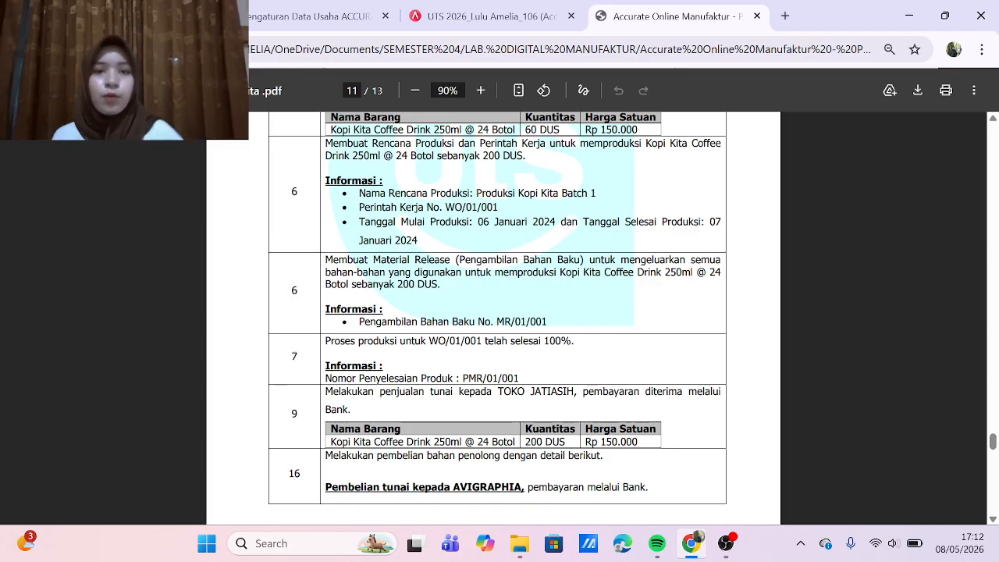
scroll(497, 312, down, 1)
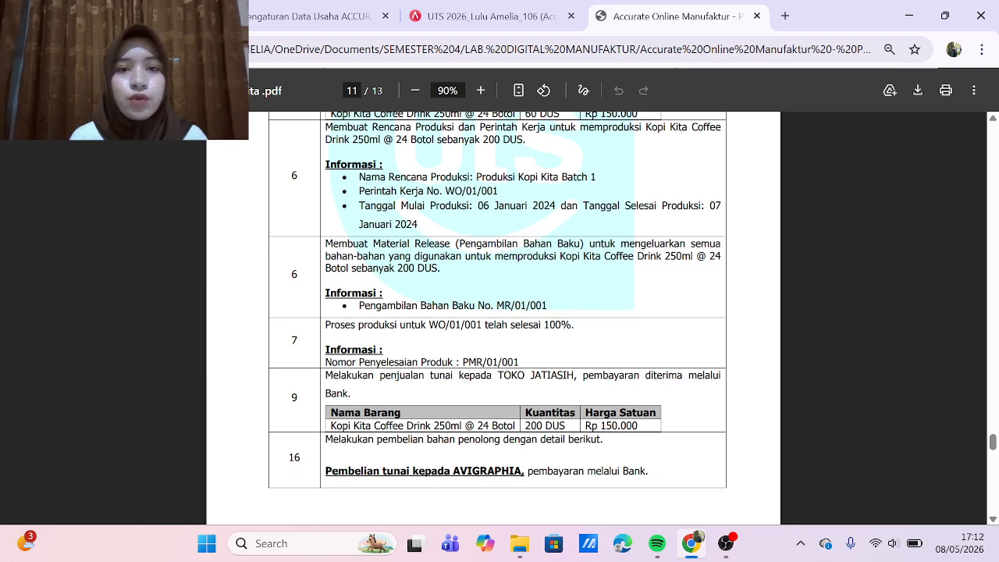
click(473, 17)
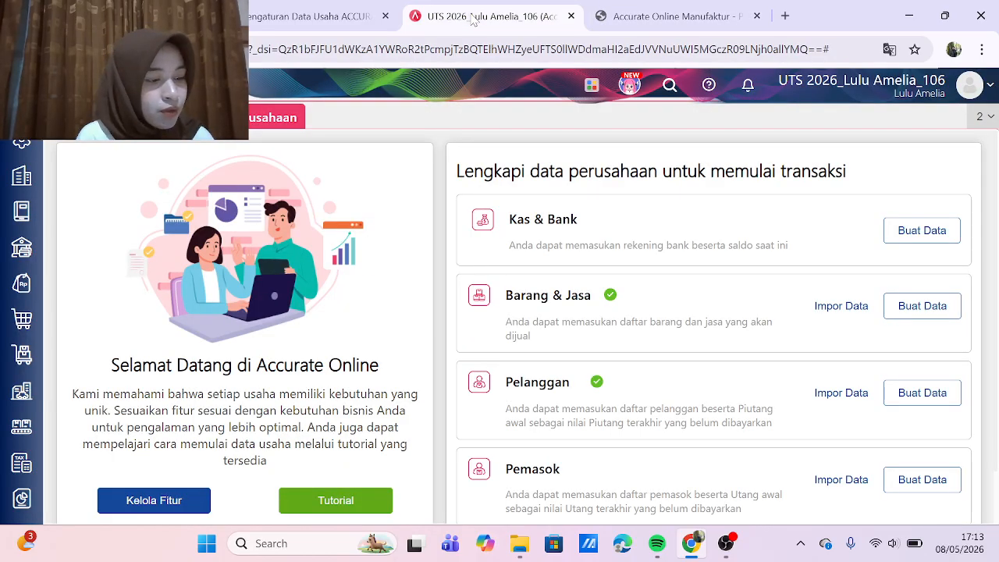
Step: Open a new production plan (Rencana Produksi) form in the manufacturing module
mouse_move(23, 392)
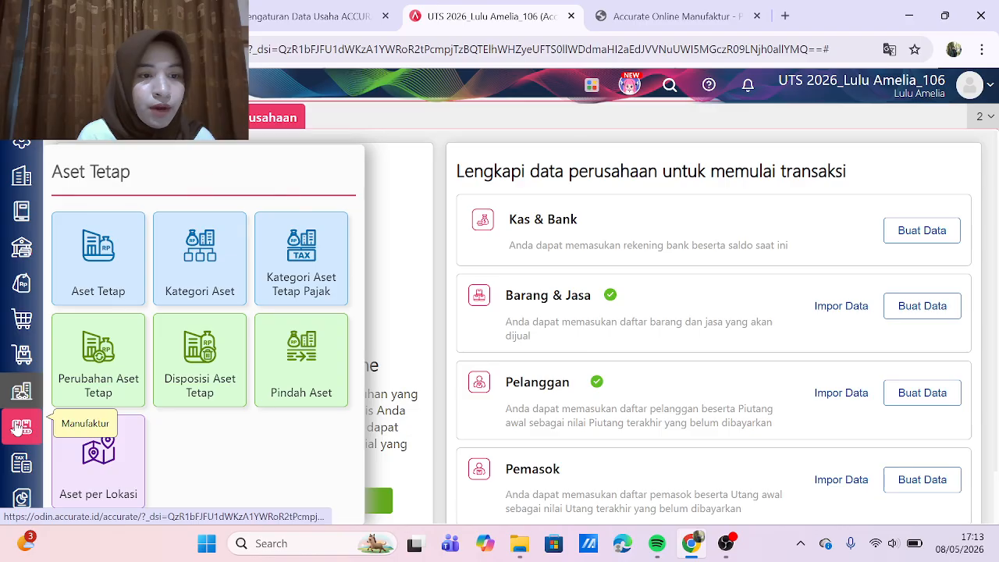
mouse_move(17, 427)
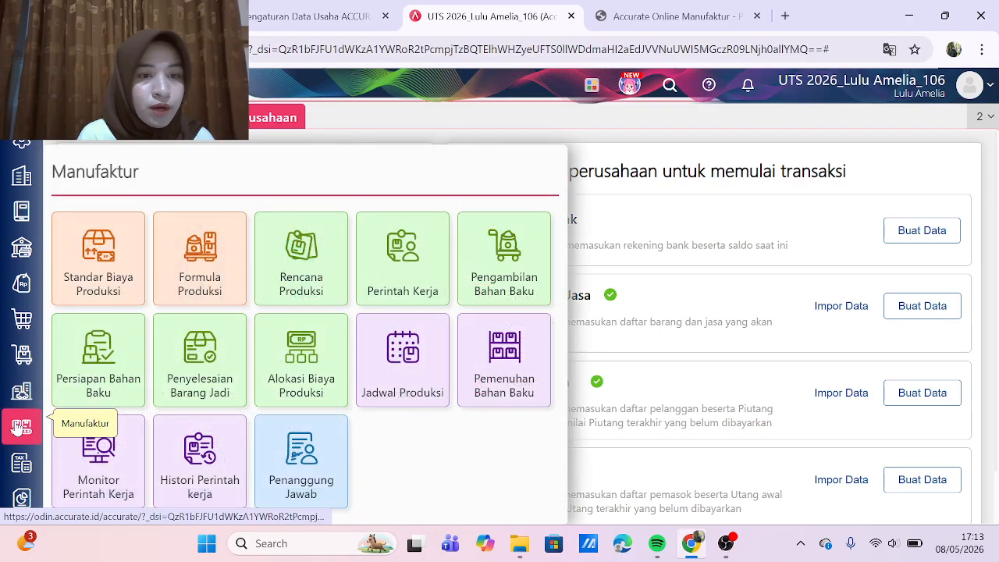
click(304, 283)
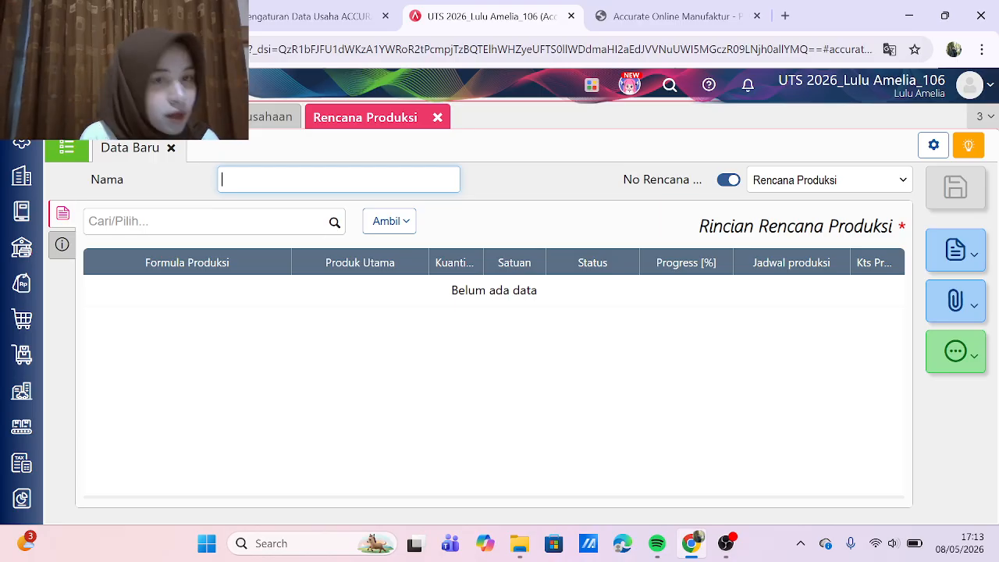
click(339, 180)
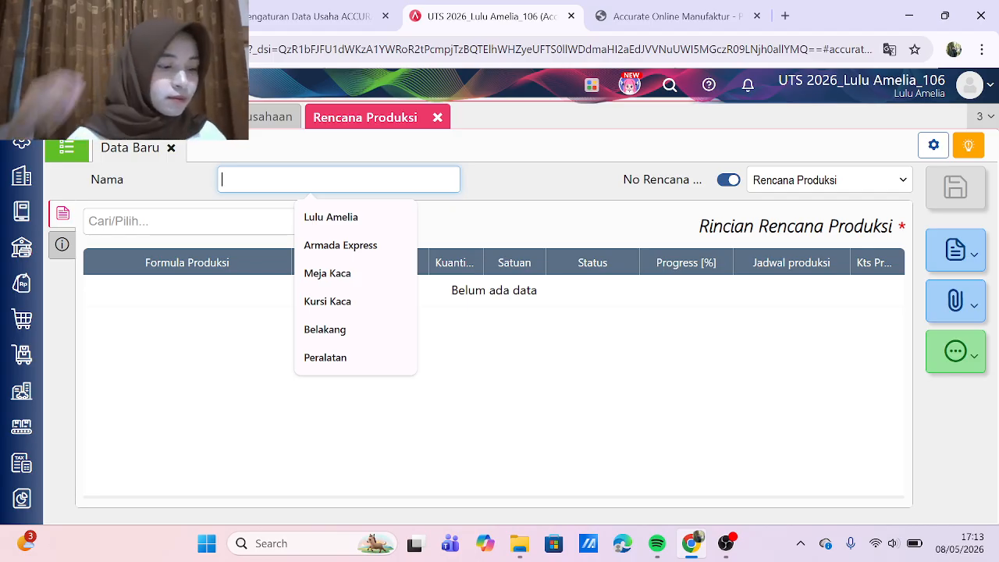
text(Ko)
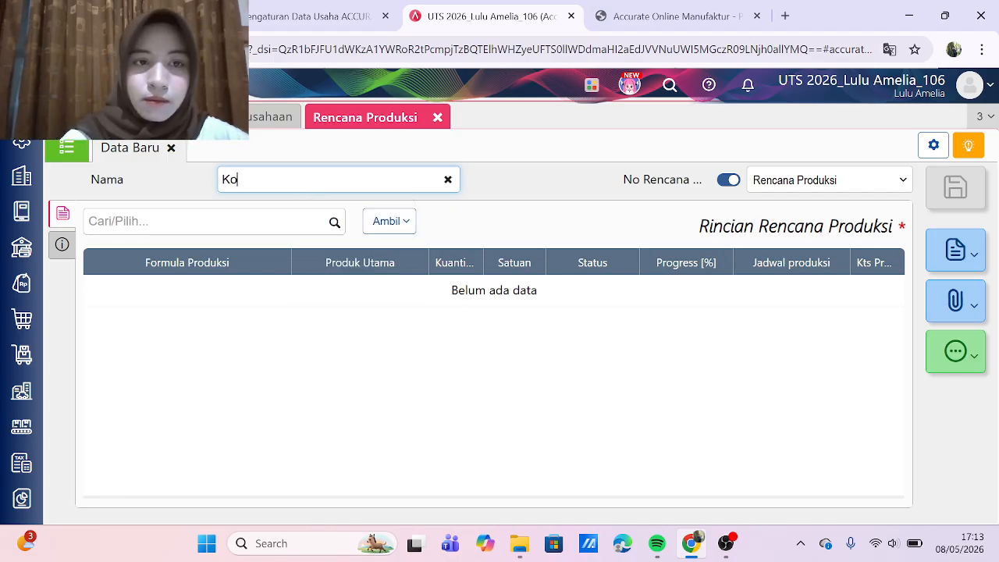
text(pi Kita c)
key(BackSpace)
text(Coffe)
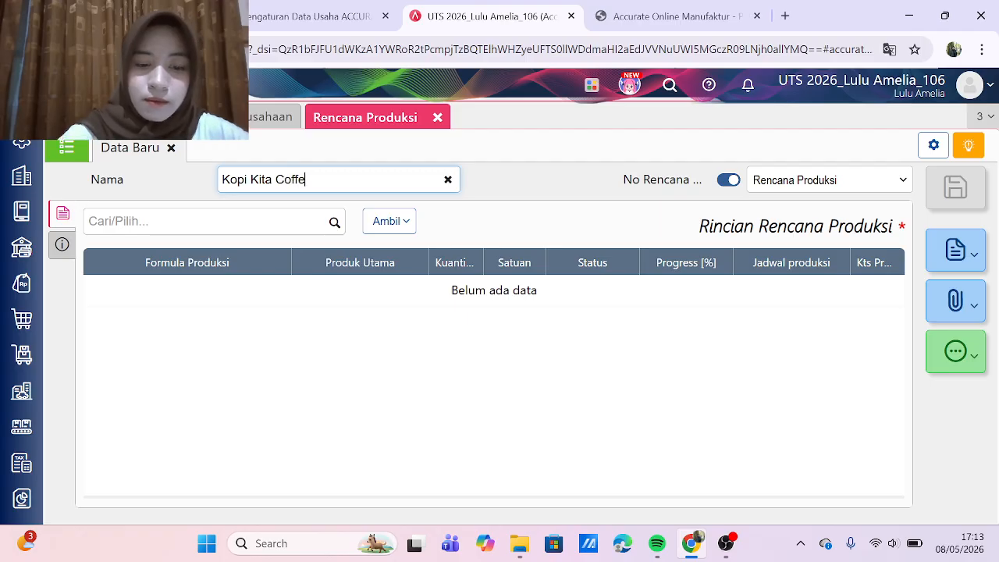
text( Drink)
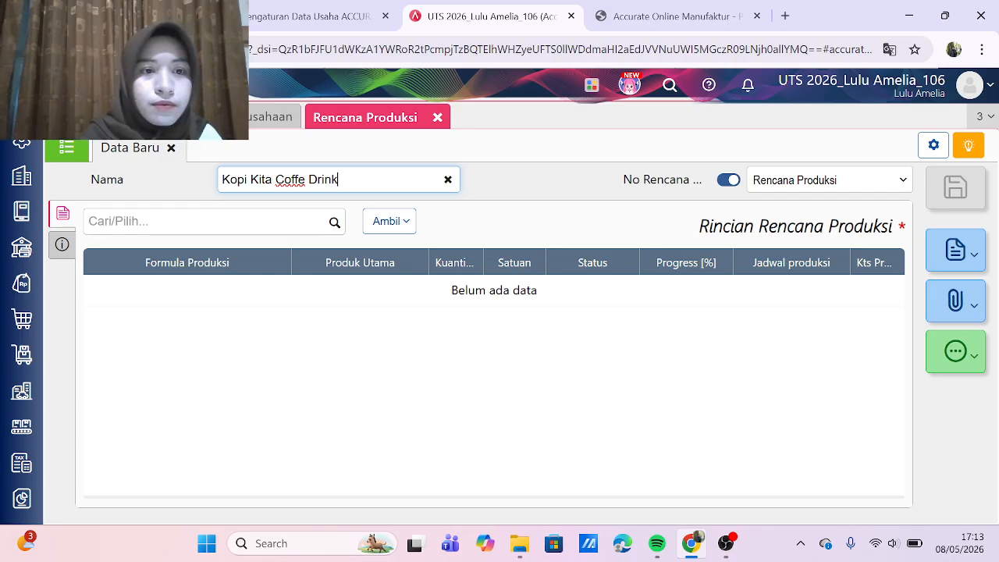
click(195, 221)
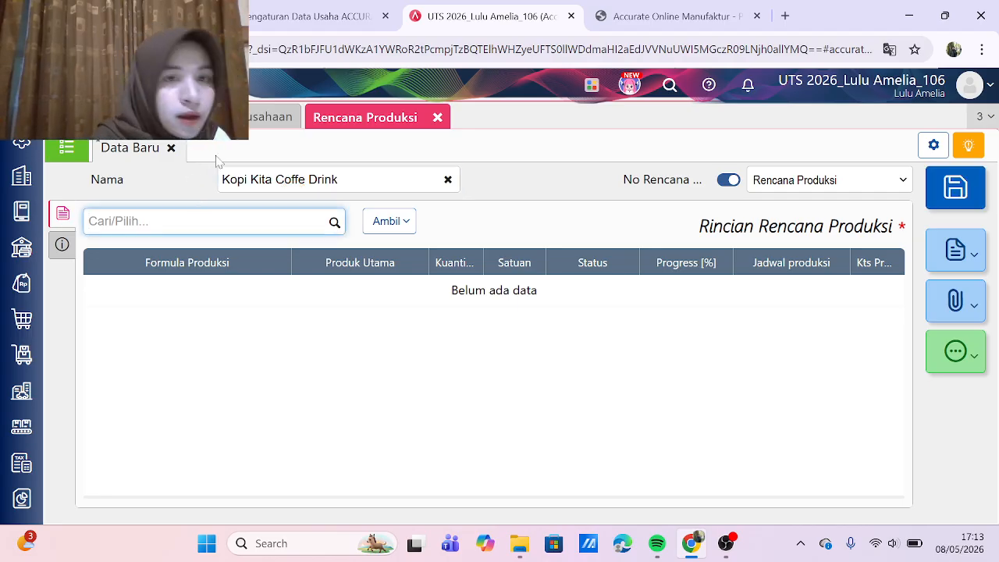
click(340, 179)
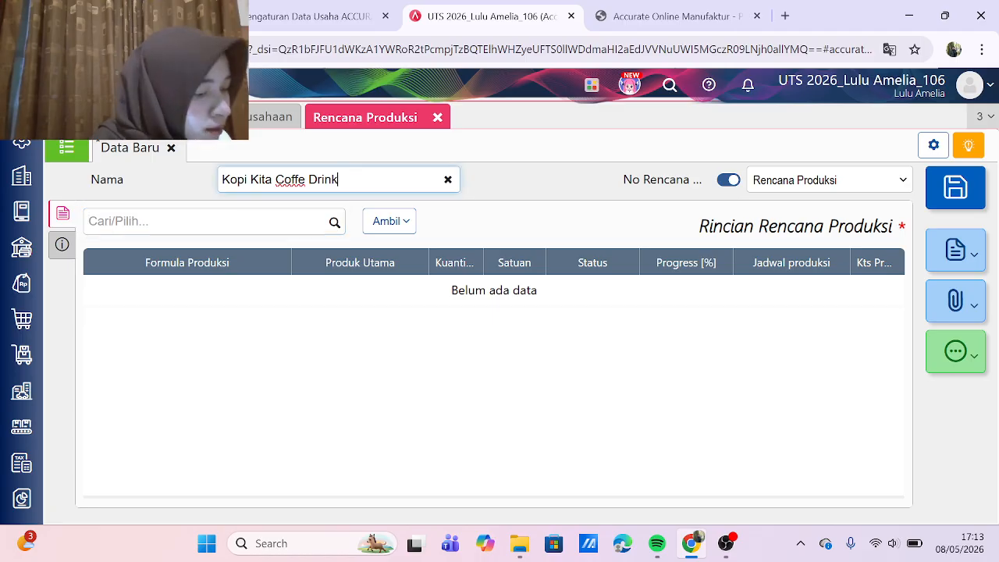
key(BackSpace)
key(BackSpace)
key(BackSpace)
key(BackSpace)
key(BackSpace)
key(BackSpace)
key(BackSpace)
key(BackSpace)
key(BackSpace)
key(BackSpace)
key(BackSpace)
key(BackSpace)
key(BackSpace)
key(BackSpace)
key(BackSpace)
key(BackSpace)
key(BackSpace)
key(BackSpace)
key(BackSpace)
key(BackSpace)
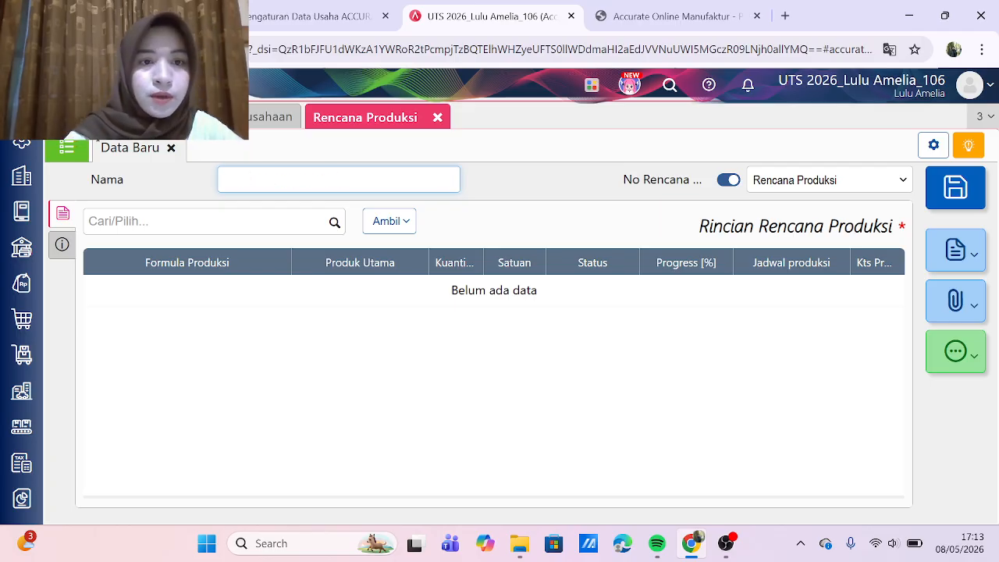
Step: Name the production plan "Produksi Kopi Kita Coffe Drink"
text(Prod)
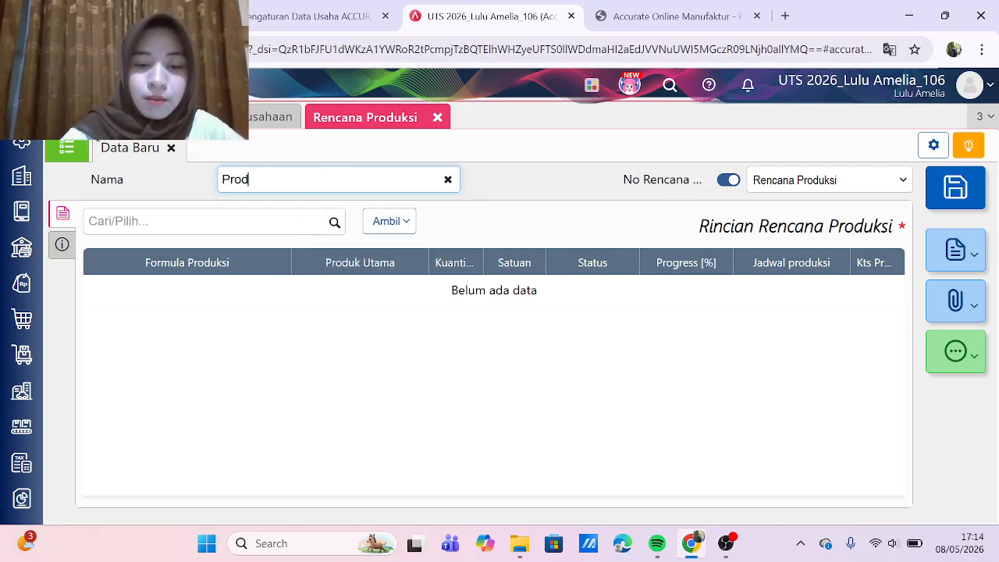
text(uksi Kopi)
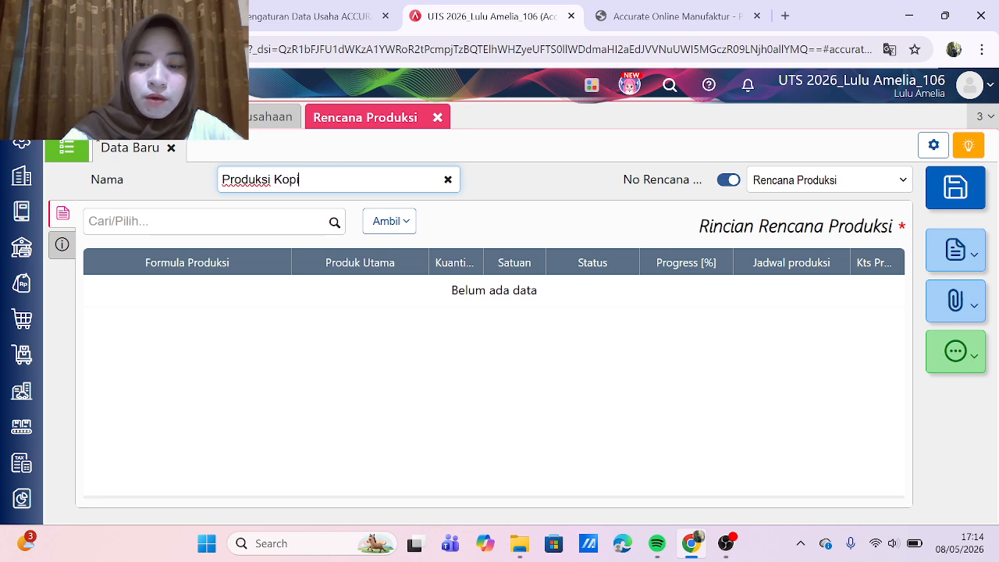
text( Kita C)
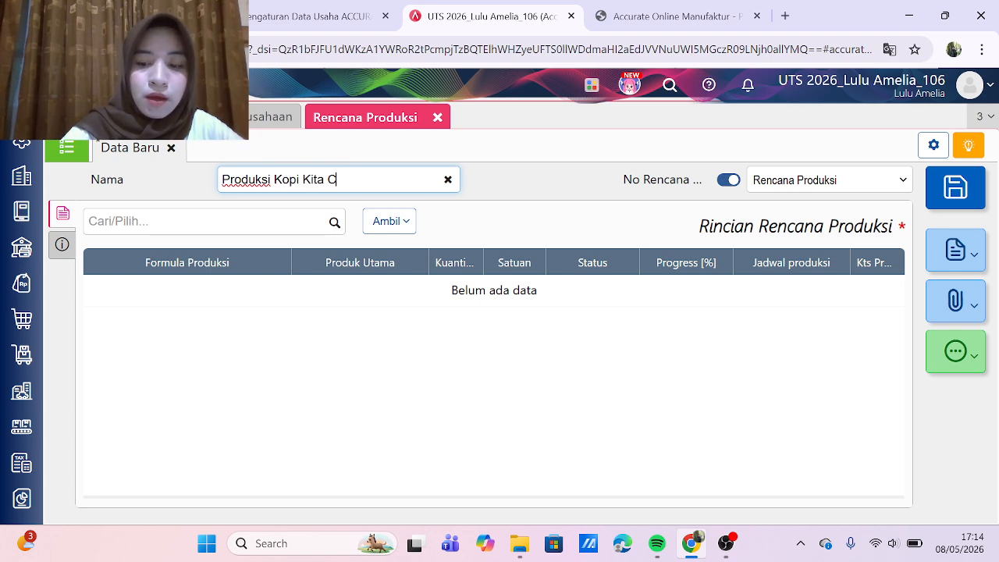
text(offe Drink)
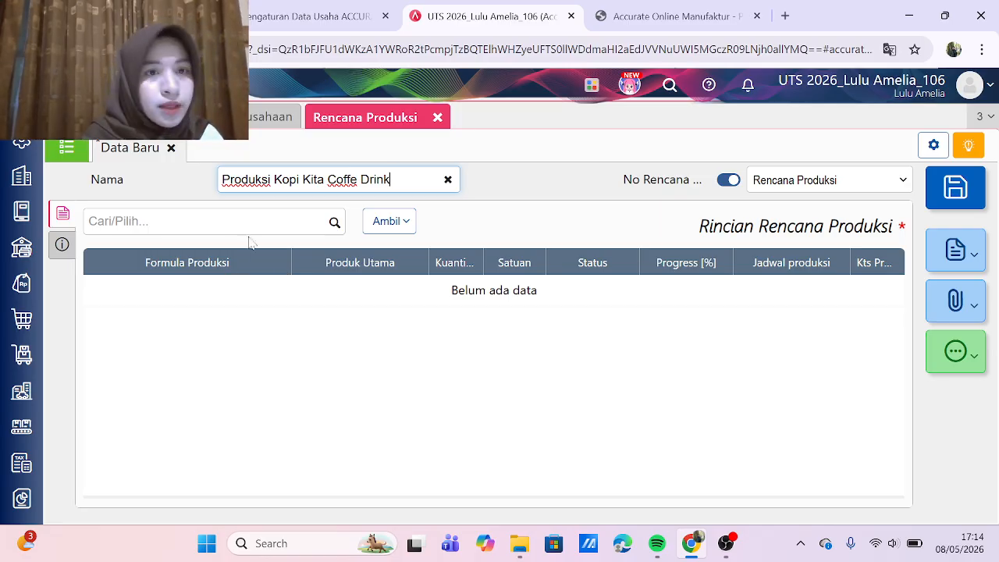
click(209, 334)
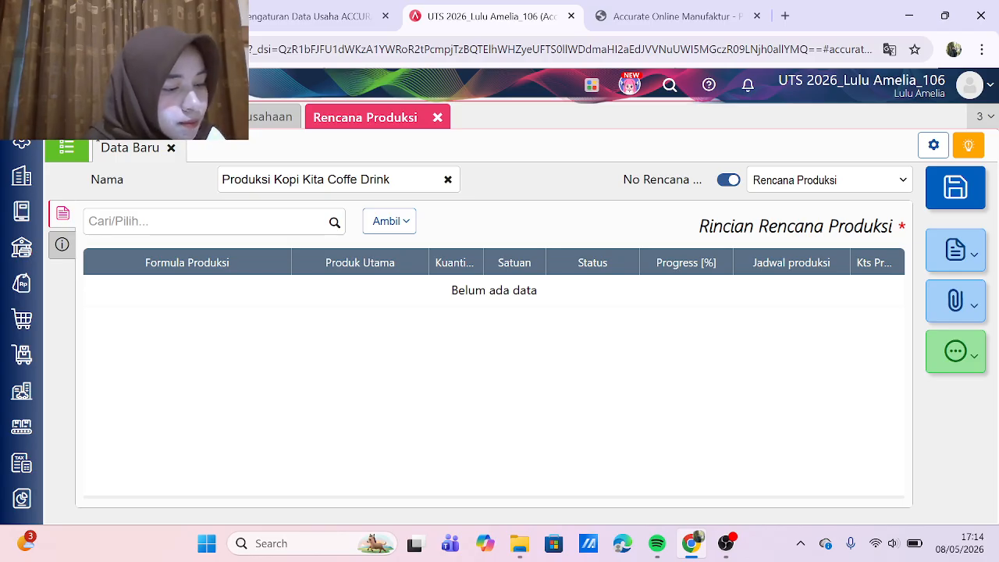
Step: Choose the Kopi Kita Coffee Drink production formula for the plan, with a quantity of 200 dus
click(187, 222)
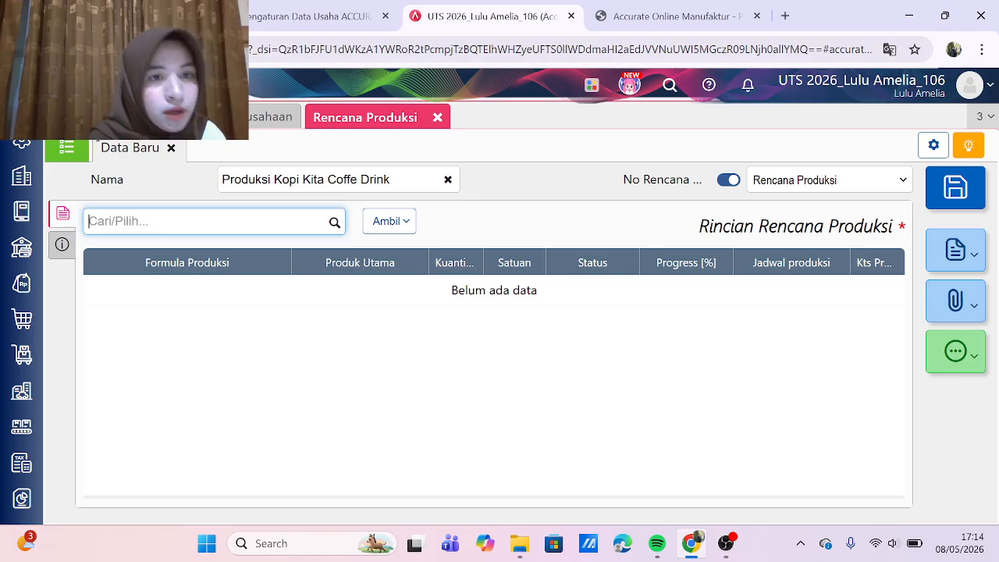
text(kop)
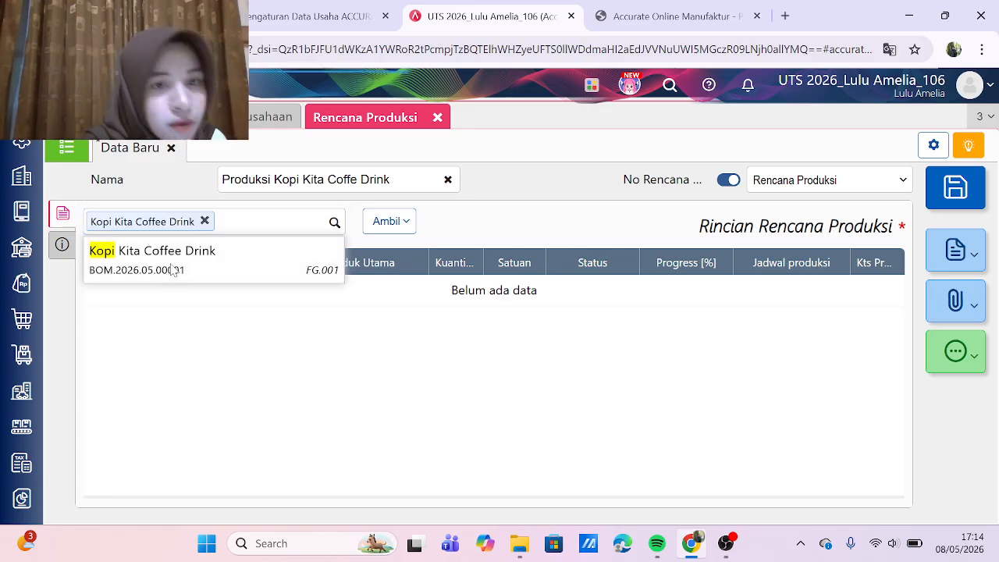
click(168, 262)
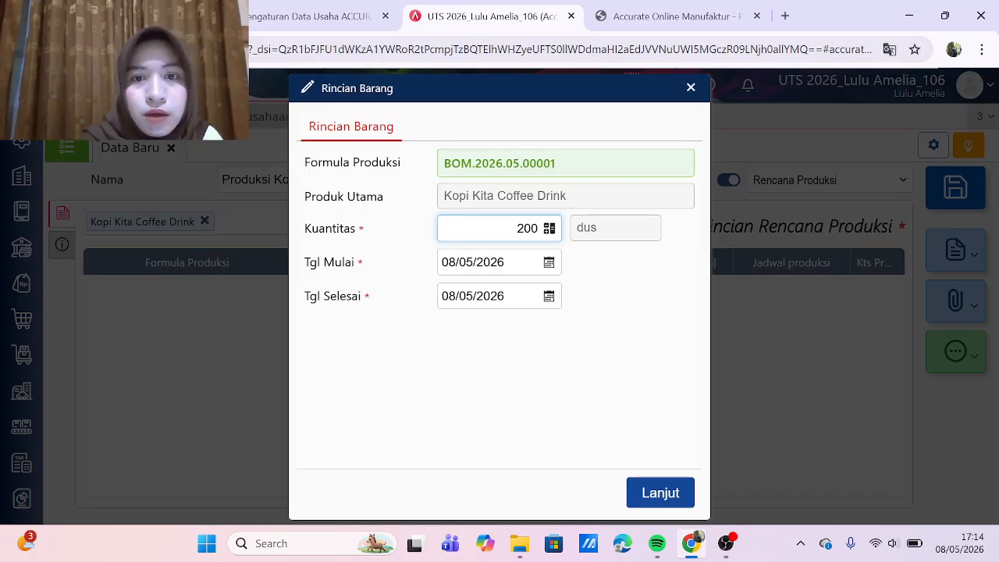
Step: Set the item's start date to 06/01/2024 and finish date to 07/01/2024, and add it to the plan
key(Tab)
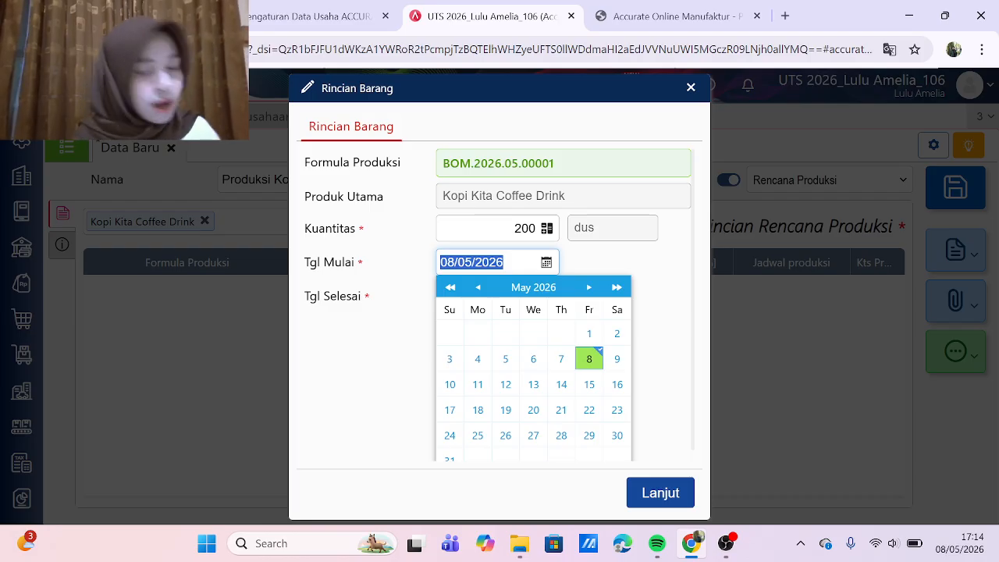
text(06012024)
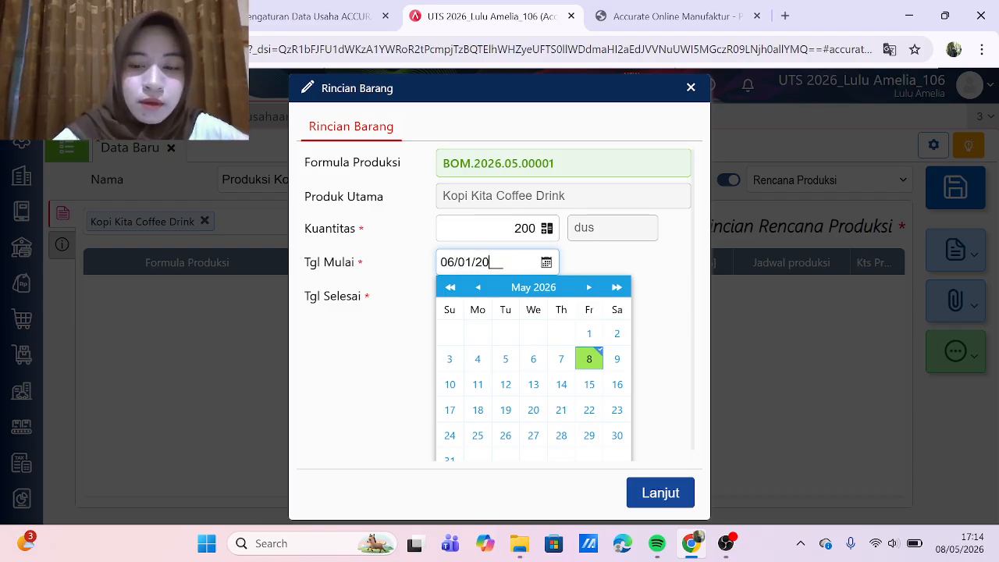
click(412, 320)
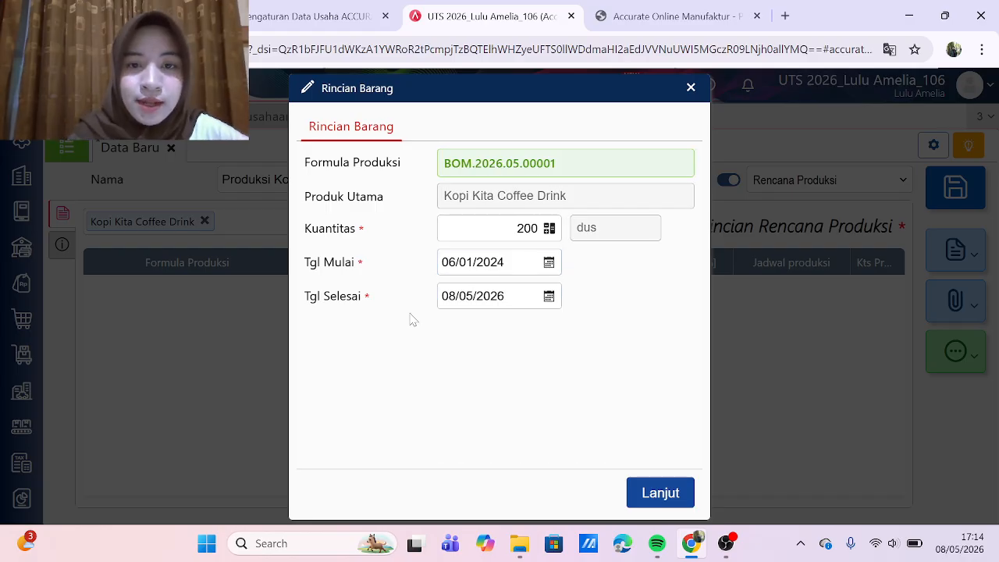
click(473, 296)
text(07/)
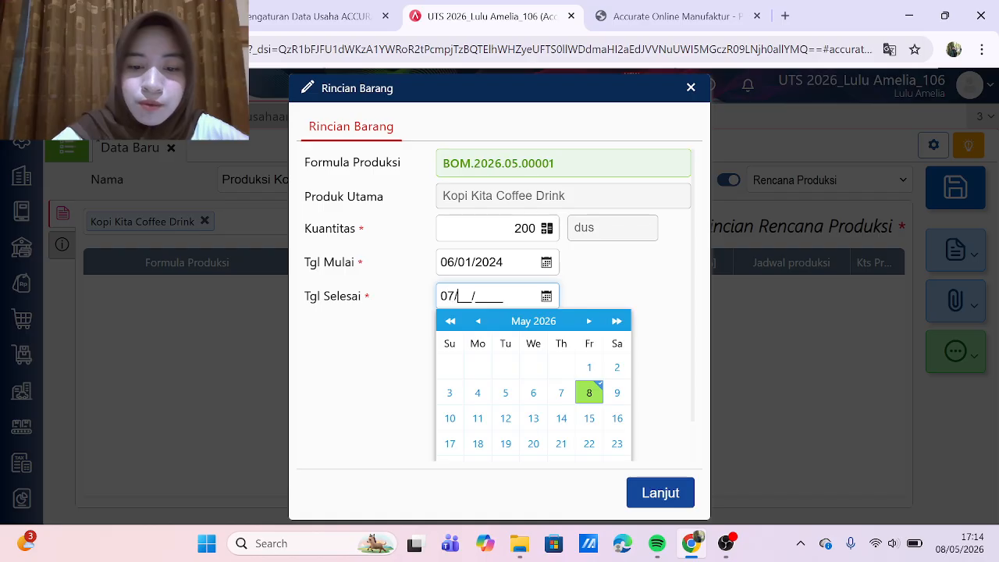
text(01/2024)
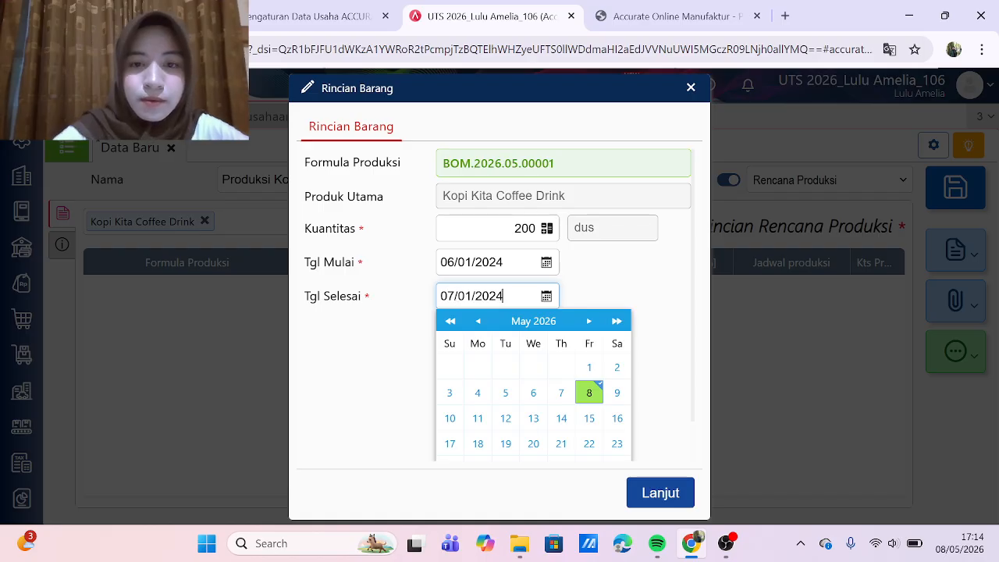
click(640, 283)
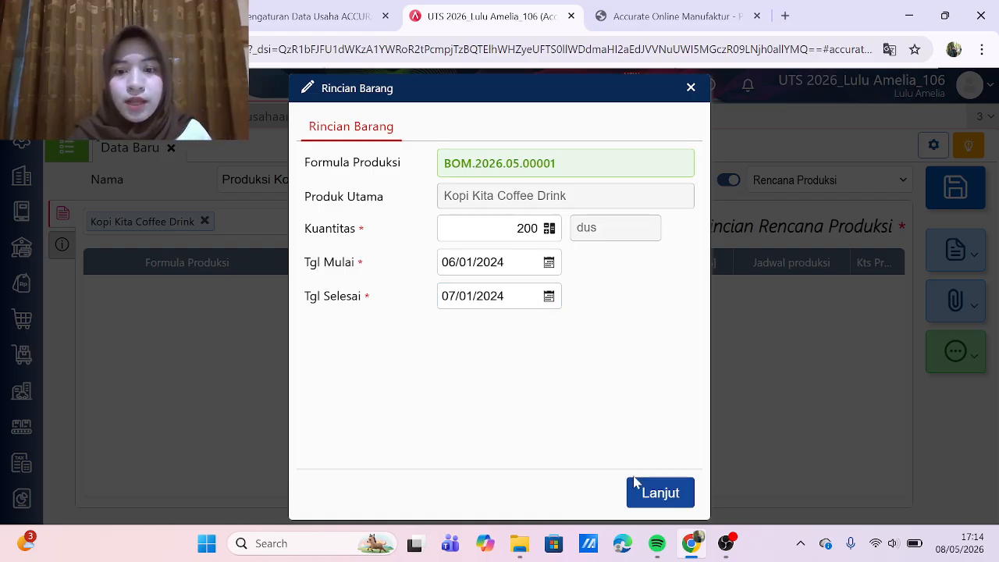
click(647, 496)
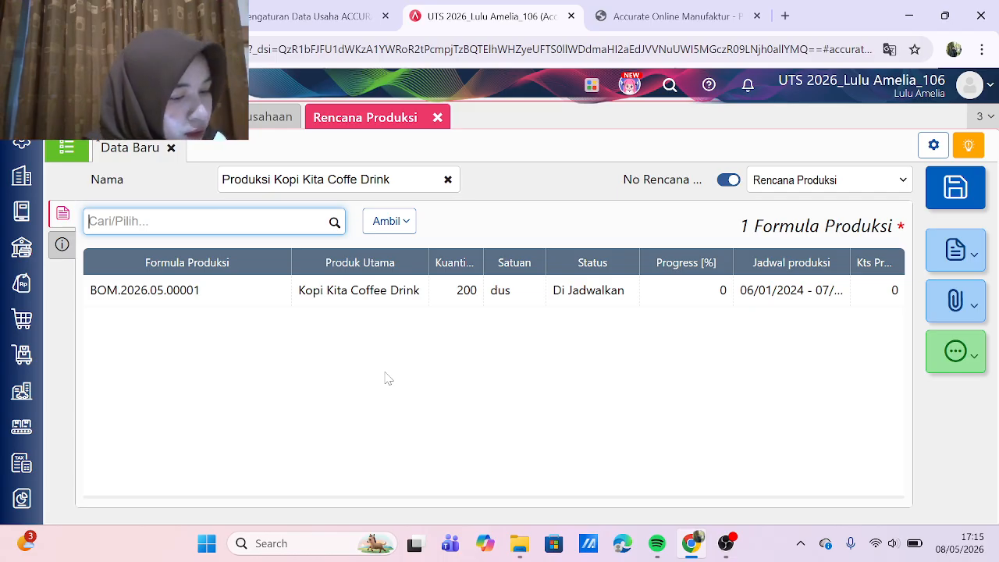
Step: Enter "Rencana Produksi Kopi Kita Bacth 1" as the description in the production plan's other information
click(62, 245)
click(223, 290)
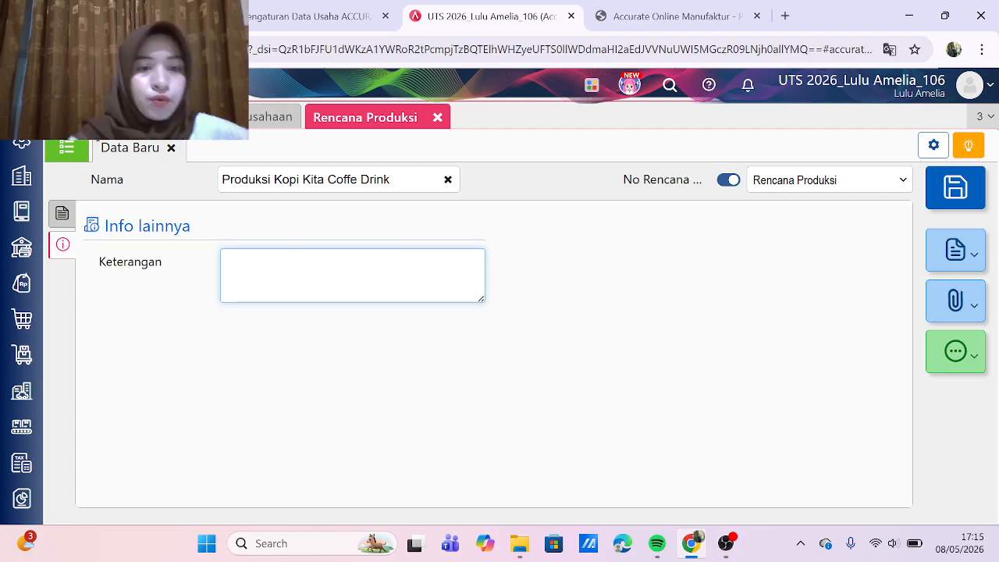
text(Rencana )
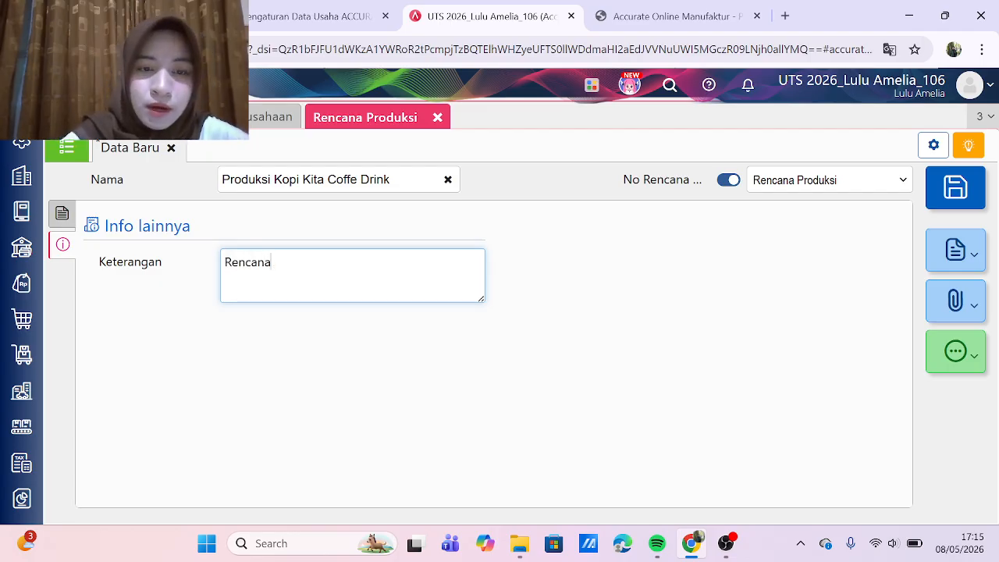
text(Produksi K)
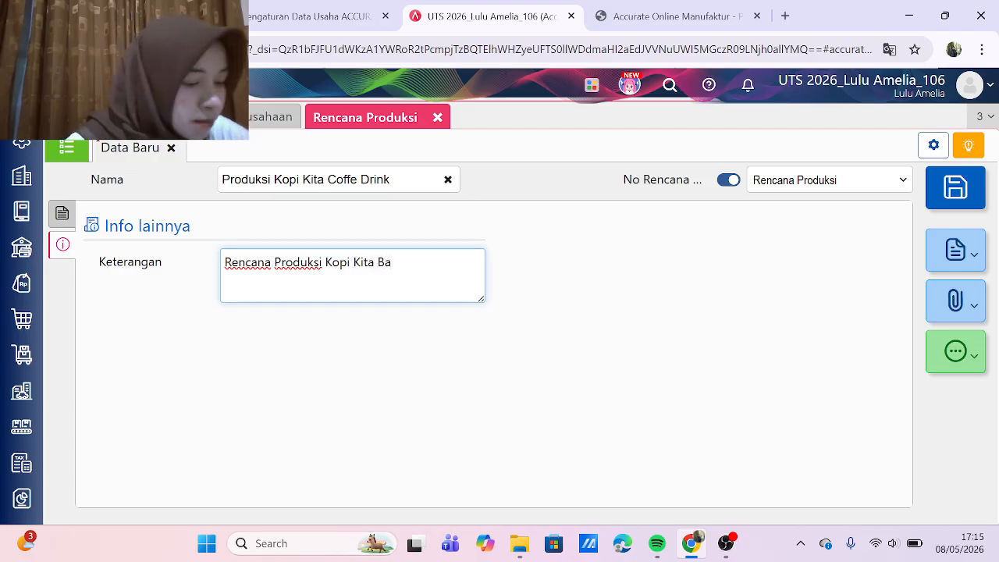
text(opi Kita Ba)
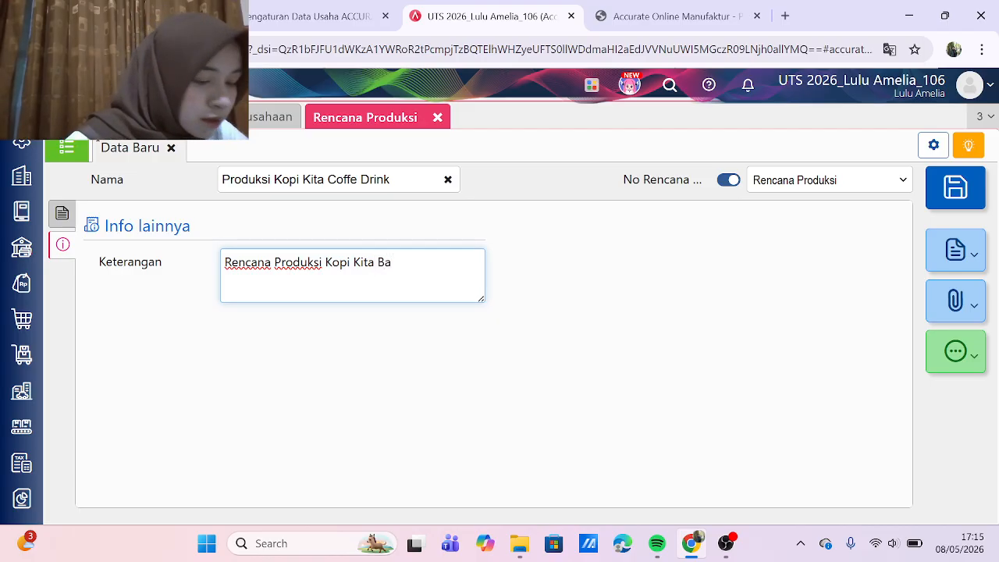
text(cth 1)
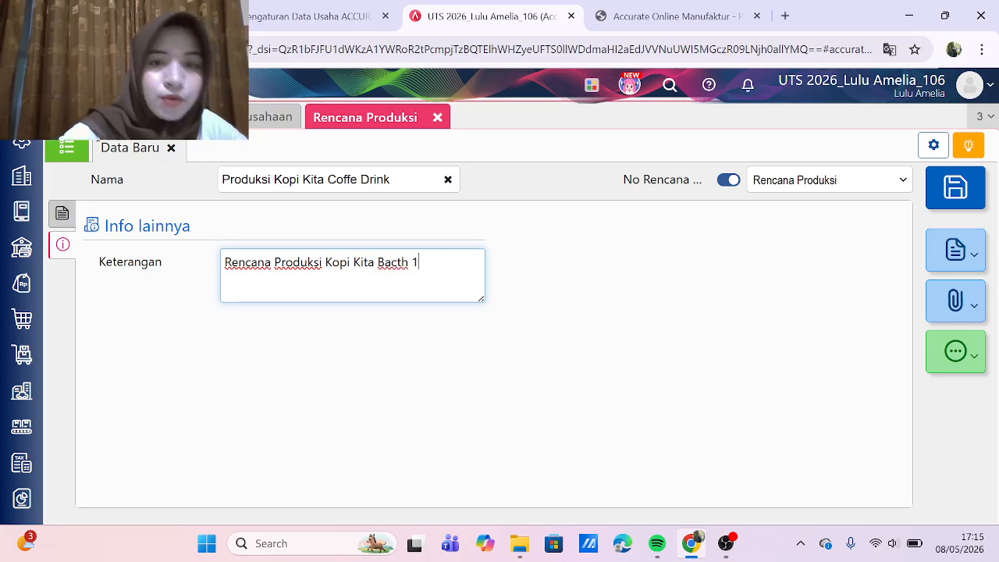
click(391, 391)
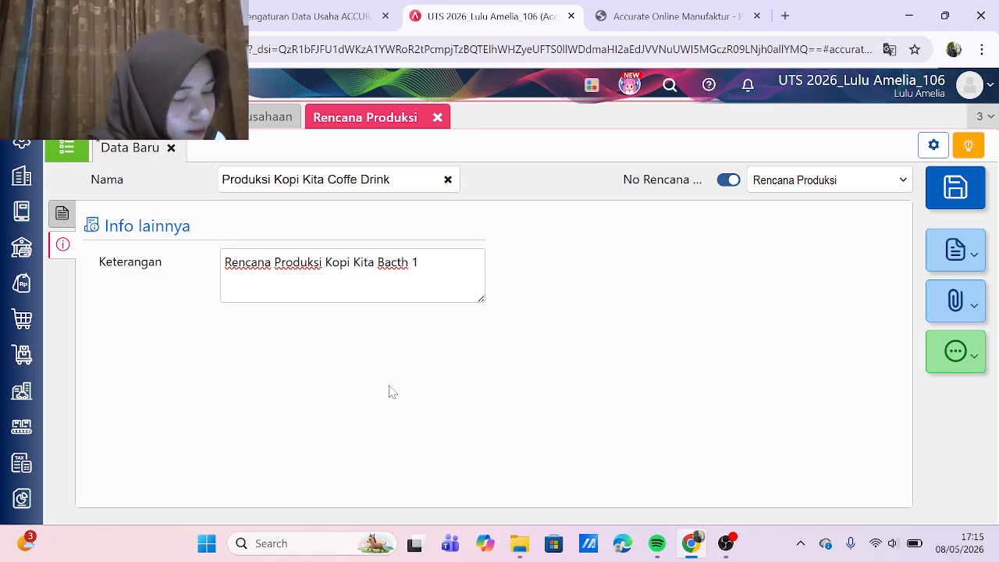
Step: Return to the production plan's item details, save the plan, and close the Rencana Produksi form
click(62, 216)
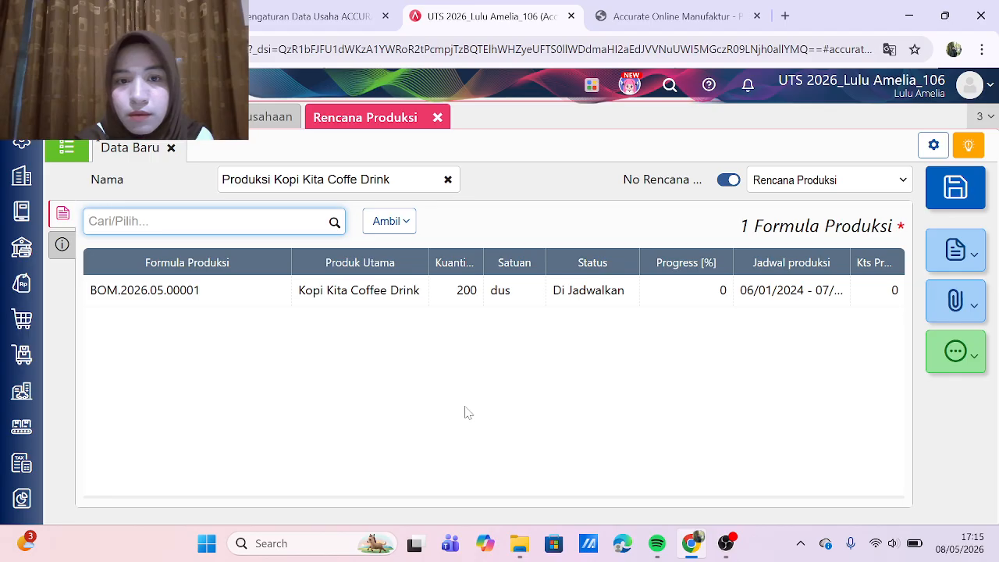
click(955, 190)
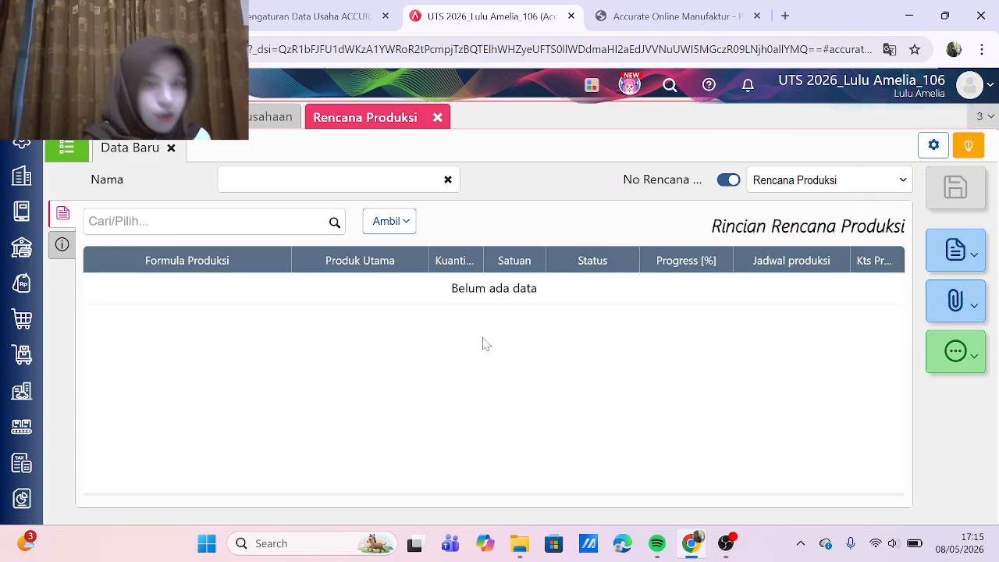
click(438, 118)
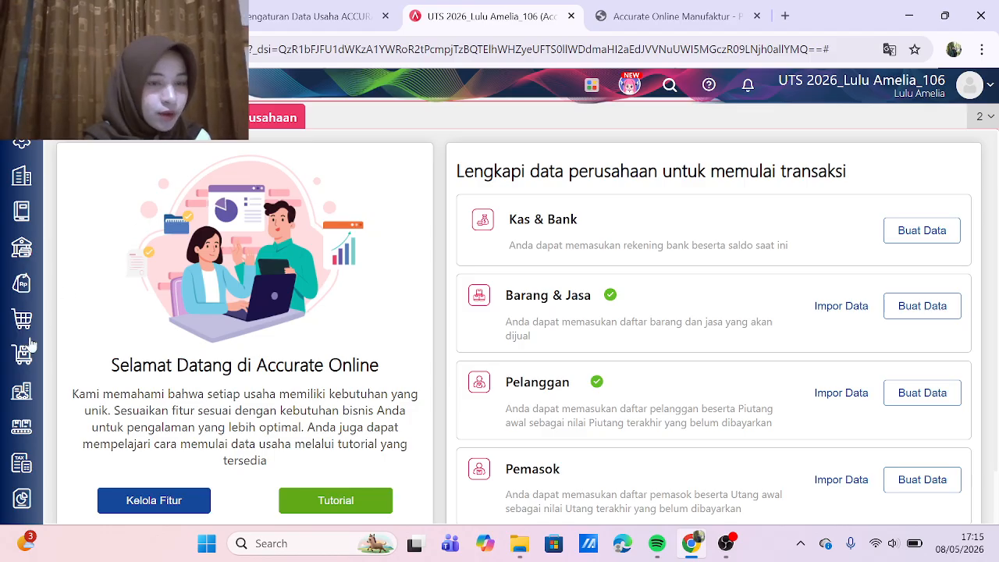
Step: Check the work order monitor (Monitor Perintah Kerja) and the Perintah Kerja list for existing work orders
click(21, 425)
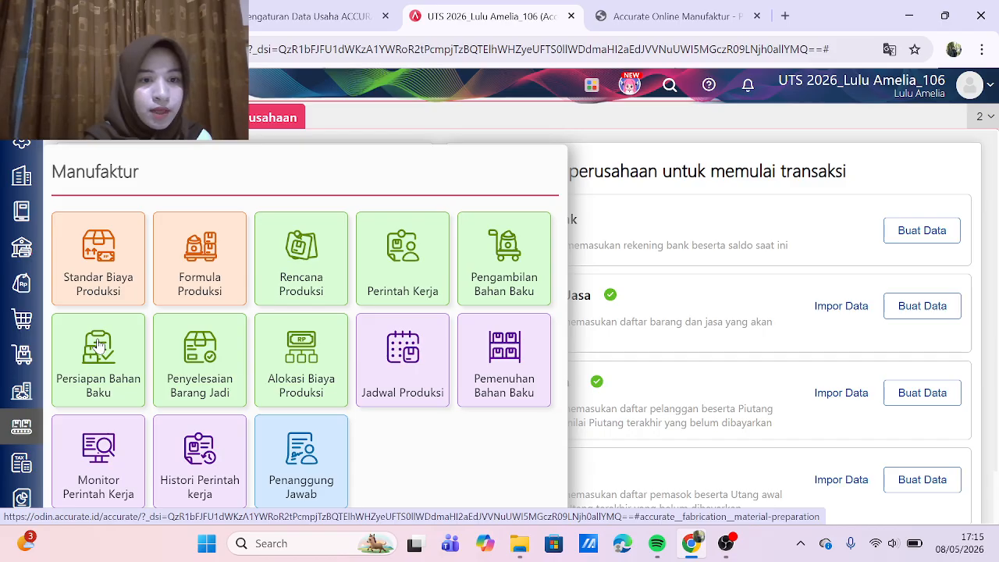
click(108, 464)
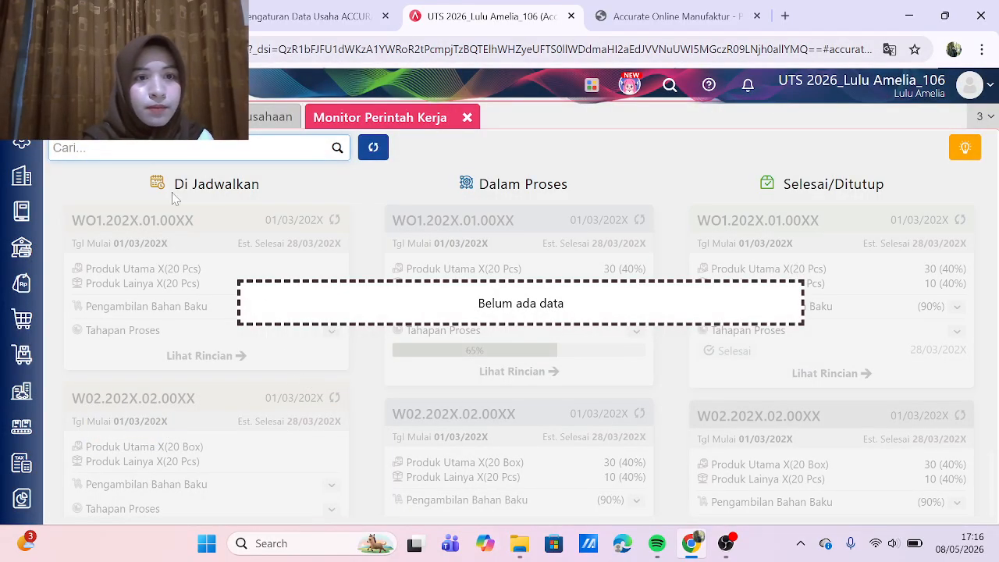
click(467, 119)
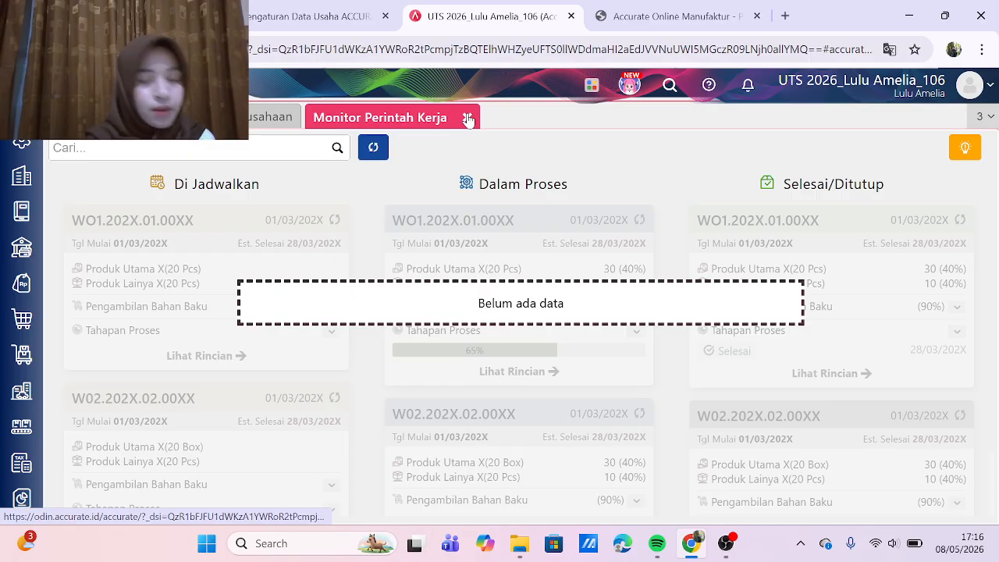
click(467, 118)
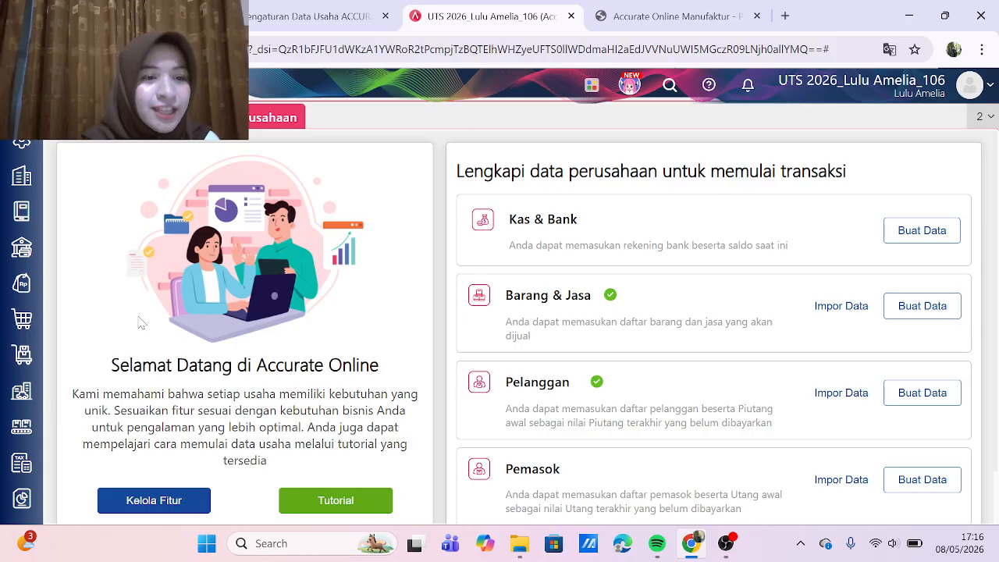
click(22, 427)
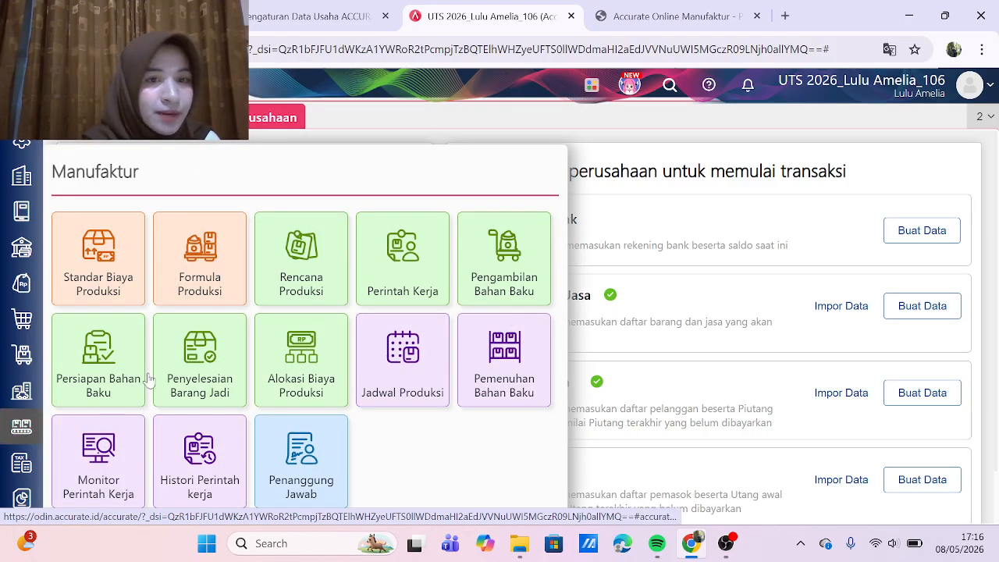
click(424, 267)
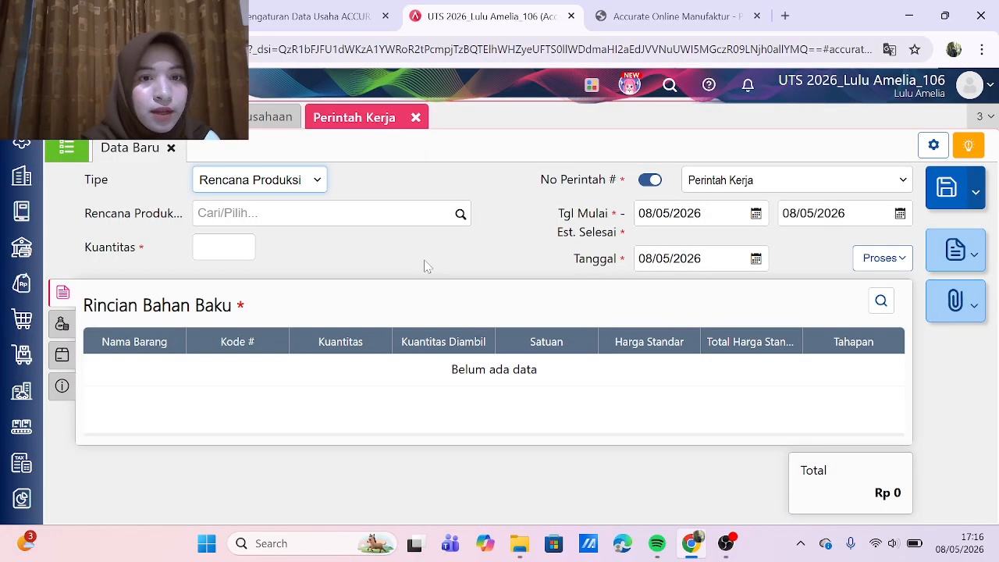
click(66, 148)
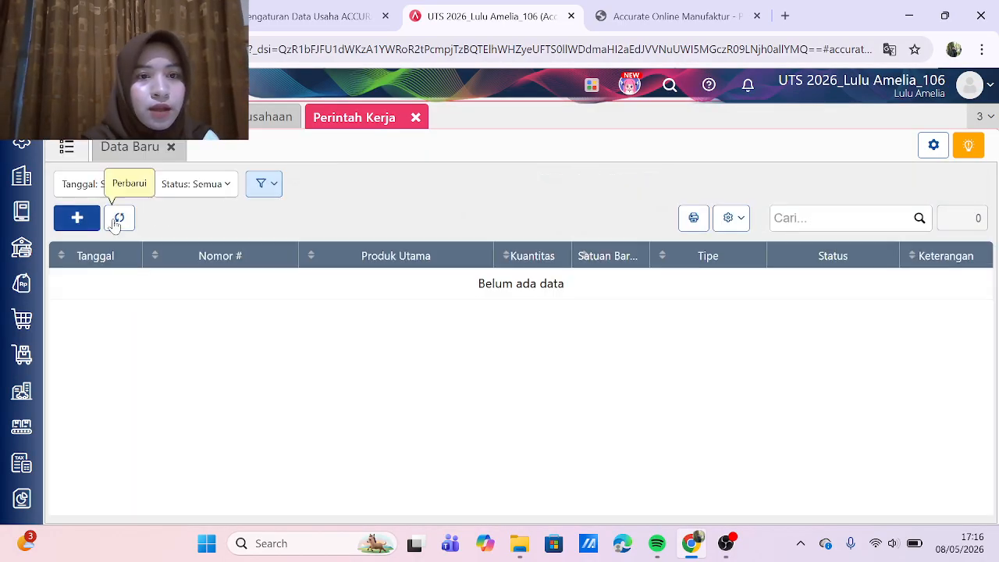
click(415, 117)
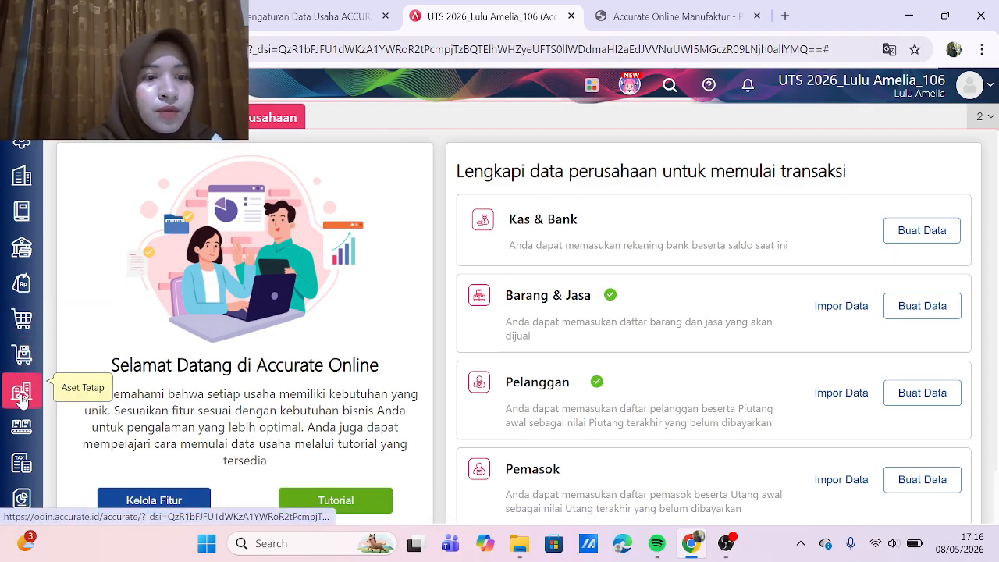
Step: Start a new work order of type Rencana Produksi based on the Kopi Kita Coffee Drink production plan for 200 dus
click(21, 427)
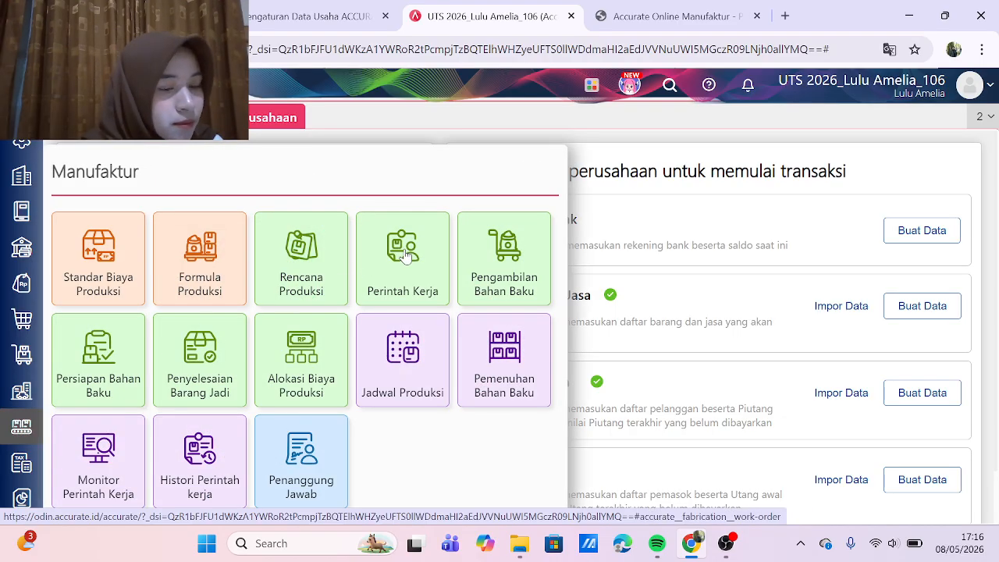
click(404, 256)
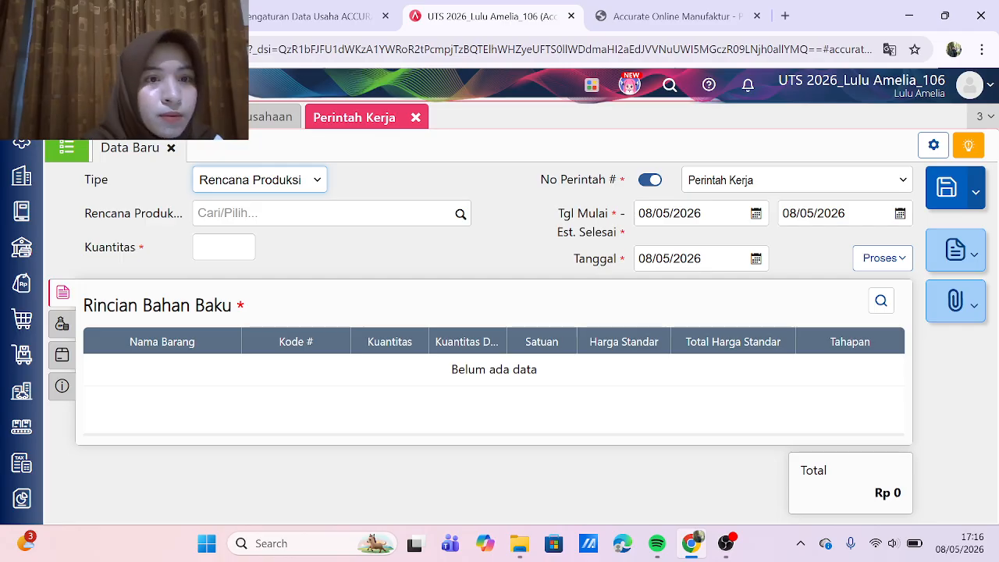
key(Tab)
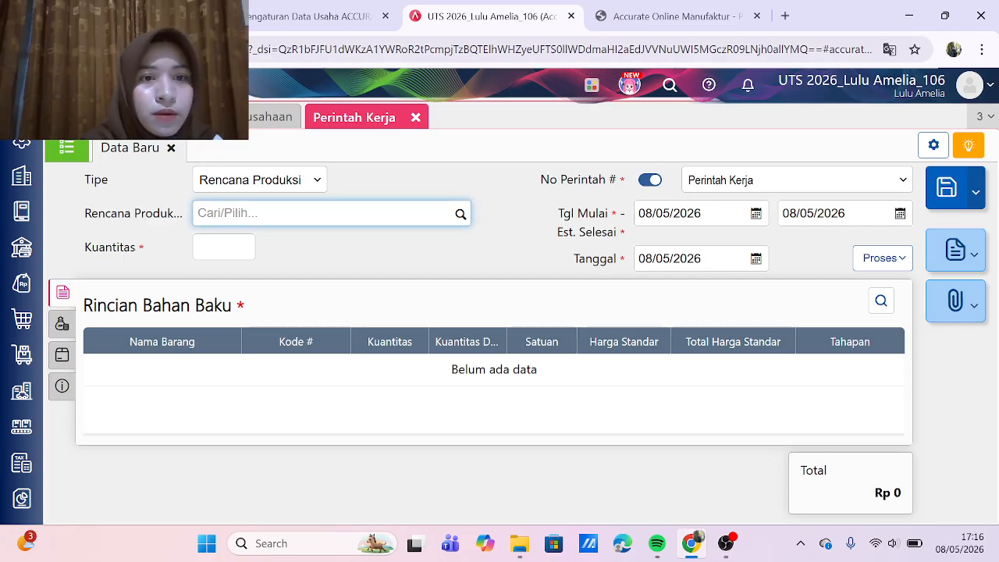
text(ko)
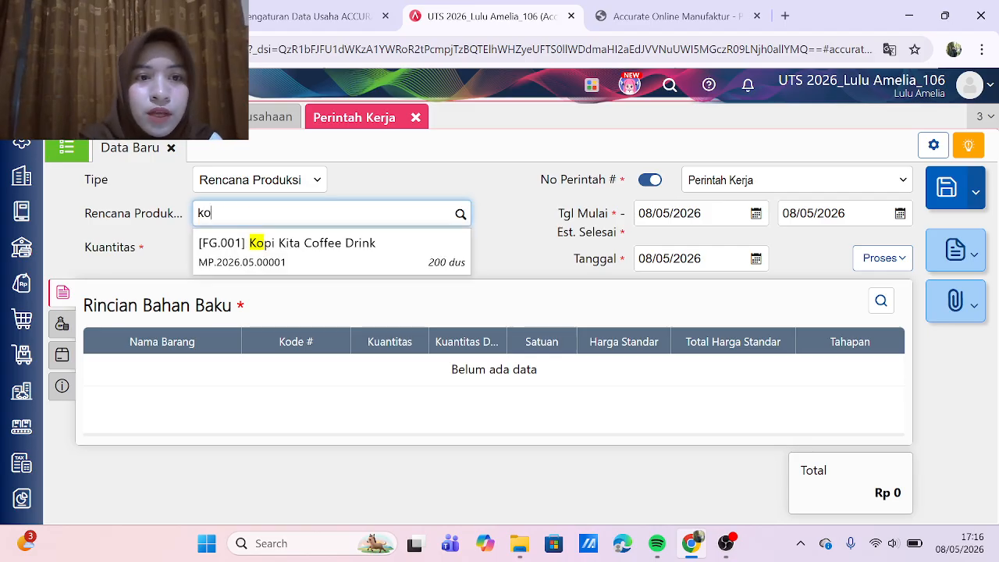
click(269, 250)
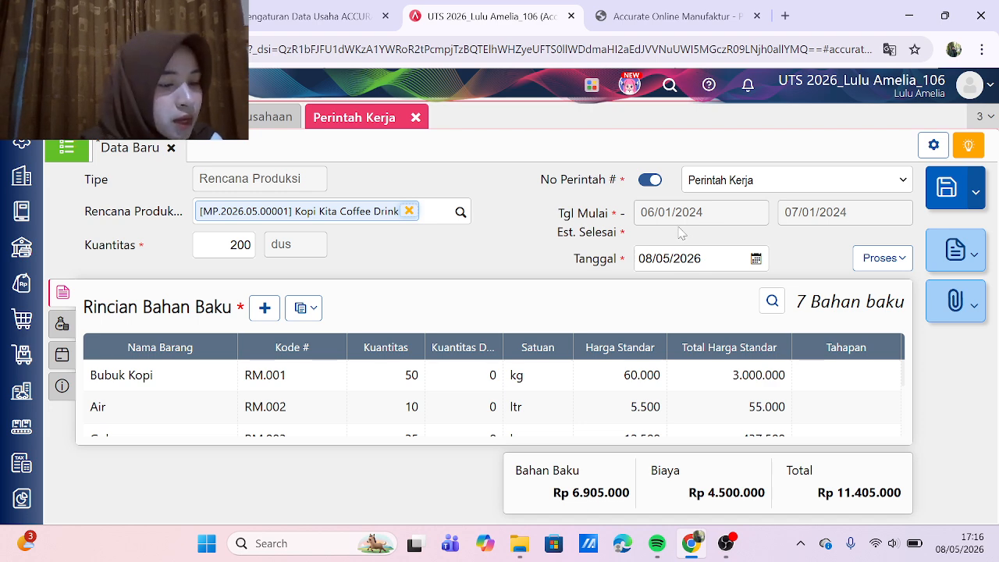
Step: Set the work order's date to 06/01/2024, save it, and close the Perintah Kerja form
click(755, 258)
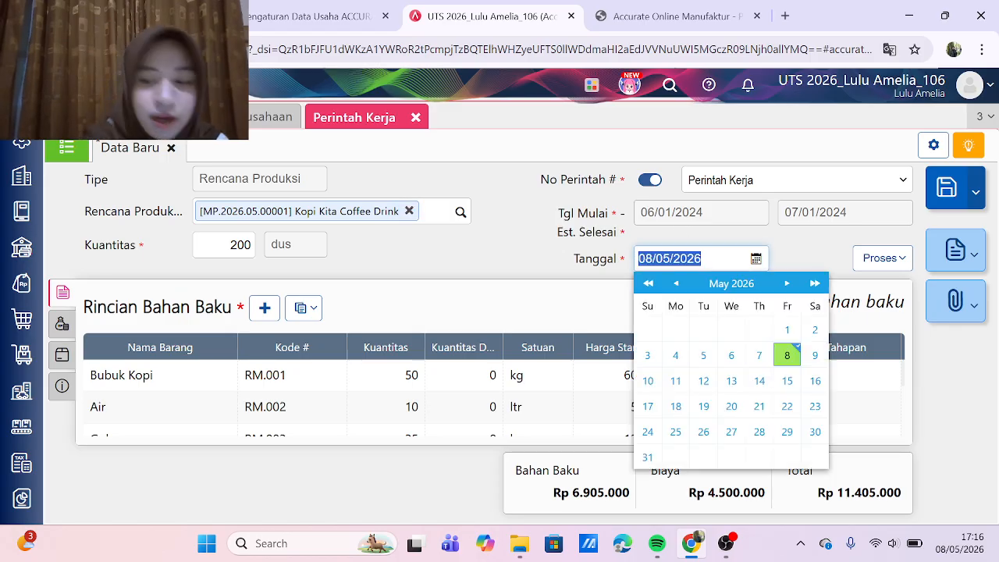
text(06/01/2)
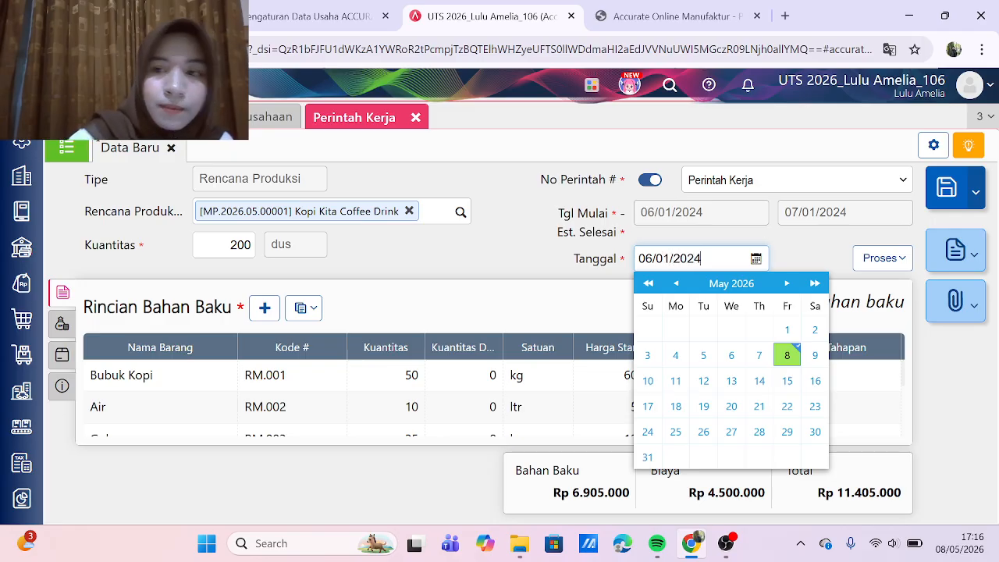
click(495, 309)
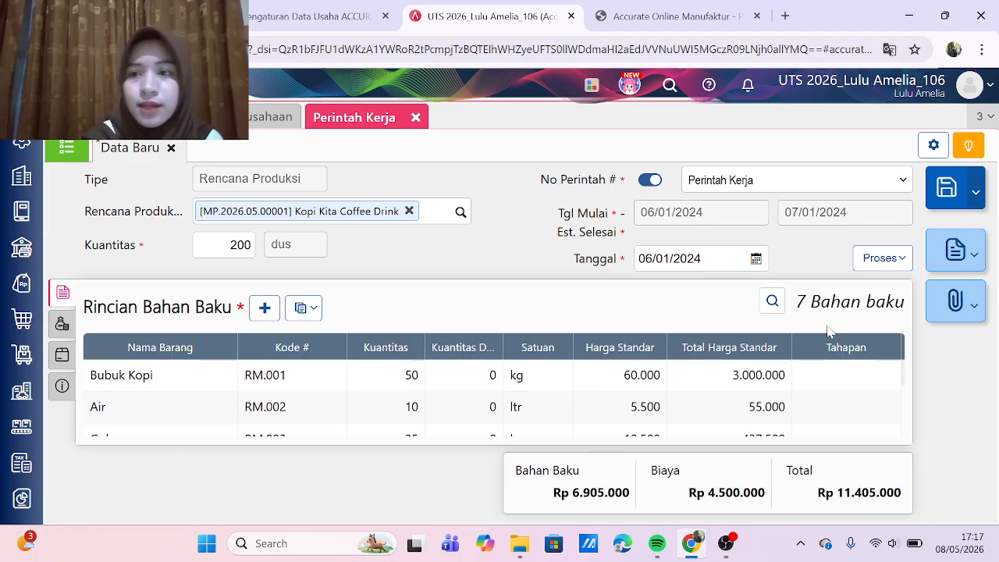
click(950, 189)
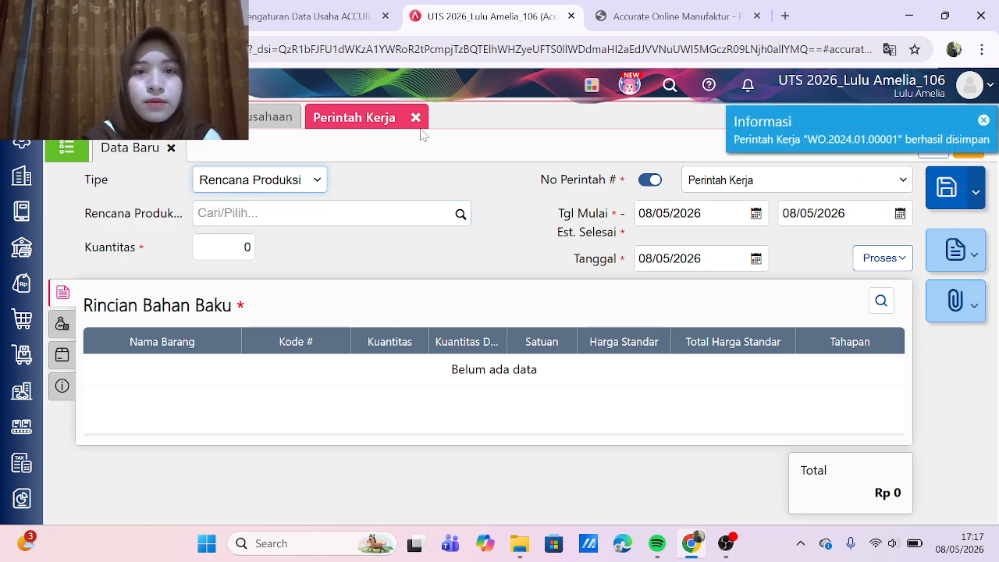
click(415, 117)
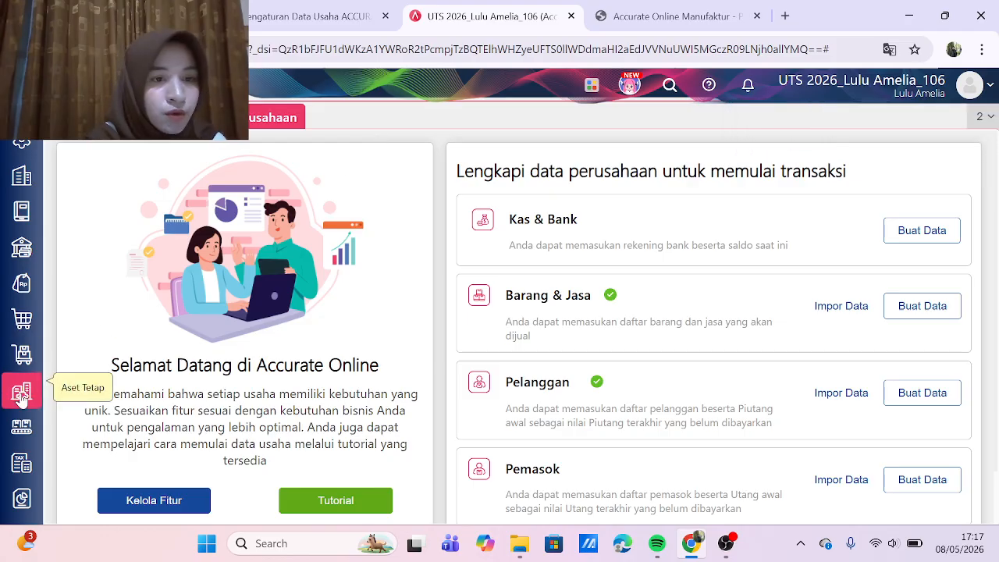
Step: Check the saved work order in Monitor Perintah Kerja and read the 6 January material release instructions in the assignment PDF
click(23, 424)
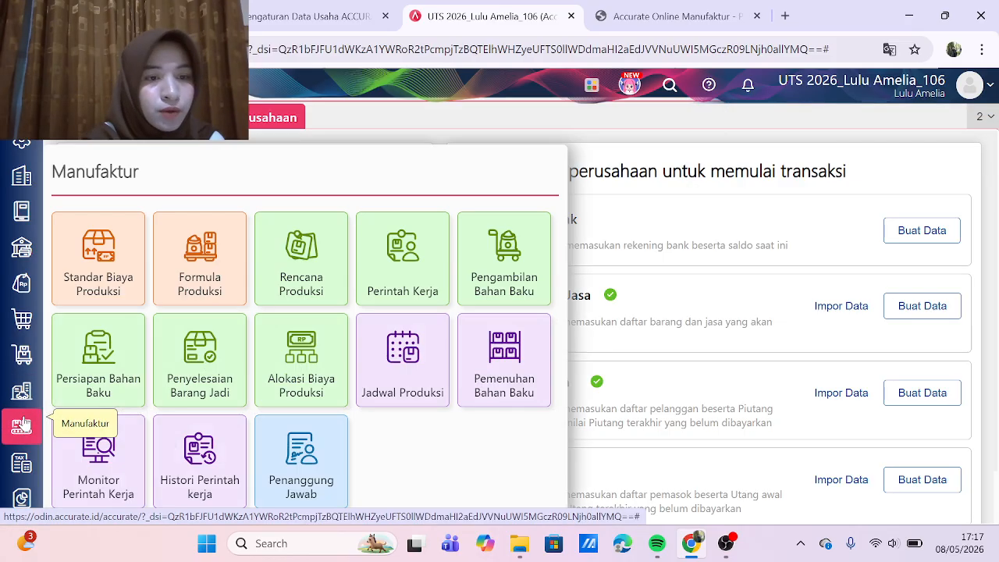
click(99, 451)
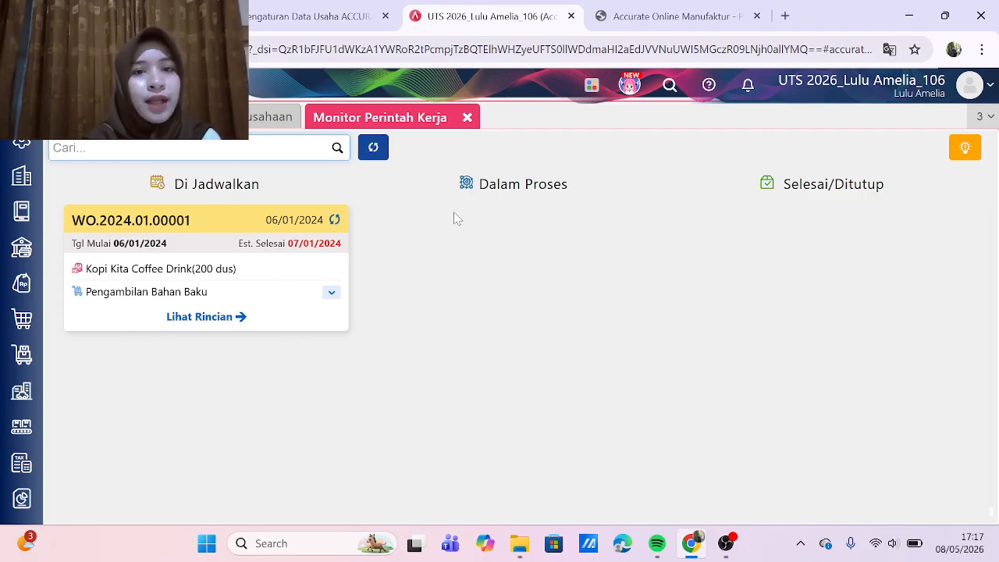
click(466, 117)
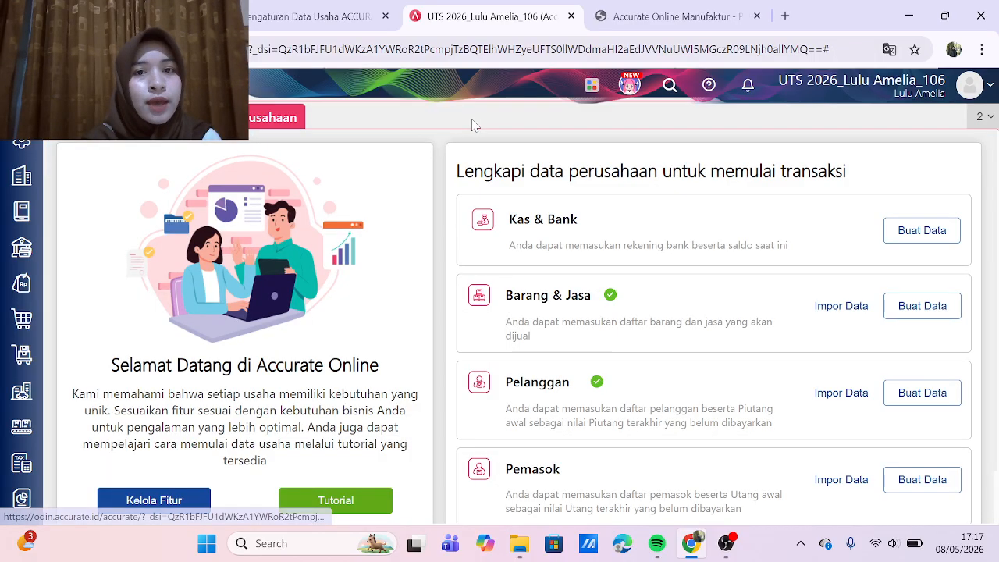
click(669, 19)
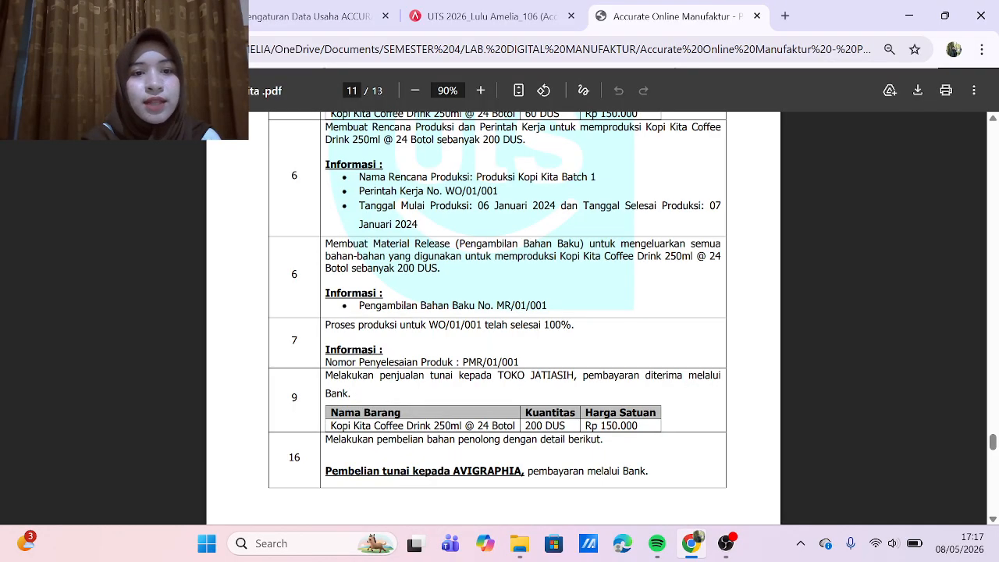
scroll(497, 300, down, 2)
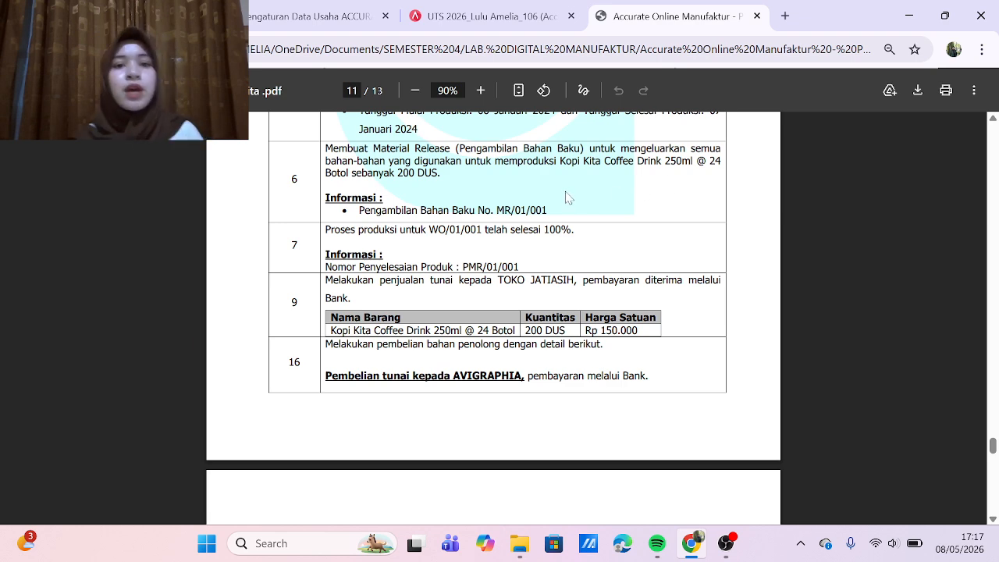
click(505, 21)
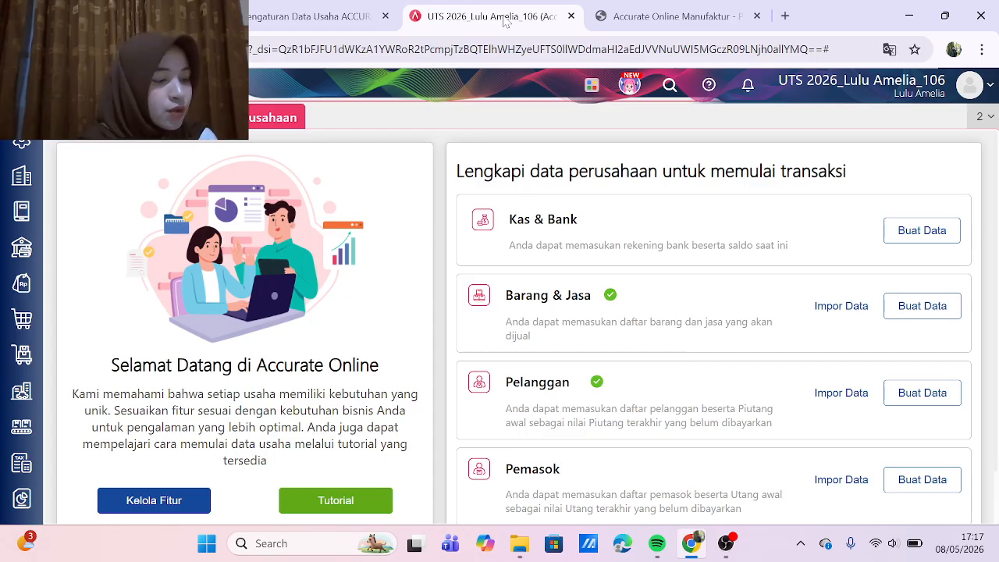
Step: Start a raw material release (Pengambilan Bahan Baku) for work order WO.2024.01.00001, dated 06/01/2024
click(23, 429)
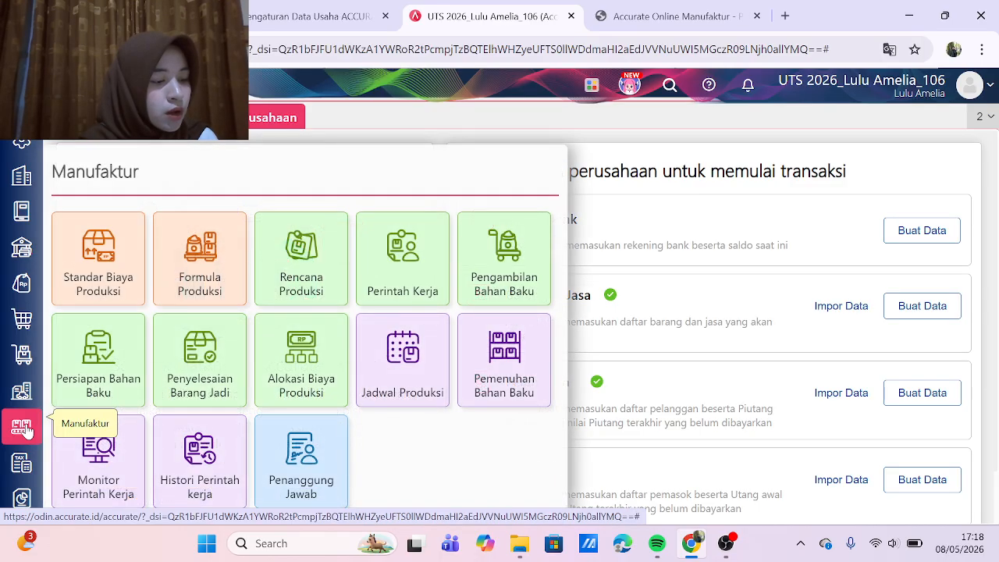
click(503, 257)
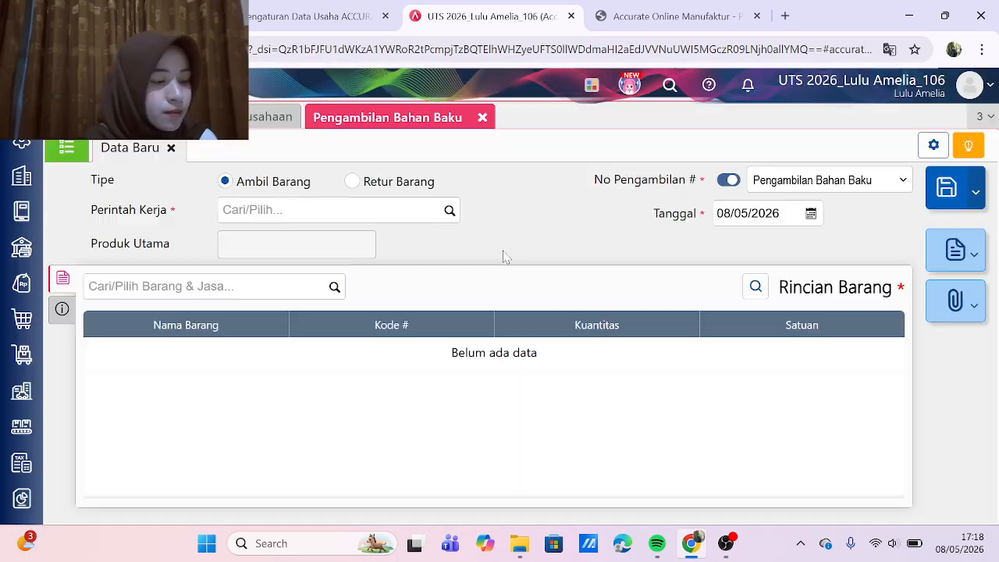
click(234, 209)
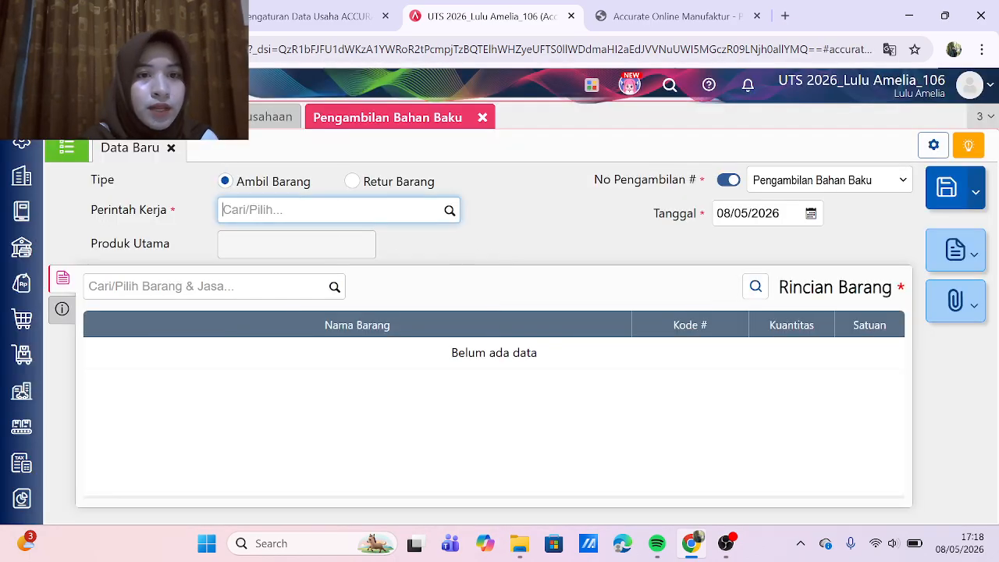
text(w)
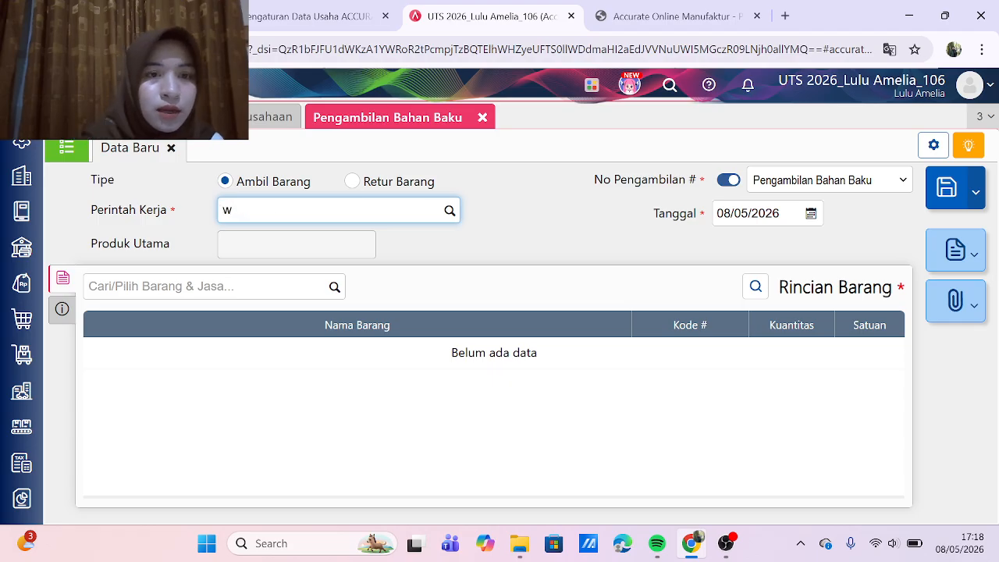
click(281, 248)
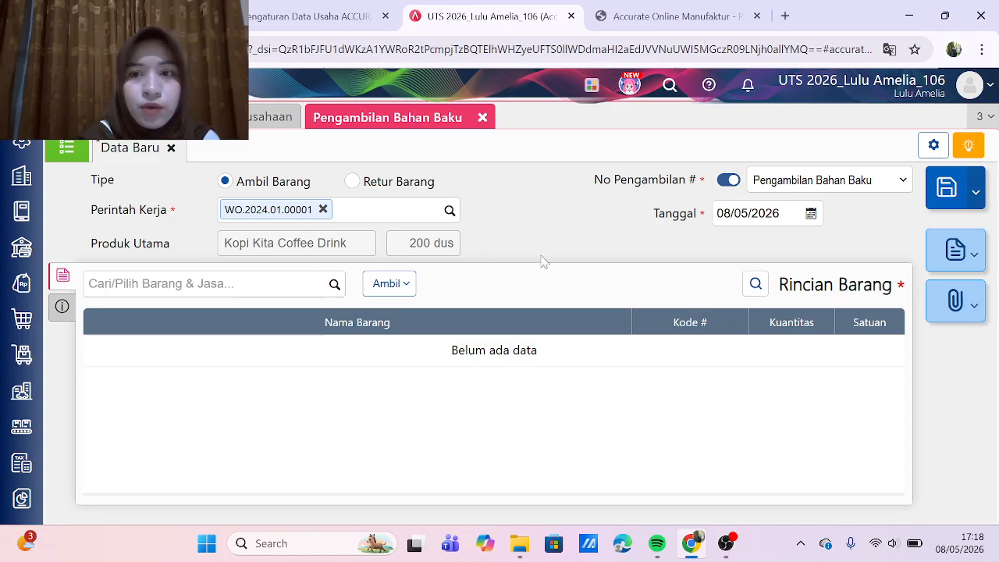
click(811, 213)
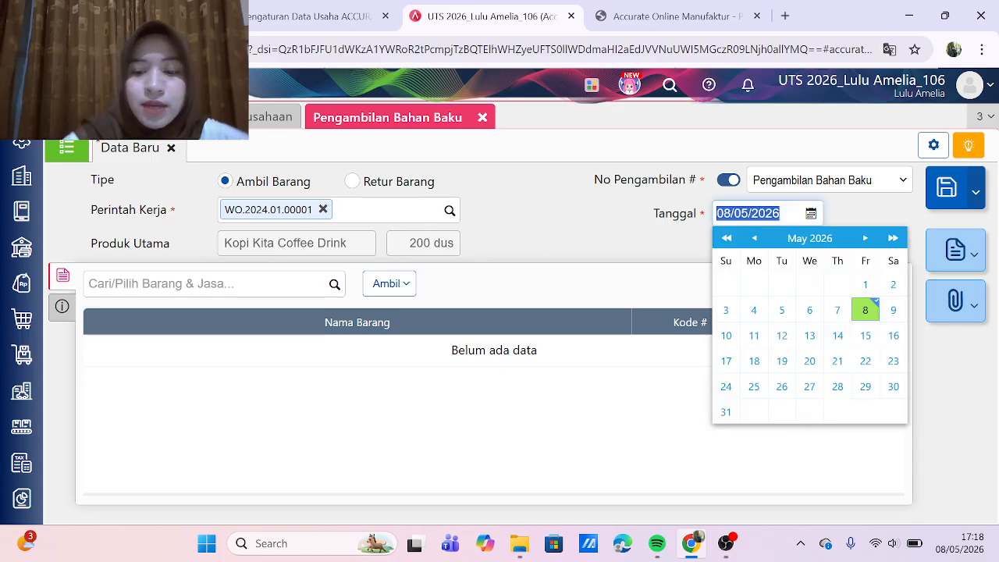
text(06/01/2024)
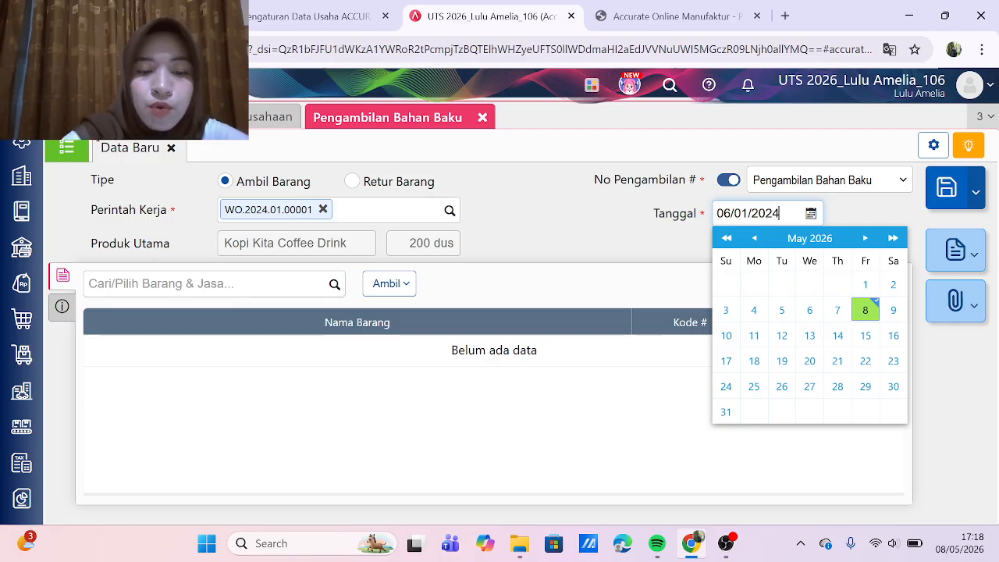
click(544, 281)
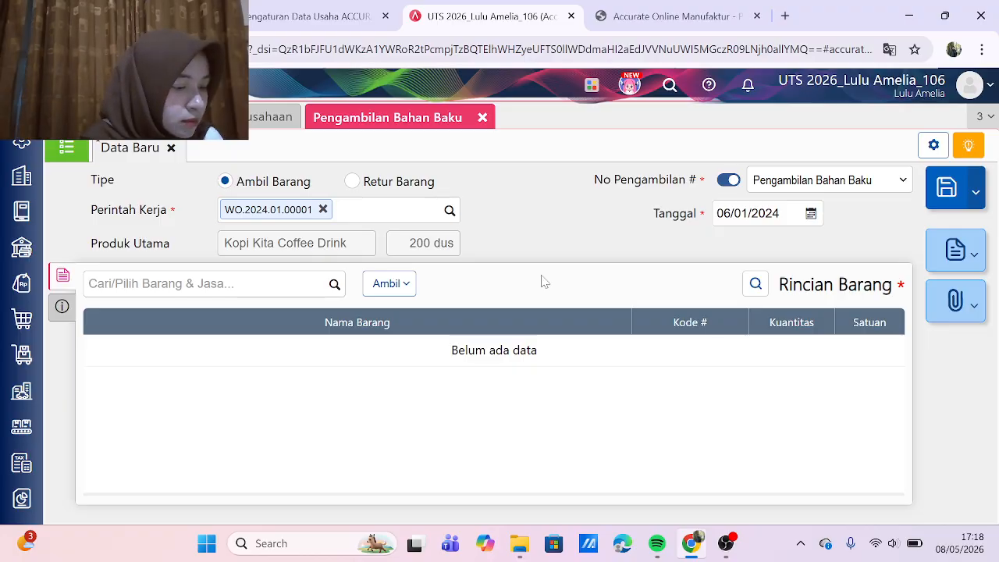
Step: Load all raw materials not yet taken (Bahan Baku Belum Diambil) for the work order into the material release
click(390, 285)
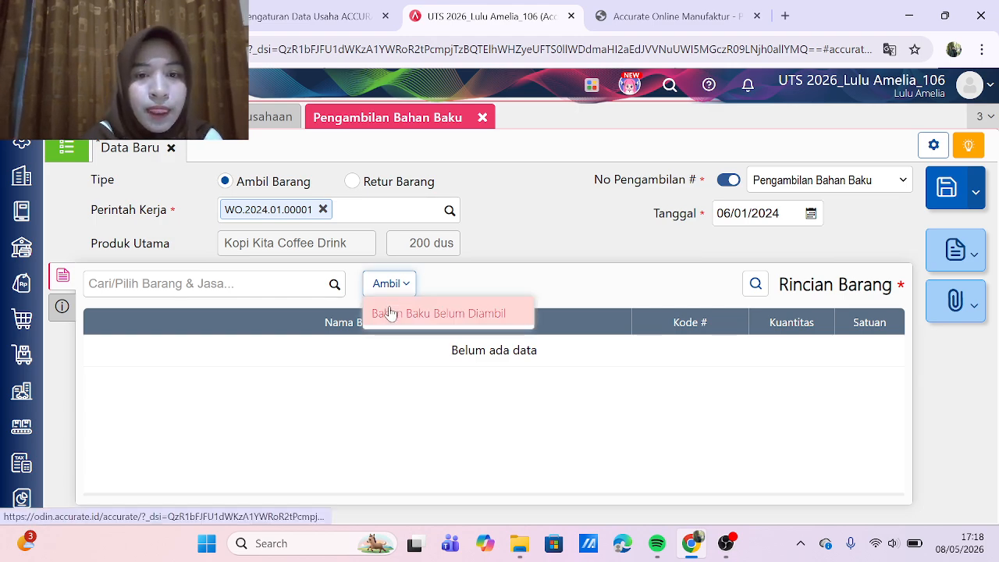
click(386, 313)
click(232, 187)
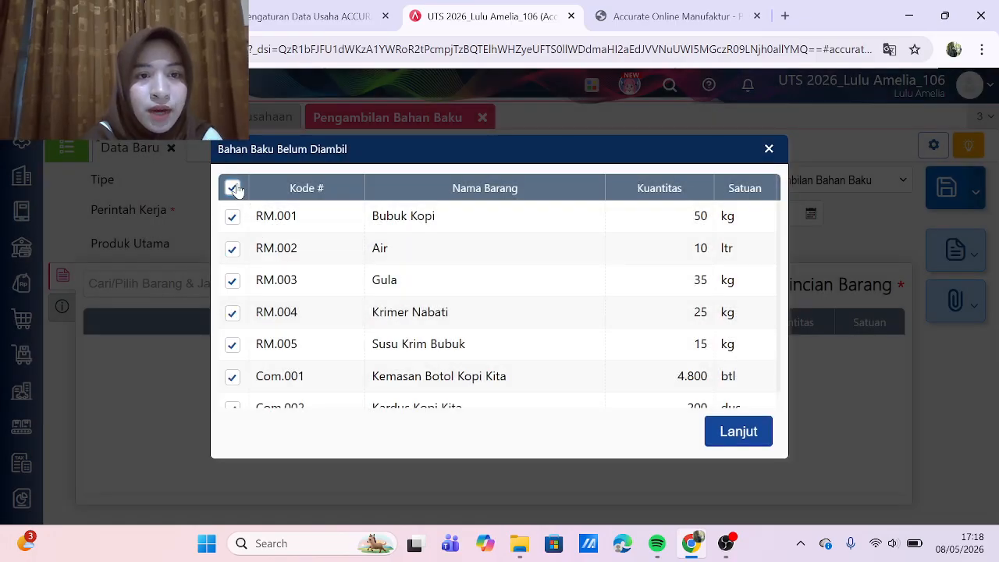
click(724, 441)
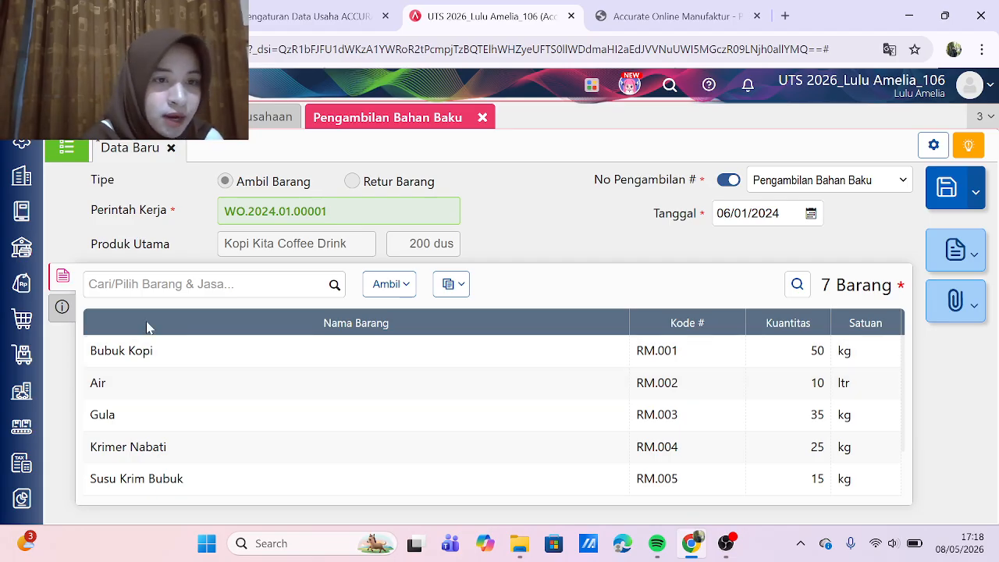
Step: Enter the material release's description (Keterangan) as "Produksi kopi kita bacth 1", save the release, and close the form
click(63, 306)
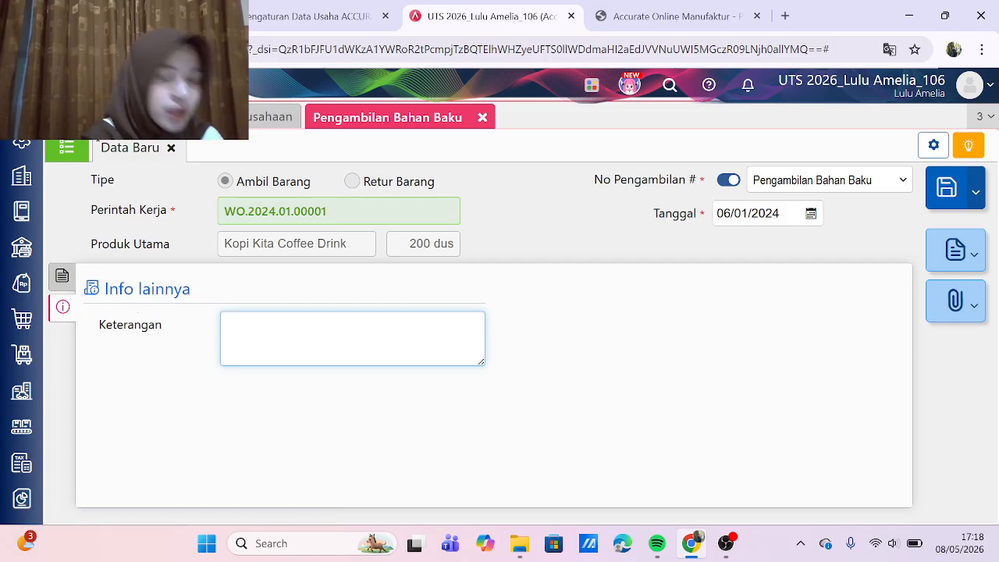
text(Pro)
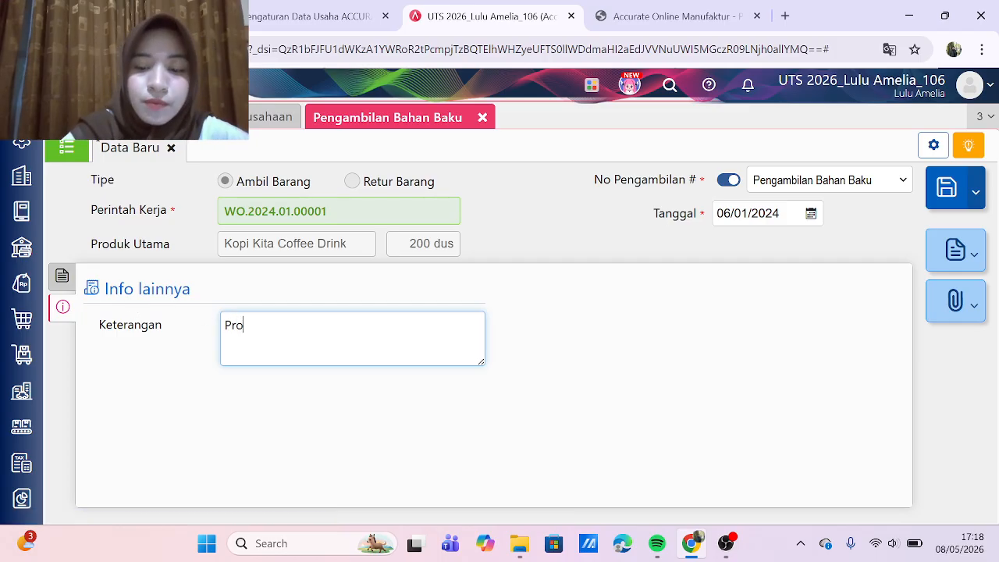
text(duksi )
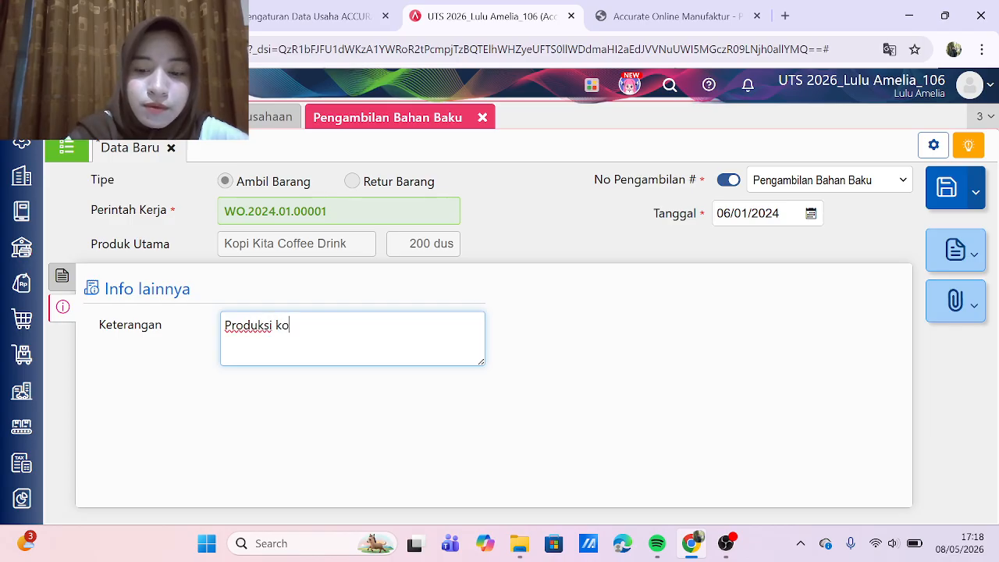
text(kopi kita bacth 1)
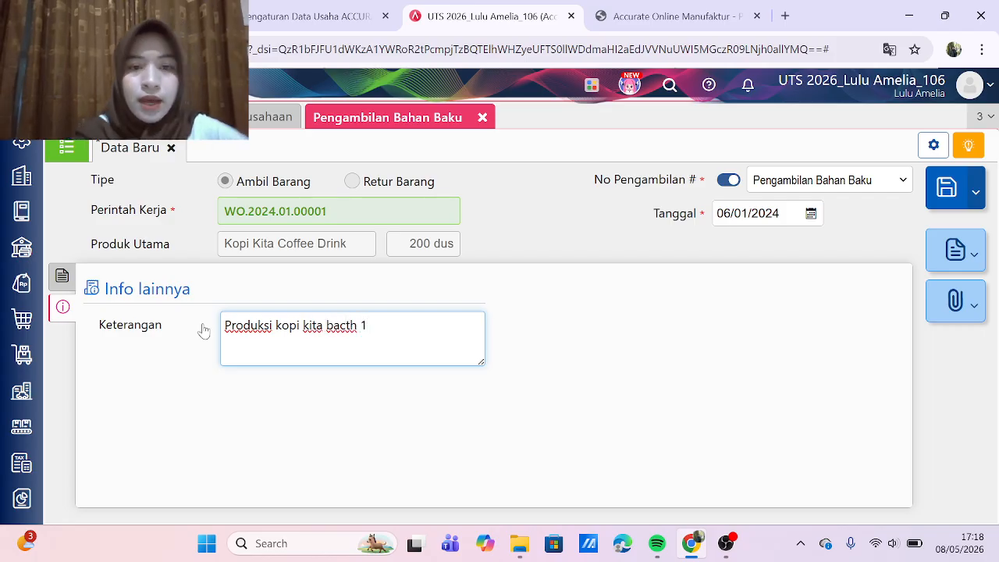
click(63, 277)
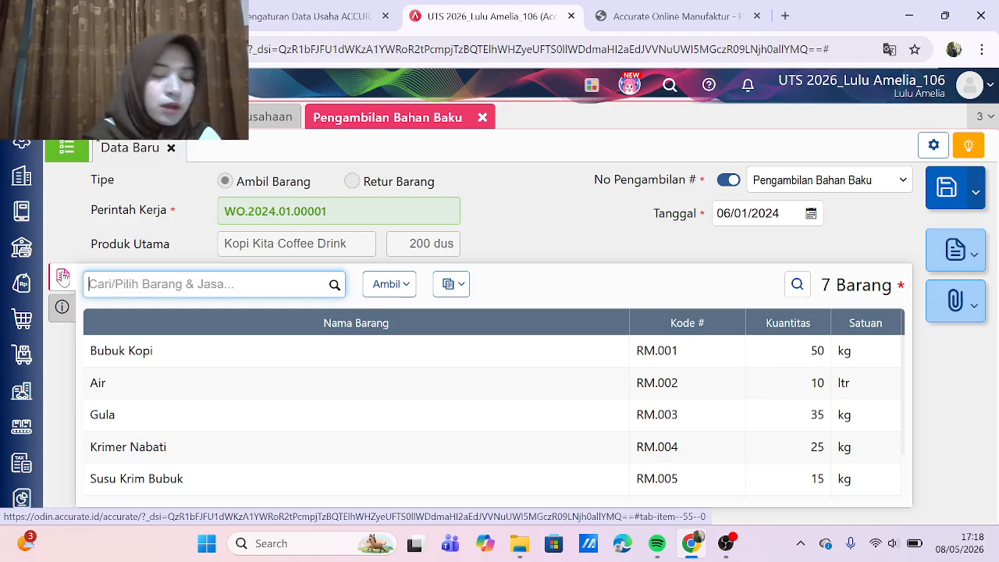
click(955, 205)
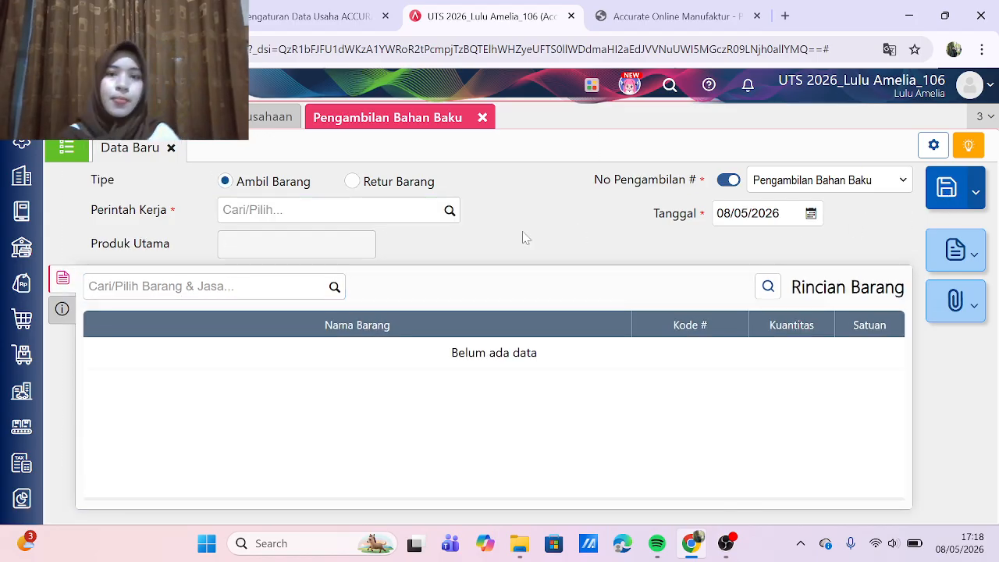
click(481, 119)
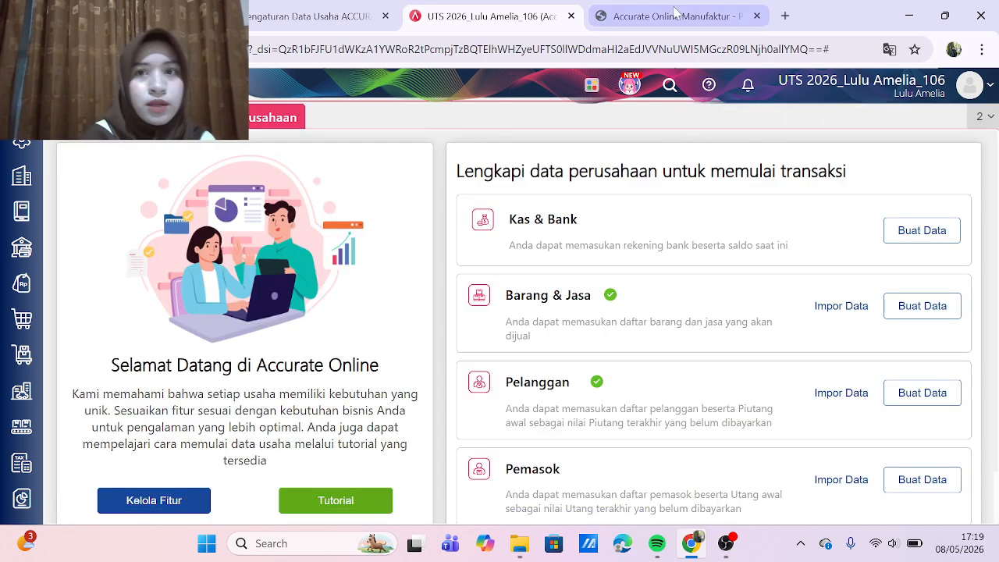
Step: Read the 7 January entry in the assignment PDF and start a Penyelesaian Barang Jadi for WO.2024.01.00001 in Accurate Online, dated 07/01/2024
click(676, 14)
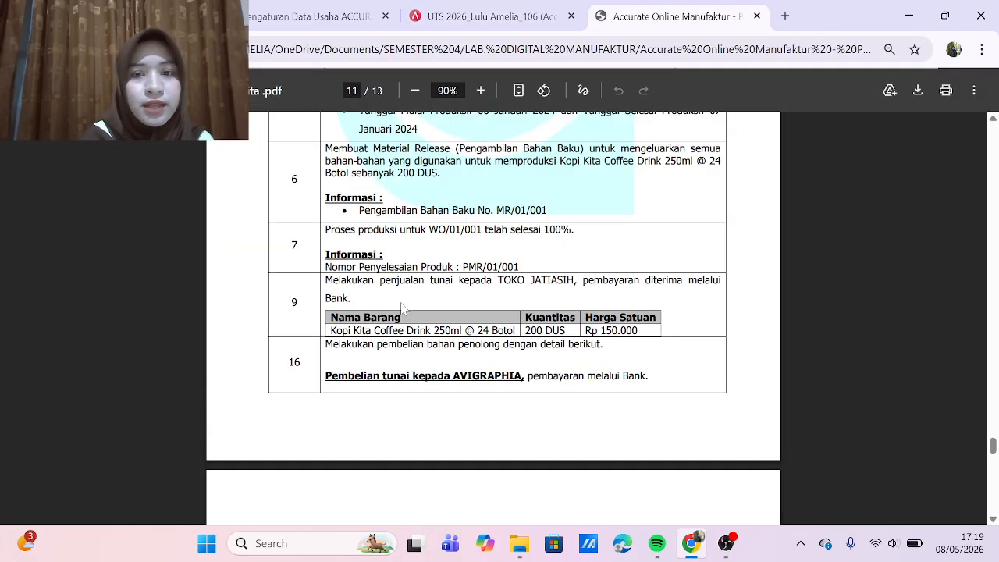
scroll(493, 319, down, 1)
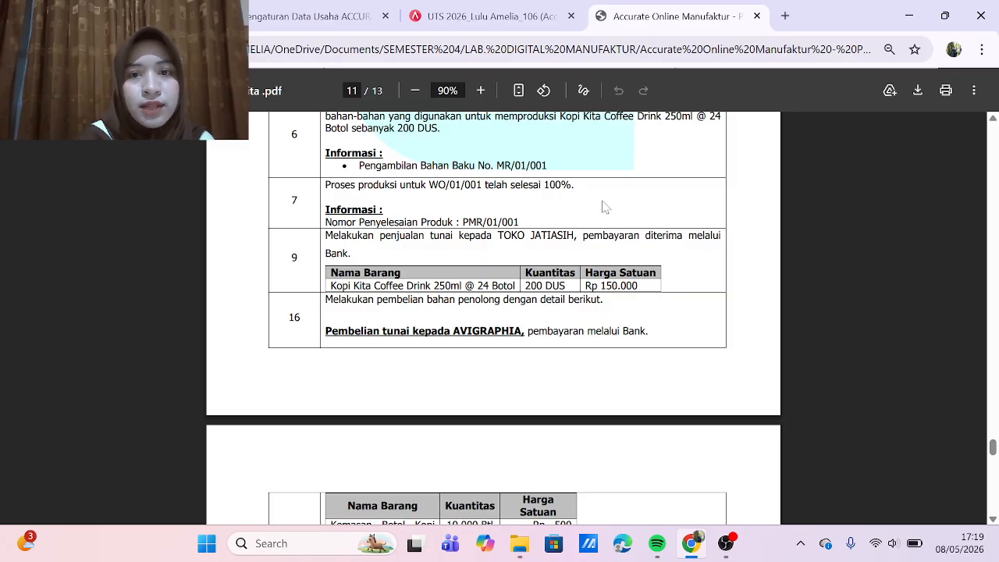
click(484, 16)
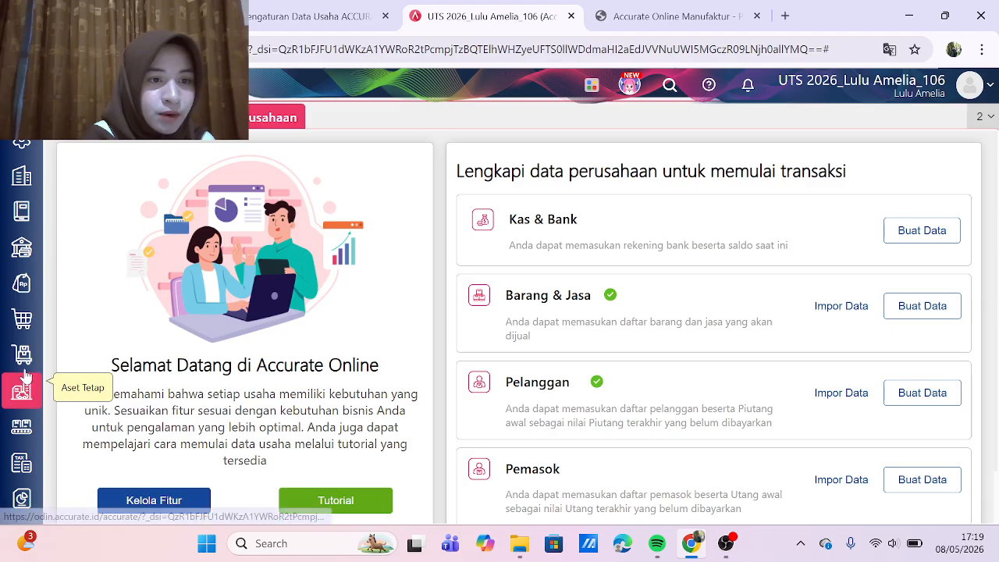
click(21, 429)
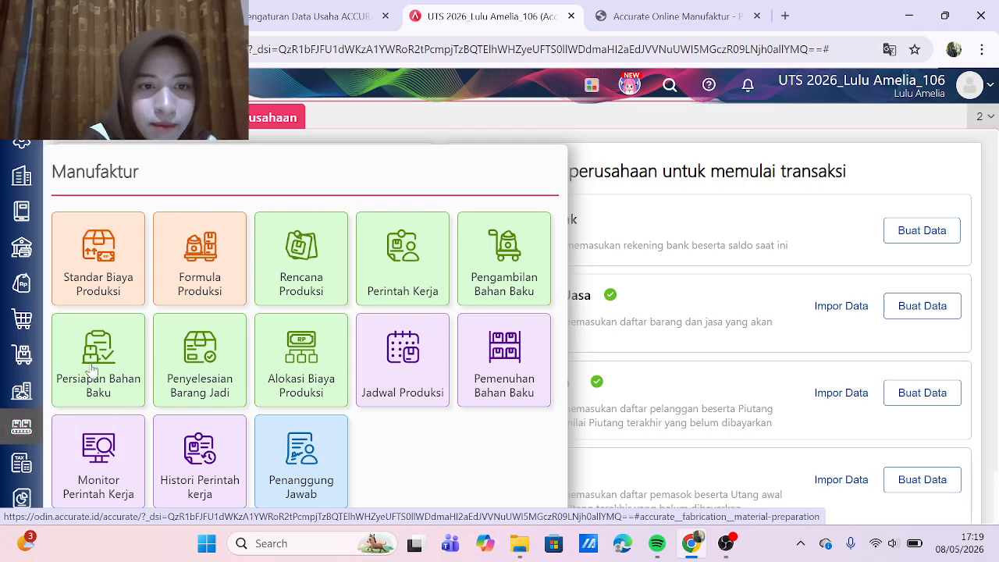
click(185, 370)
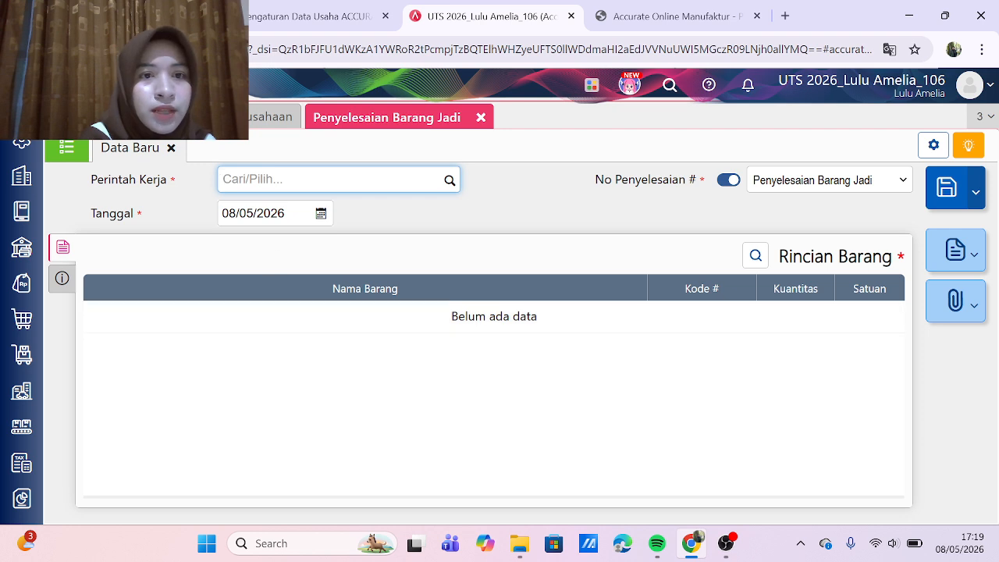
text(w)
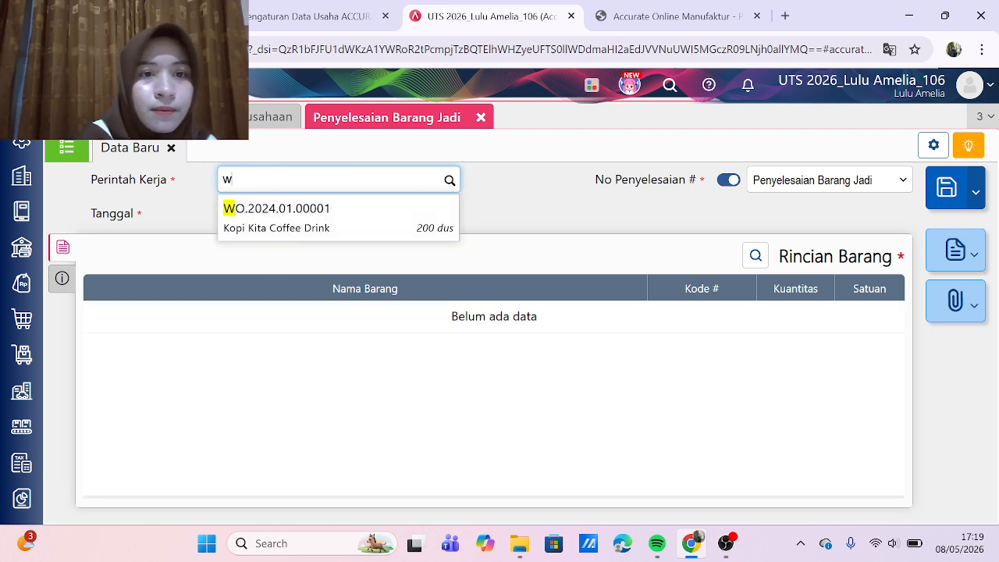
click(256, 214)
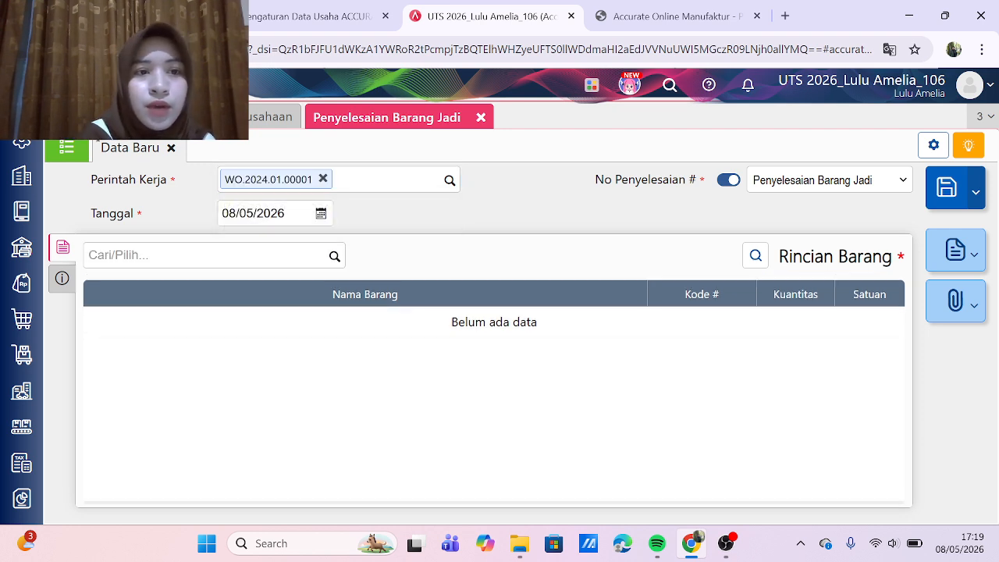
click(271, 213)
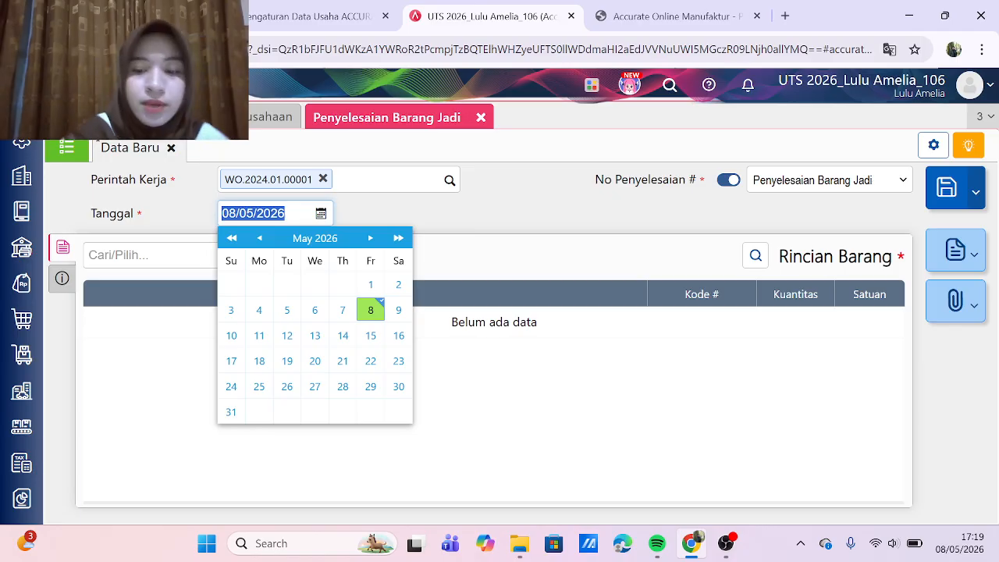
text(07/01/2024)
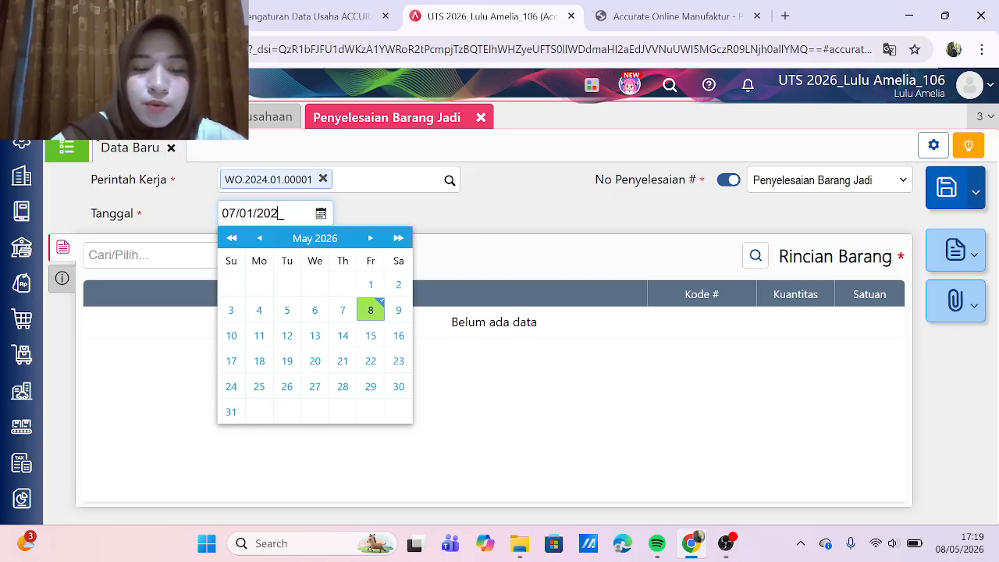
click(425, 212)
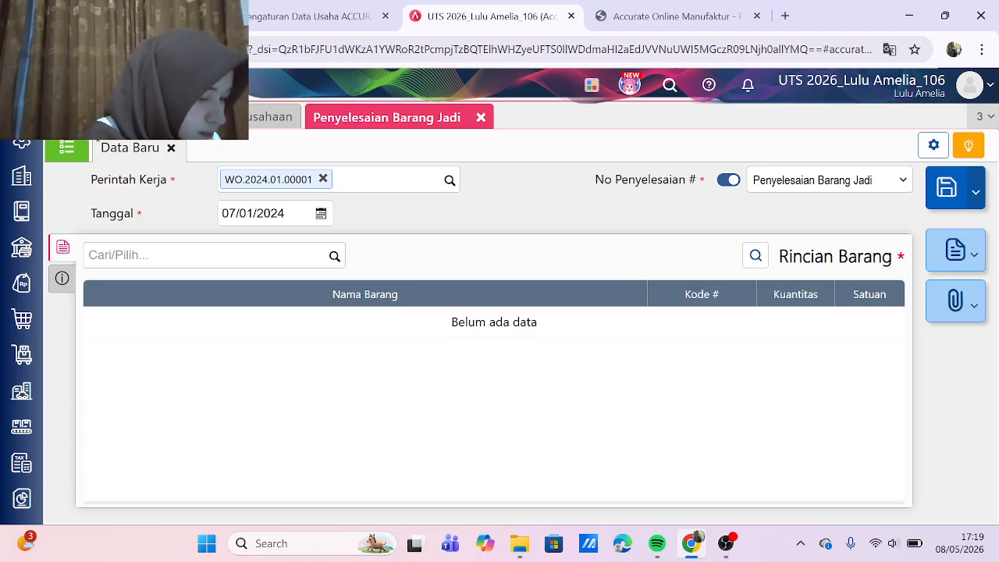
Step: Add 200 dus of Kopi Kita Coffee Drink in the Utama warehouse to the completion, save it, and close the form
click(204, 256)
text(kopi)
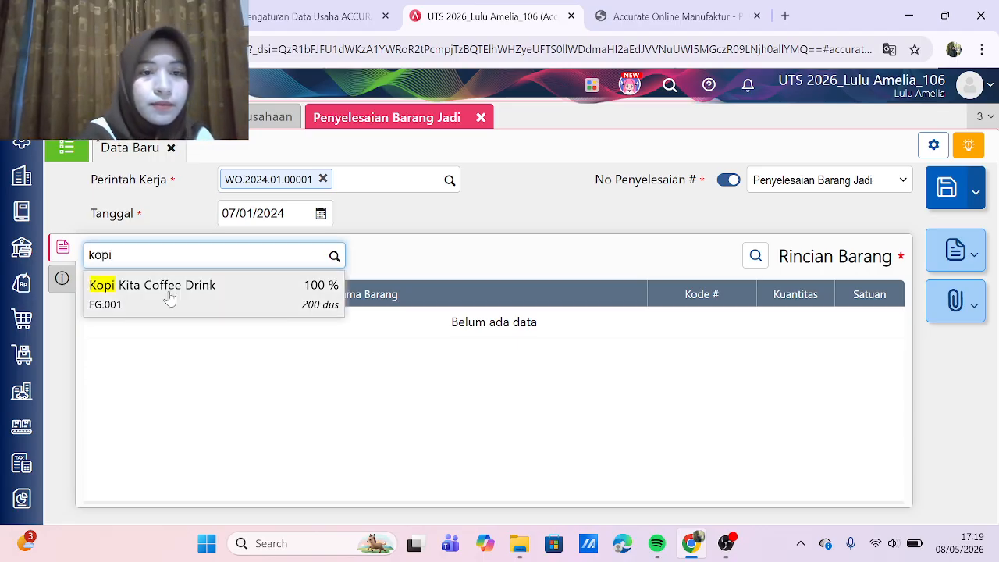
click(169, 294)
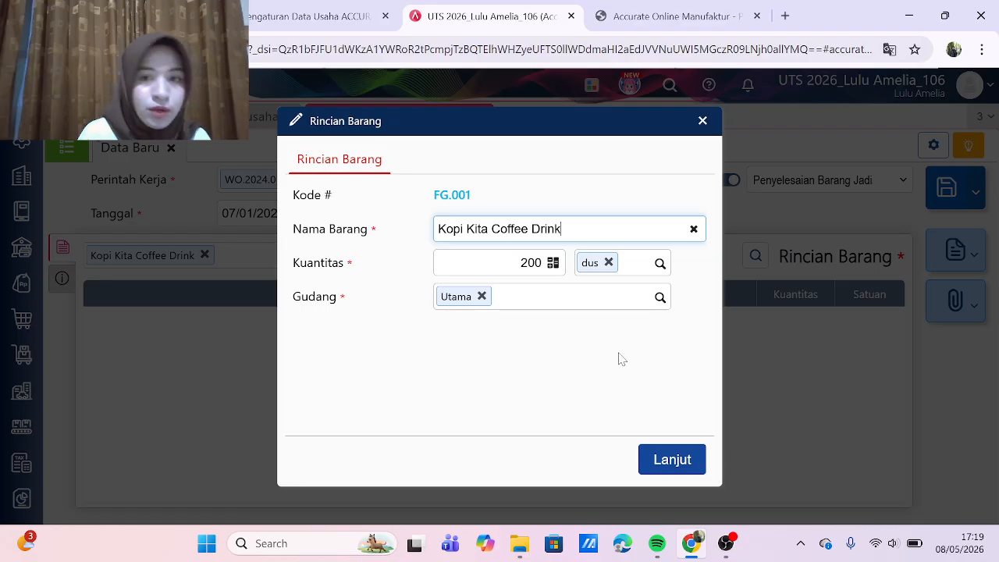
click(665, 461)
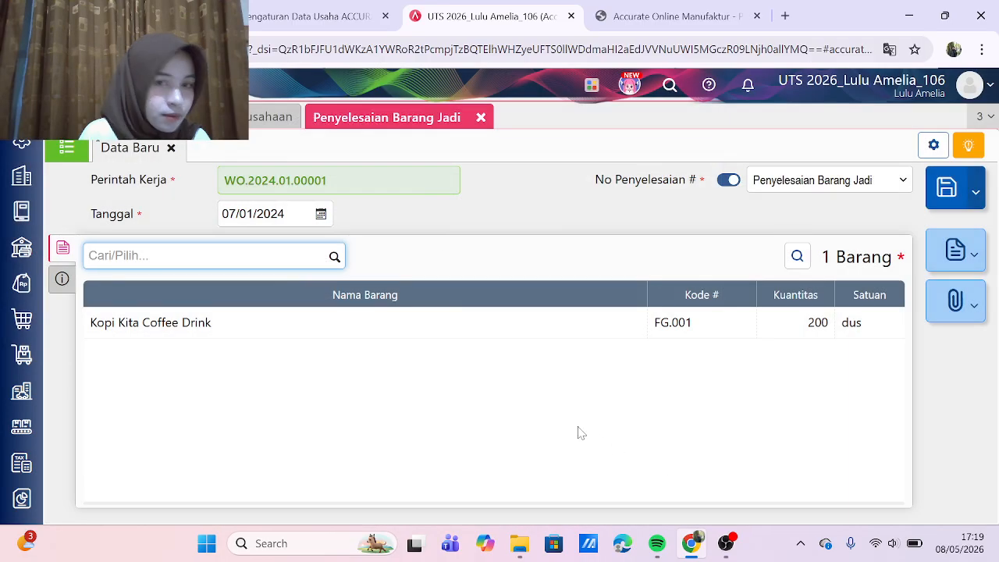
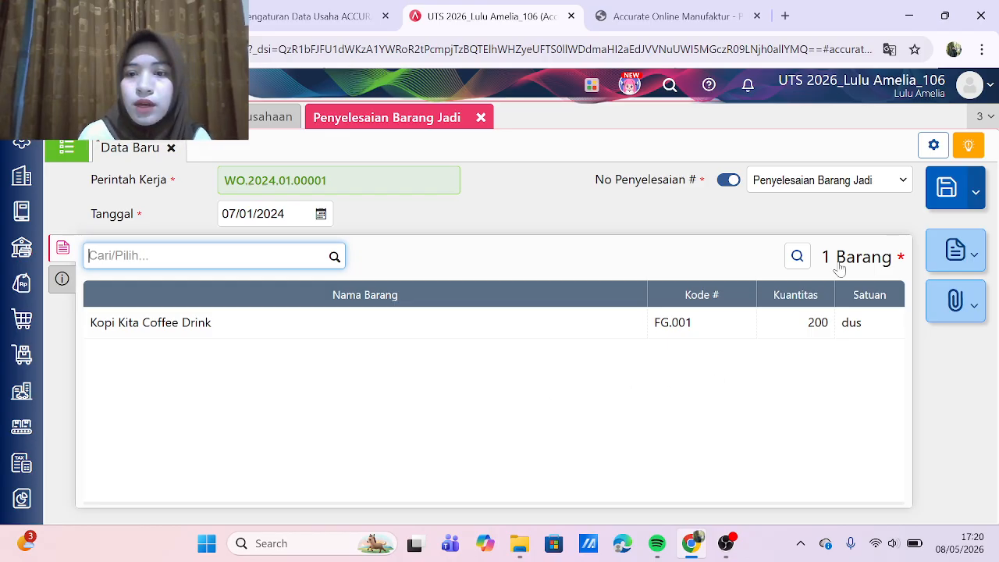
click(961, 196)
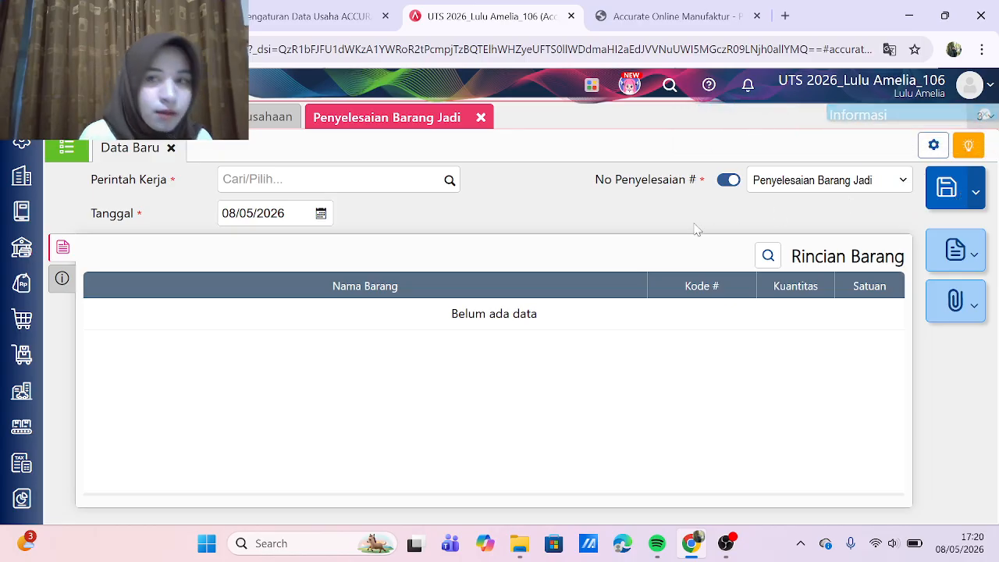
click(480, 118)
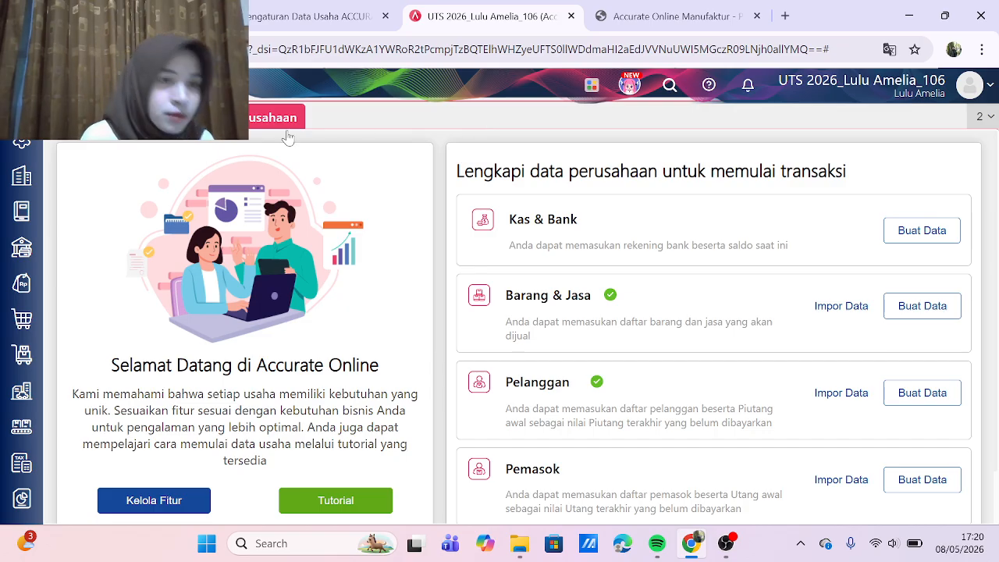
click(20, 428)
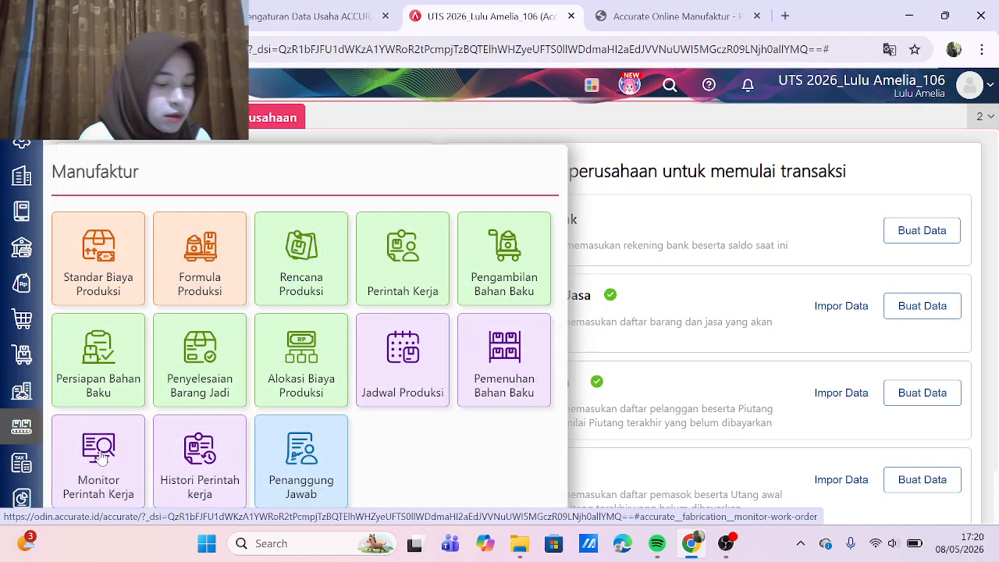
click(418, 263)
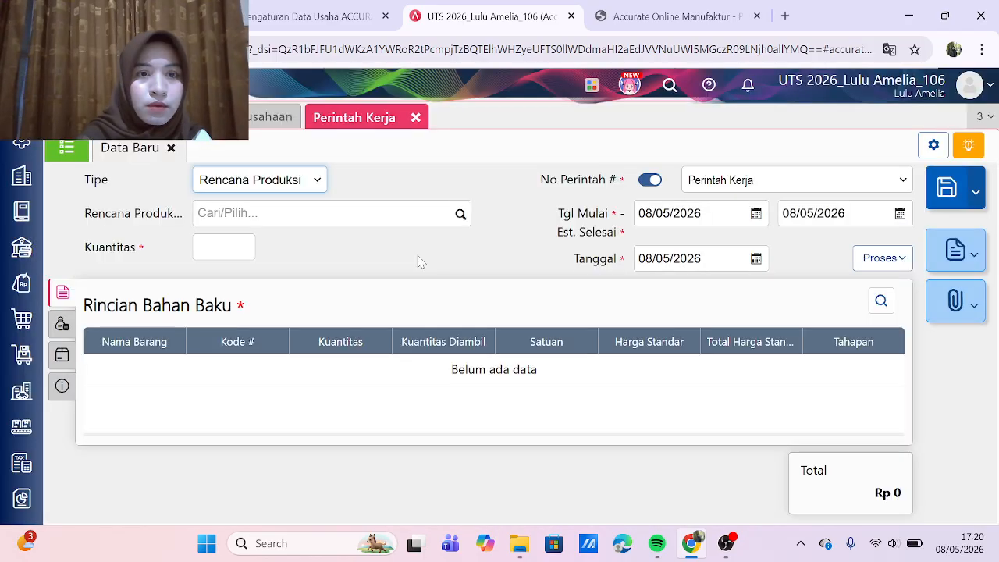
click(416, 117)
Step: Check the work order's status in Monitor Perintah Kerja and close the monitor
click(24, 429)
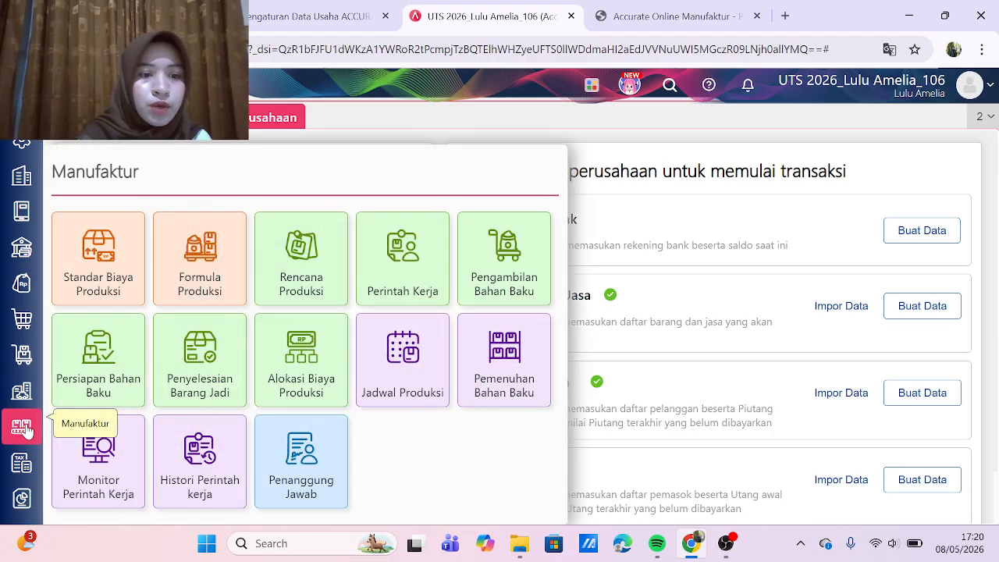
click(92, 446)
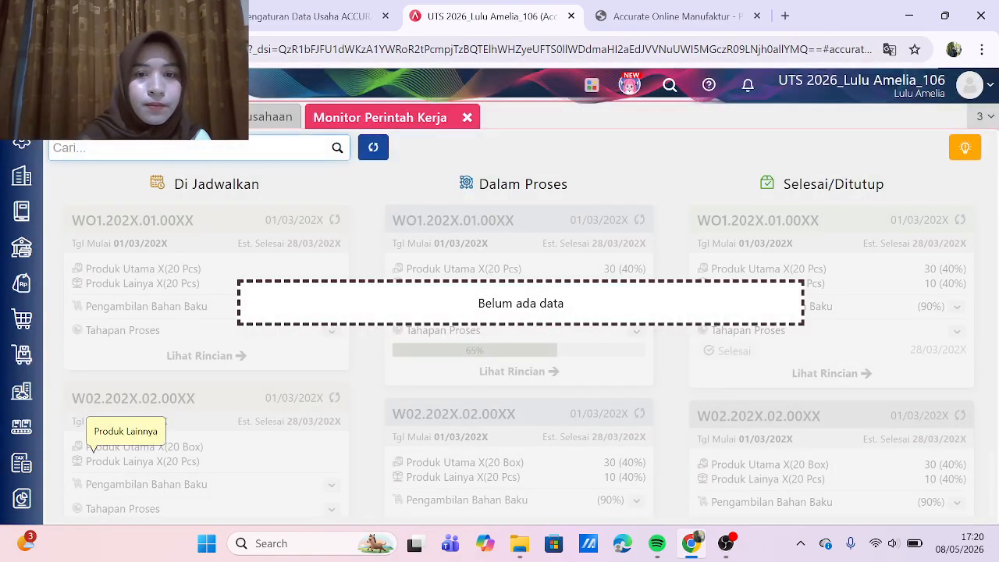
click(467, 117)
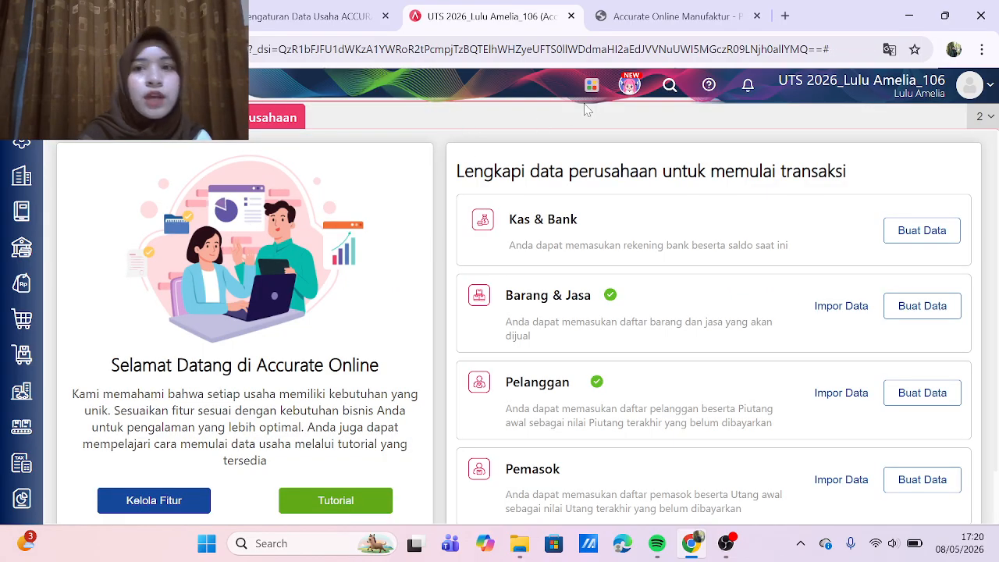
Step: Read the 9 January entry in the assignment PDF and start a Faktur Penjualan for TOKO JATIASIH in Accurate Online, dated 09/01/2024
click(671, 15)
scroll(422, 320, down, 1)
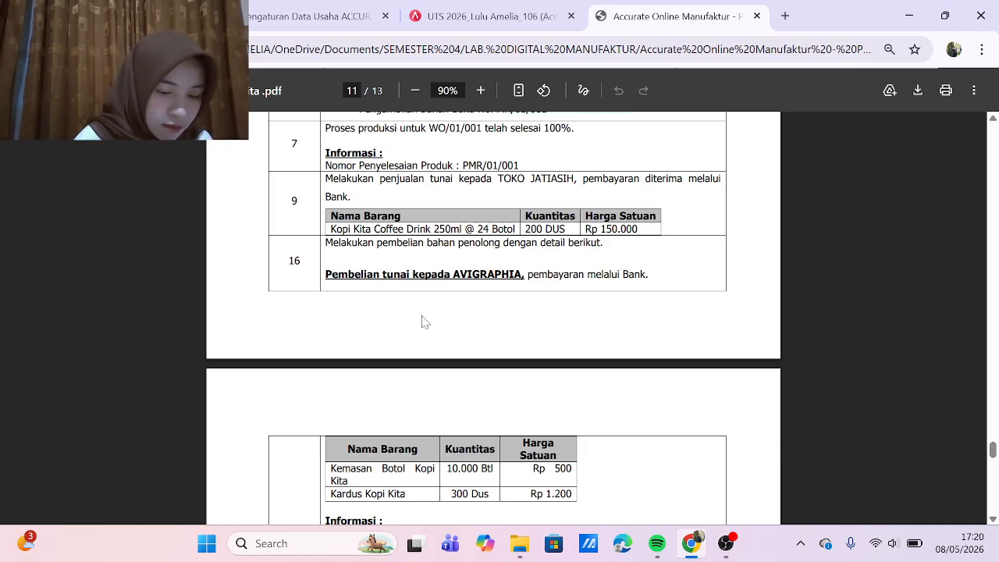
scroll(349, 265, down, 1)
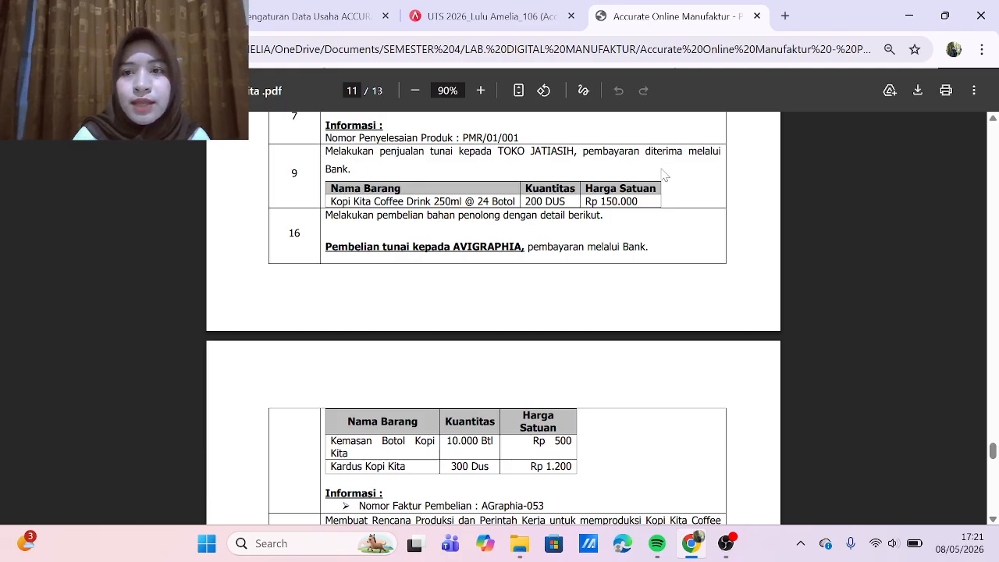
click(488, 16)
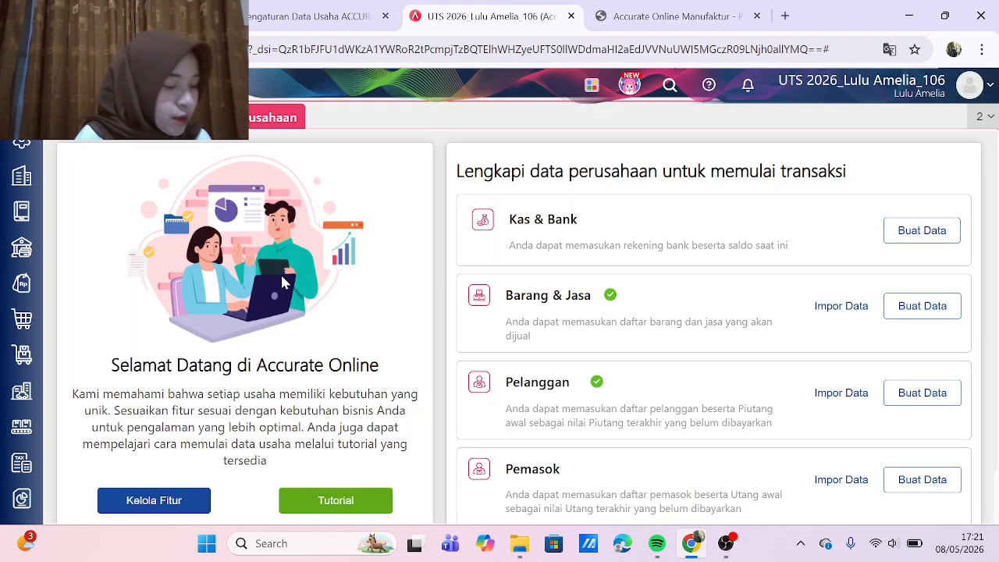
click(21, 286)
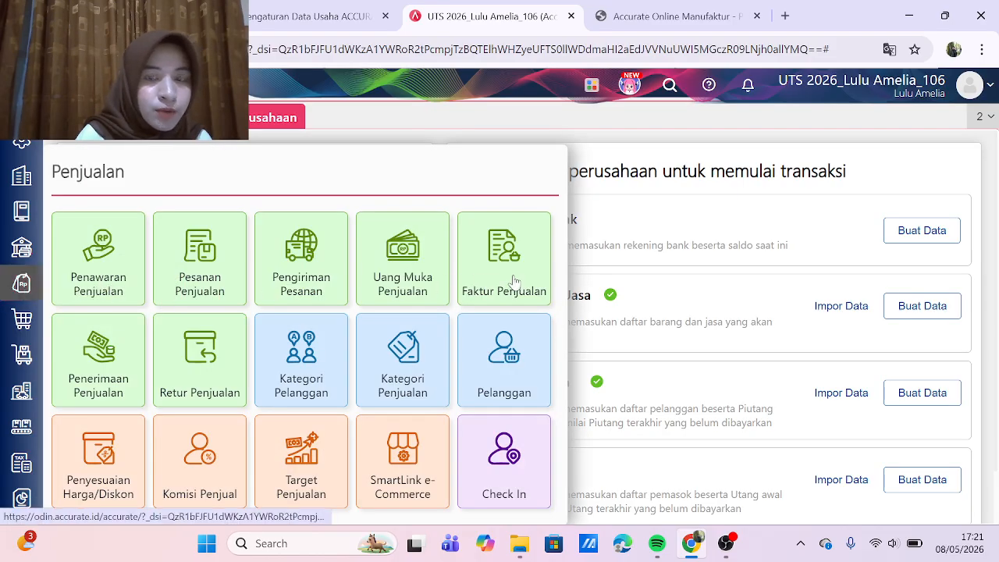
click(516, 233)
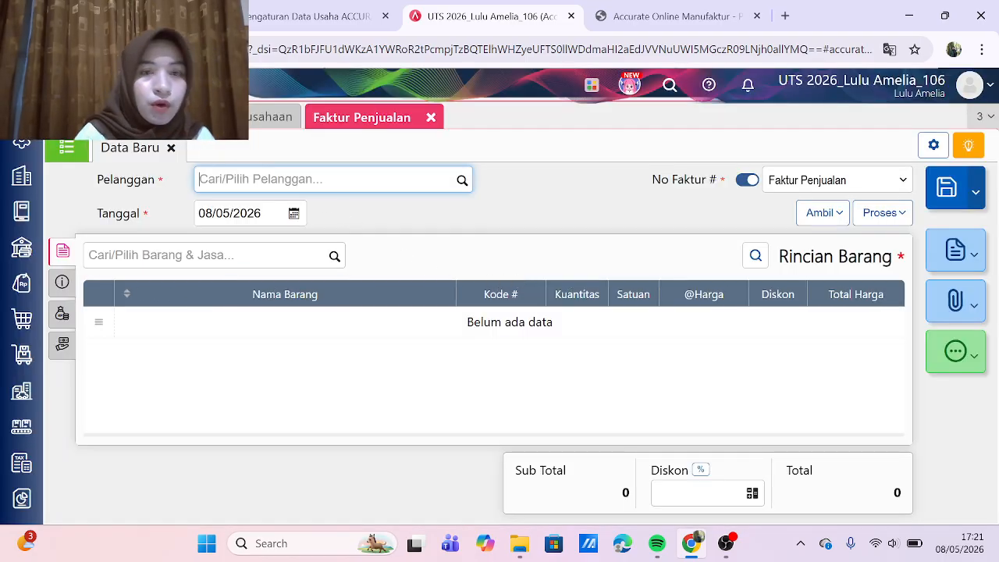
text(toko)
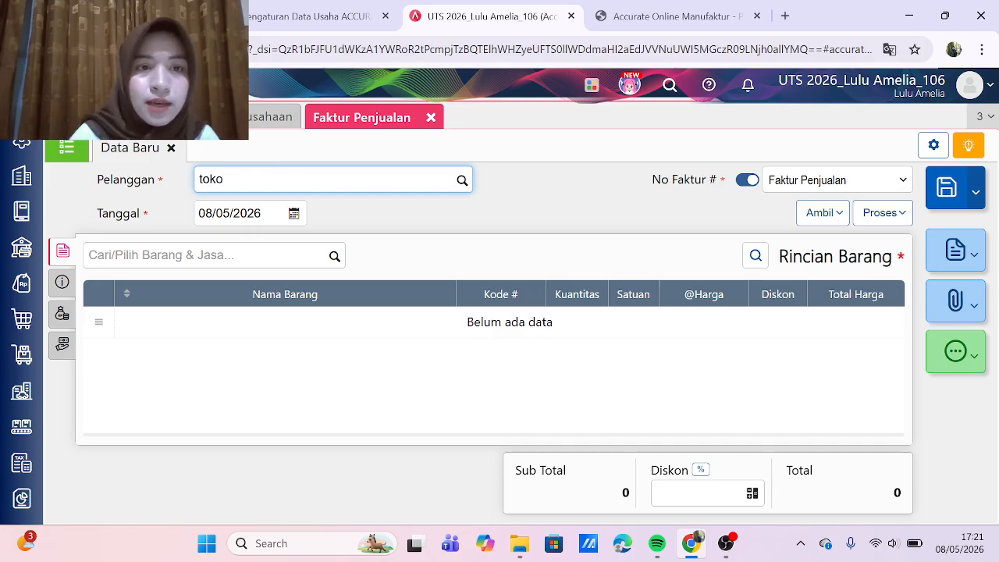
key(Return)
key(Tab)
text(09/01/2024)
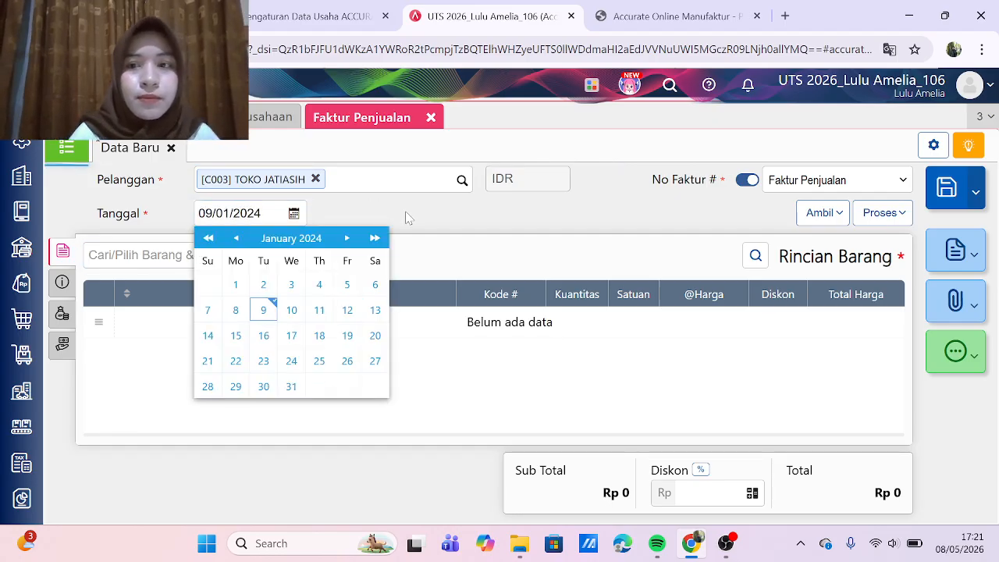
click(406, 213)
Step: Add 200 dus of Kopi Kita Coffee Drink to the sales invoice and review the invoice's Info lainnya details
click(206, 256)
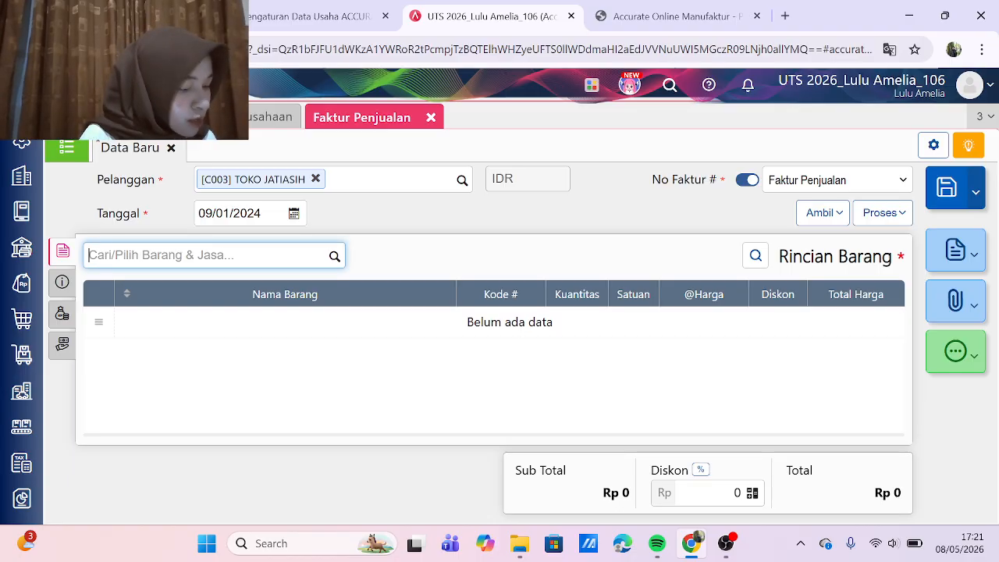
text(kopi)
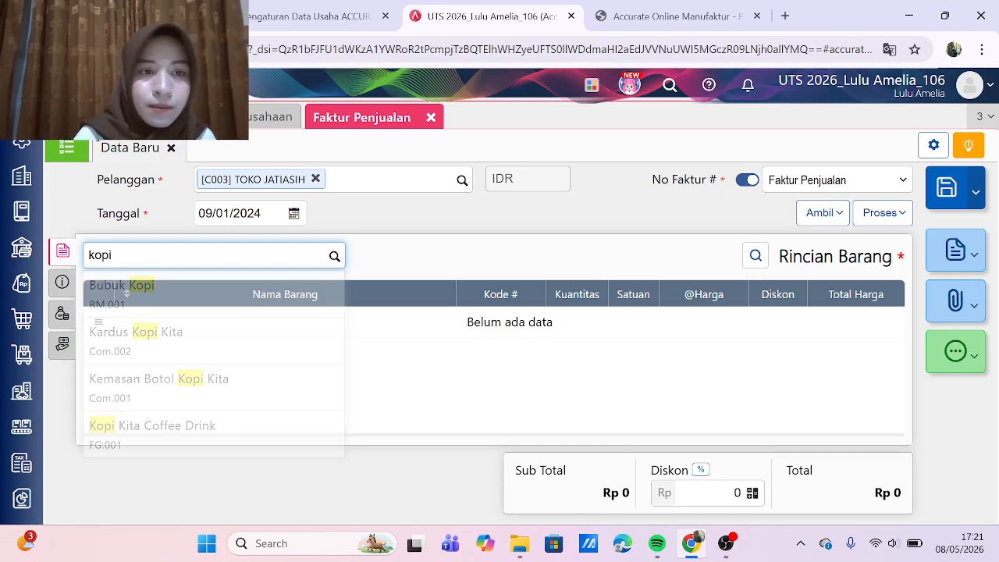
click(185, 438)
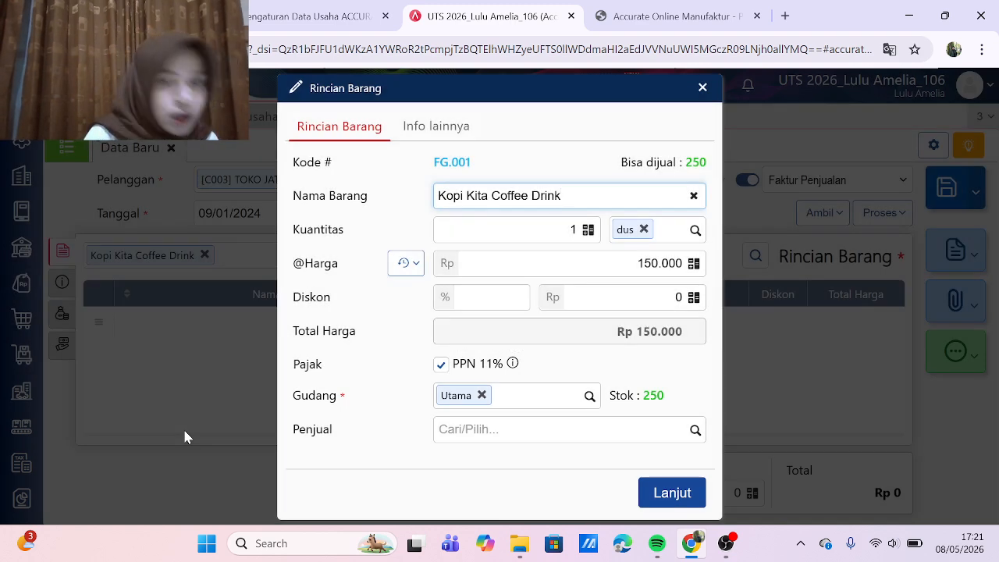
click(570, 230)
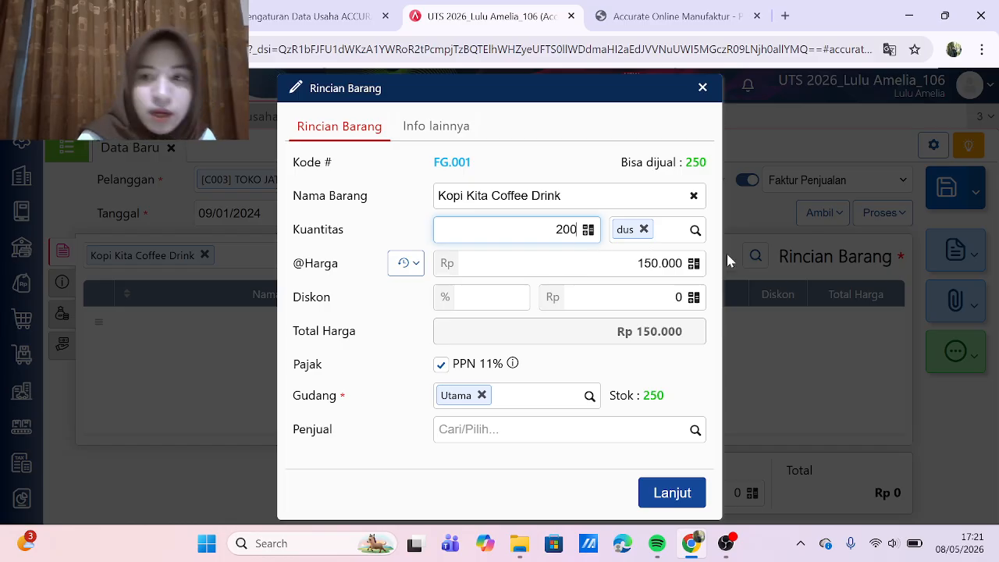
click(671, 492)
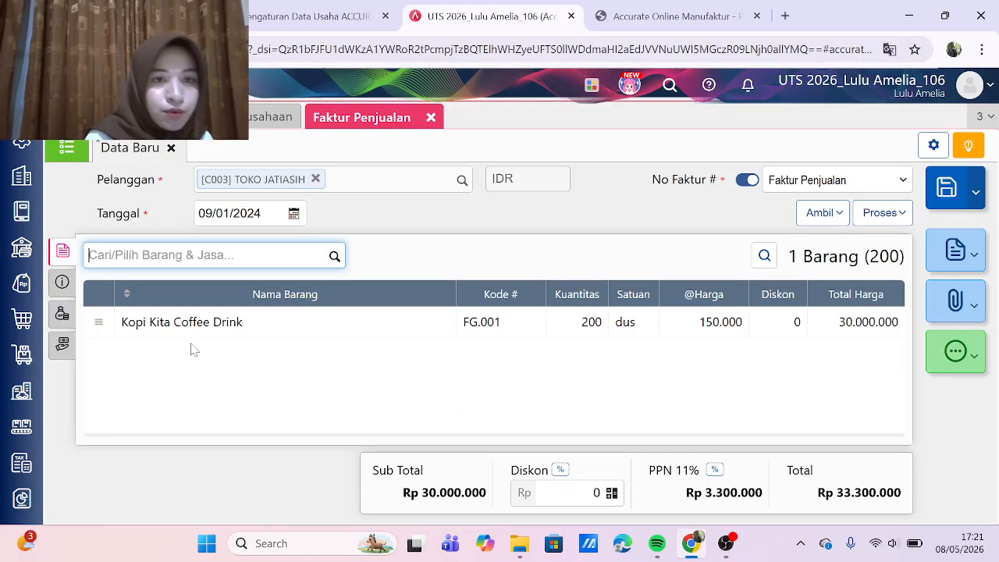
click(62, 281)
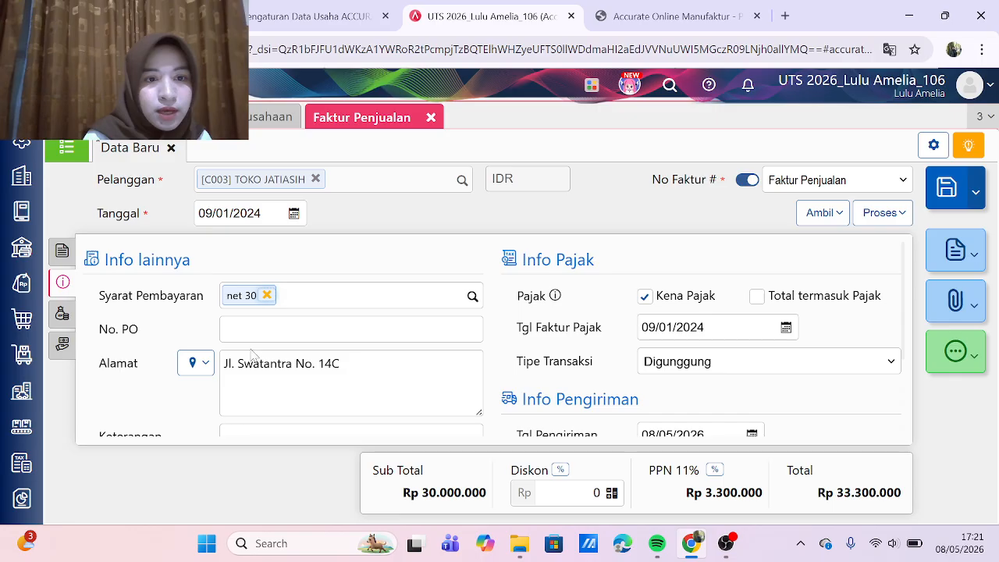
click(63, 250)
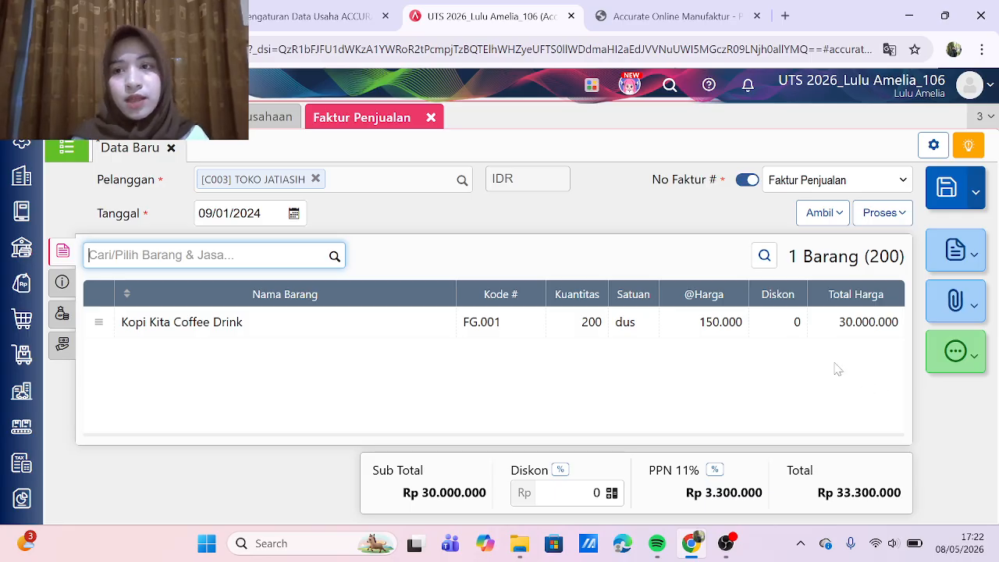
Step: Process the invoice into a Penerimaan Penjualan received in Bank for the full 33.300.000, with payment date 09/01/2024
click(884, 213)
click(814, 245)
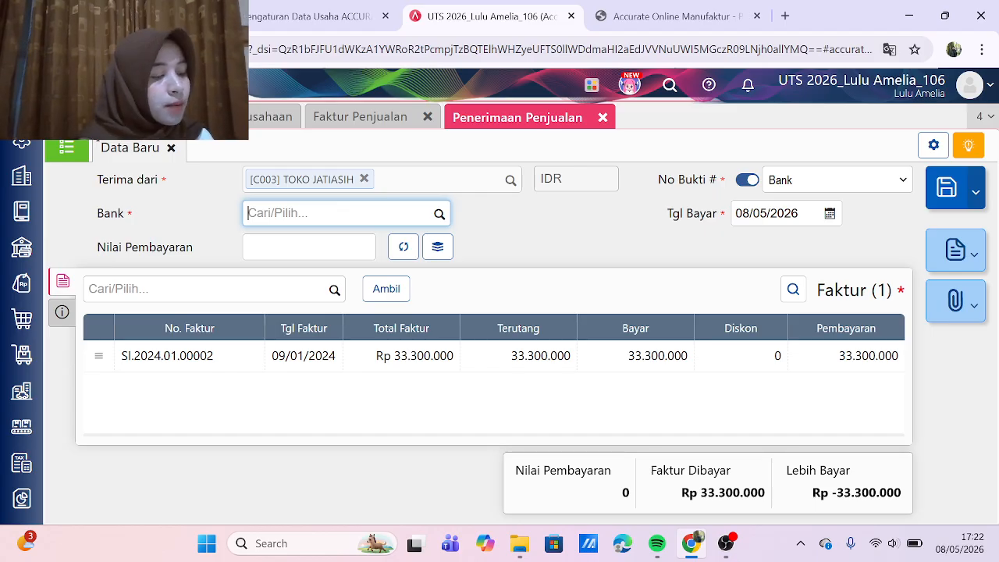
text(bank)
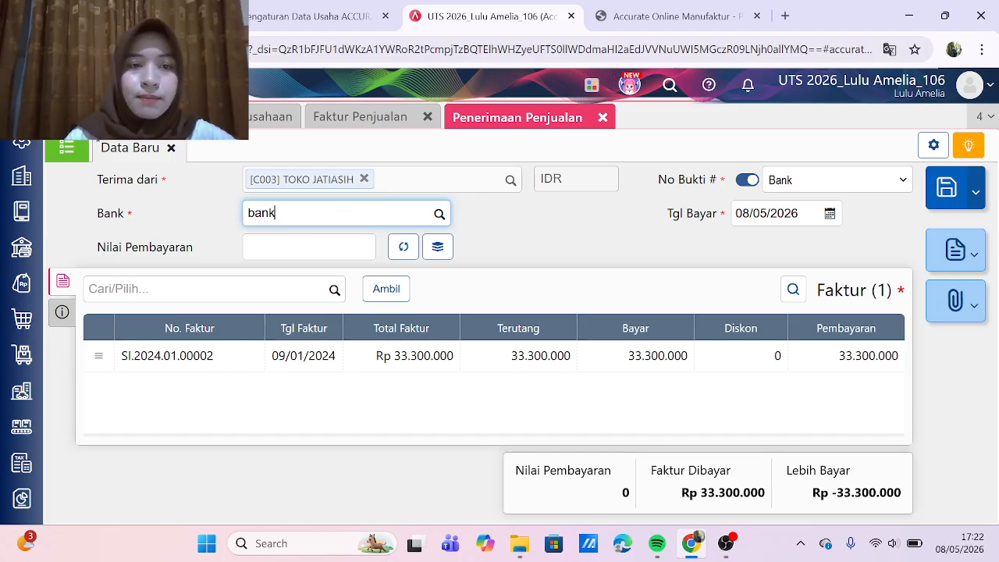
click(307, 247)
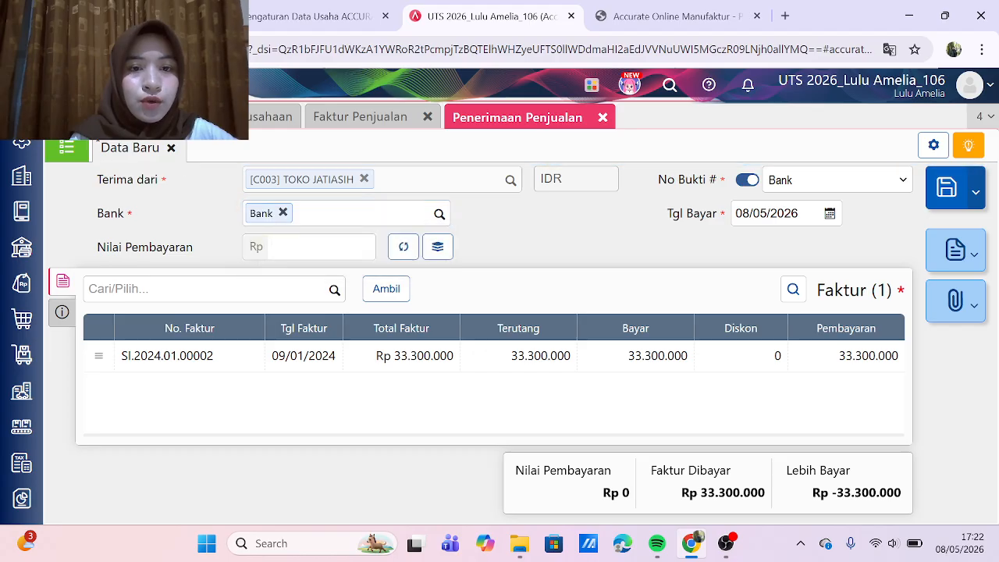
click(403, 246)
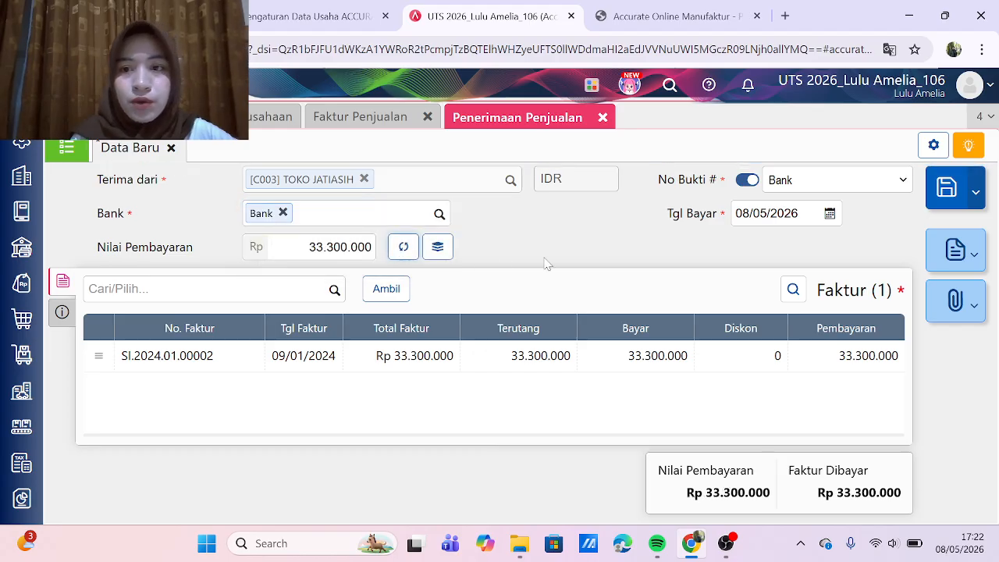
click(766, 213)
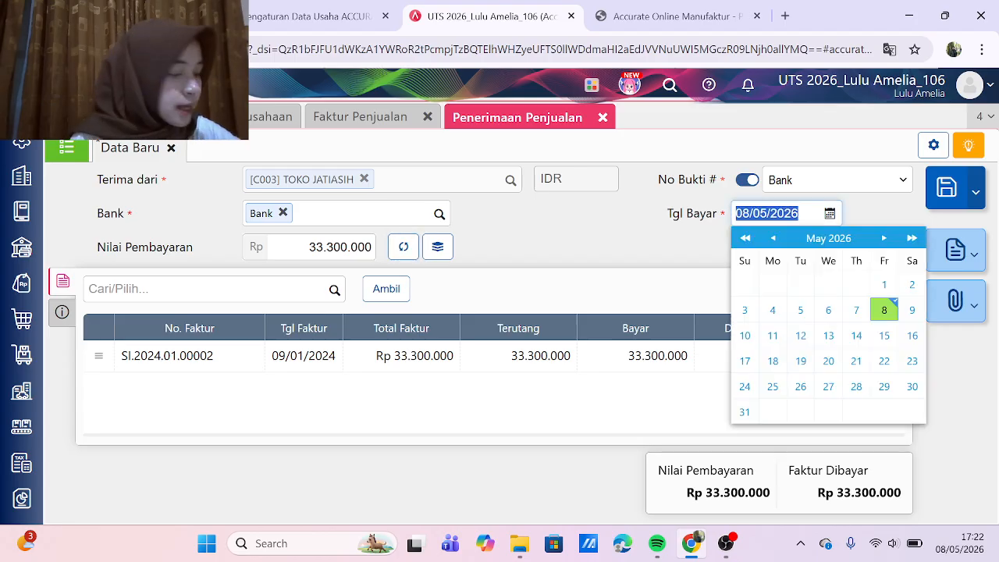
text(09/01/202)
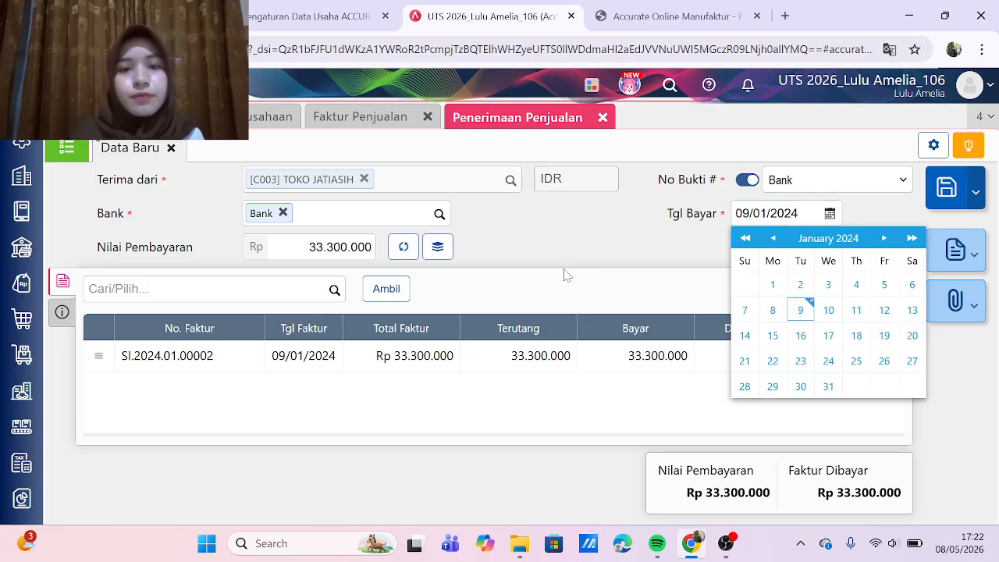
click(566, 273)
Step: Set the receipt's Metode Bayar to Transfer Bank, enter the Keterangan "Penjualan tunai kepada TOKO JATIASIH", and save the receipt
click(62, 311)
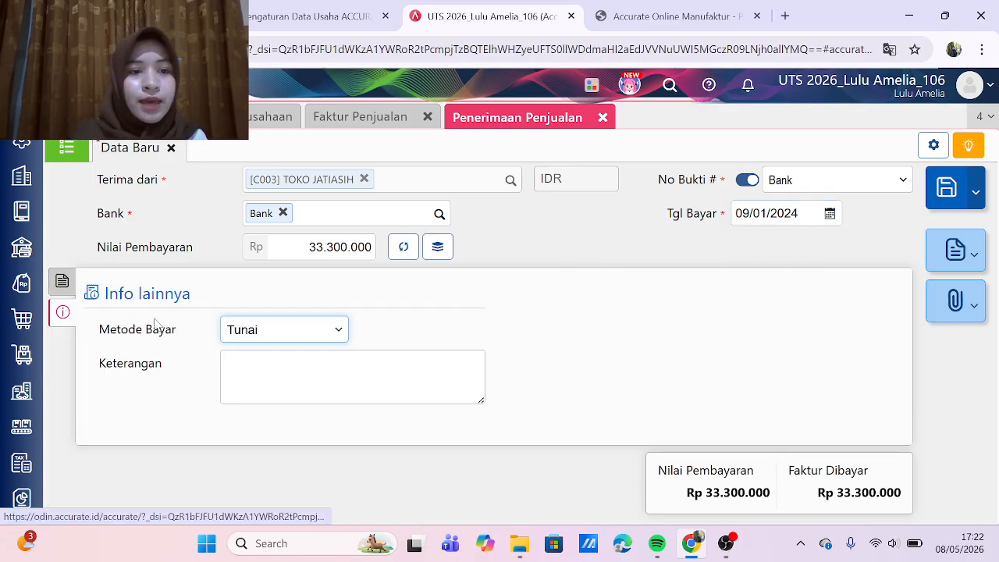
click(250, 335)
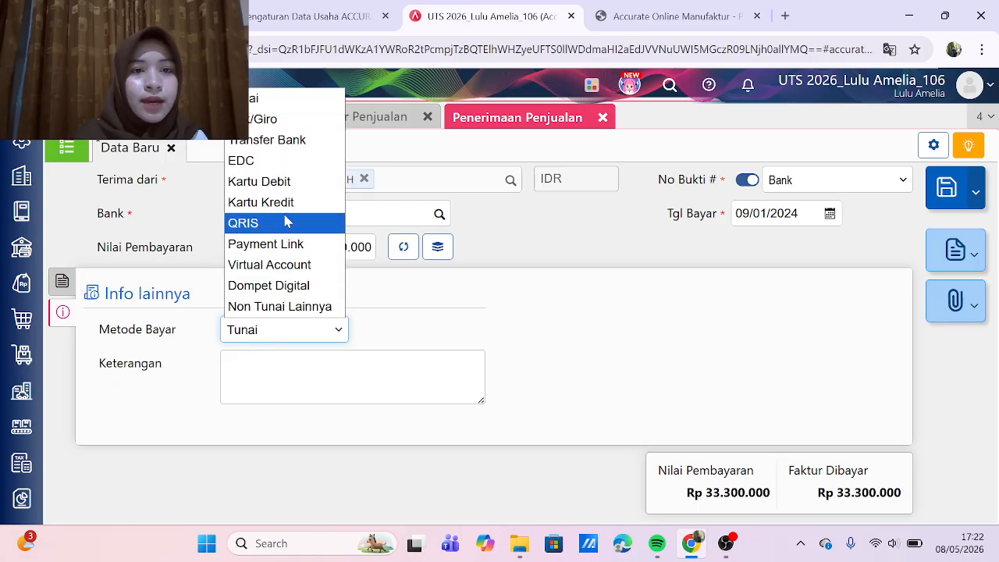
click(266, 140)
click(312, 374)
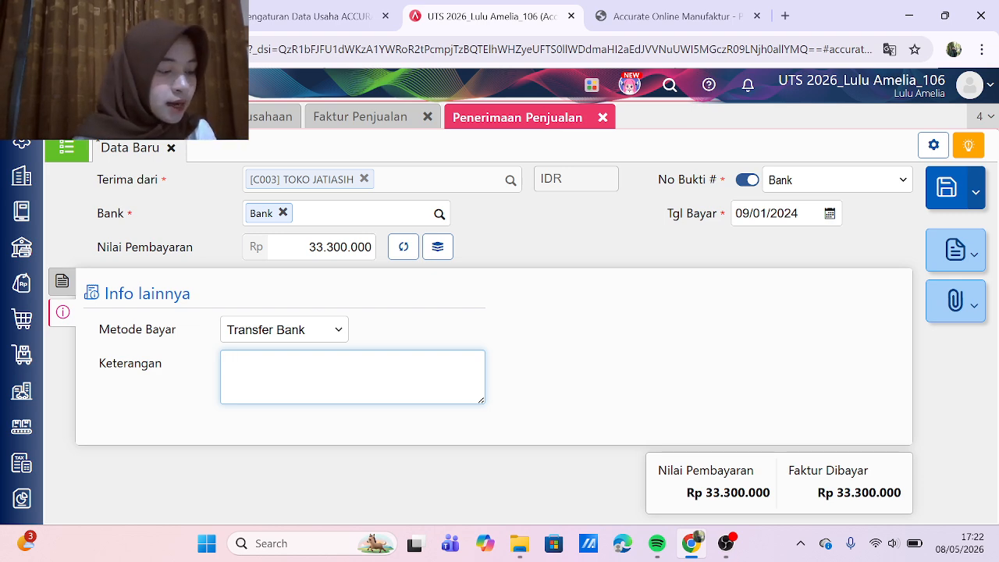
text(Penjua)
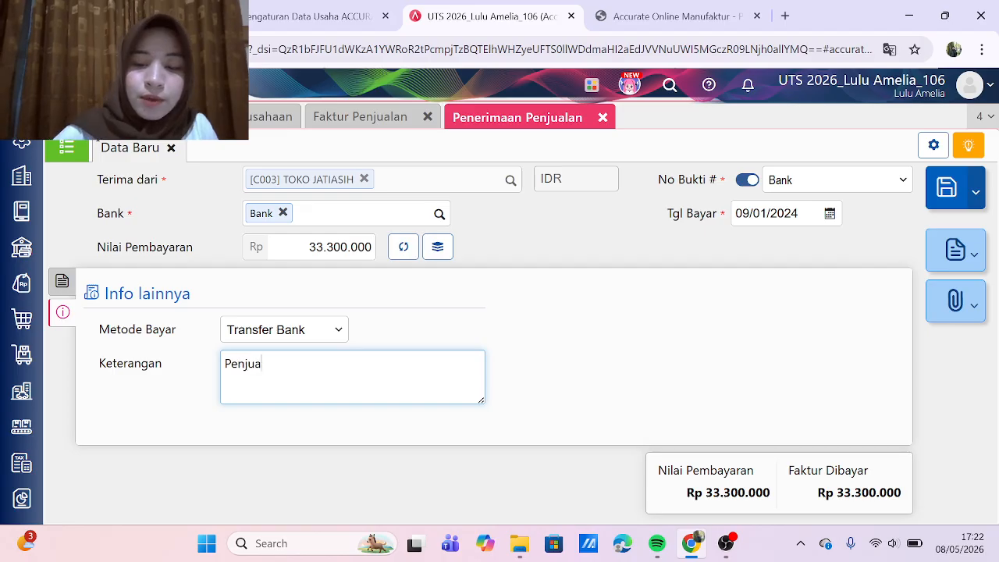
text(lan tunai kepada TO)
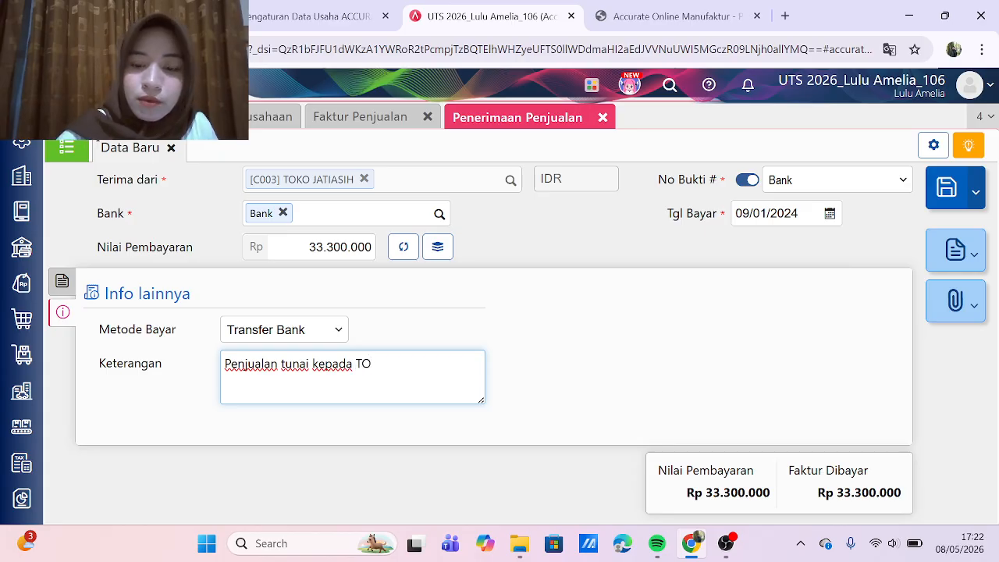
text(KO JATIASIH)
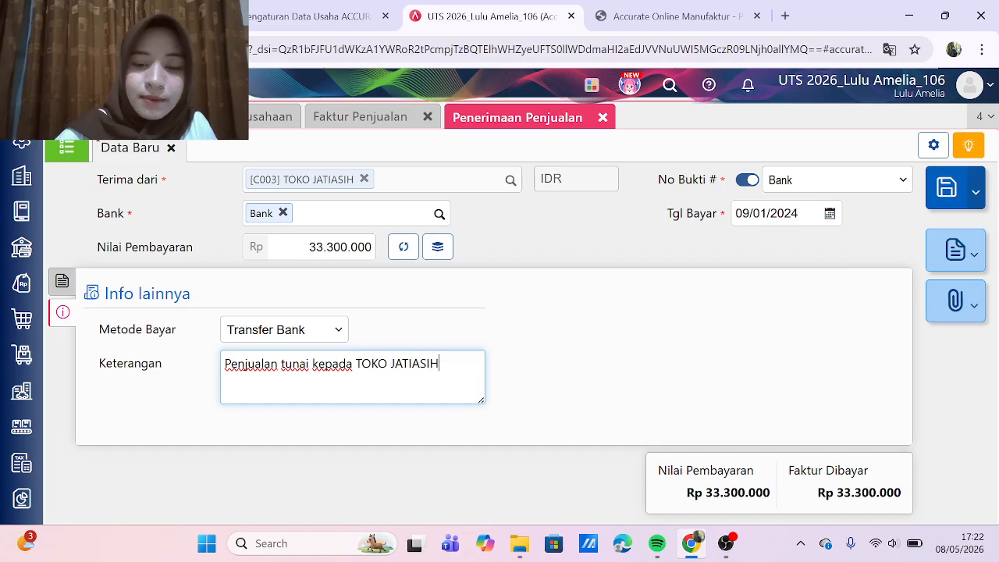
click(588, 327)
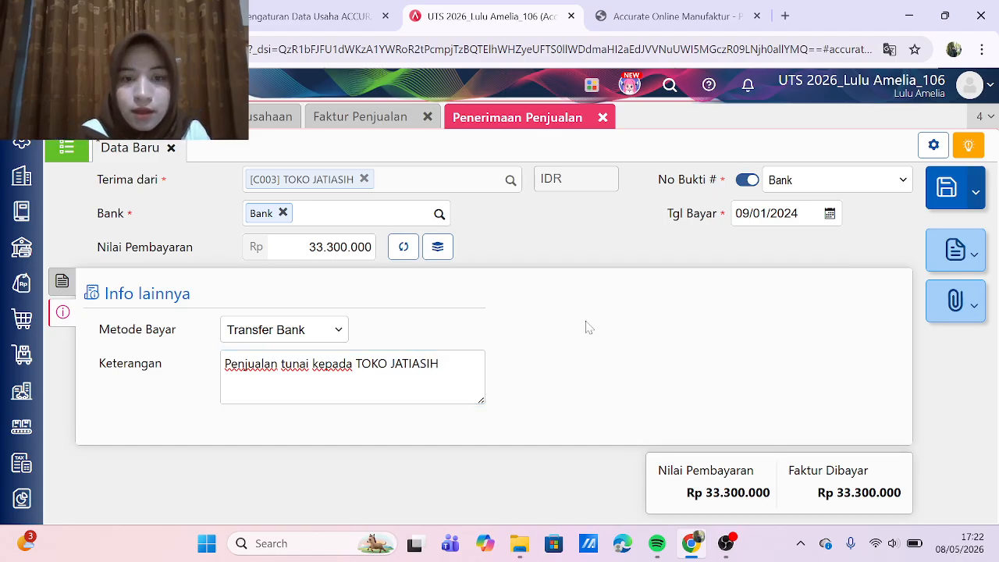
click(944, 189)
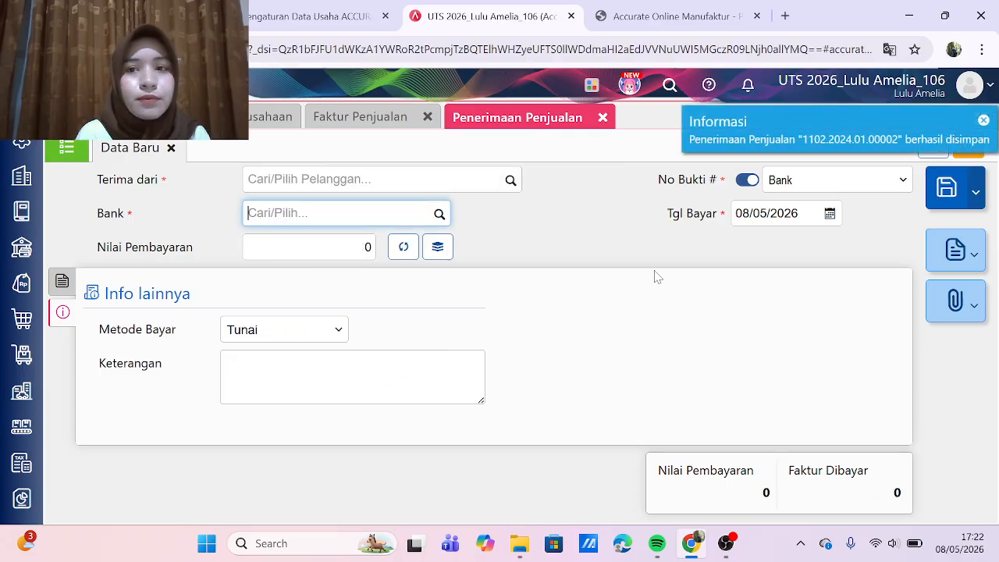
Step: Open the saved TOKO JATIASIH receipt, check its Rincian Jurnal, and close the Penerimaan Penjualan form
click(67, 152)
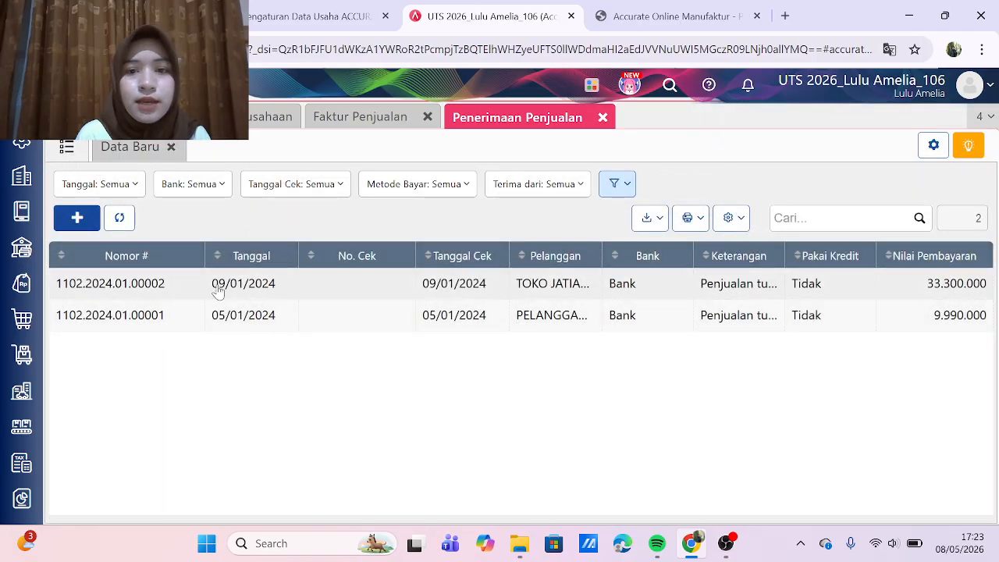
click(219, 286)
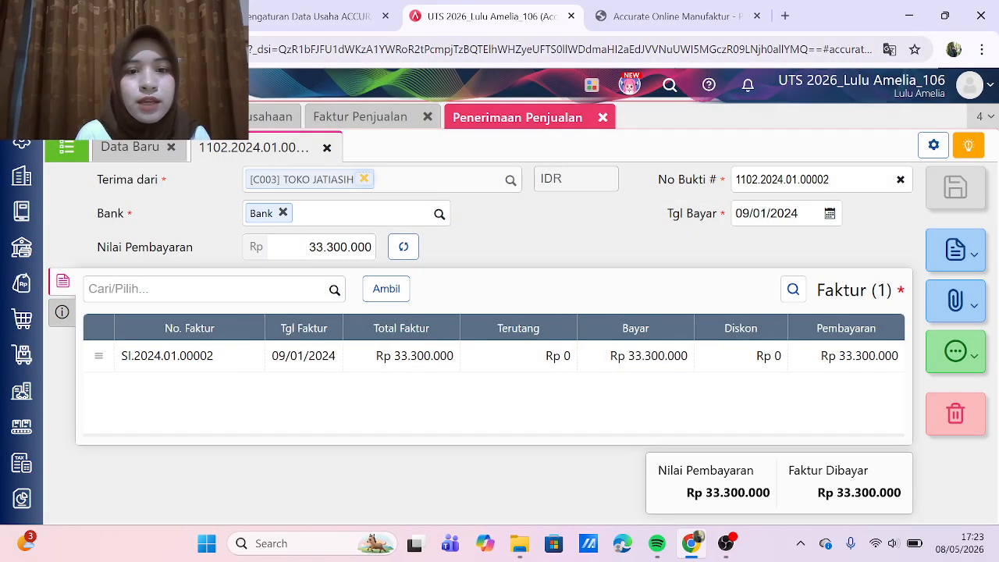
click(958, 359)
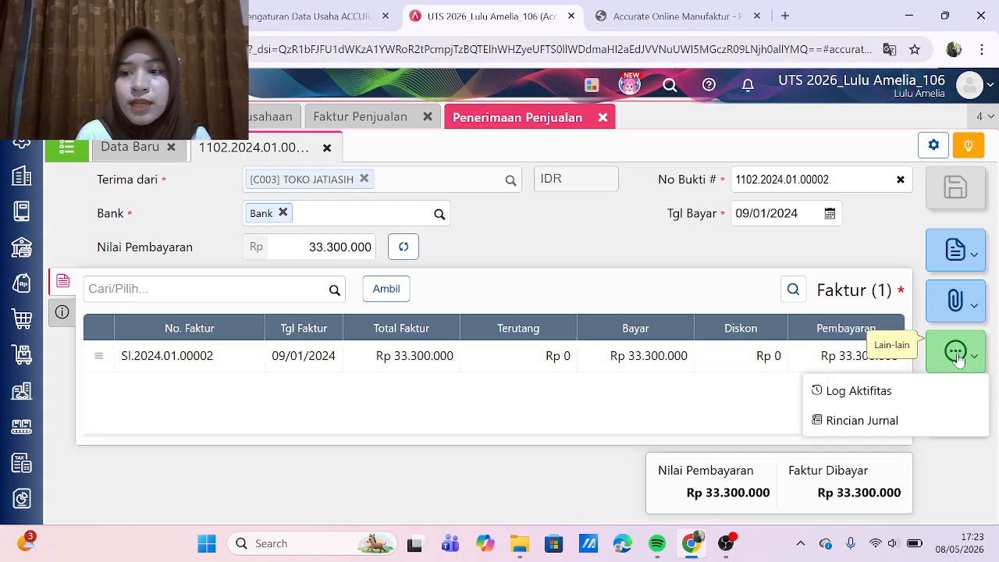
click(869, 420)
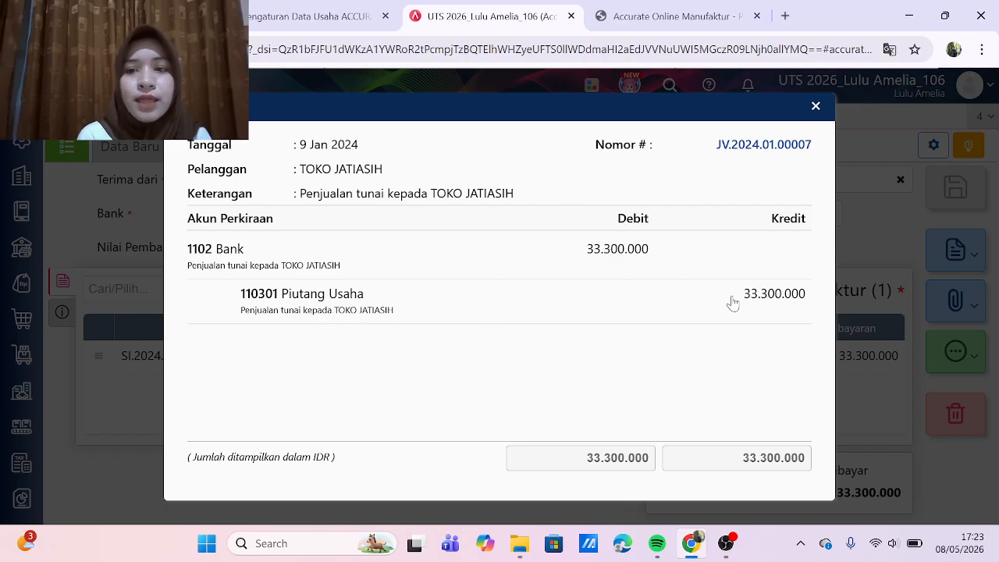
click(818, 109)
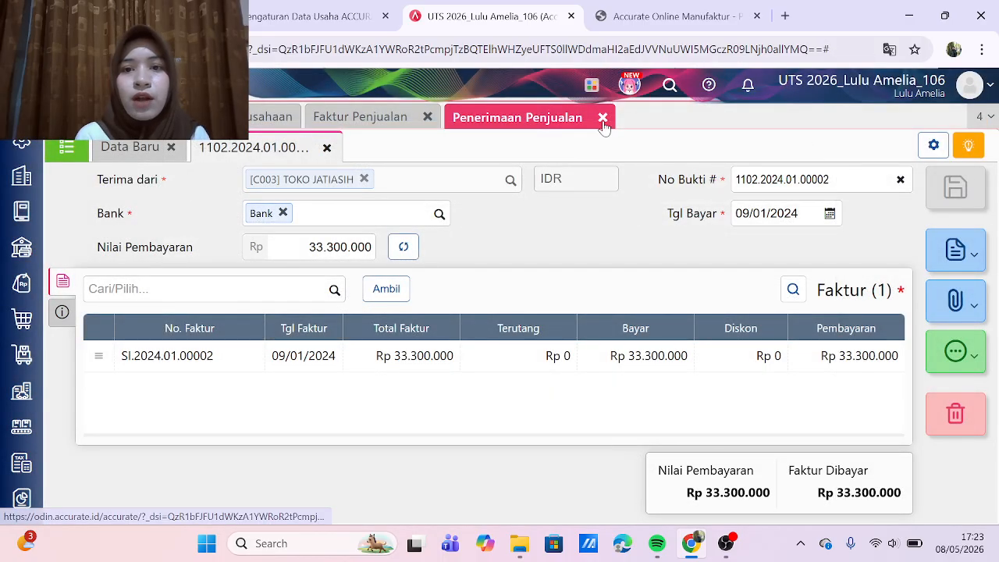
click(603, 117)
Step: Review the 16 January AVIGRAPHIA purchase details in the assignment PDF, and close the Faktur Penjualan form in Accurate Online
click(651, 15)
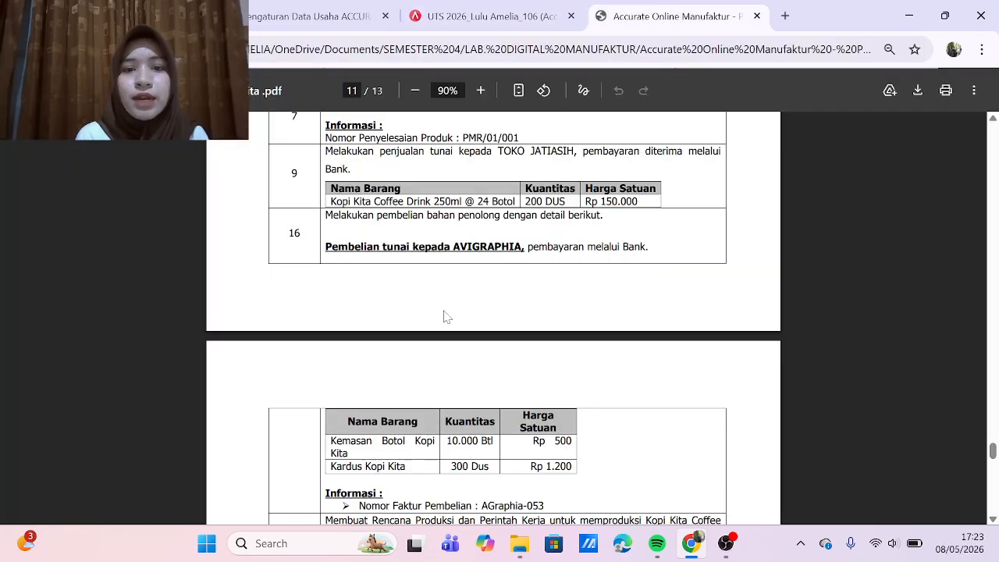
scroll(447, 316, up, 1)
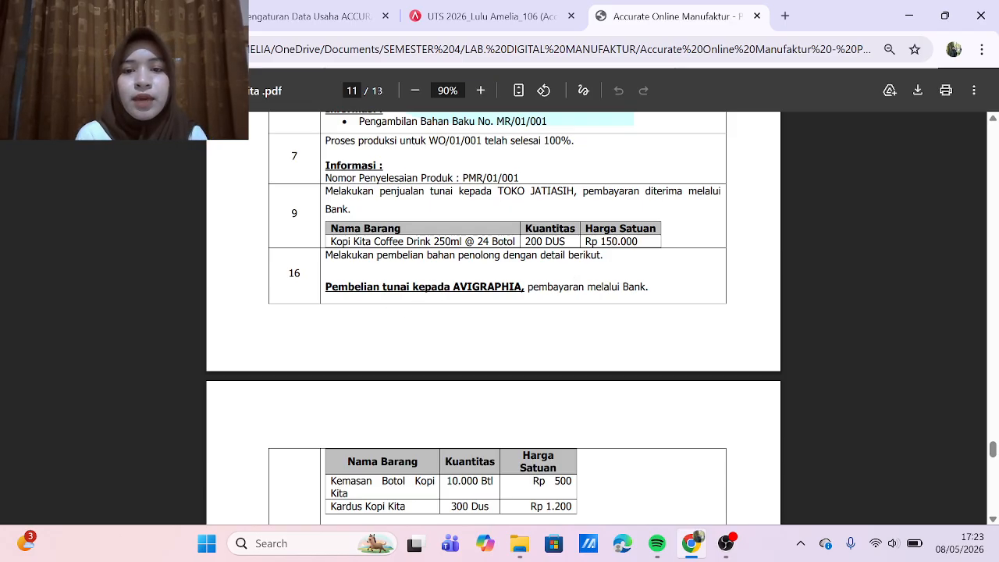
scroll(400, 383, down, 2)
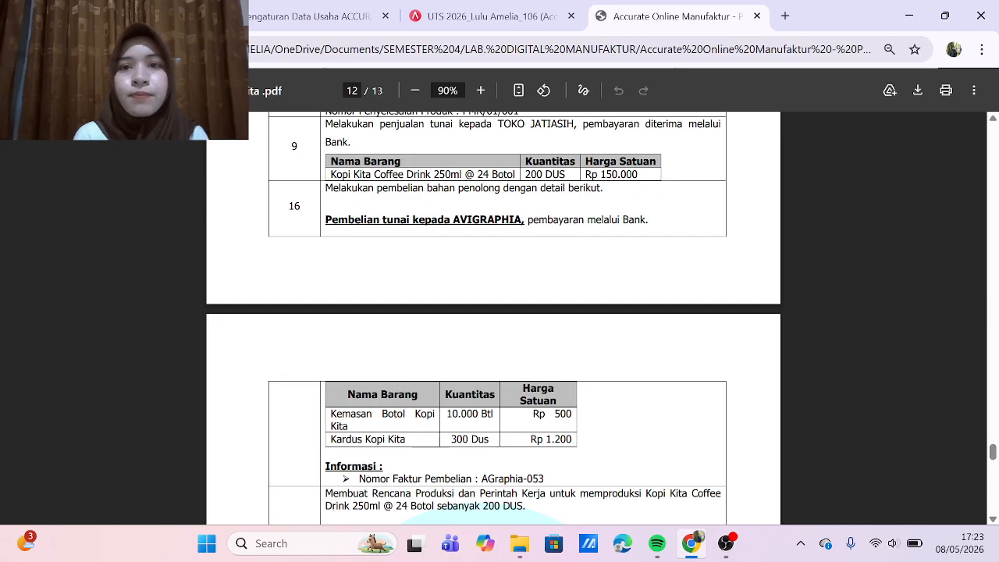
click(465, 17)
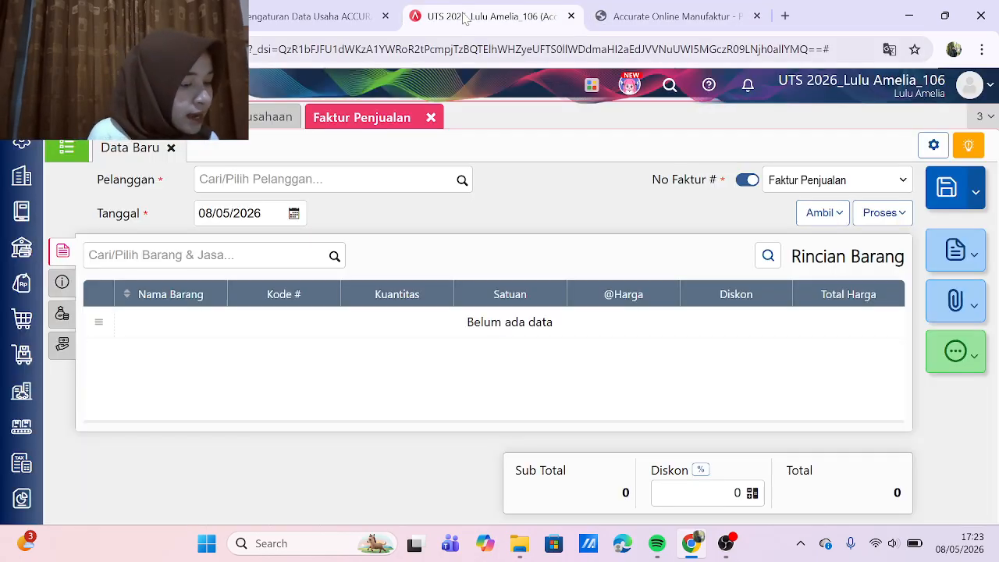
click(431, 117)
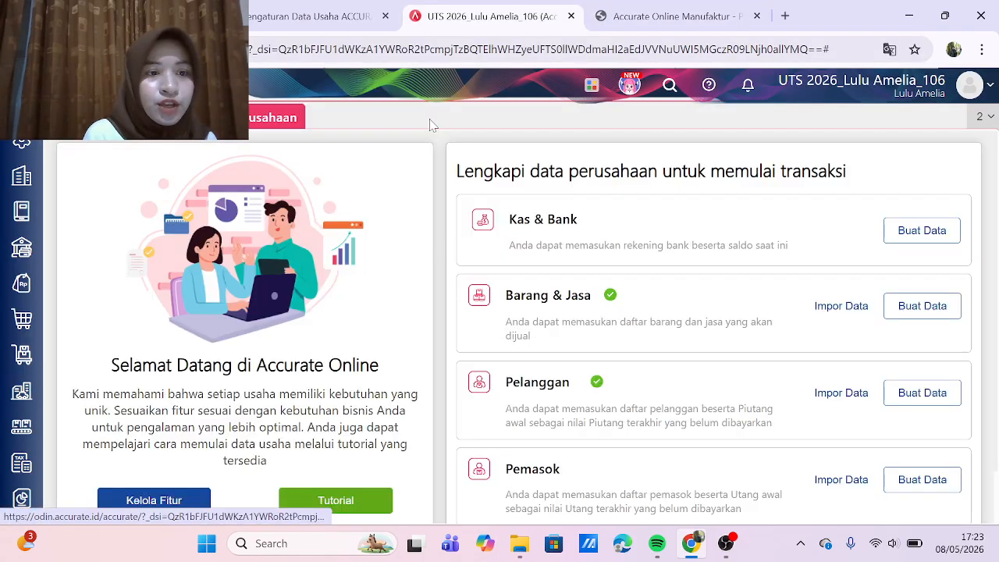
Step: Start a new Faktur Pembelian with AVIGRAPHIA as the Pemasok and 16/01/2024 as the Tanggal
click(22, 320)
click(418, 260)
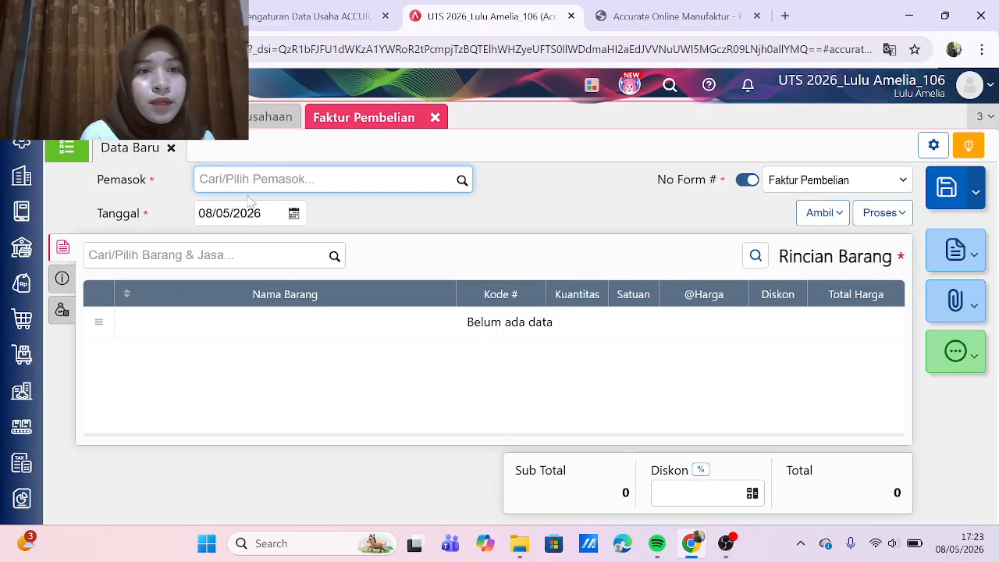
text(AVIG)
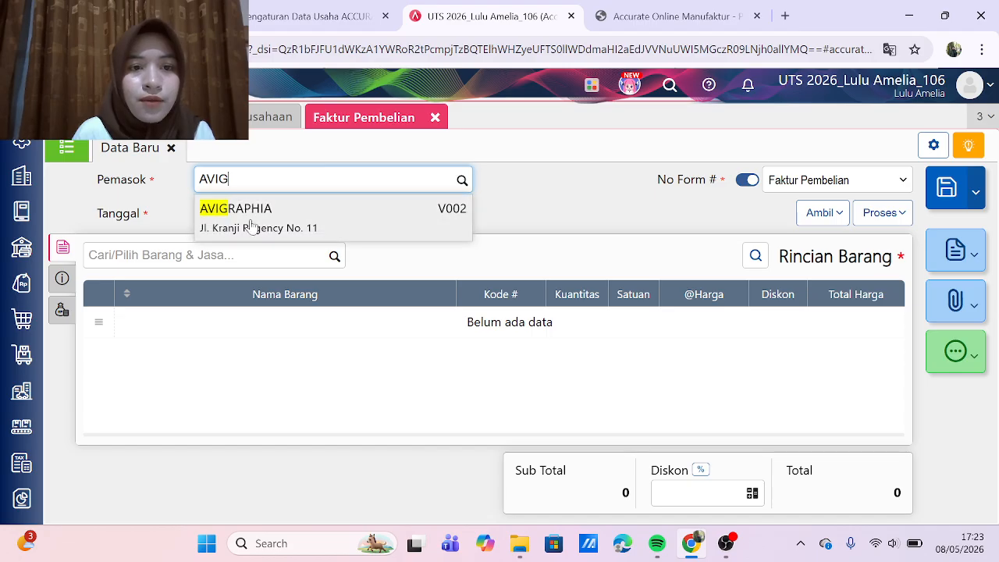
click(249, 222)
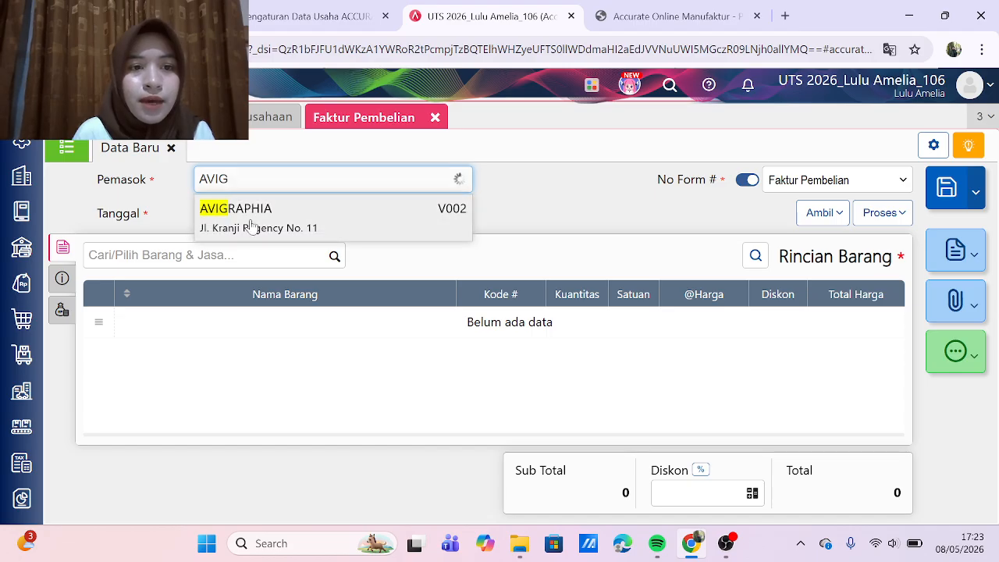
click(248, 215)
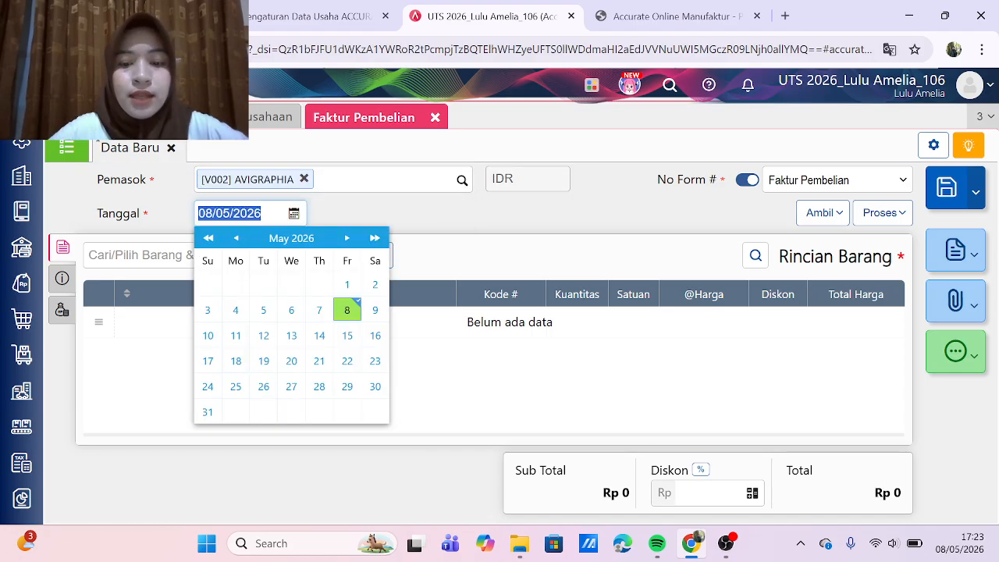
text(16/01/2024)
click(400, 216)
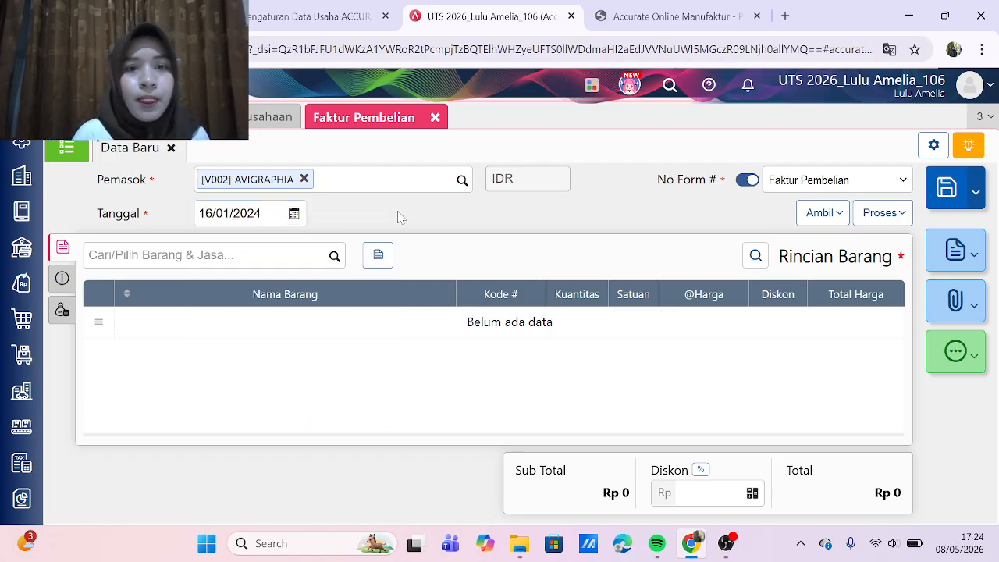
Step: Add Kemasan Botol Kopi Kita to the purchase invoice with a quantity of 100 btl at Rp 500 each
click(206, 256)
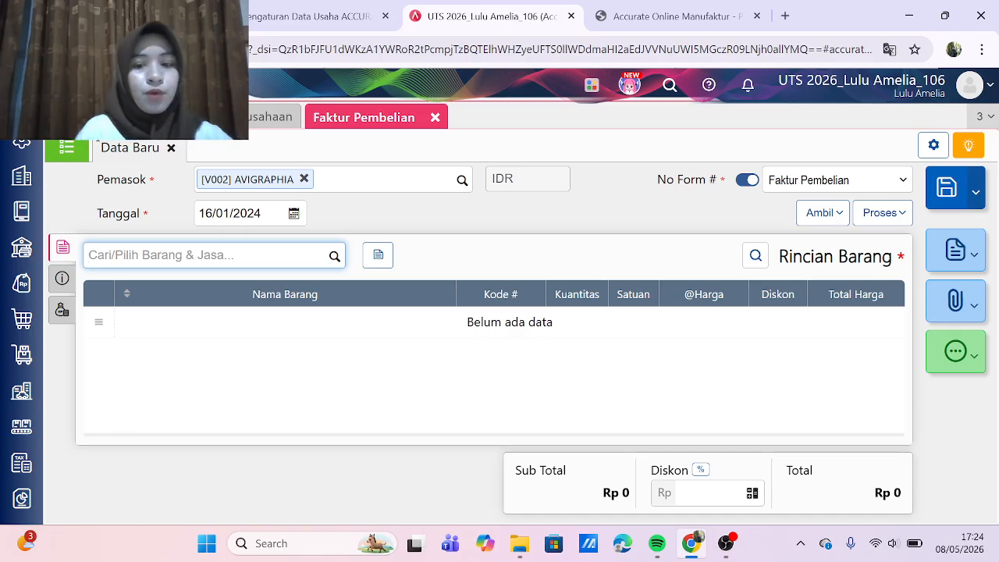
text(KE)
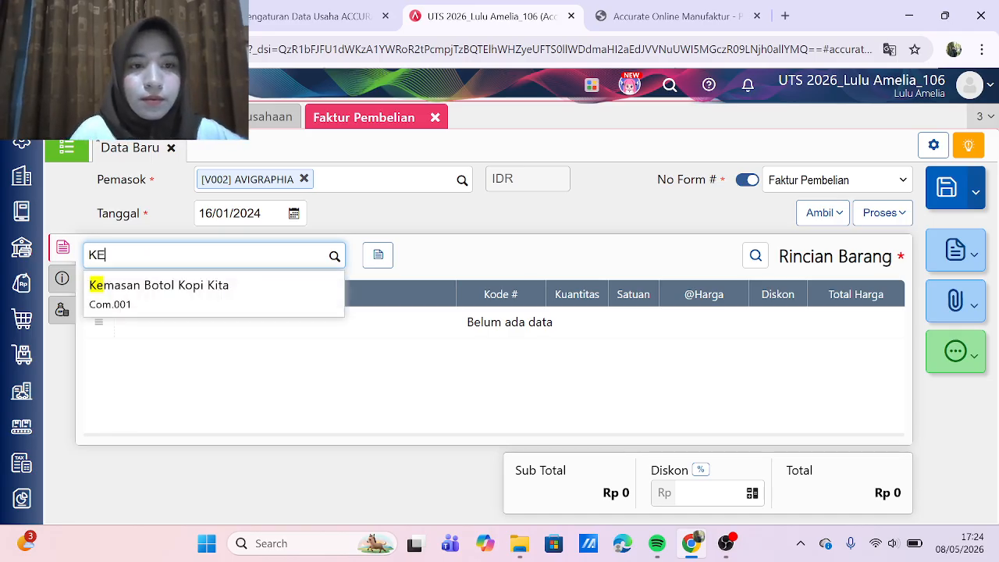
click(175, 288)
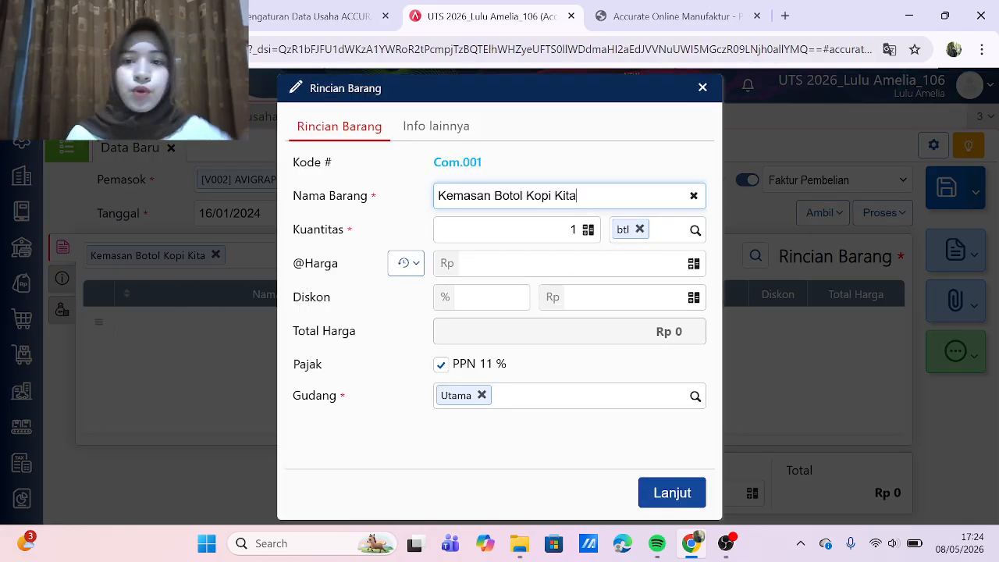
click(576, 229)
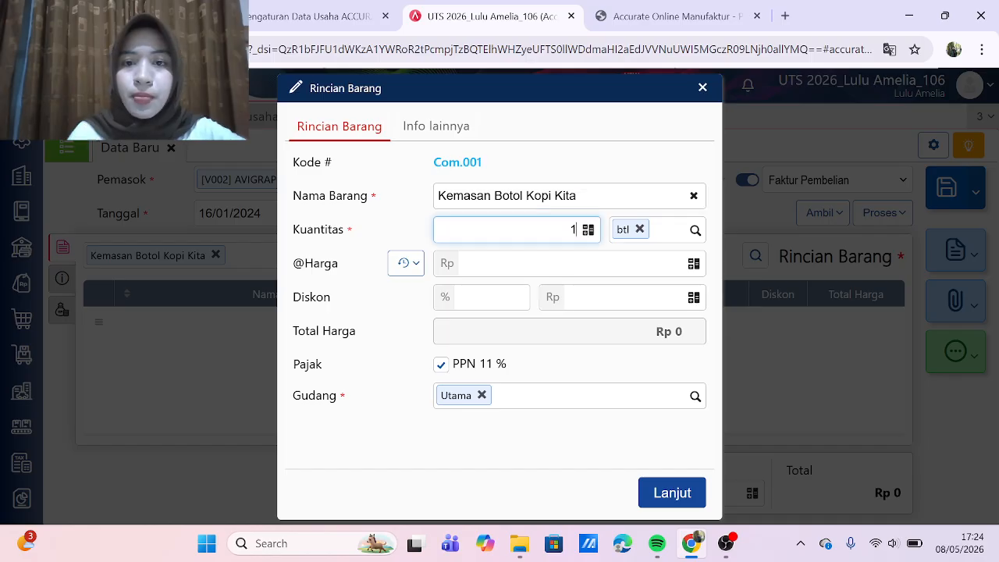
click(680, 264)
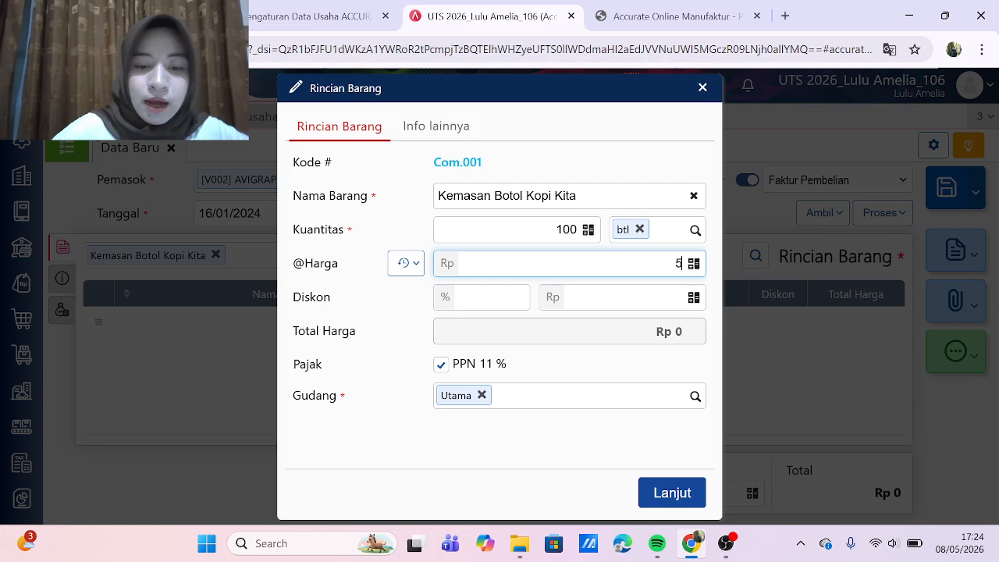
click(664, 493)
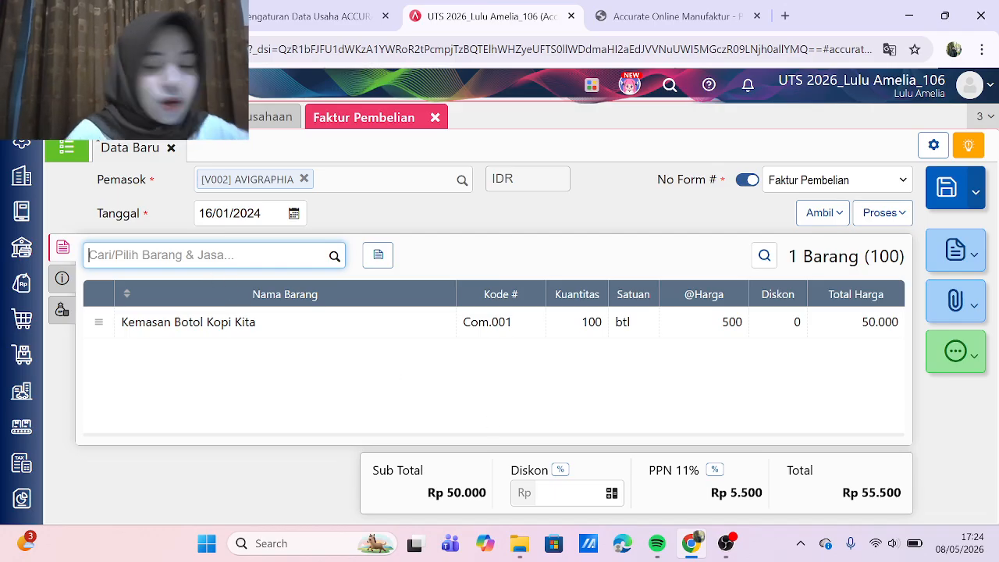
Step: Add Kardus Kopi Kita to the purchase invoice with a quantity of 300 dus at Rp 1.200 each
text(KARDUS)
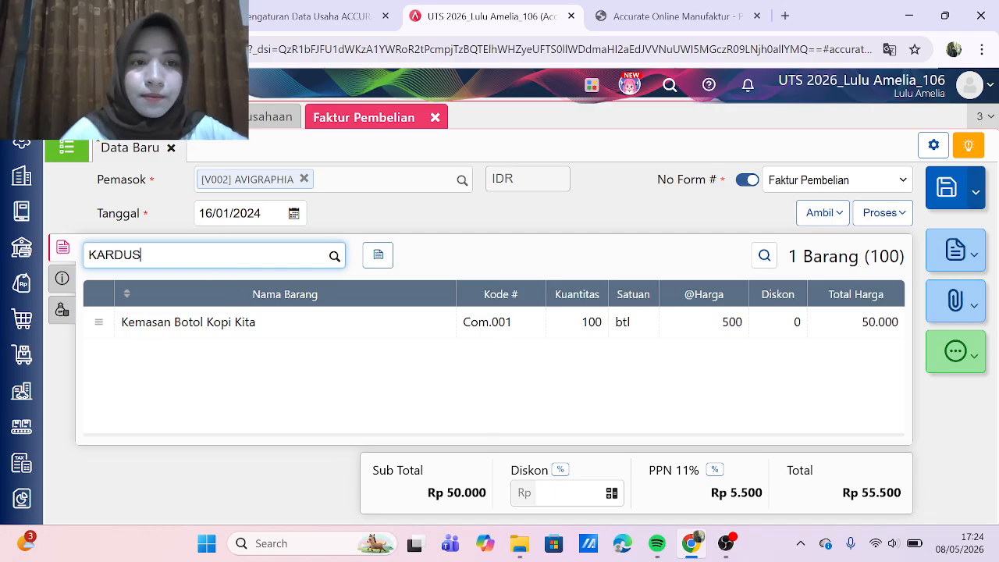
click(156, 287)
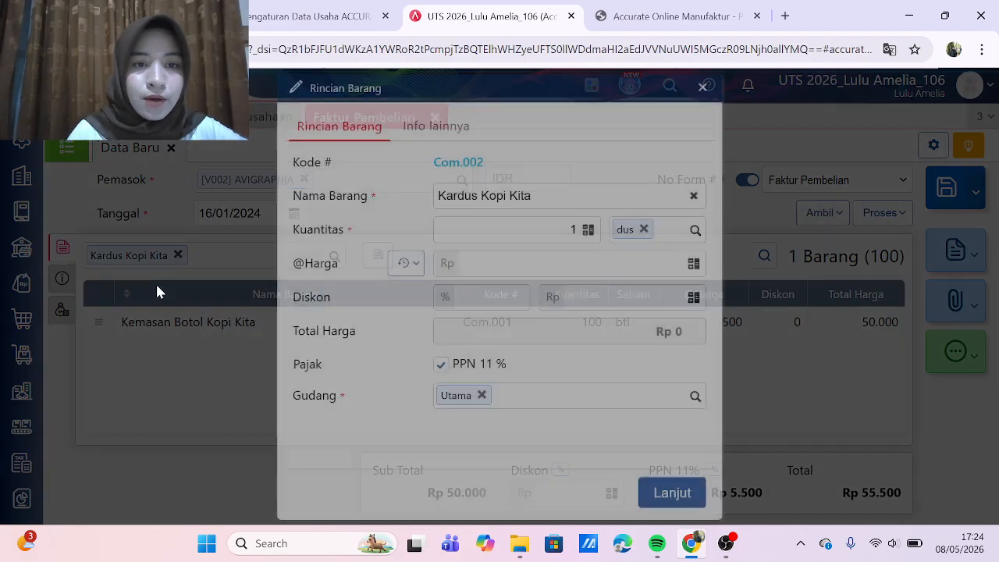
click(587, 229)
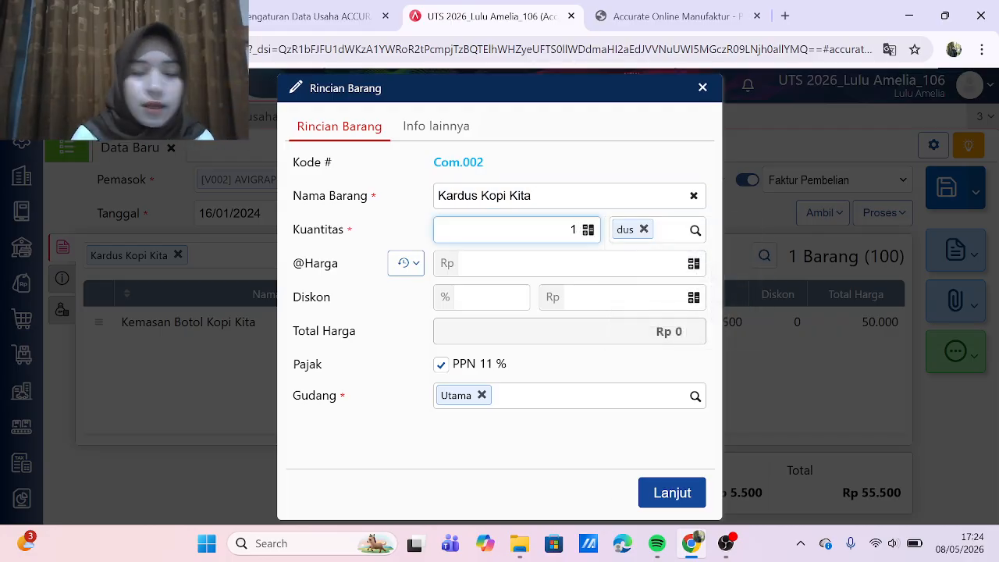
text(300)
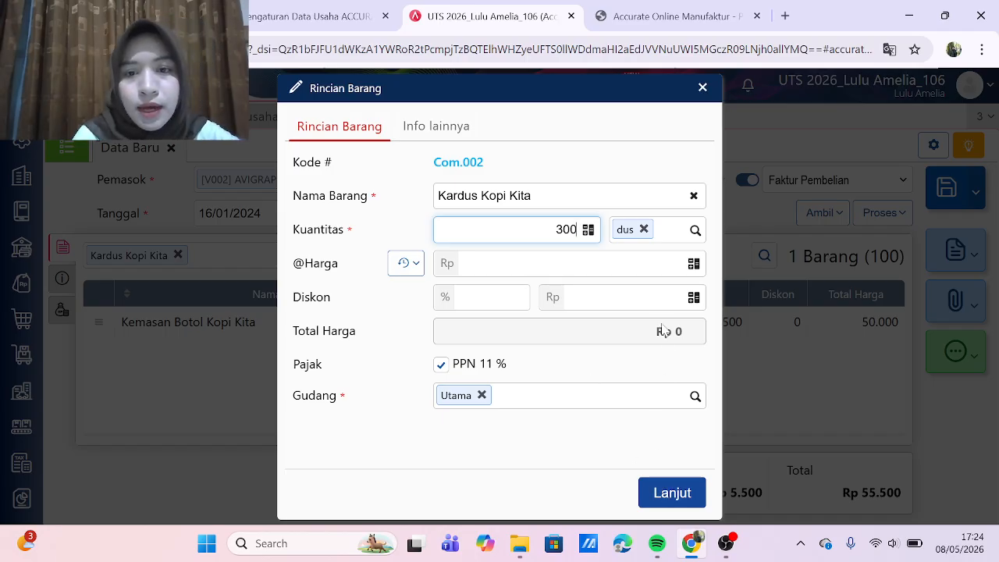
click(573, 264)
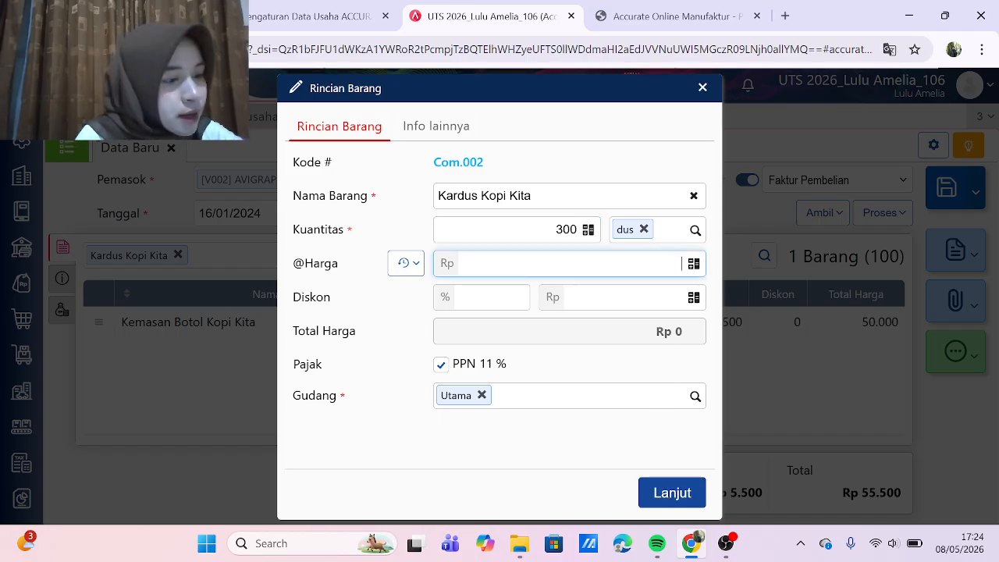
text(1.200)
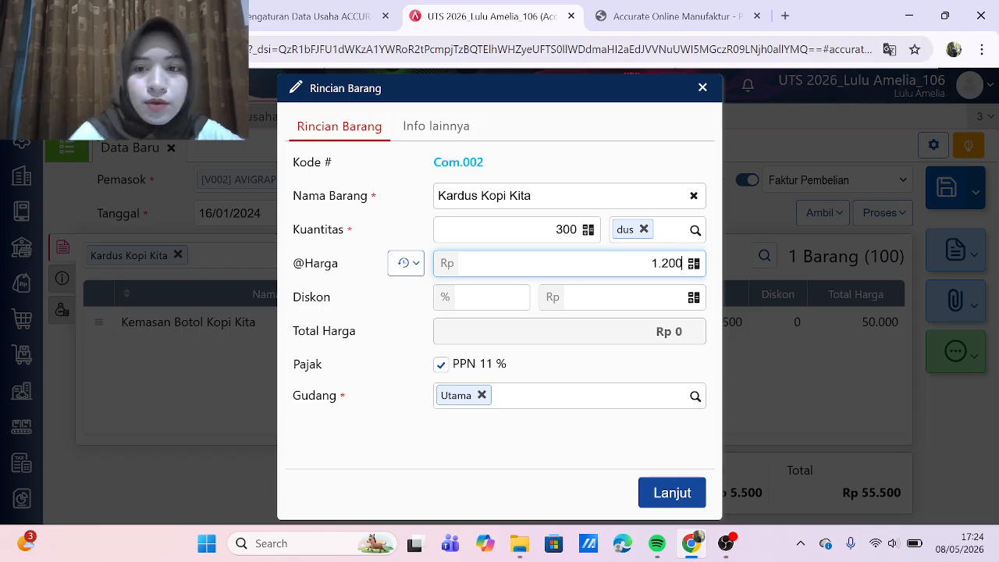
click(655, 495)
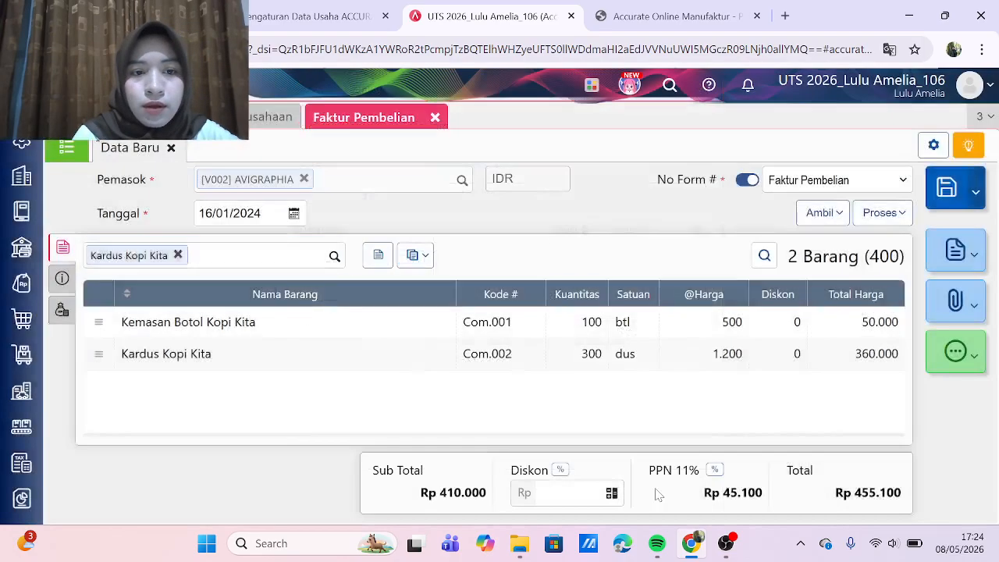
Step: Correct the quantity of Kemasan Botol Kopi Kita on the purchase invoice to 10.000 btl
click(530, 326)
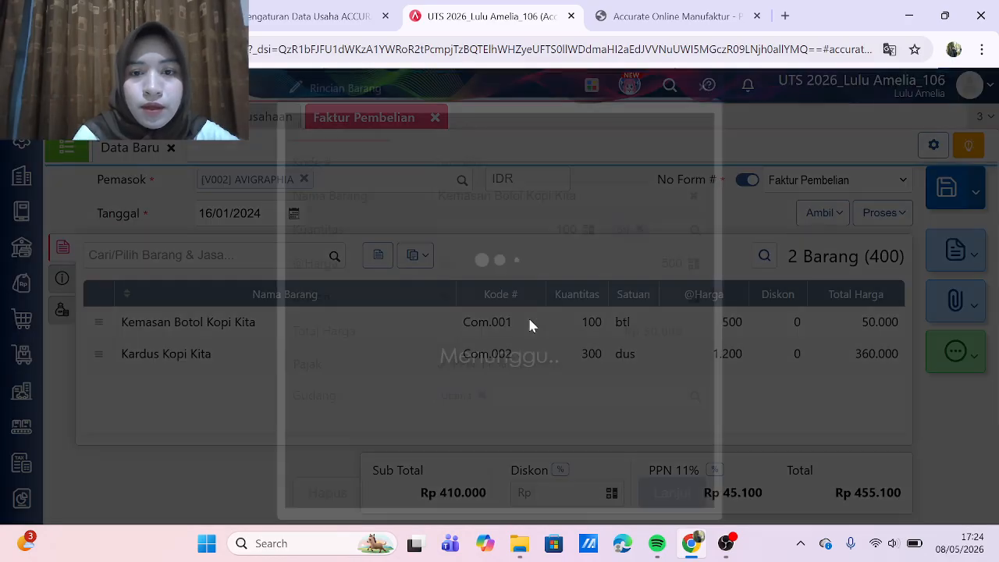
click(570, 229)
text(000)
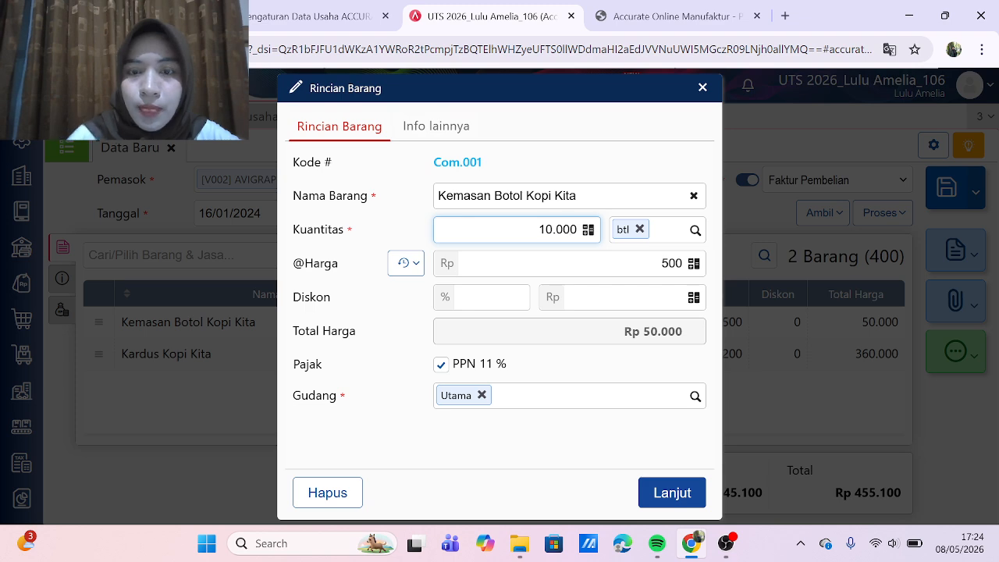
click(651, 494)
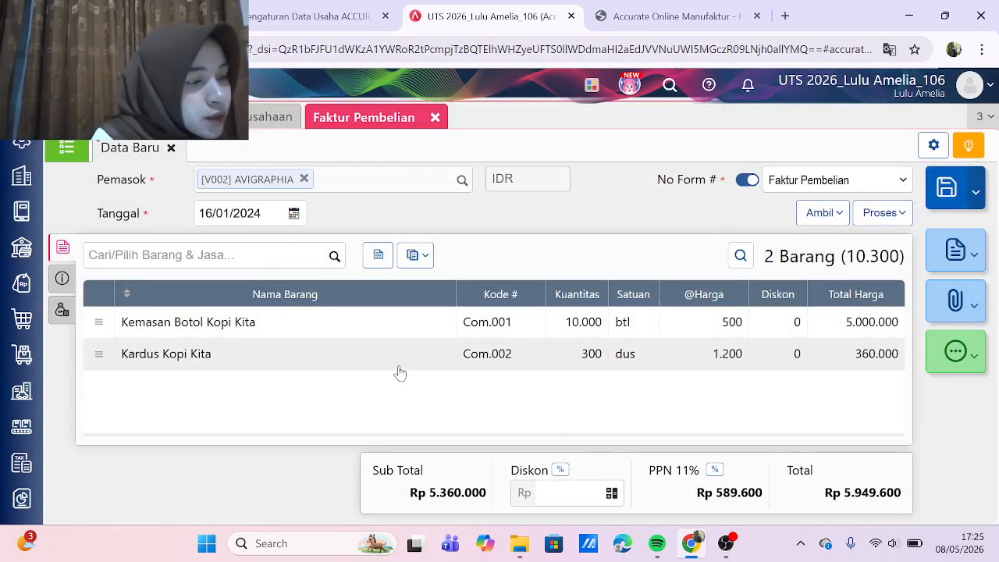
Step: Copy the Nomor Faktur Pembelian of the 16 January purchase from the PDF into the invoice's No Faktur field under Info lainnya
click(672, 11)
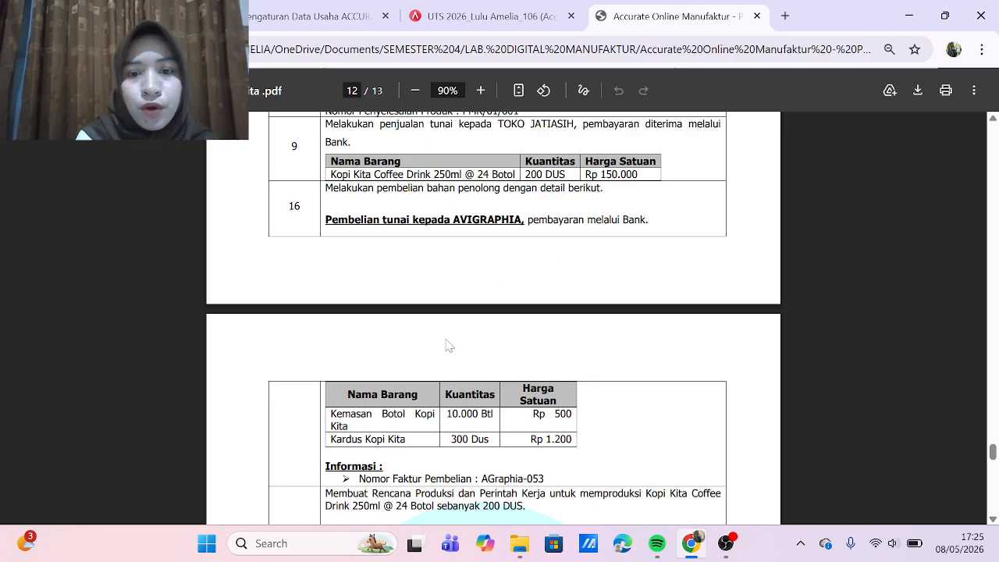
drag(481, 478, 543, 478)
key(ctrl+c)
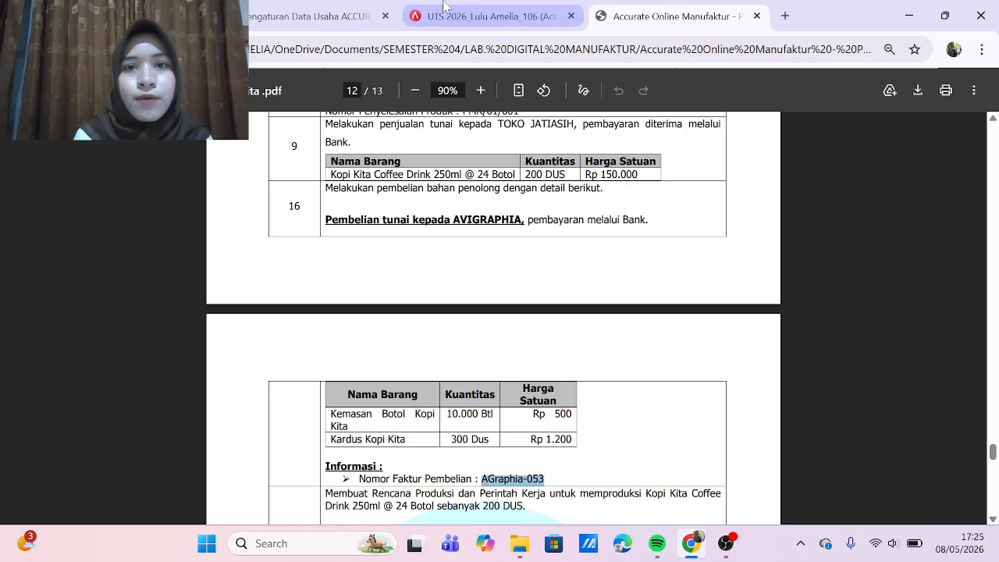
click(445, 8)
click(60, 289)
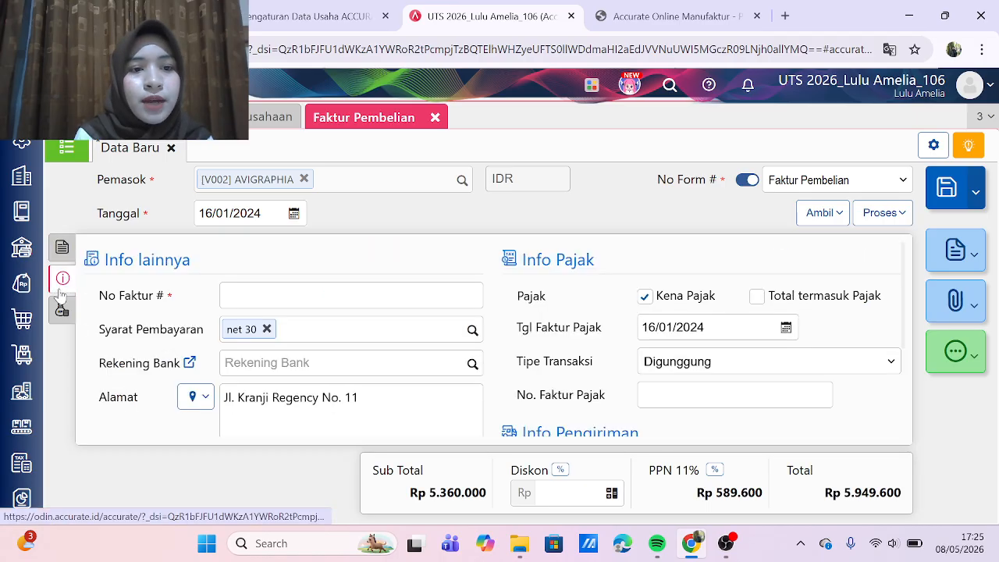
key(ctrl+v)
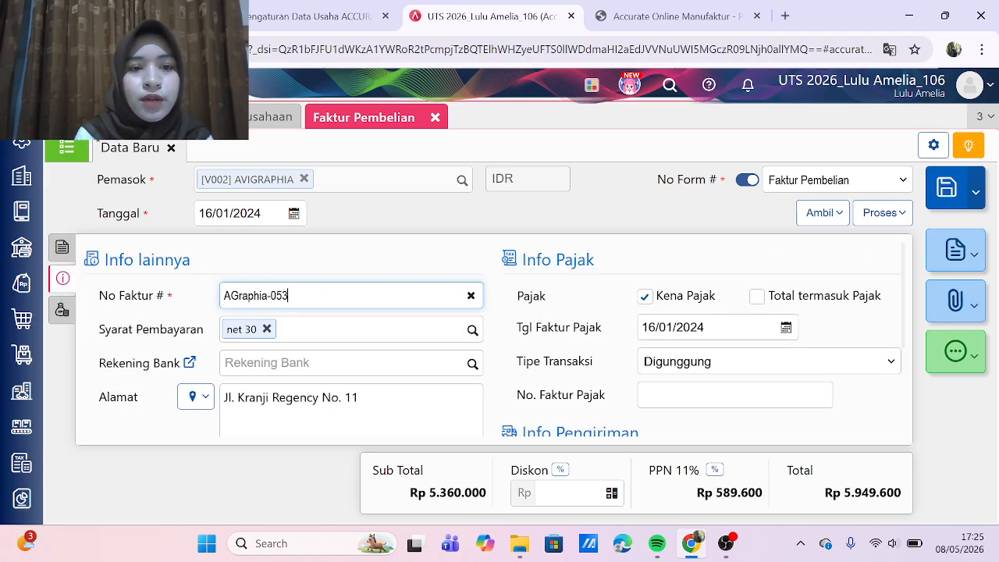
Step: Process the AVIGRAPHIA purchase invoice into a purchase payment (Pembayaran)
click(61, 248)
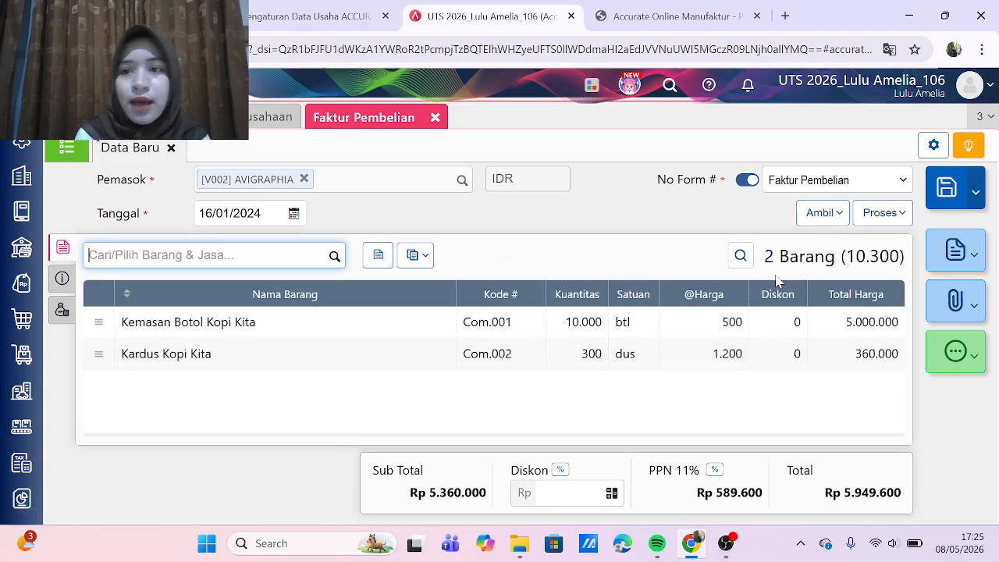
click(883, 216)
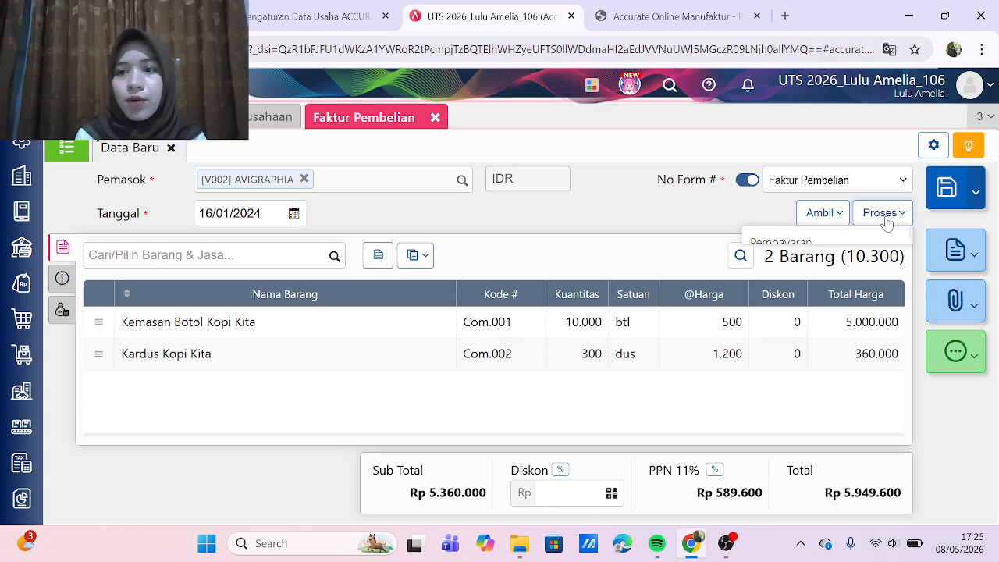
click(820, 241)
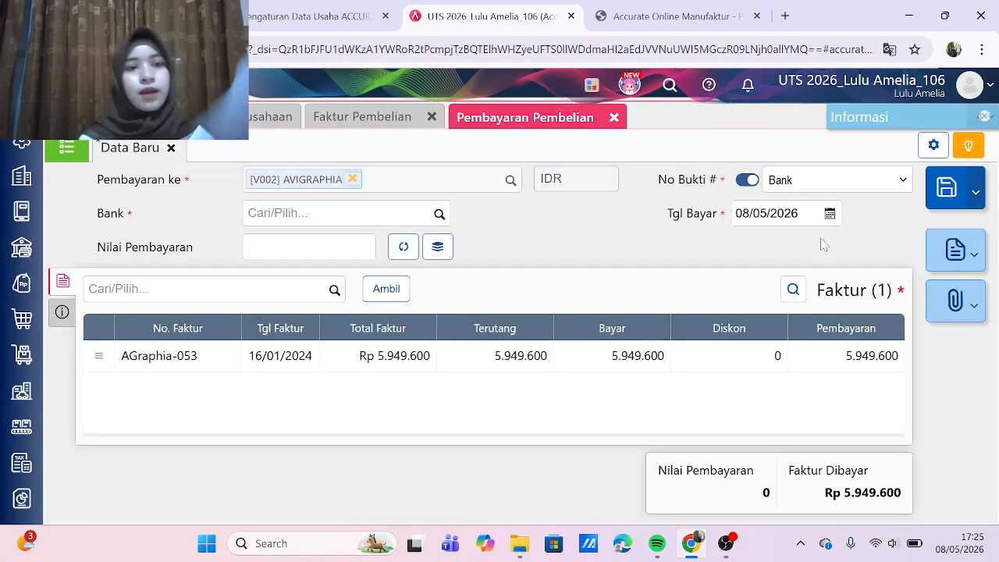
Step: Choose Bank as the paying account and have the payment value calculated from the invoice
click(344, 213)
text(B)
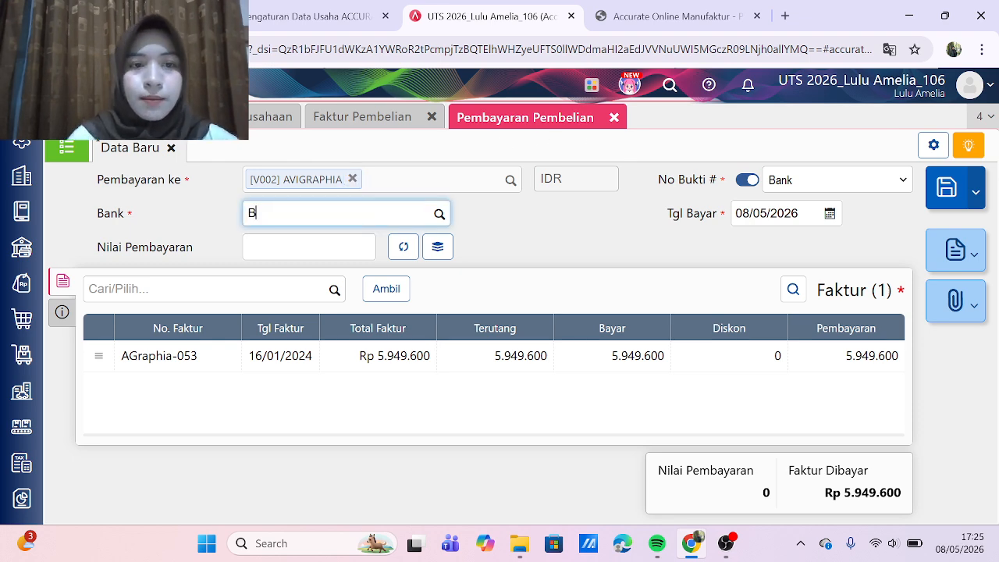
click(269, 242)
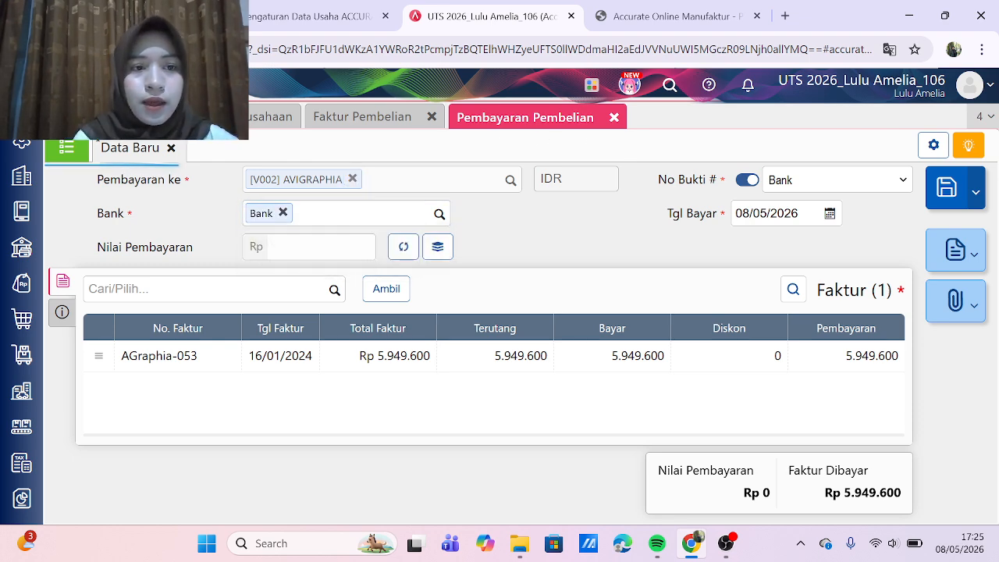
click(403, 248)
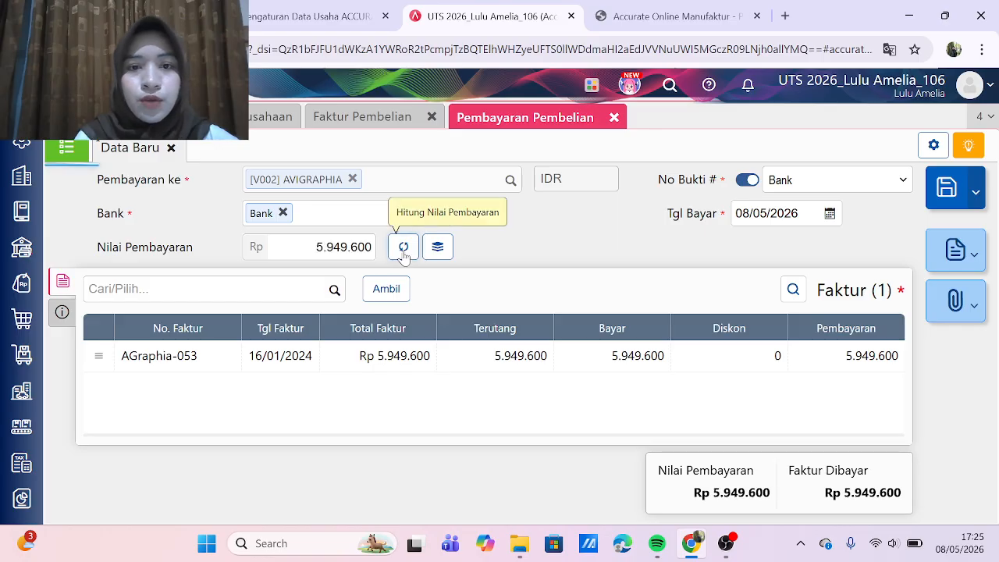
Step: Set the payment date (Tgl Bayar) of the purchase payment to 16/01/2024
click(769, 213)
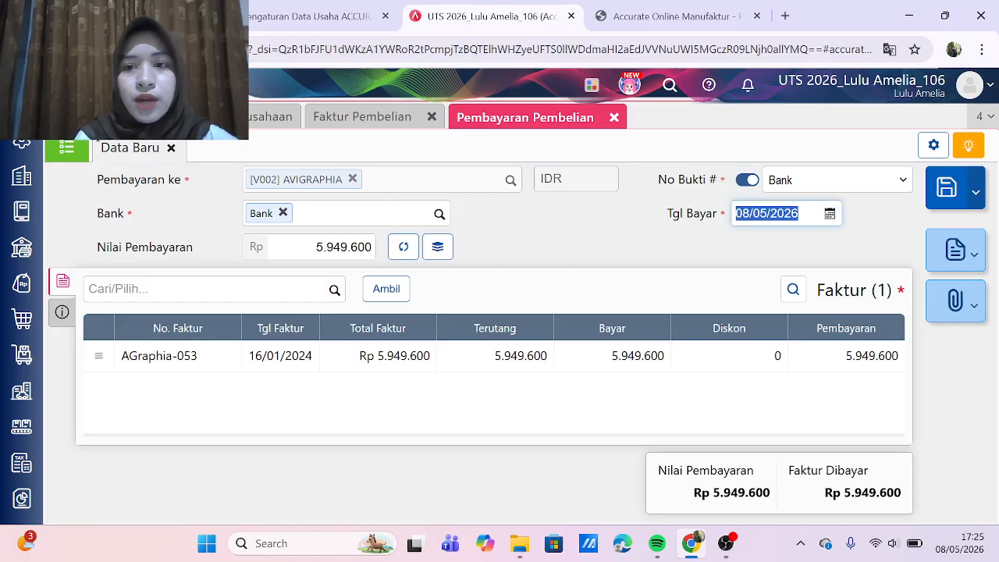
text(16/01/202)
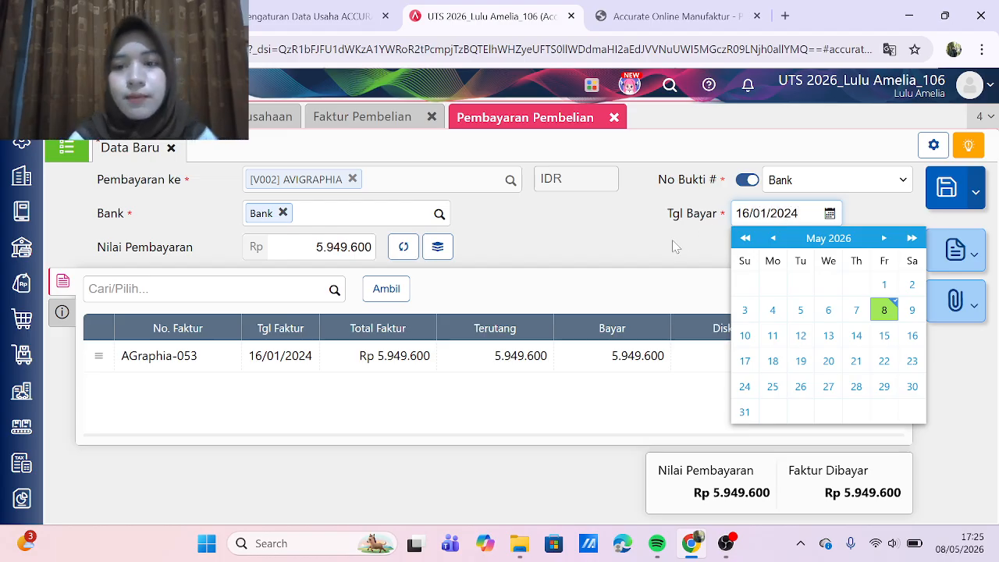
click(600, 254)
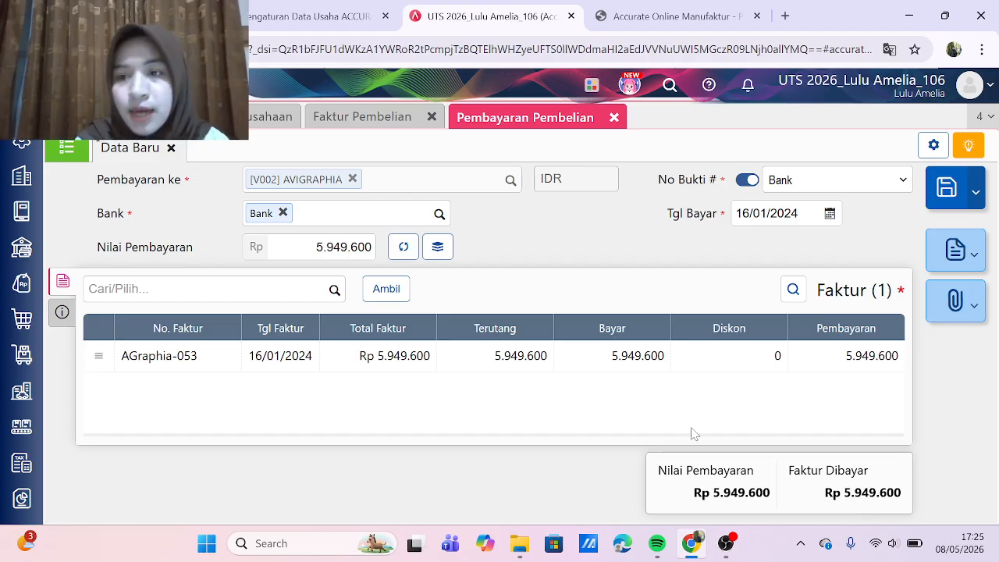
Step: Set the Metode Bayar of the purchase payment to Transfer Bank under Info lainnya
click(62, 313)
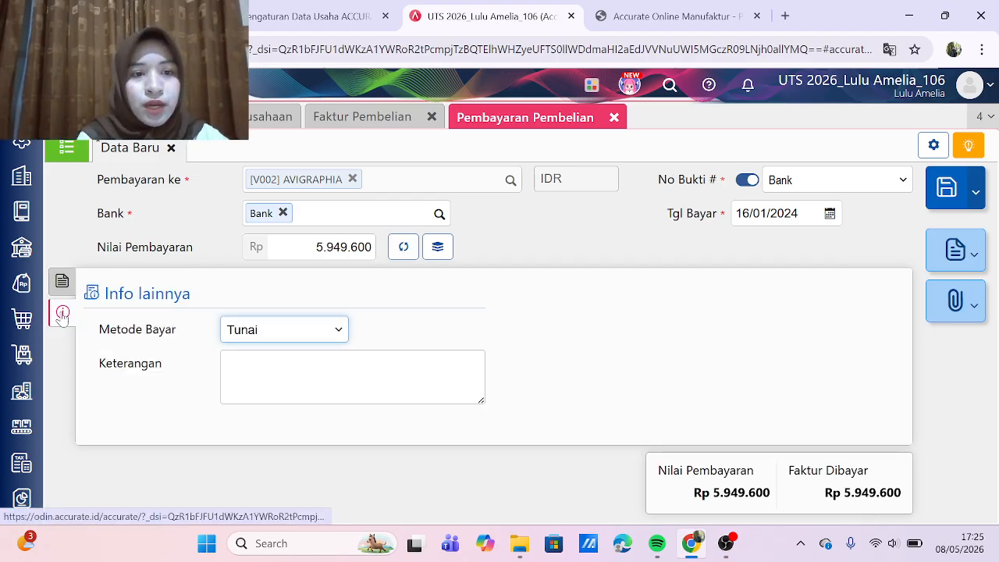
click(283, 332)
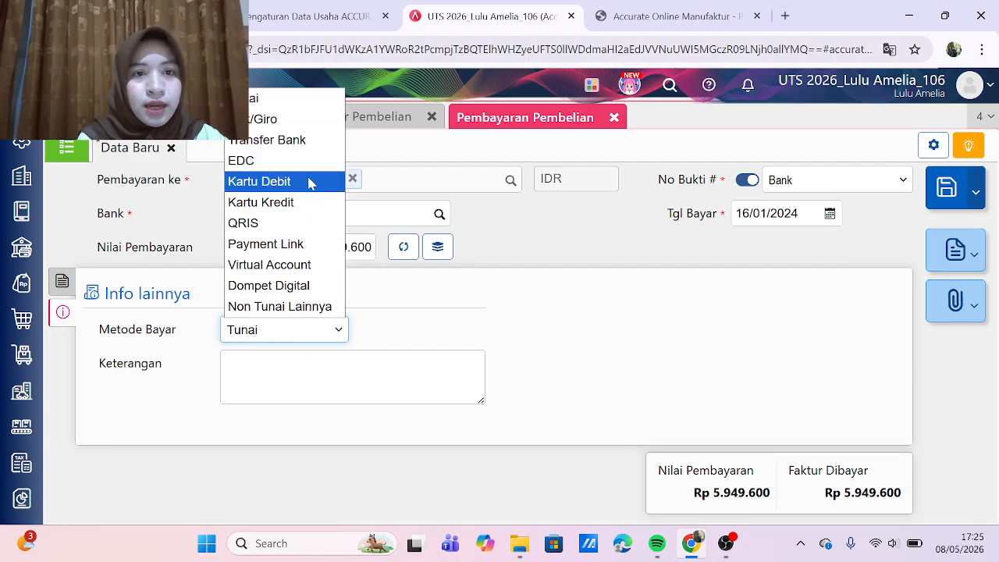
click(312, 143)
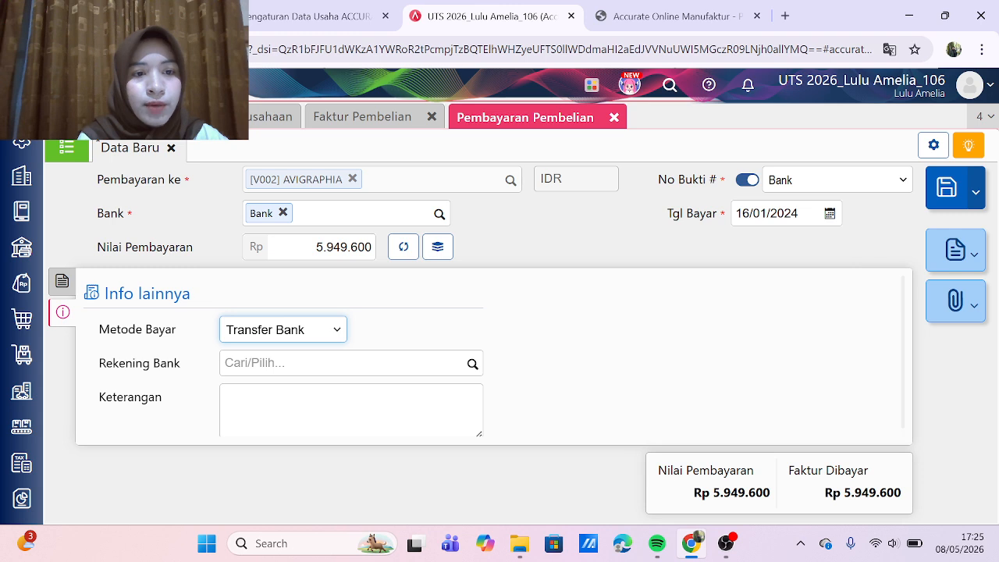
Step: Enter "Pembelian tunai pada AVIGRAPHIA" as the payment's Keterangan and save the purchase payment
click(351, 409)
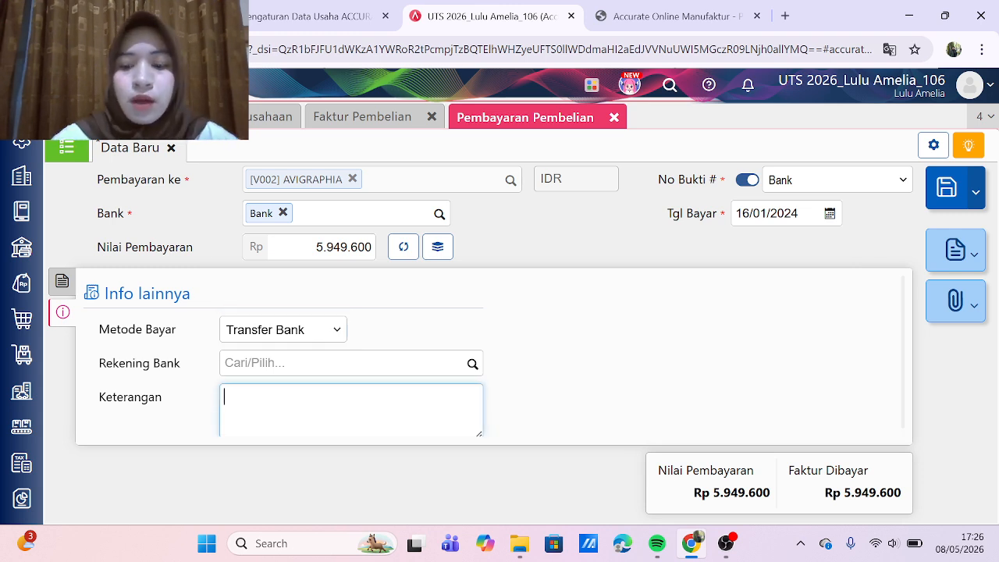
text(Pembelian tunai pada)
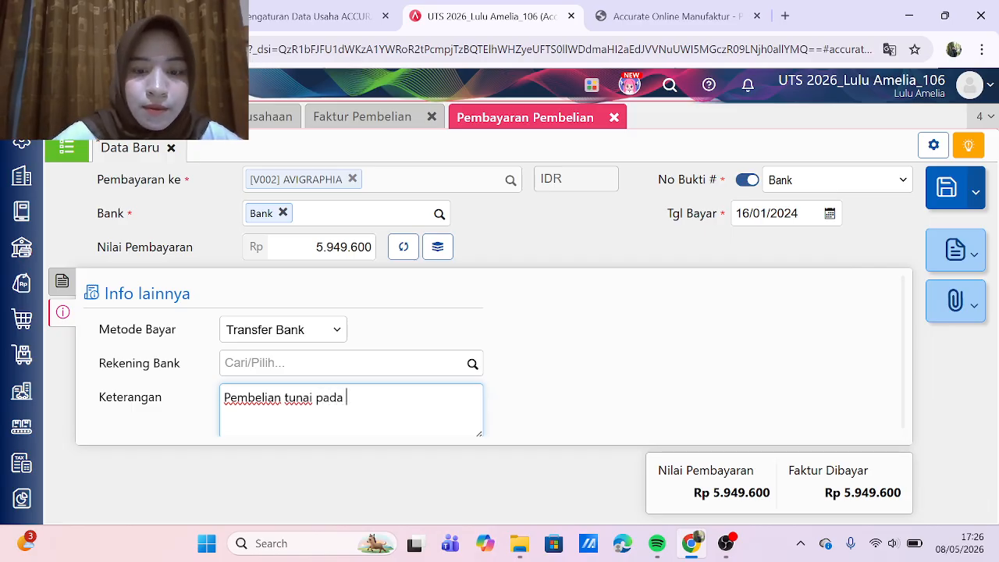
text( AVIG)
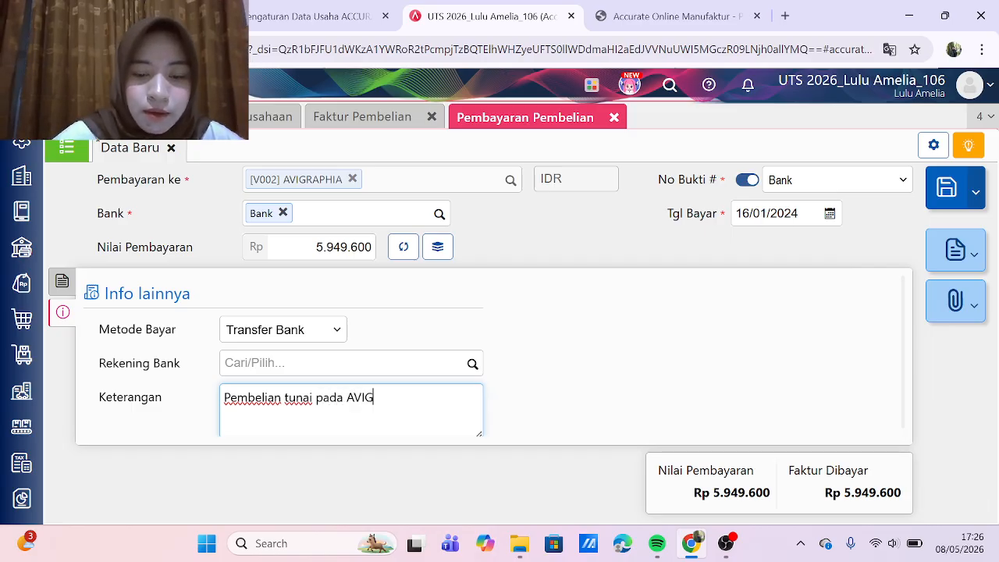
text(RA)
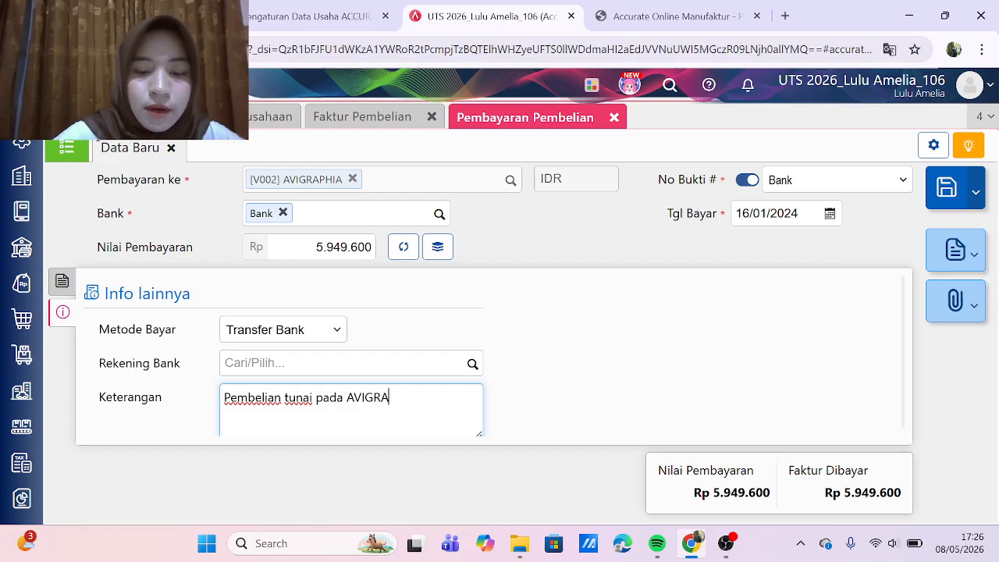
text(PHIA)
click(564, 350)
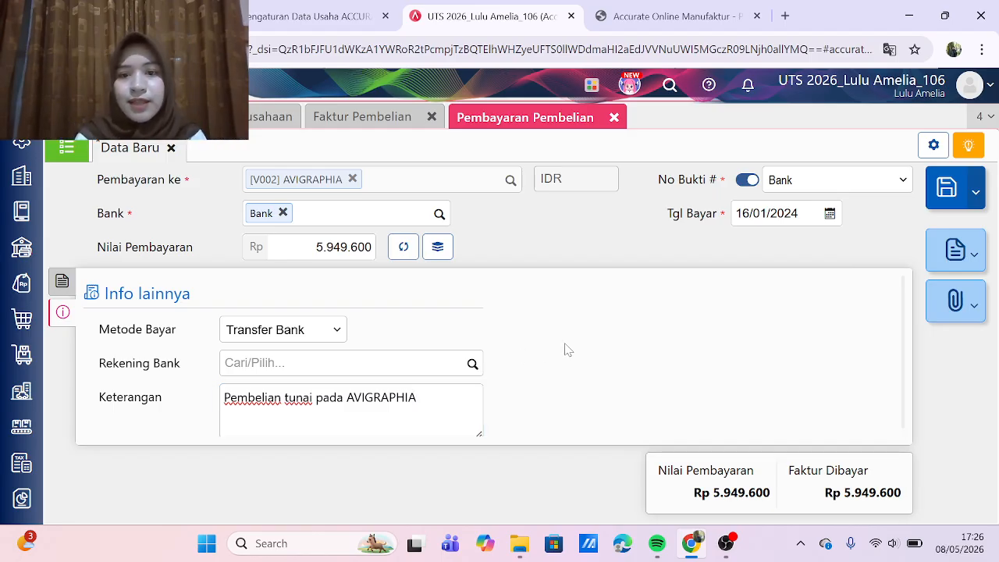
click(952, 194)
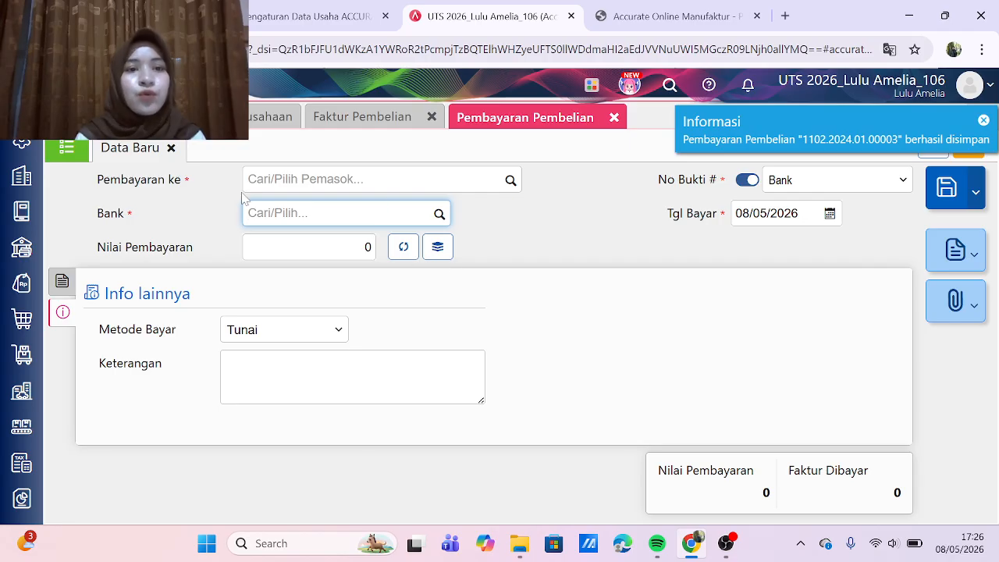
Step: Review the journal entry of the saved AVIGRAPHIA payment, and close the purchase payment and purchase invoice pages
click(67, 151)
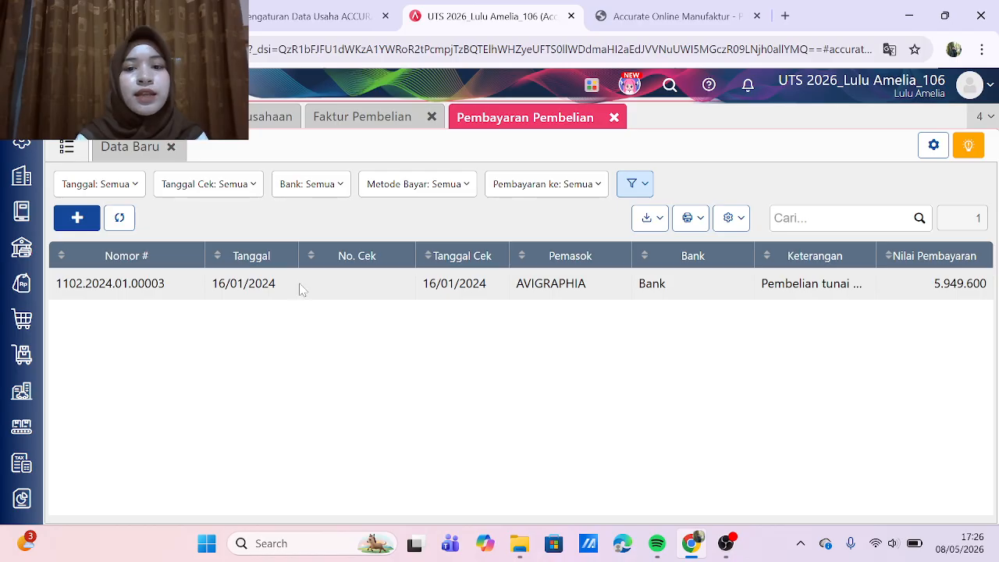
click(301, 286)
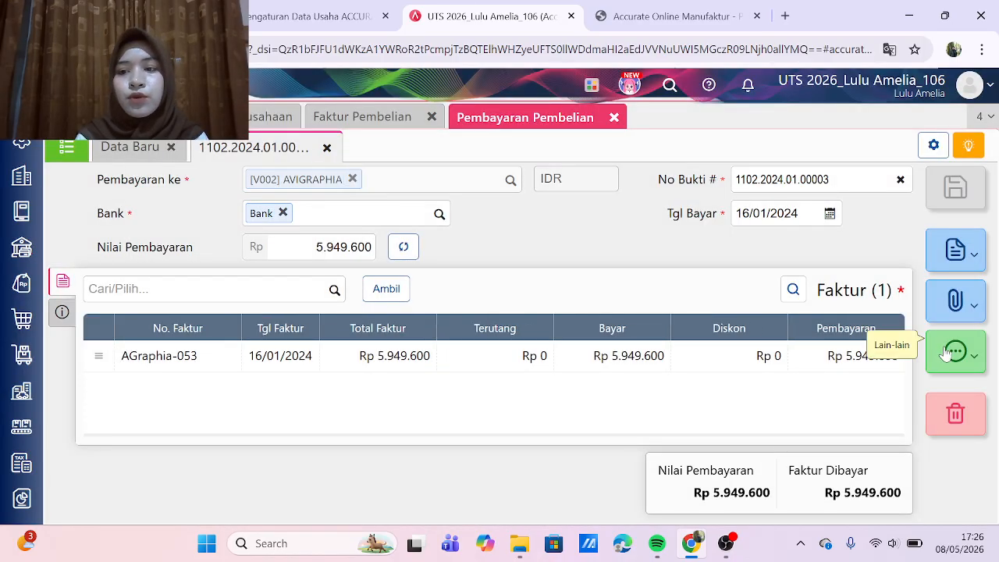
click(943, 352)
click(874, 420)
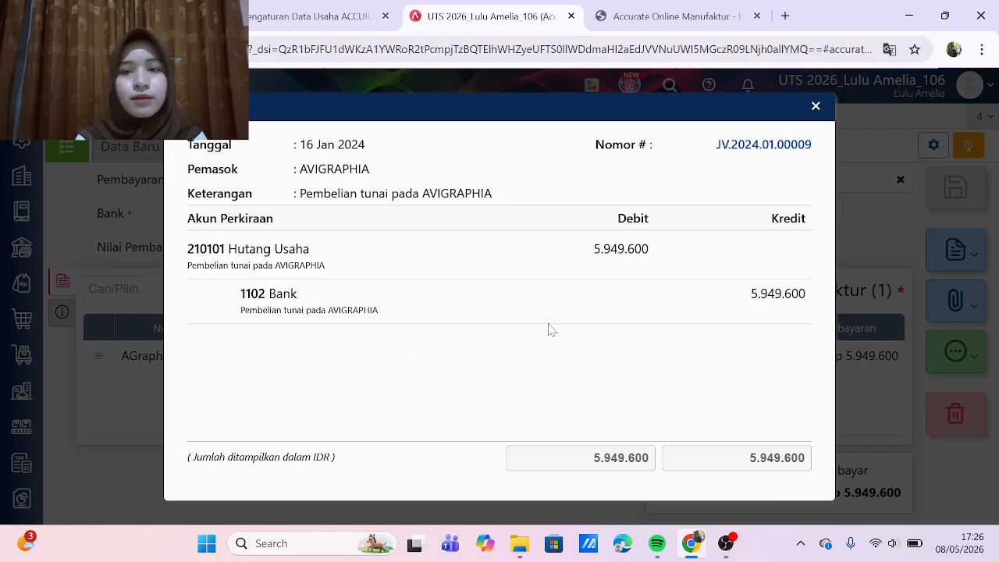
click(815, 109)
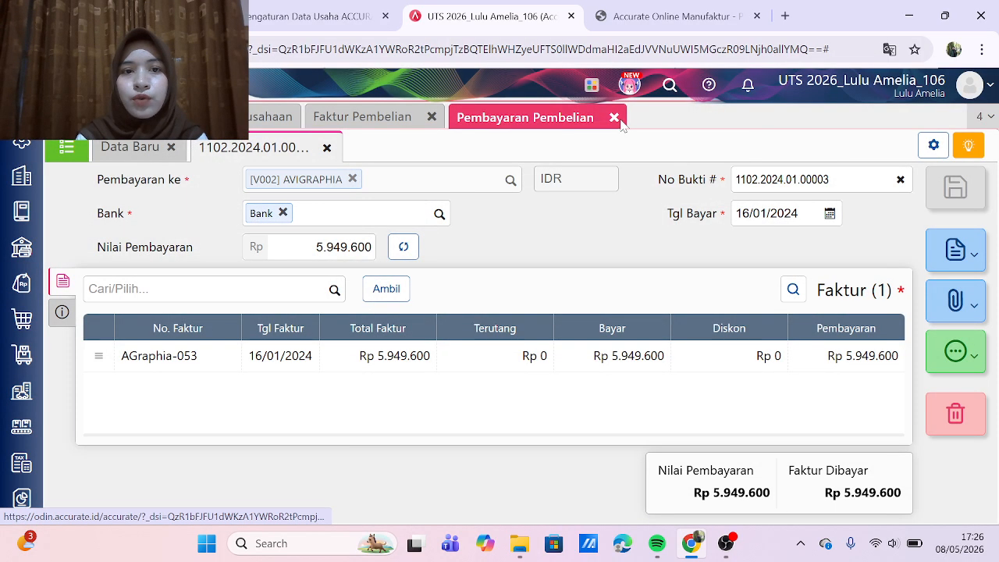
click(614, 117)
click(435, 116)
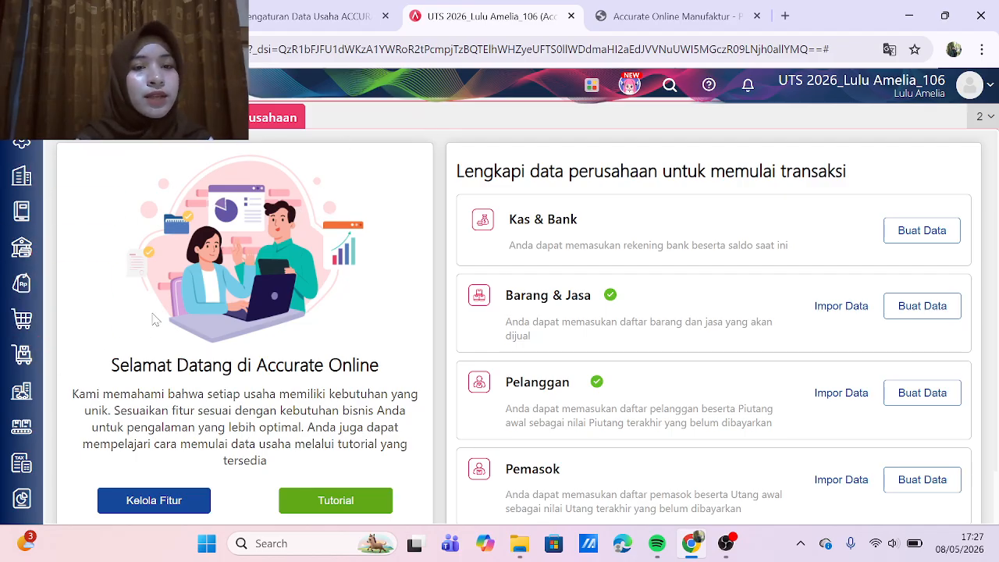
Step: Display the Neraca (Induk Skontro) financial report as of 31/01/2024
click(21, 503)
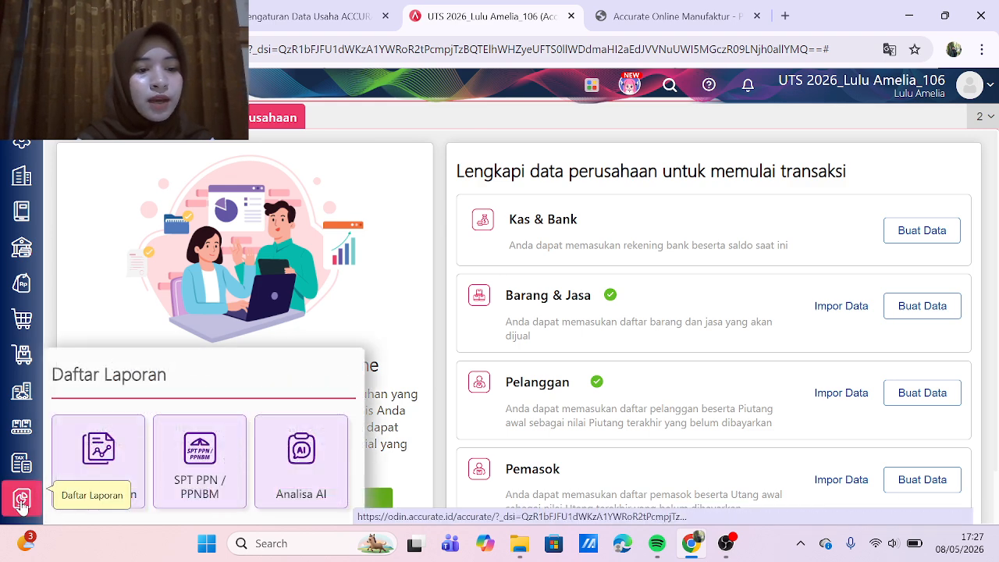
click(124, 473)
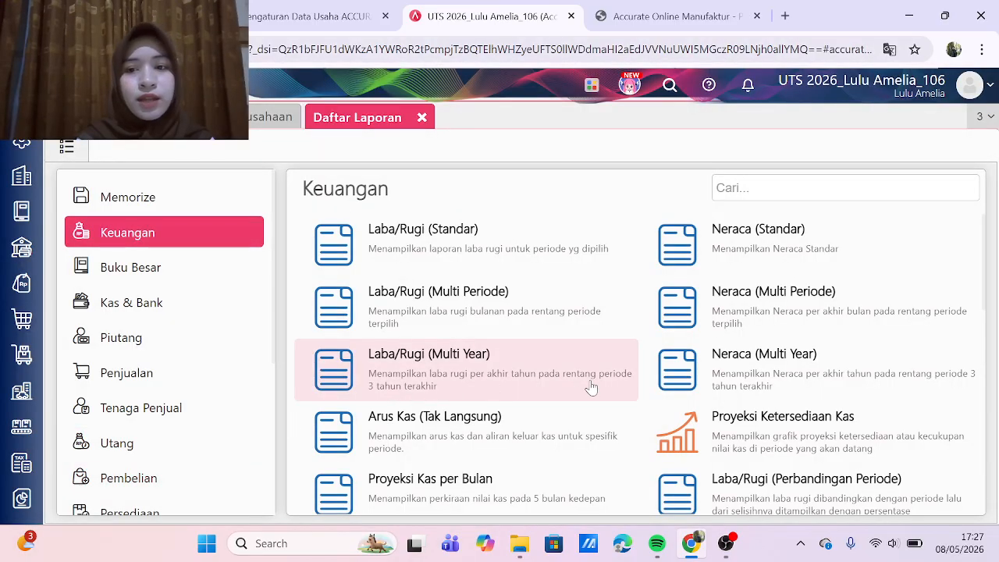
scroll(753, 384, down, 3)
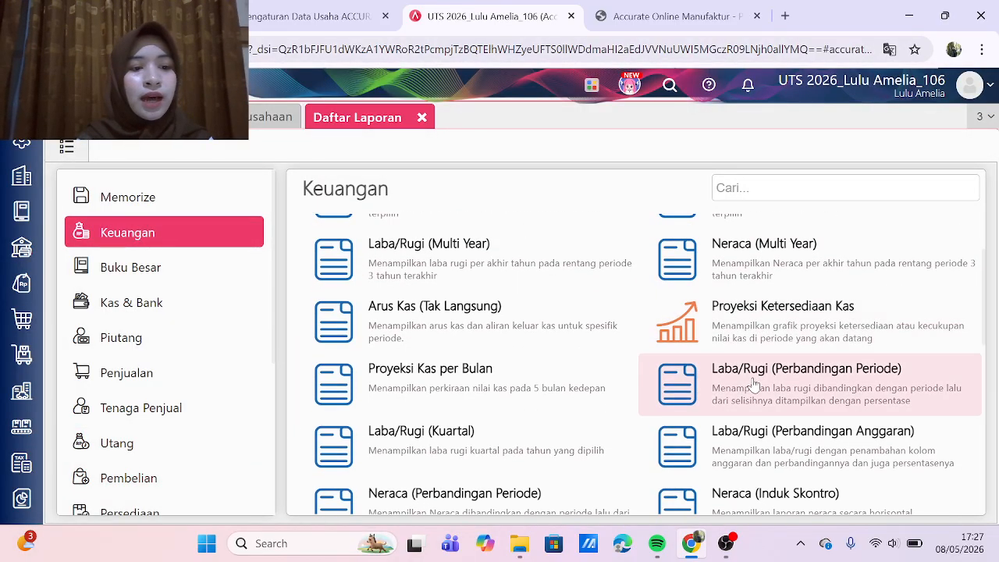
scroll(753, 384, down, 1)
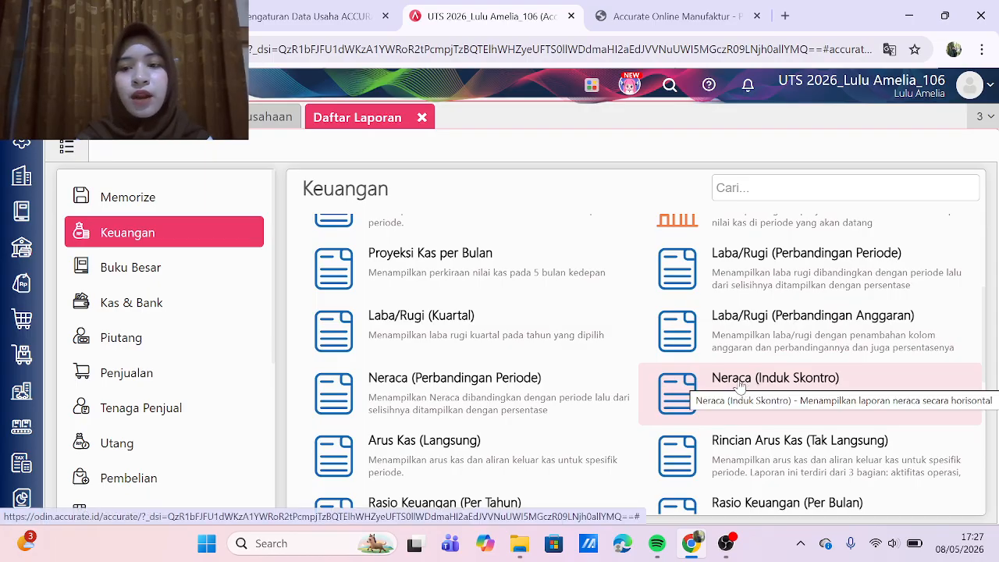
click(739, 385)
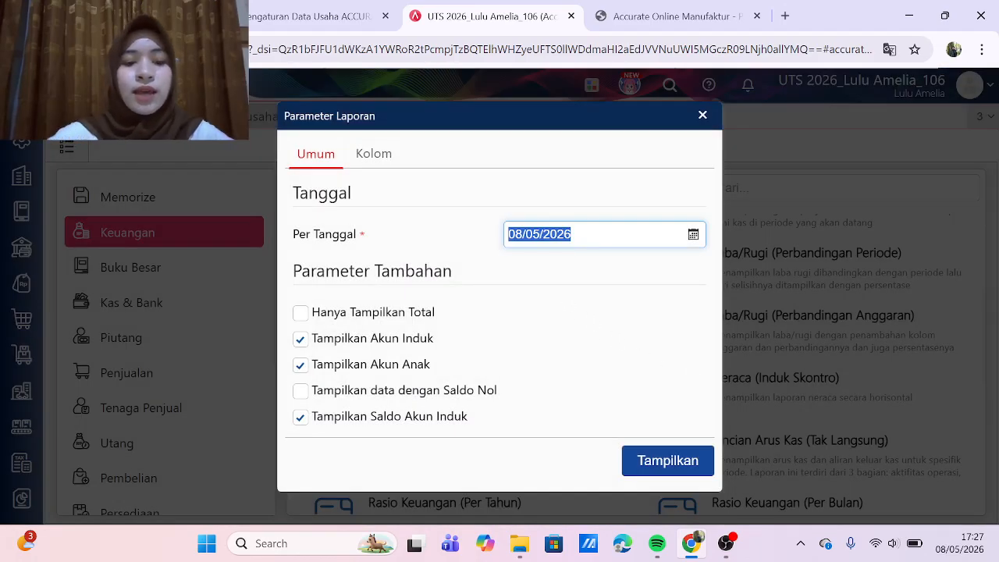
text(31/01/2024)
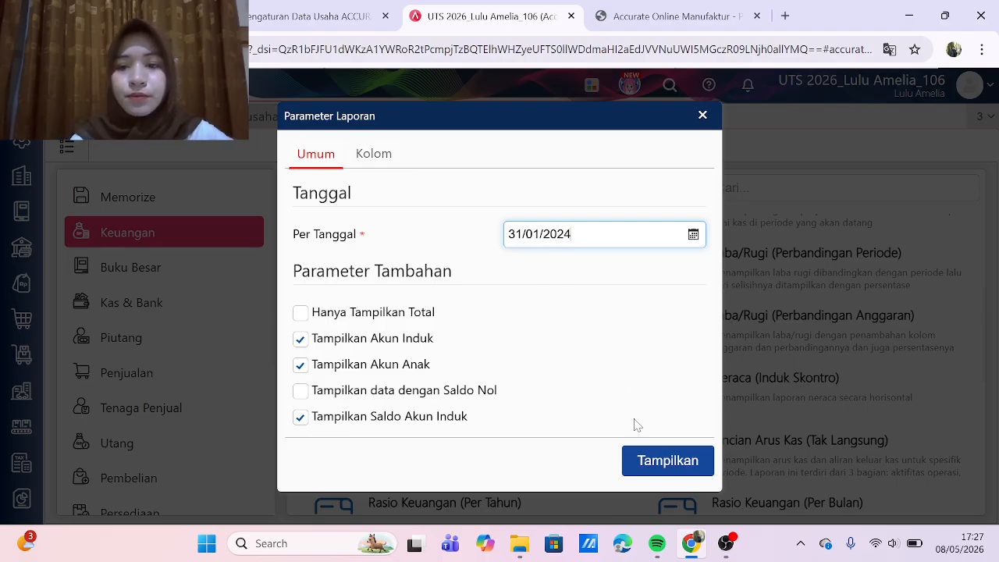
click(648, 463)
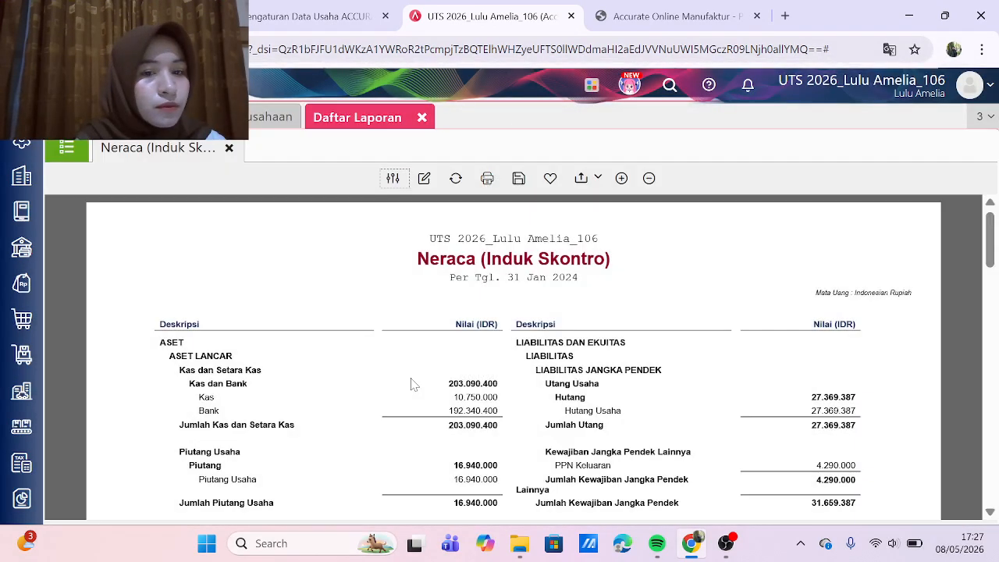
Step: Examine the balances on both pages of the balance sheet, including JUMLAH ASET, and close the report list
scroll(413, 384, down, 10)
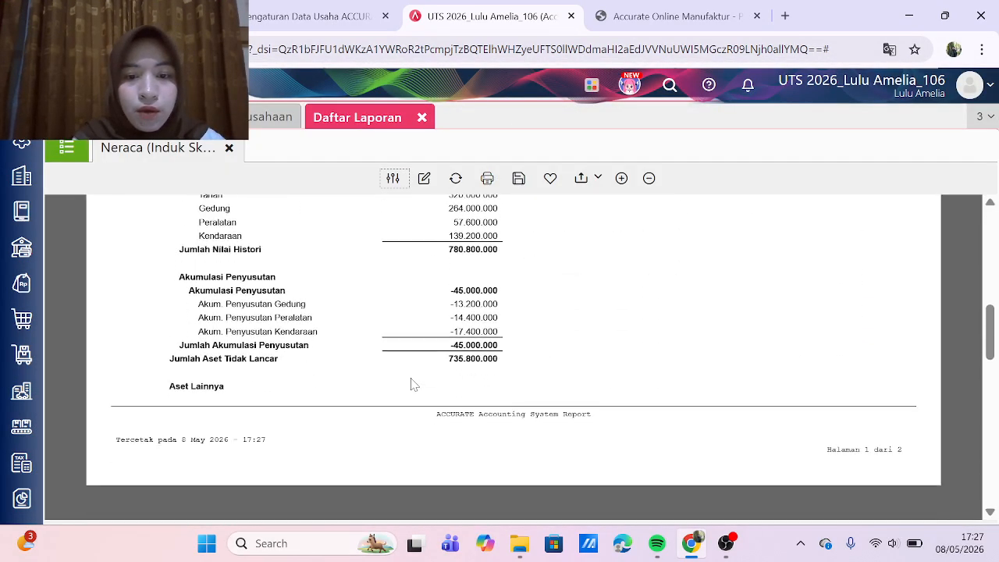
scroll(414, 384, down, 5)
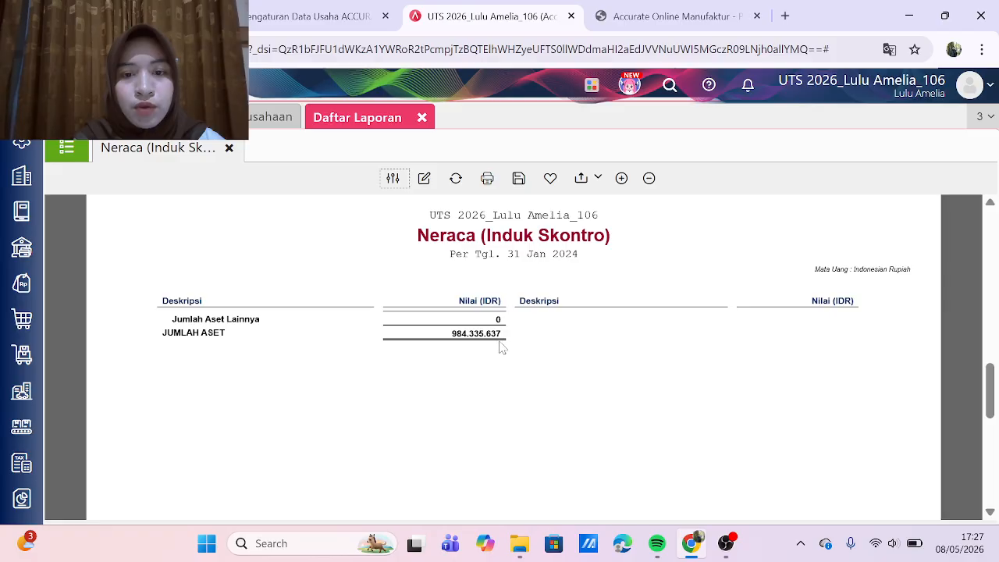
scroll(519, 373, up, 3)
scroll(518, 373, up, 5)
scroll(519, 369, up, 3)
scroll(518, 371, down, 11)
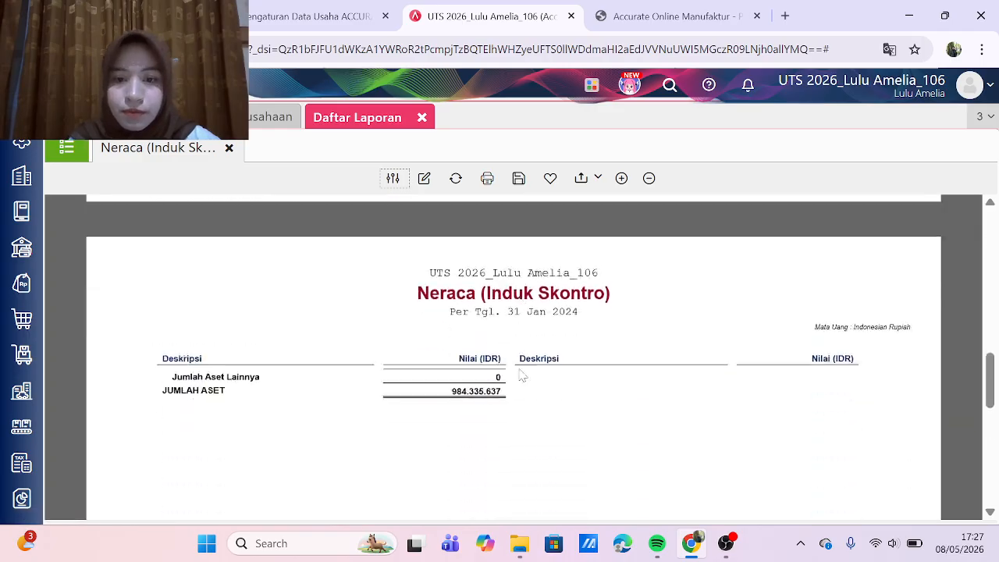
scroll(520, 375, up, 15)
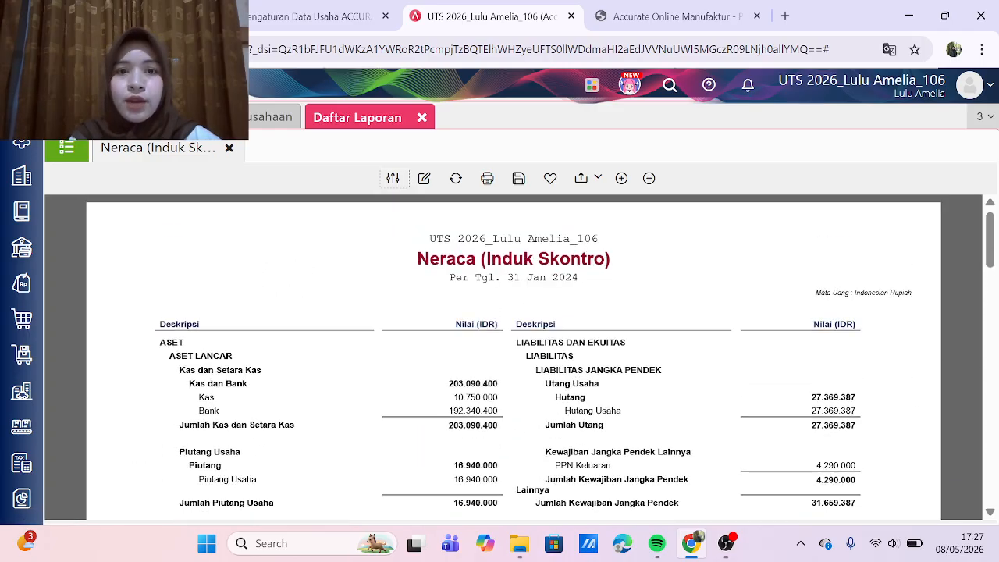
scroll(473, 437, down, 15)
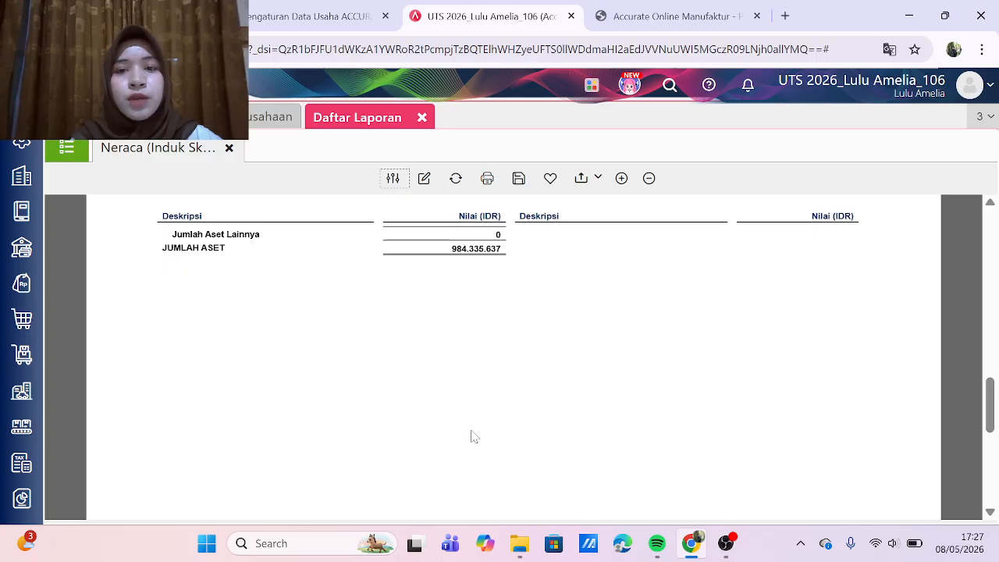
scroll(471, 434, up, 1)
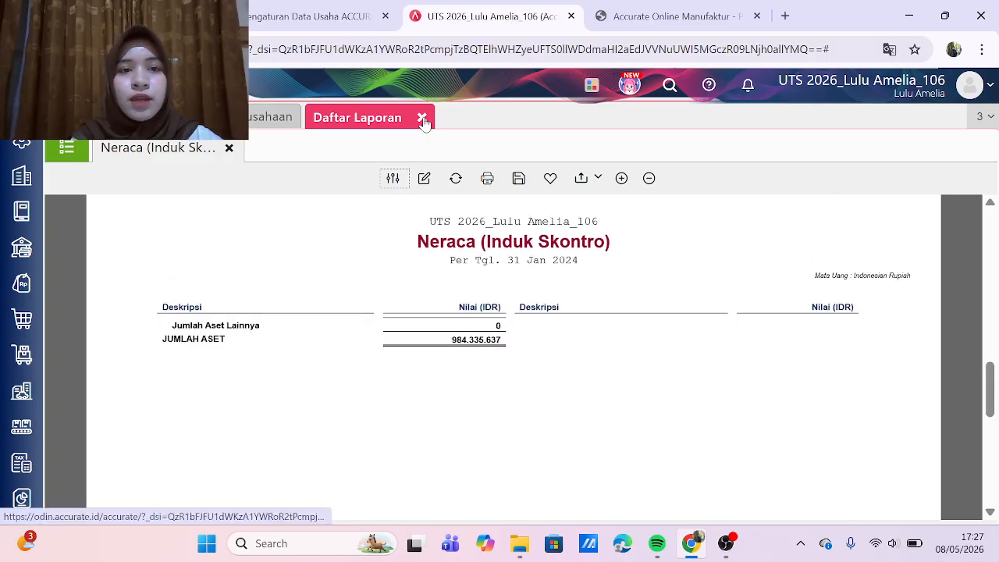
click(422, 118)
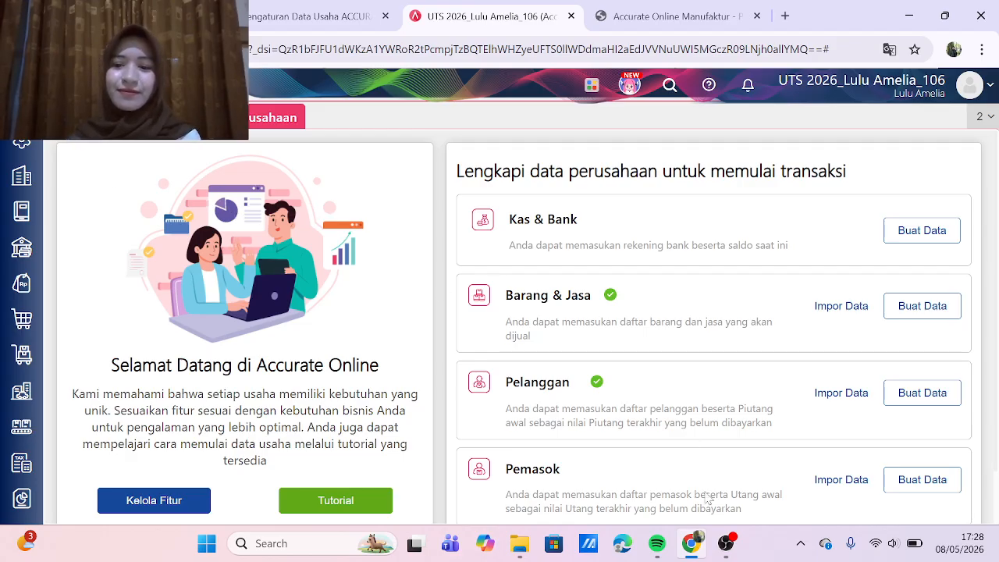
click(726, 543)
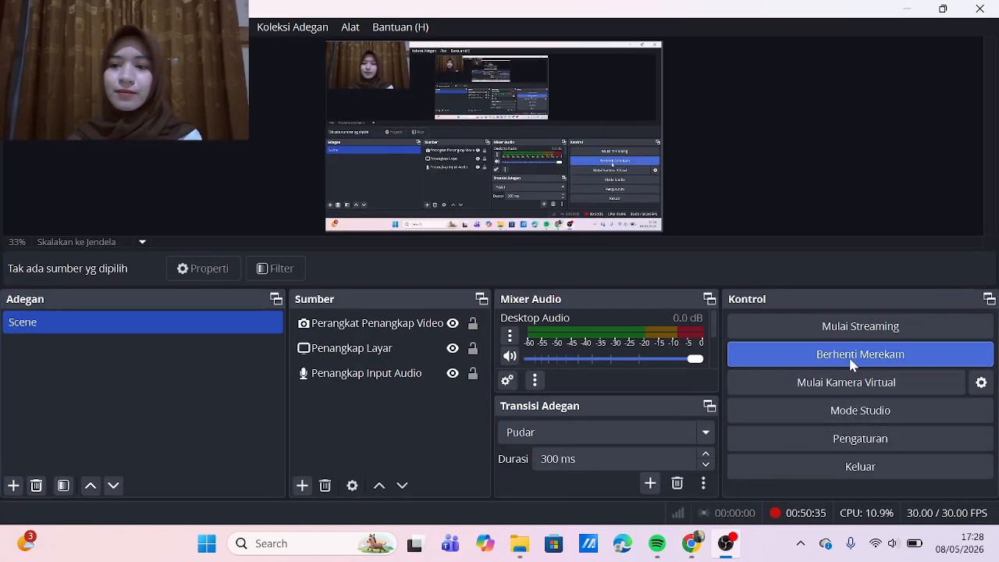